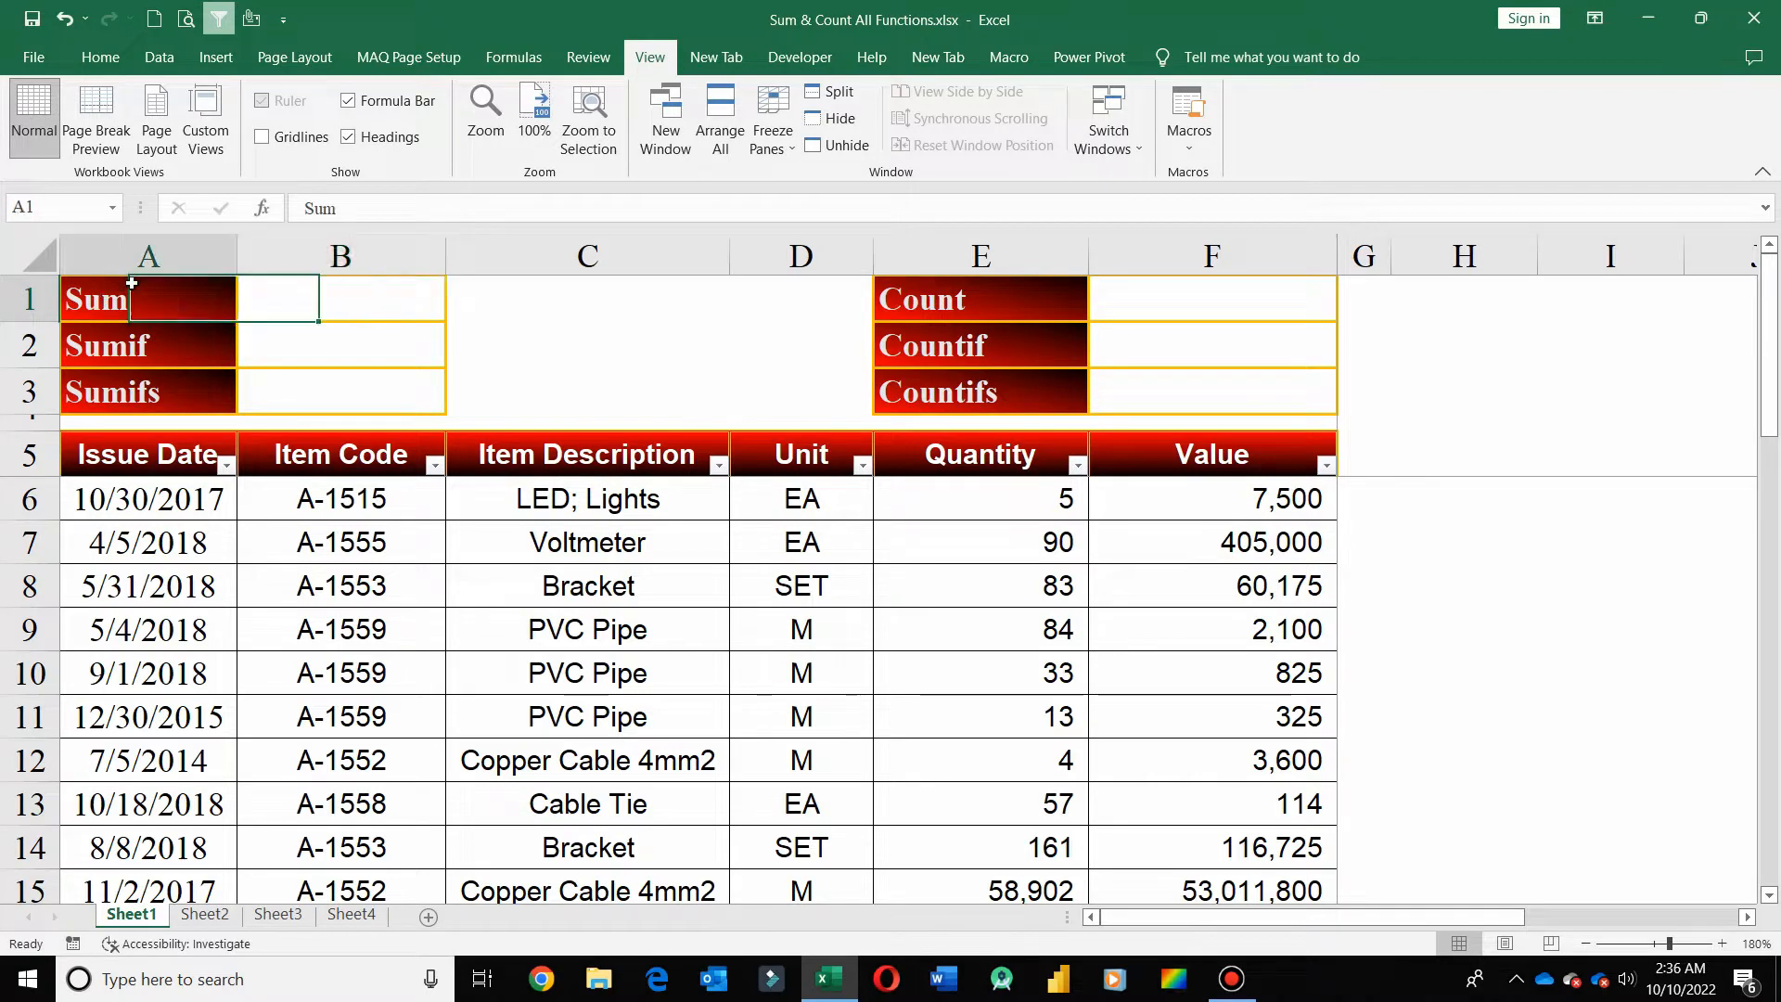
Enter a SUM formula in cell B1 that totals the Value column range F6:F36
{"action": "mouse_move", "coordinate": [1771, 348]}
{"action": "left_mouse_down"}
{"action": "mouse_move", "coordinate": [1769, 367]}
{"action": "mouse_move", "coordinate": [1769, 346]}
{"action": "left_mouse_up"}
{"action": "left_click", "coordinate": [596, 386]}
{"action": "left_click", "coordinate": [338, 306]}
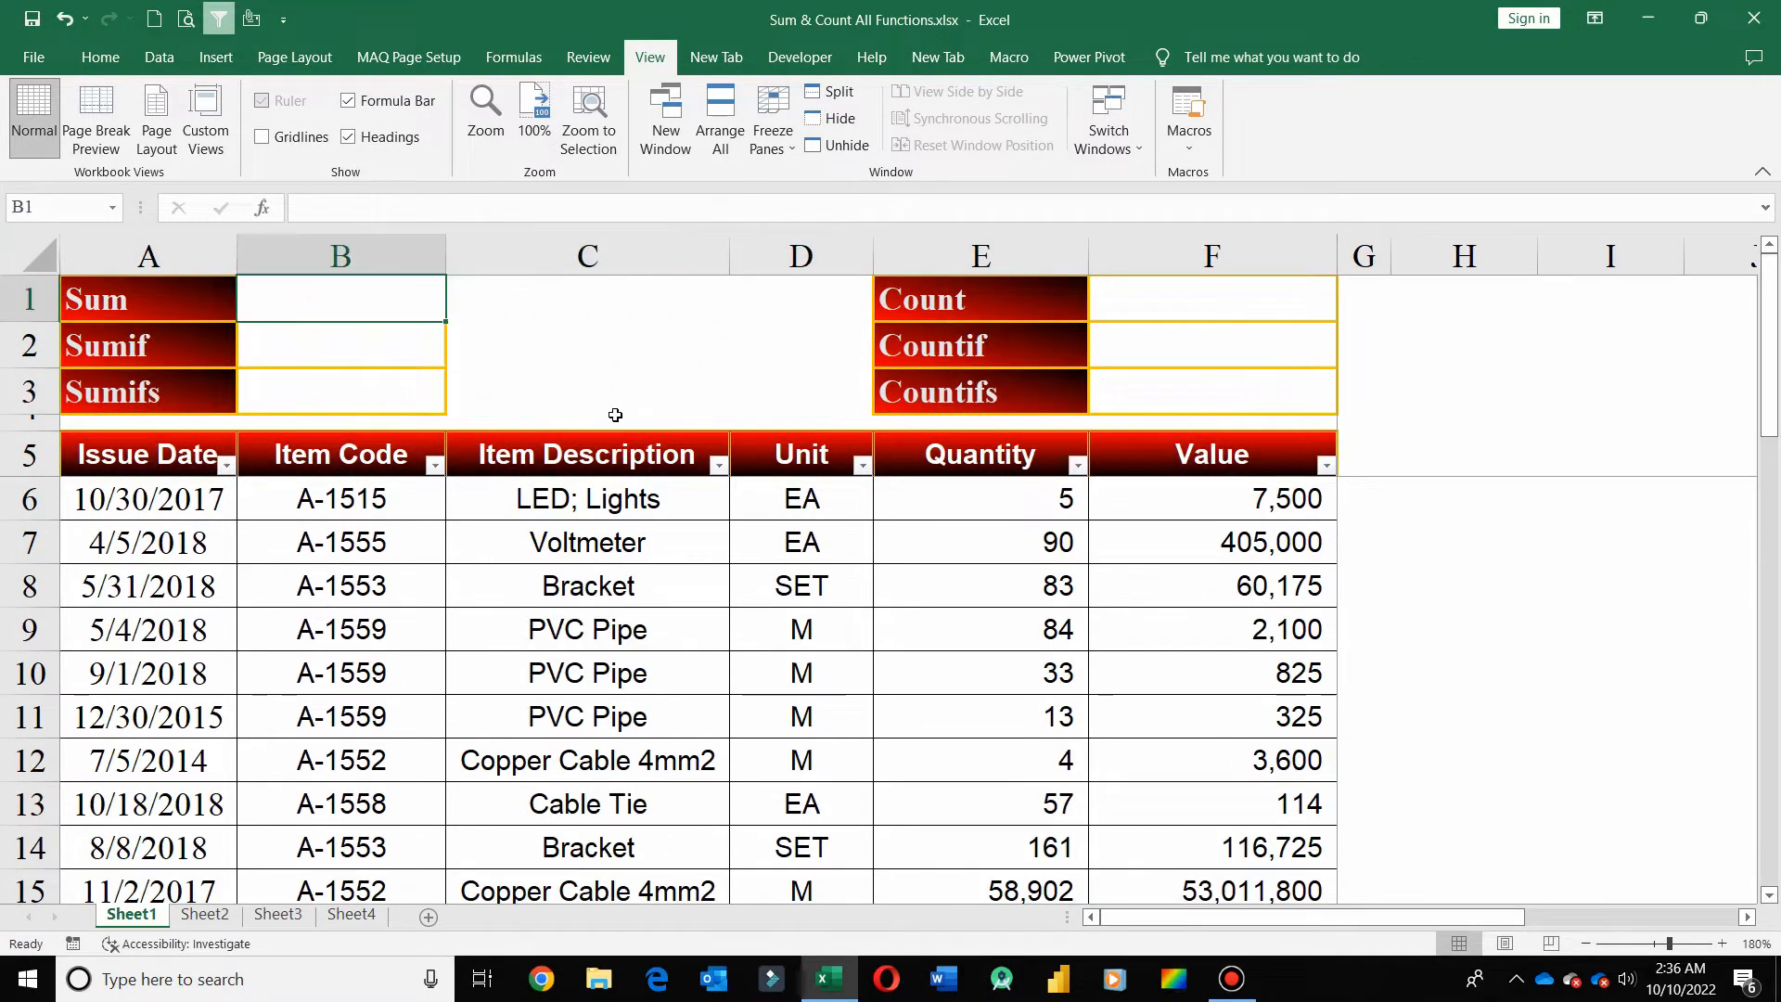
{"action": "type", "text": "=sum"}
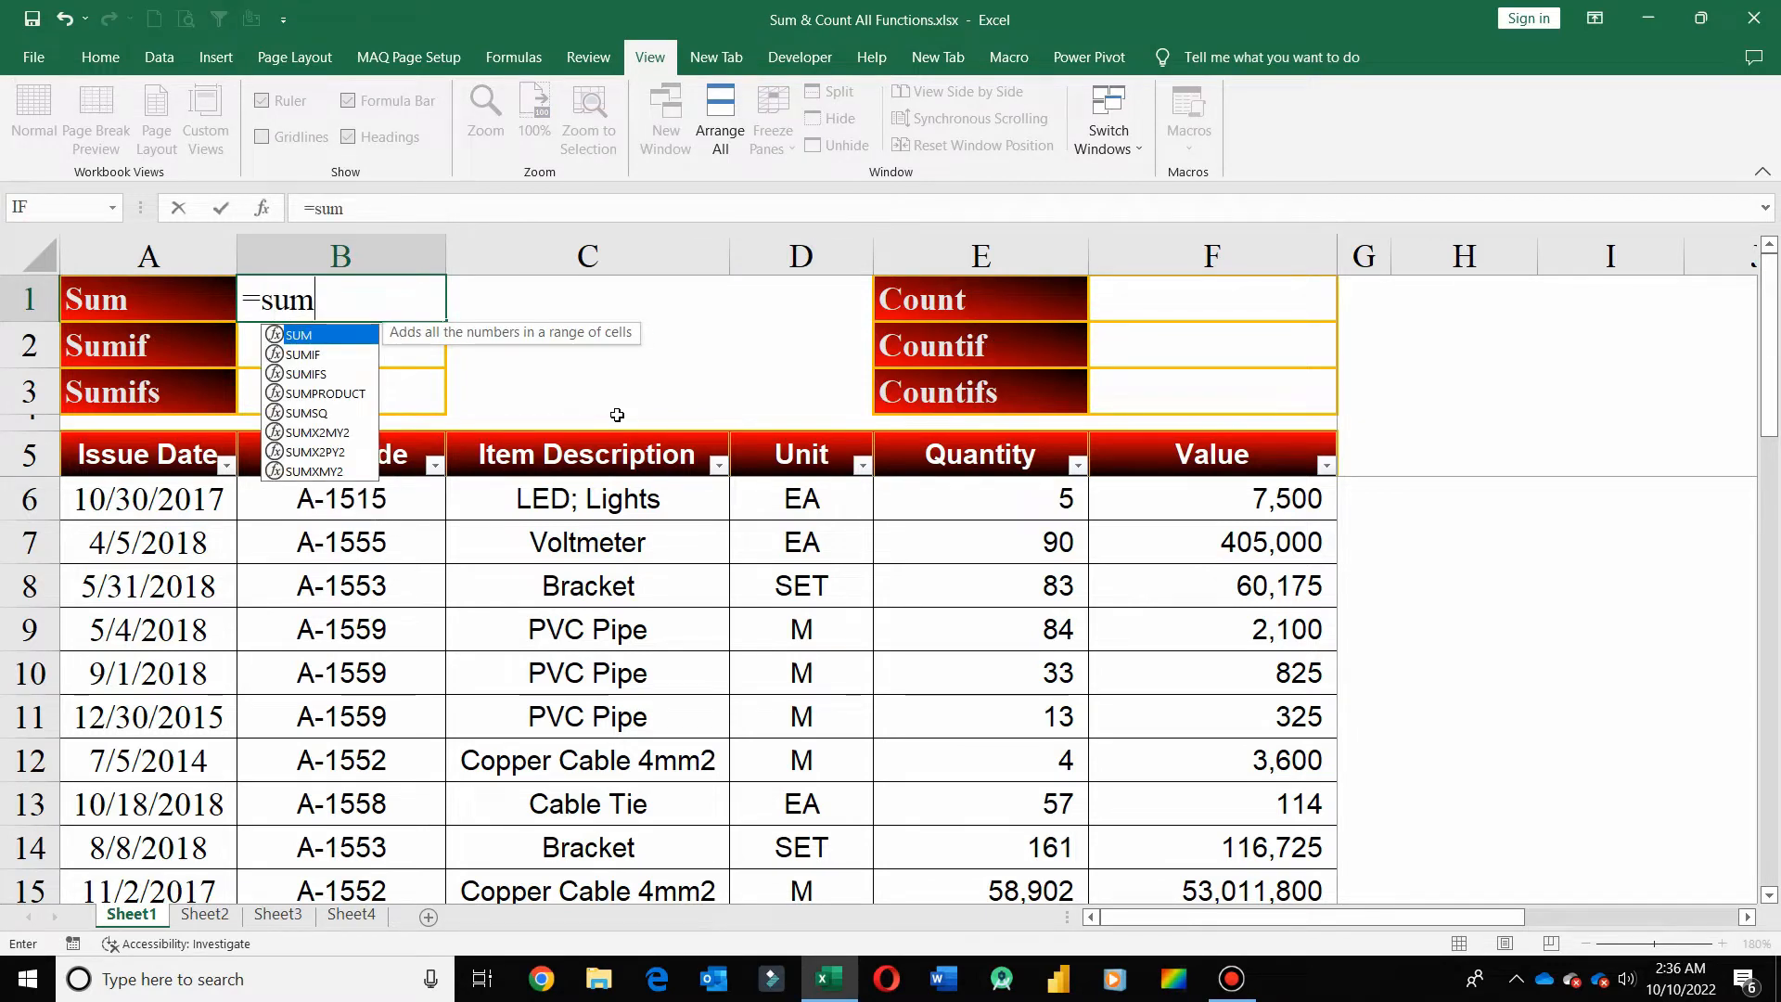
{"action": "key", "text": "Tab"}
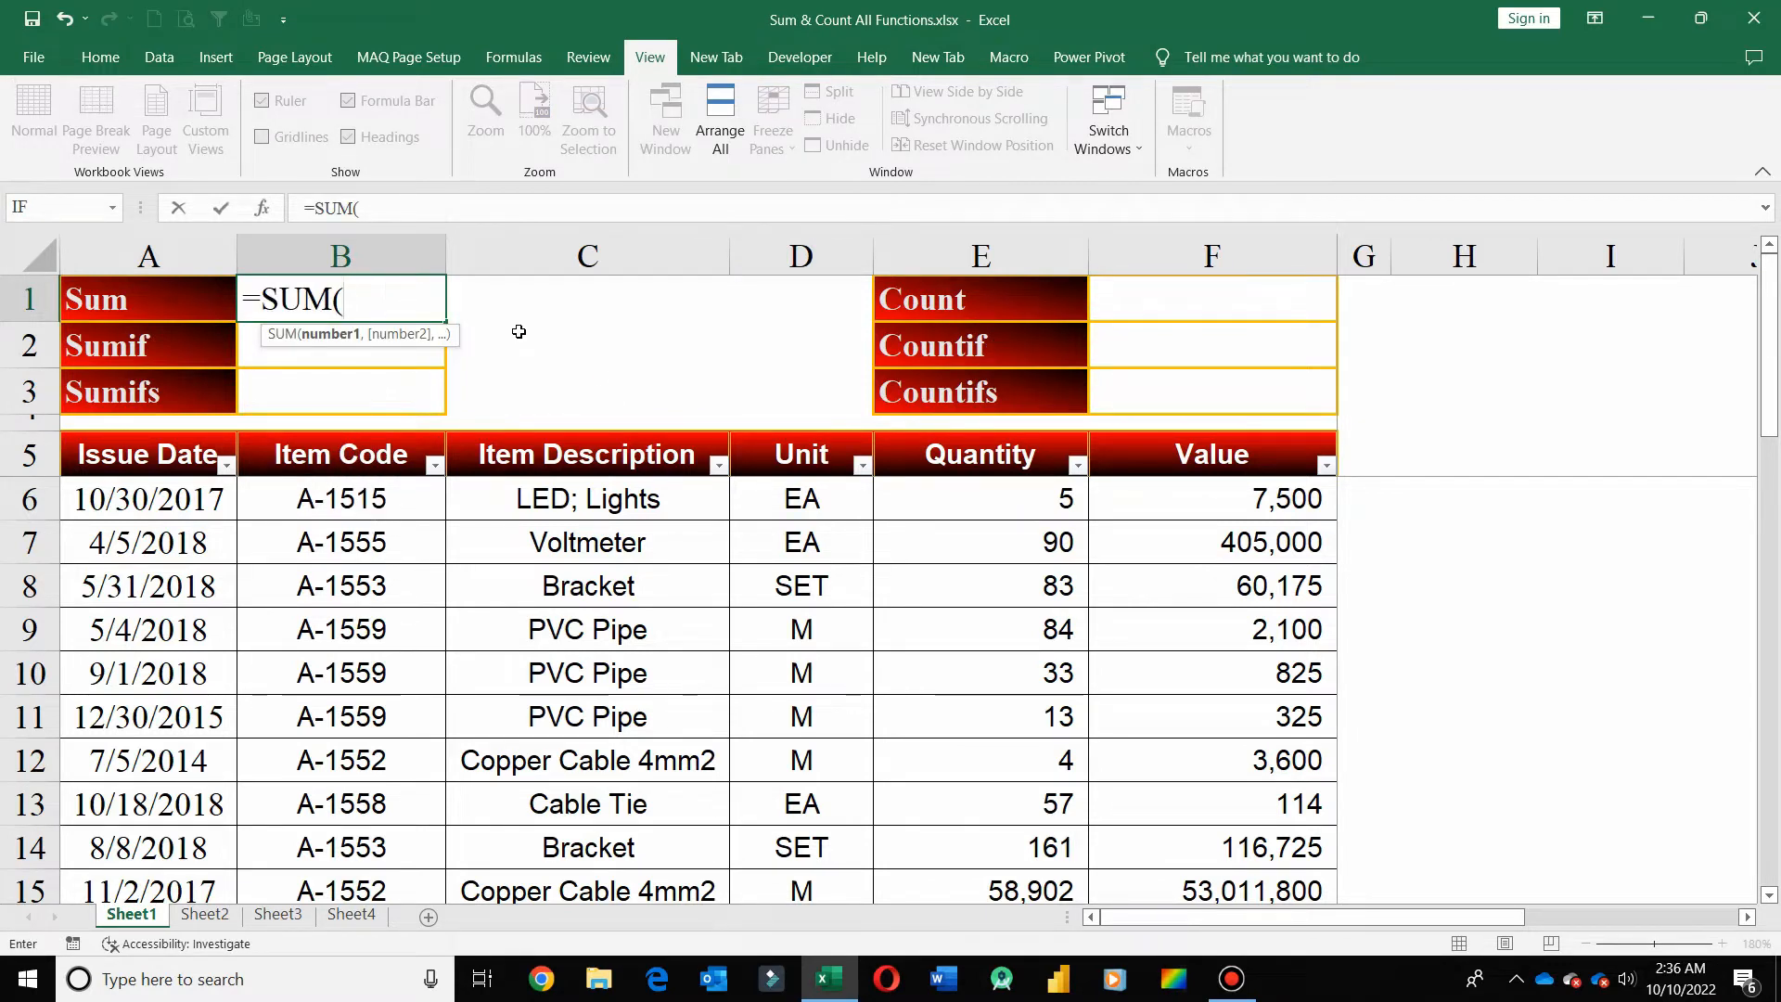
{"action": "left_click", "coordinate": [1238, 455]}
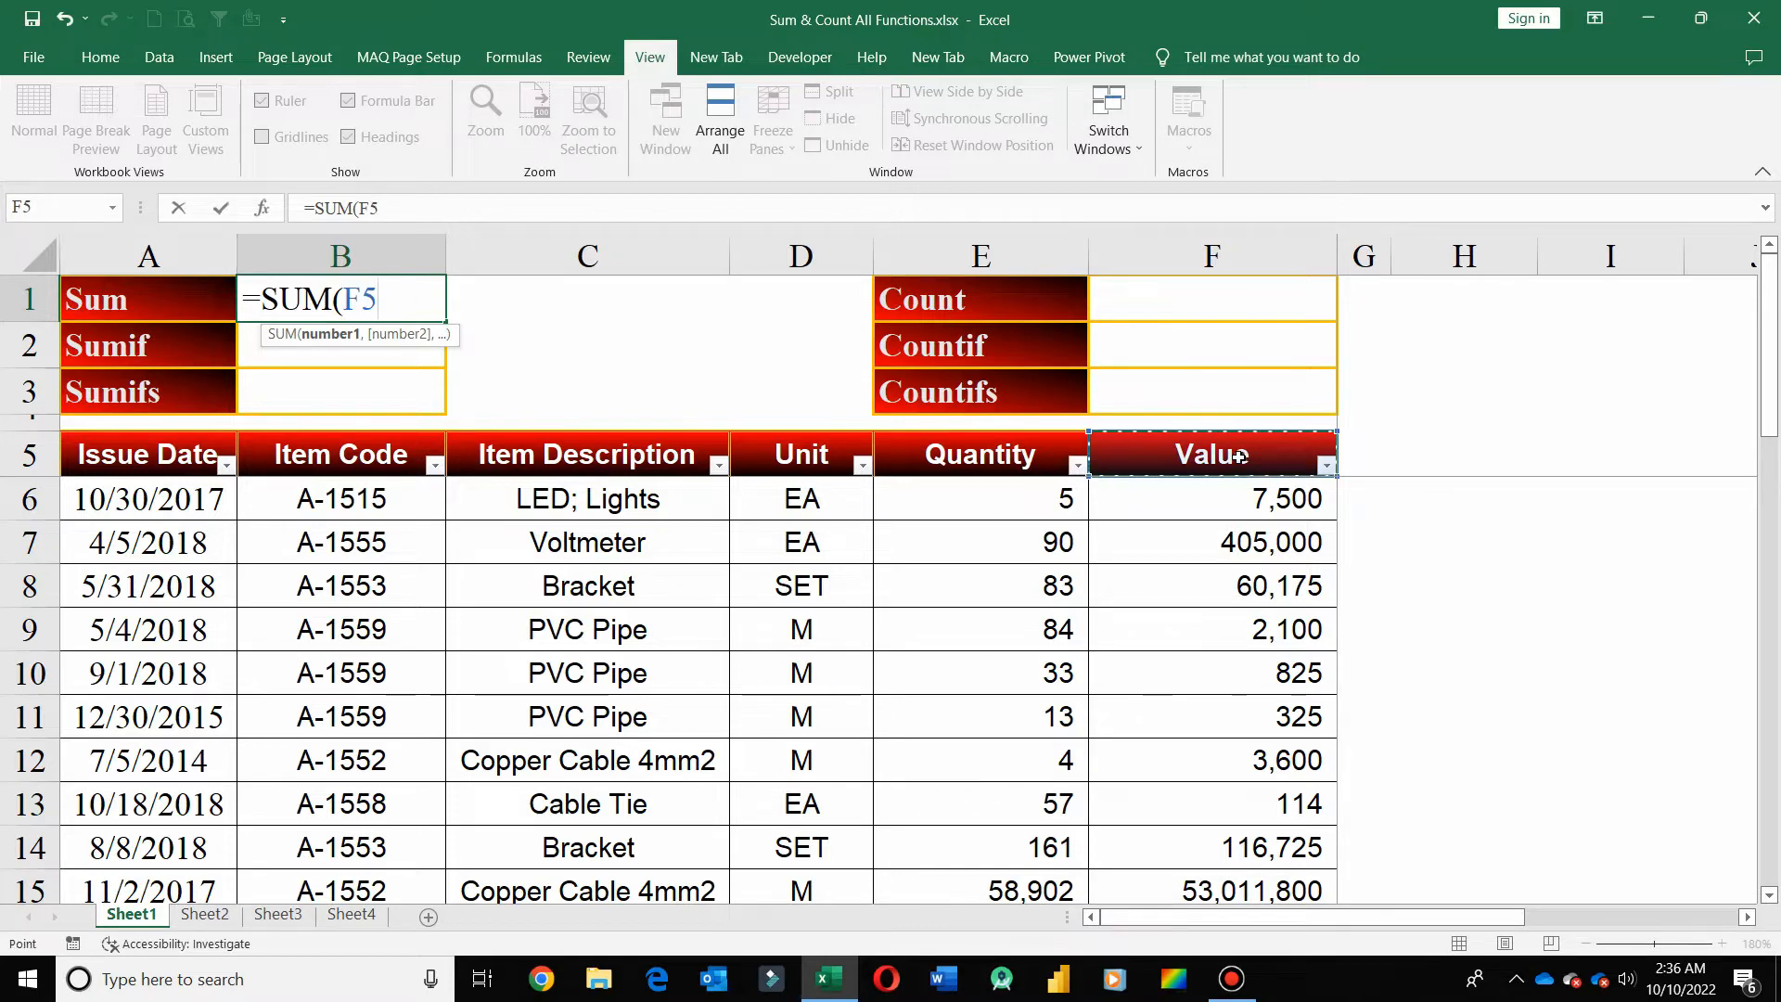
{"action": "key", "text": "Down"}
{"action": "key", "text": "ctrl+shift+Down"}
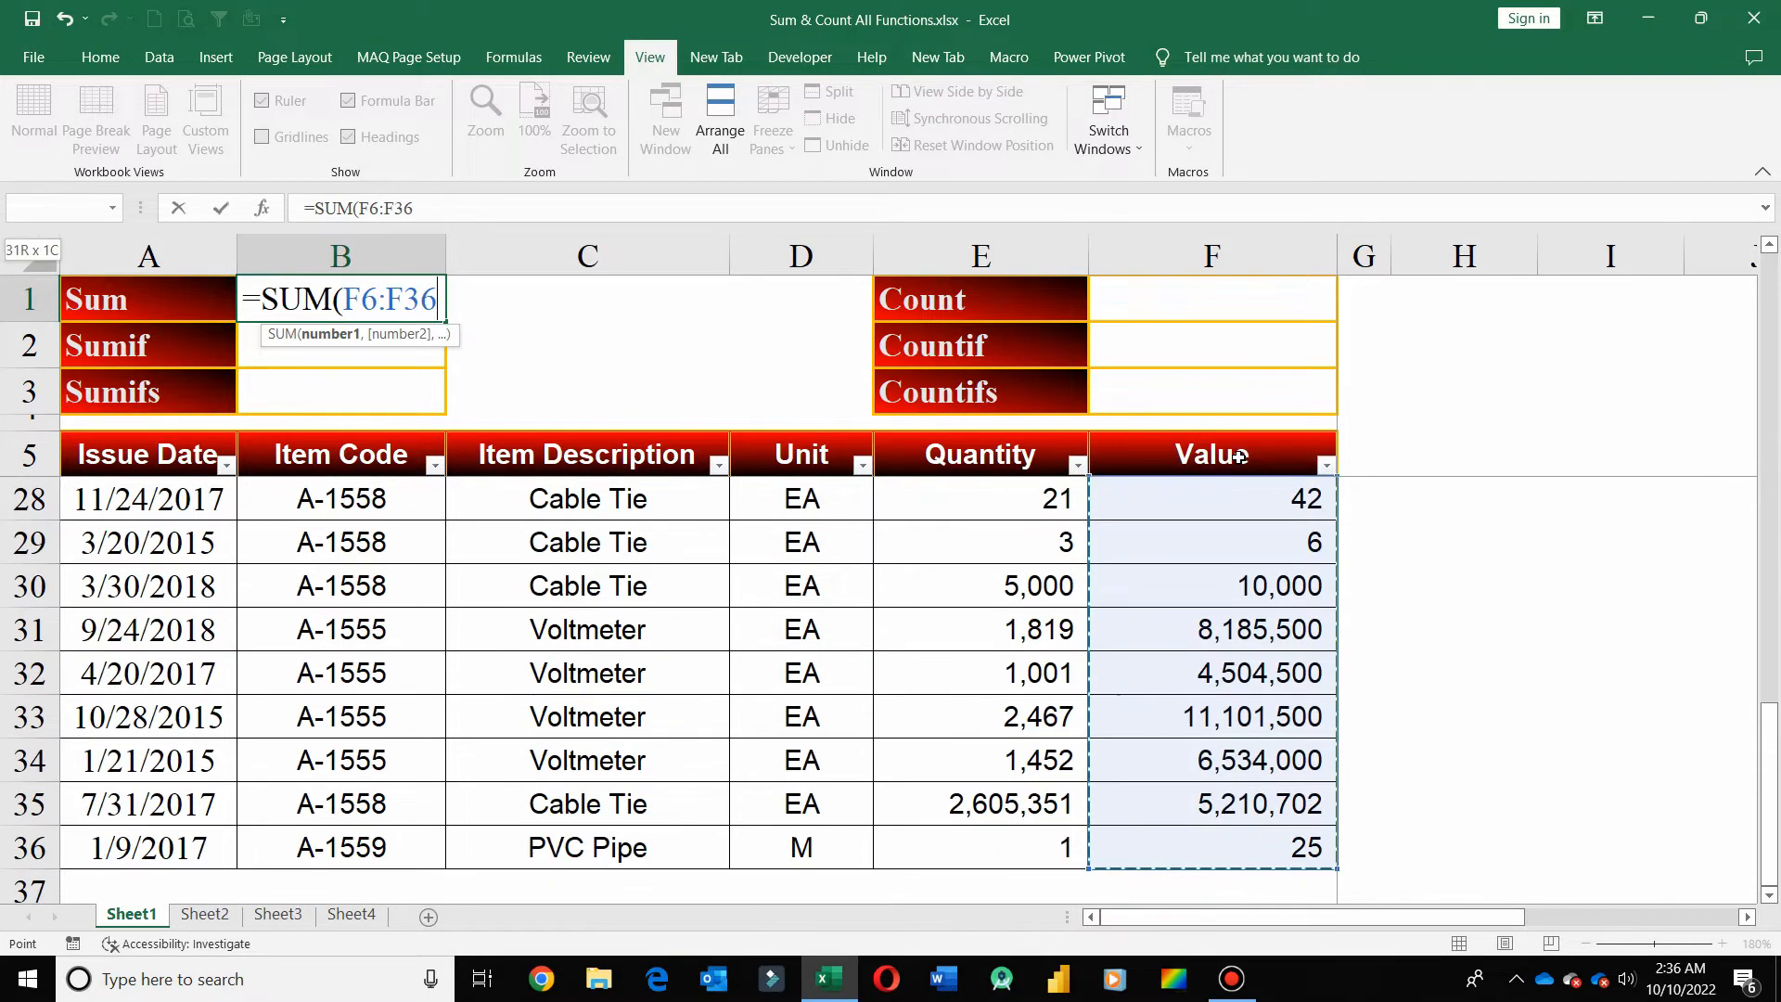
{"action": "key", "text": "Return"}
Review the formula in B1 and select the Value column data to compare its total with the Sum result
{"action": "key", "text": "Up"}
{"action": "key", "text": "Down"}
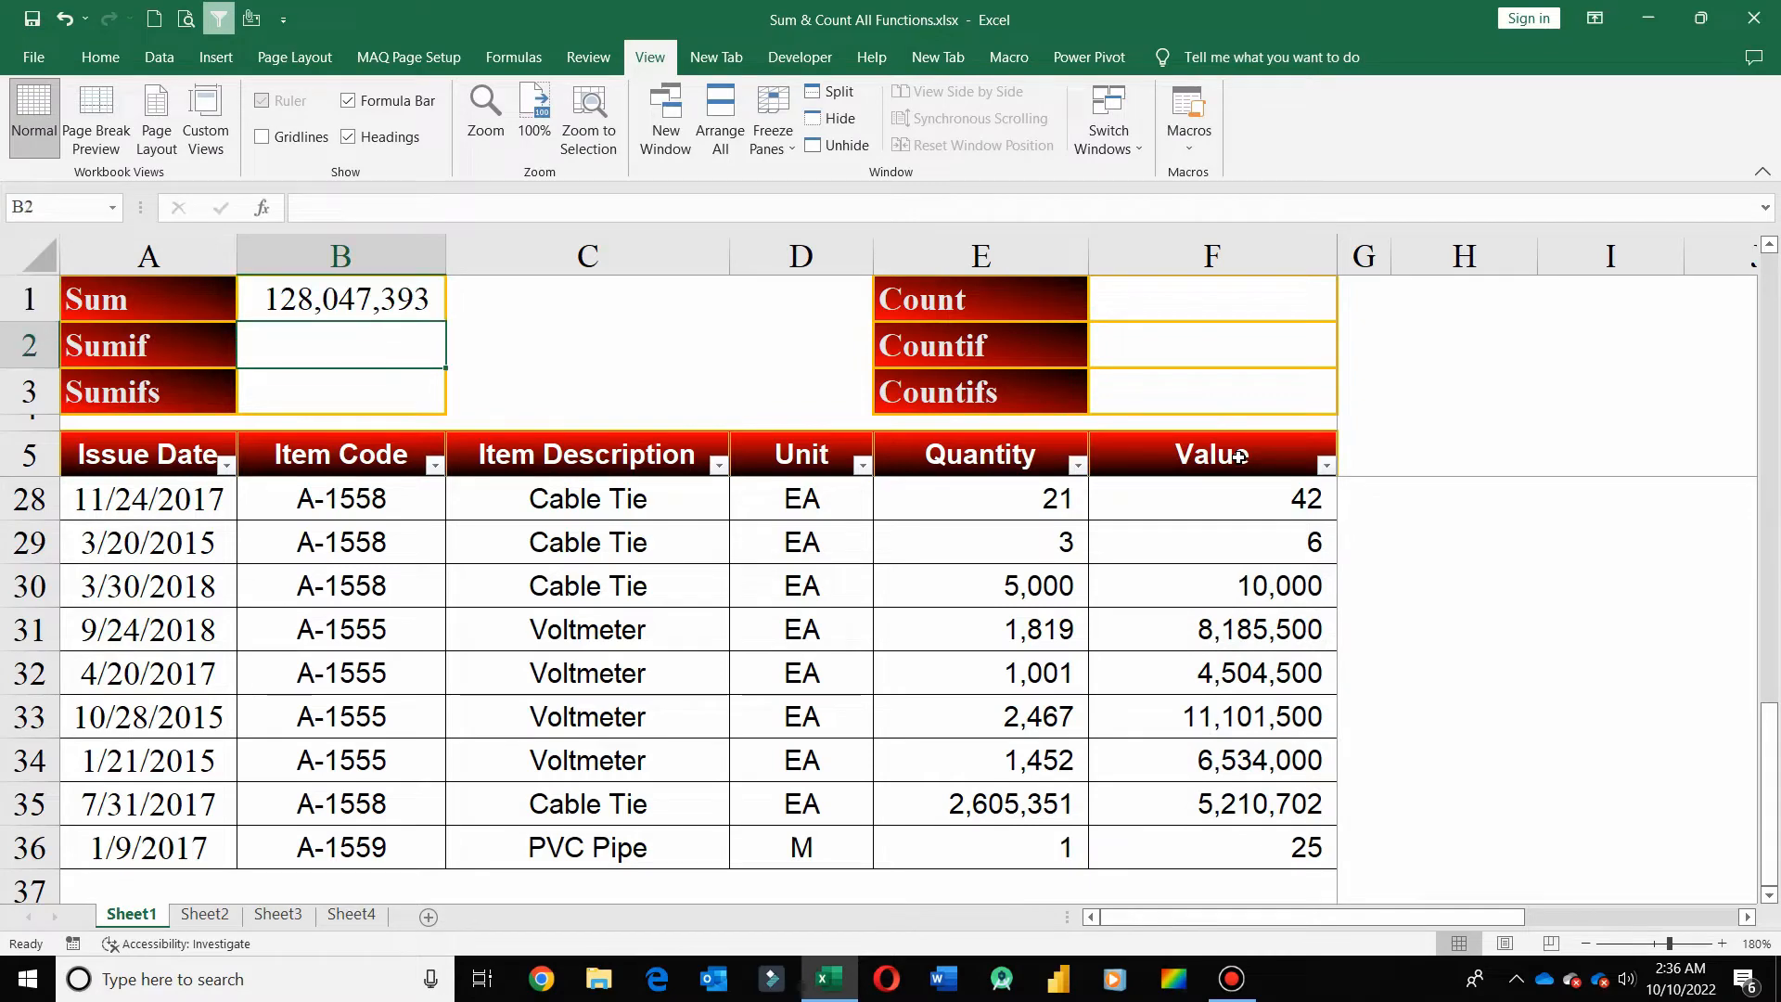
{"action": "key", "text": "Up"}
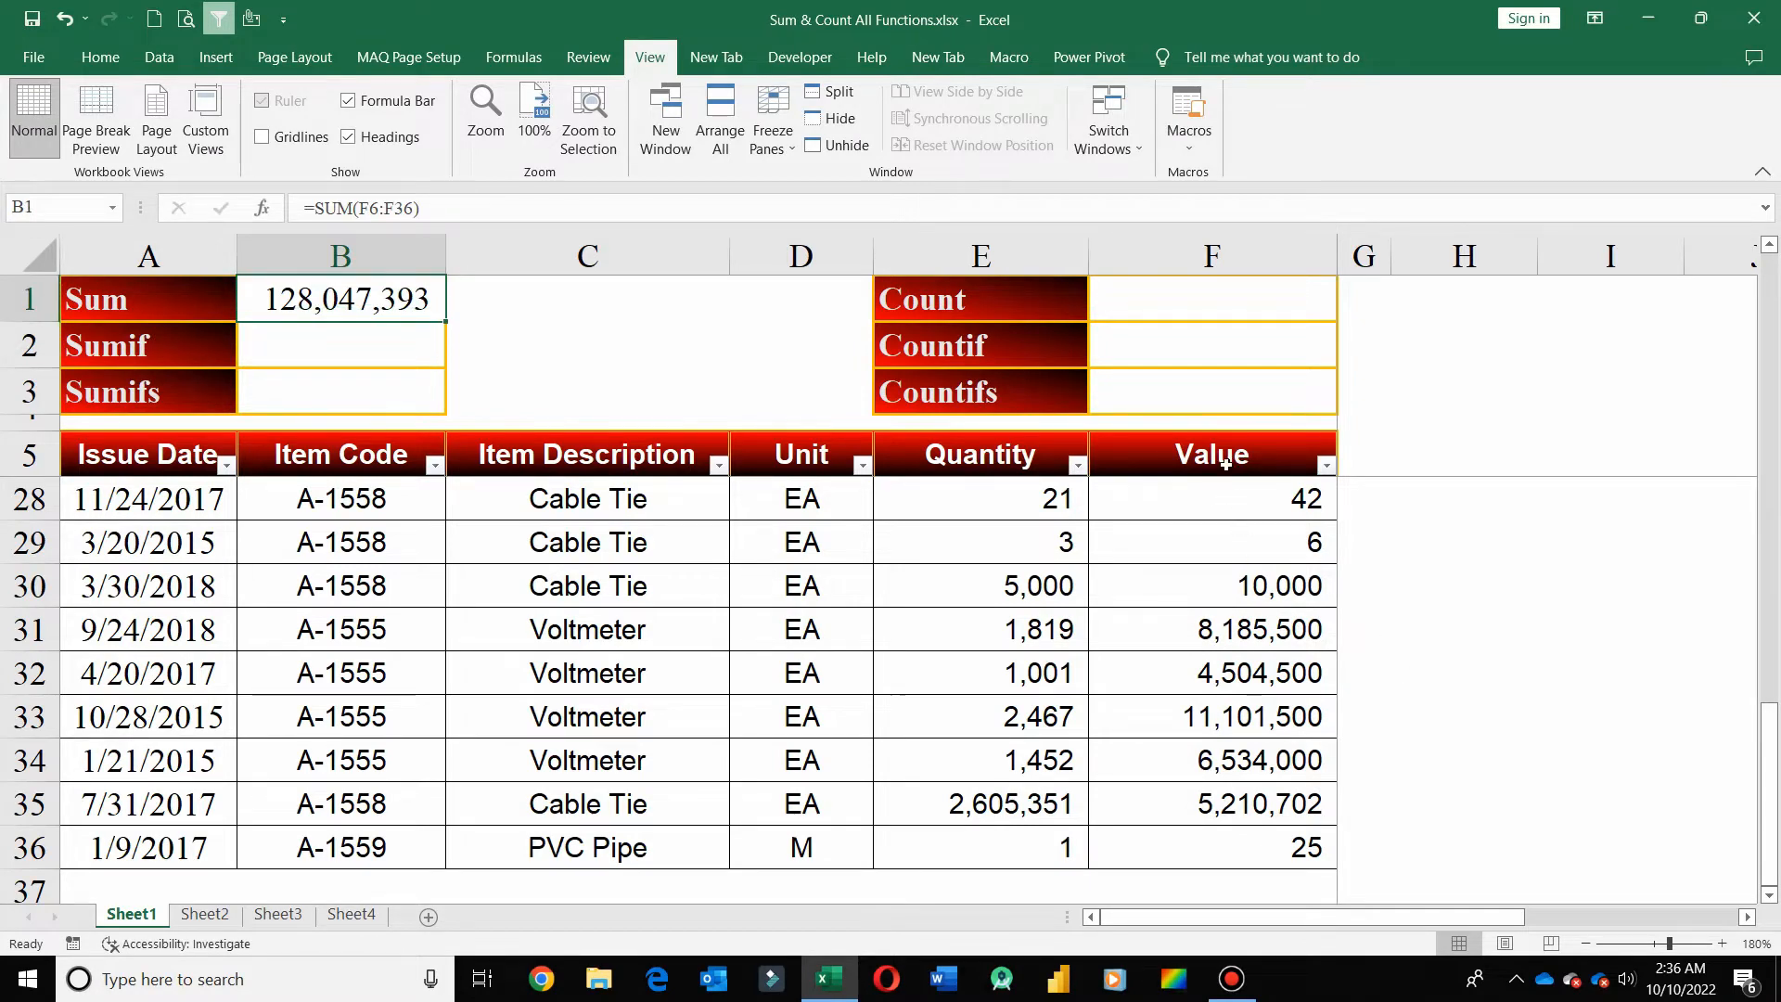
{"action": "left_click", "coordinate": [1224, 459]}
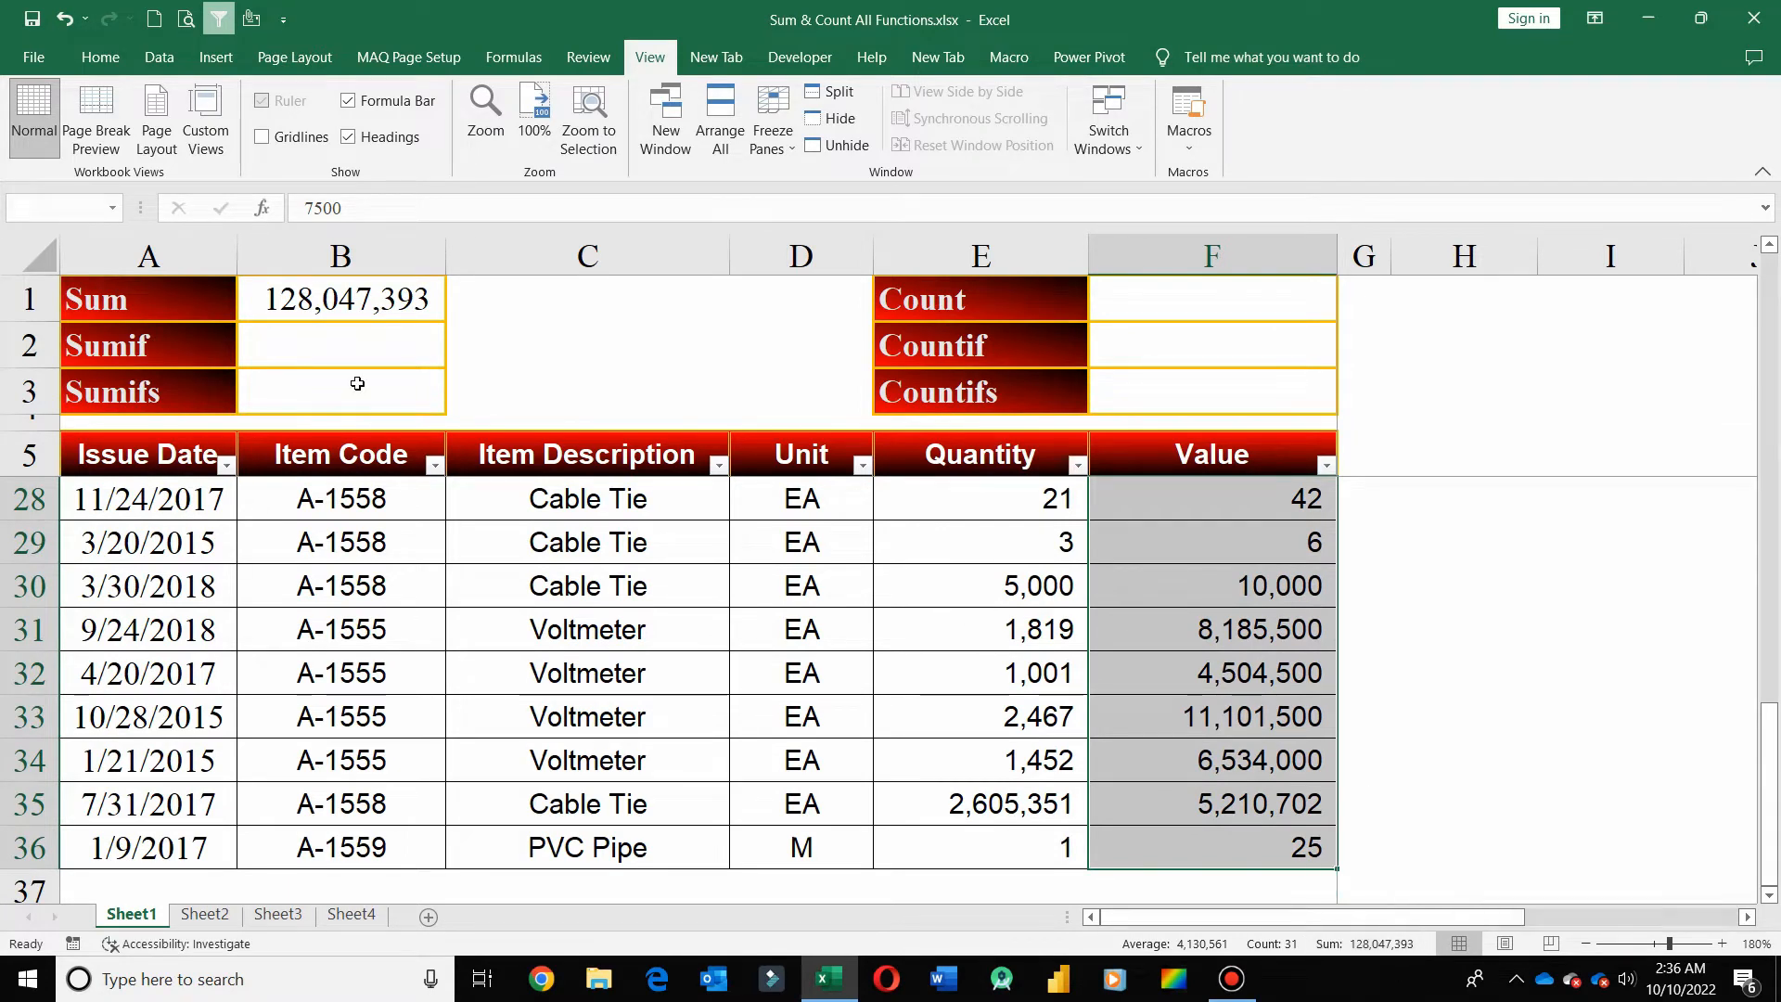
Start a SUMIF formula in cell B2 with the Item Description cells C6:C36 as the criteria range
{"action": "left_click", "coordinate": [399, 364]}
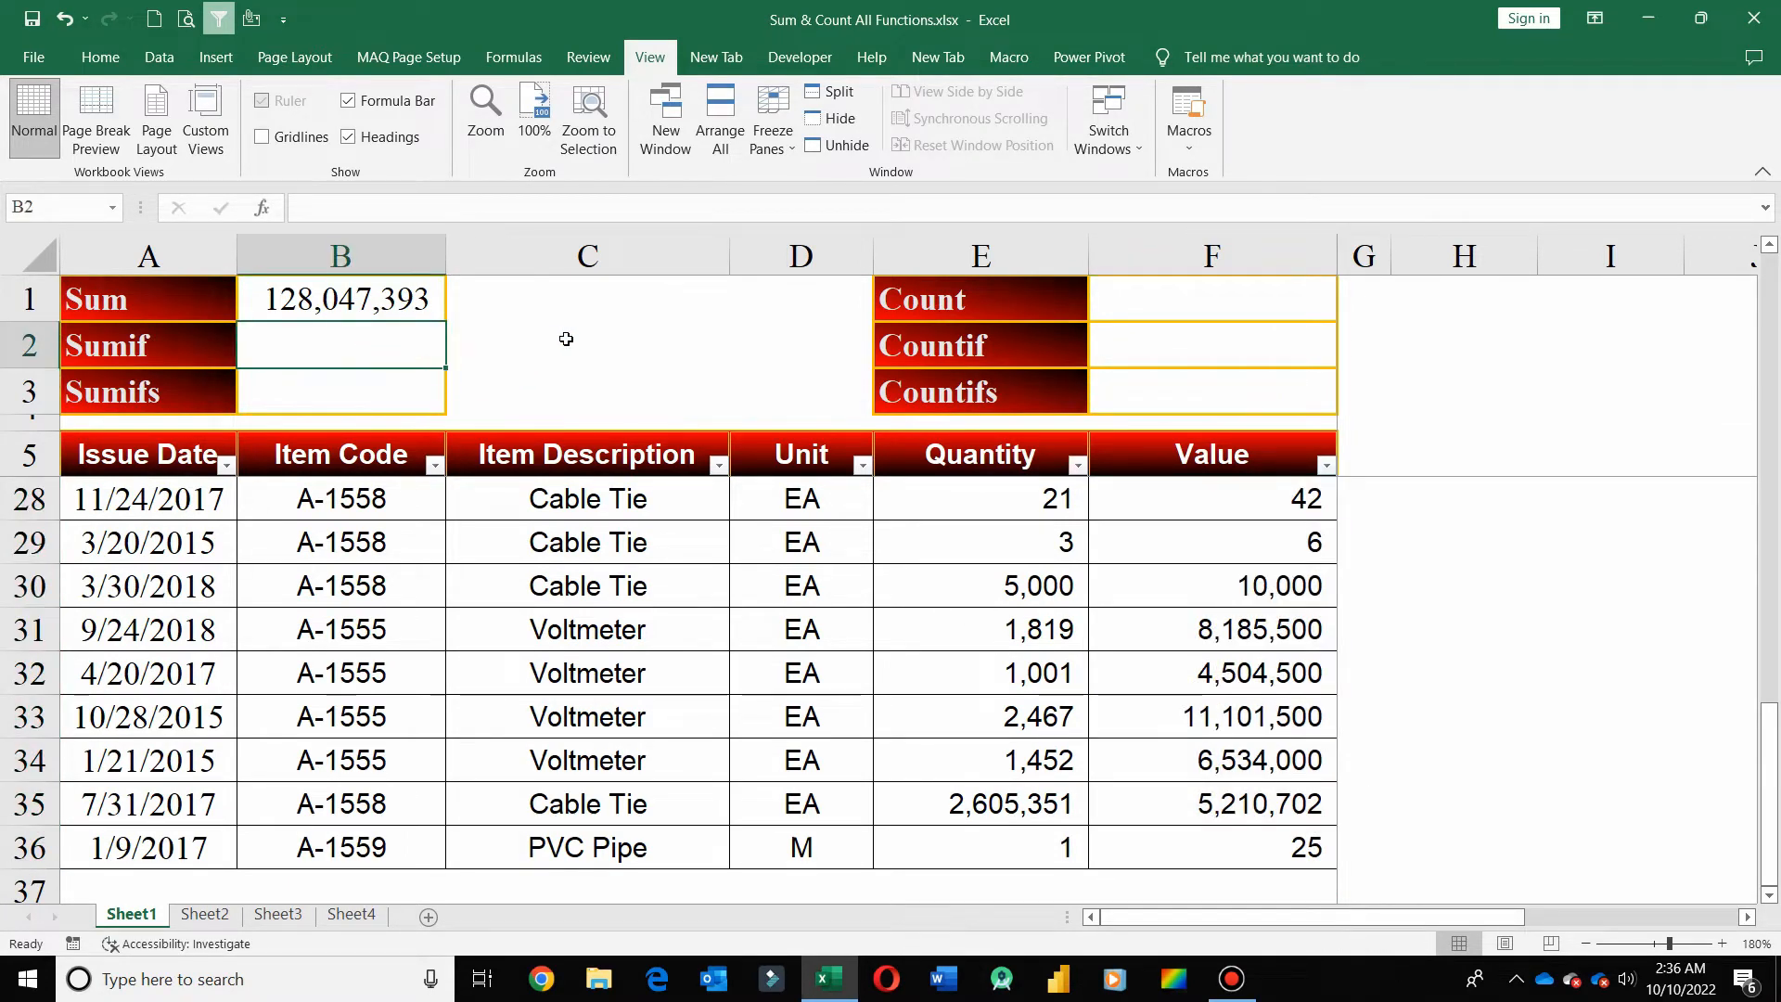
{"action": "type", "text": "="}
{"action": "type", "text": "=sum"}
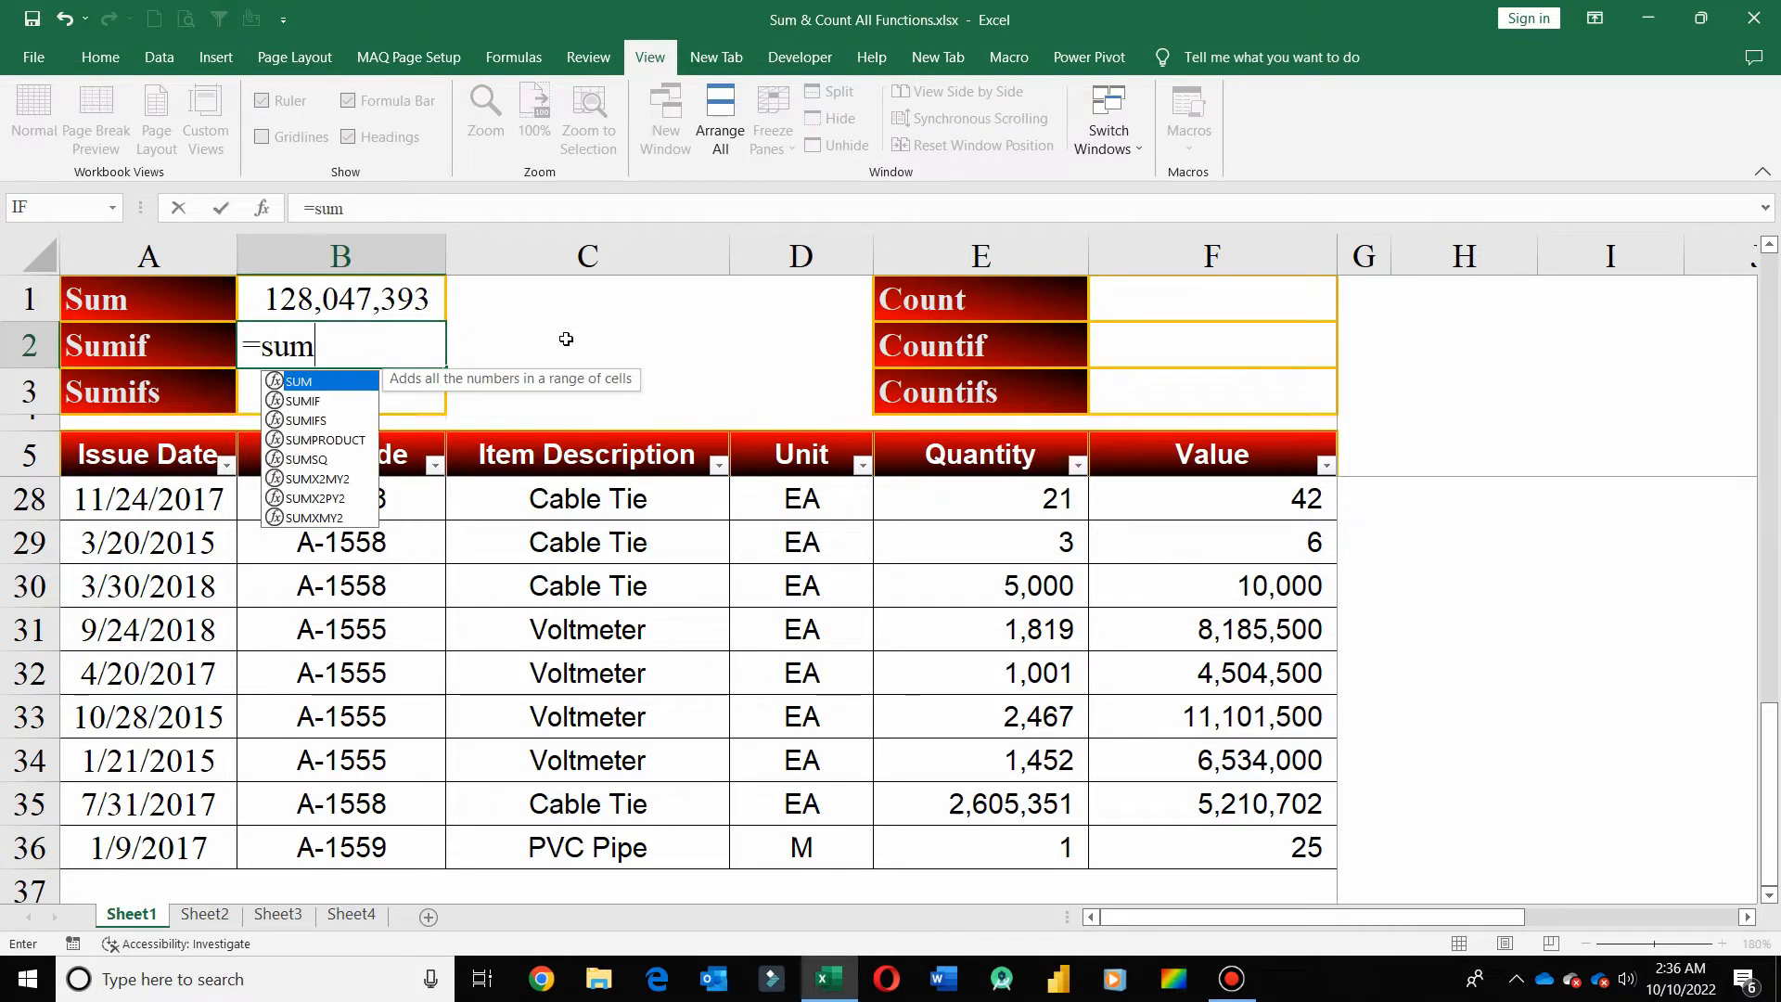
{"action": "key", "text": "Down"}
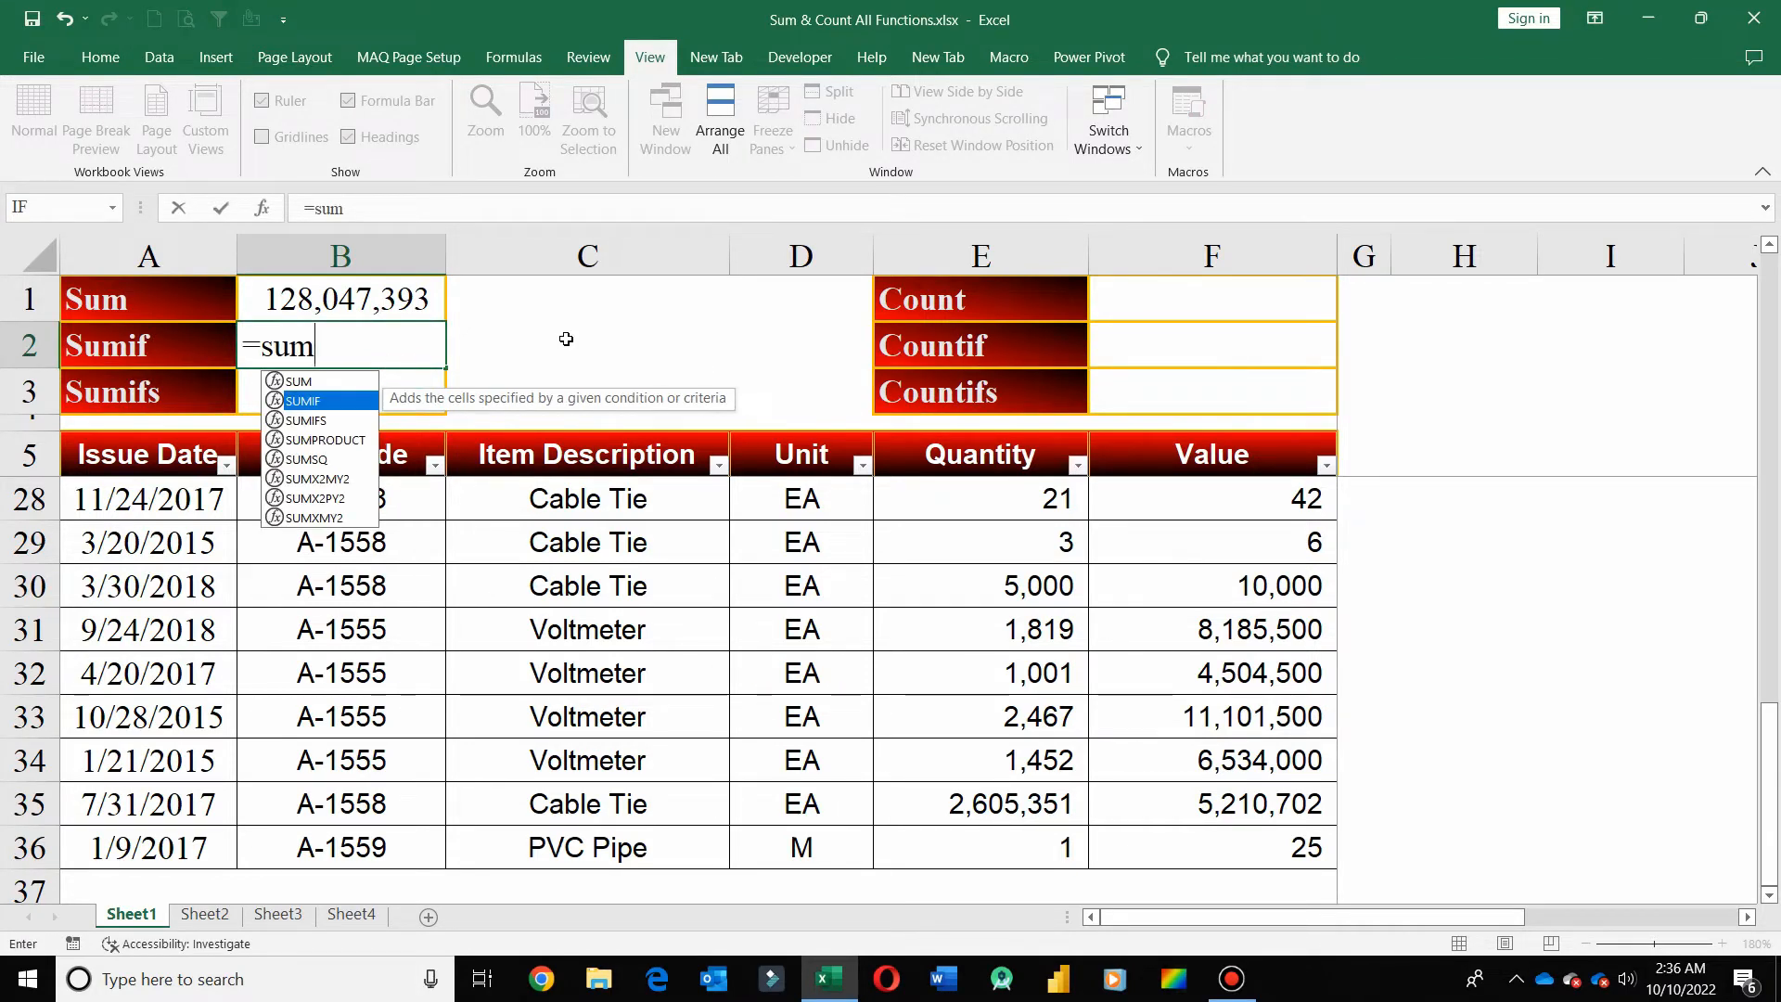
{"action": "key", "text": "Tab"}
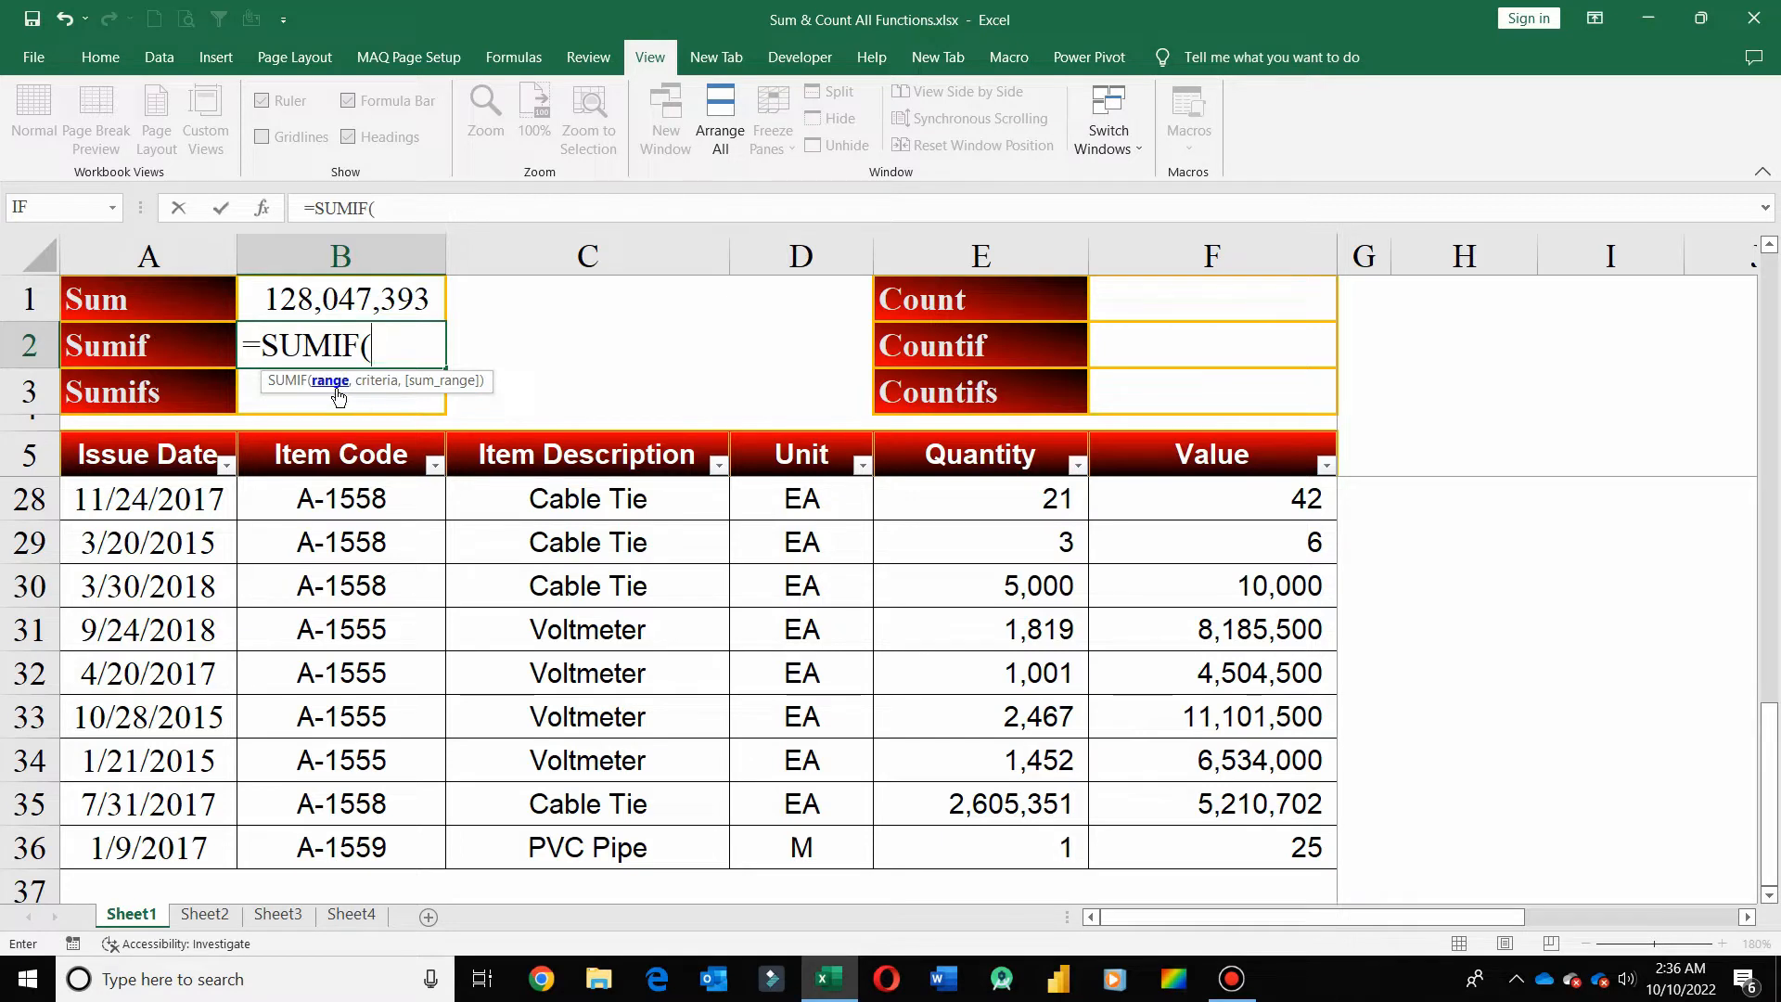
{"action": "left_click", "coordinate": [607, 453]}
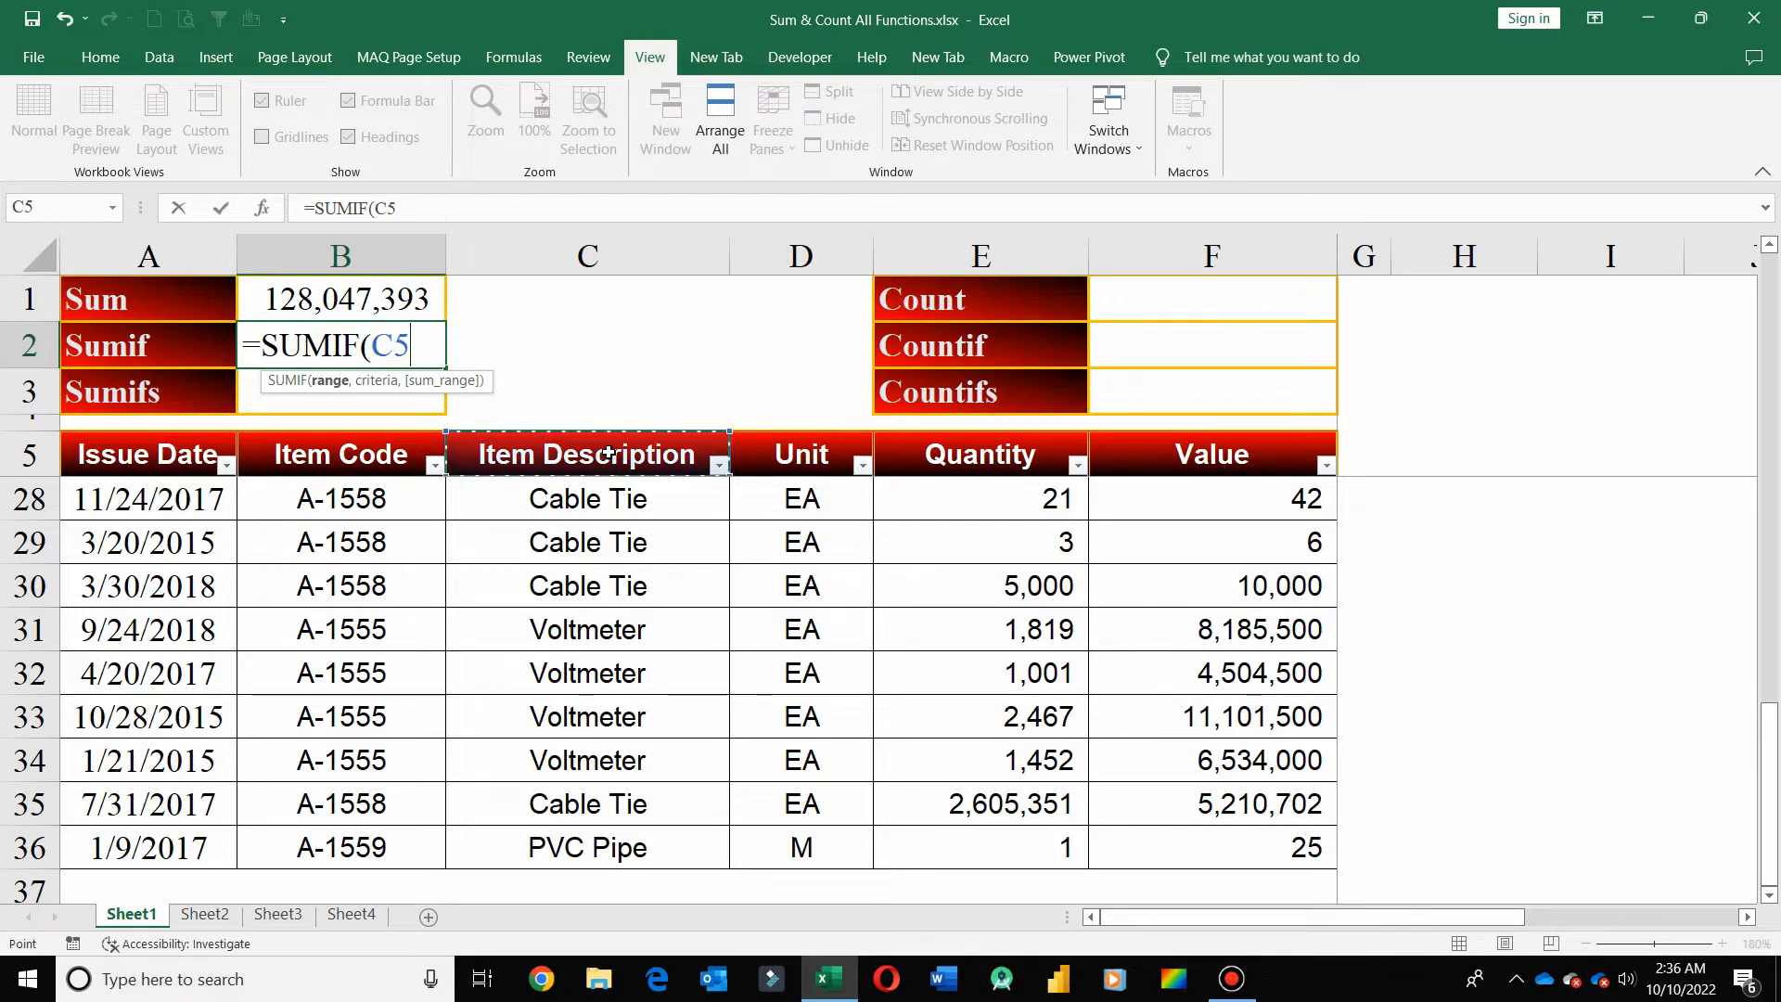
{"action": "key", "text": "Down"}
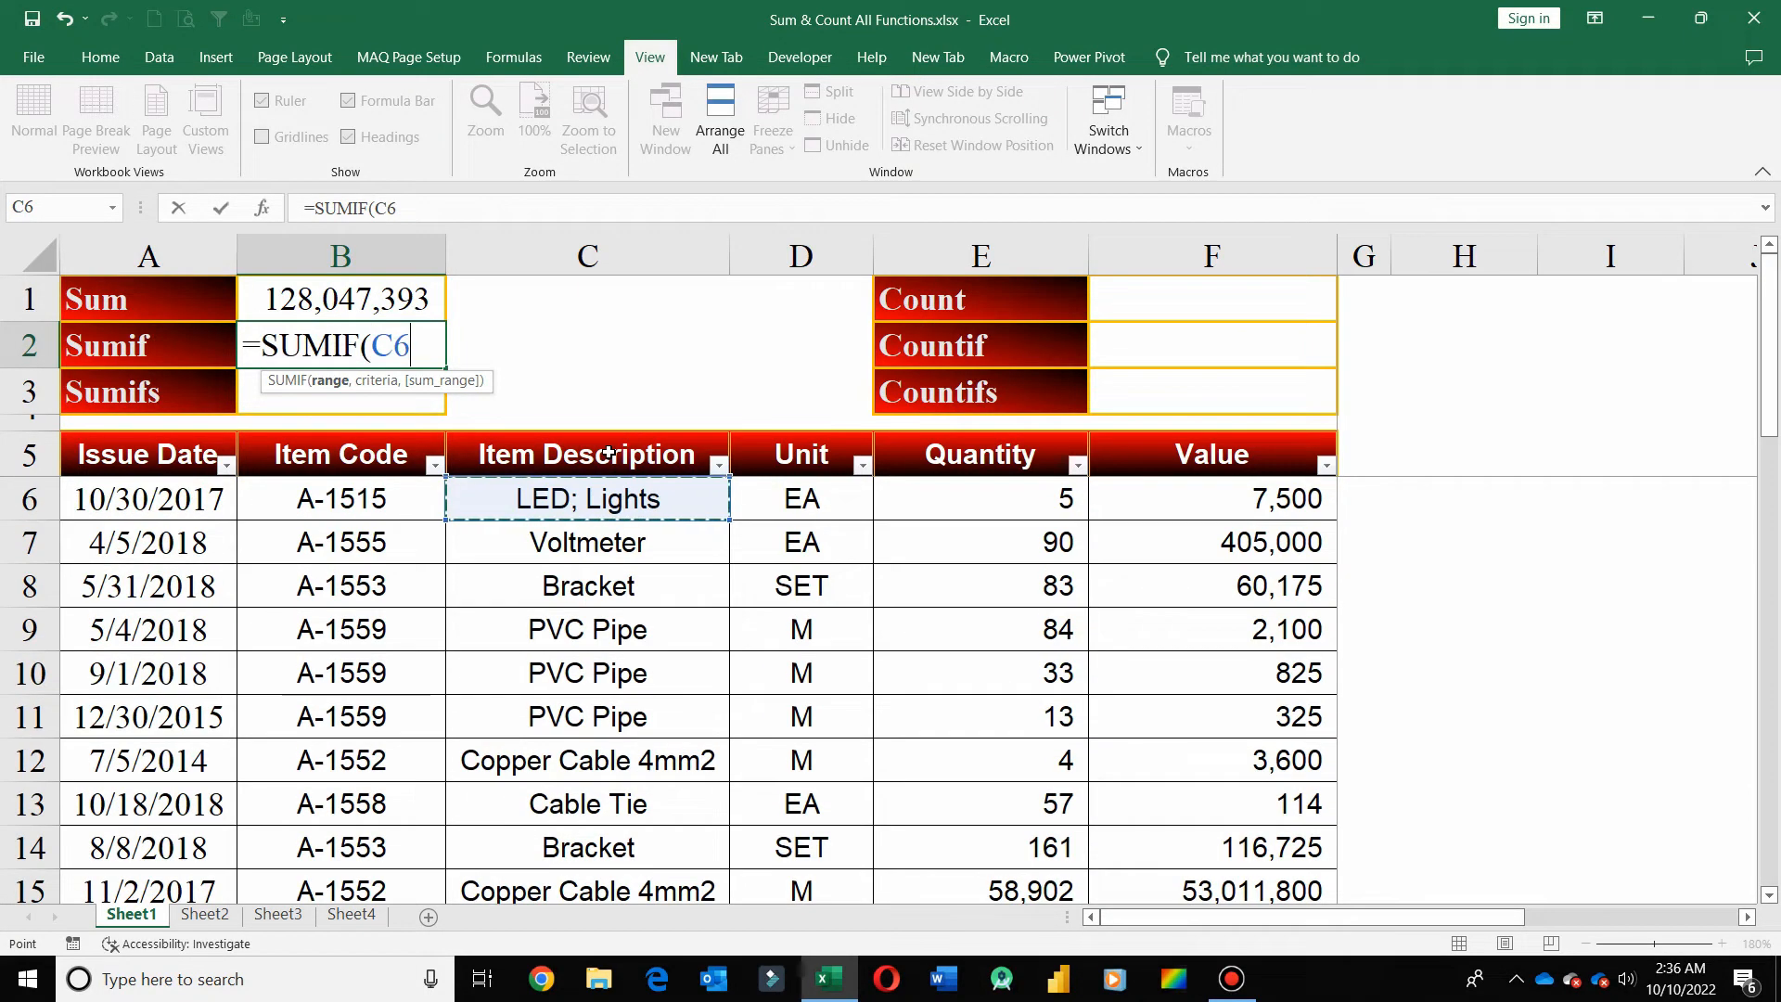
{"action": "key", "text": "ctrl+shift+Down"}
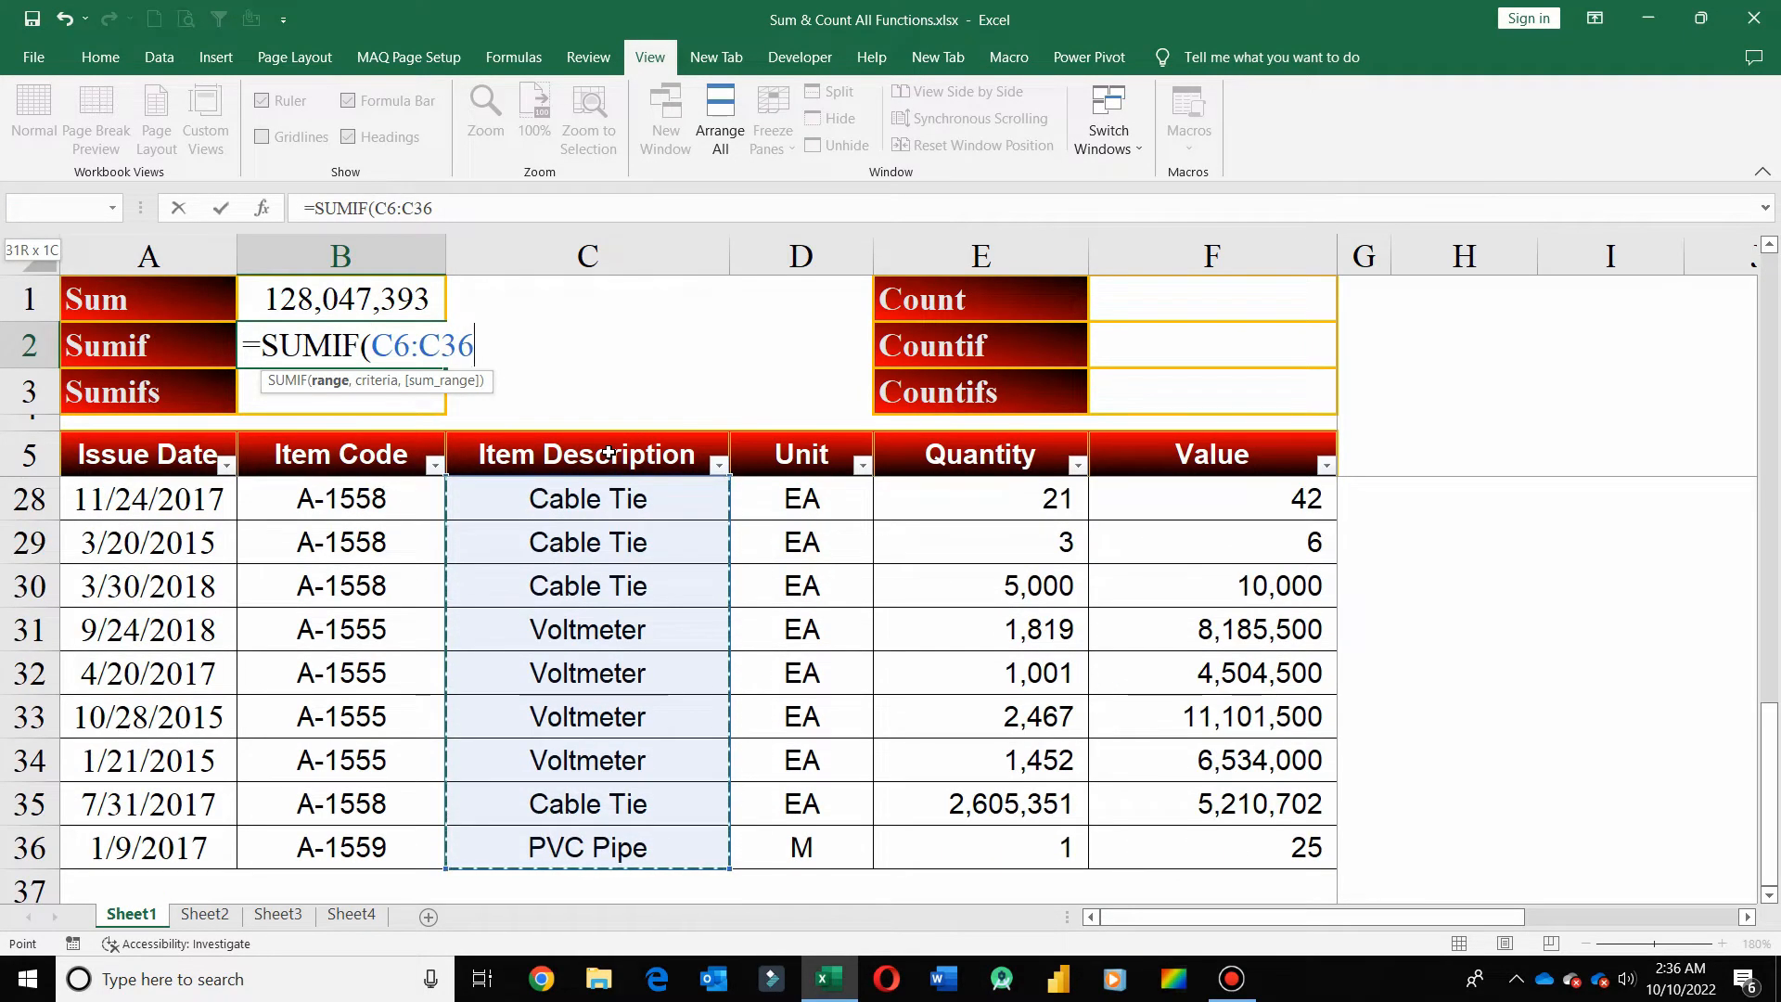
{"action": "type", "text": ","}
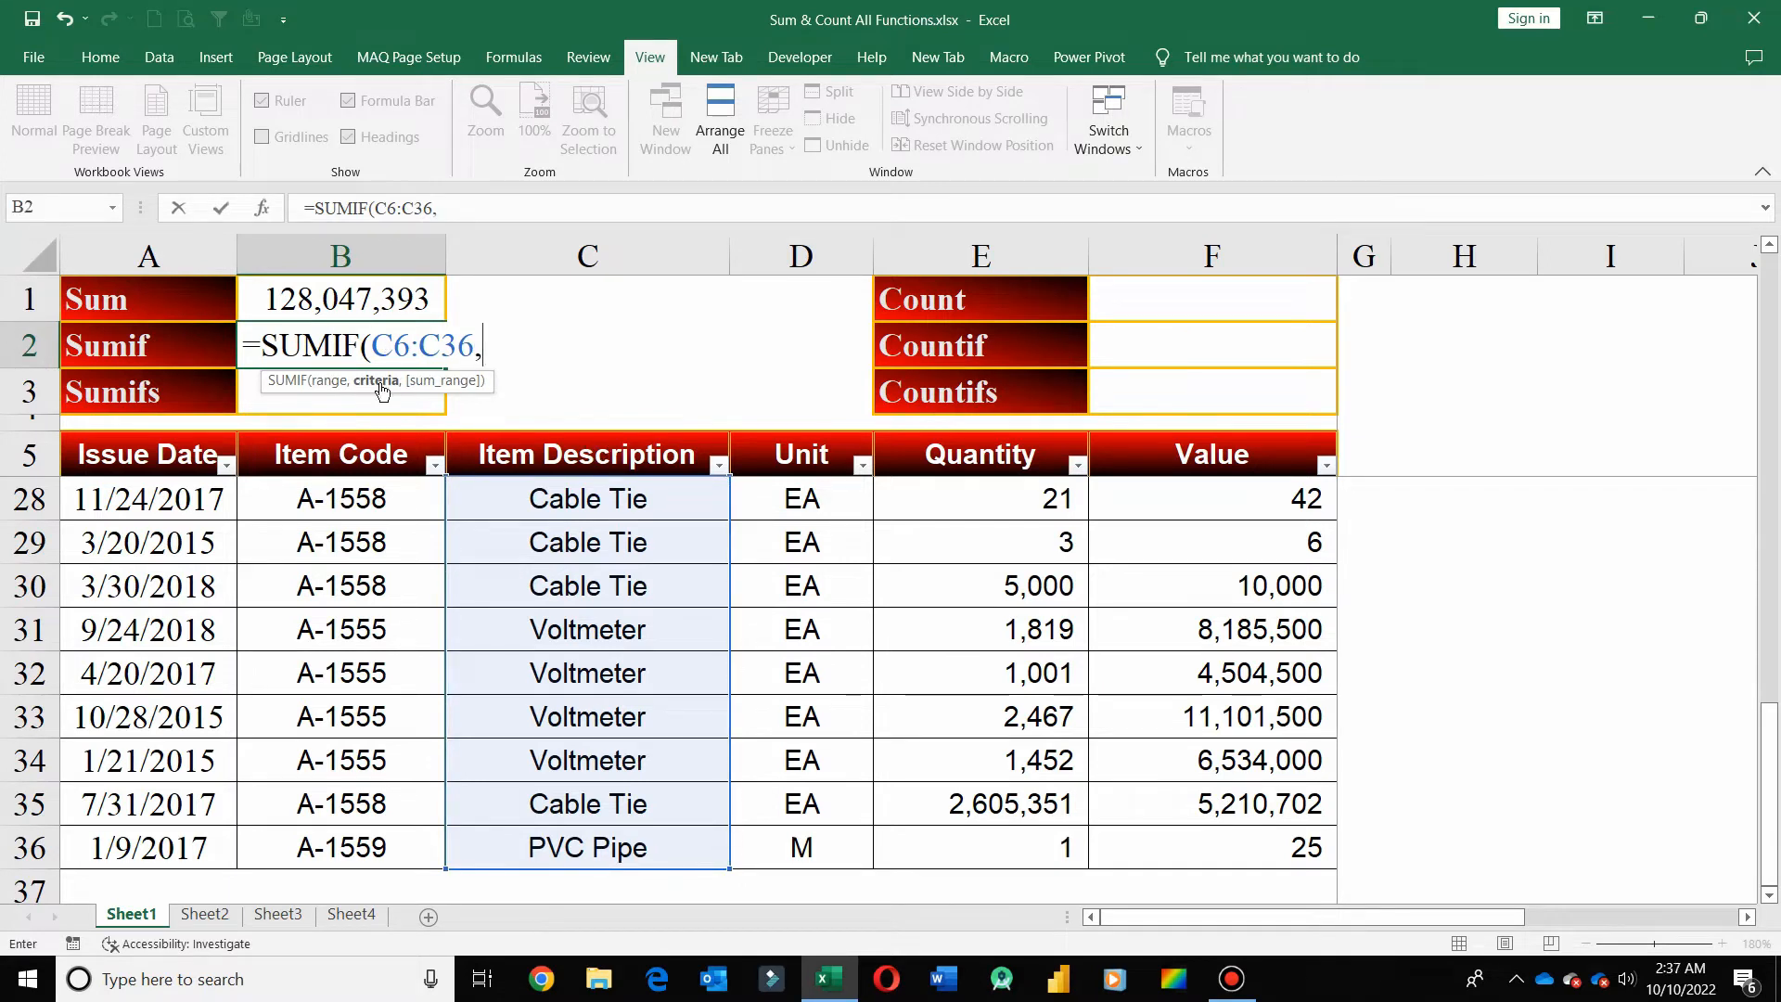
Complete the SUMIF formula in B2 with the criterion "bracket" and the sum range F6:F36
{"action": "type", "text": "\"brackr"}
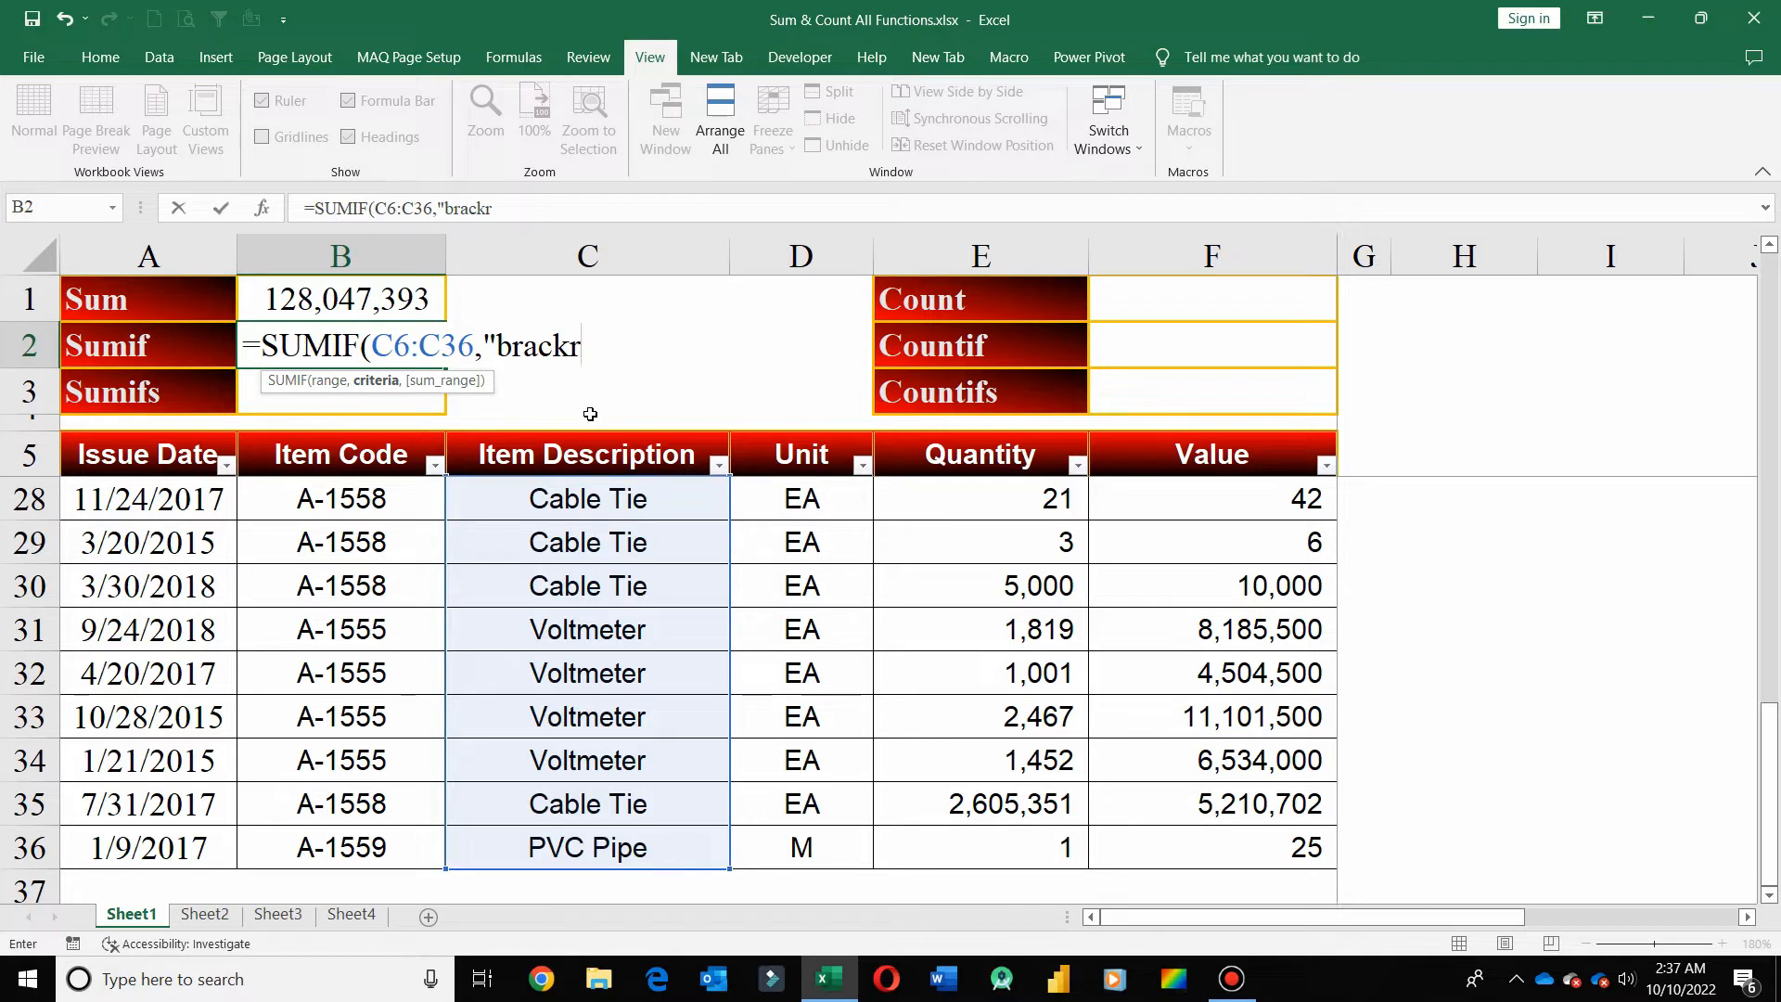
{"action": "key", "text": "BackSpace"}
{"action": "type", "text": "et\","}
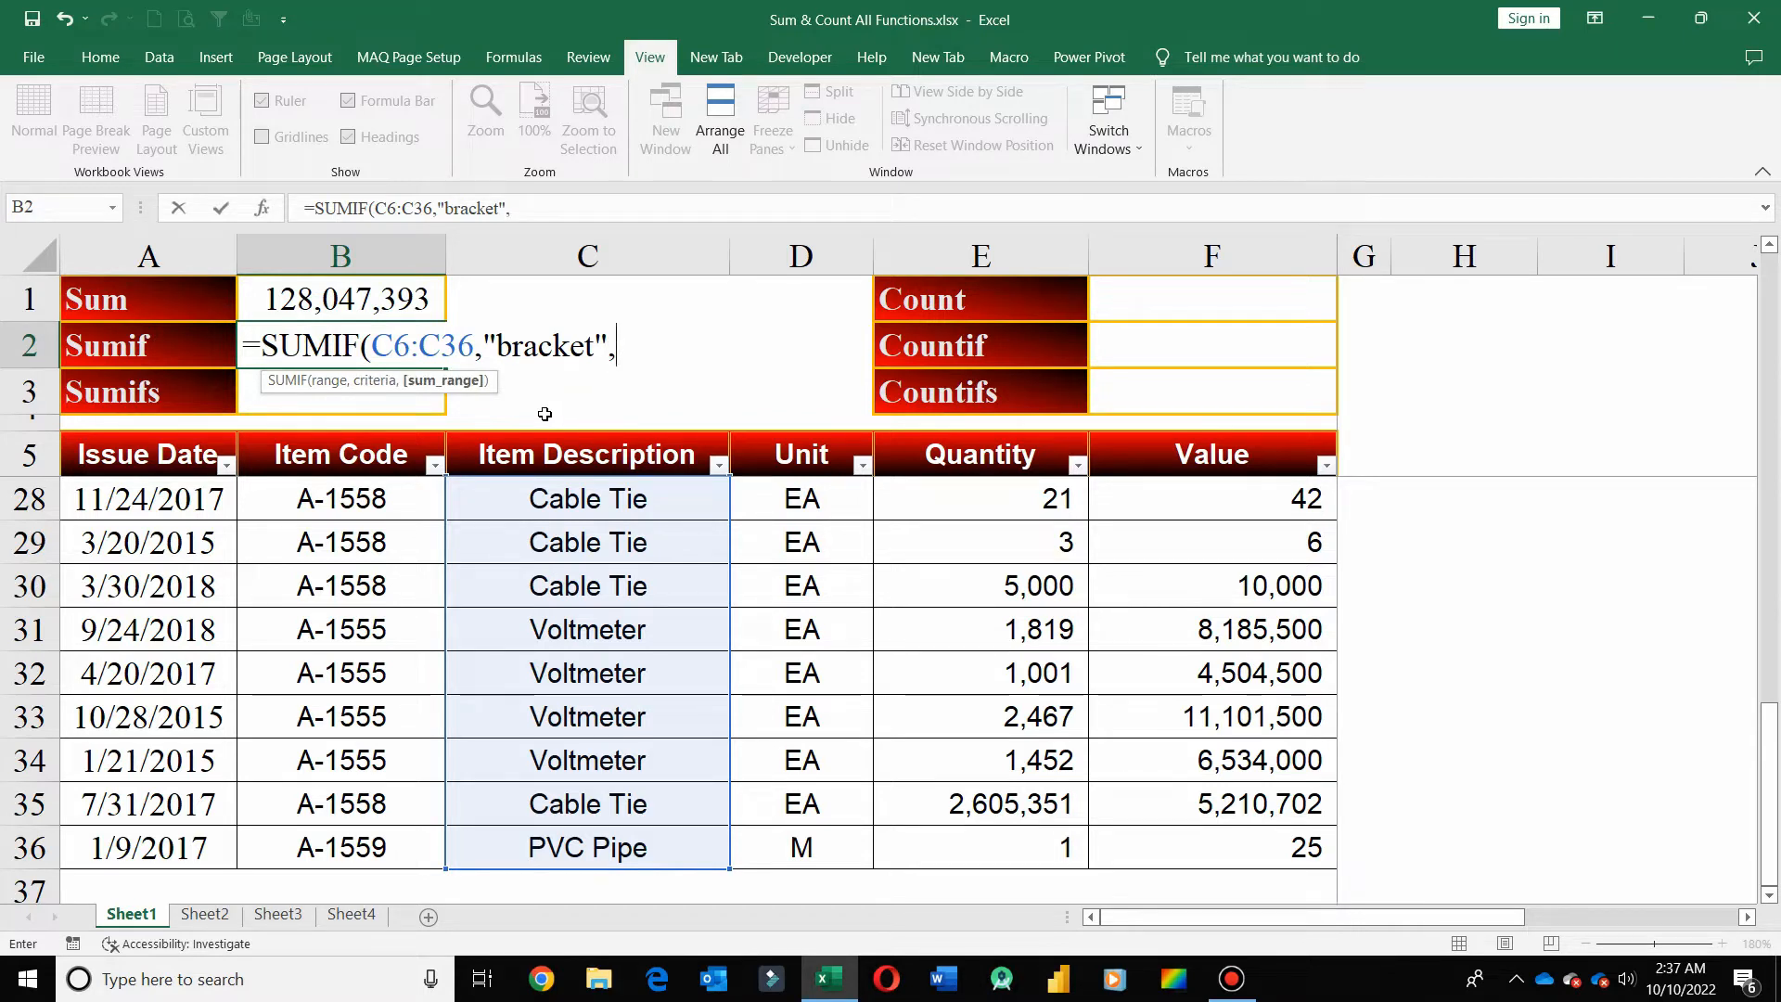
{"action": "left_click", "coordinate": [1174, 457]}
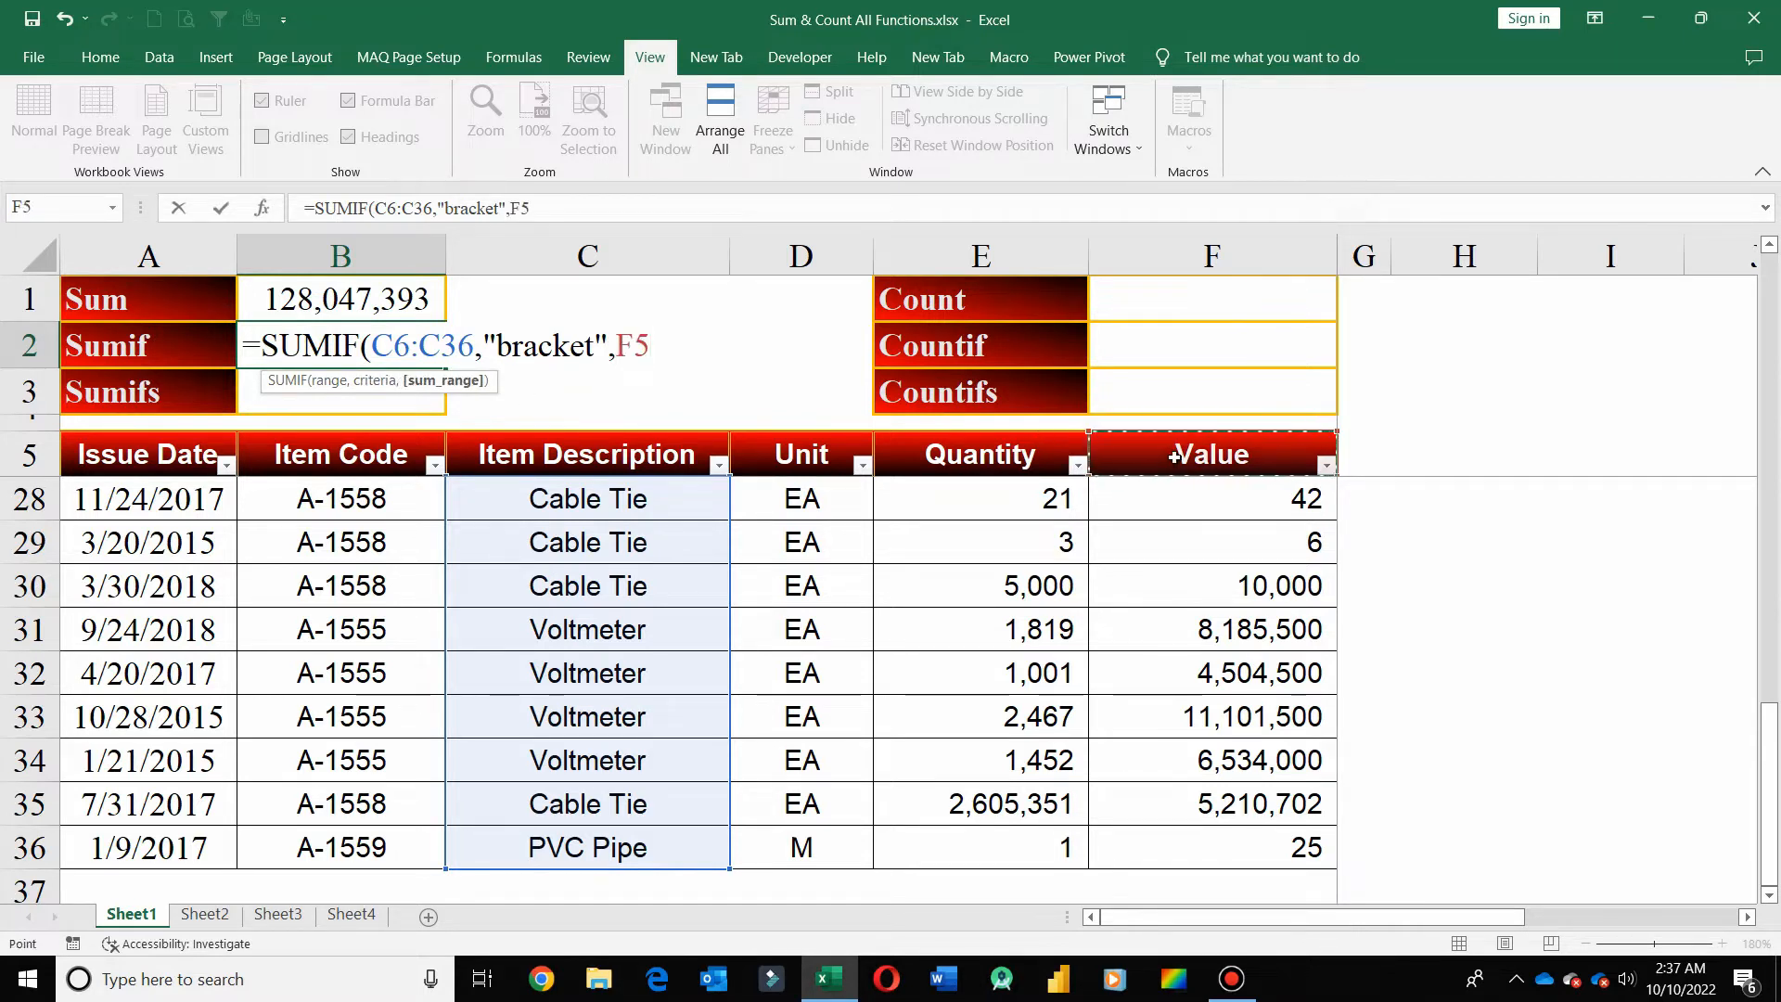
{"action": "key", "text": "Down"}
{"action": "key", "text": "ctrl+shift+Down"}
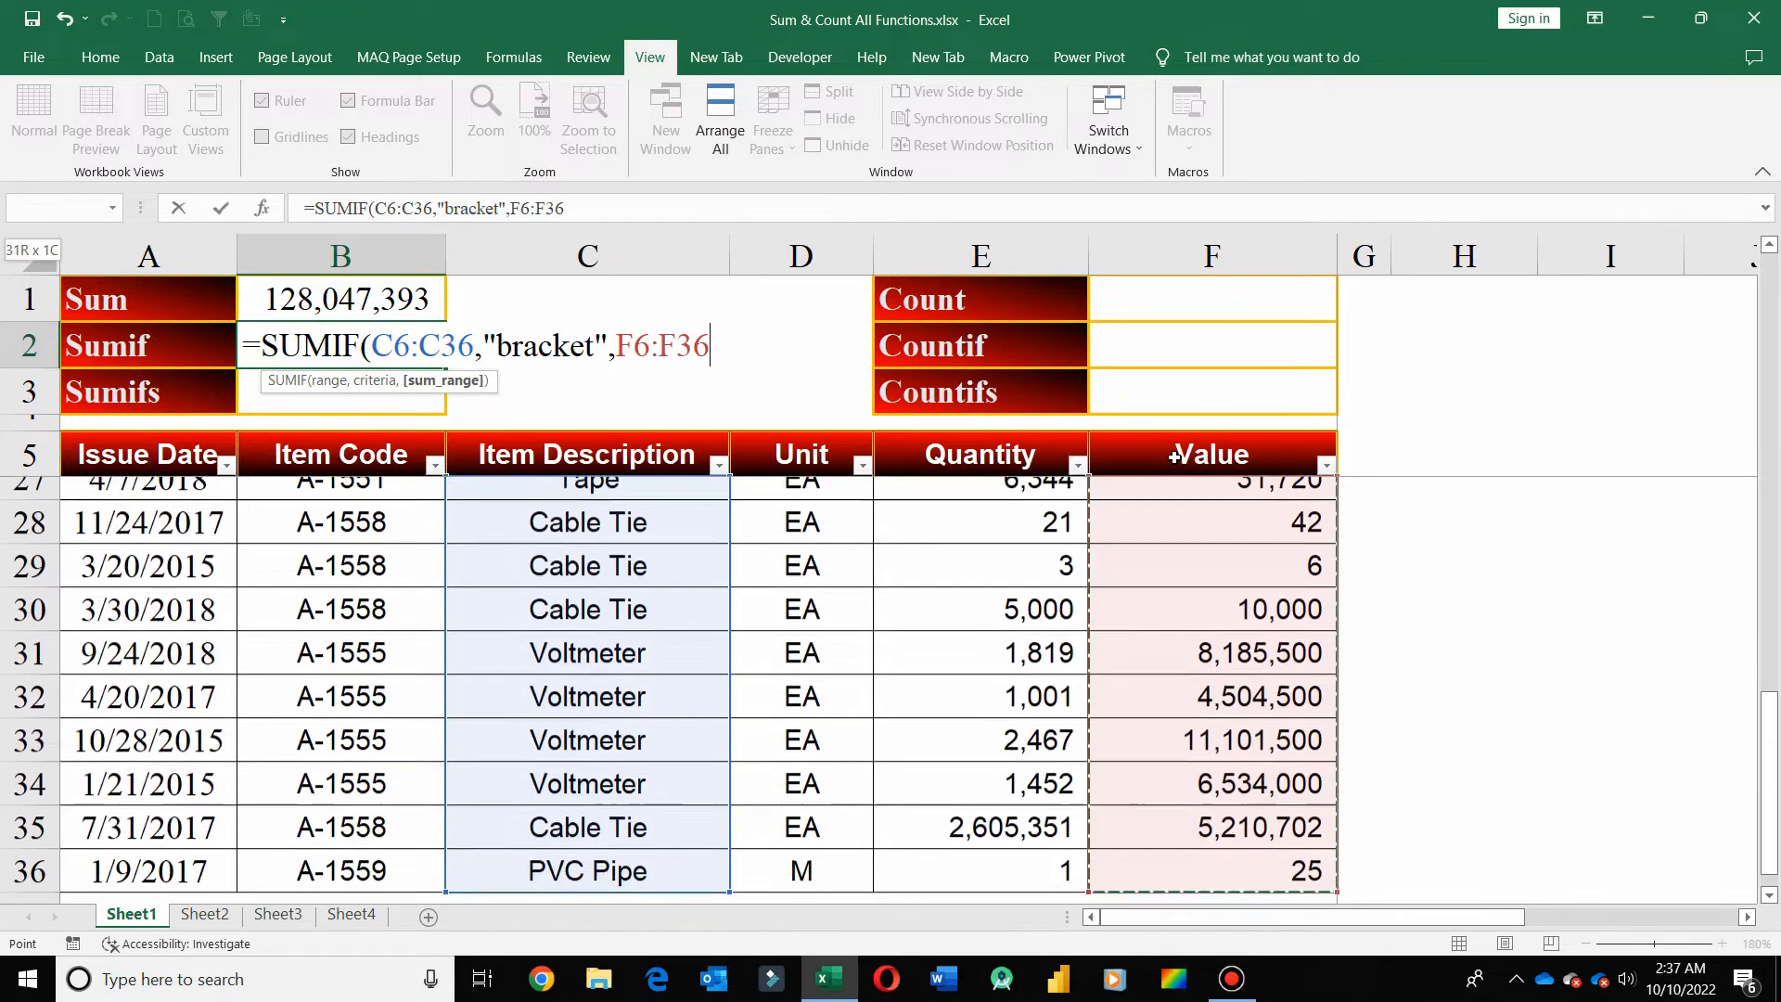
{"action": "key", "text": "Return"}
{"action": "key", "text": "Up"}
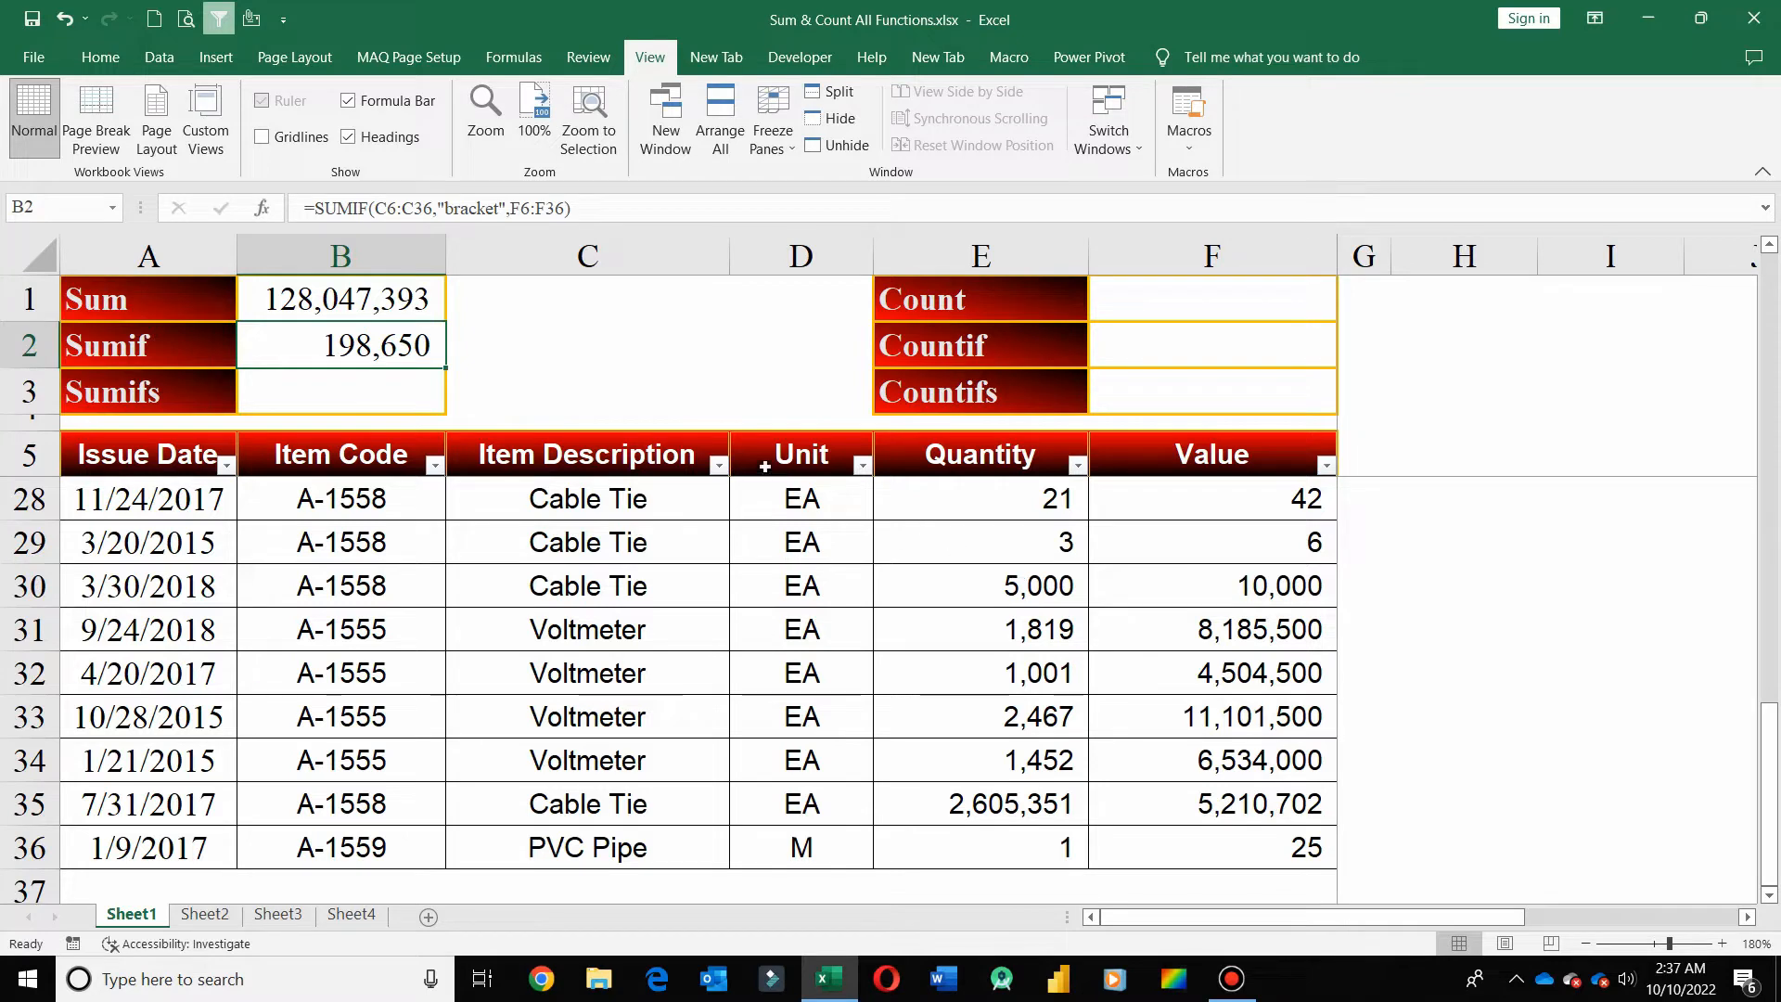
Filter the Item Description column to Bracket only and select the remaining Value cells to check their total
{"action": "left_click", "coordinate": [720, 466]}
{"action": "left_click", "coordinate": [535, 703]}
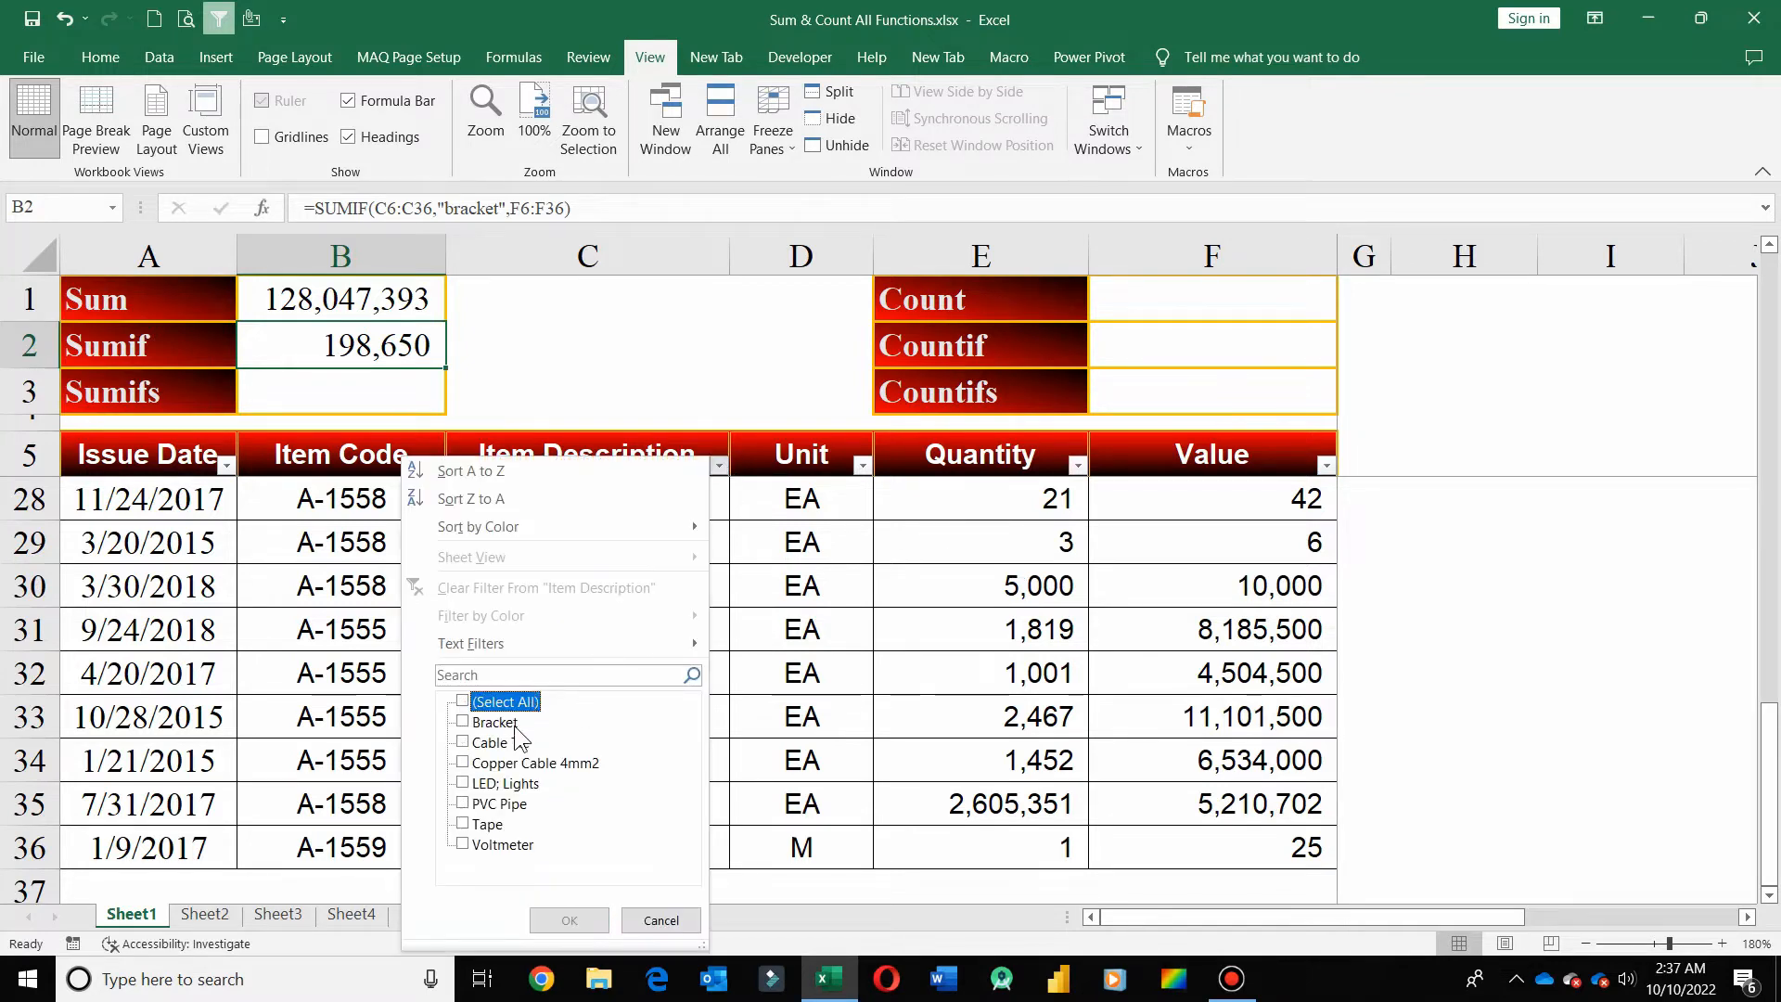
{"action": "left_click", "coordinate": [505, 723]}
{"action": "left_click", "coordinate": [585, 921]}
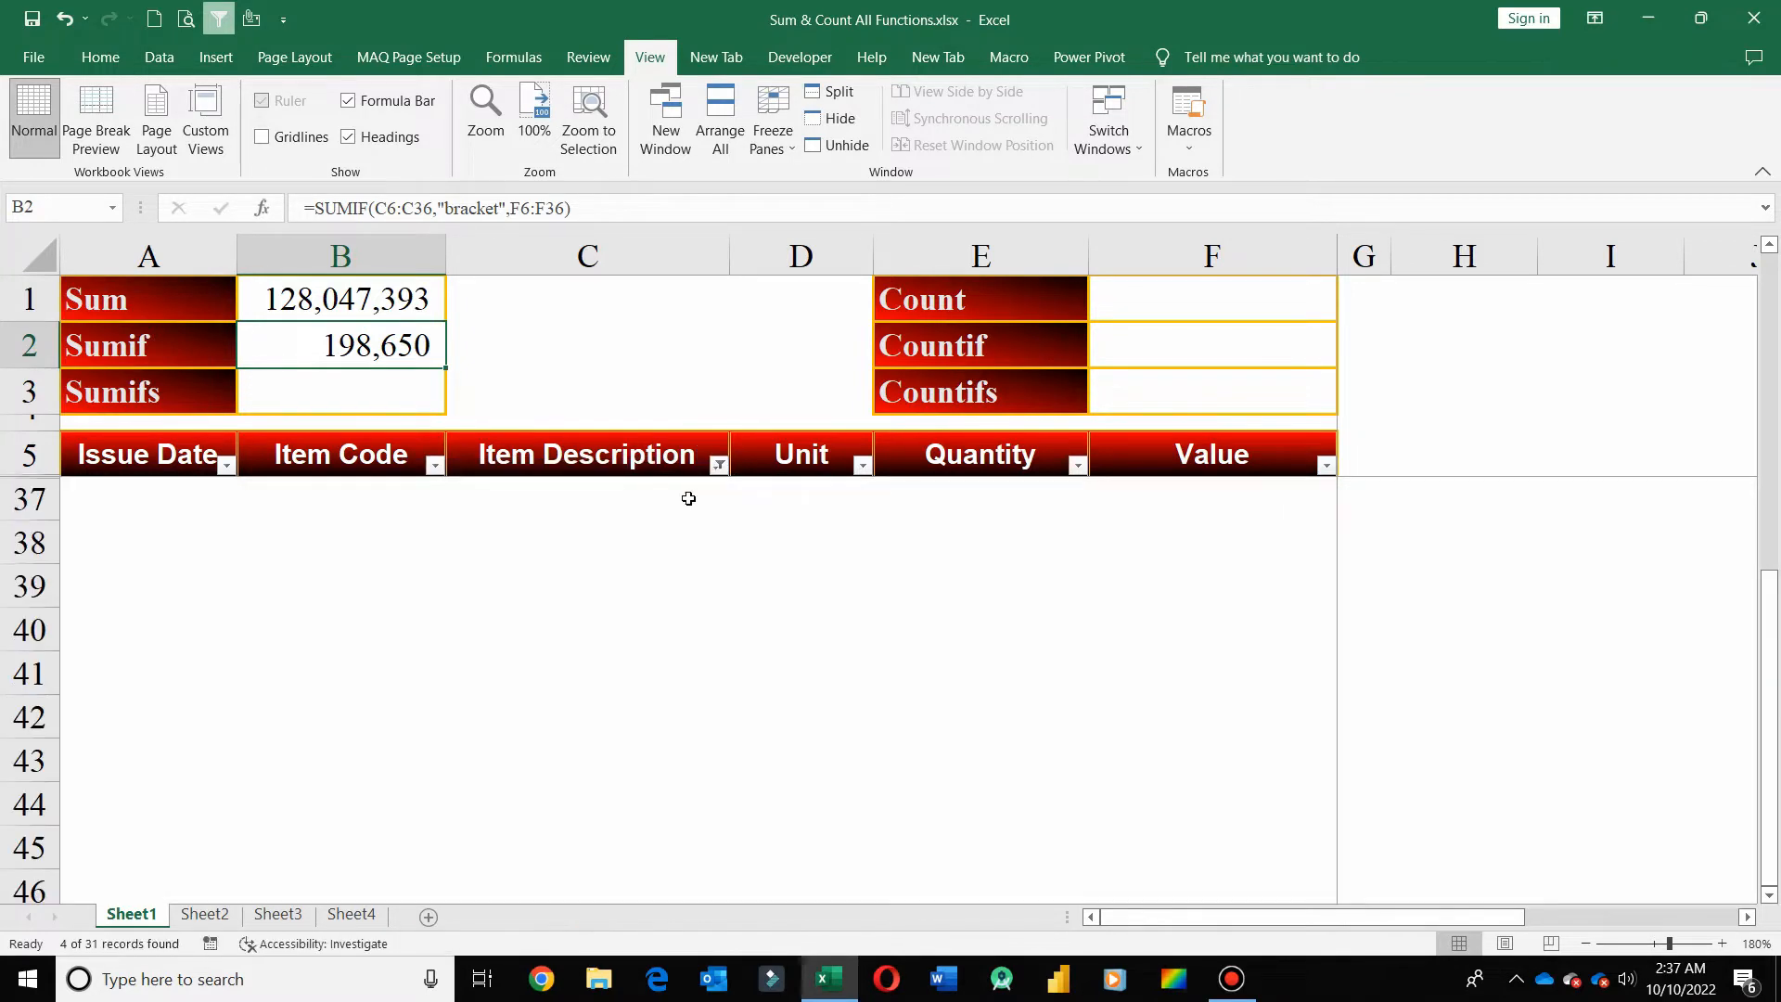
{"action": "left_click", "coordinate": [667, 456]}
{"action": "left_click", "coordinate": [661, 489]}
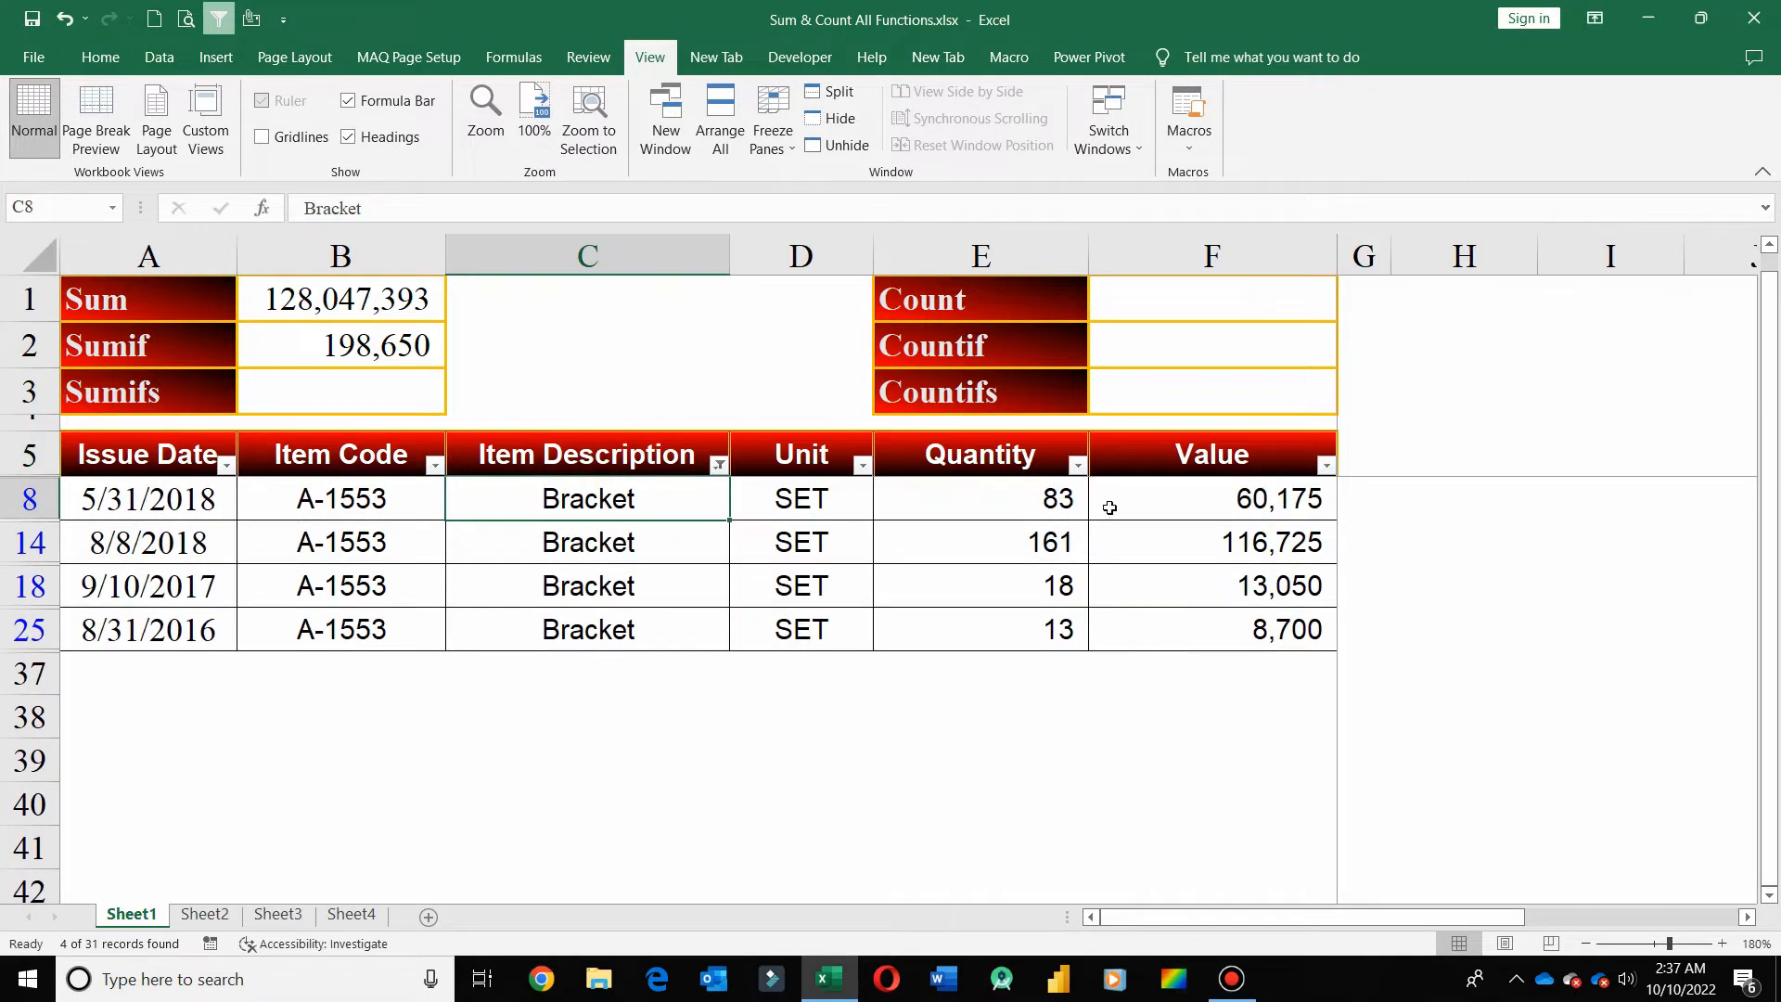
{"action": "left_click_drag", "start_coordinate": [1110, 507], "coordinate": [1206, 636]}
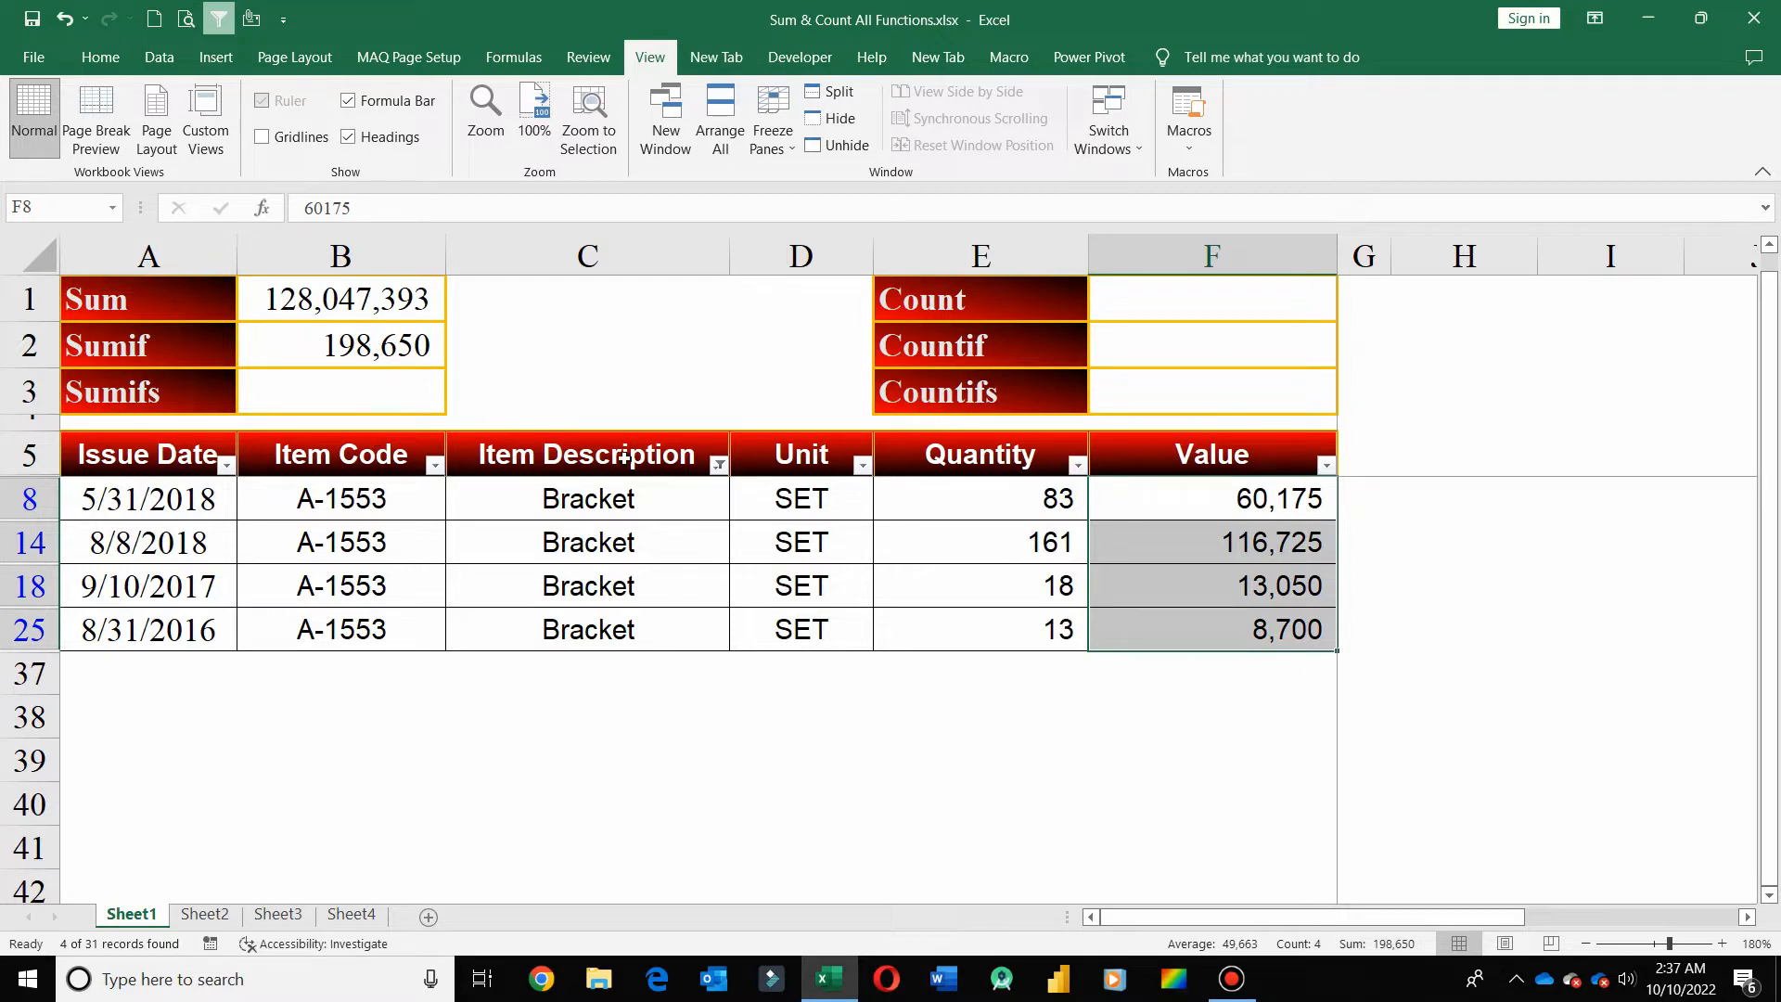
Clear the filter from the Item Description column
{"action": "left_click", "coordinate": [718, 464]}
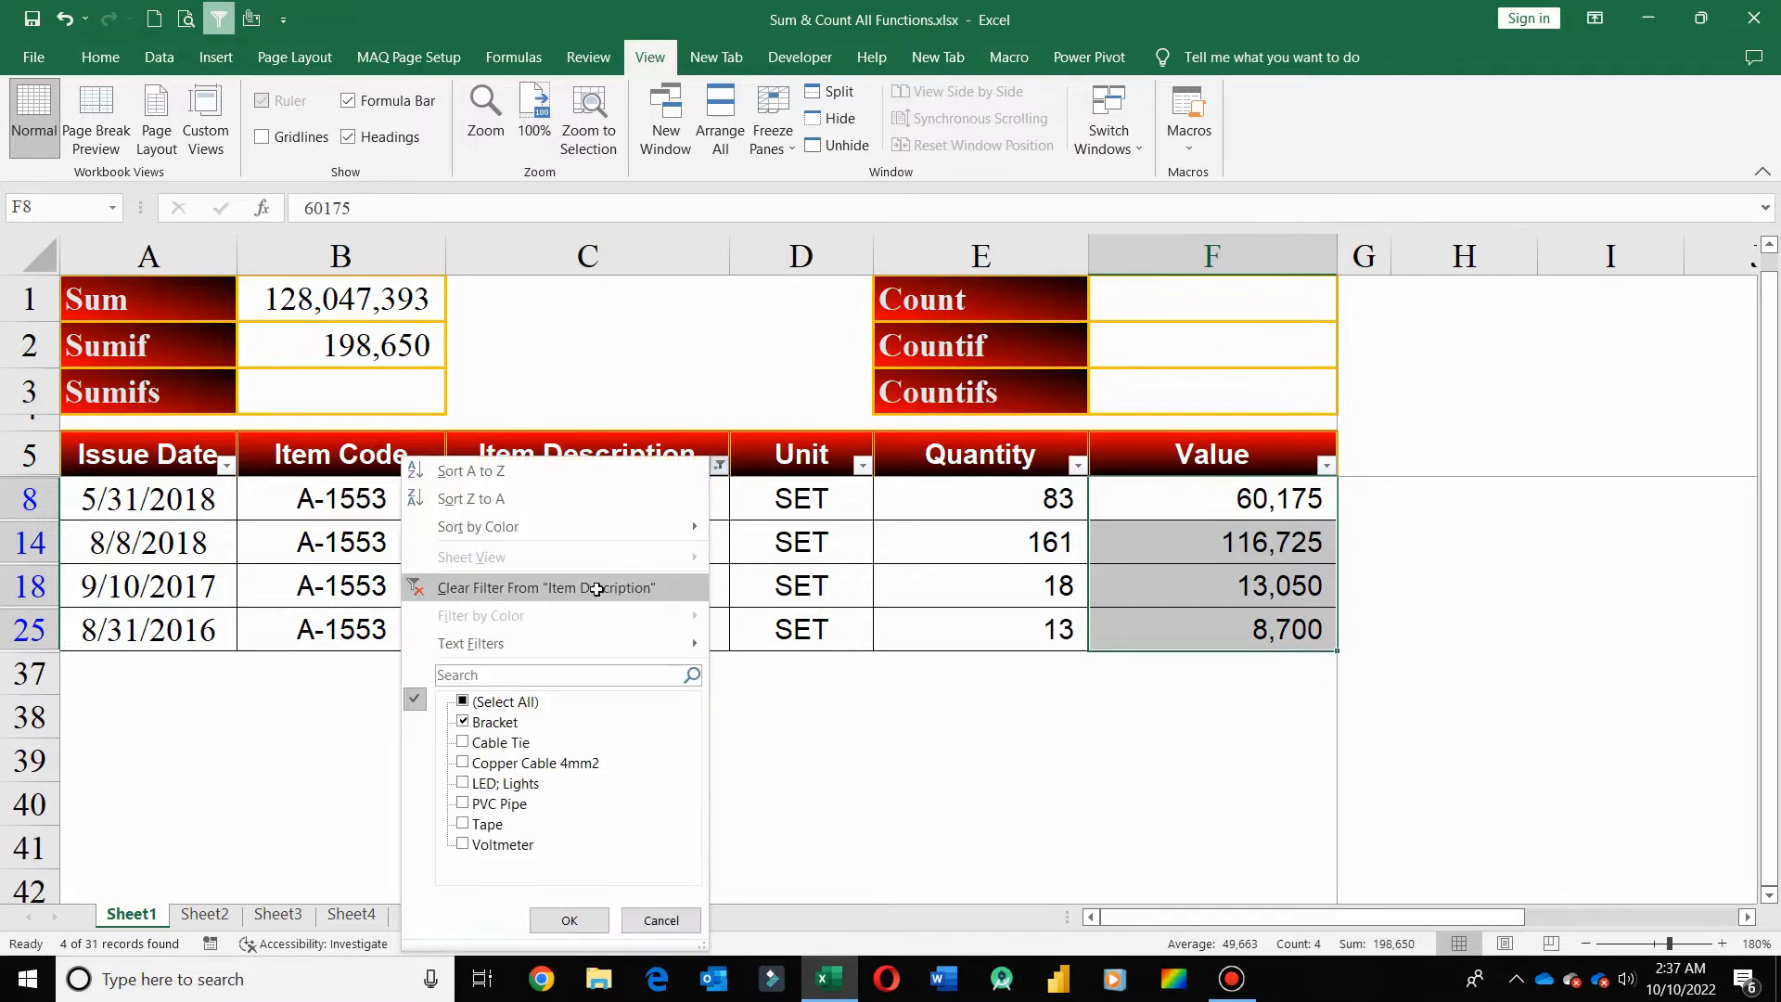
{"action": "left_click", "coordinate": [608, 590]}
{"action": "left_click", "coordinate": [623, 501]}
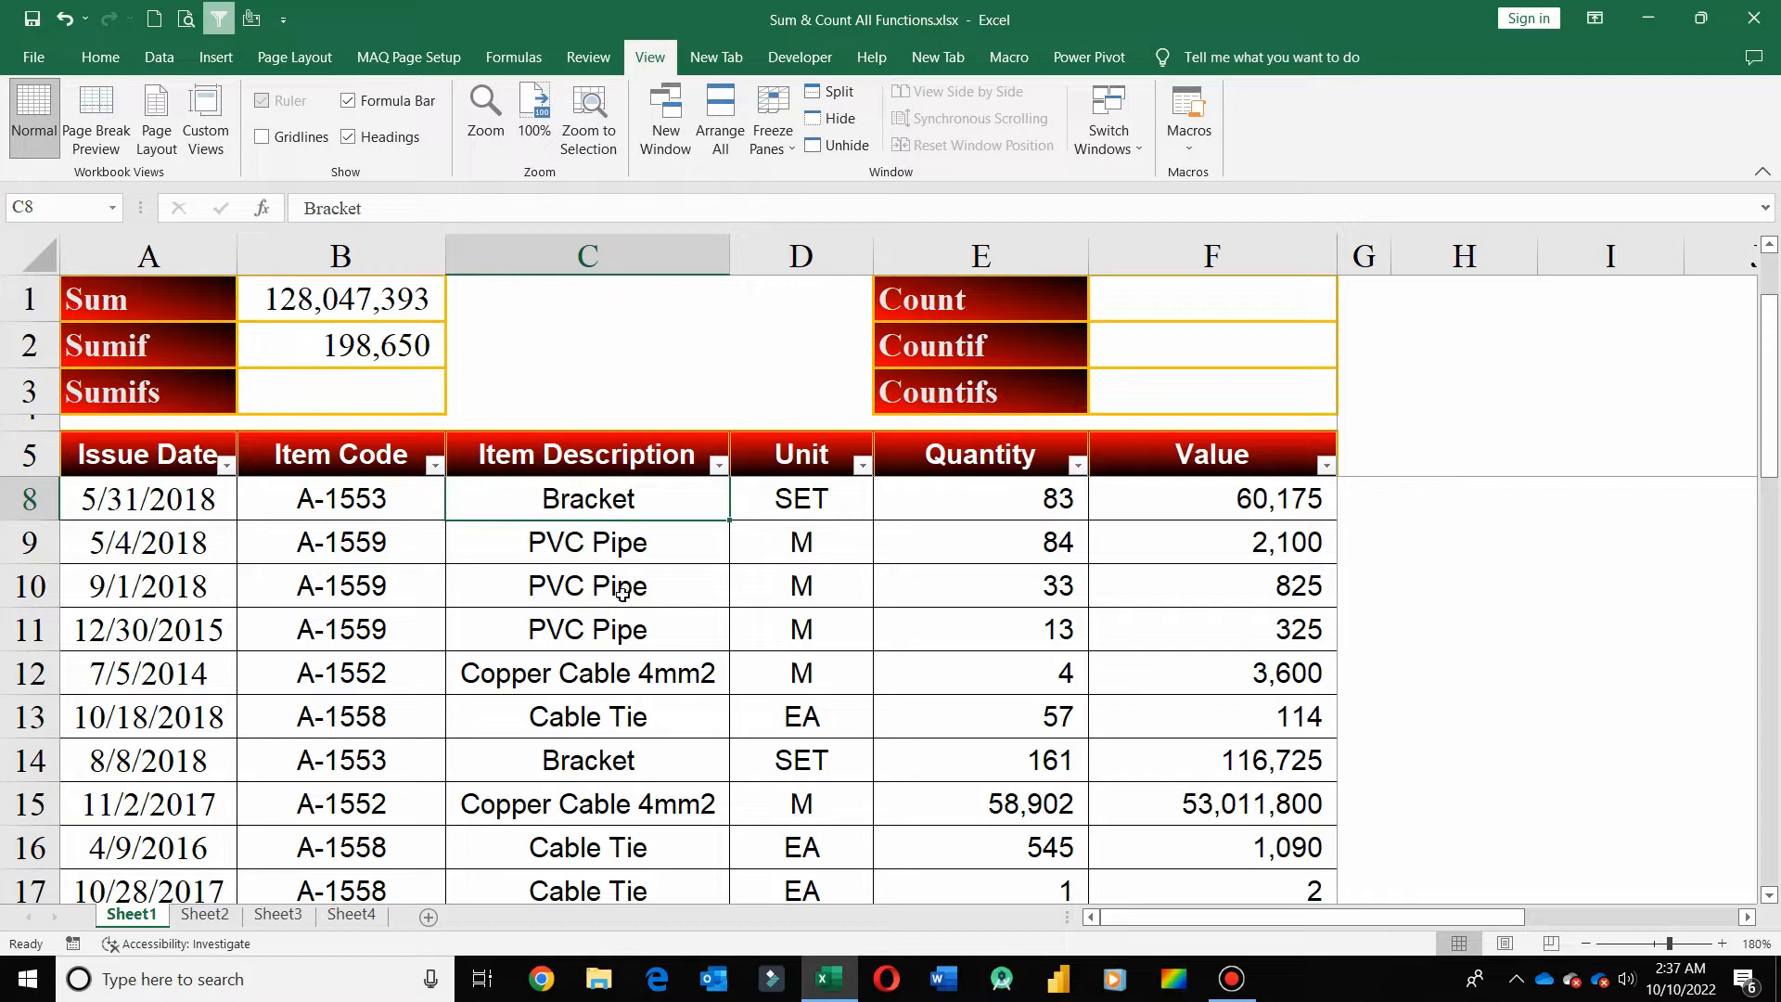
{"action": "left_click", "coordinate": [611, 670]}
{"action": "left_click", "coordinate": [626, 784]}
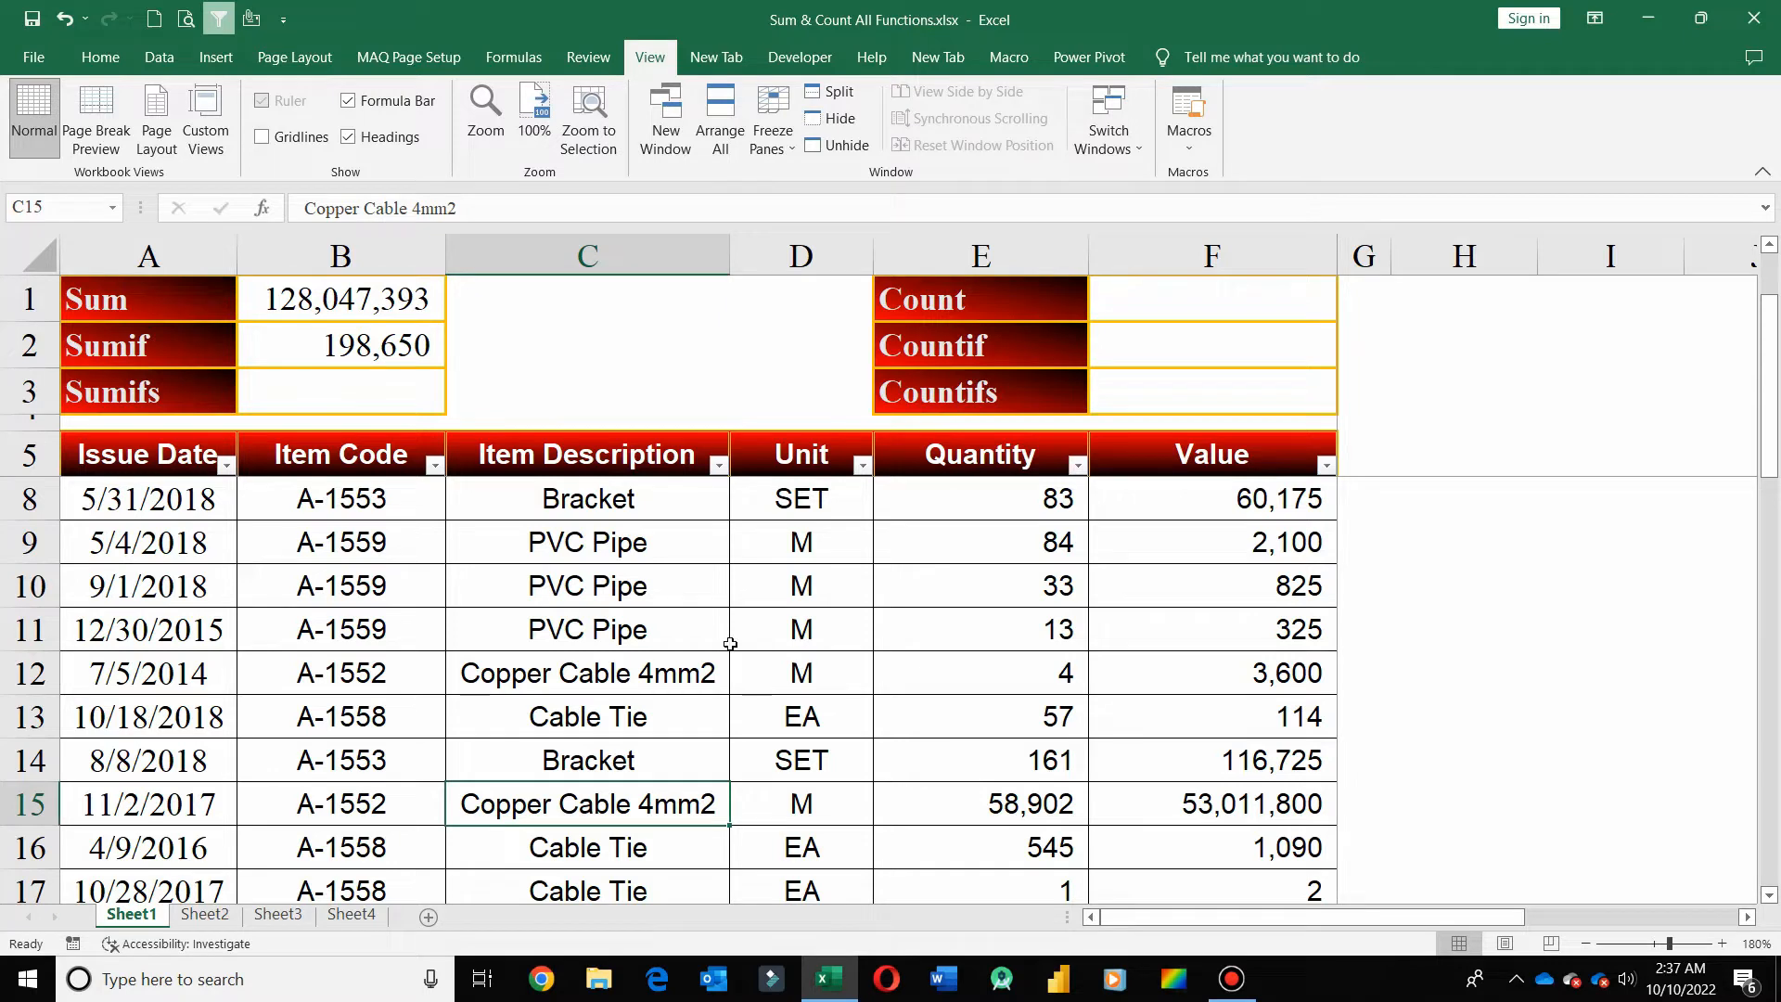
{"action": "left_click", "coordinate": [160, 568]}
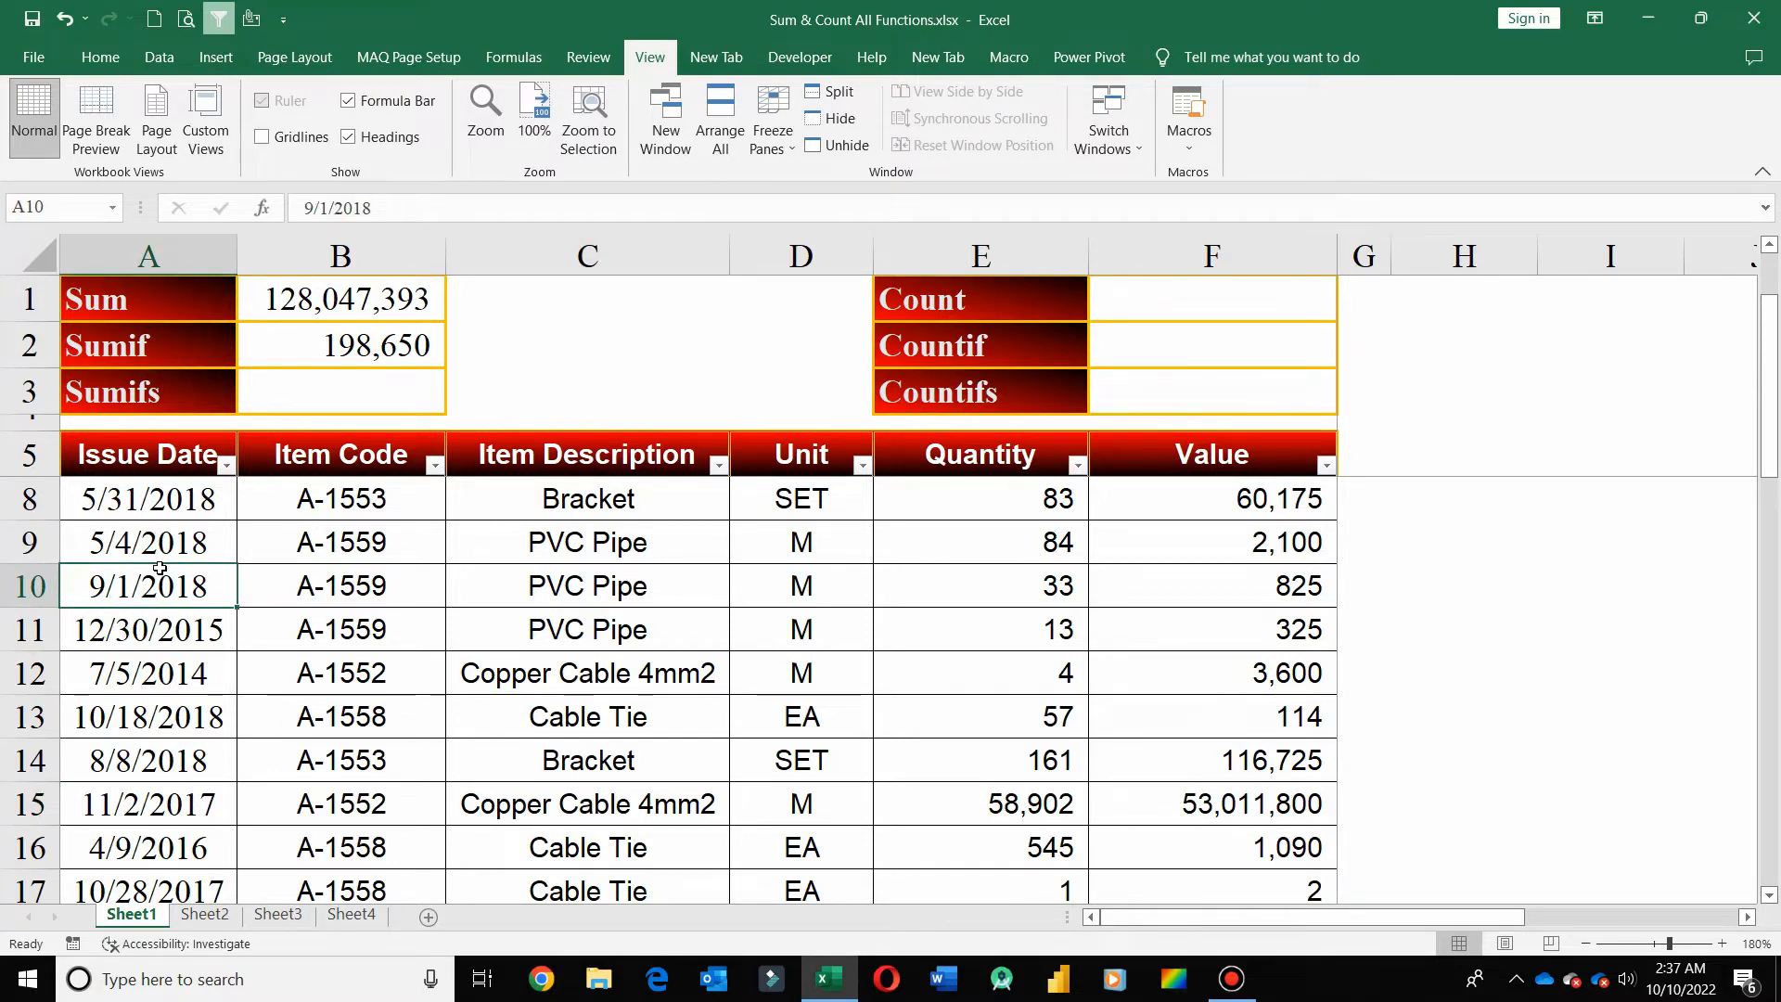
Replace the criterion in the B2 SUMIF formula with ">1/1/2015" and check the Item Description cells it refers to
{"action": "left_click", "coordinate": [366, 357]}
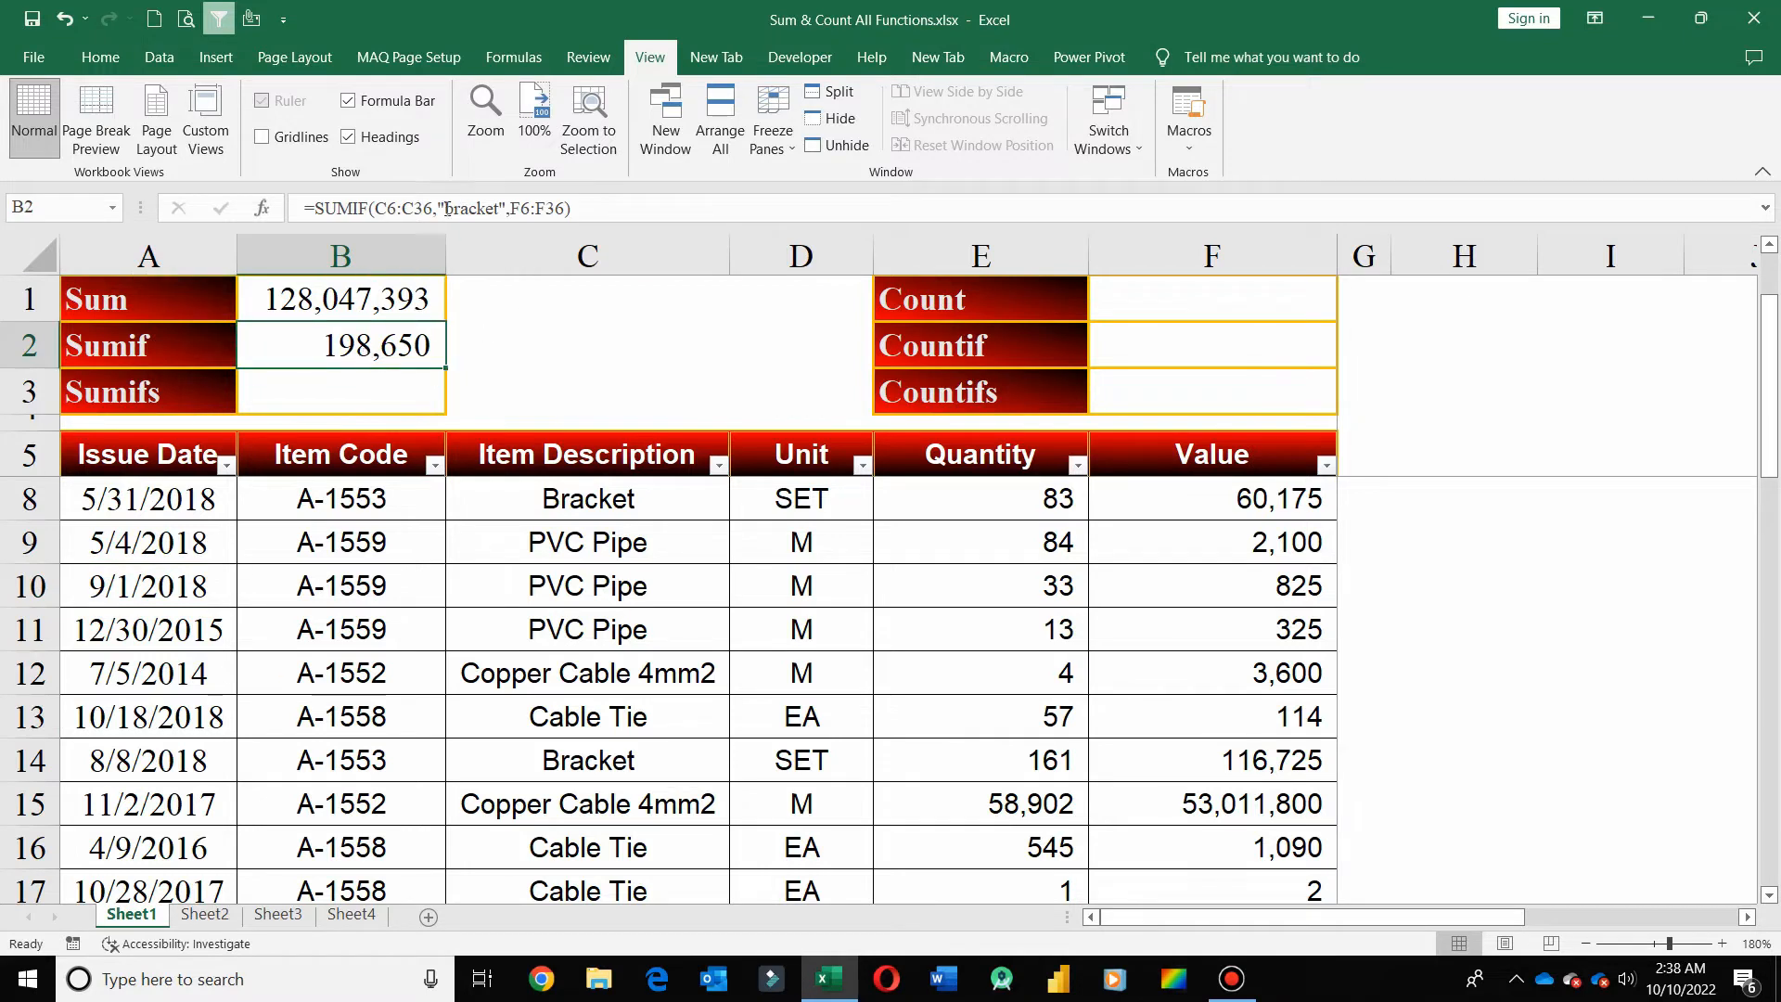
{"action": "left_click_drag", "start_coordinate": [446, 208], "coordinate": [501, 212]}
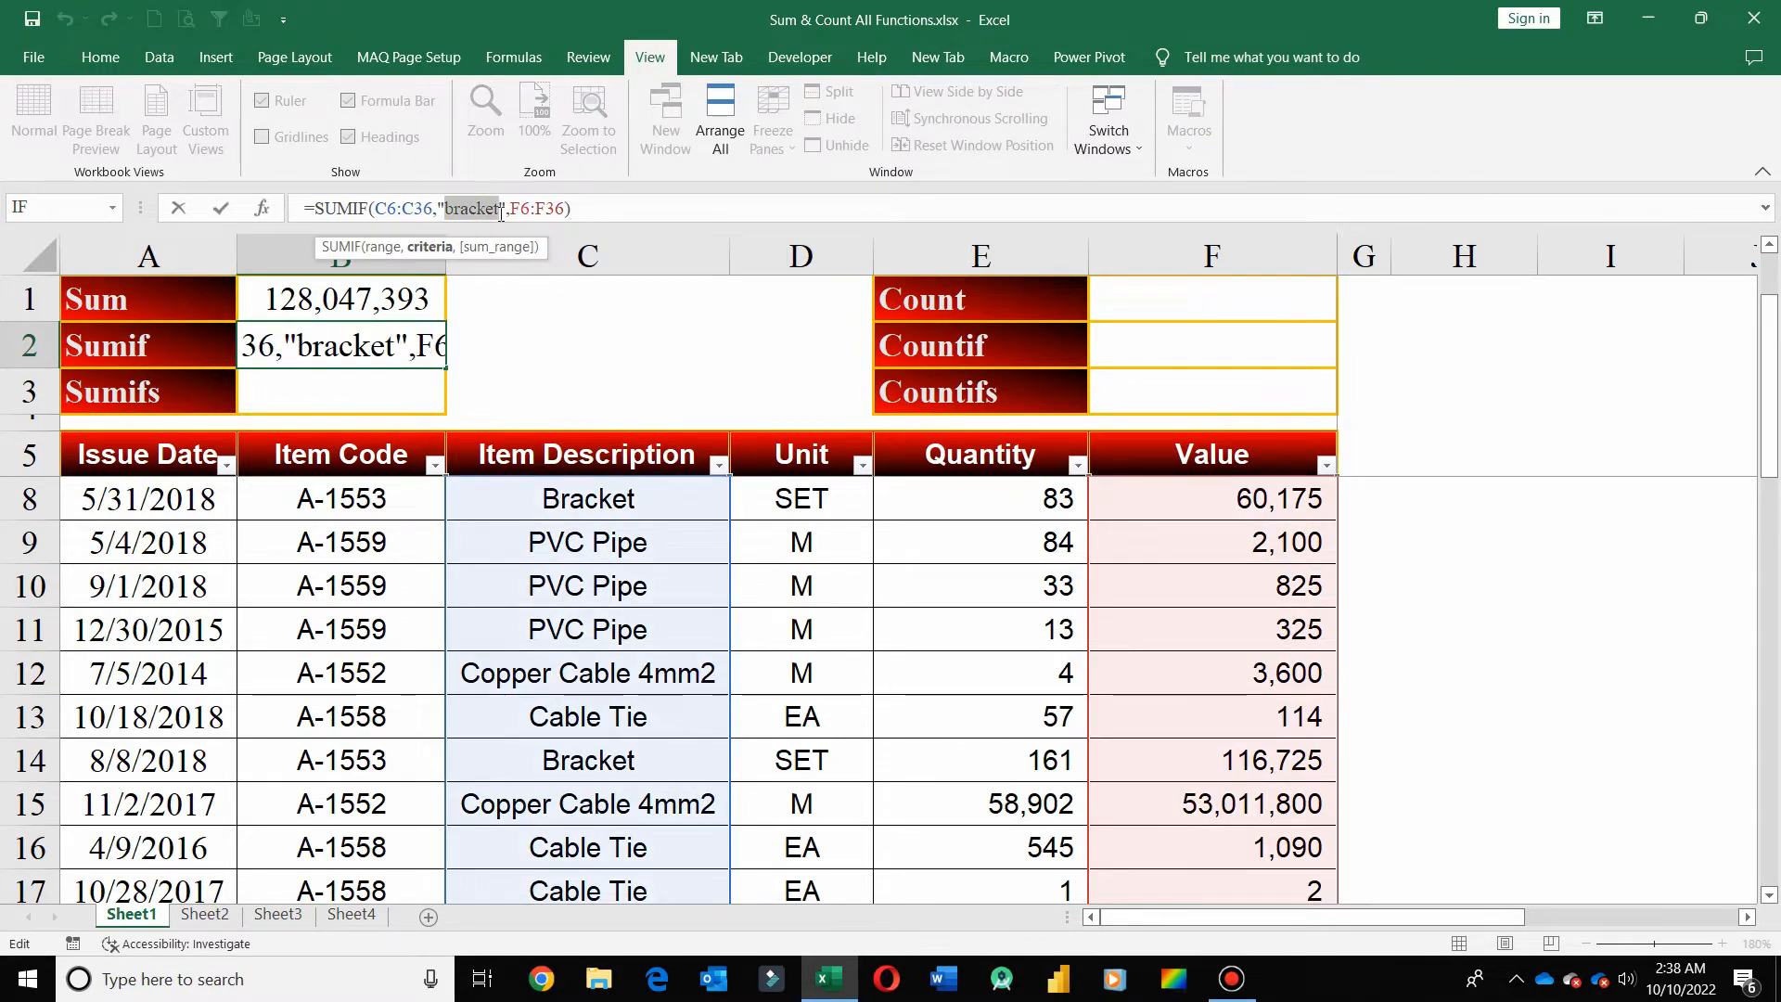
{"action": "type", "text": ">"}
{"action": "type", "text": "1/1/201"}
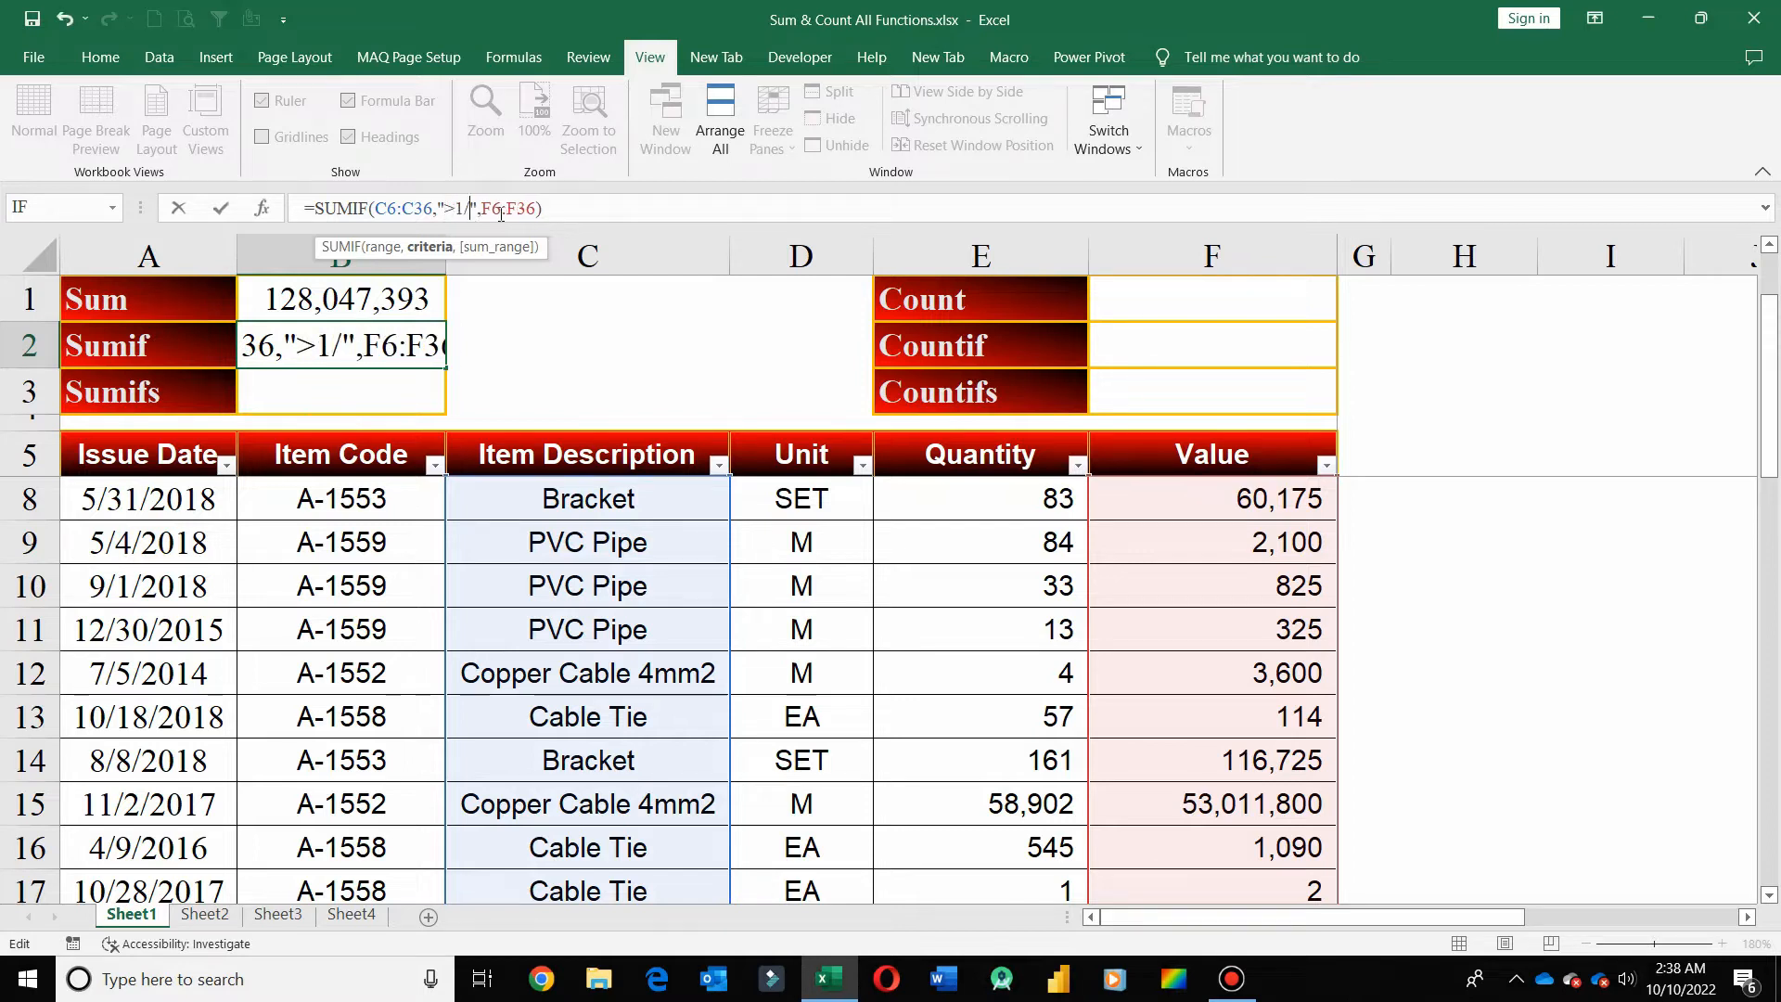
{"action": "type", "text": "5"}
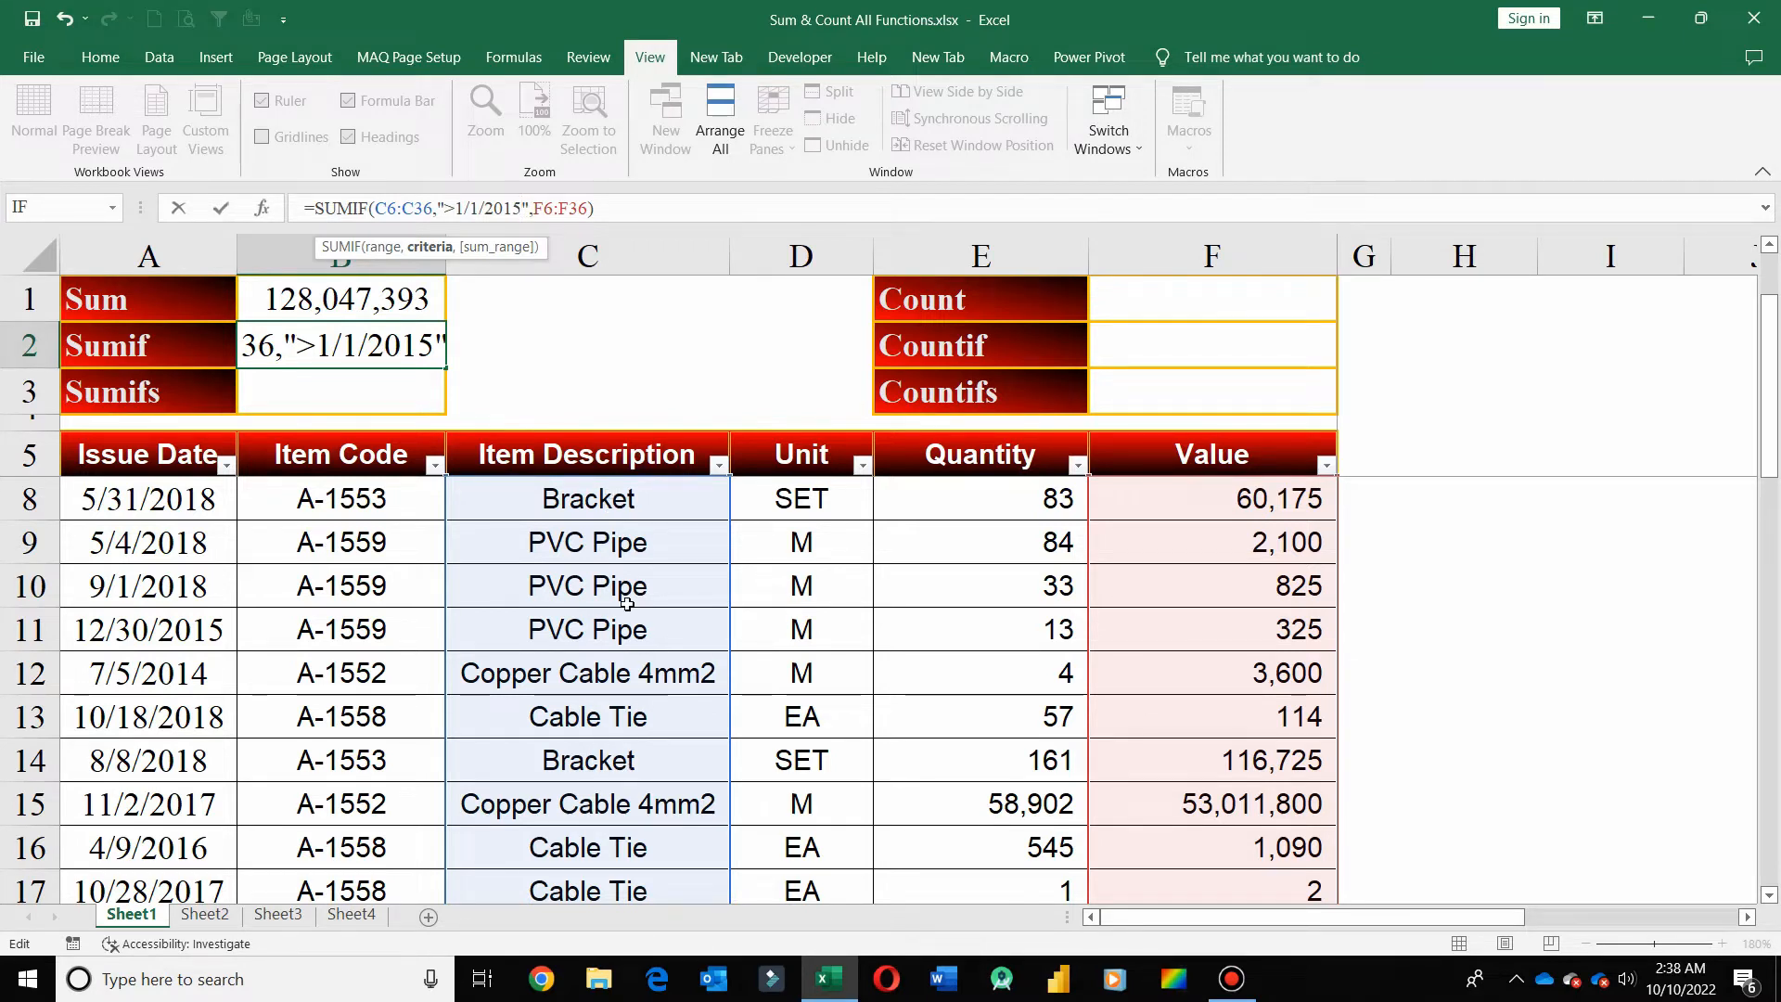
{"action": "key", "text": "ctrl+Return"}
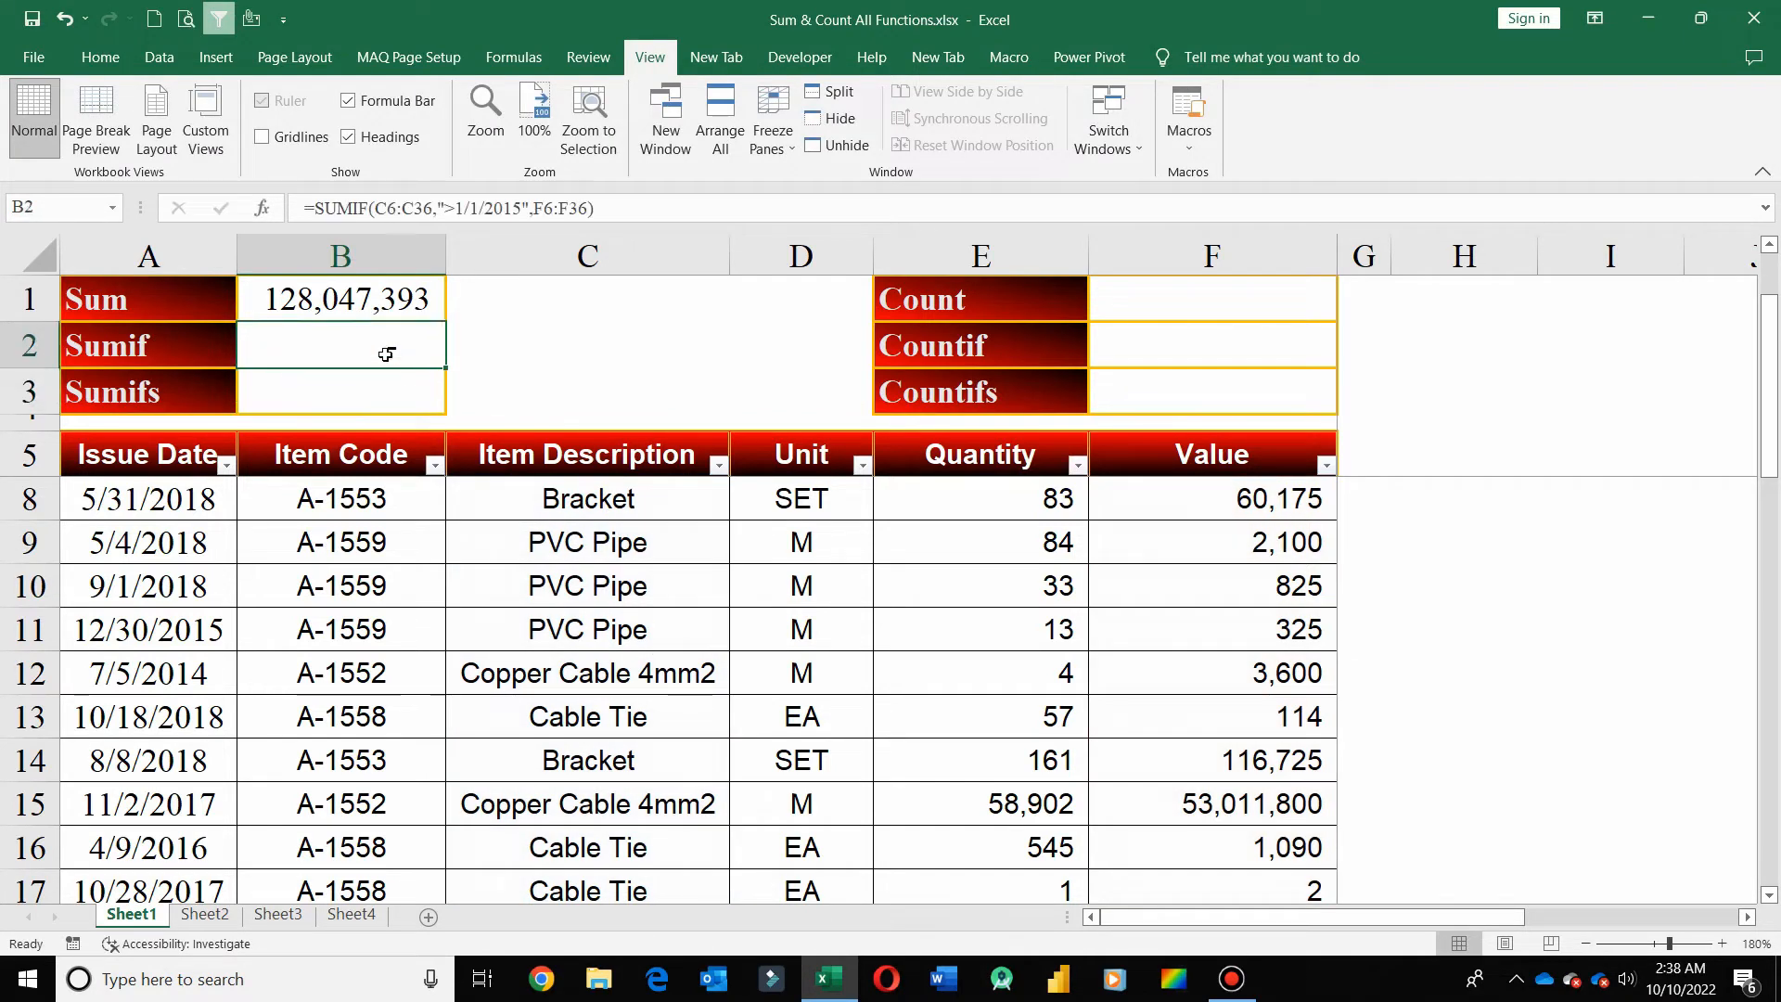
{"action": "left_click_drag", "start_coordinate": [561, 501], "coordinate": [575, 724]}
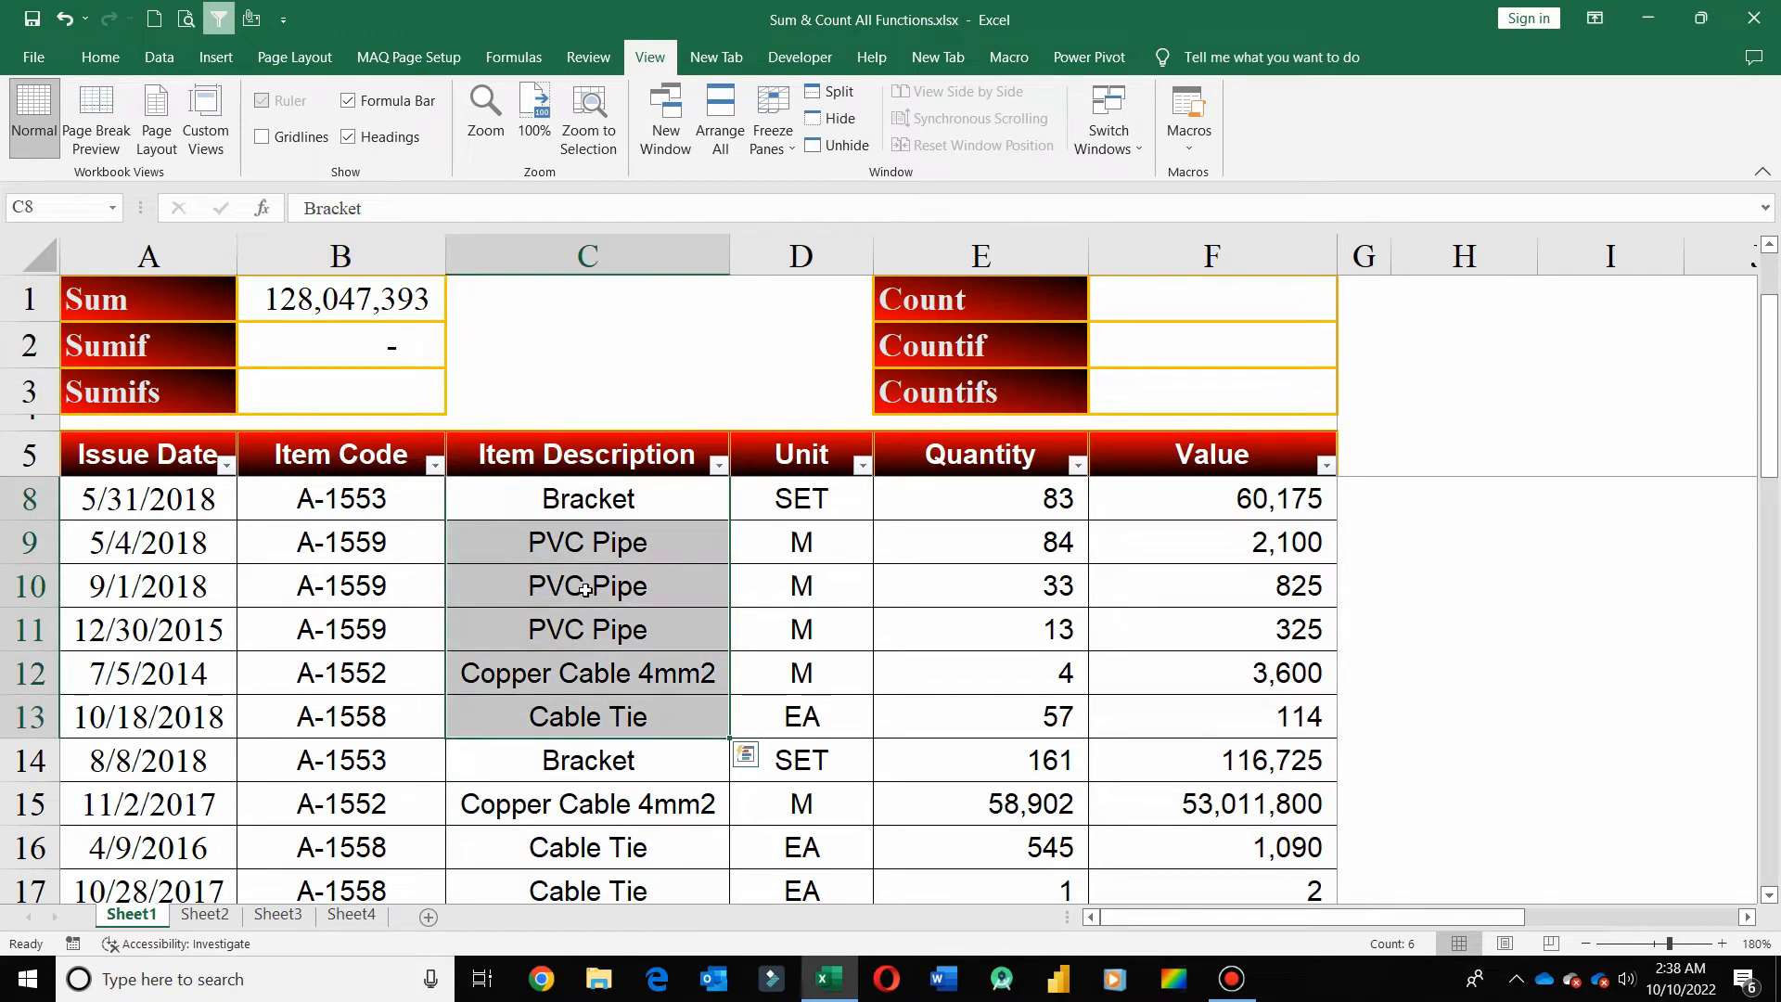
Change the criteria range of the SUMIF formula in B2 to the Issue Date cells A6:A36
{"action": "left_click", "coordinate": [362, 343]}
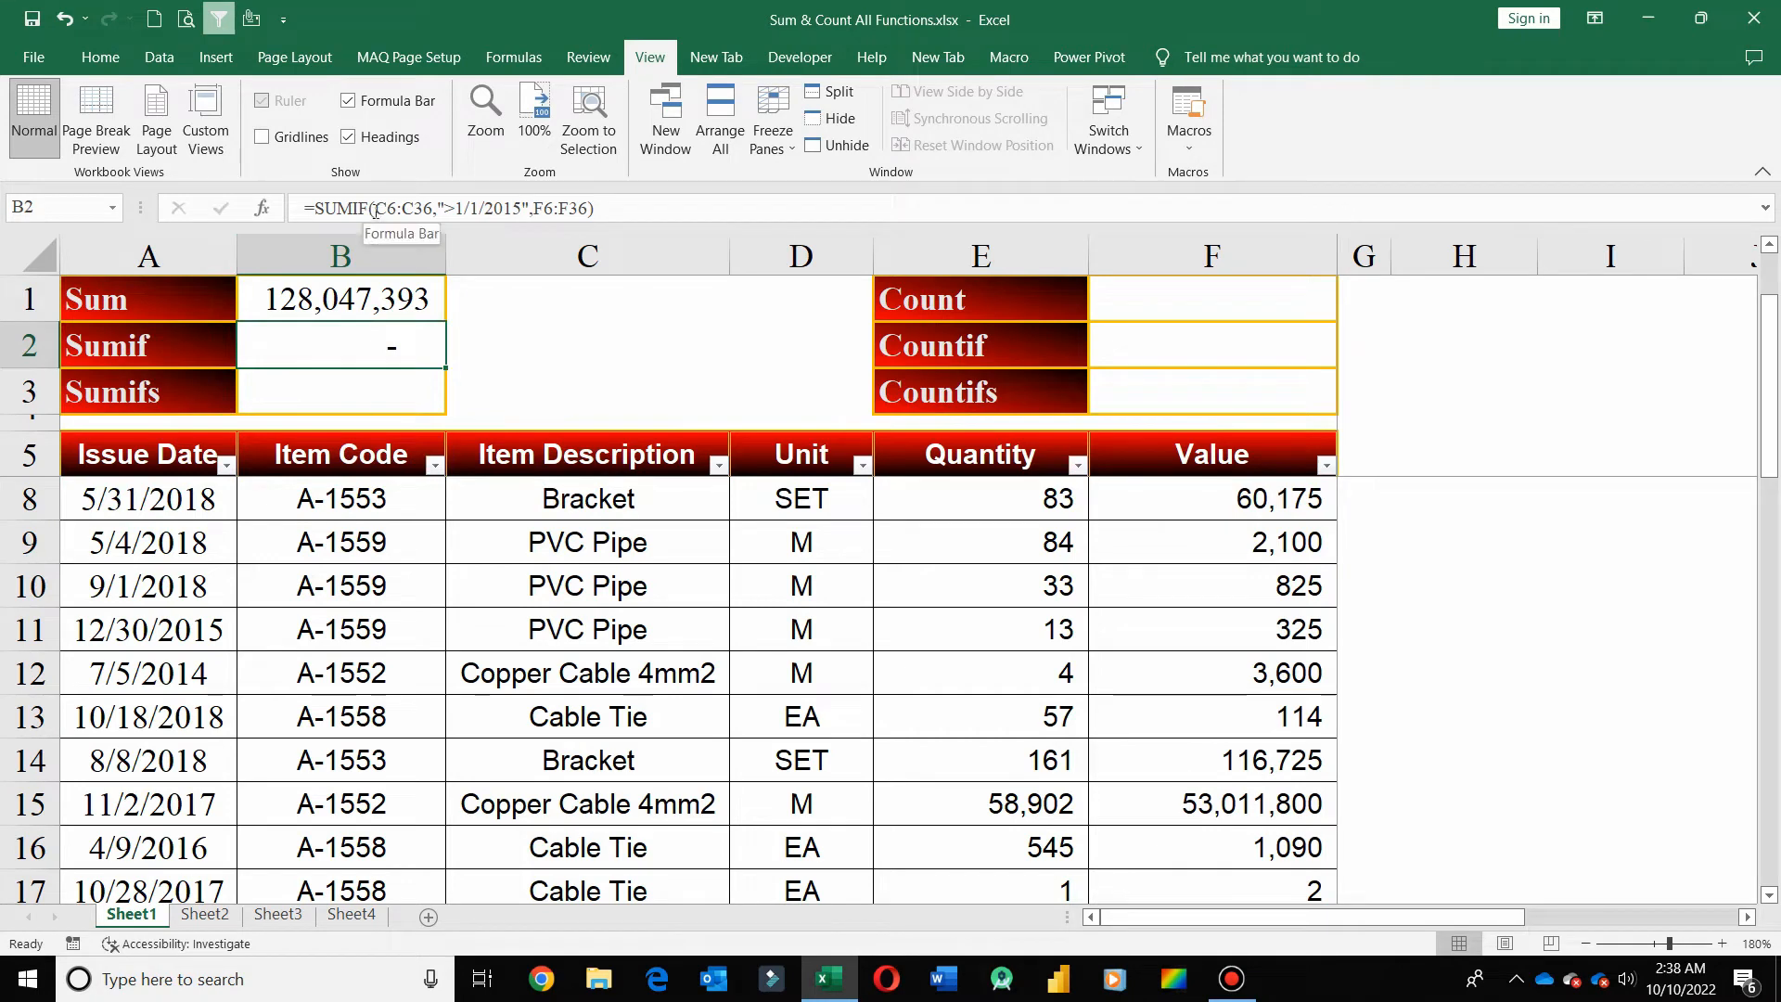
{"action": "left_click_drag", "start_coordinate": [374, 208], "coordinate": [433, 208]}
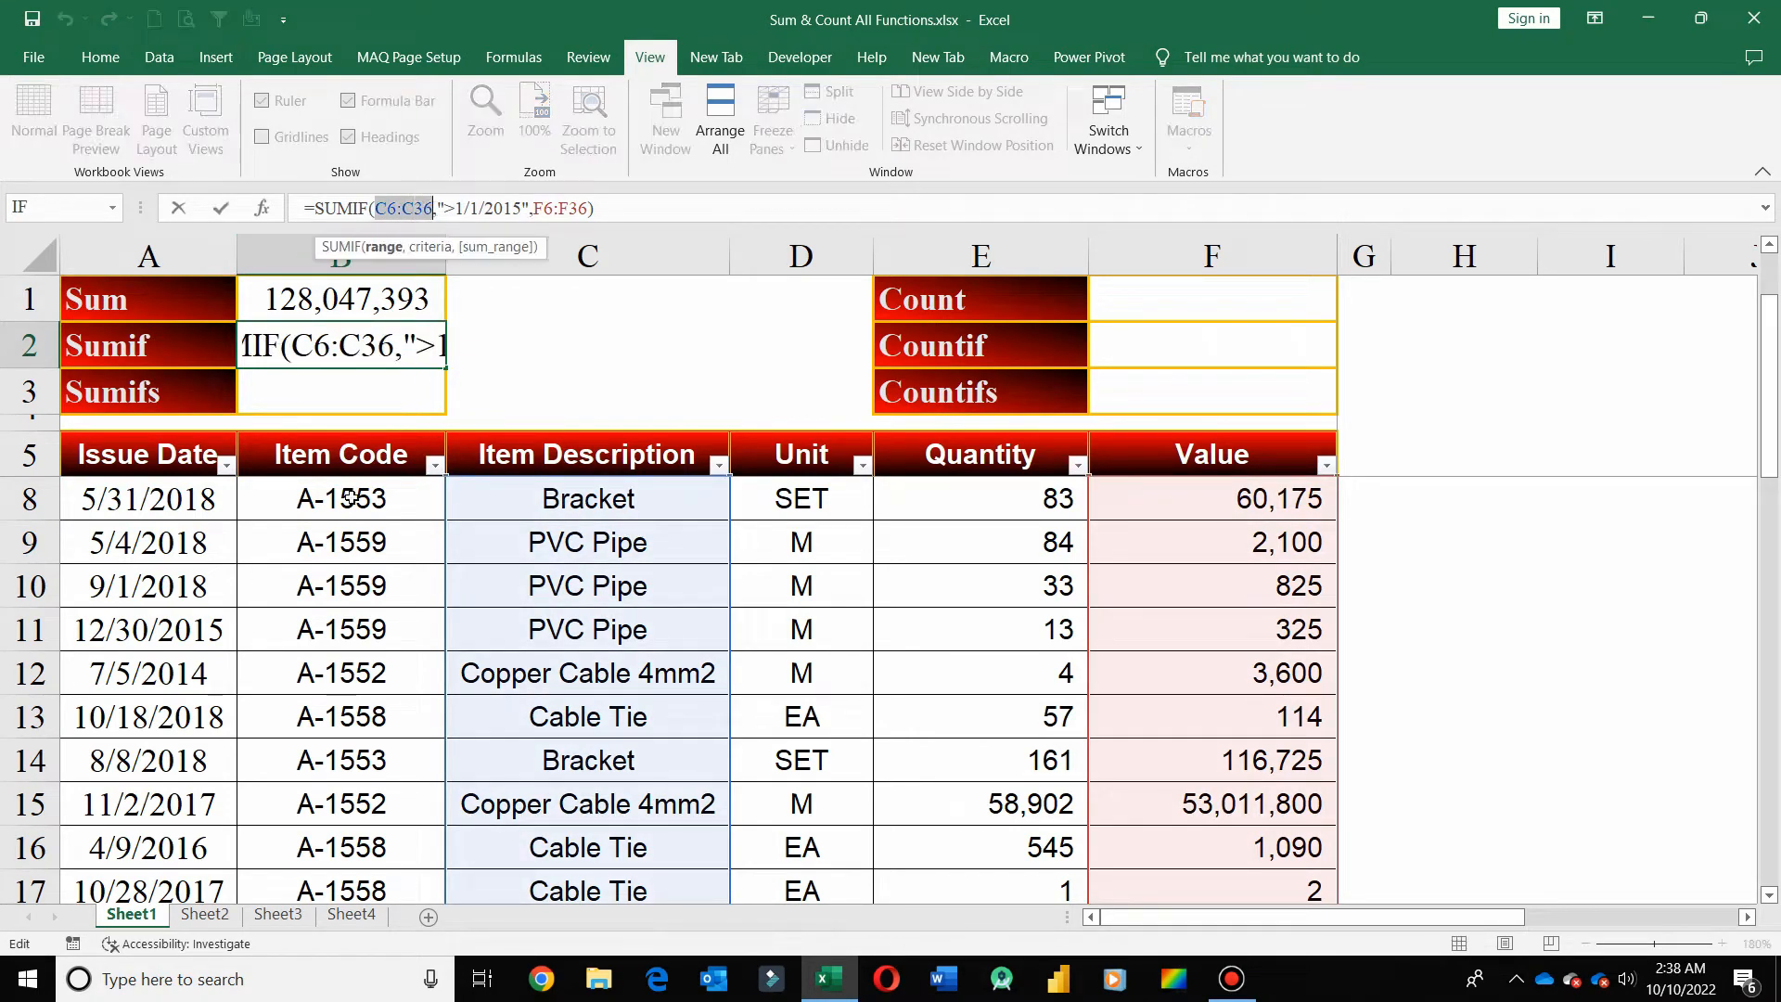
{"action": "left_click_drag", "start_coordinate": [167, 468], "coordinate": [166, 463]}
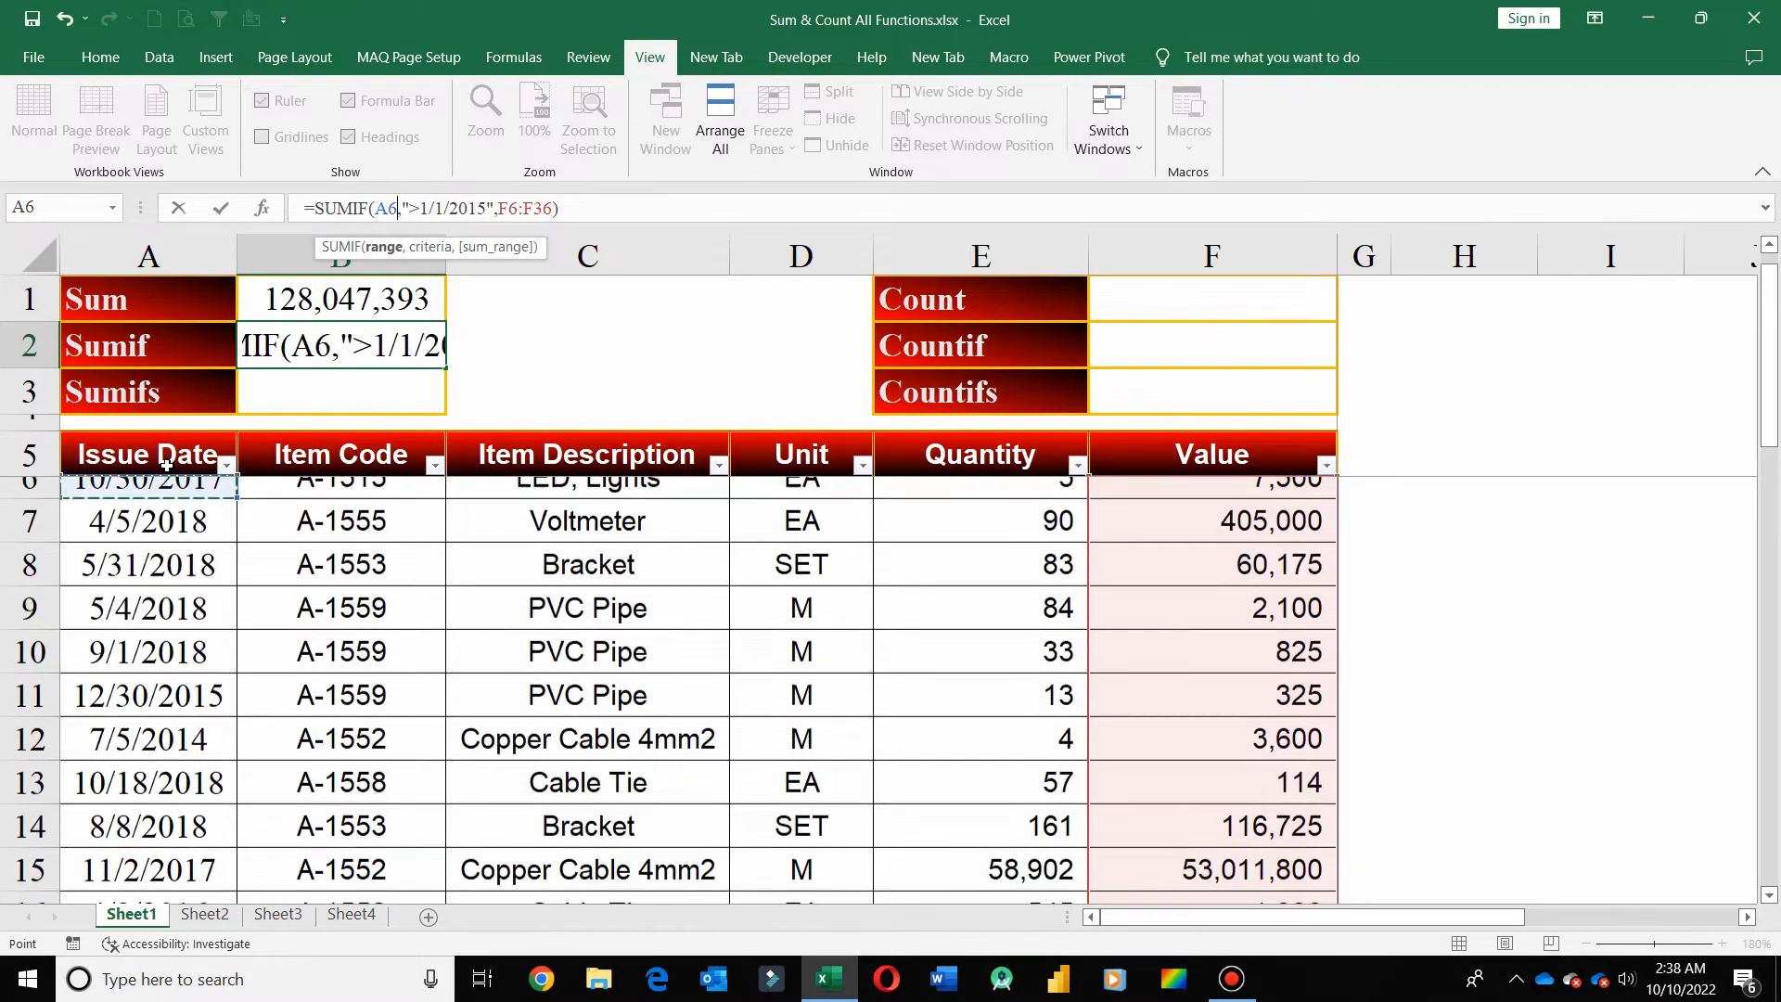
{"action": "key", "text": "ctrl+shift+Down"}
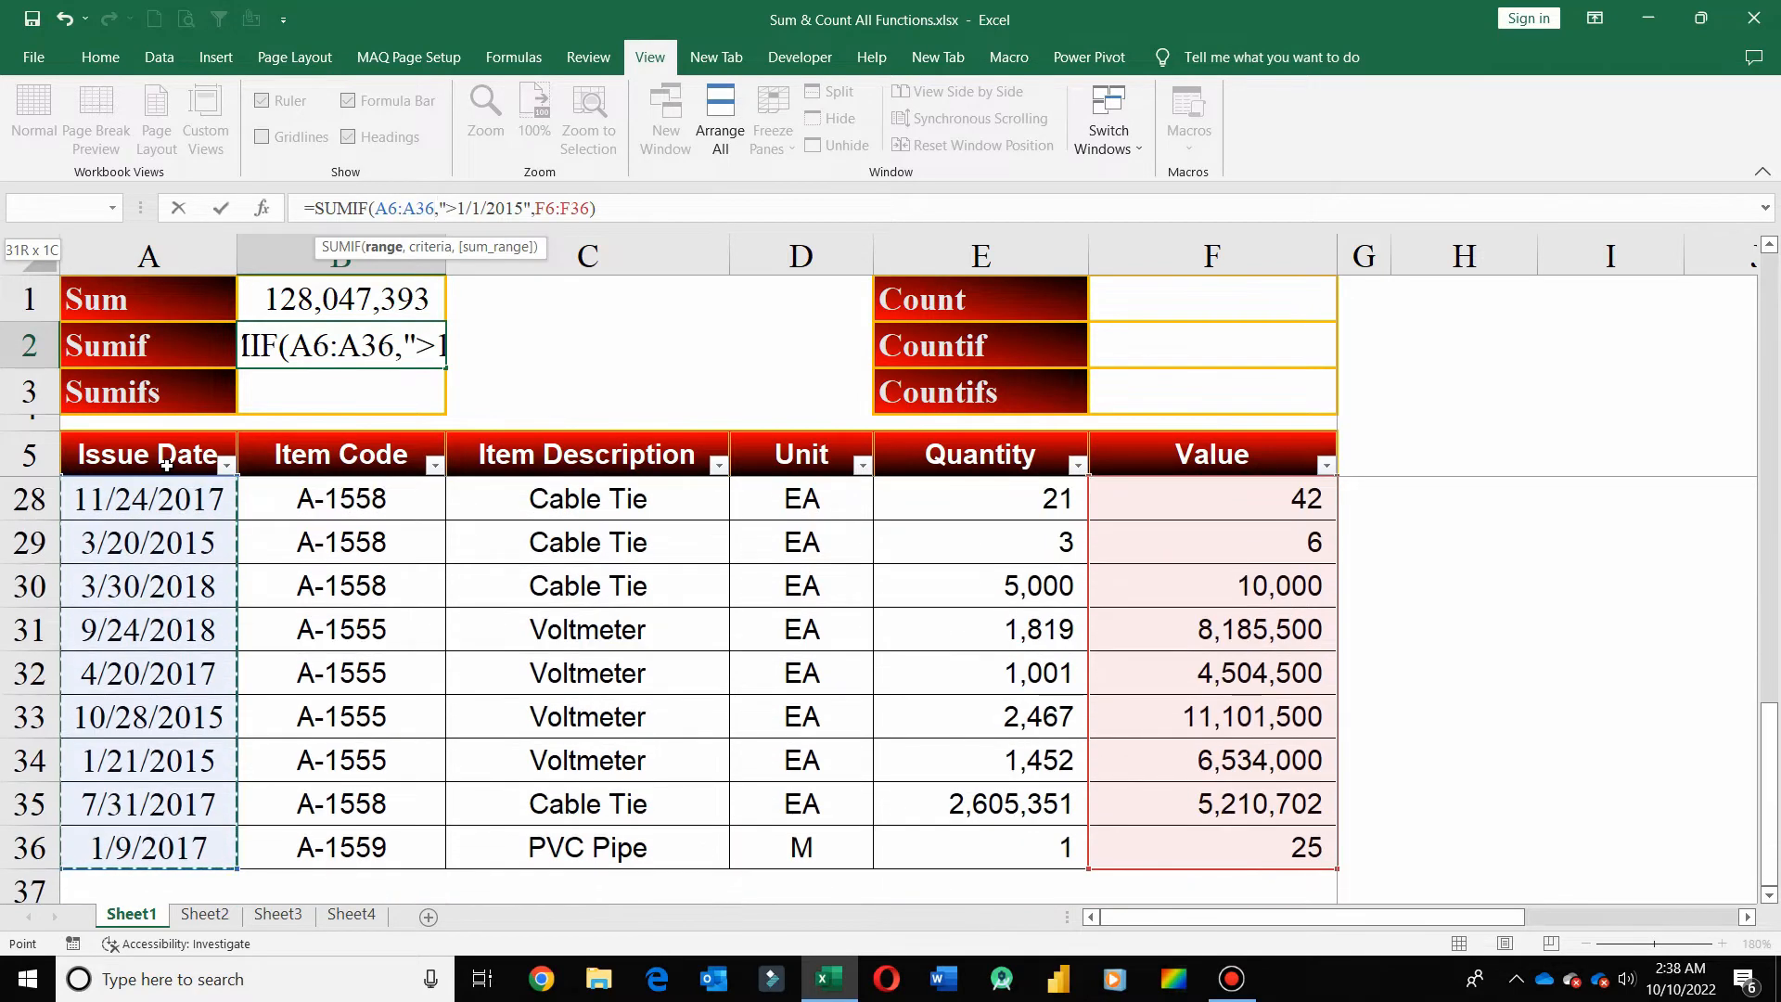
{"action": "key", "text": "Return"}
{"action": "key", "text": "Up"}
{"action": "key", "text": "Up"}
{"action": "key", "text": "Down"}
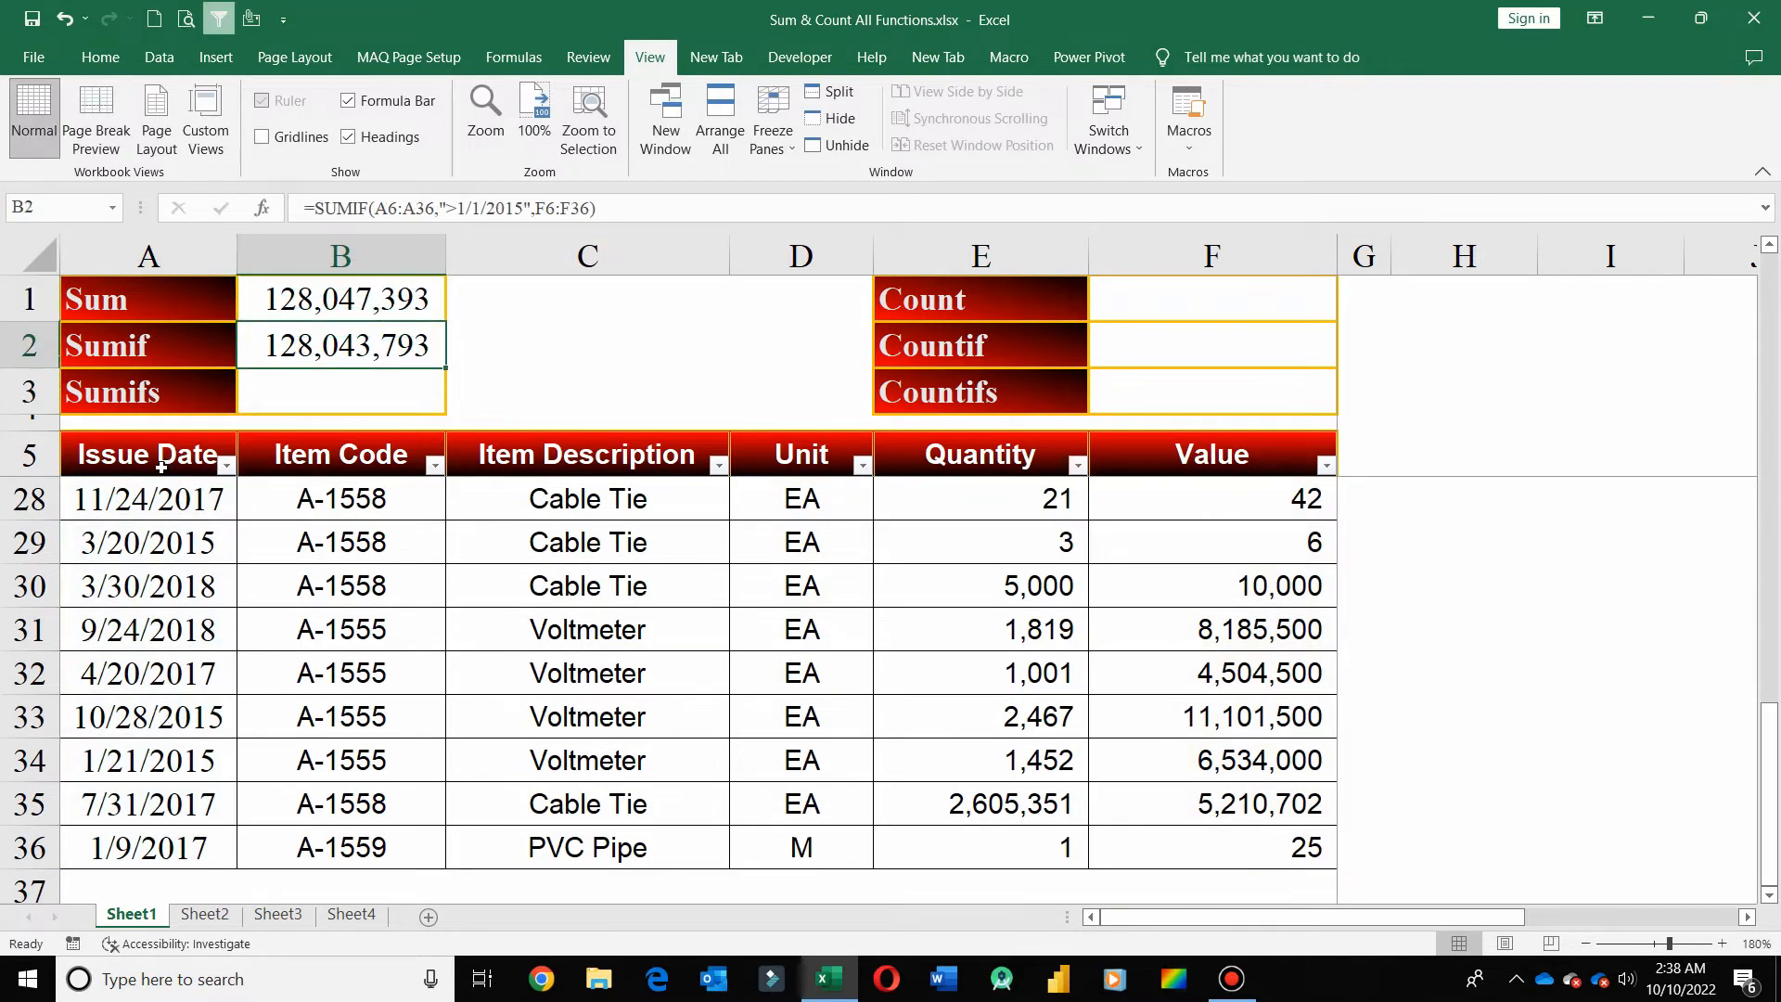
Filter the Issue Date column to exclude 2014 and select the remaining Value cells to check their total
{"action": "left_click", "coordinate": [226, 465]}
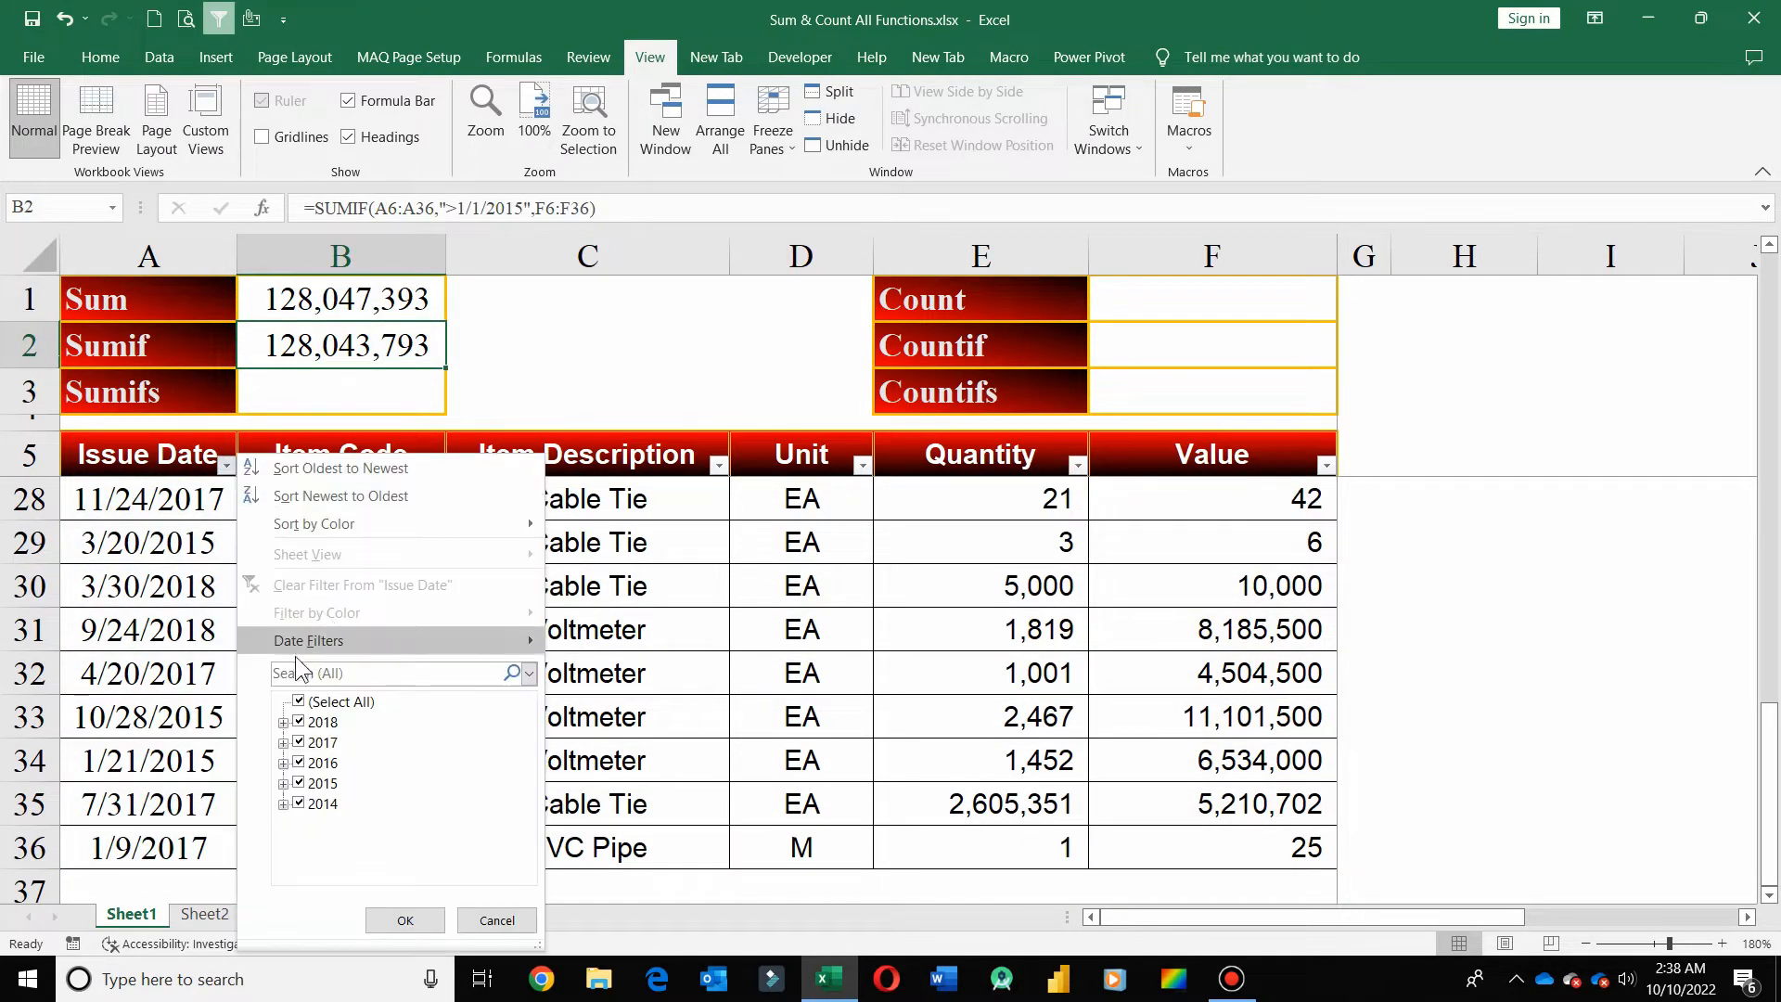
{"action": "left_click", "coordinate": [299, 702]}
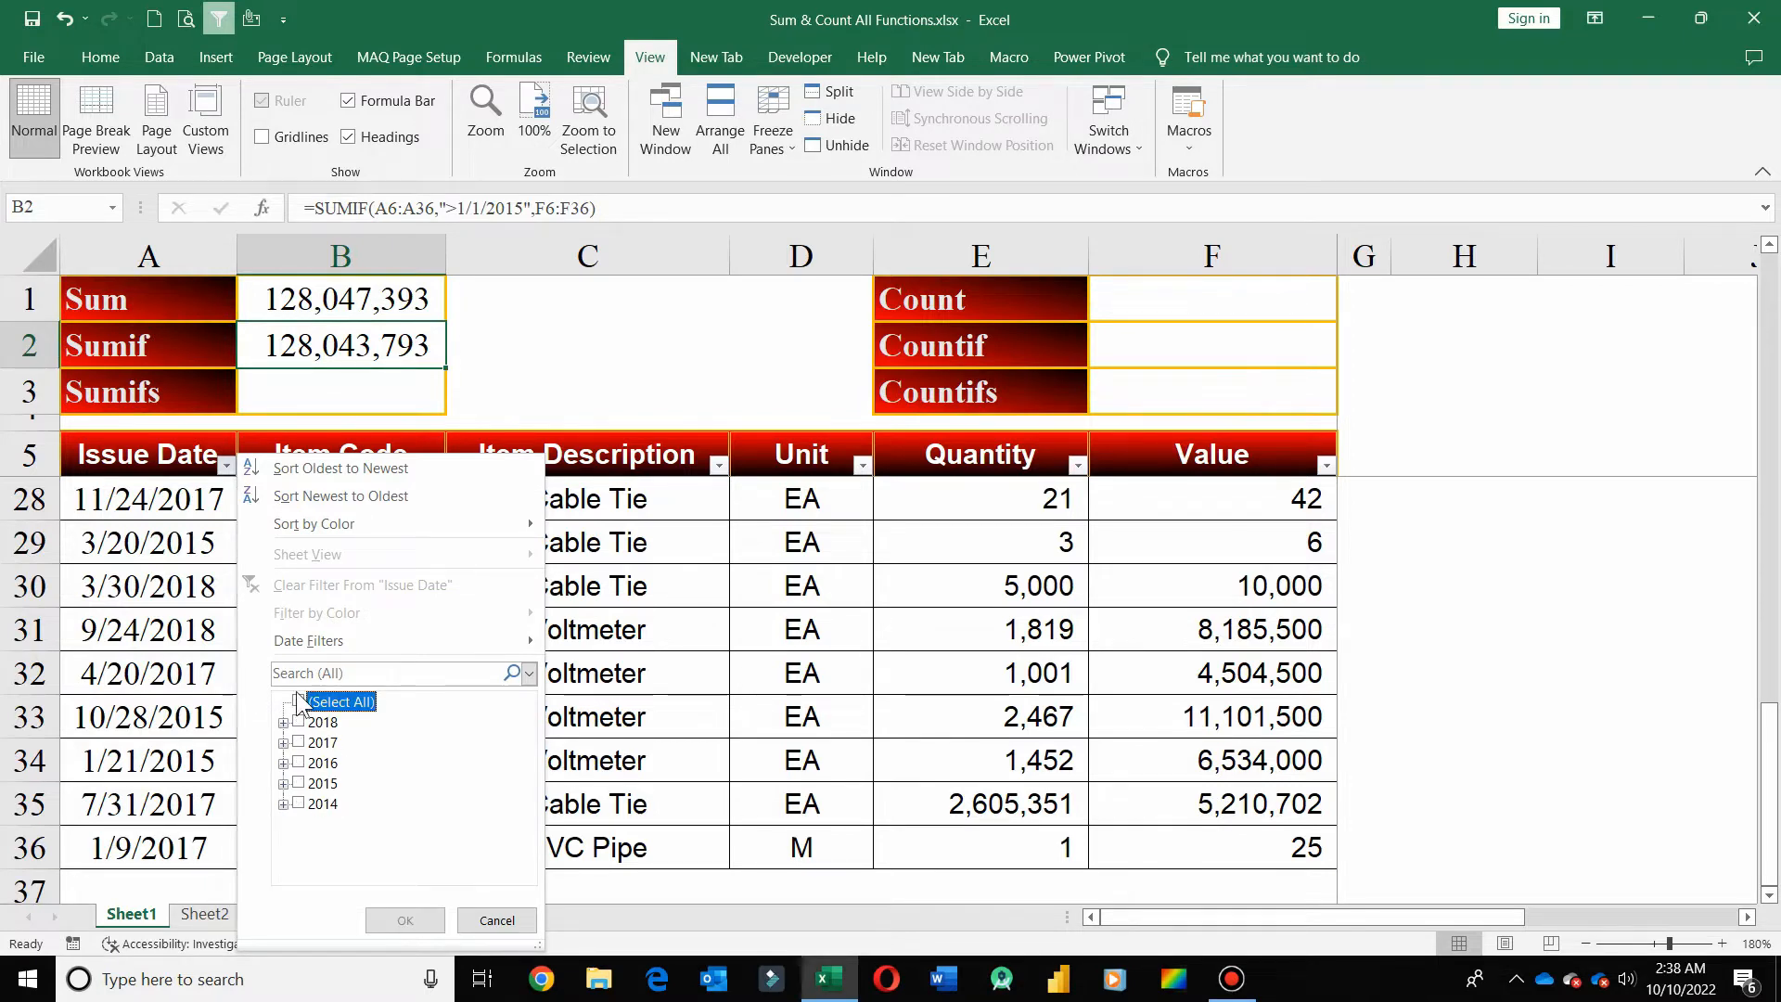
{"action": "left_click", "coordinate": [299, 702]}
{"action": "left_click", "coordinate": [315, 804]}
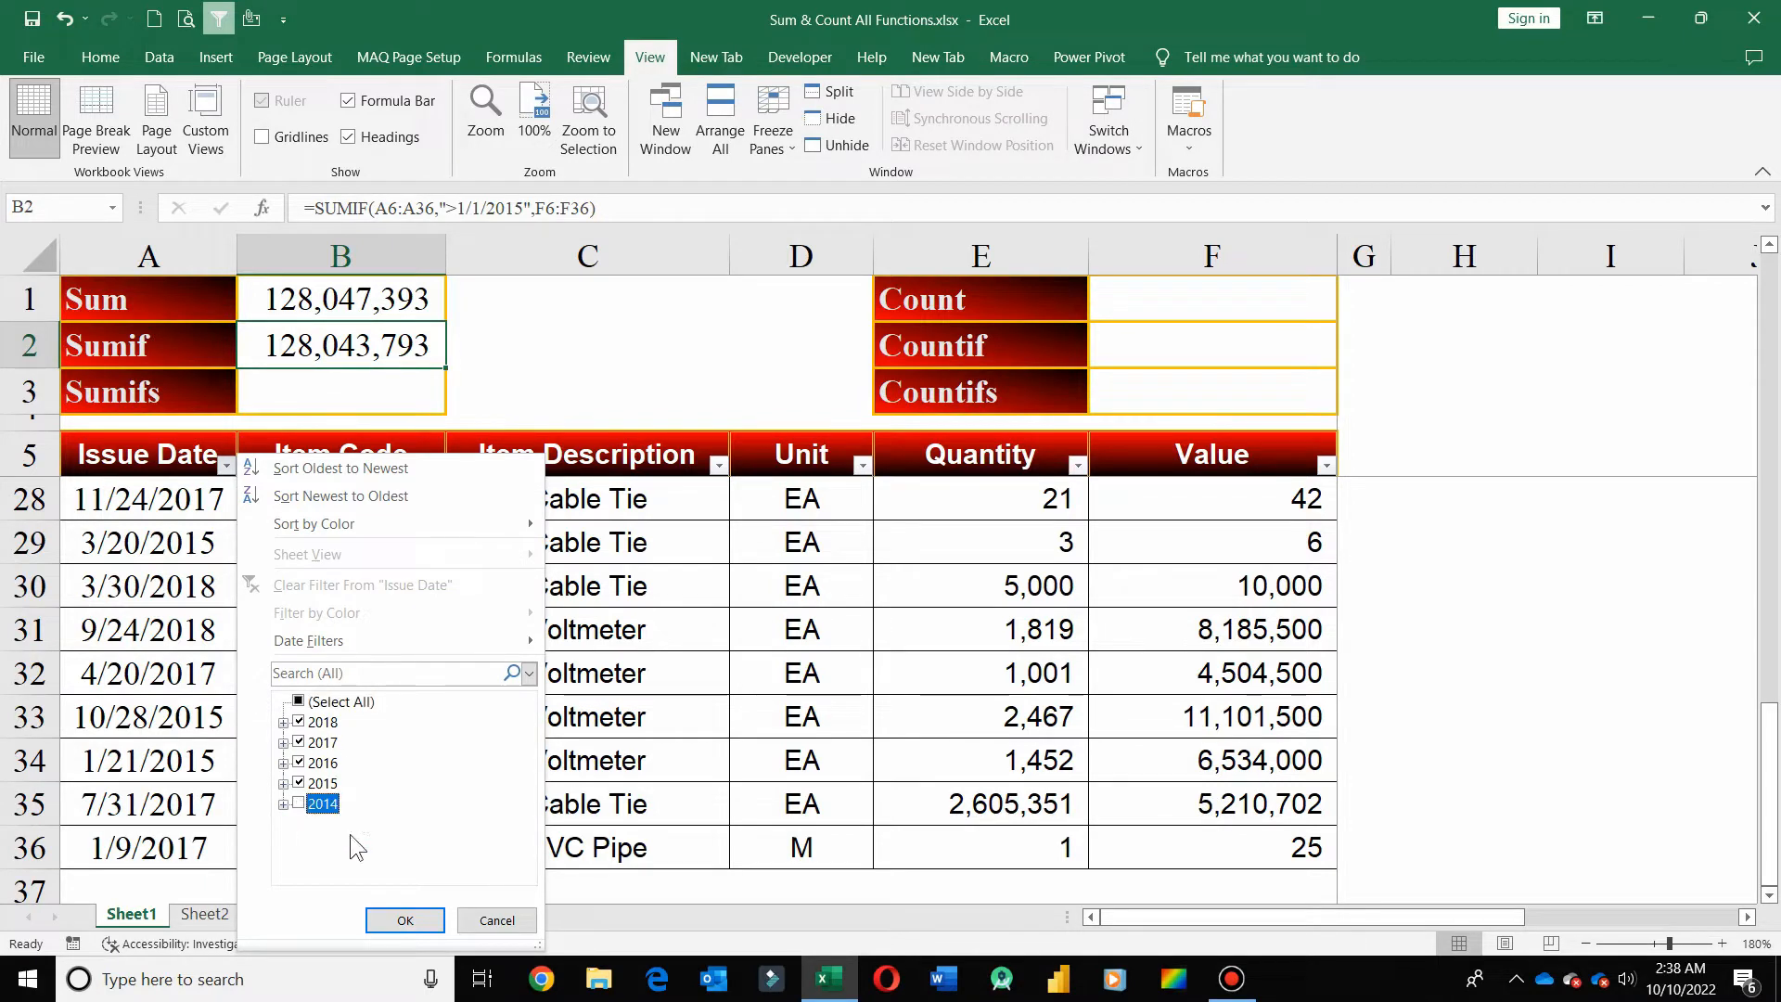
{"action": "left_click", "coordinate": [405, 919]}
{"action": "left_click", "coordinate": [1221, 455]}
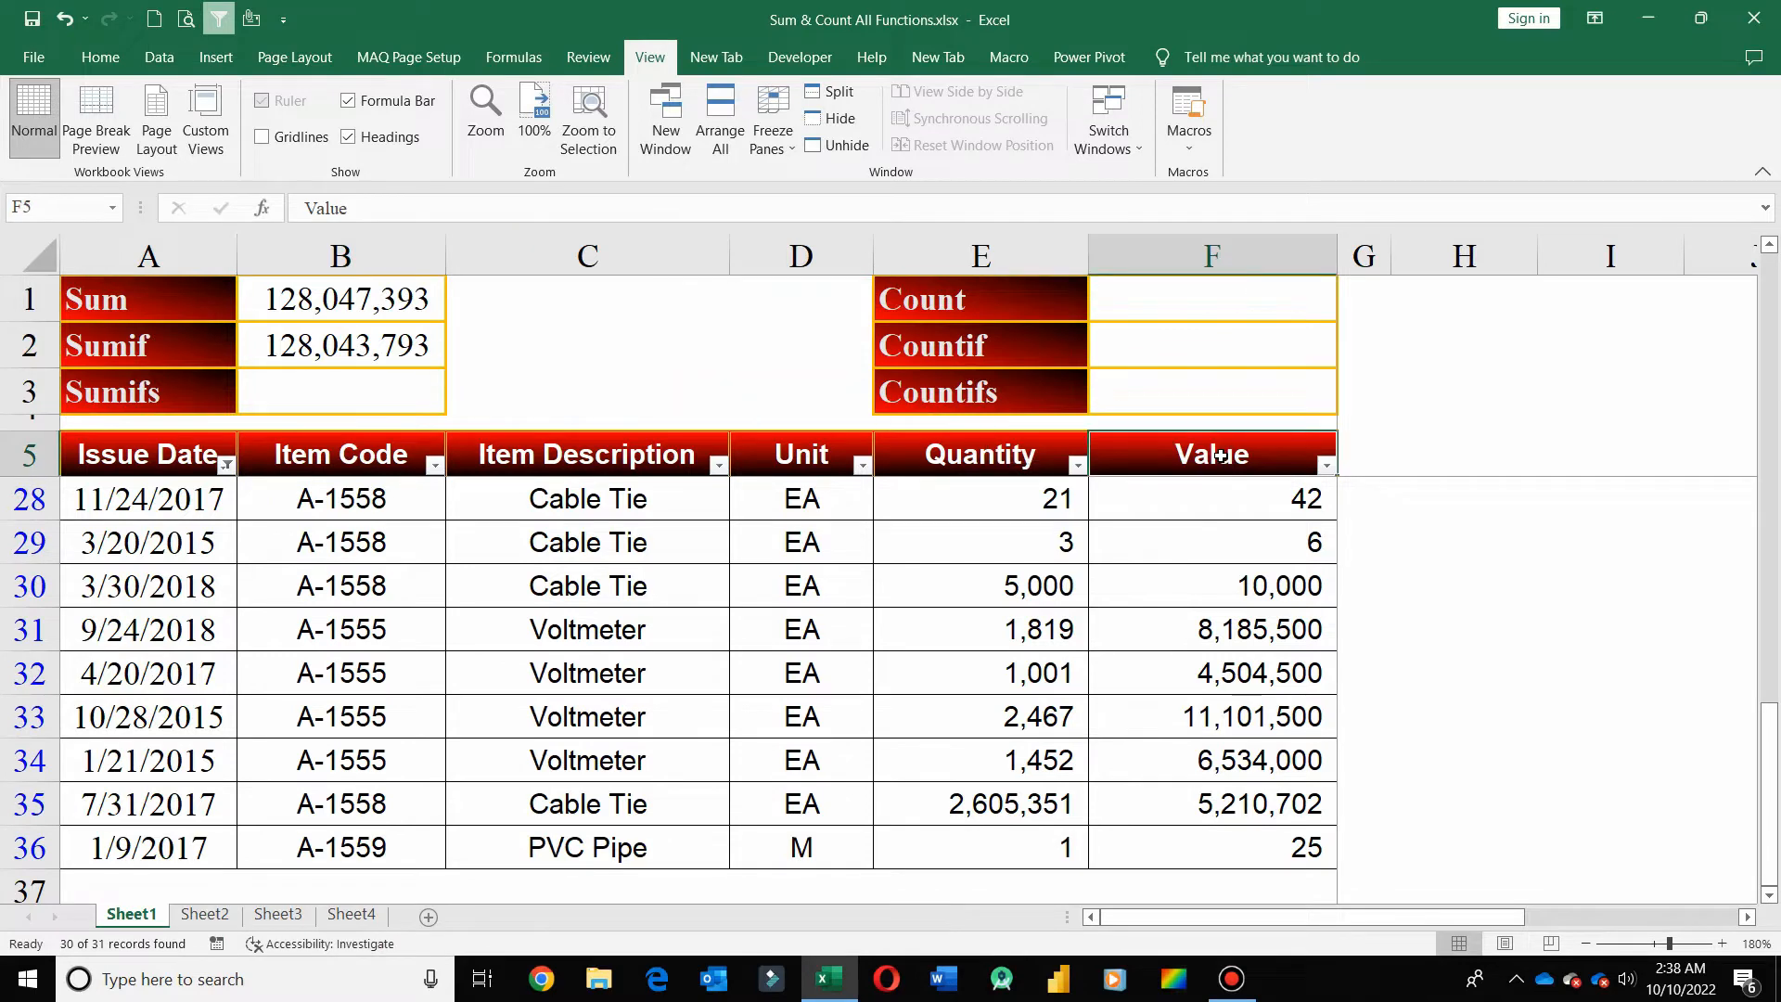
{"action": "key", "text": "Down"}
{"action": "key", "text": "ctrl+shift+Down"}
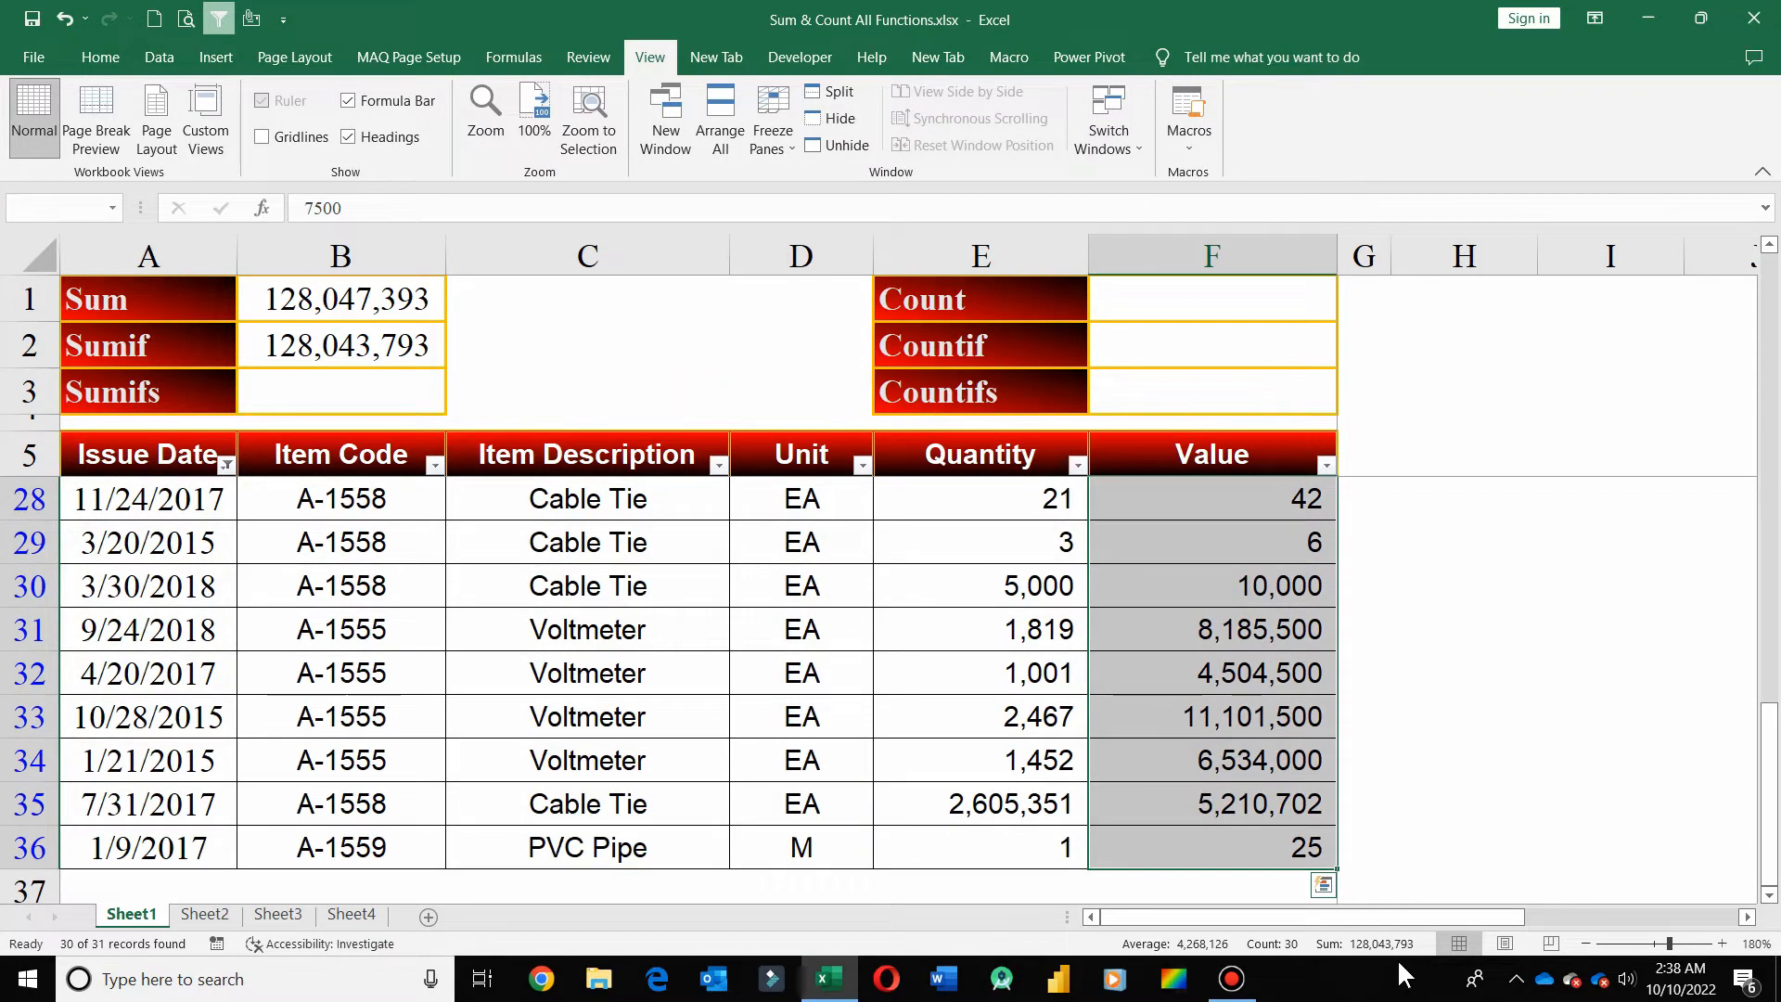
Recheck the SUMIF result in B2 and clear the filter from the Issue Date column
{"action": "left_click", "coordinate": [399, 351]}
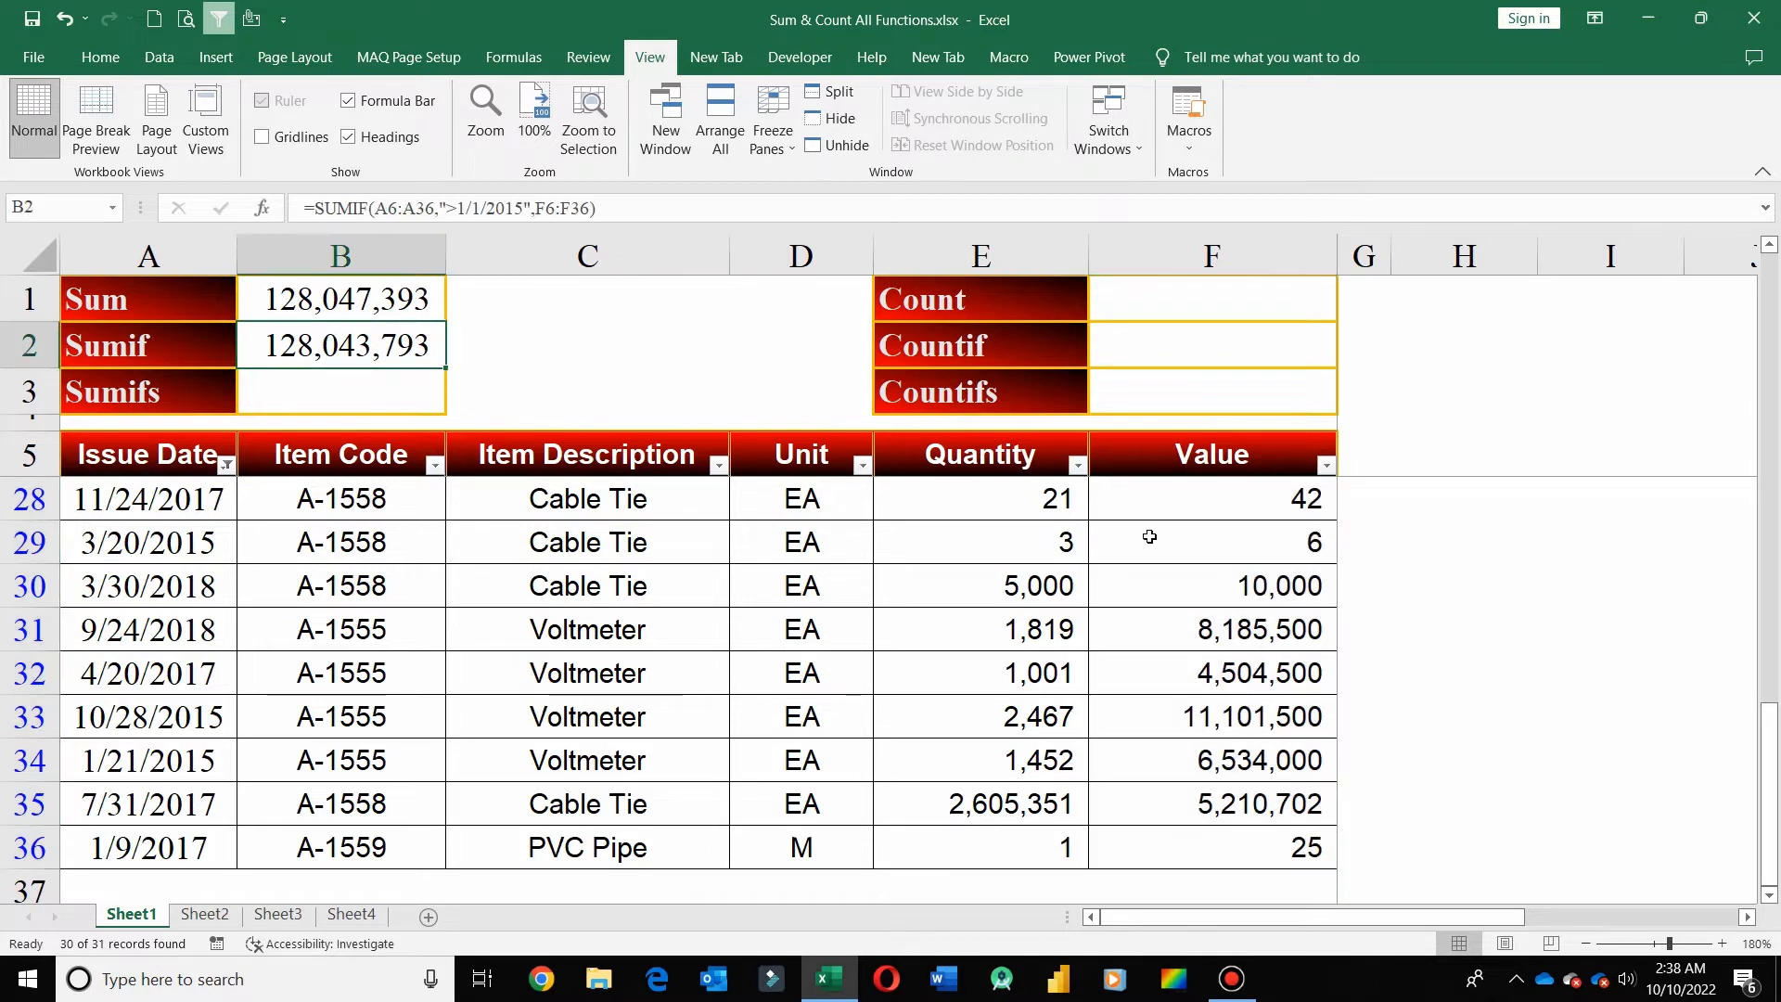
{"action": "left_click", "coordinate": [226, 464]}
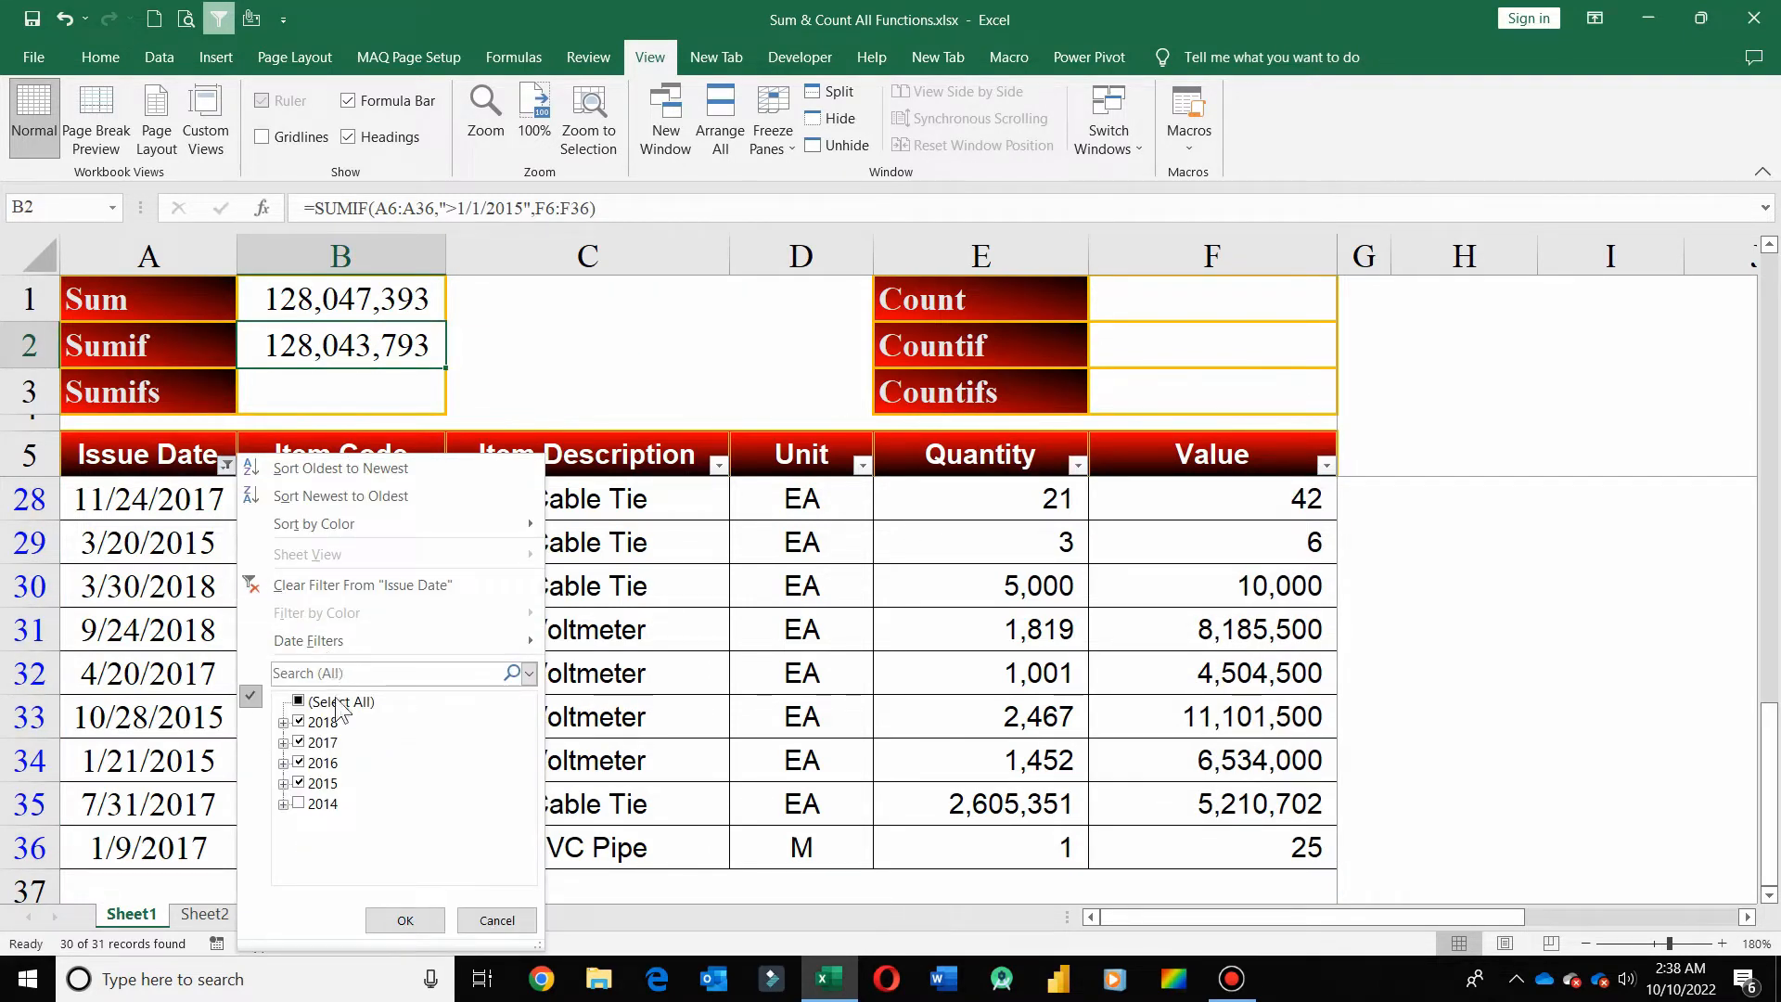
{"action": "left_click", "coordinate": [357, 585]}
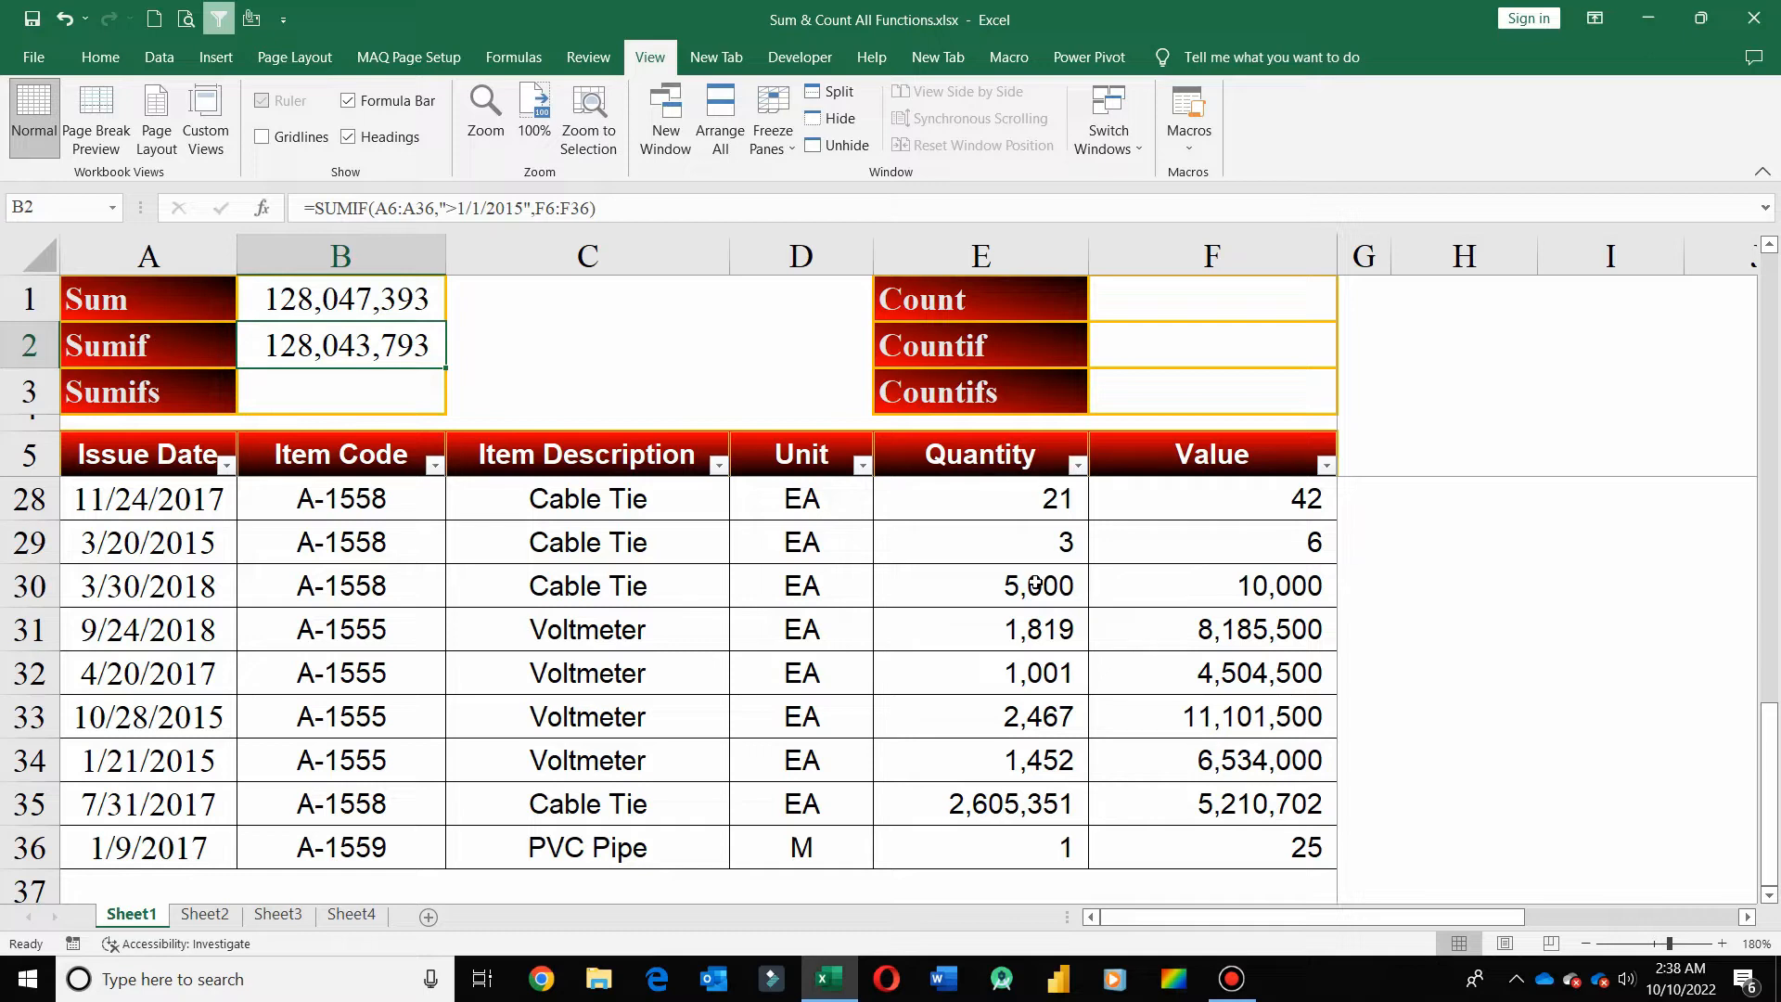
Set the B2 SUMIF criterion to ">100" and move its criteria range to the Quantity cells E6:E36
{"action": "left_click", "coordinate": [447, 209]}
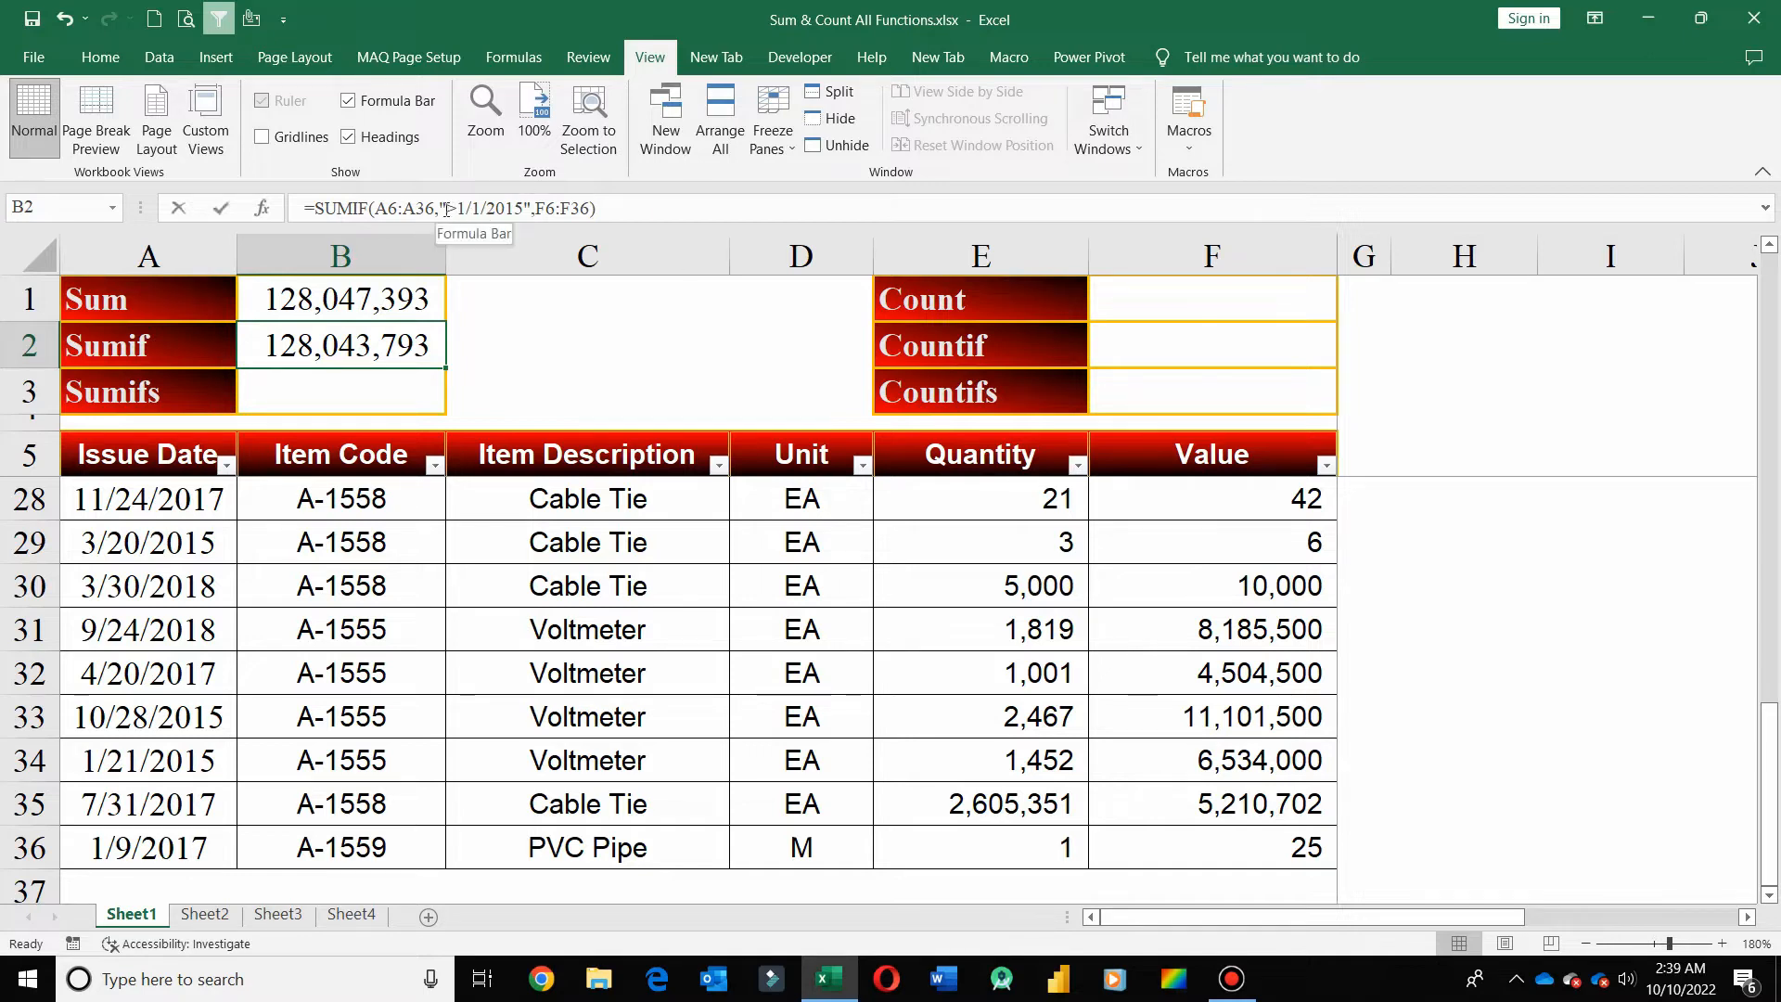
{"action": "left_click_drag", "start_coordinate": [472, 209], "coordinate": [524, 210]}
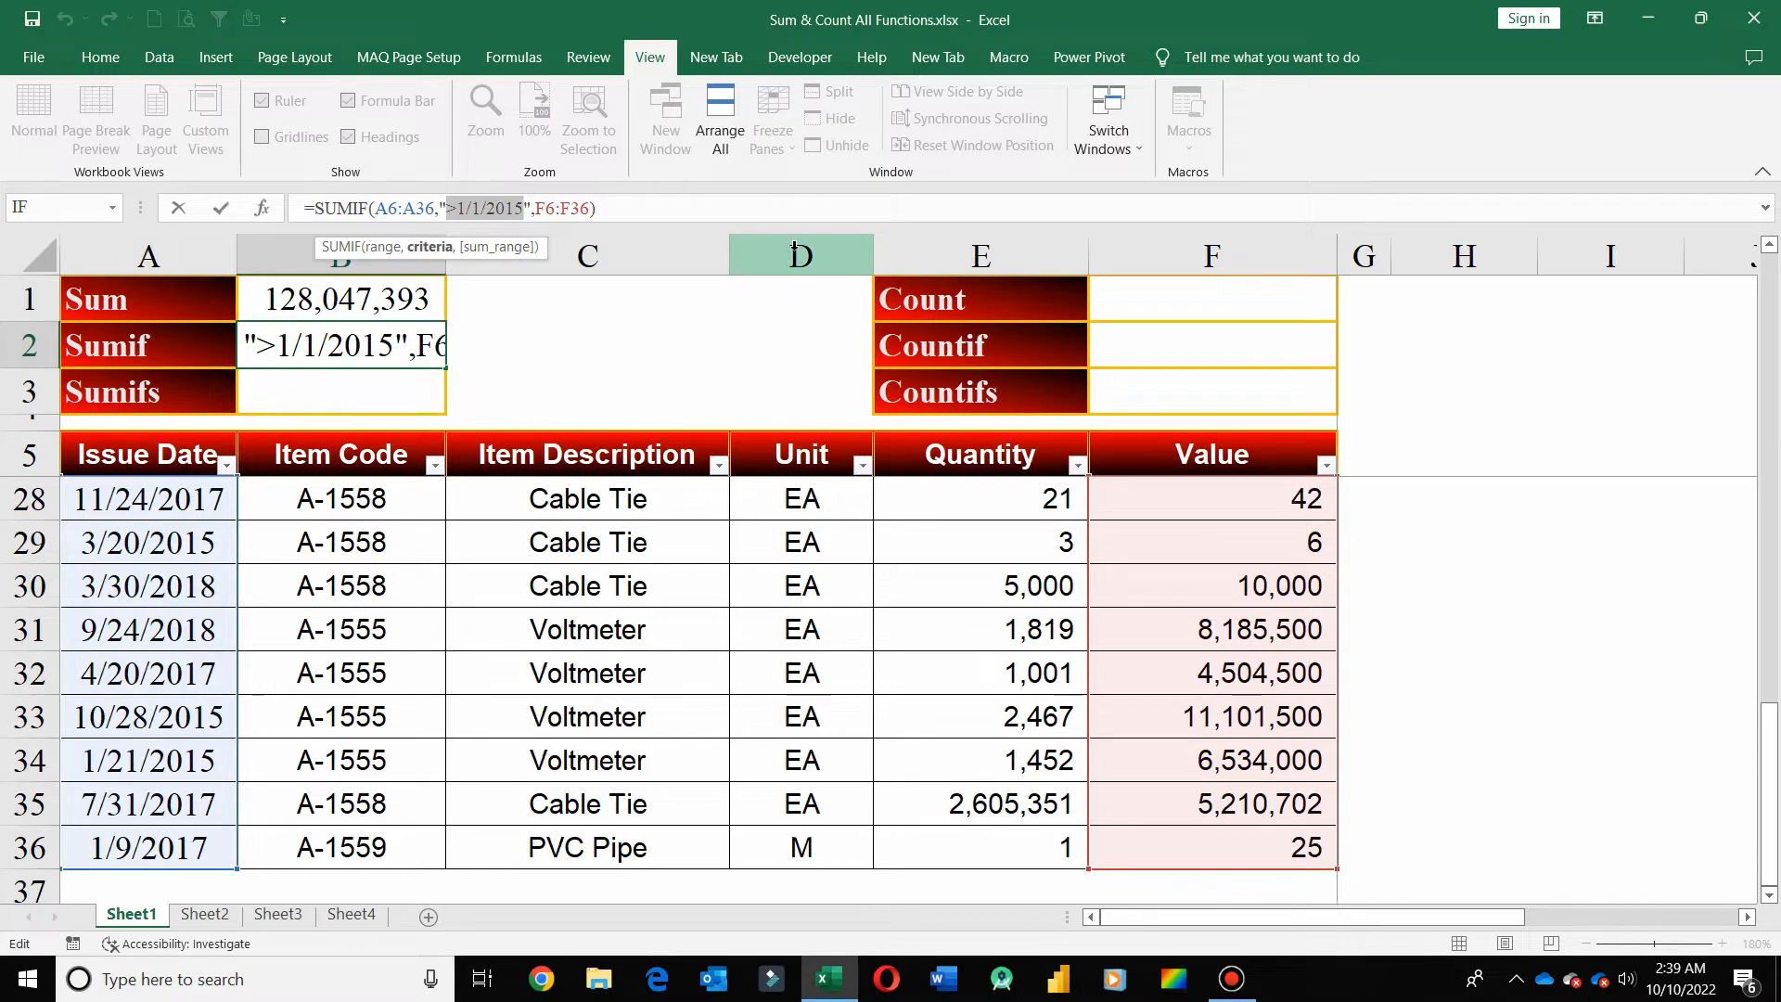
{"action": "type", "text": ">100"}
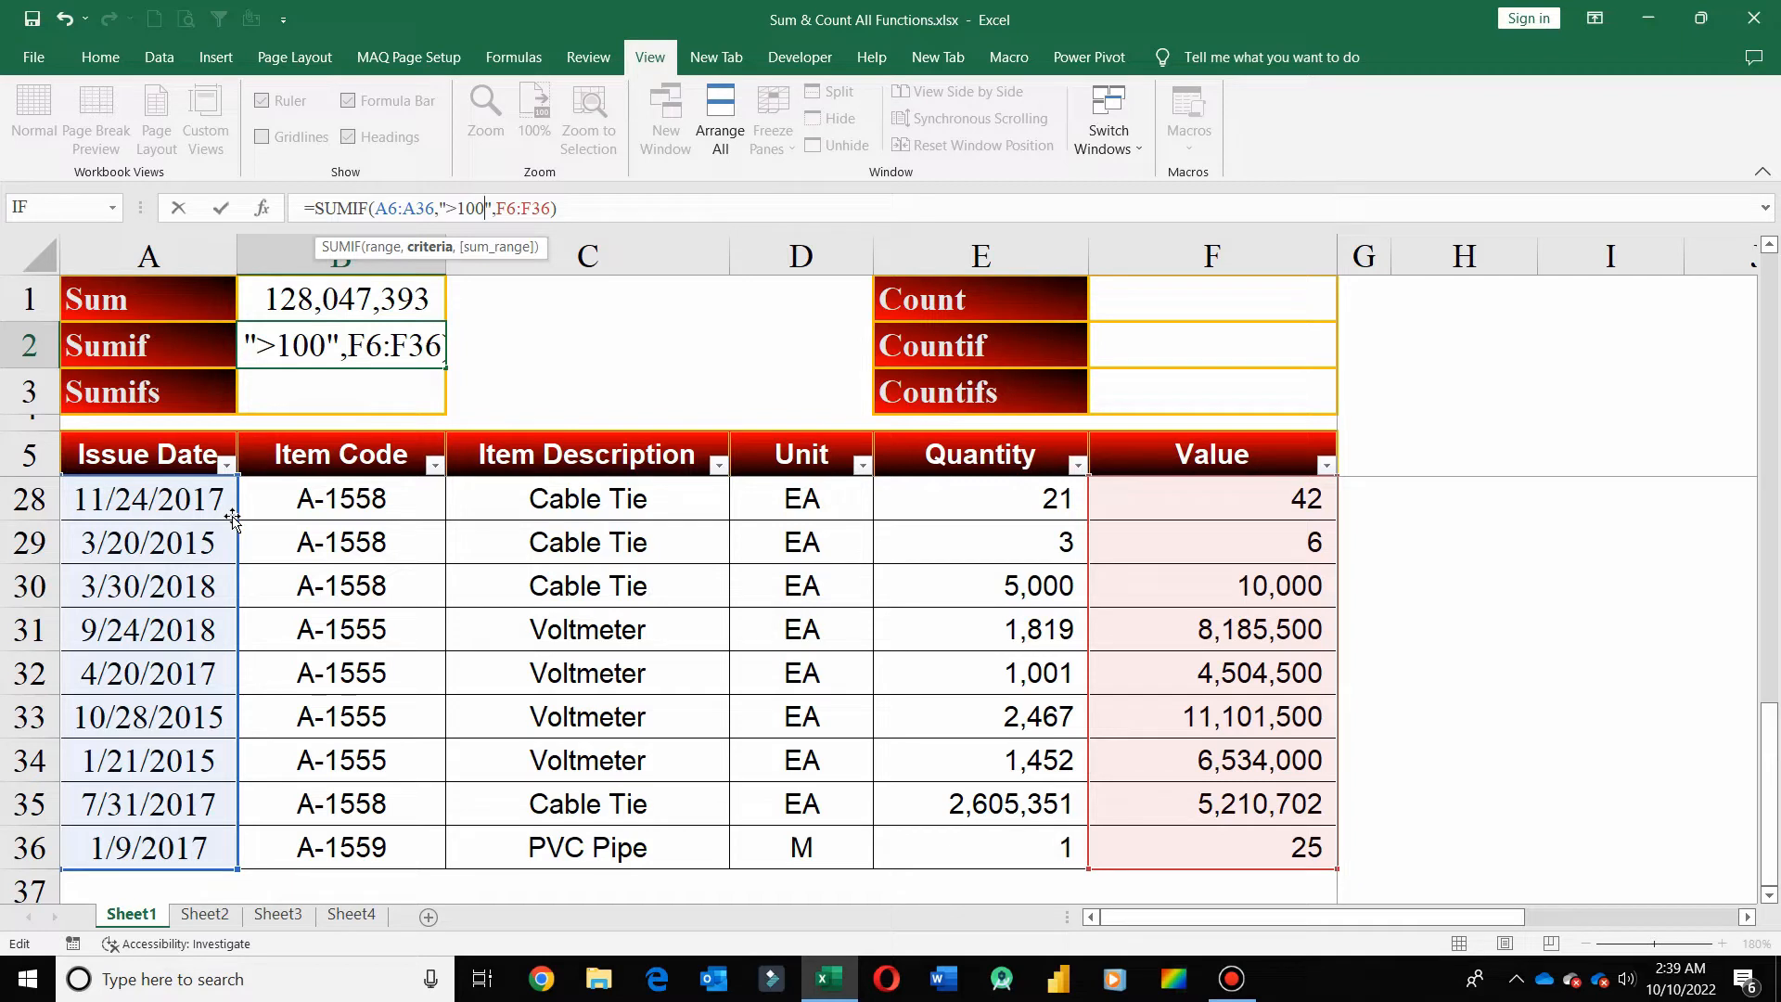
{"action": "left_click_drag", "start_coordinate": [446, 524], "coordinate": [1003, 503]}
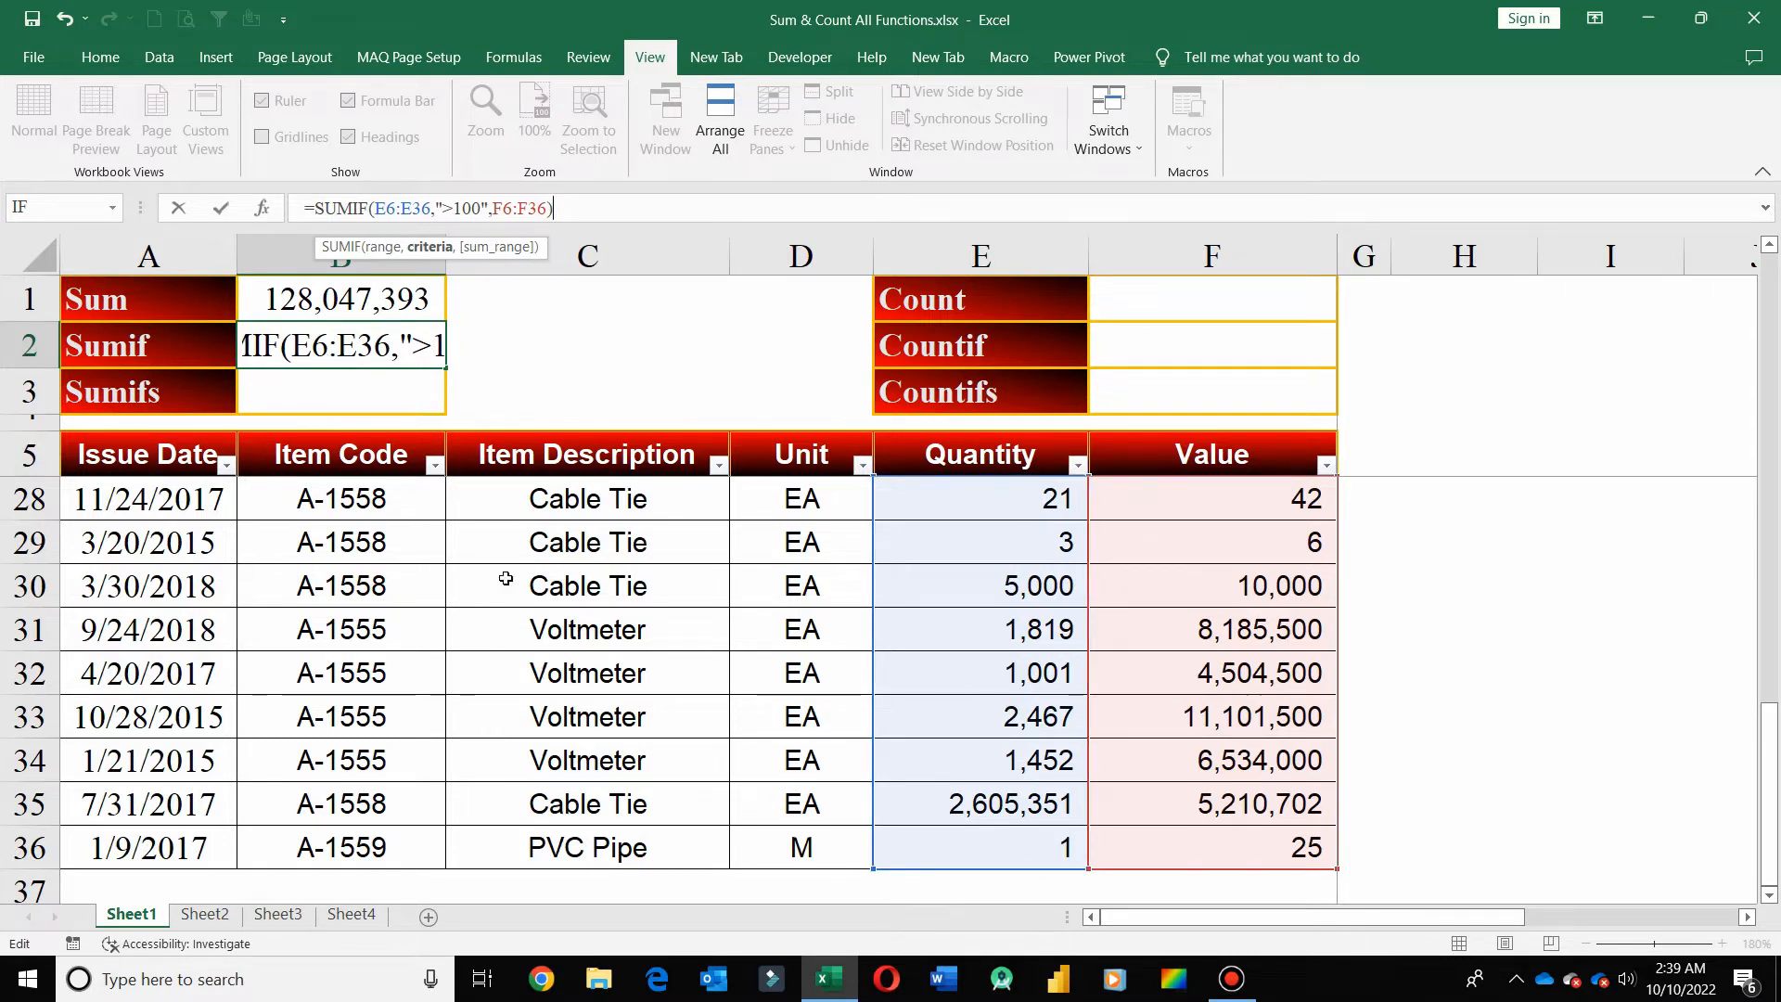
{"action": "key", "text": "ctrl+Return"}
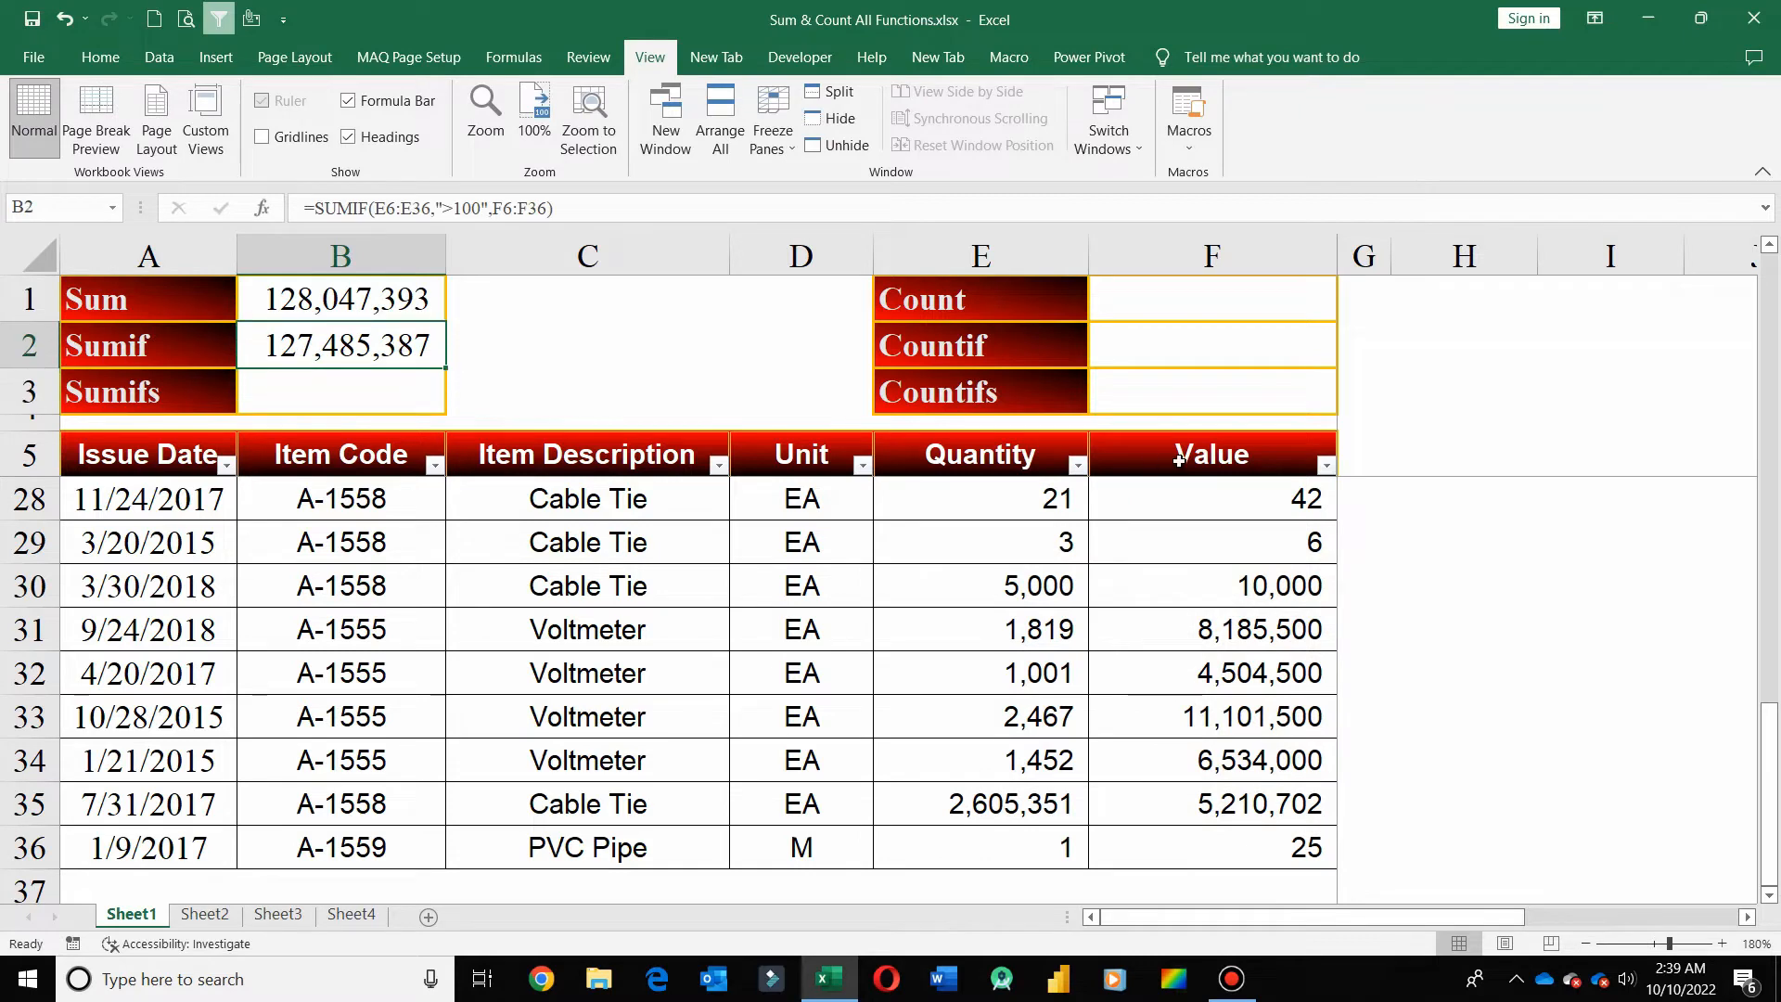
Filter the Quantity column to values greater than 100 and select the remaining Value cells to check their total
{"action": "left_click", "coordinate": [1077, 464]}
{"action": "mouse_move", "coordinate": [944, 648]}
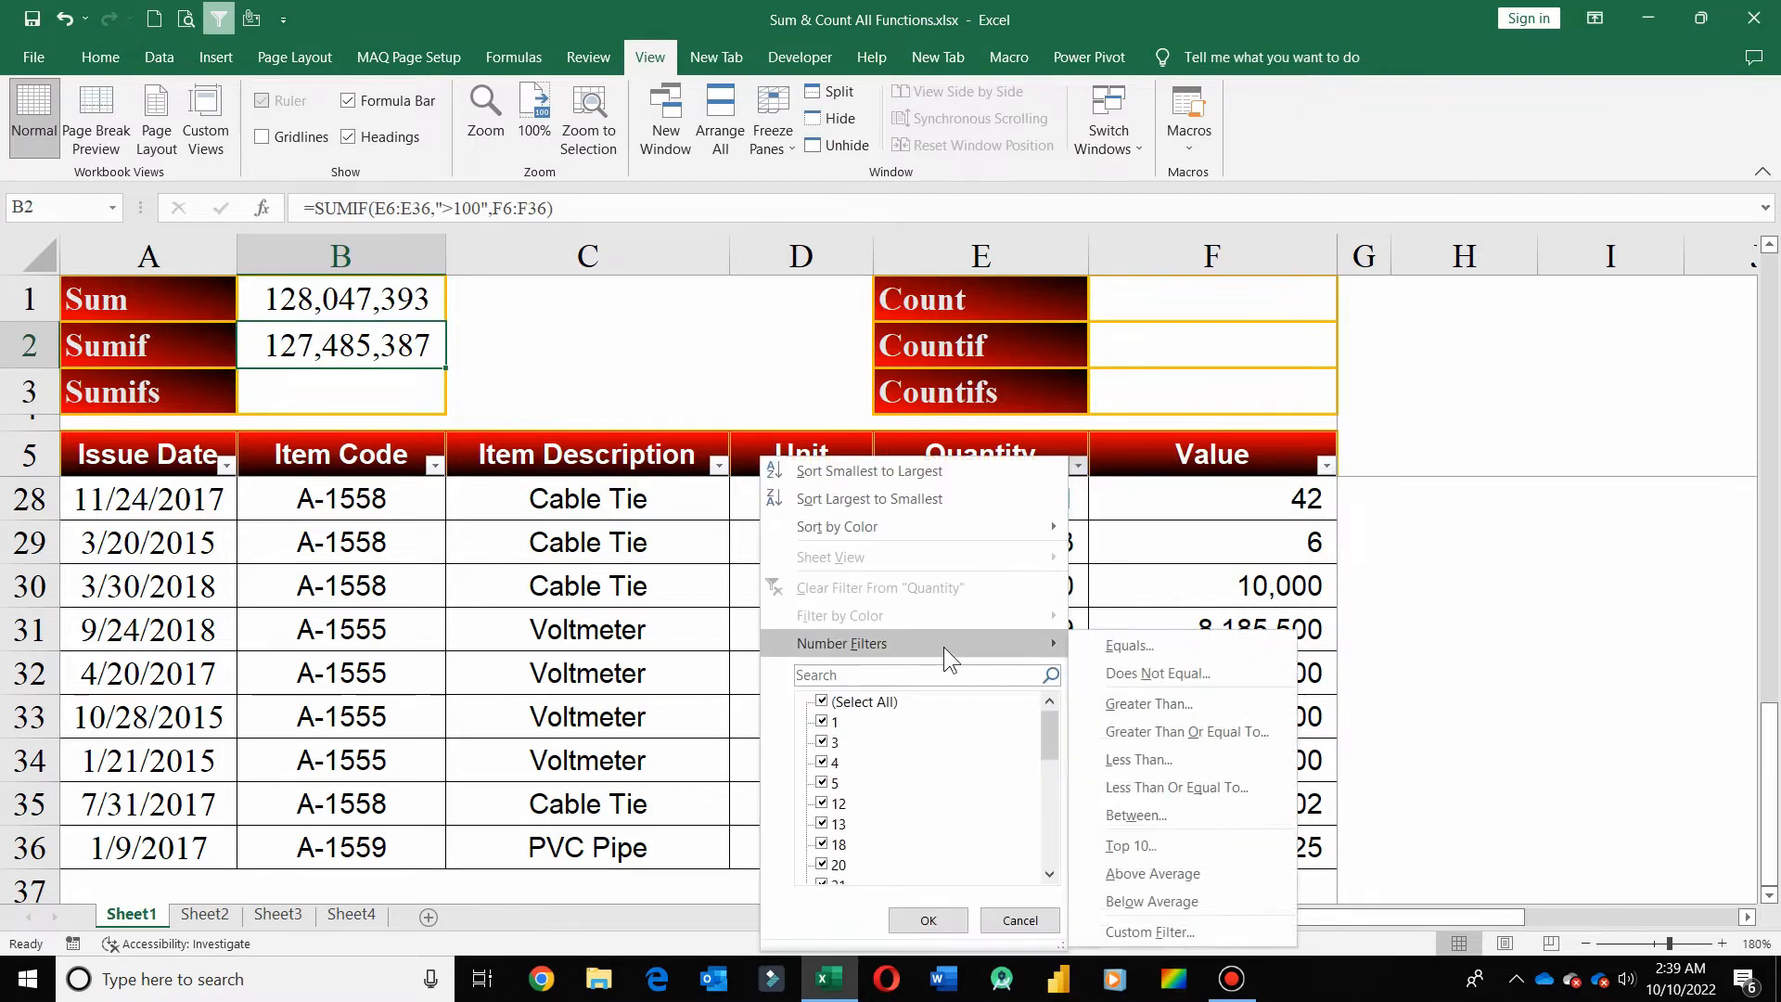
{"action": "left_click", "coordinate": [1158, 708]}
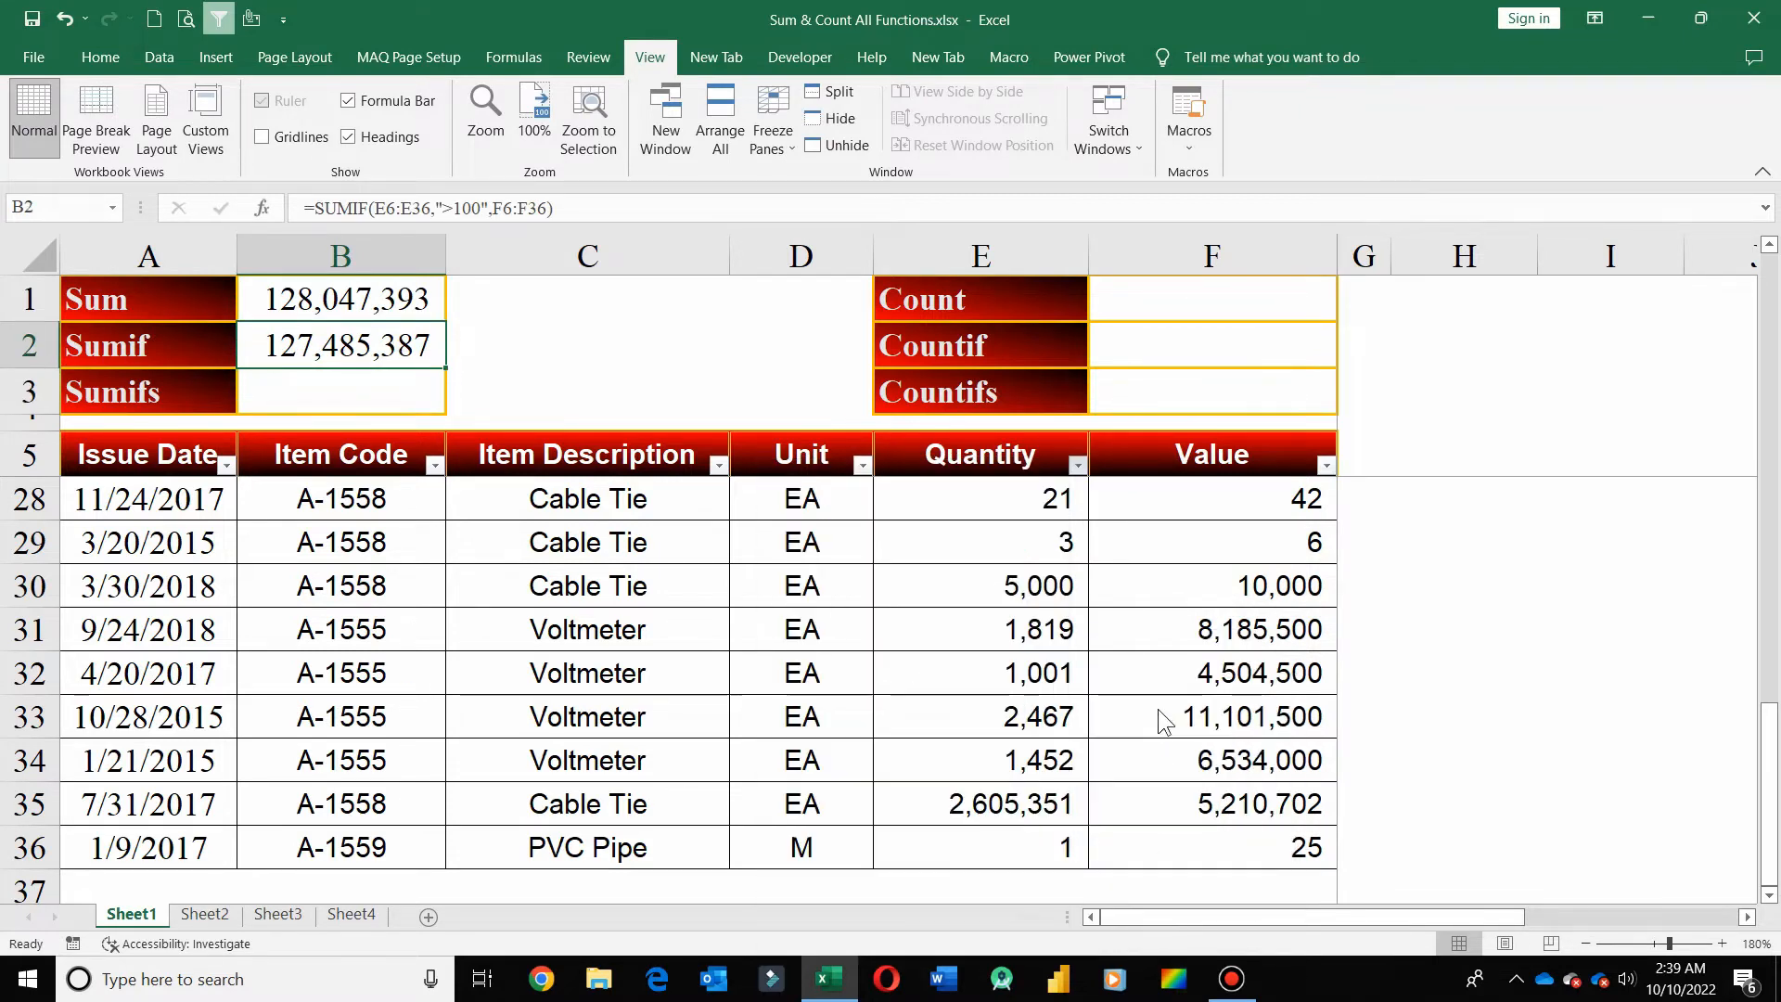
{"action": "type", "text": "100"}
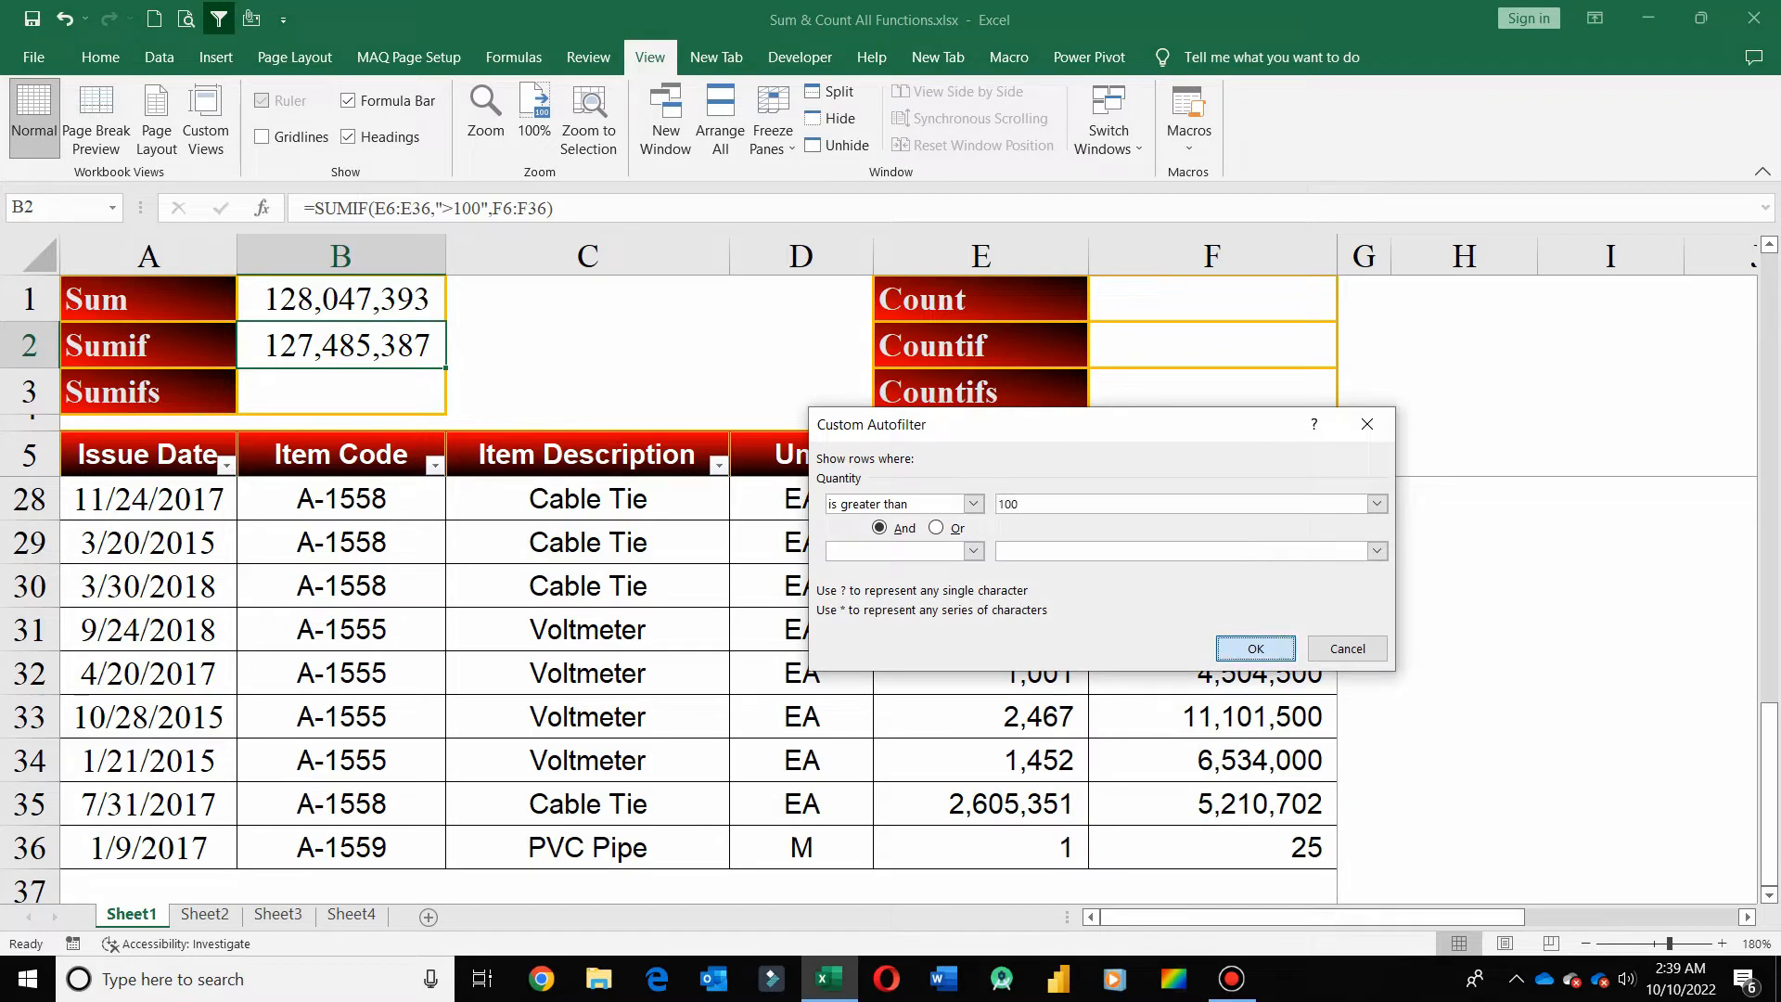
{"action": "key", "text": "Return"}
{"action": "left_click", "coordinate": [1216, 464]}
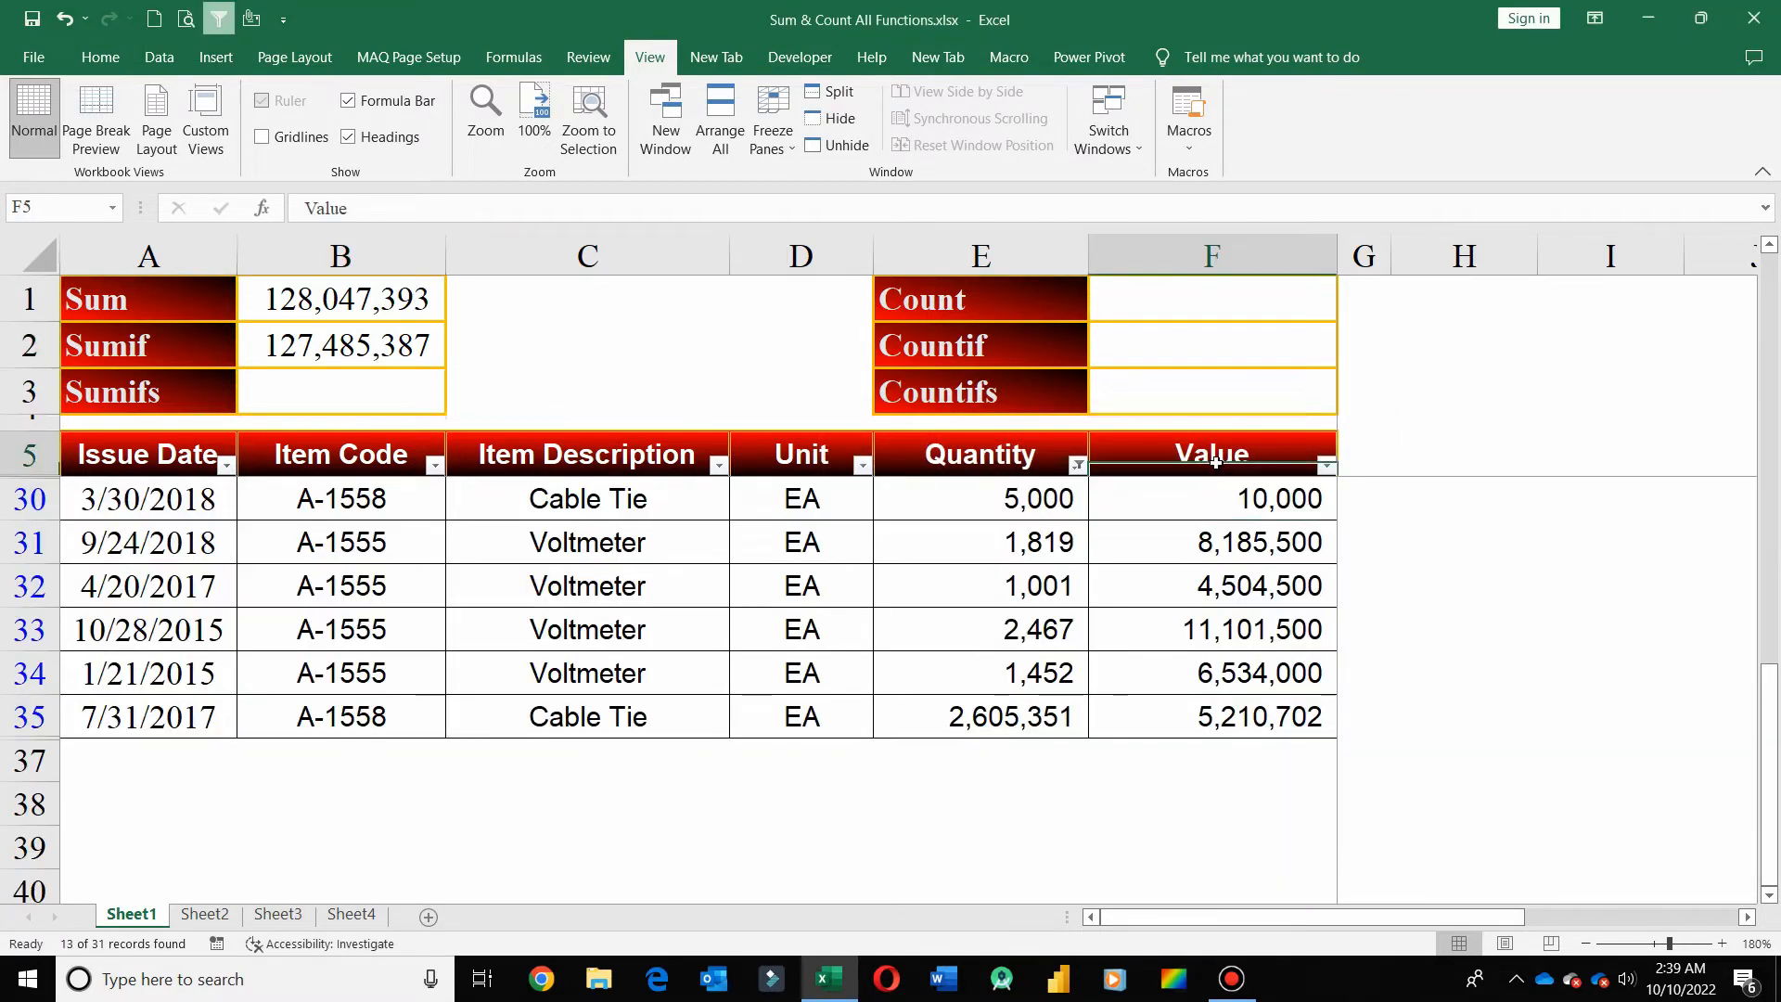
{"action": "scroll", "coordinate": [1216, 461], "scroll_direction": "up", "scroll_amount": 5}
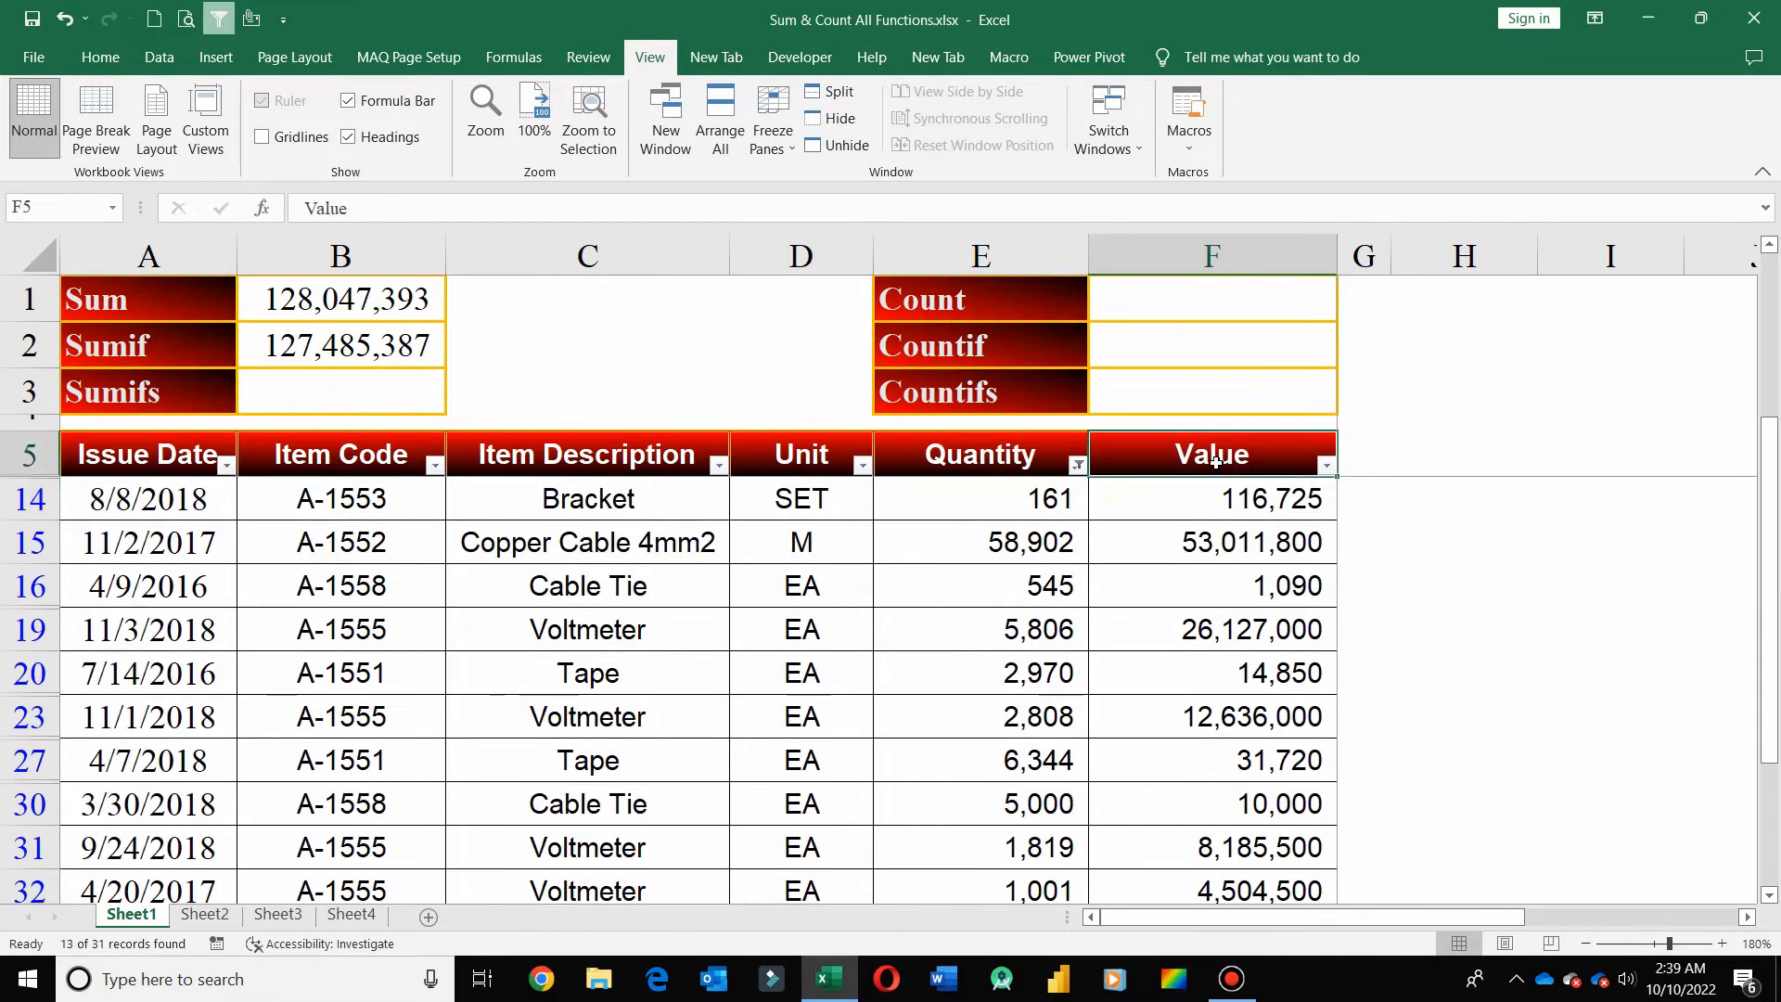
{"action": "key", "text": "Down"}
{"action": "key", "text": "ctrl+shift+Down"}
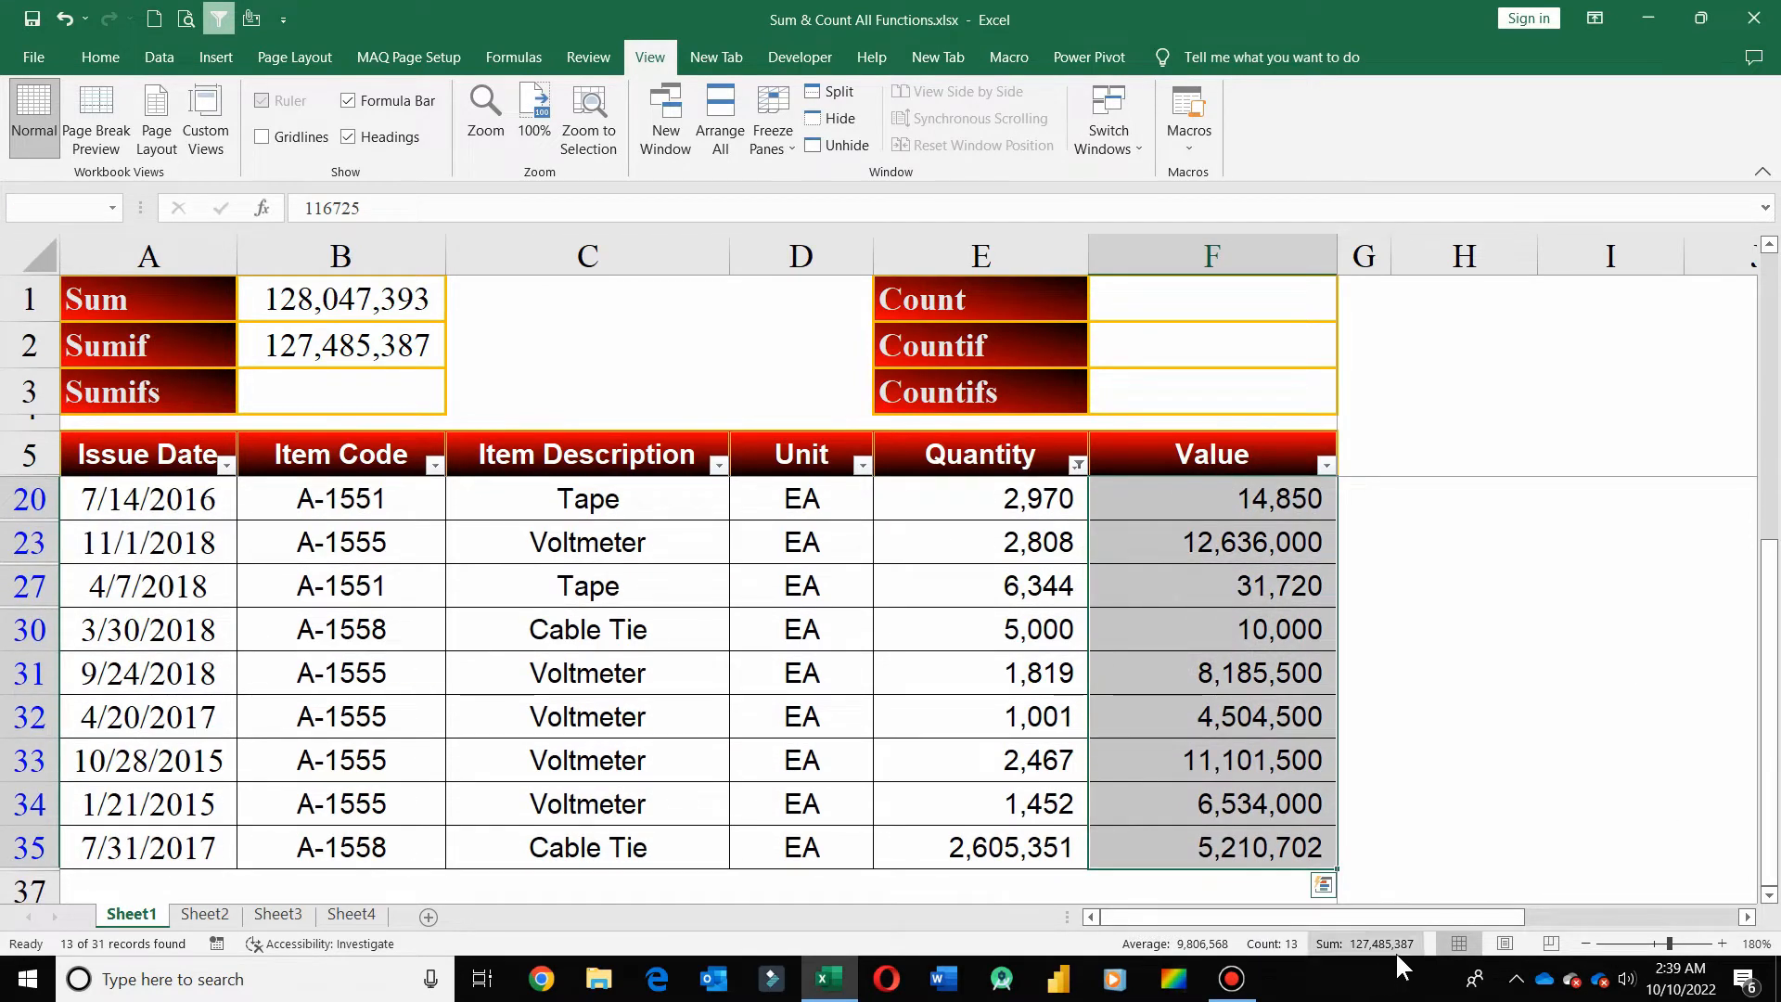
Recheck the SUMIF result in B2 and clear the filter from the Quantity column
{"action": "left_click", "coordinate": [300, 338]}
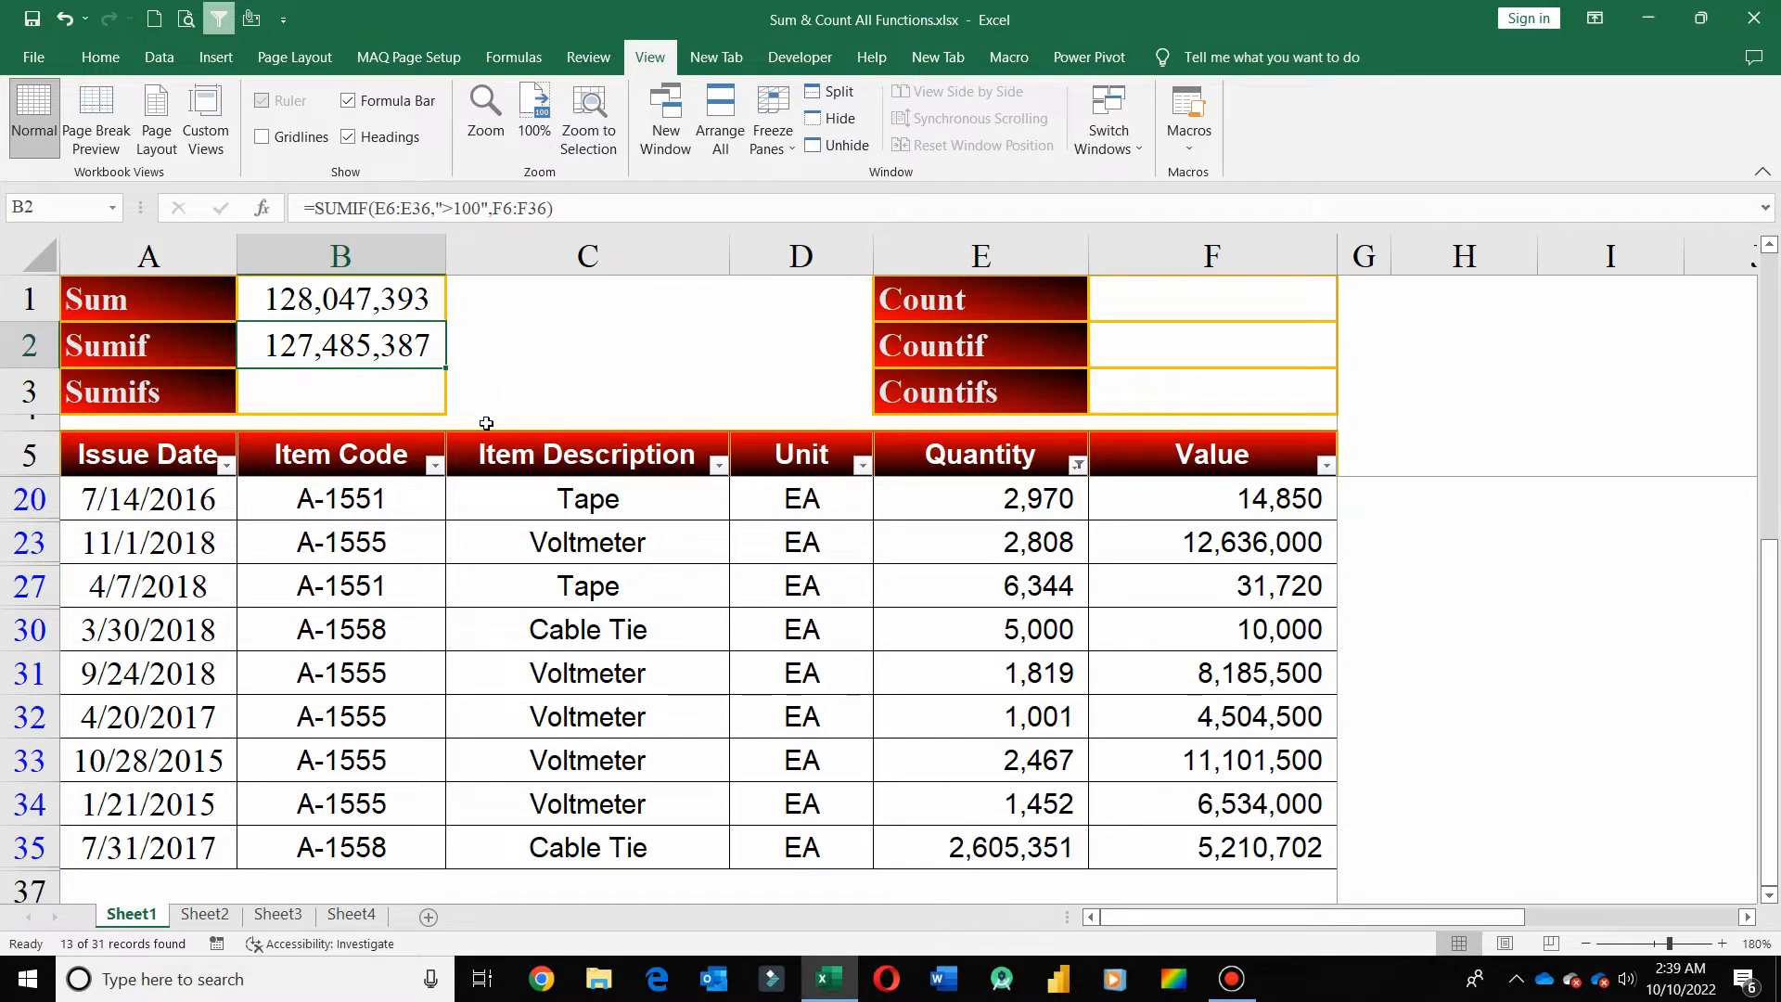
{"action": "left_click", "coordinate": [1076, 465]}
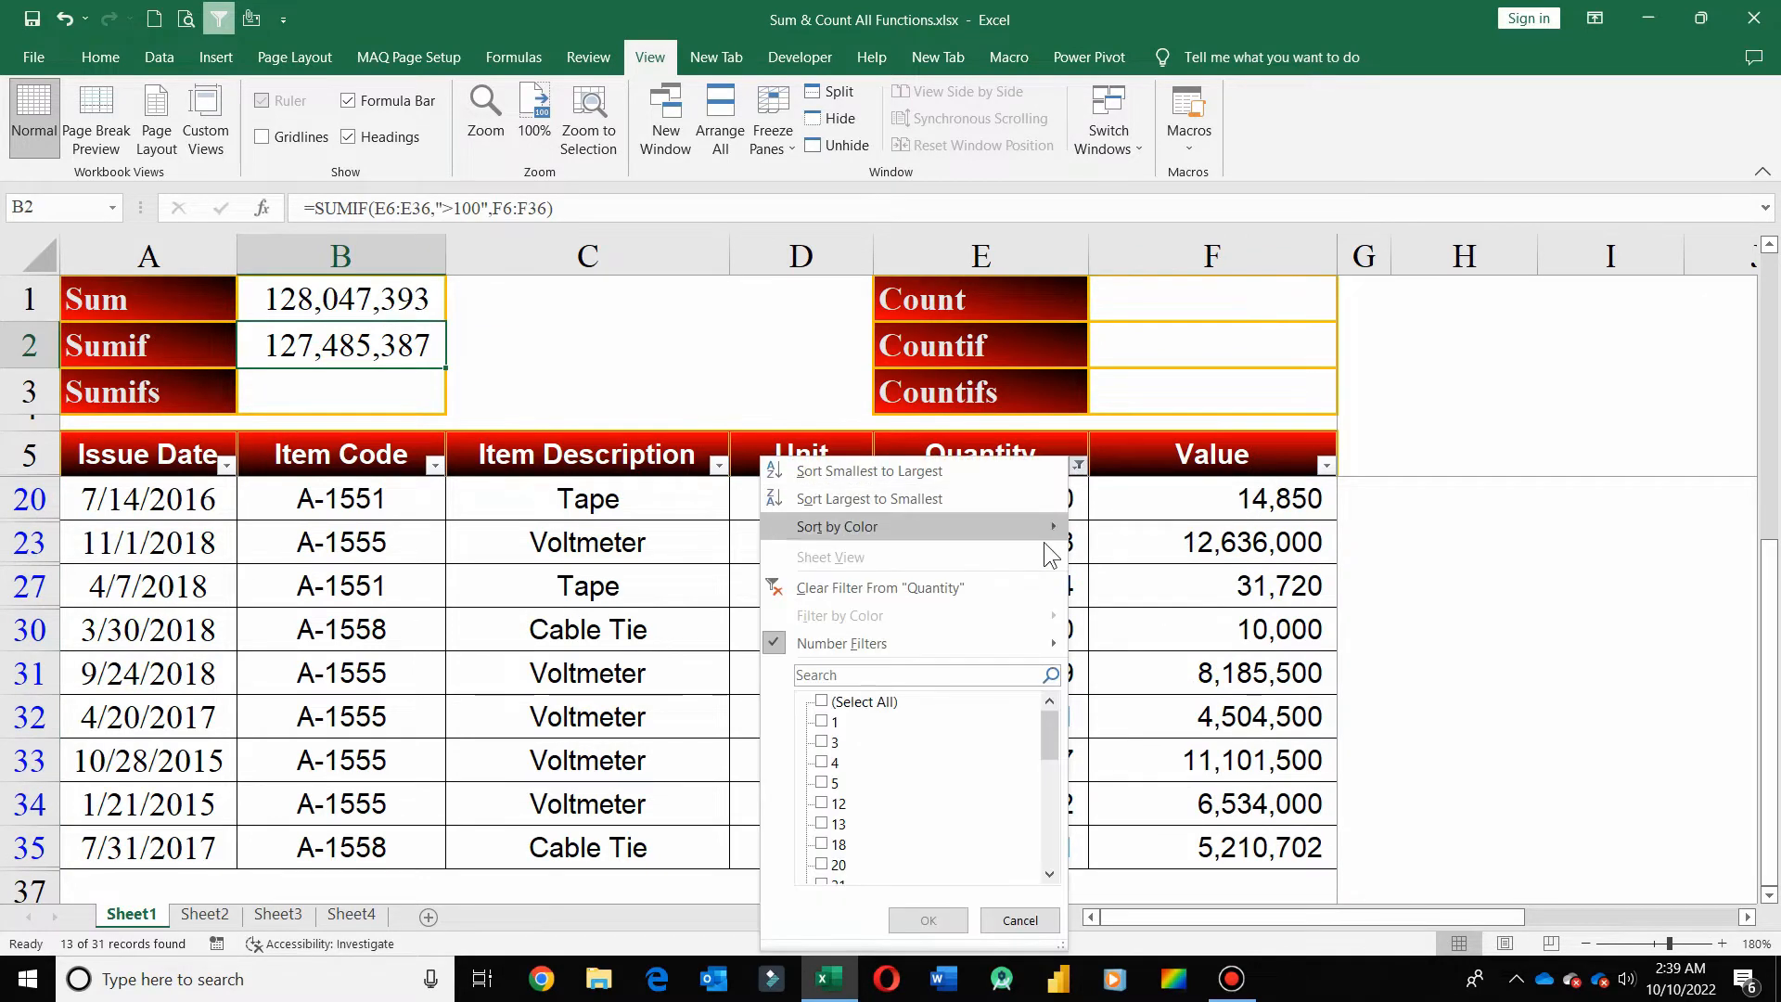
{"action": "left_click", "coordinate": [1004, 587]}
{"action": "left_click", "coordinate": [534, 469]}
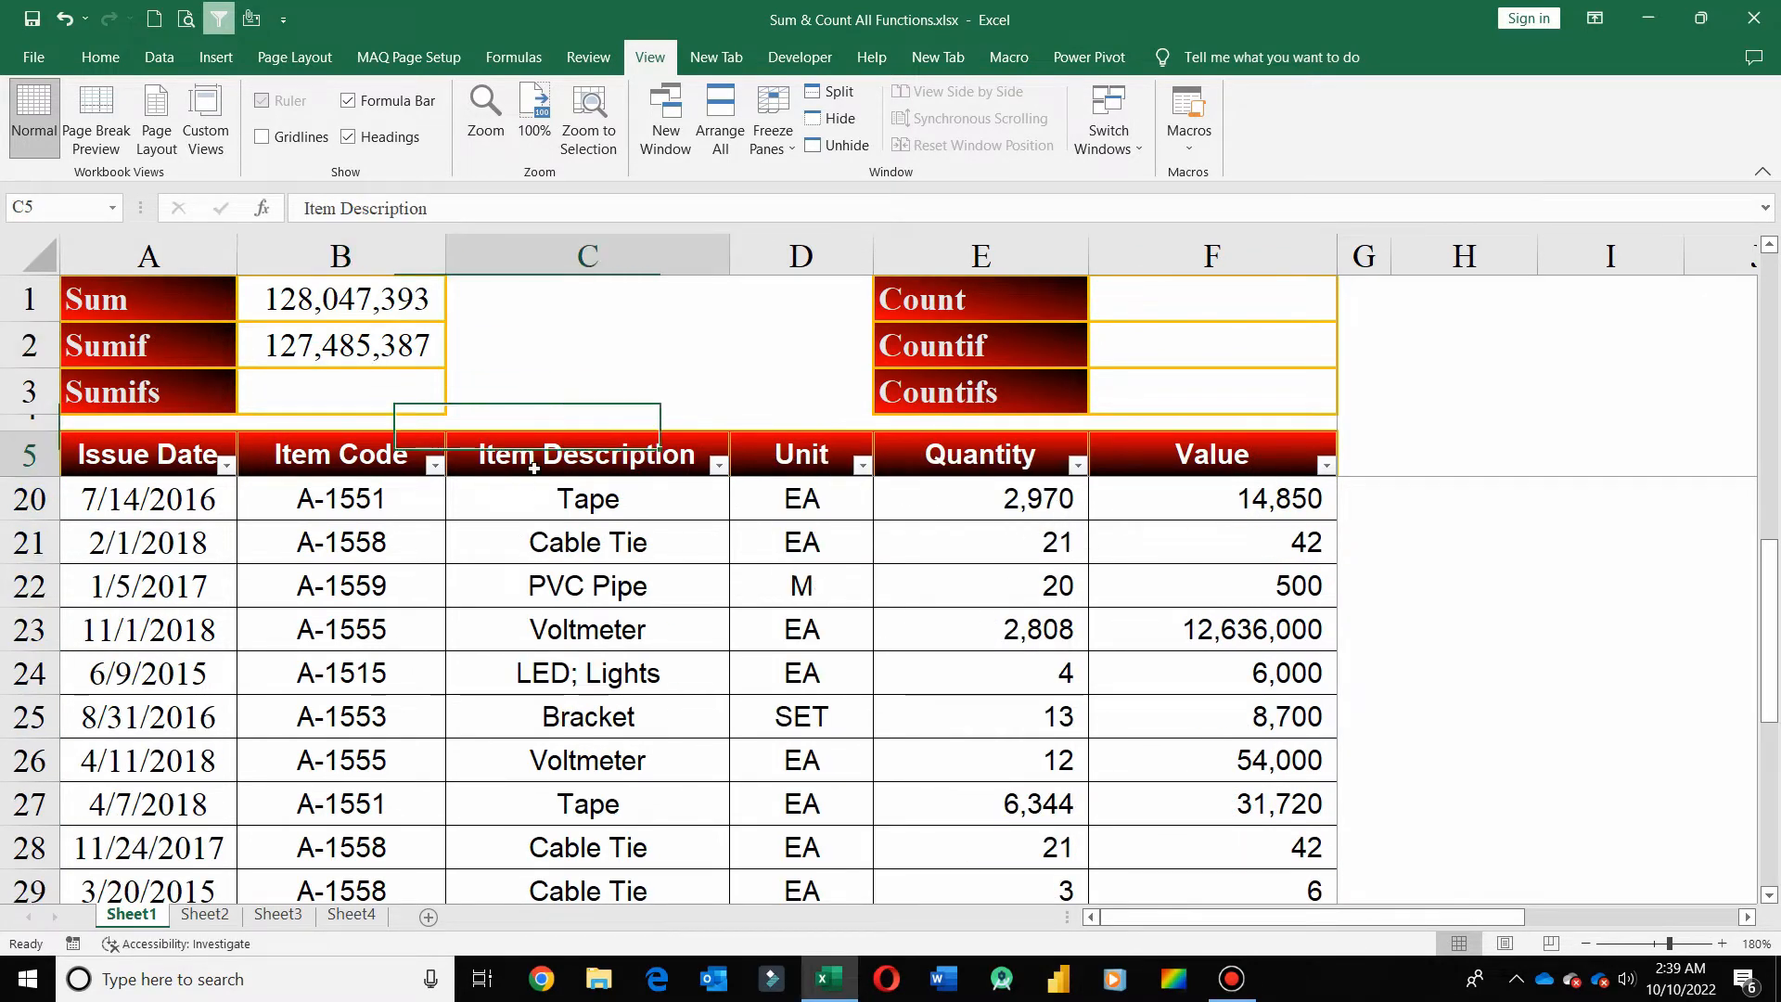
{"action": "key", "text": "Down"}
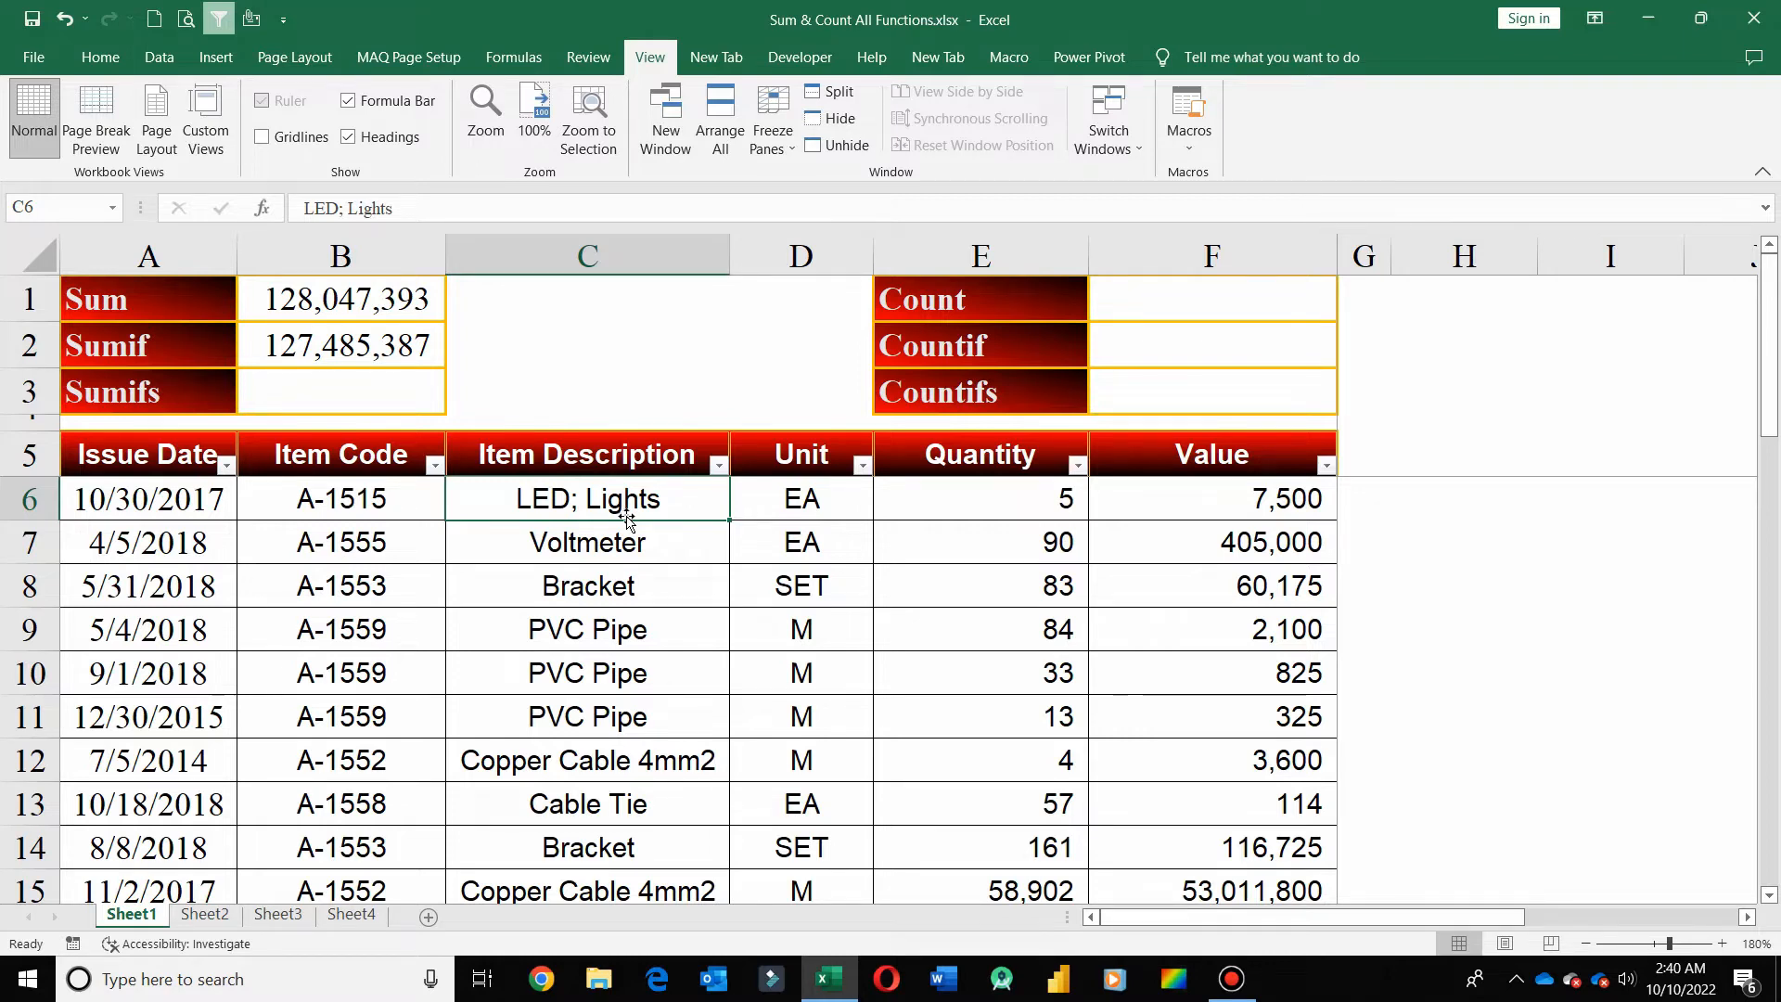
{"action": "left_click", "coordinate": [328, 378]}
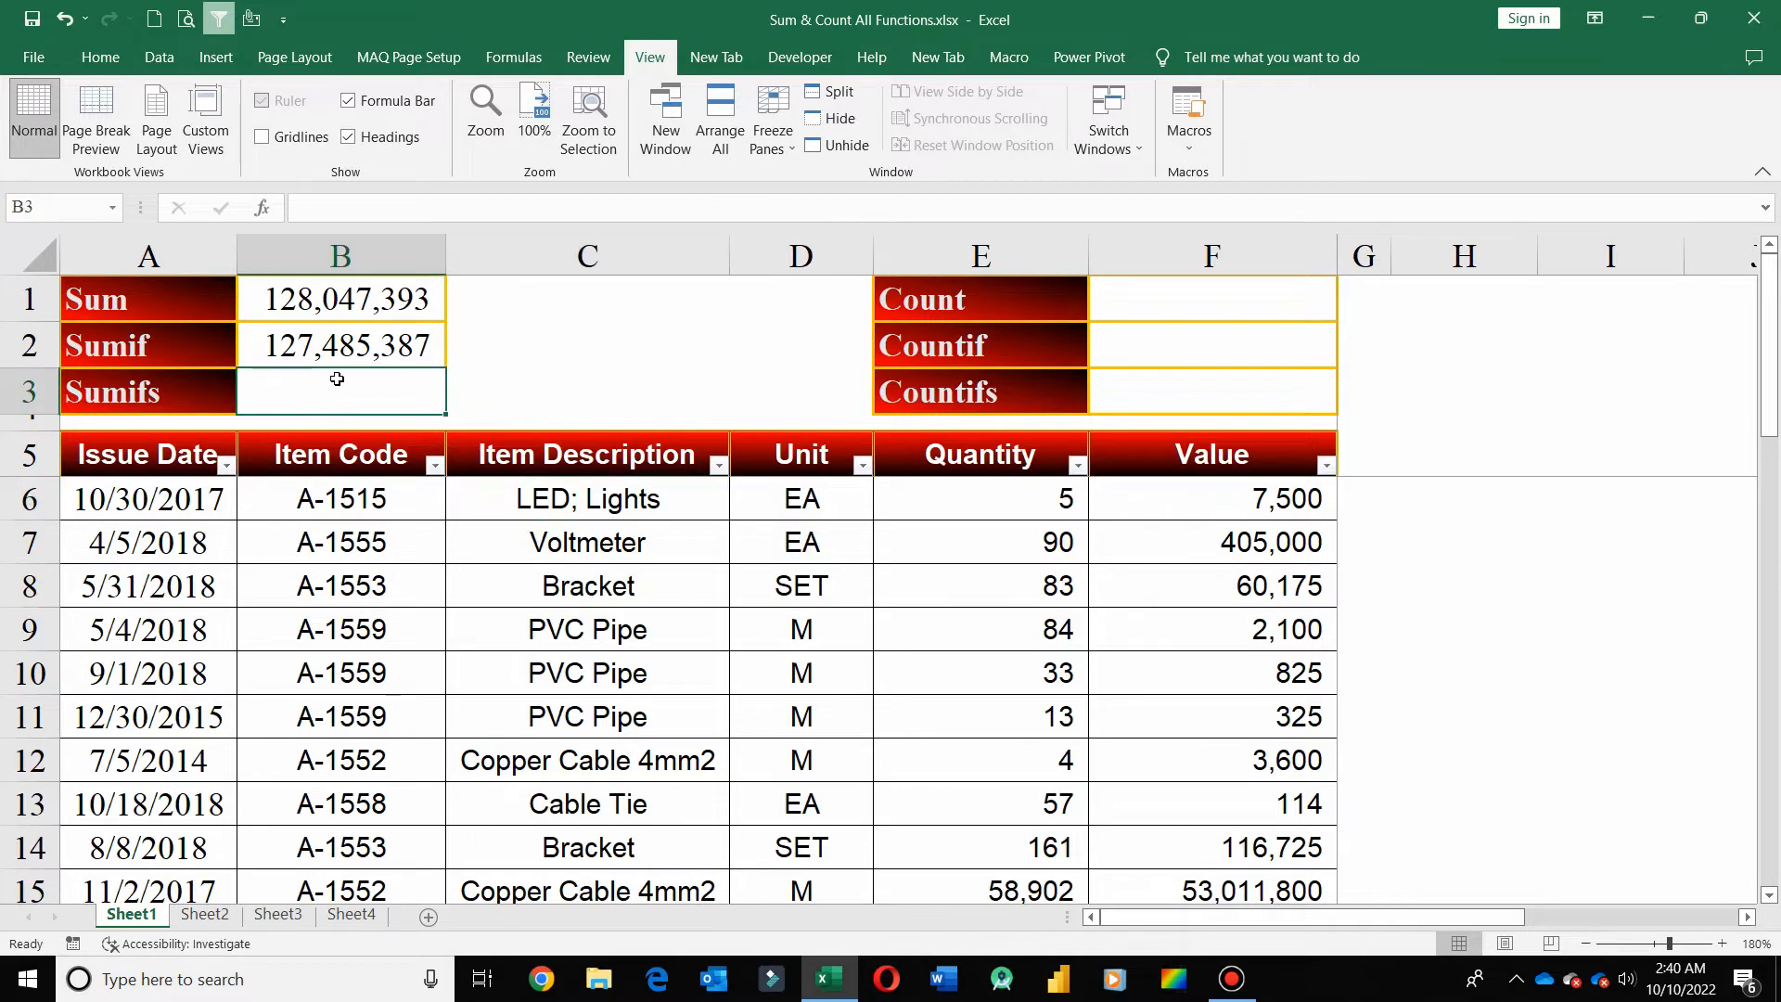
{"action": "left_click", "coordinate": [654, 597]}
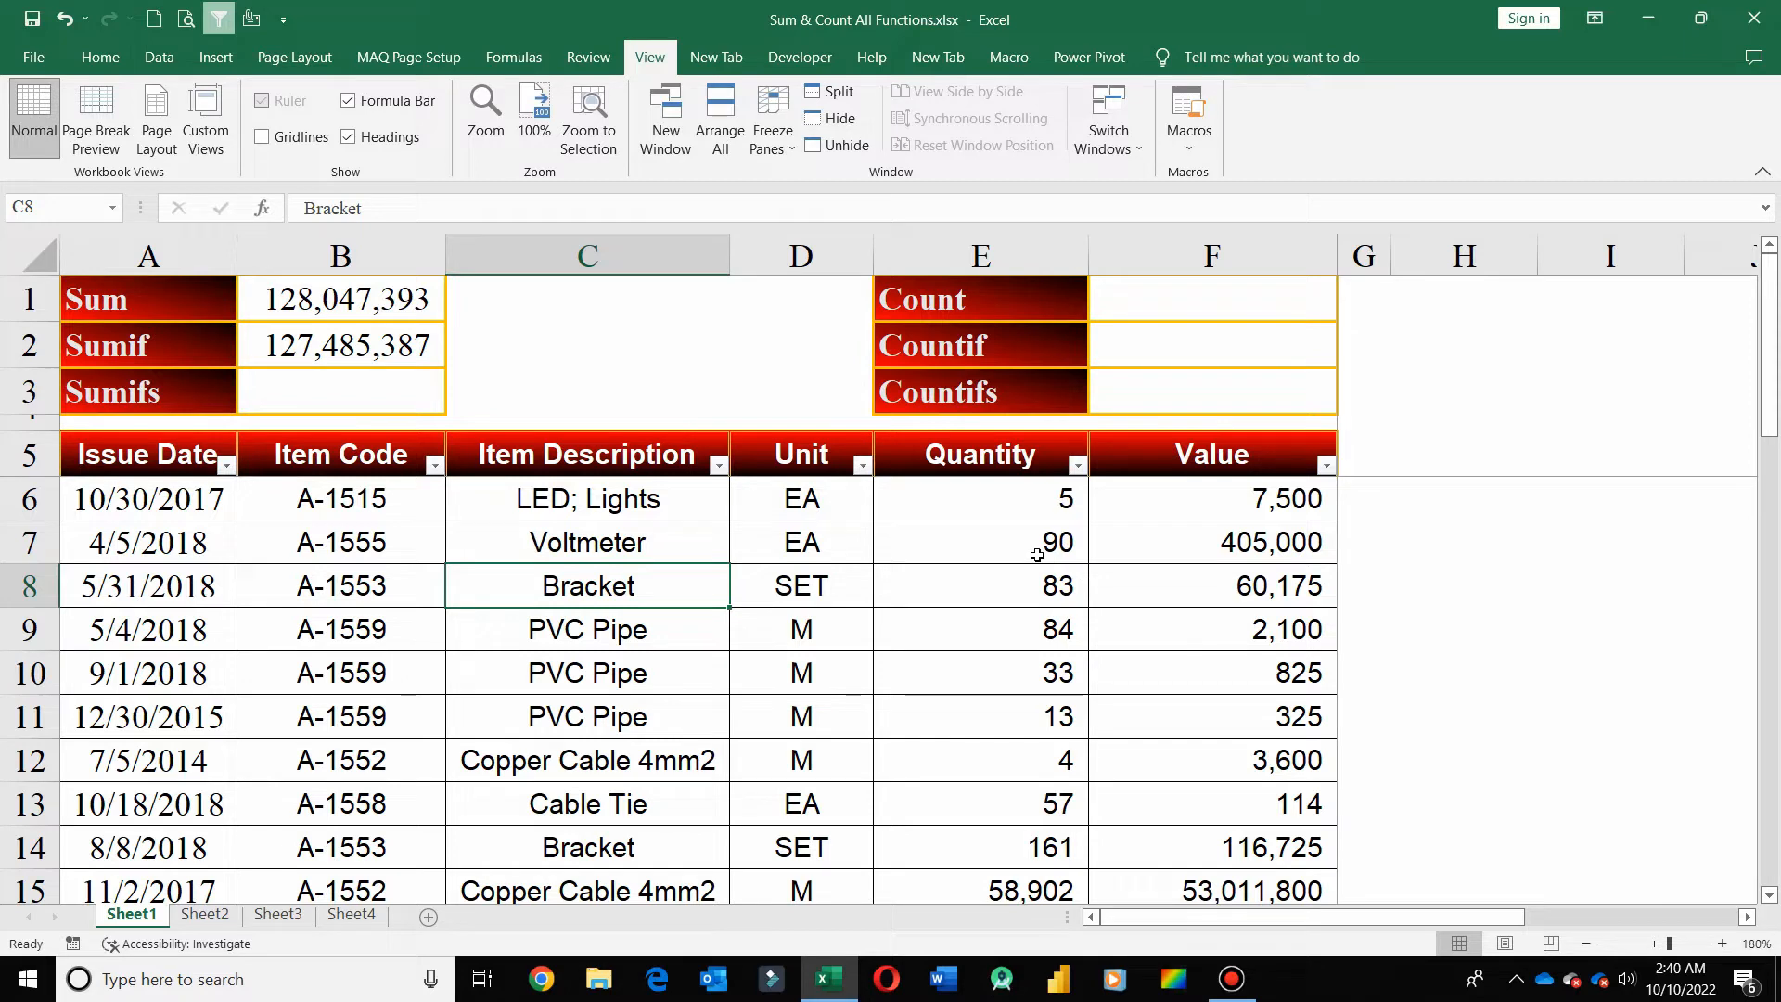
{"action": "left_click", "coordinate": [347, 350]}
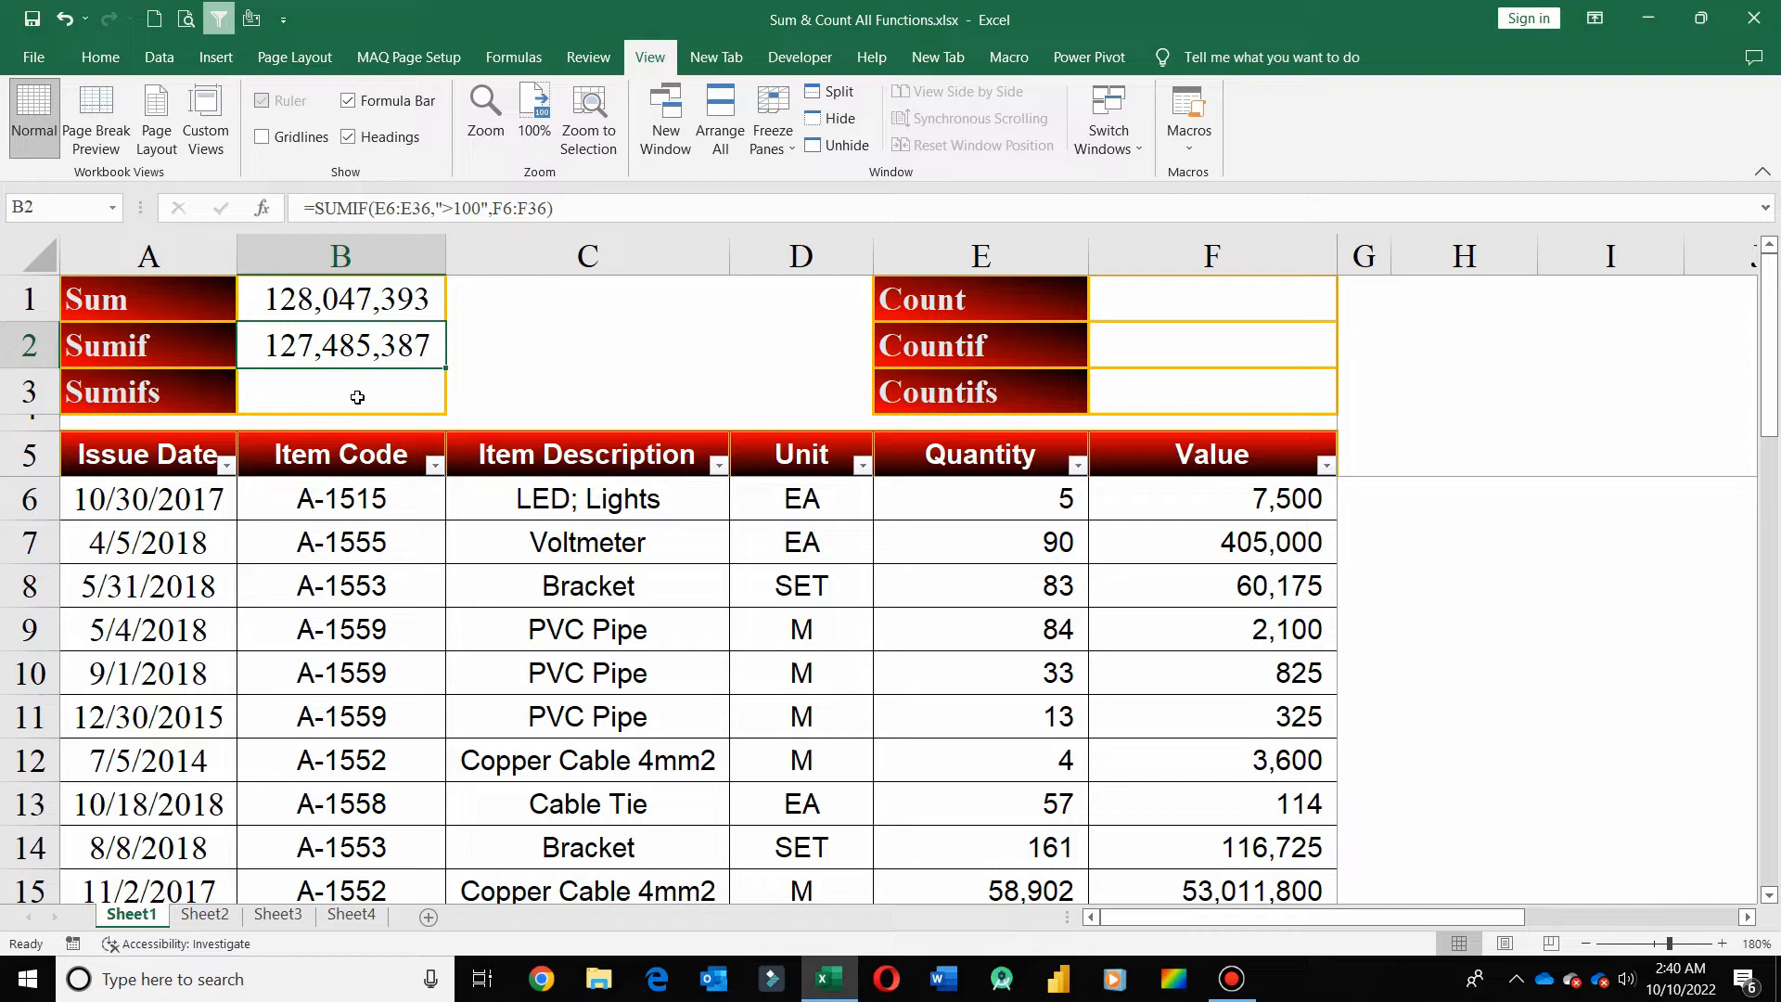
{"action": "left_click", "coordinate": [585, 590]}
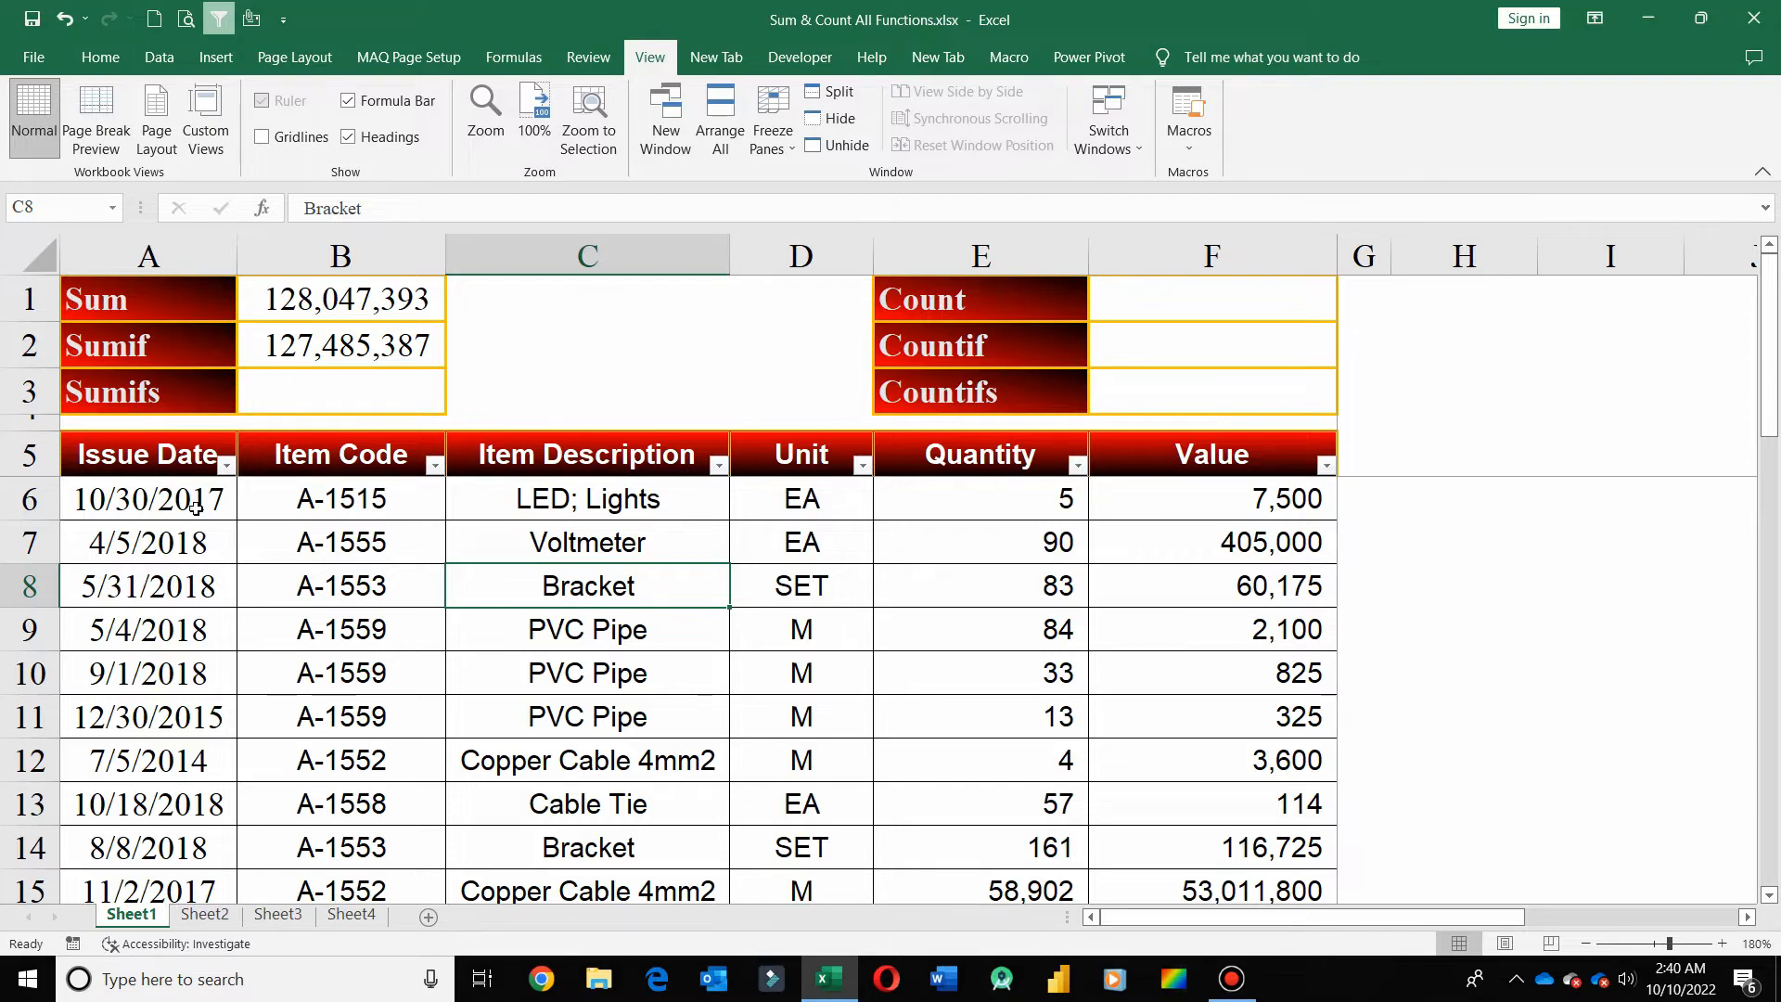
Start a SUMIFS formula in B3 with the Value cells F6:F36 as the sum range
{"action": "left_click", "coordinate": [381, 398]}
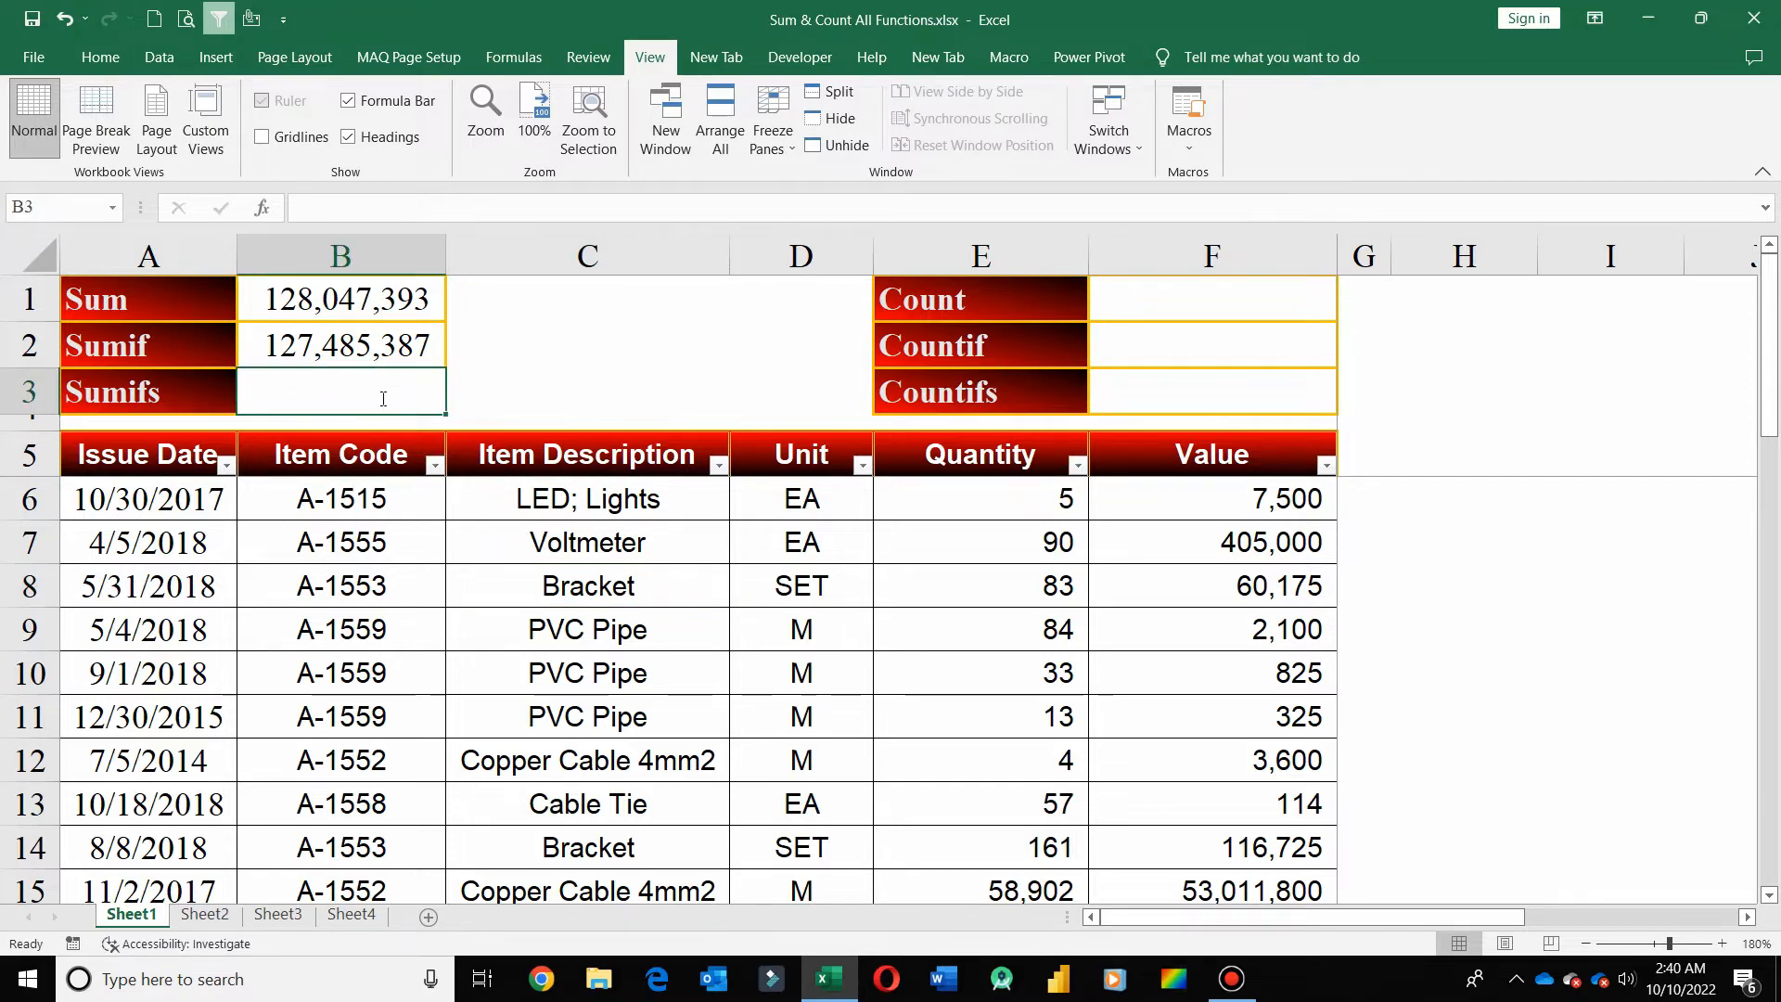
{"action": "type", "text": "=sumi"}
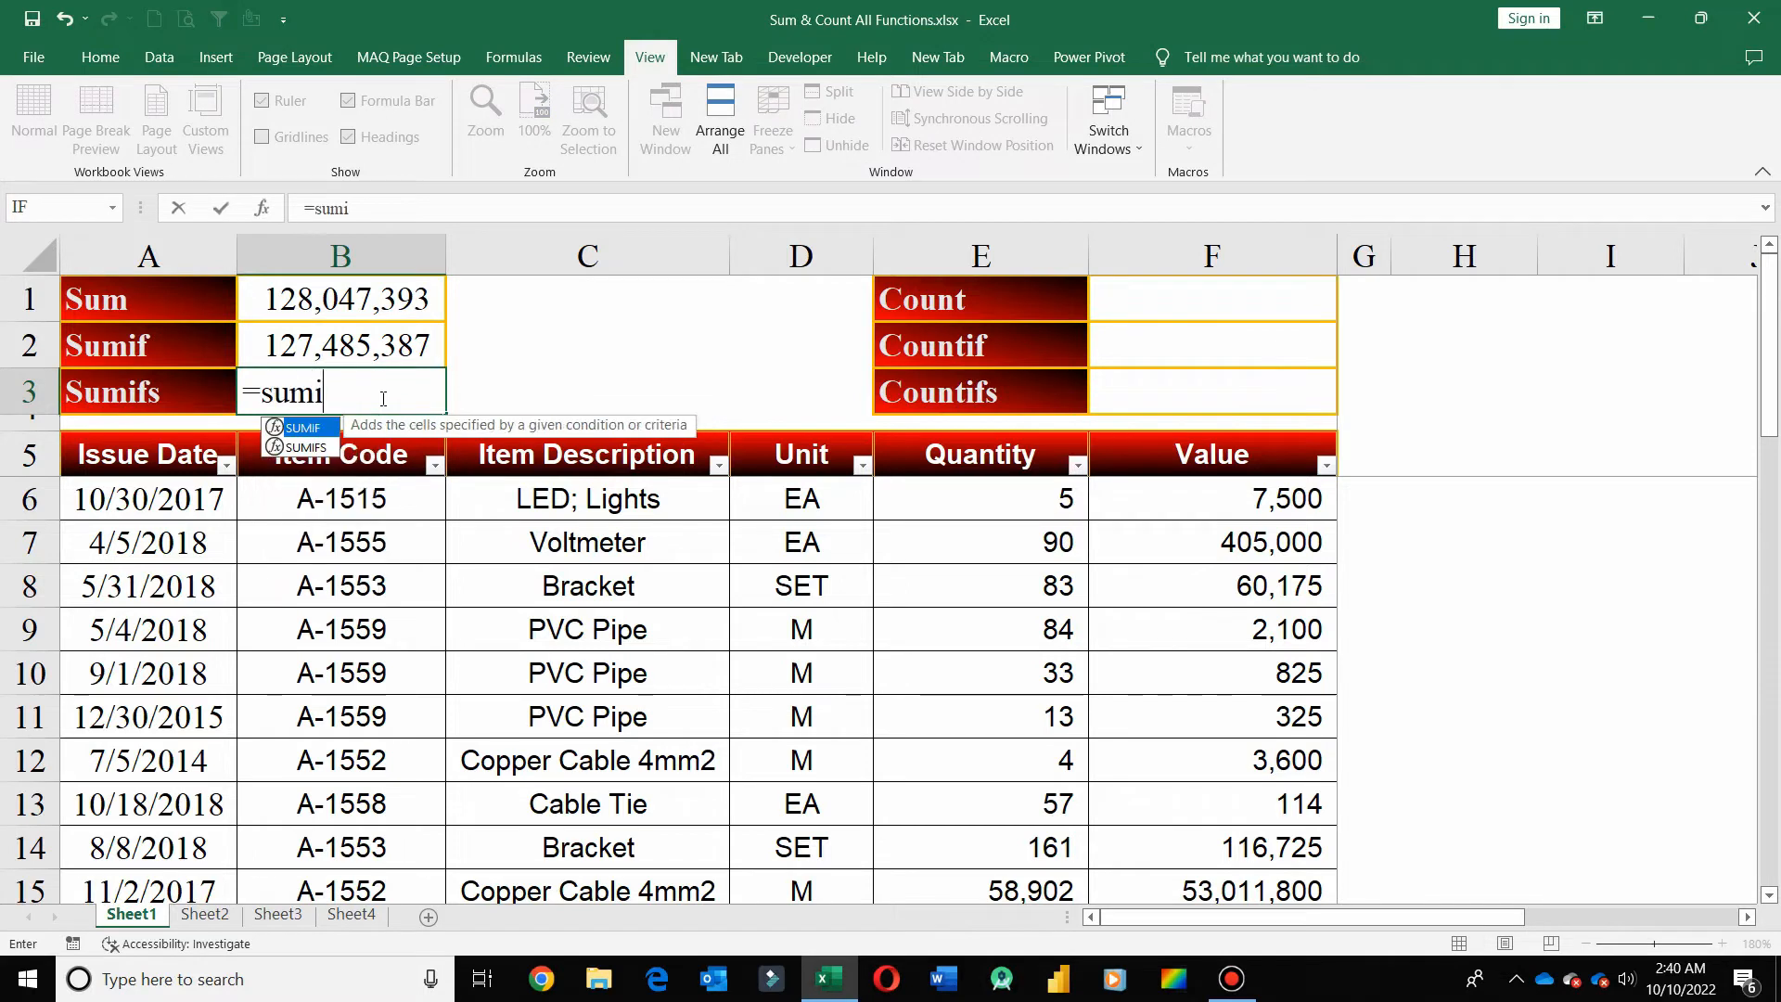
{"action": "key", "text": "Down"}
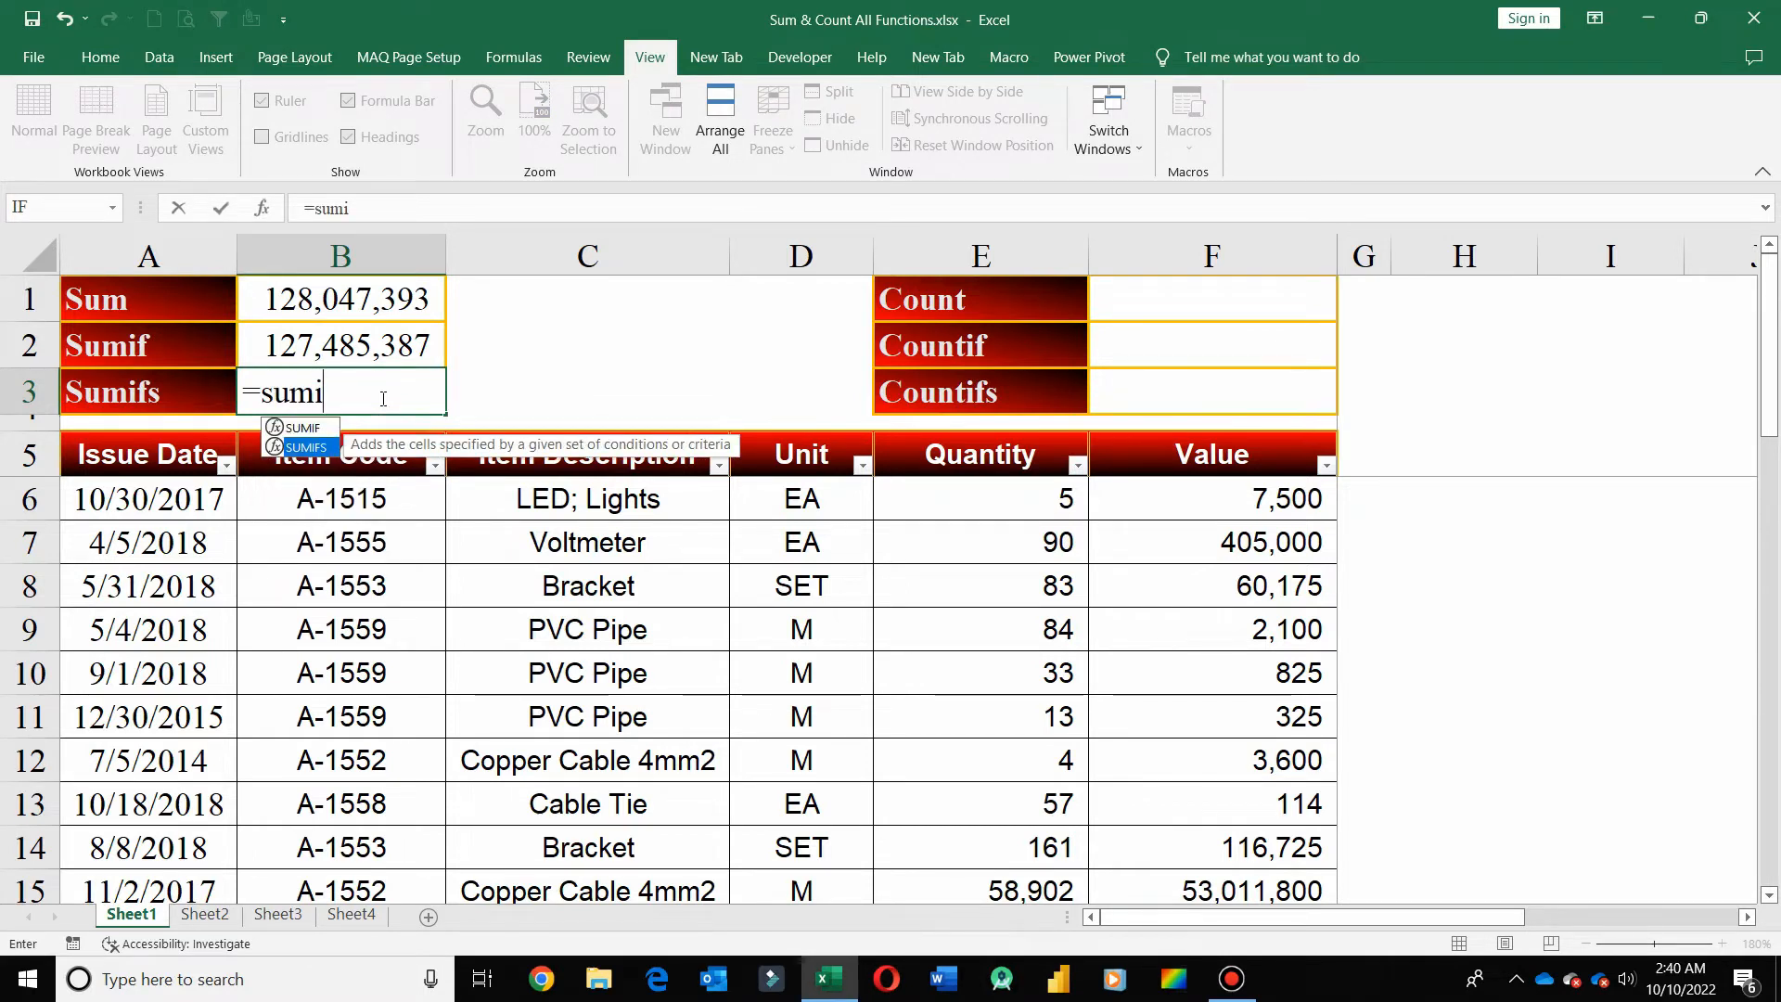
{"action": "key", "text": "Tab"}
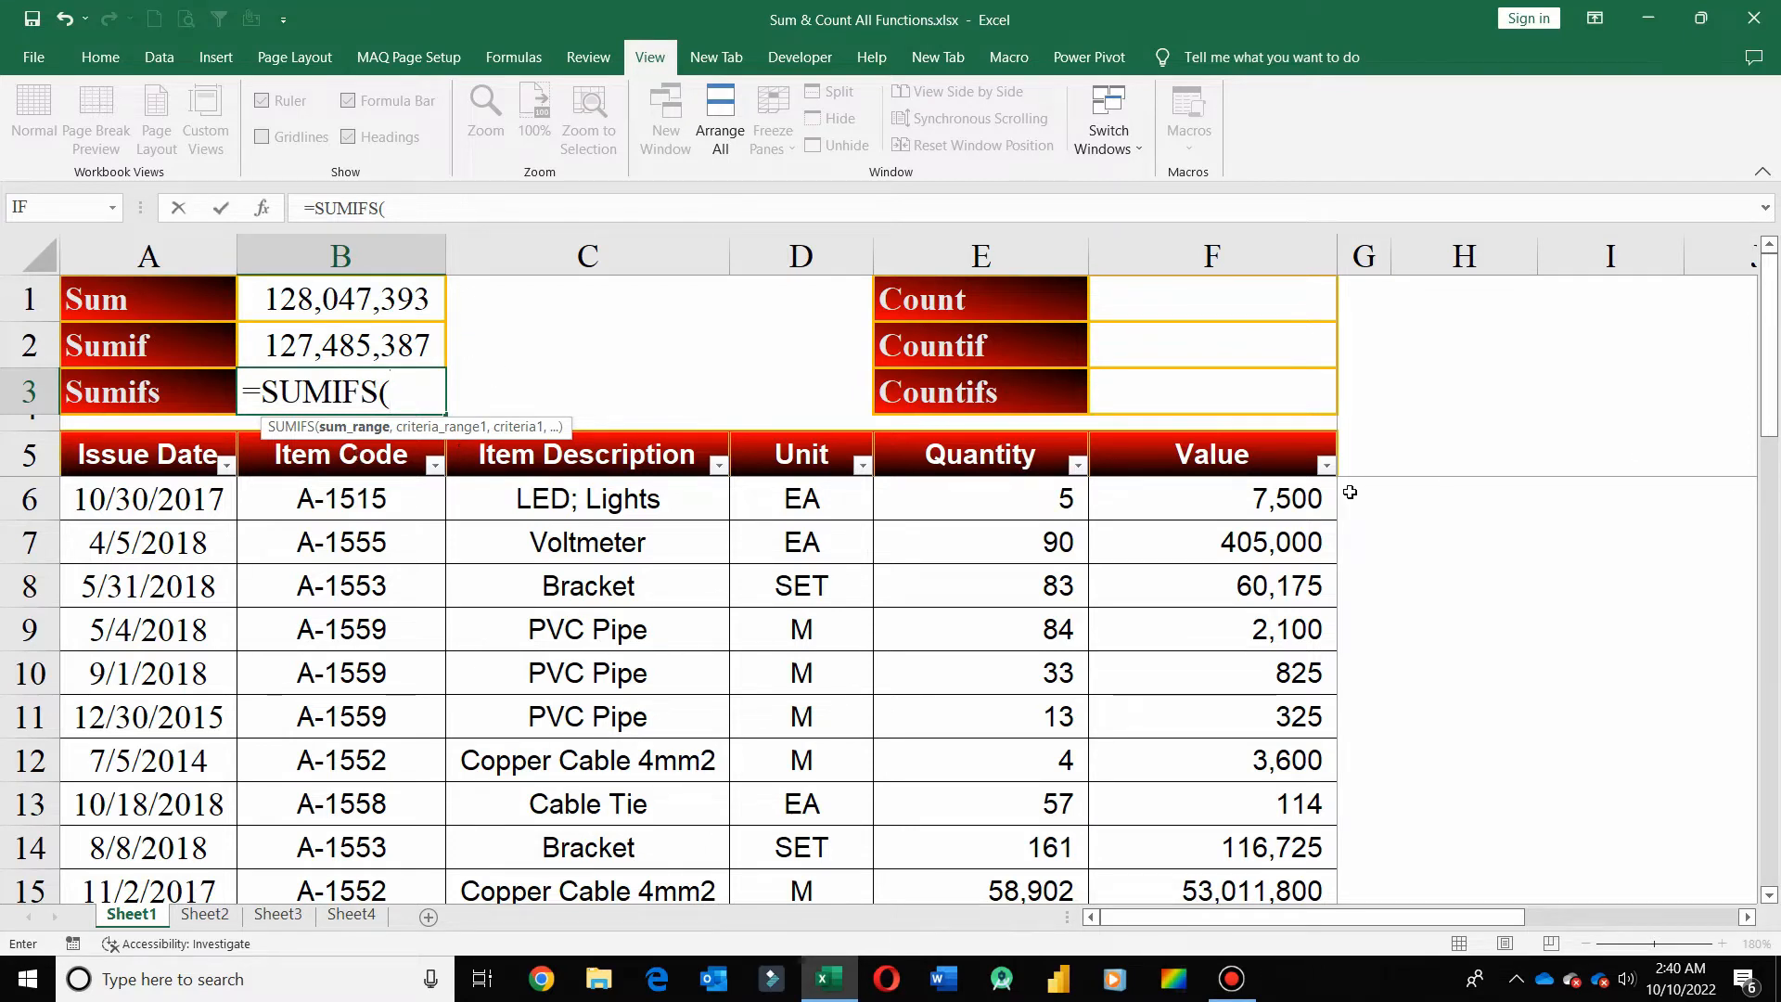
{"action": "left_click", "coordinate": [1216, 470]}
{"action": "key", "text": "Down"}
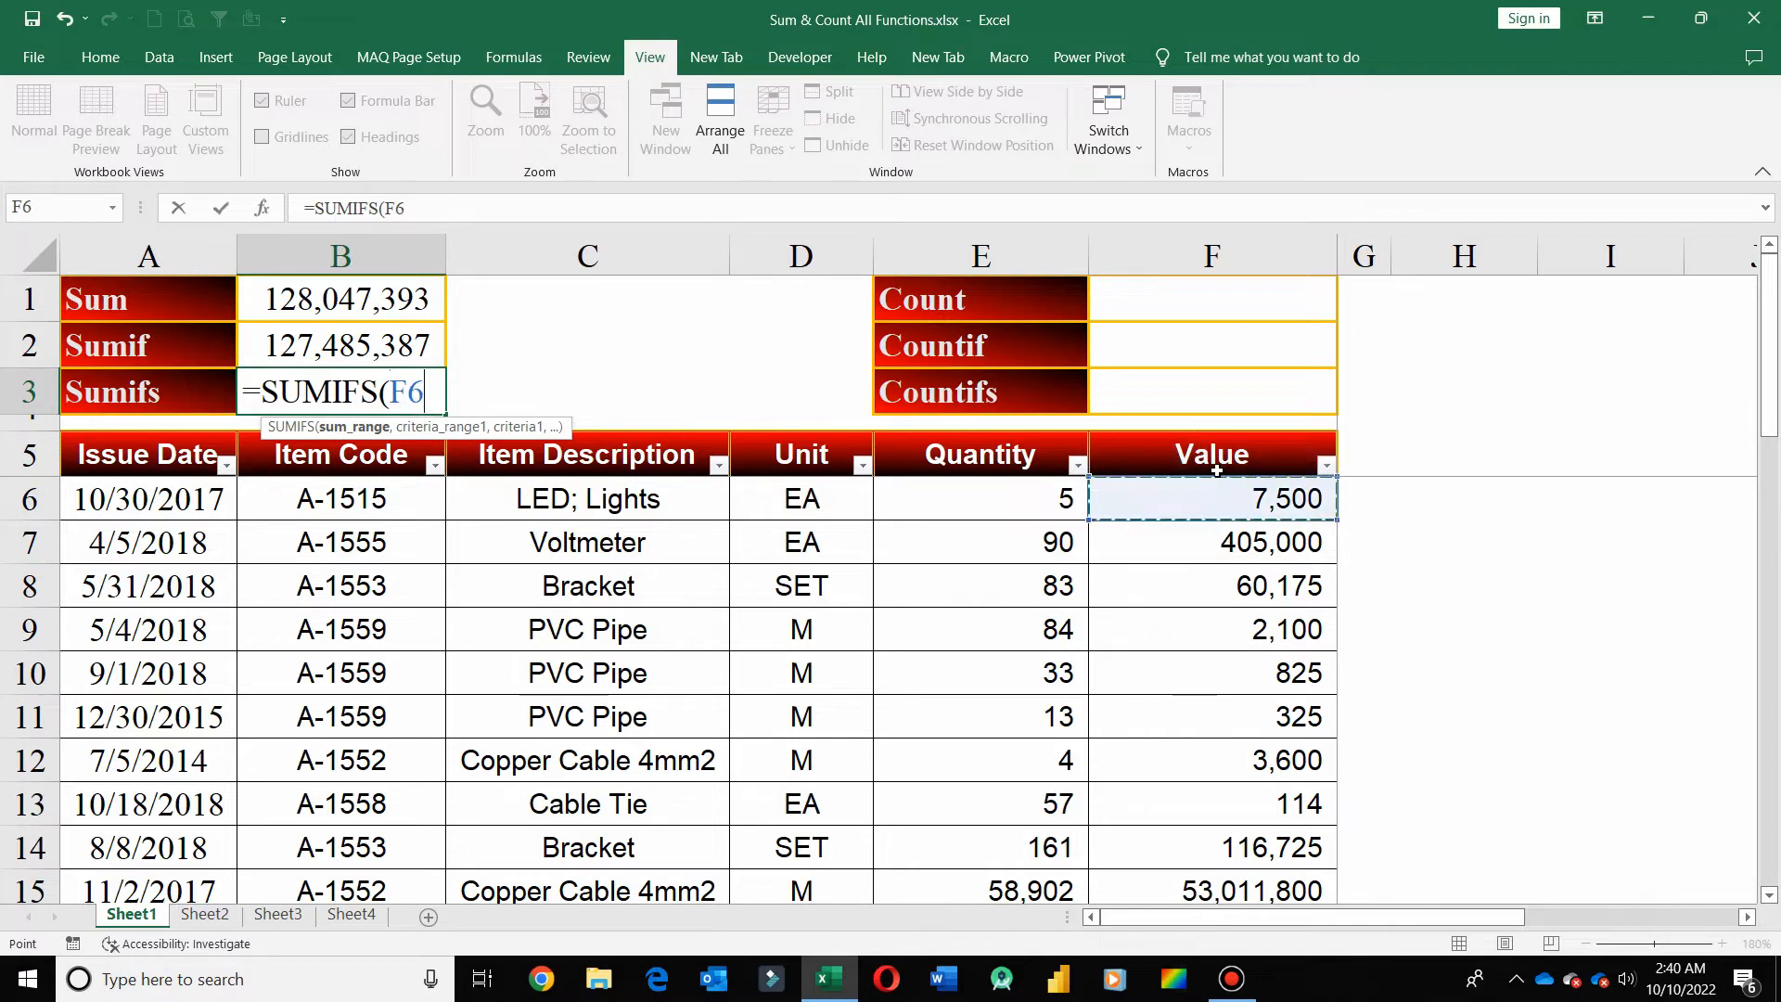
{"action": "key", "text": "ctrl+shift+Down"}
{"action": "type", "text": ","}
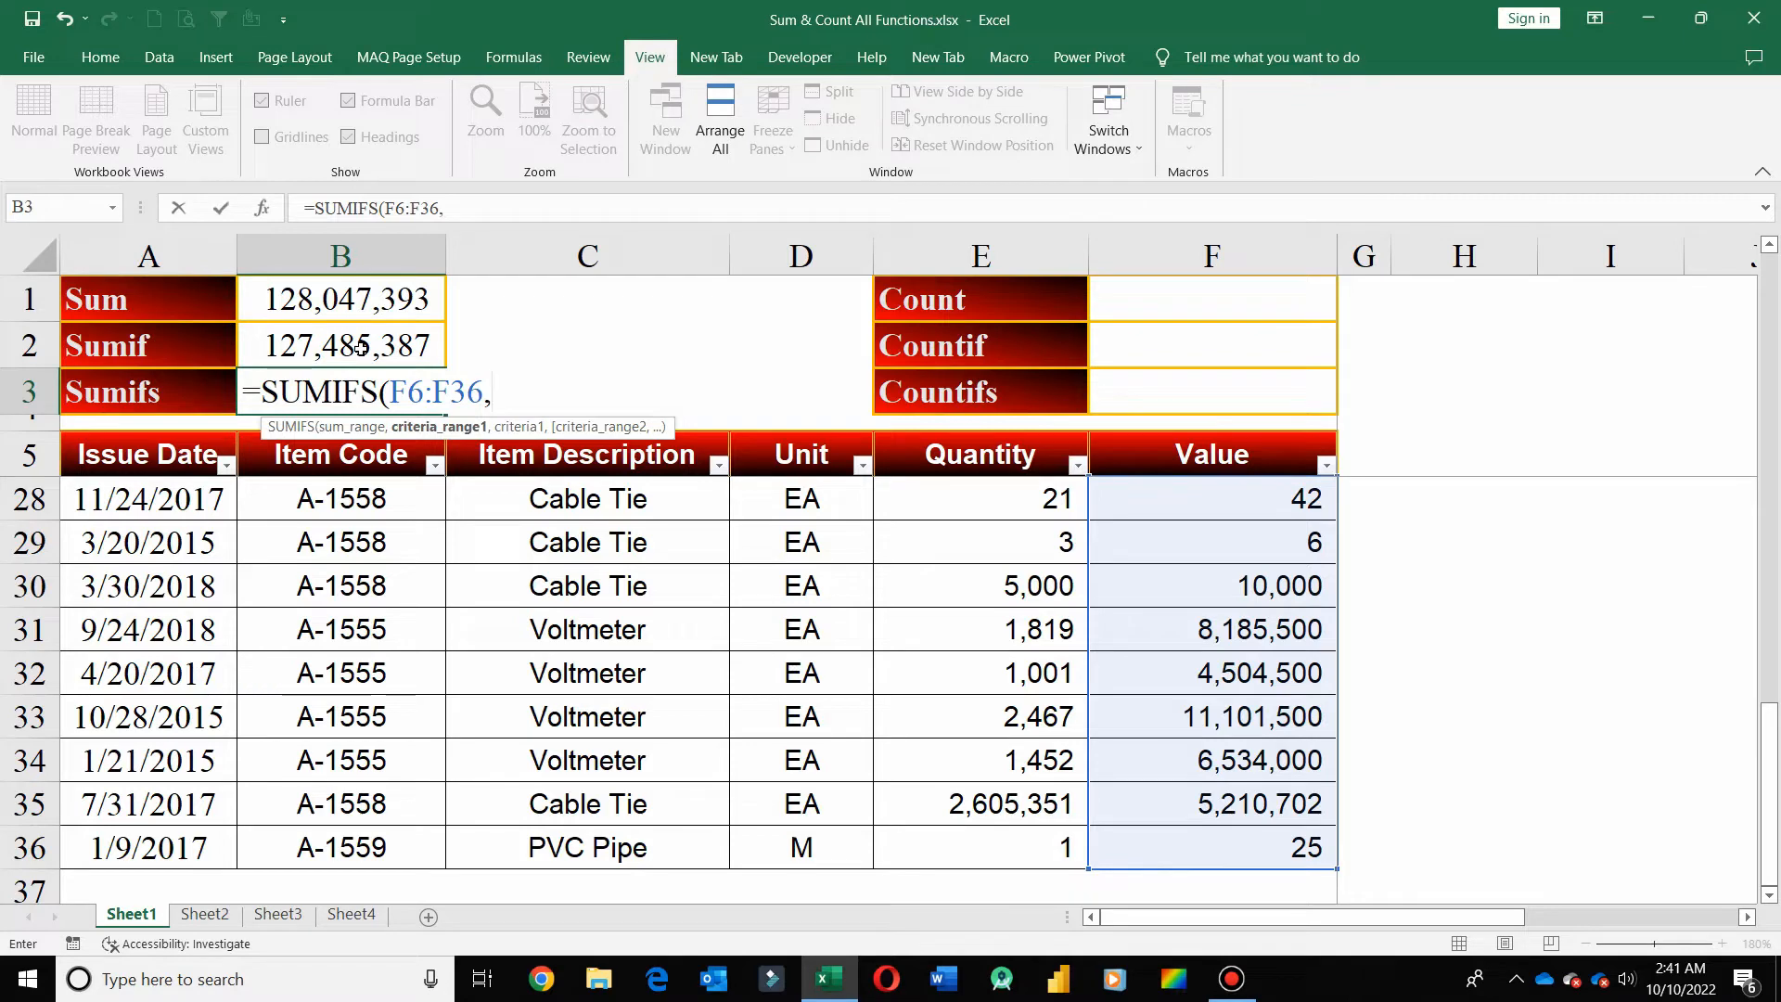
Complete the B3 SUMIFS with criteria range E6:E36 and criterion ">100", and compare it with the SUMIF in B2
{"action": "left_click", "coordinate": [995, 466]}
{"action": "key", "text": "Down"}
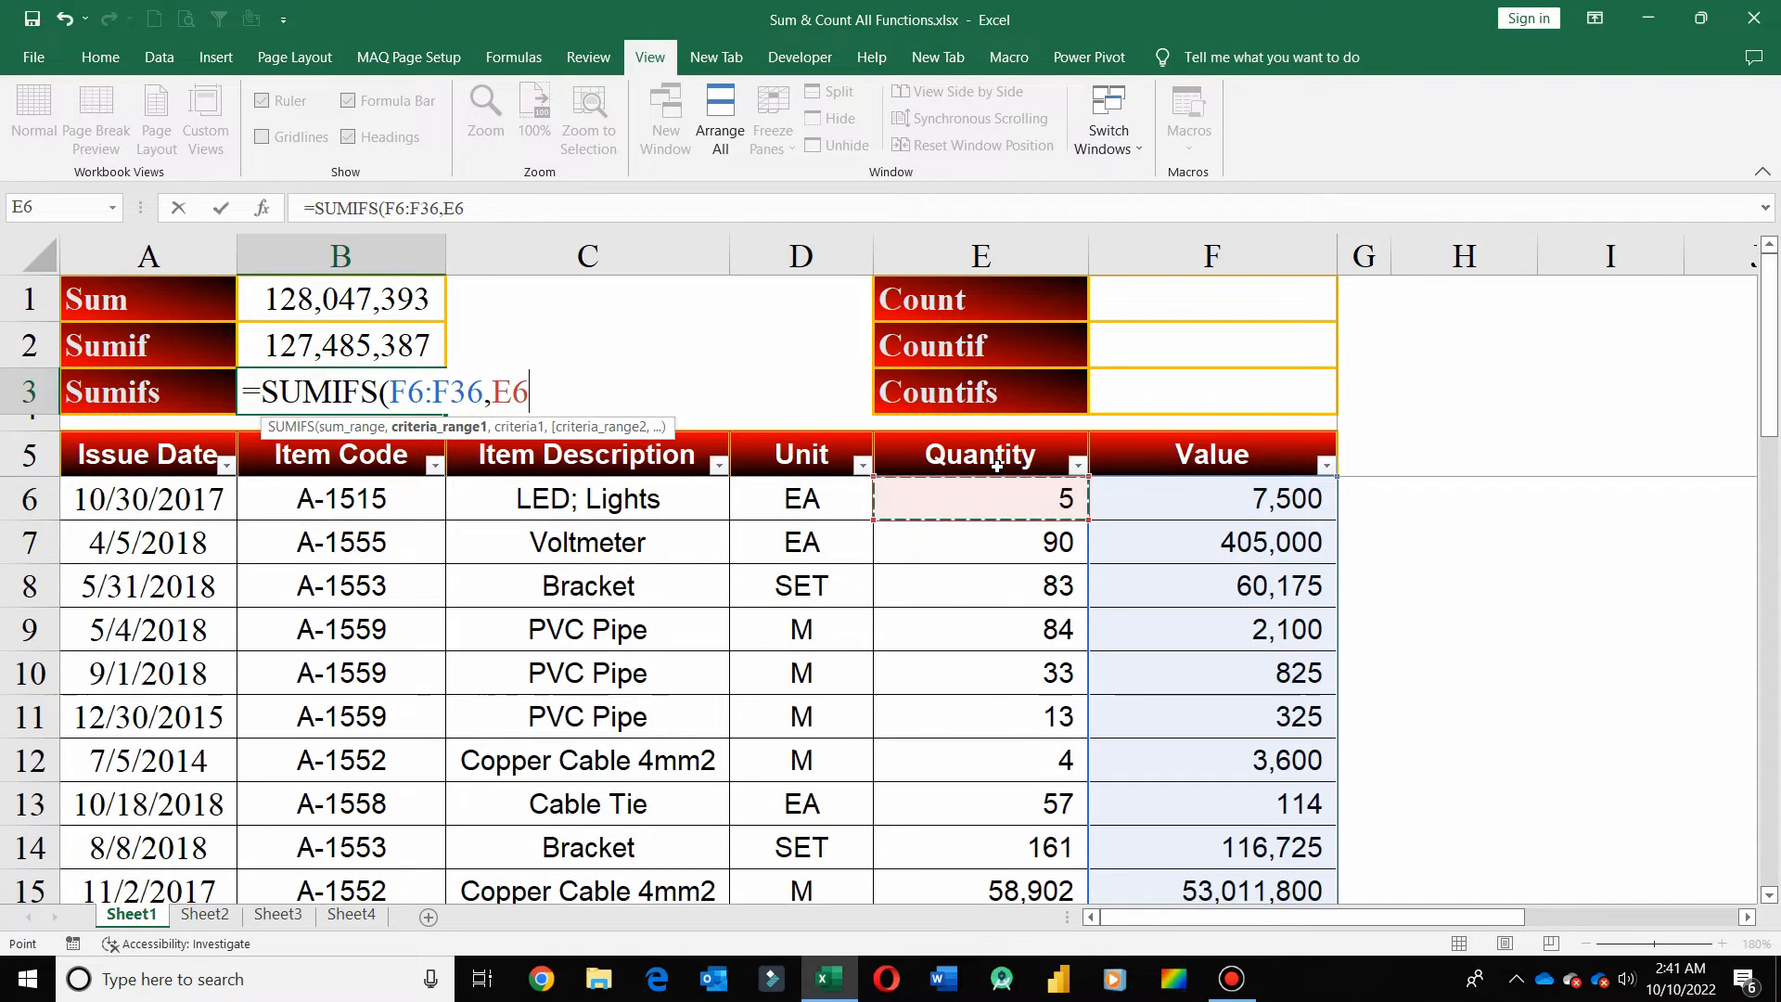
{"action": "key", "text": "ctrl+shift+Down"}
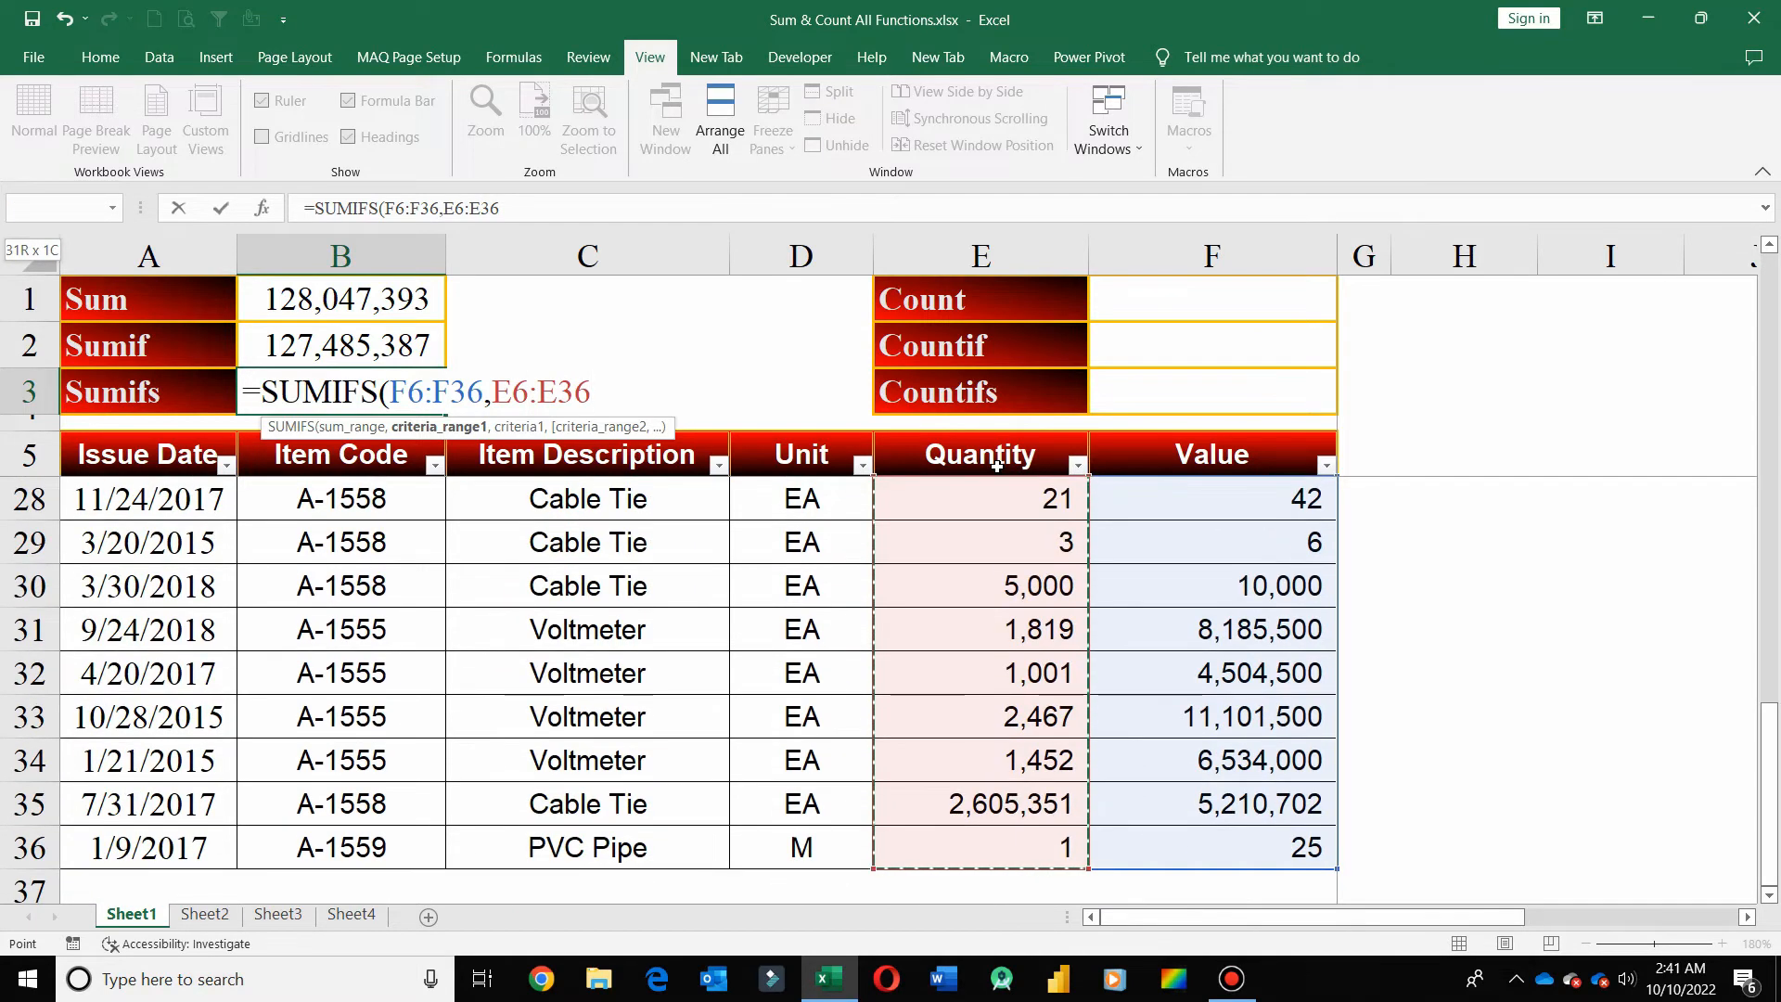
{"action": "type", "text": ","}
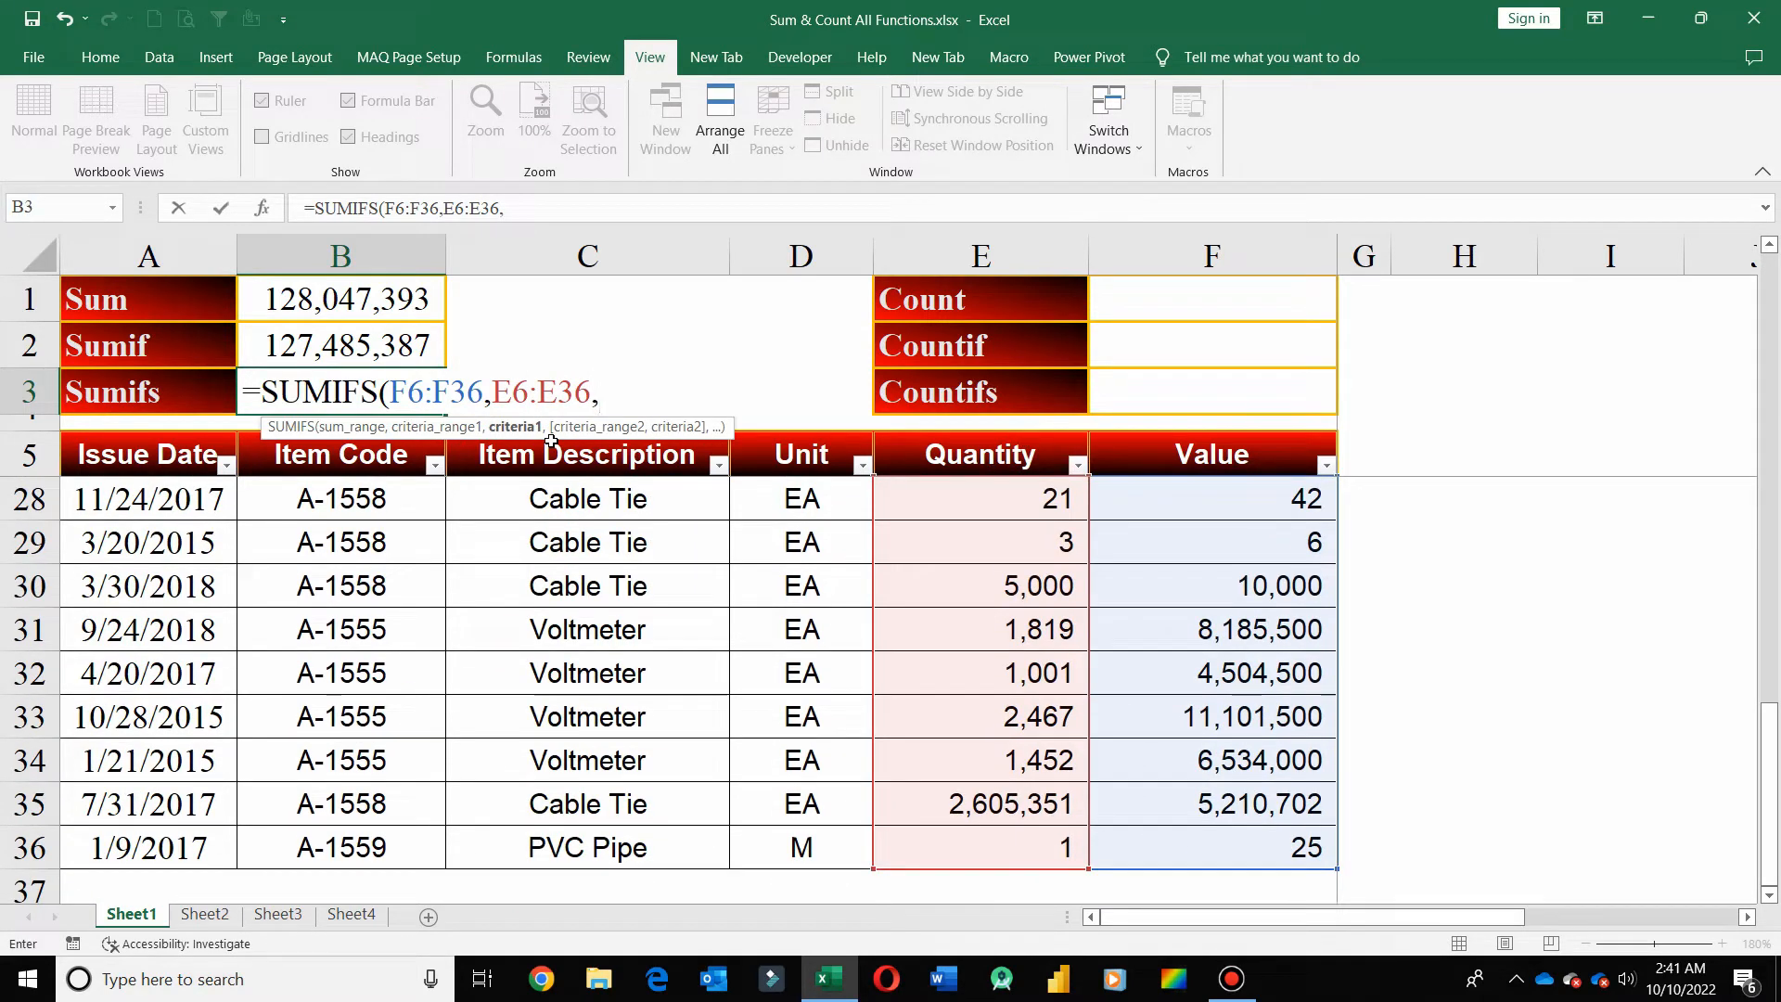
{"action": "type", "text": "\">100"}
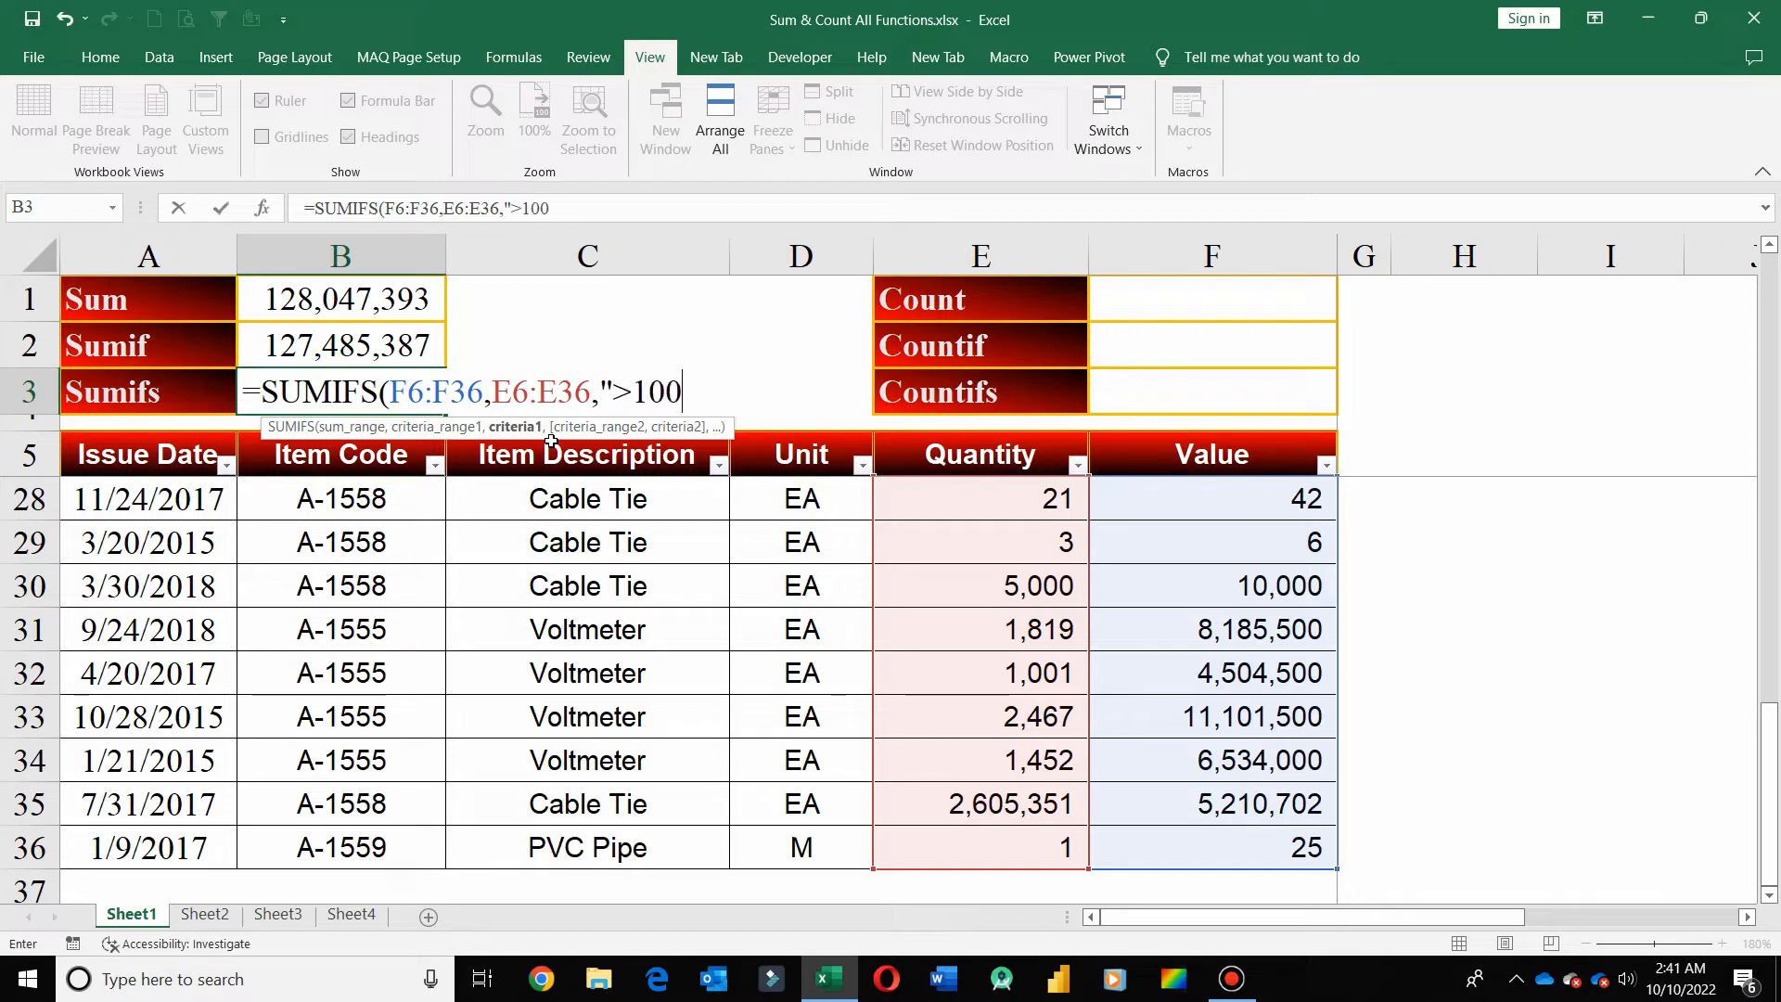
{"action": "type", "text": "\")"}
{"action": "key", "text": "ctrl+Return"}
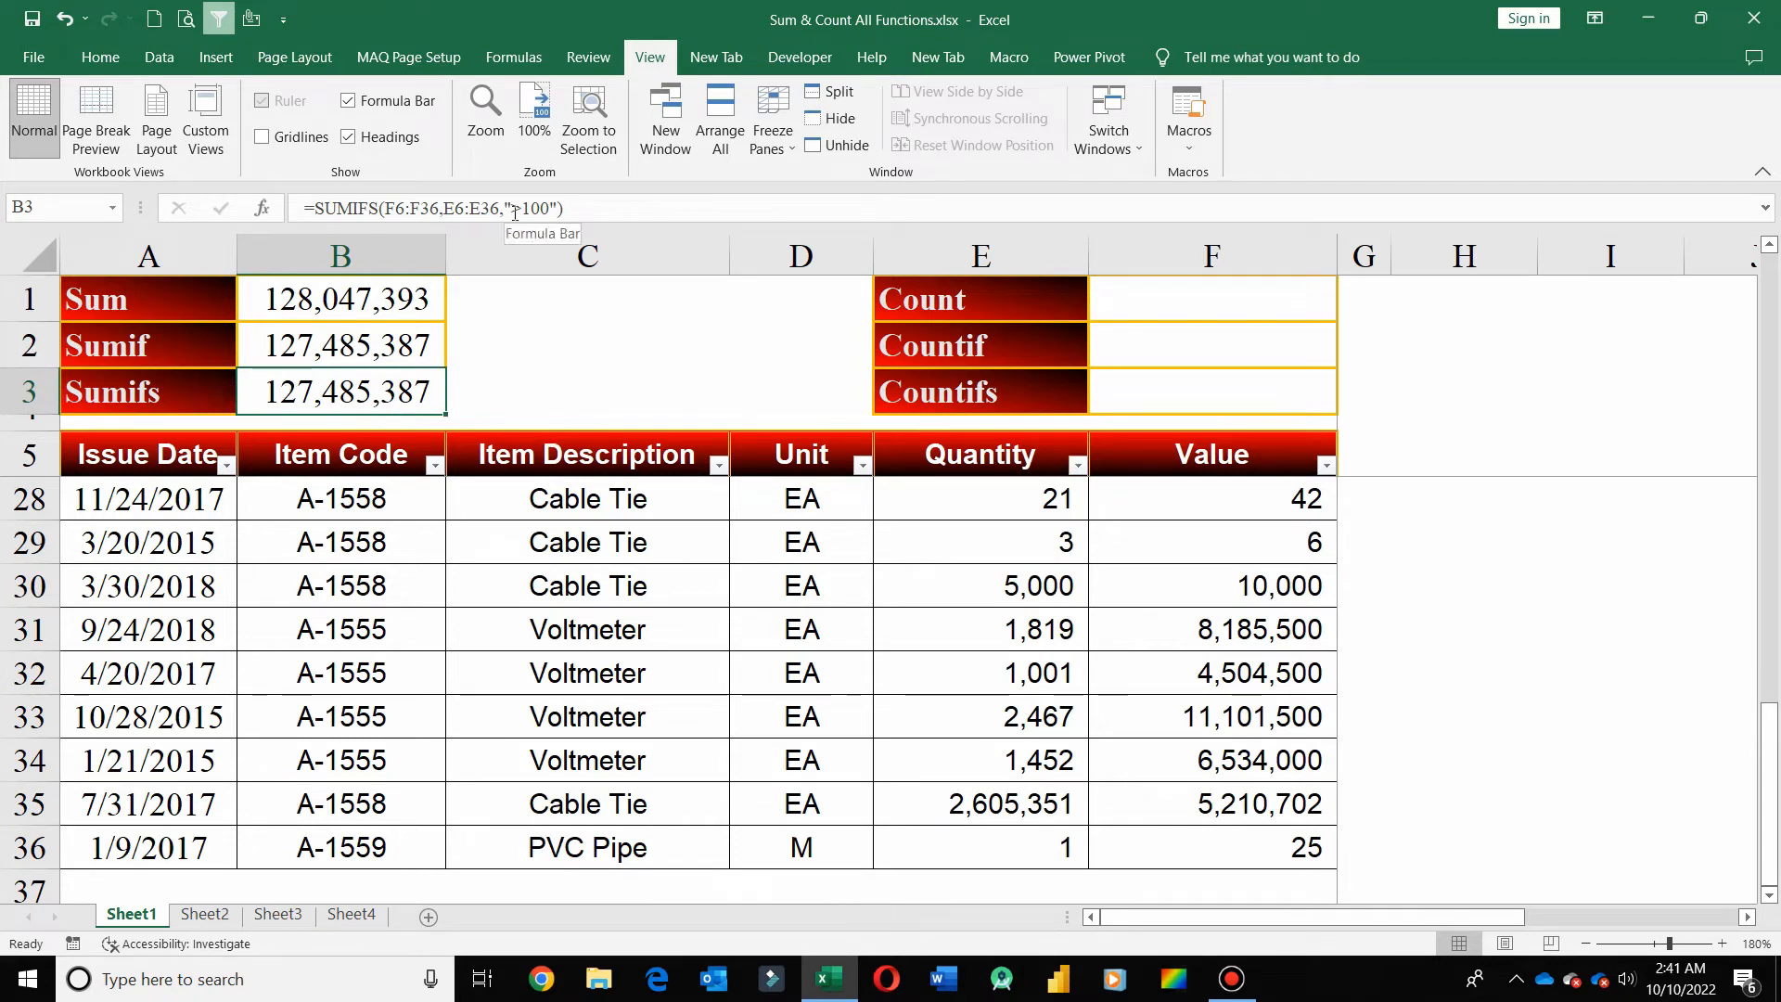
{"action": "left_click", "coordinate": [418, 342]}
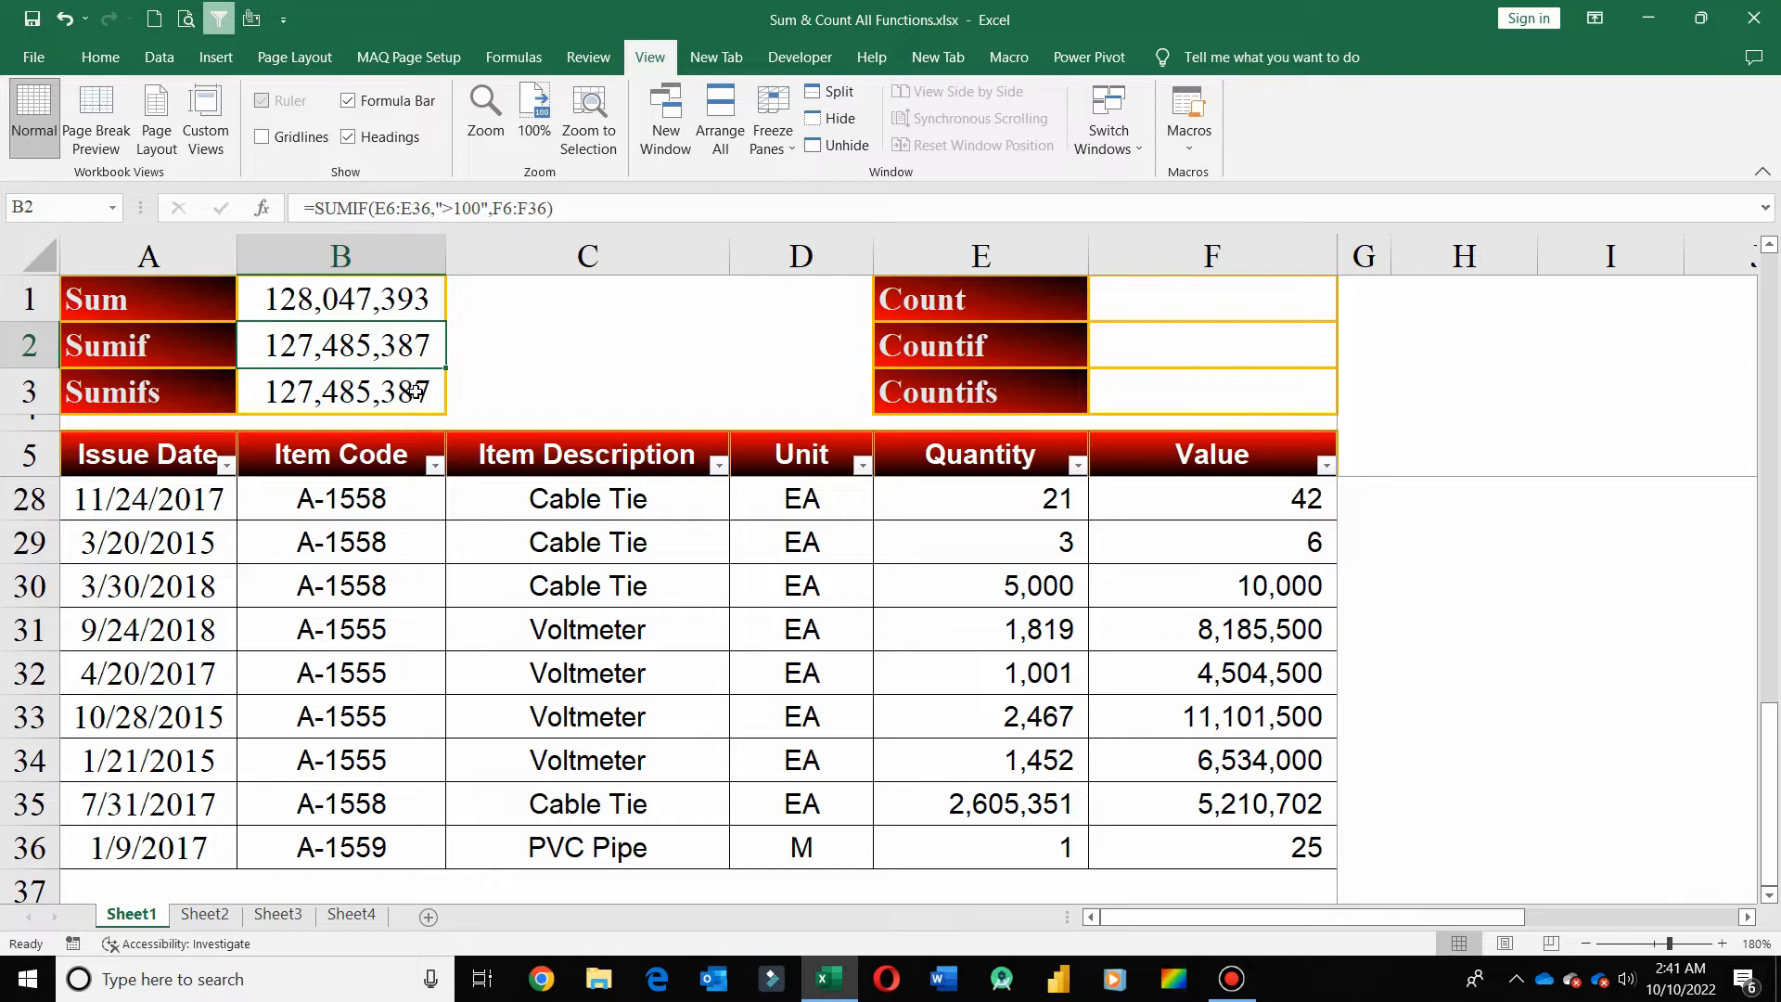
Replace the formula in B3 with a new SUMIFS using the Value cells F6:F36 as the sum range
{"action": "left_click", "coordinate": [416, 391]}
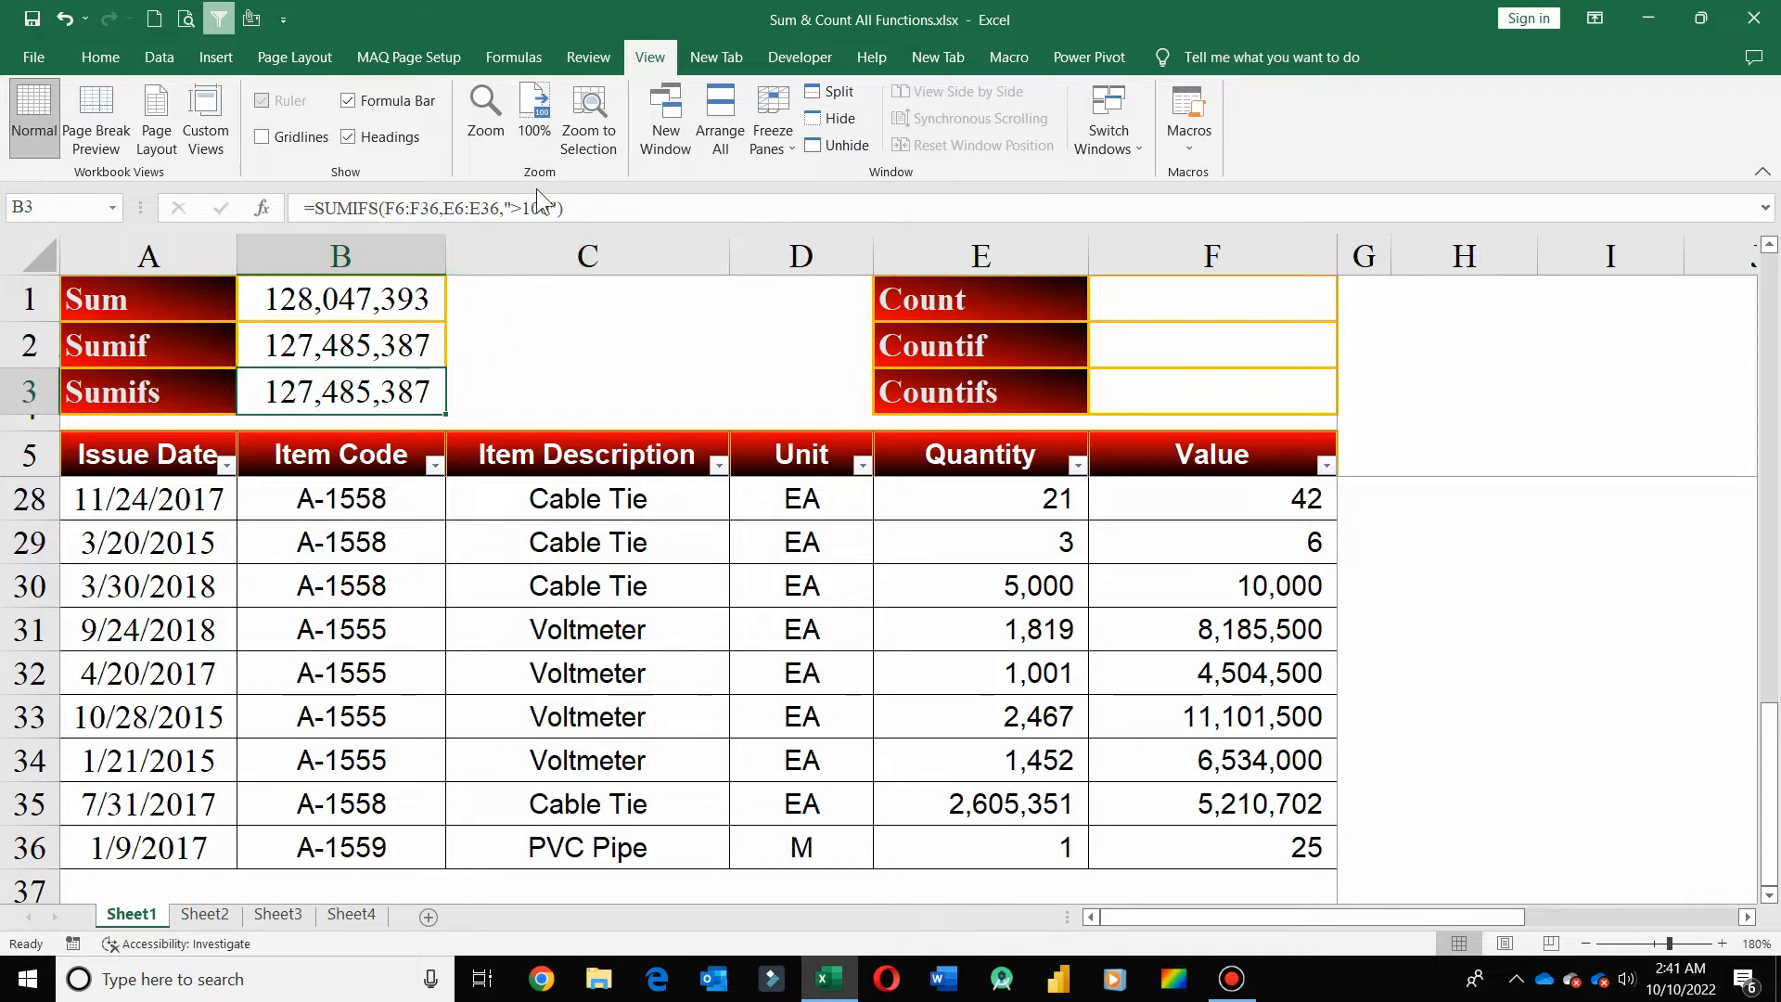
{"action": "type", "text": "=s"}
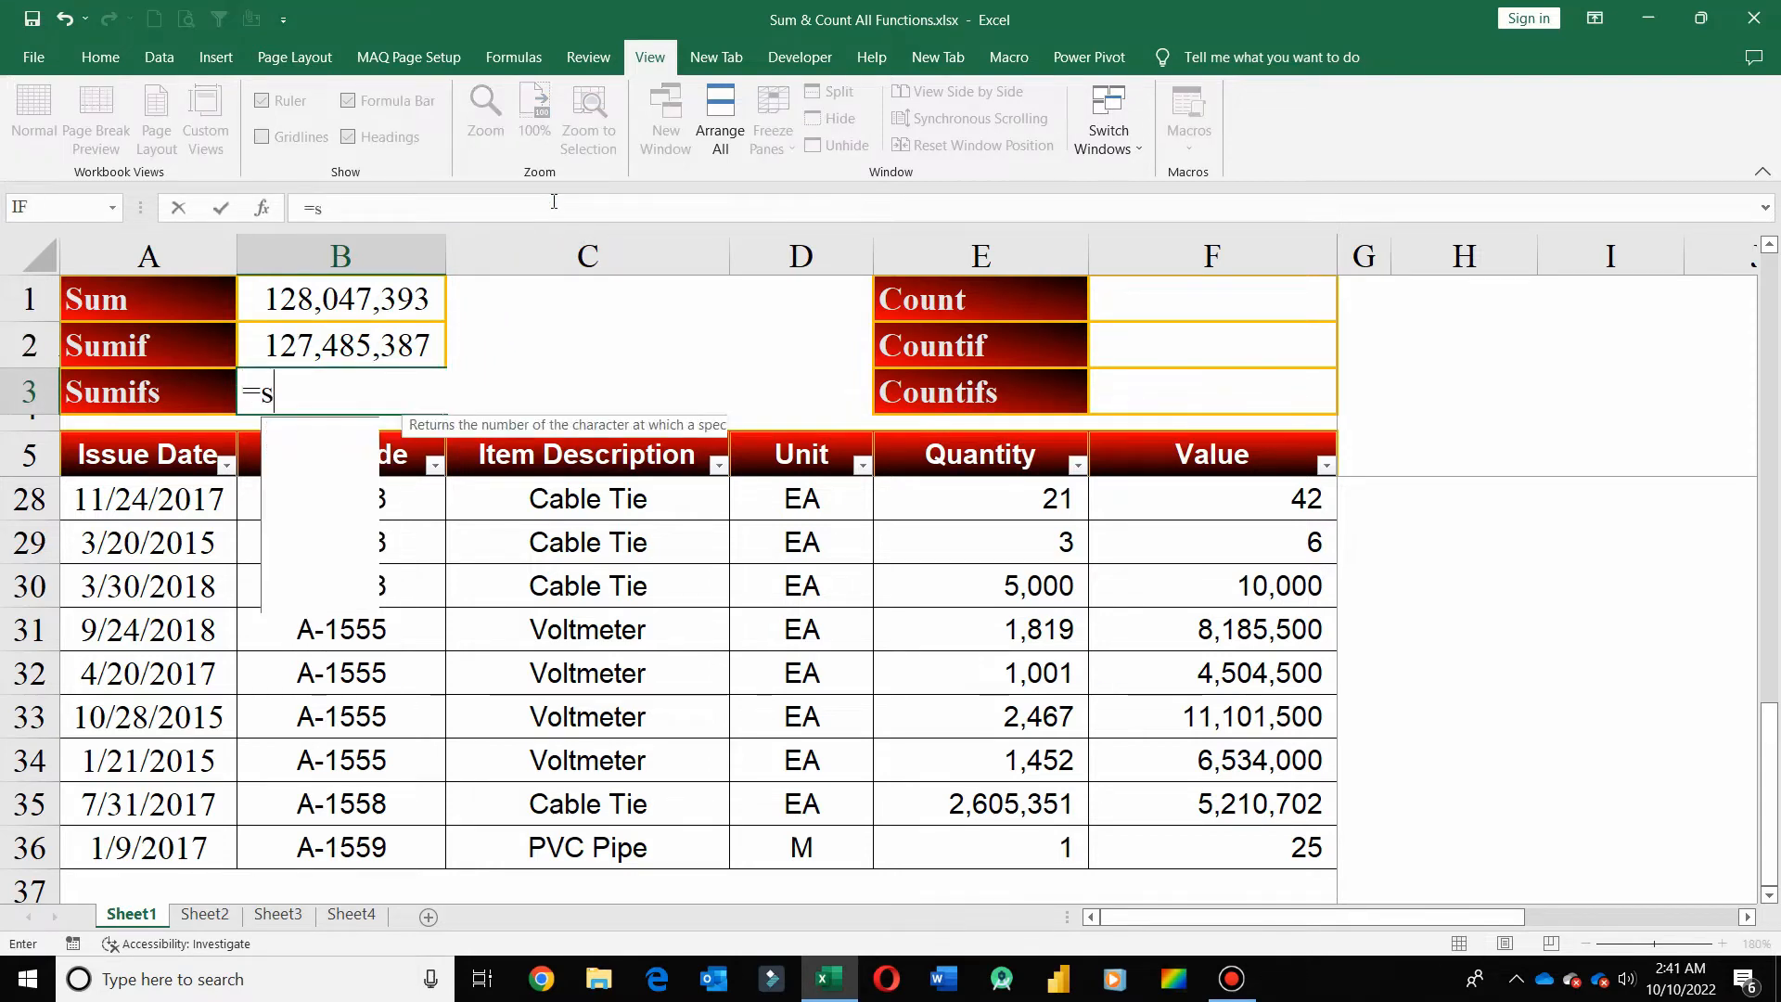
{"action": "type", "text": "umif"}
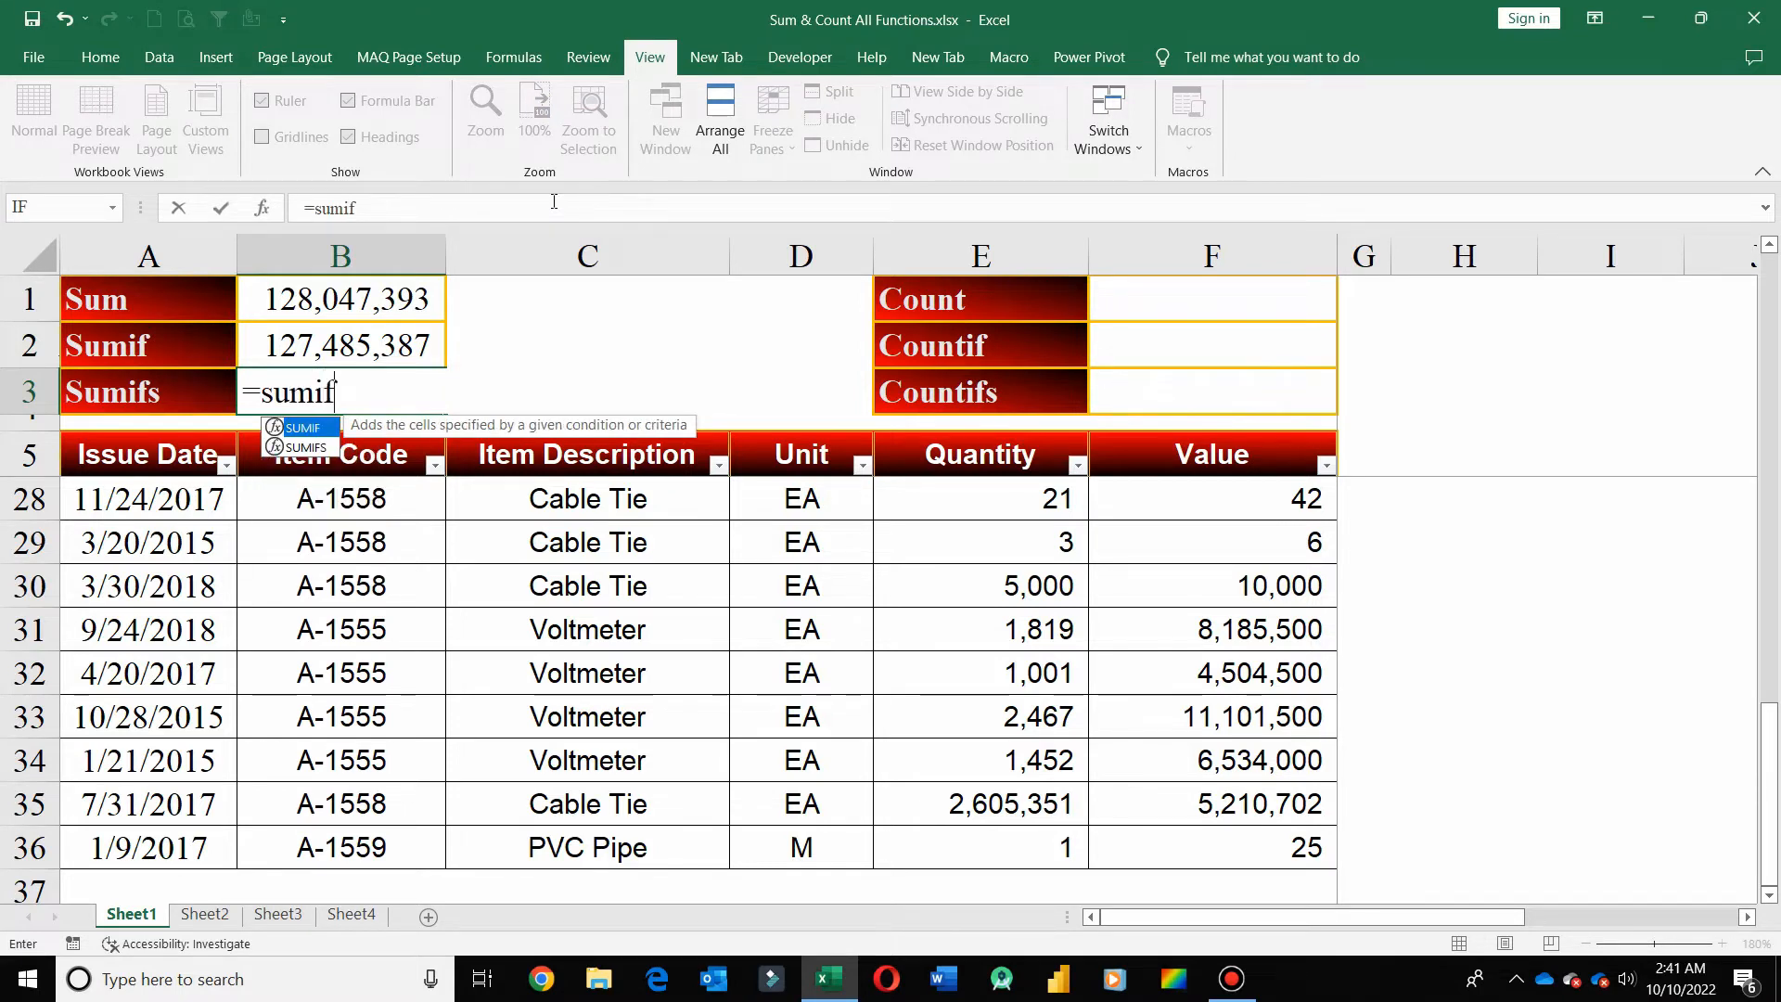
{"action": "key", "text": "Tab"}
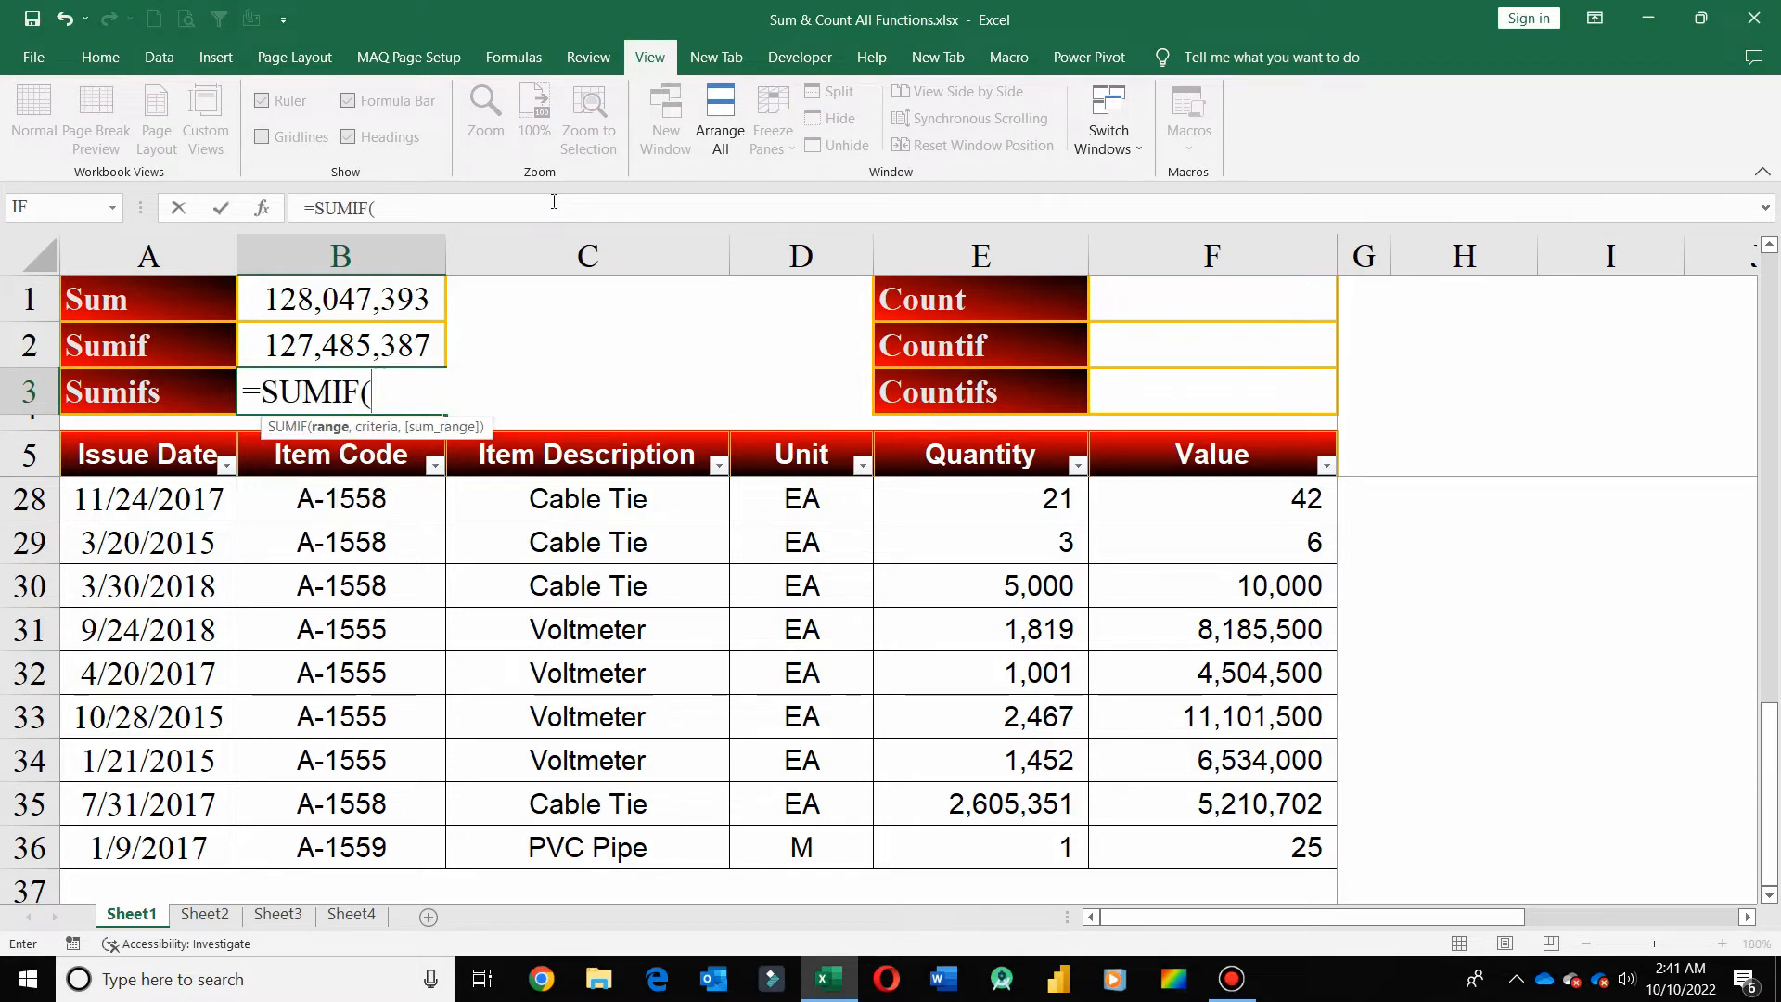
{"action": "key", "text": "BackSpace"}
{"action": "key", "text": "Down"}
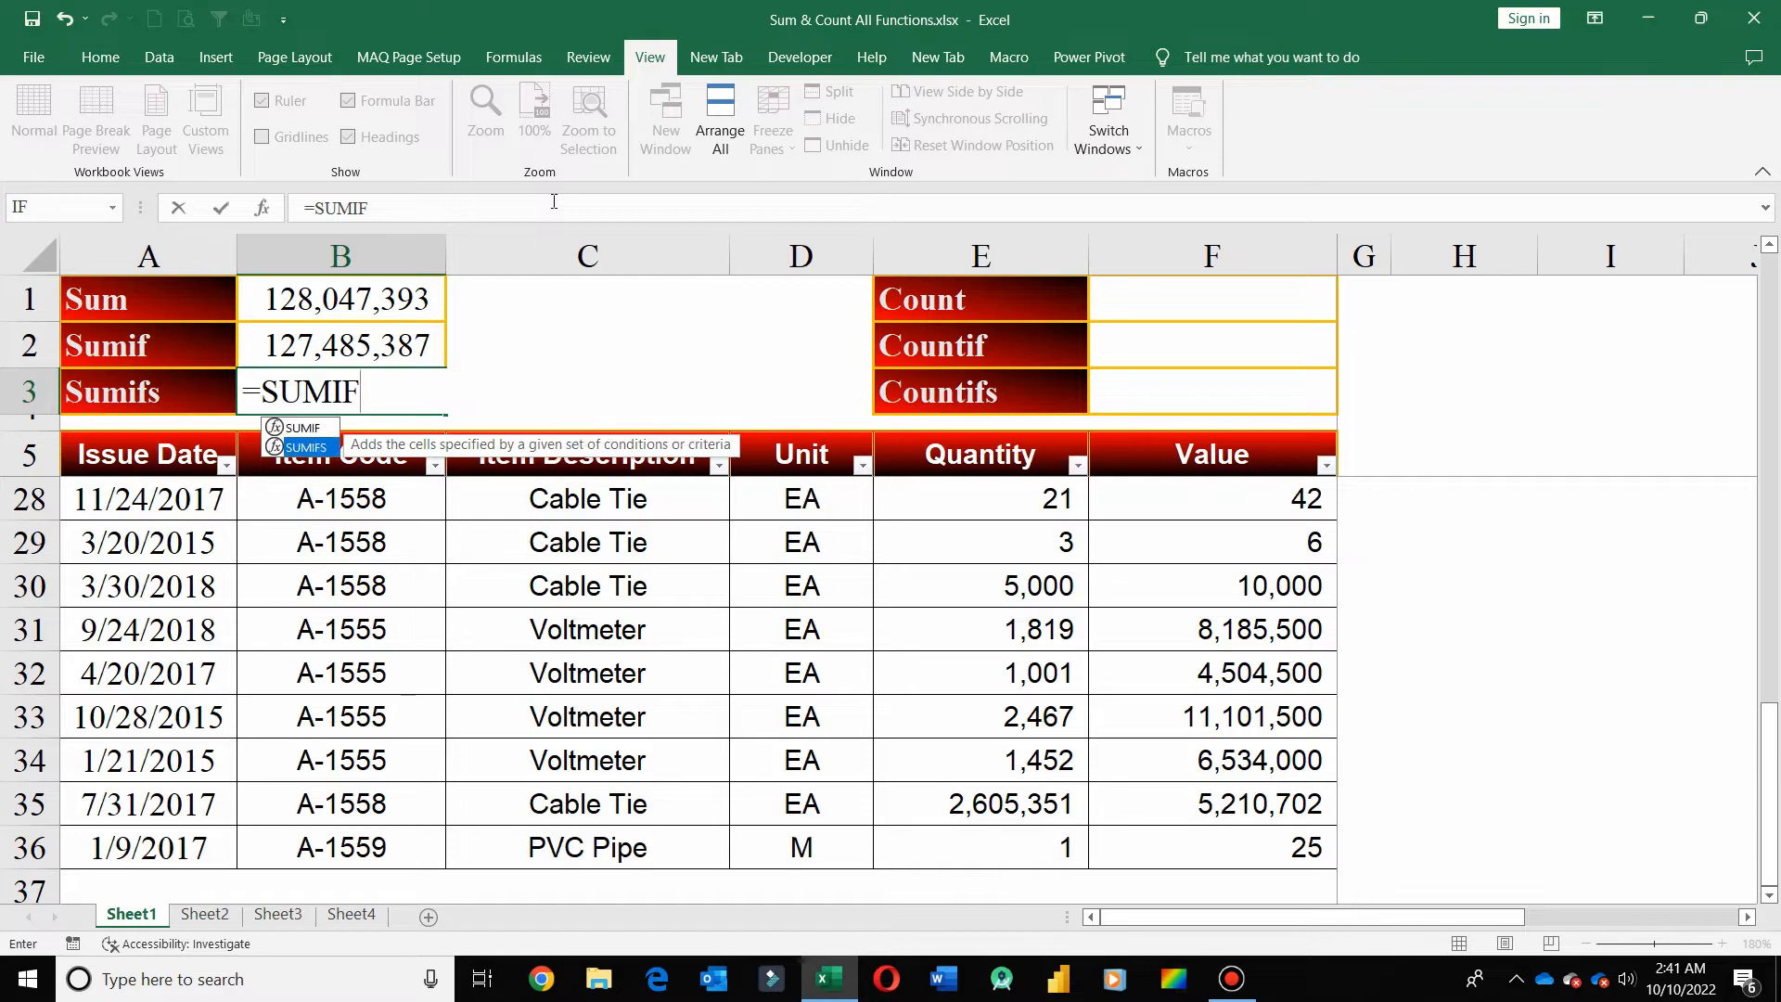
{"action": "key", "text": "Tab"}
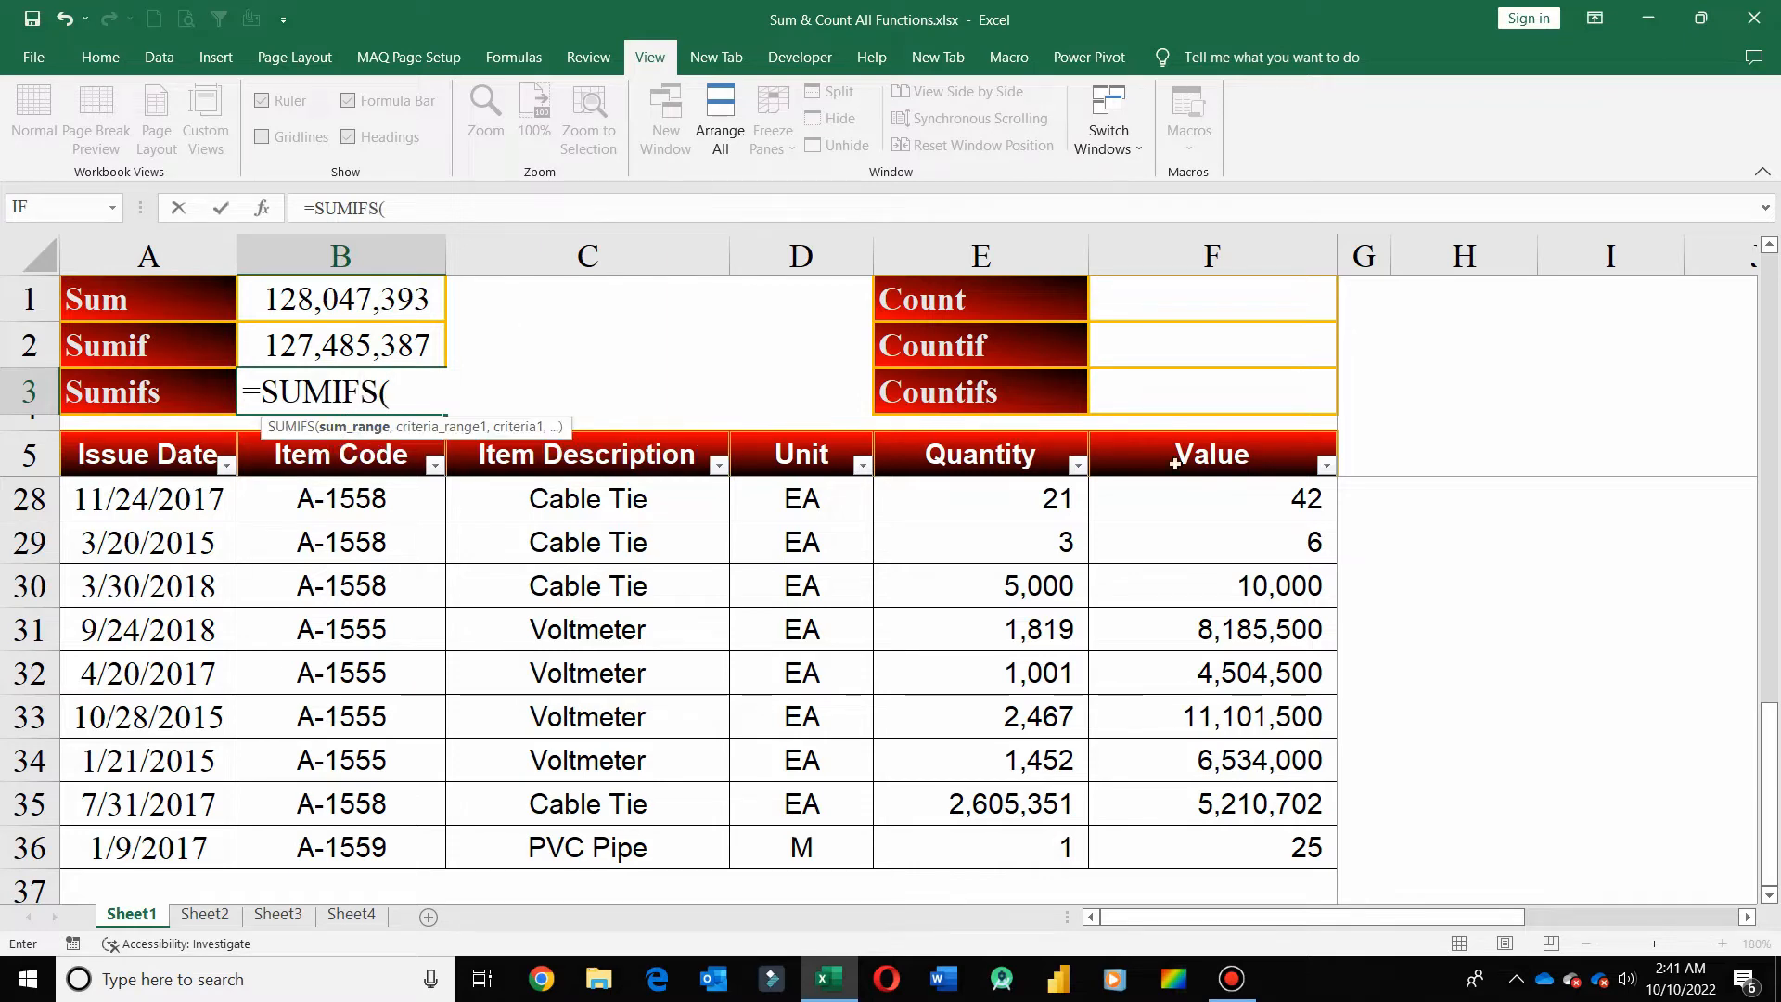
{"action": "left_click", "coordinate": [1207, 443]}
{"action": "key", "text": "Down"}
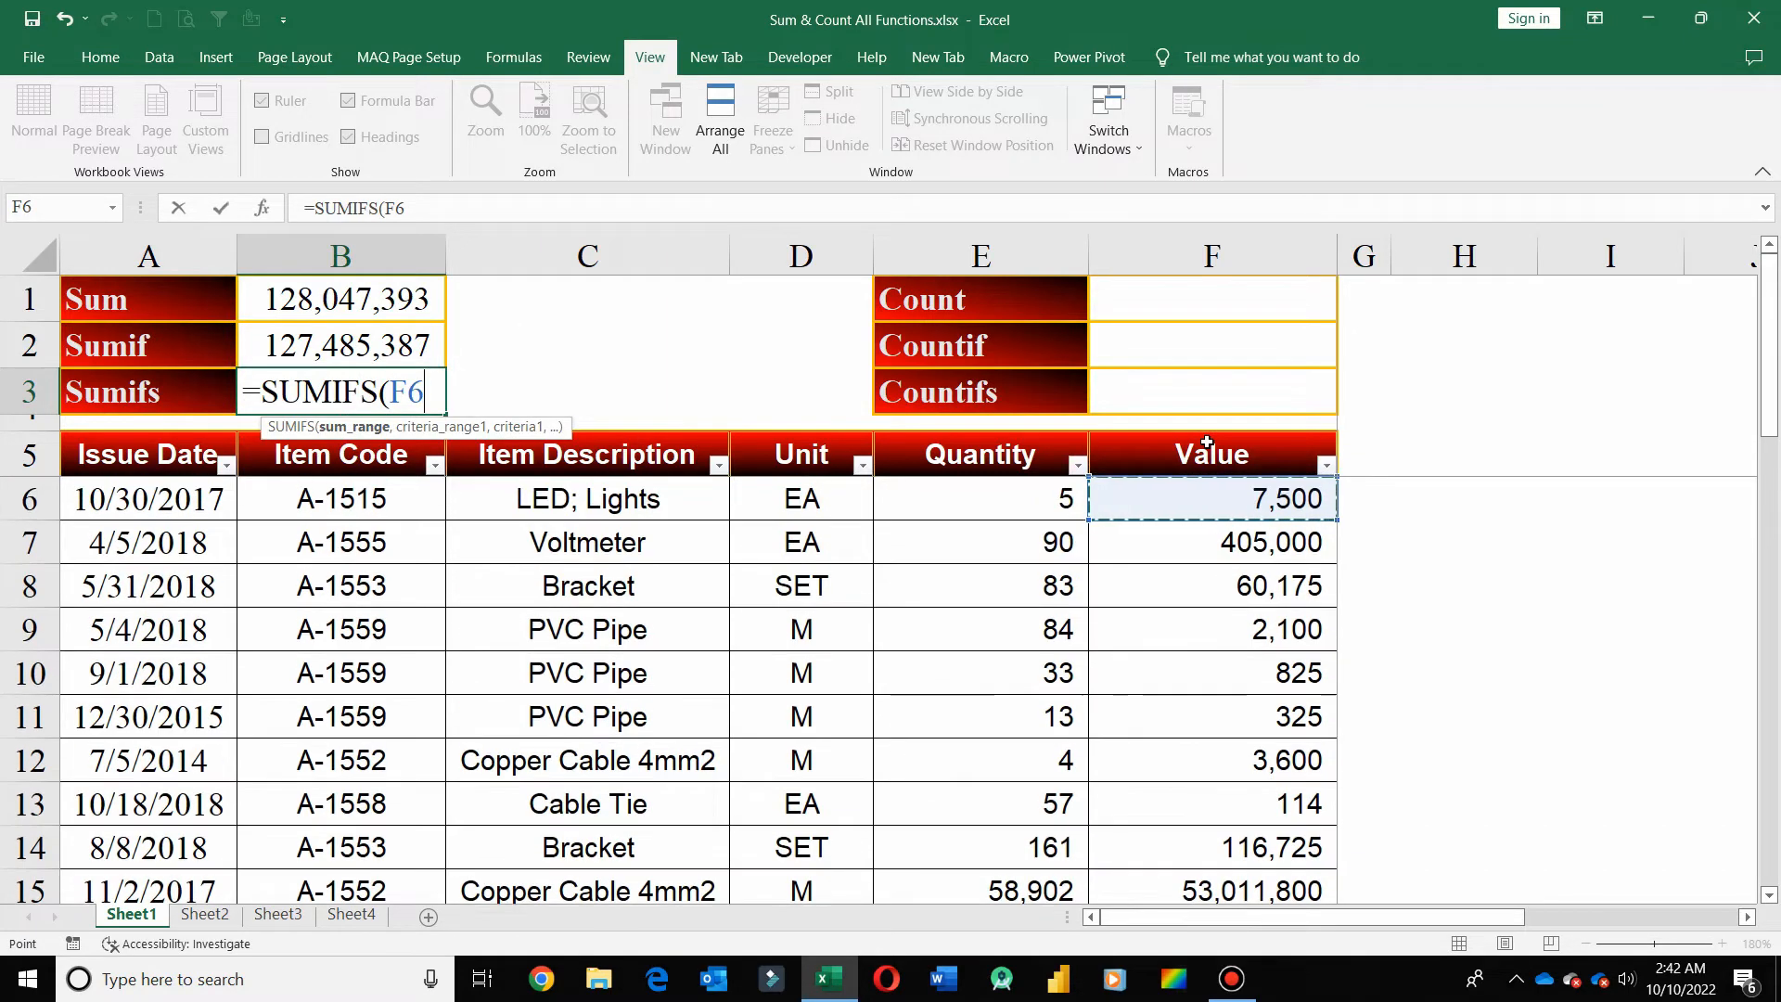
{"action": "key", "text": "ctrl+shift+Down"}
{"action": "type", "text": ","}
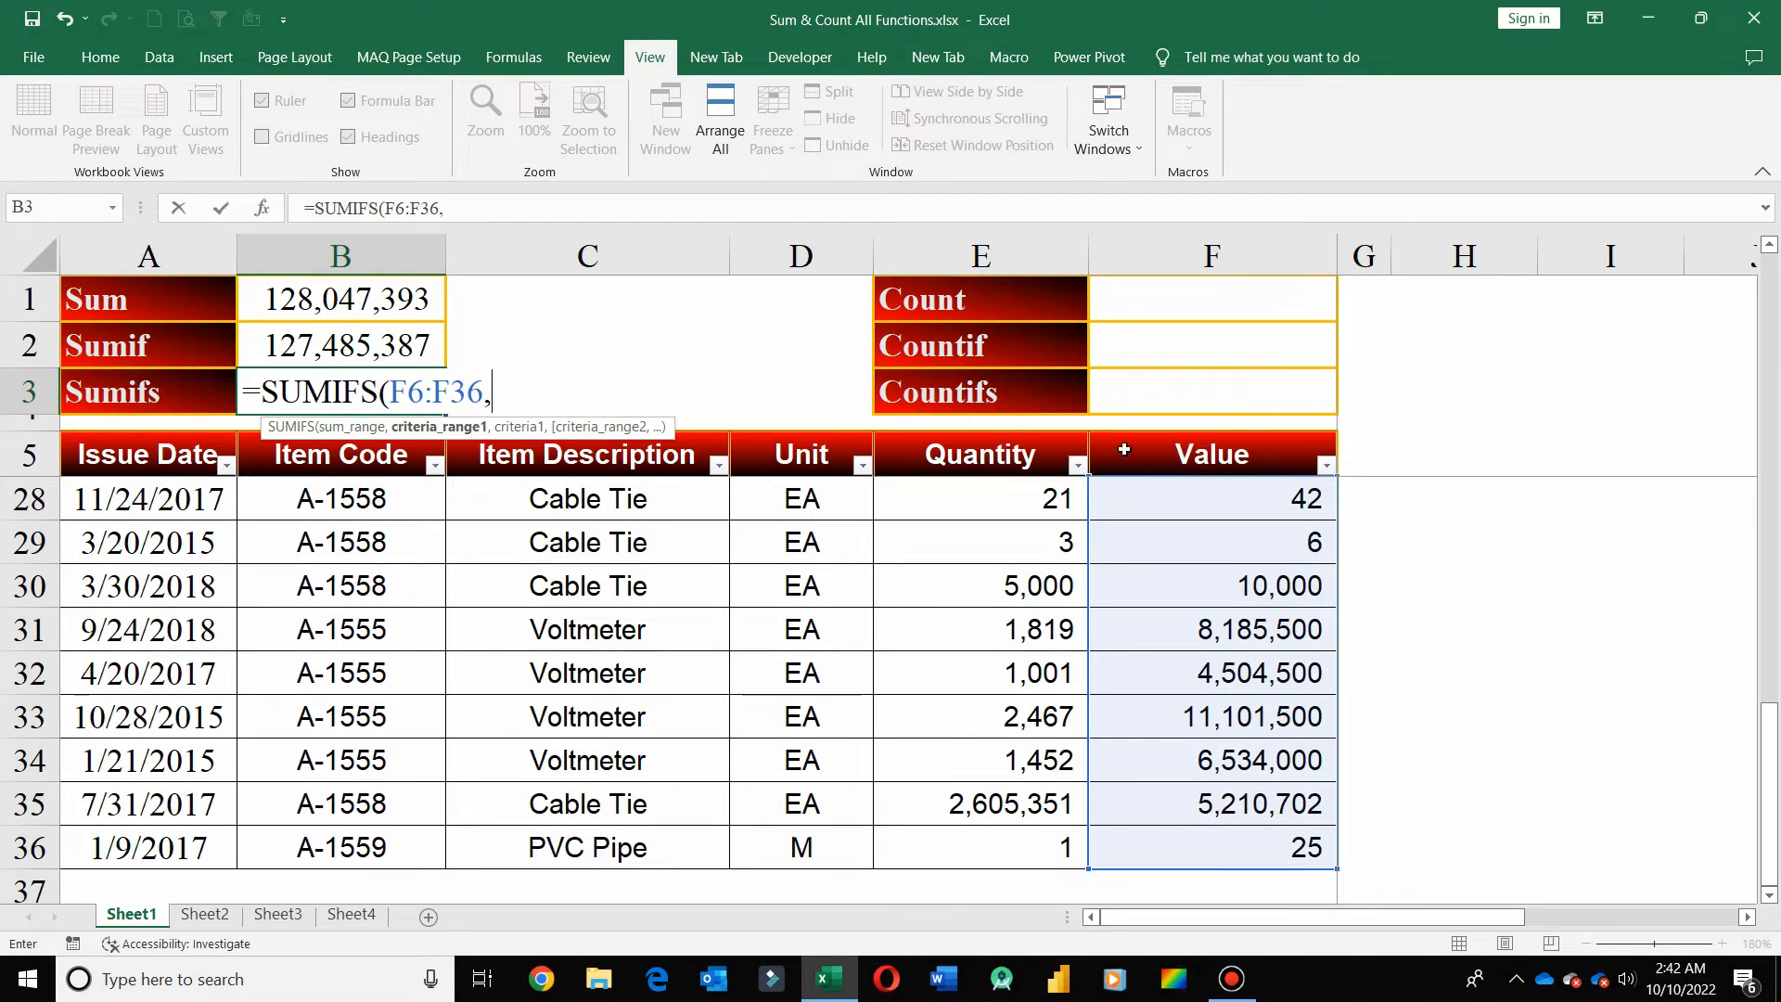
Add the Item Description cells C6:C36 as the first criteria range with the criterion "bracket"
{"action": "left_click", "coordinate": [577, 466]}
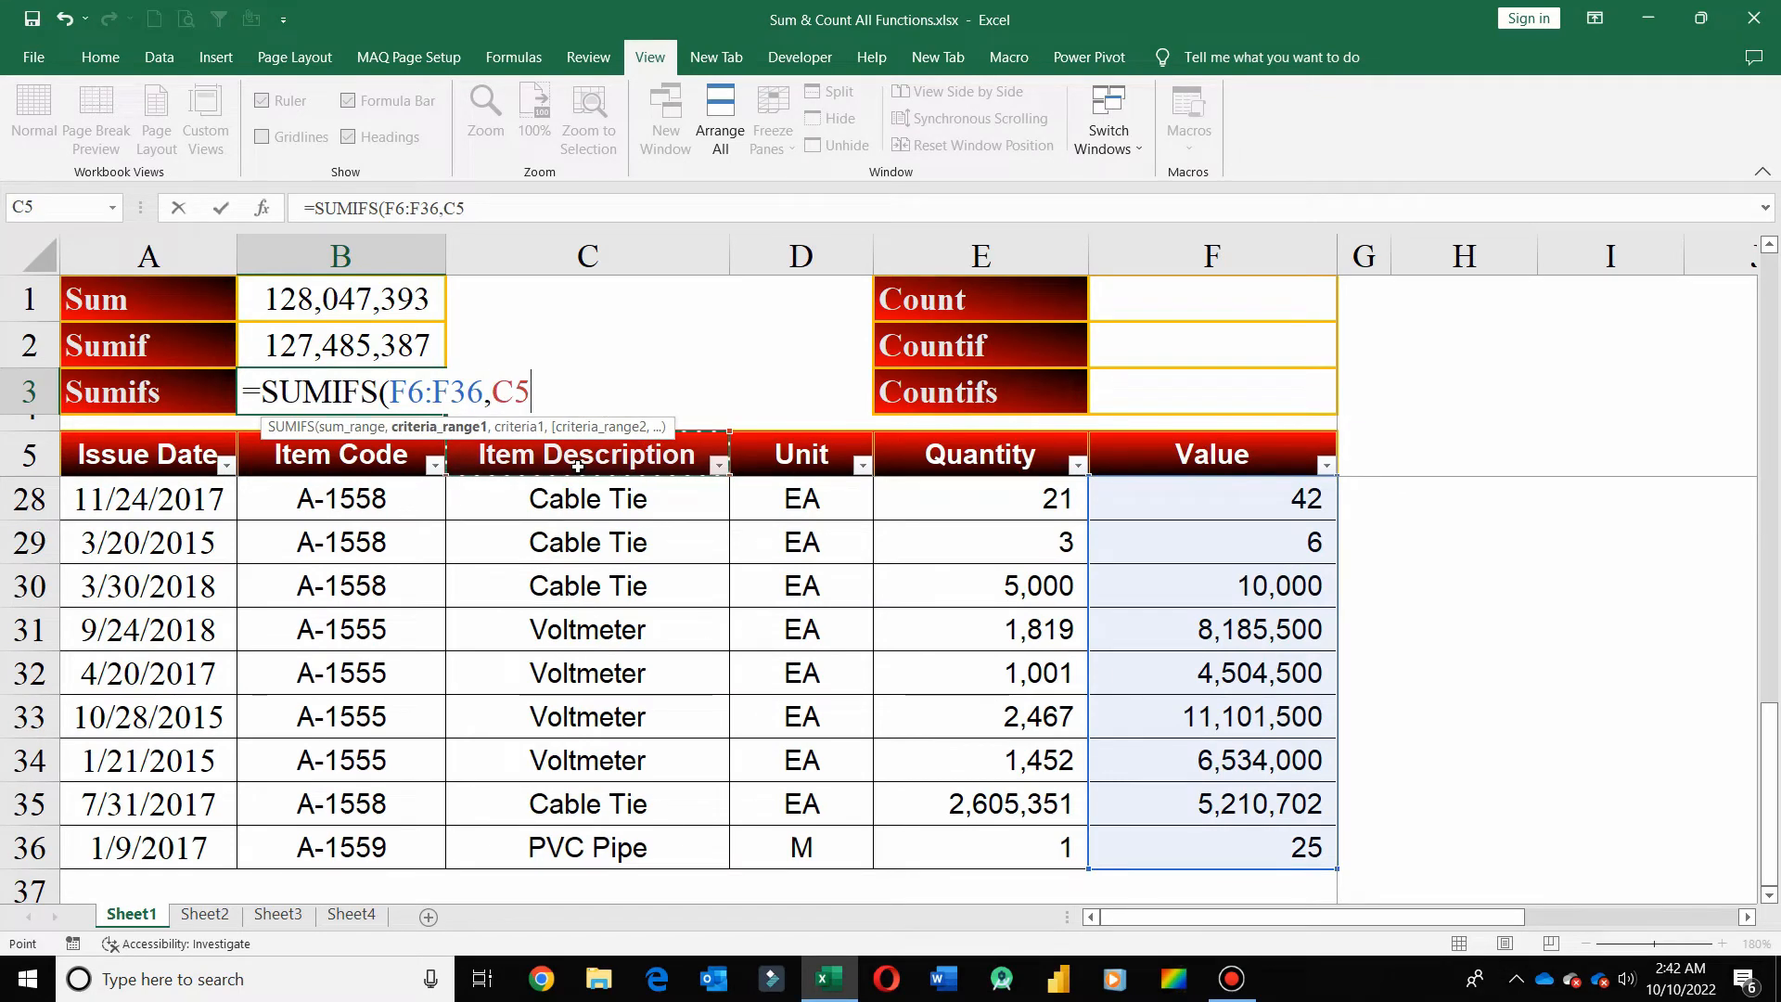
{"action": "key", "text": "Down"}
{"action": "key", "text": "ctrl+shift+Down"}
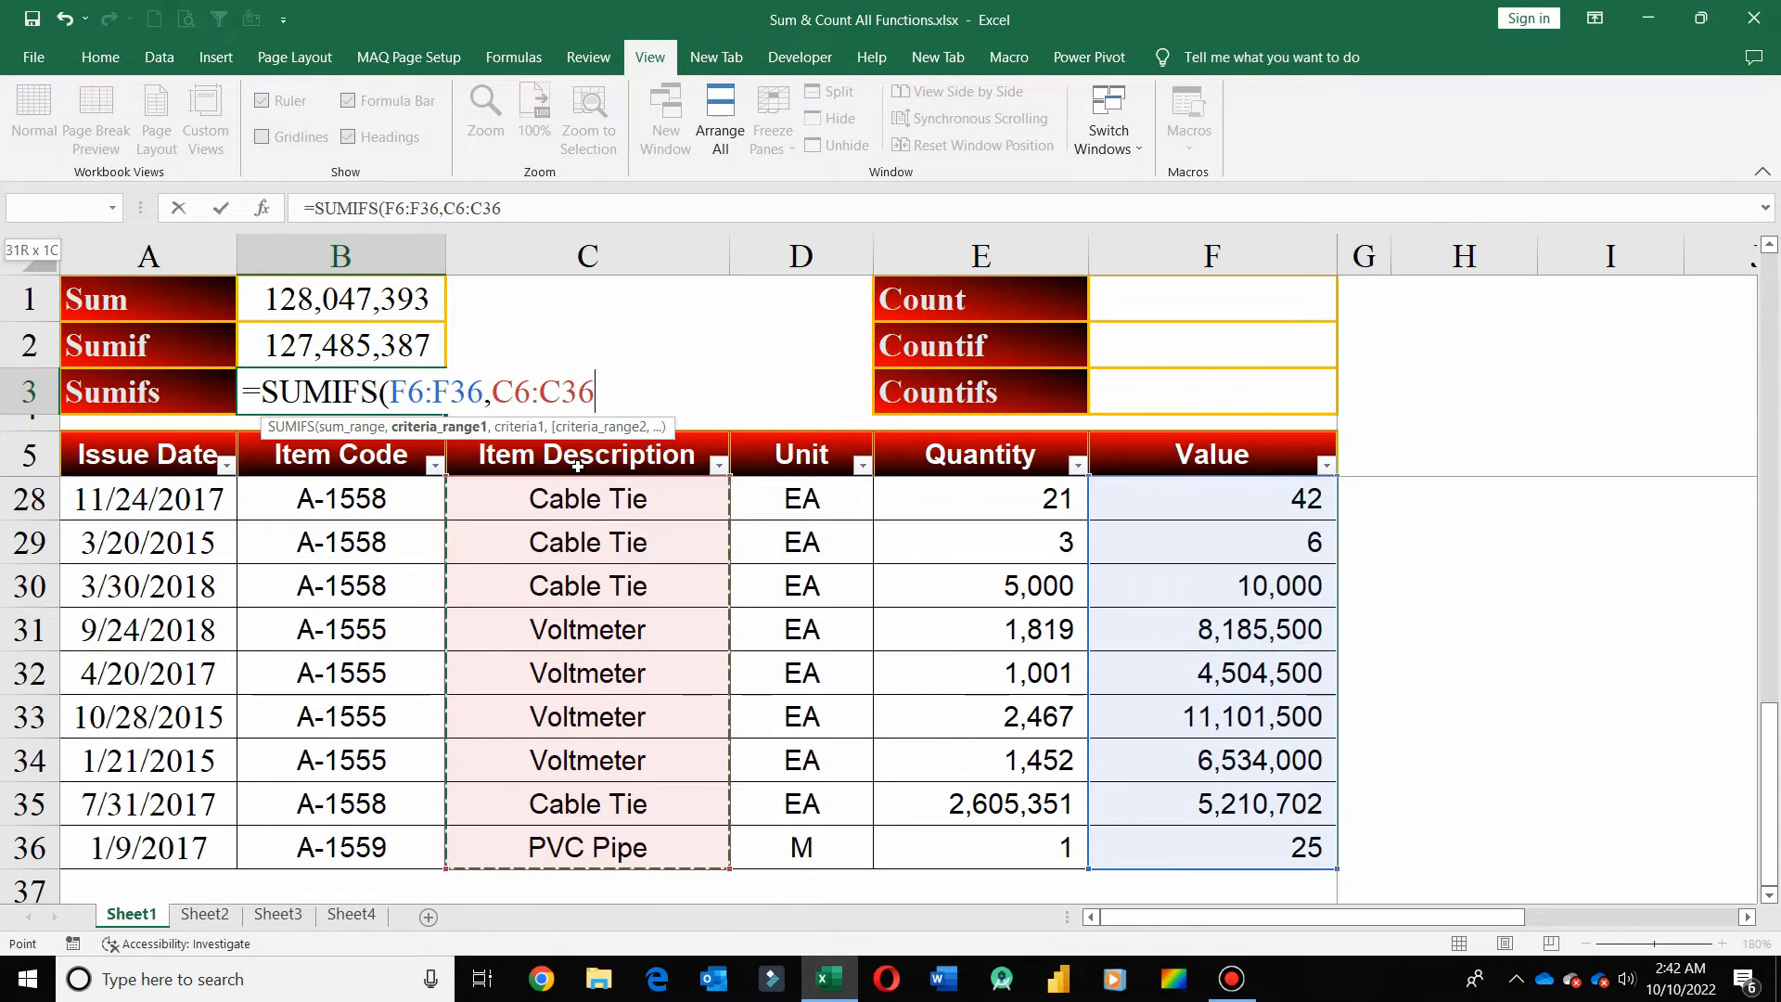
{"action": "type", "text": ","}
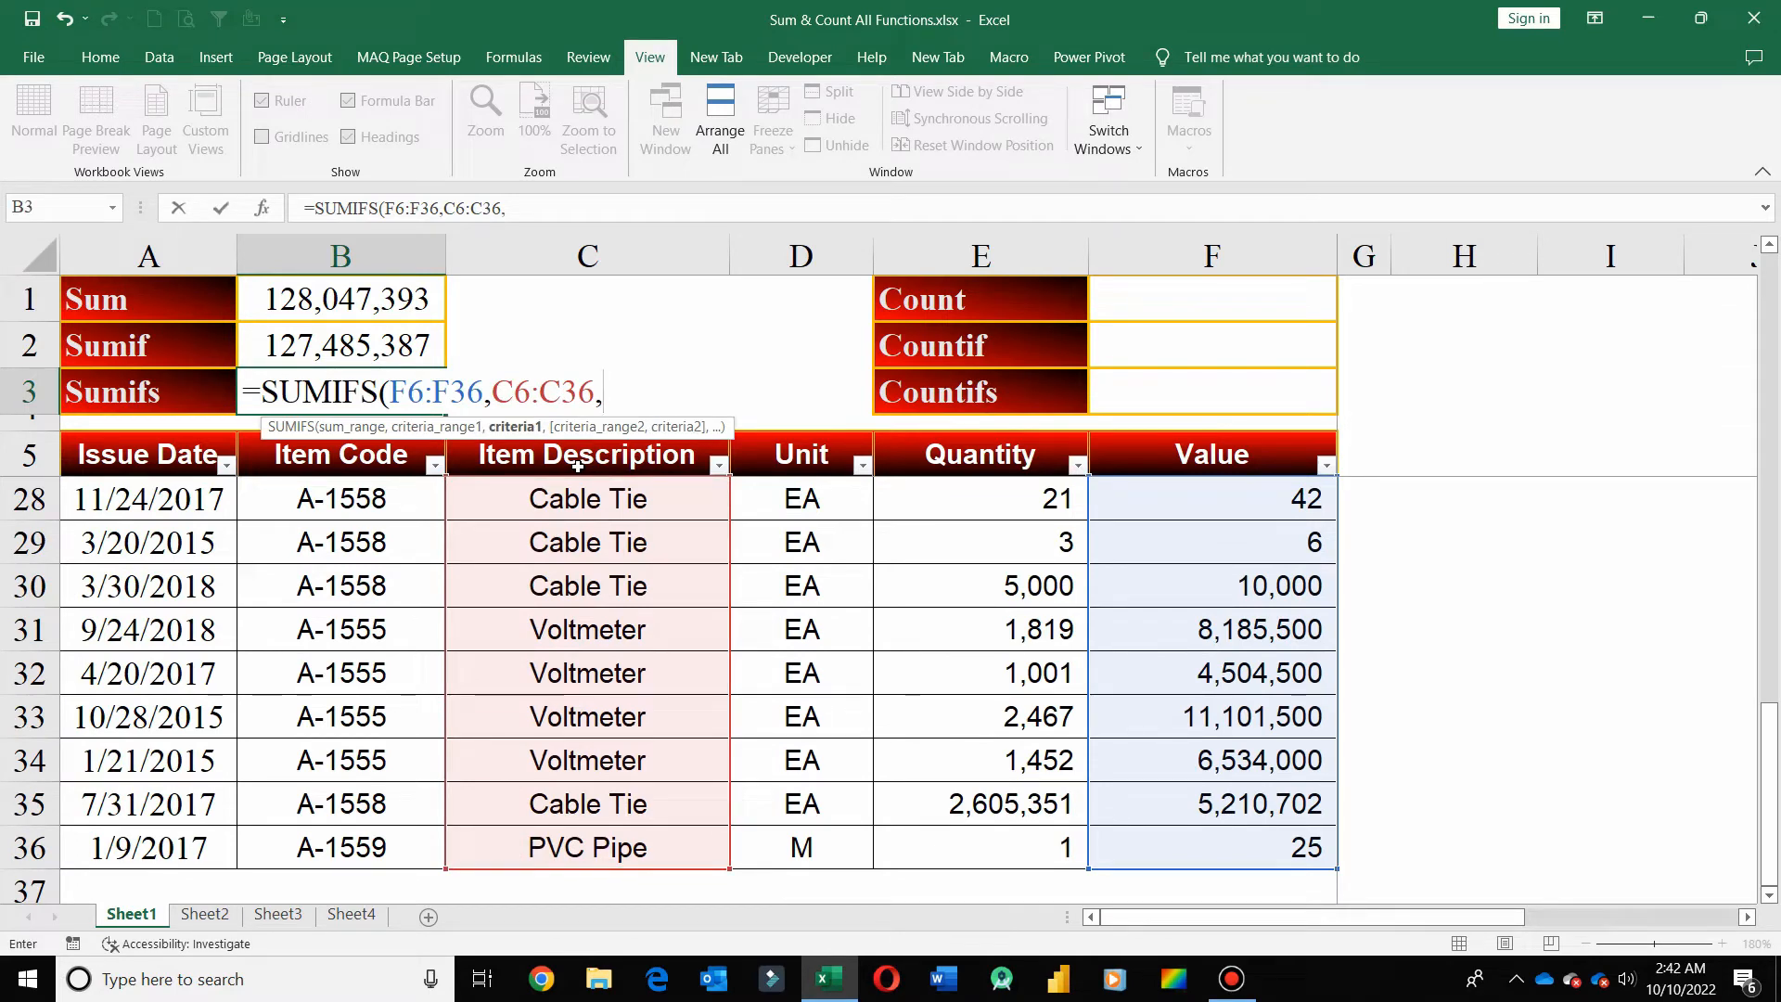
{"action": "type", "text": "\"bracket\""}
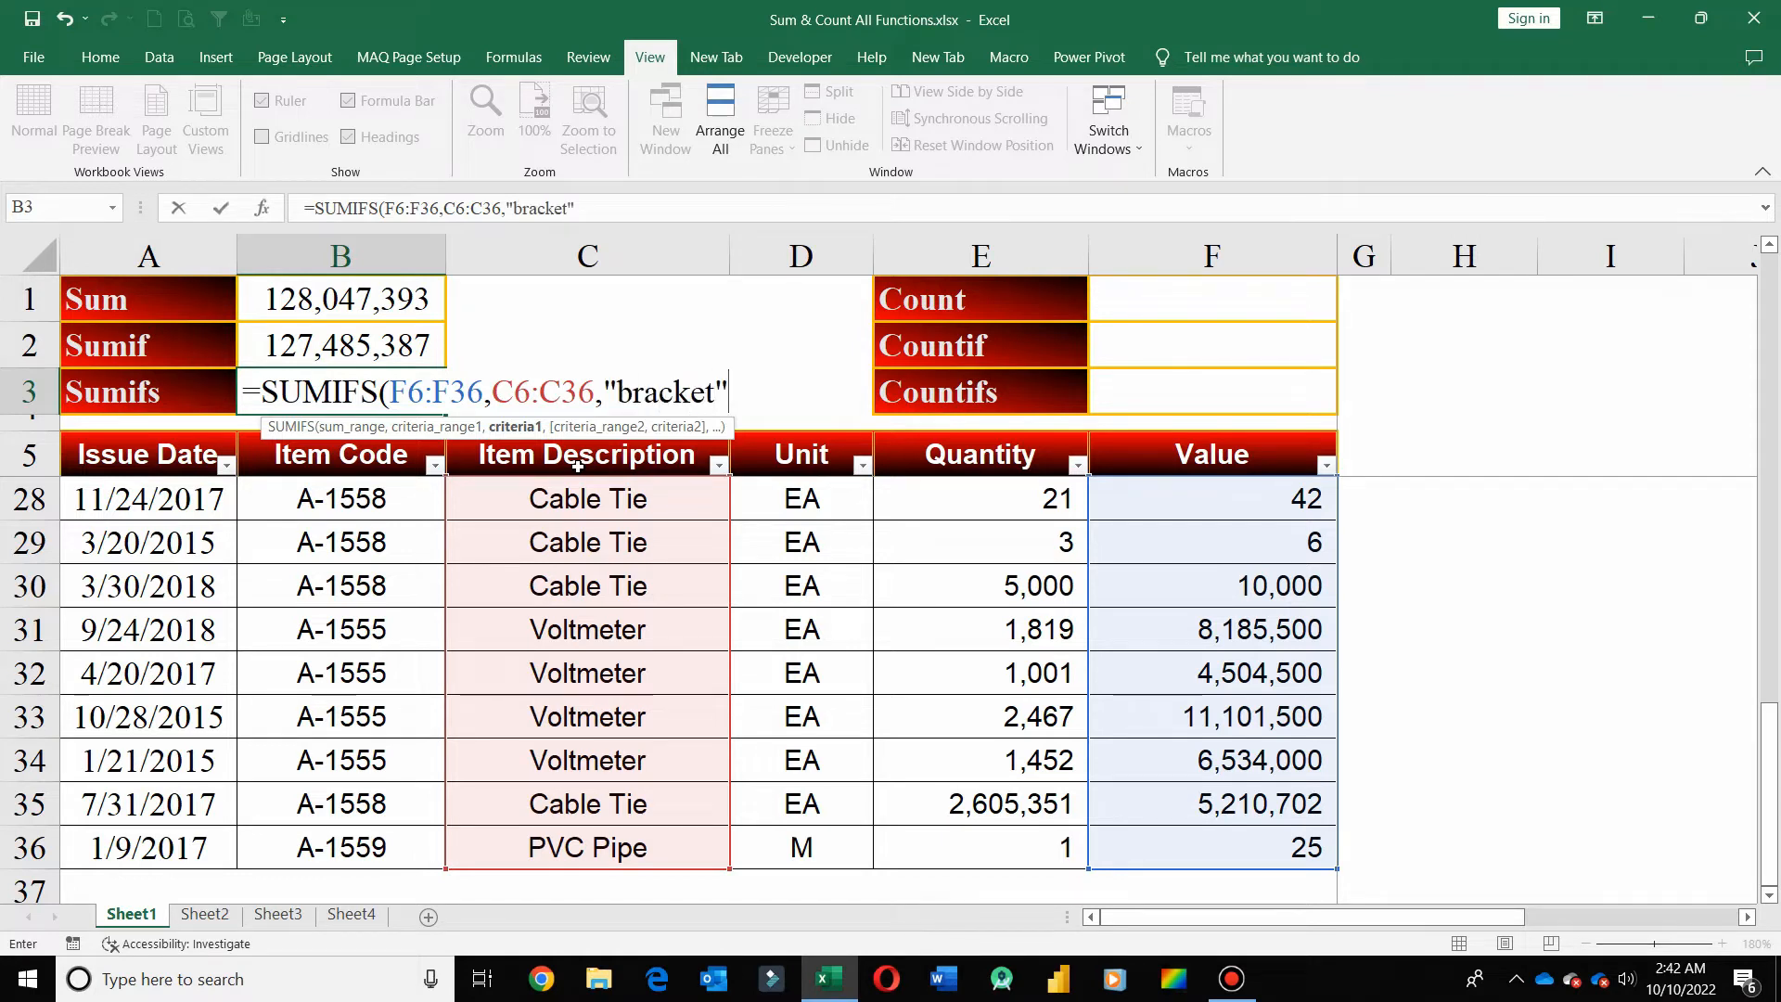
{"action": "type", "text": ","}
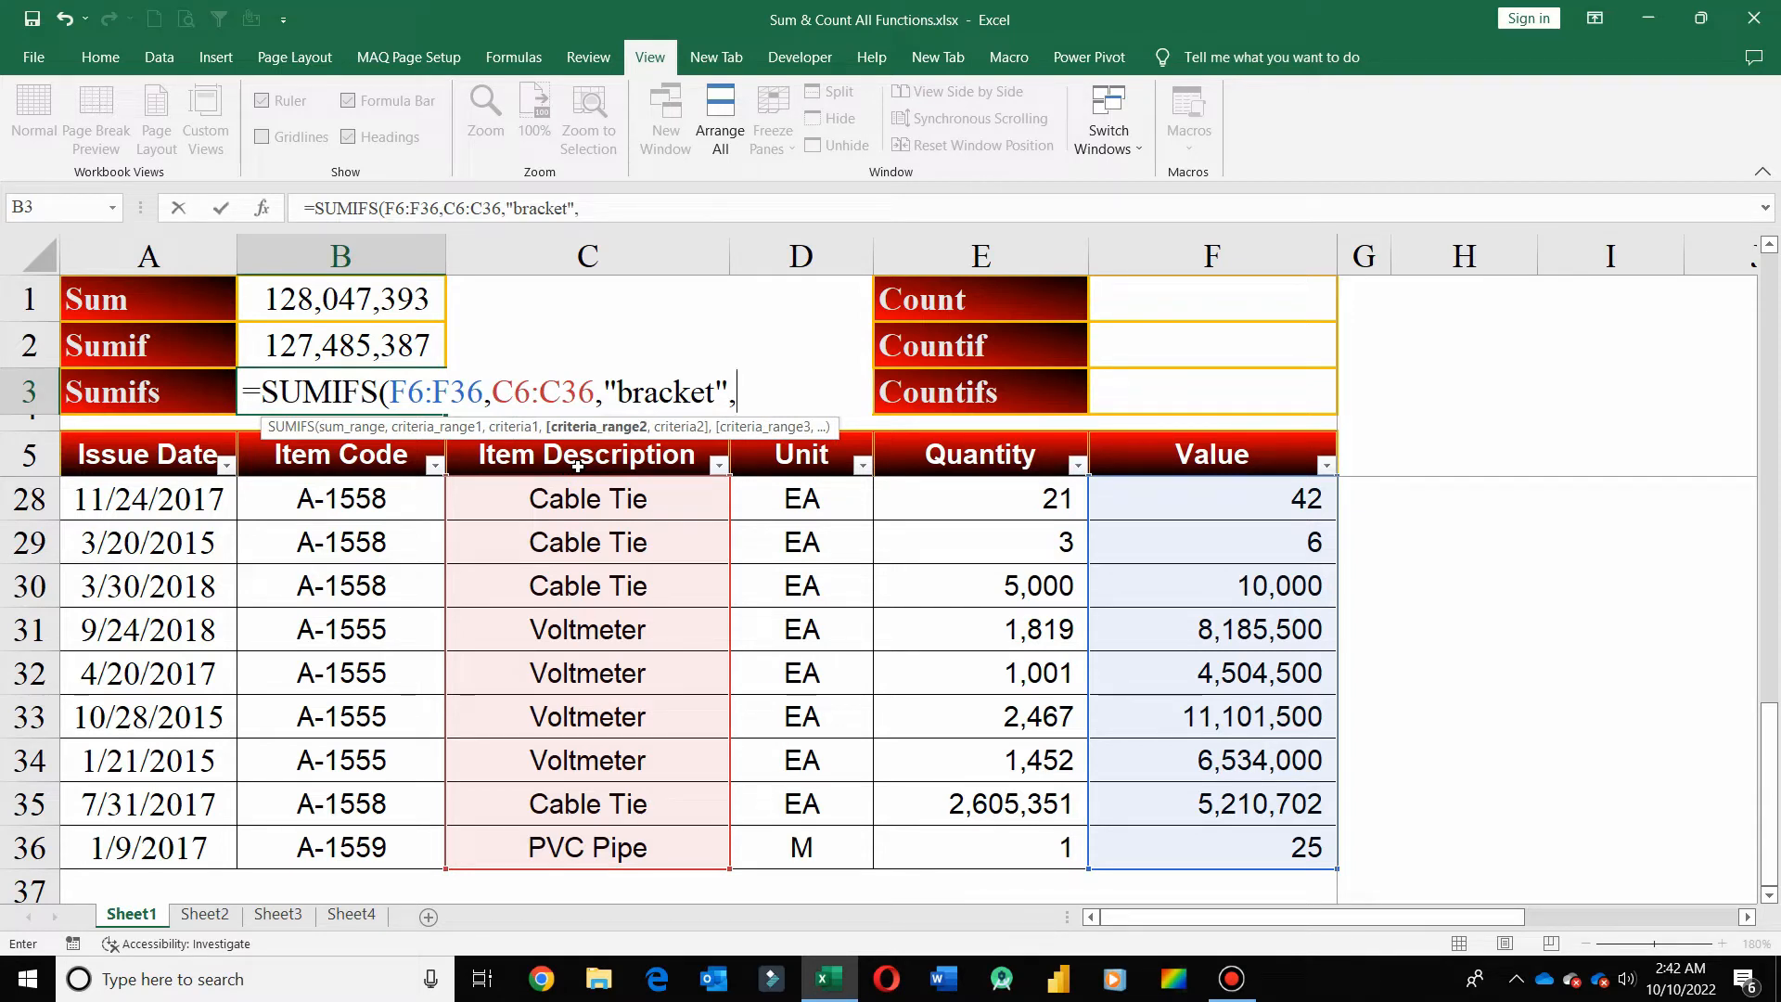
Add the Issue Date cells A6:A36 as the second criteria range with criterion ">1/1/2017" and enter the B3 formula
{"action": "left_click", "coordinate": [144, 466]}
{"action": "key", "text": "Down"}
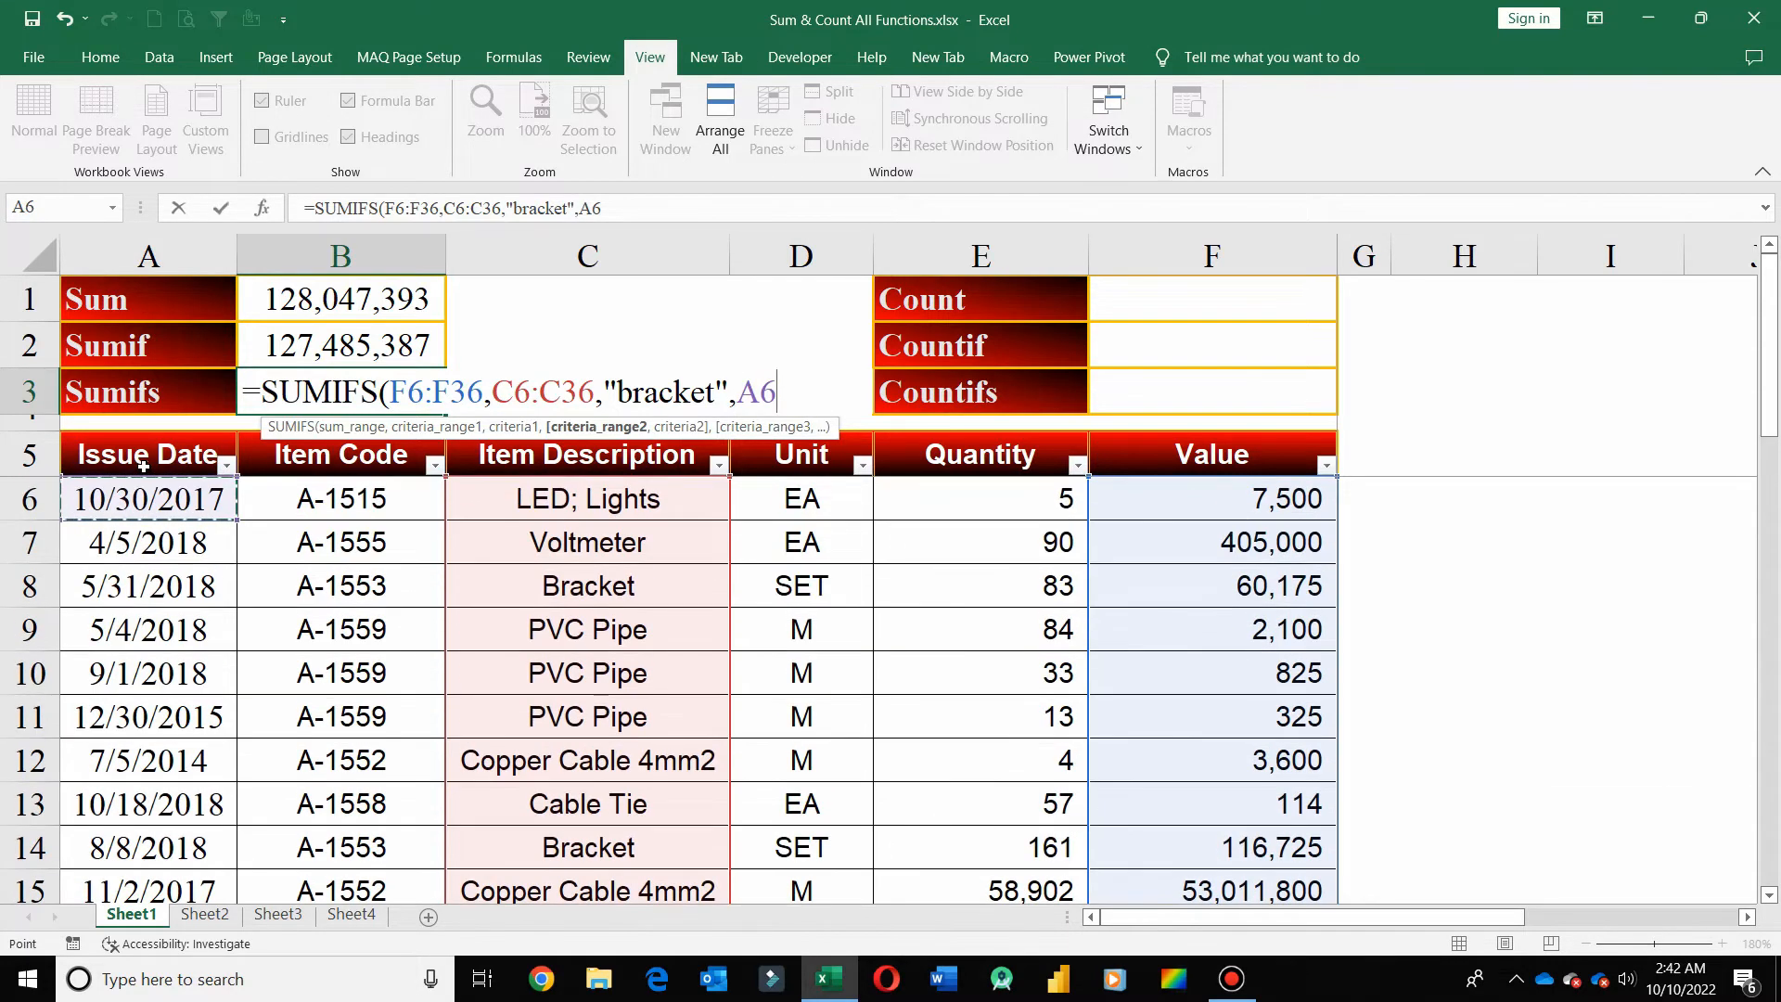
{"action": "key", "text": "ctrl+shift+Down"}
{"action": "type", "text": ","}
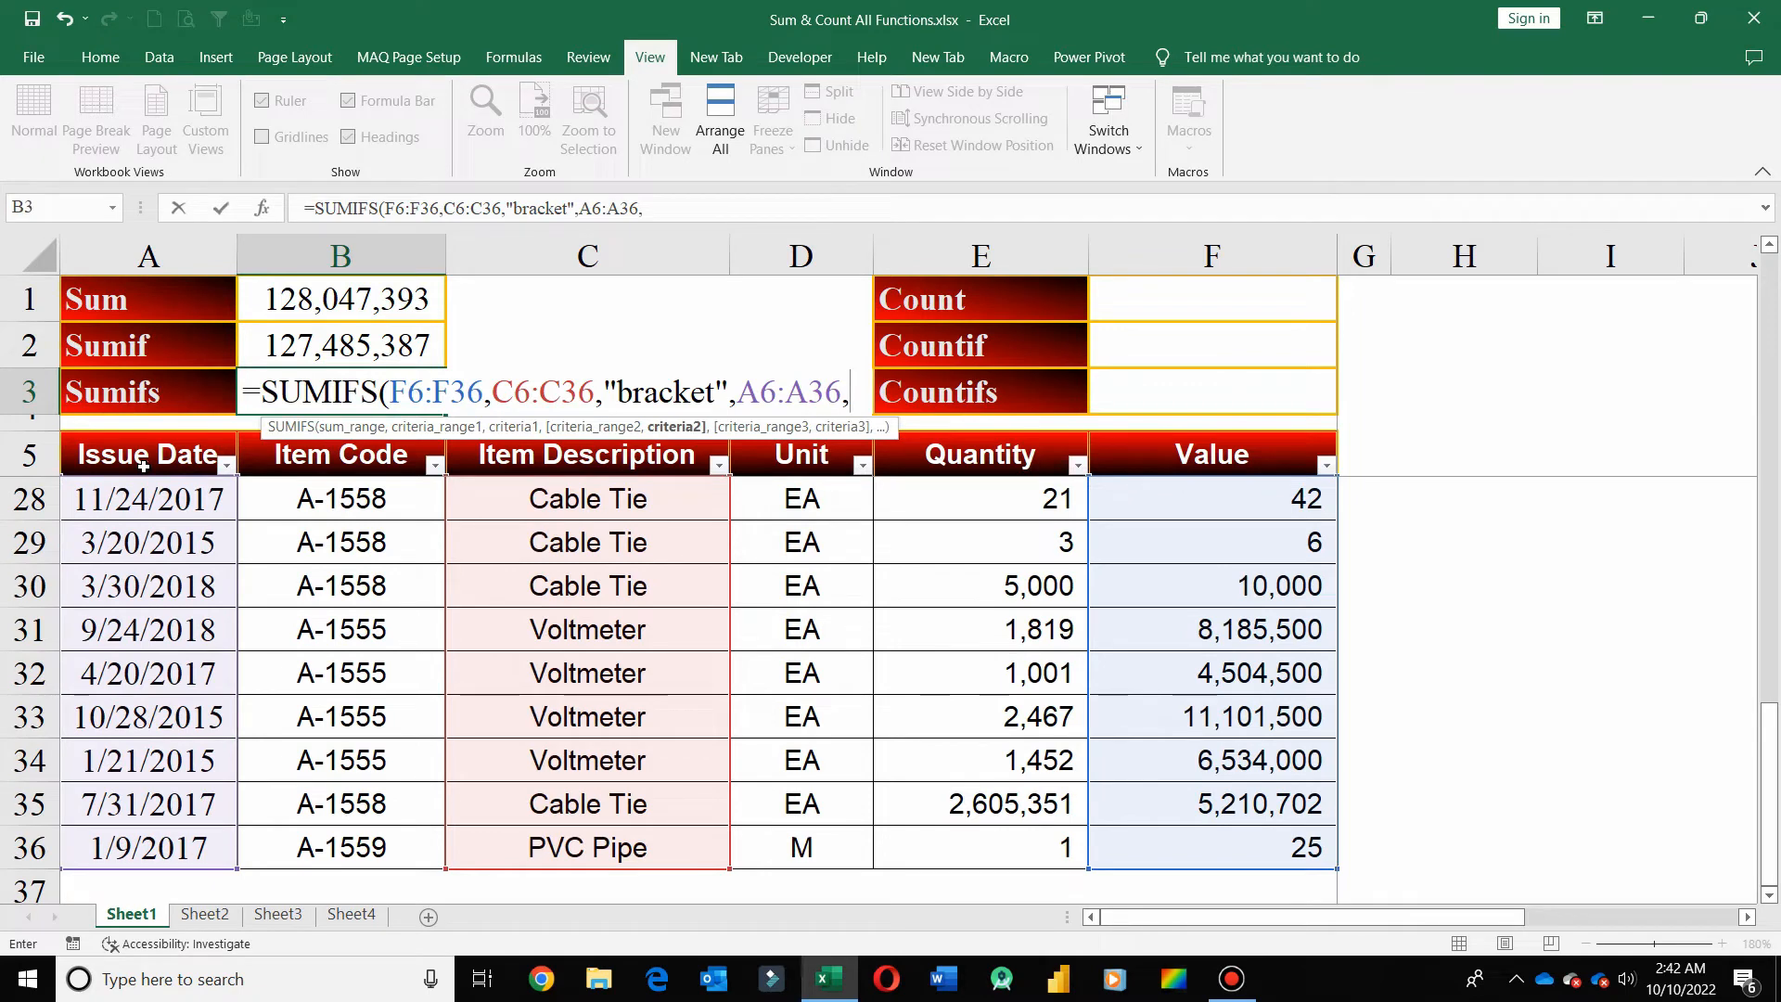
{"action": "type", "text": "\">1"}
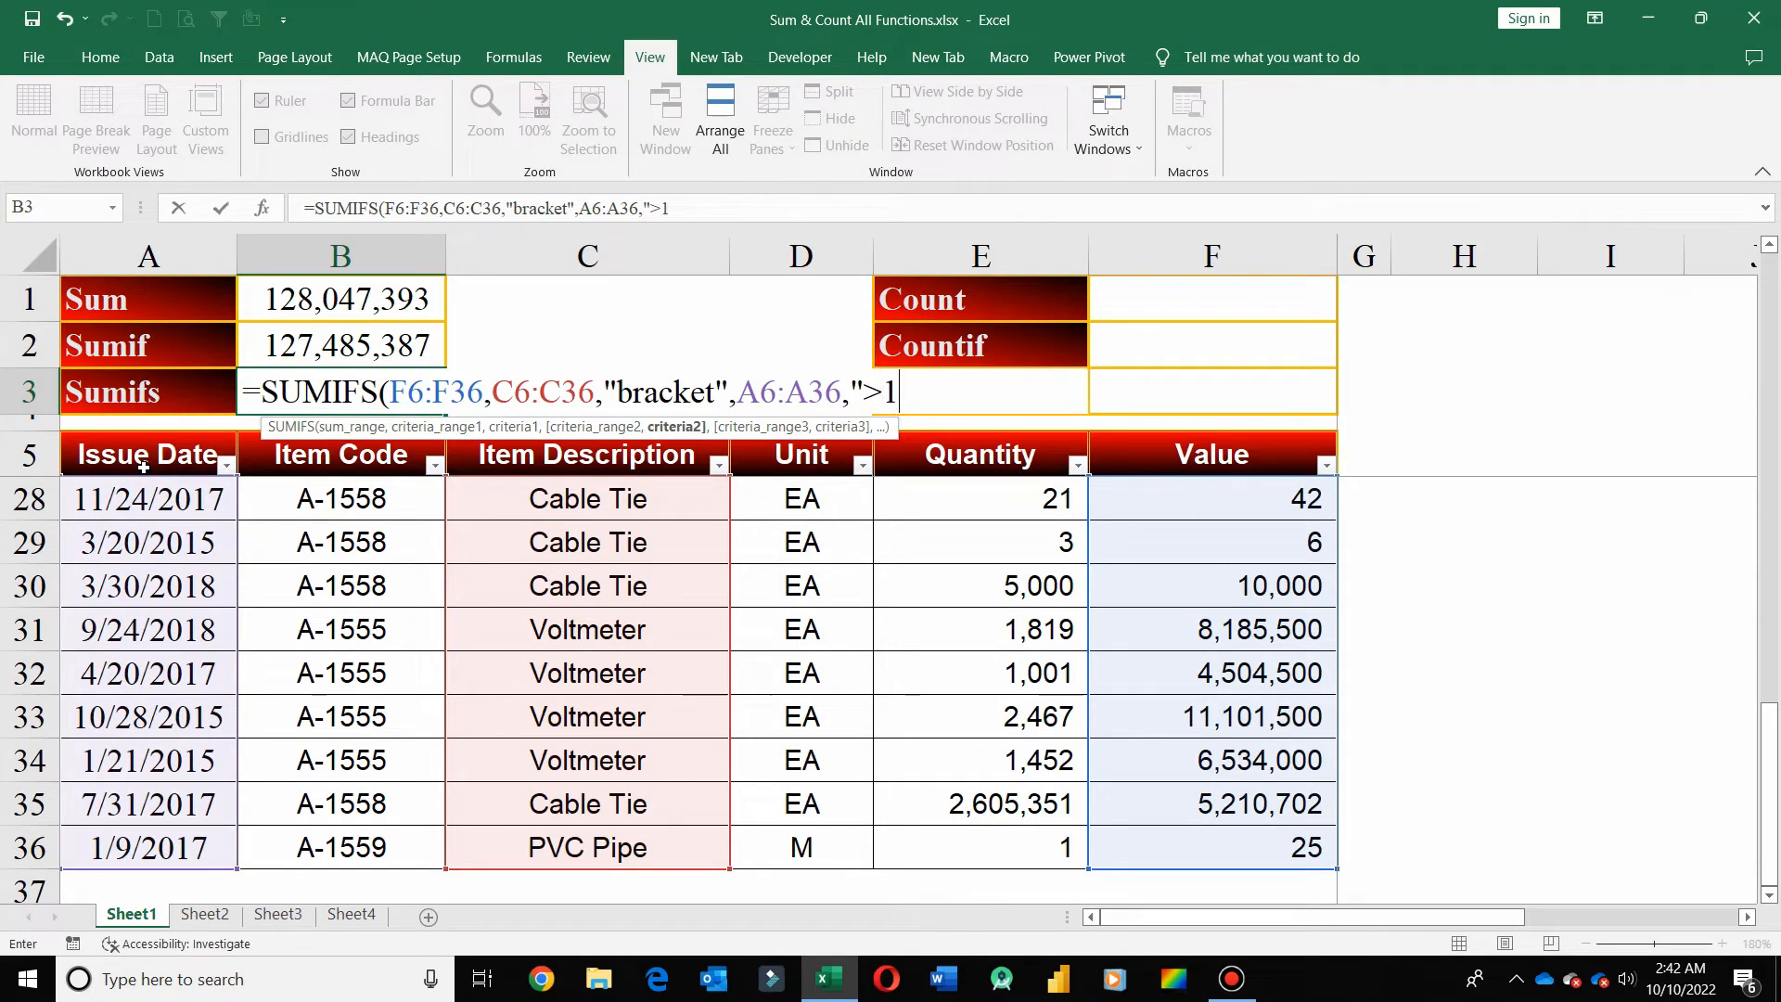
{"action": "type", "text": "/1/201"}
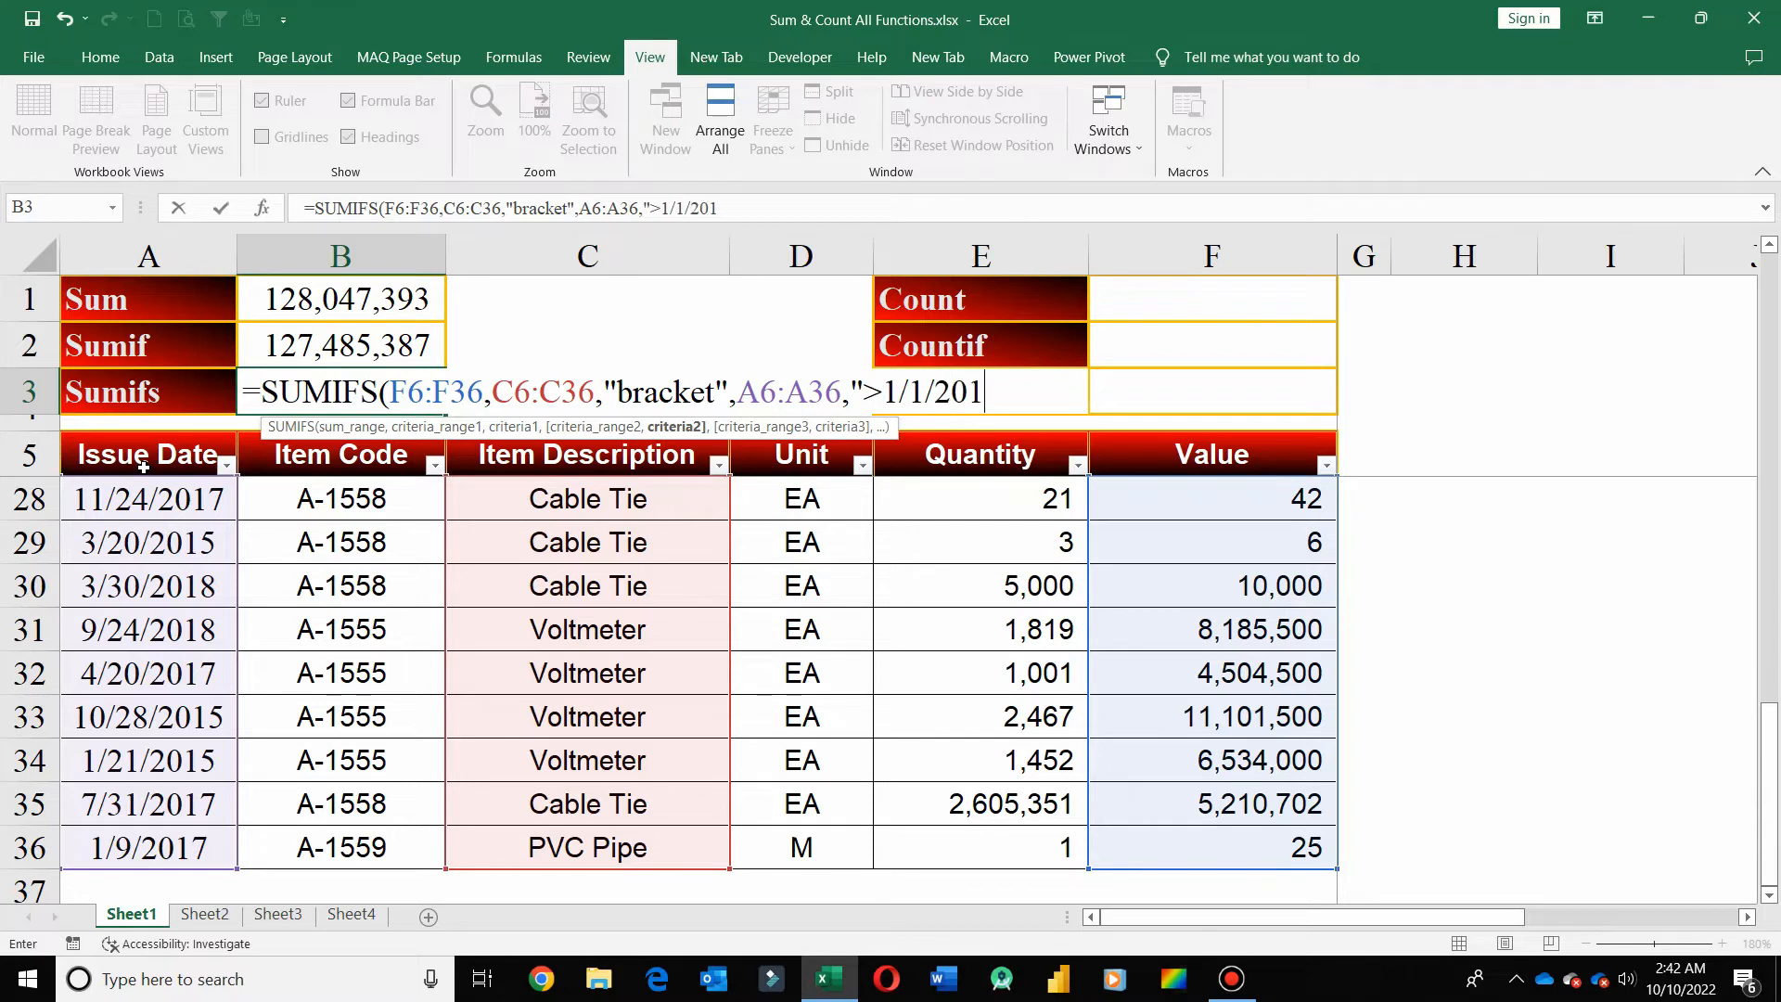
{"action": "type", "text": "7\")"}
{"action": "key", "text": "ctrl+Return"}
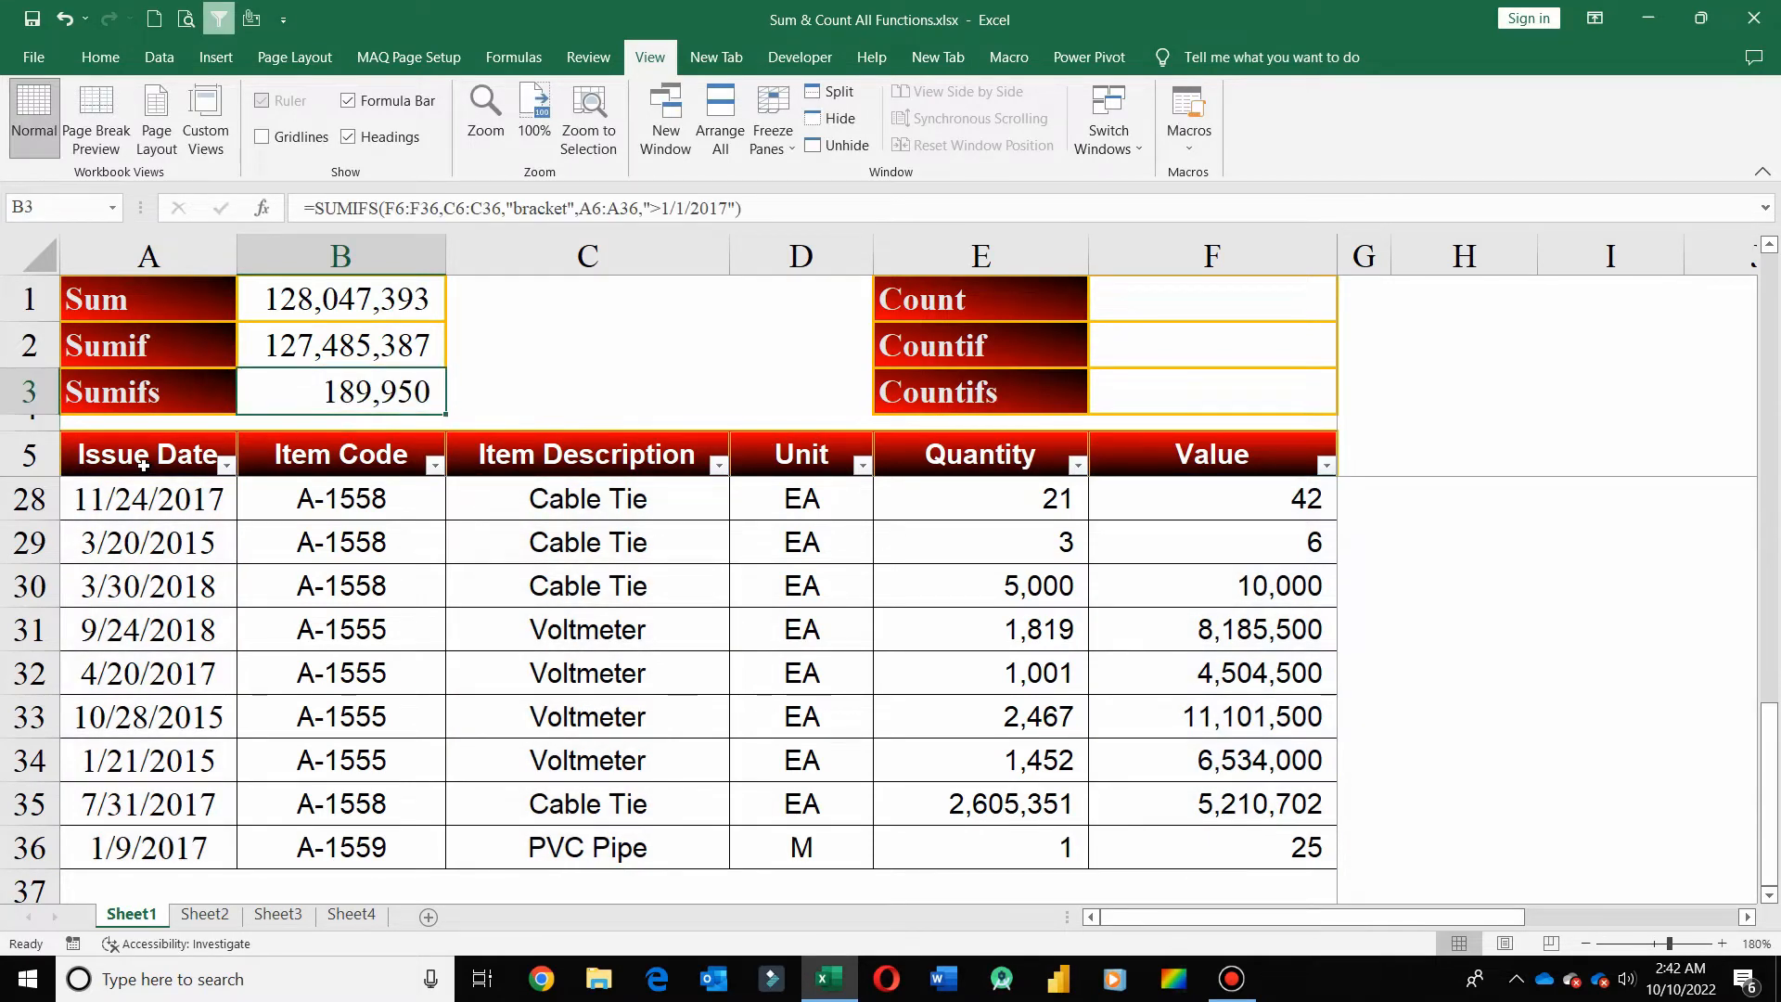
Filter the Item Description column to show only Bracket and go to the first filtered row
{"action": "left_click", "coordinate": [720, 467]}
{"action": "left_click", "coordinate": [501, 703]}
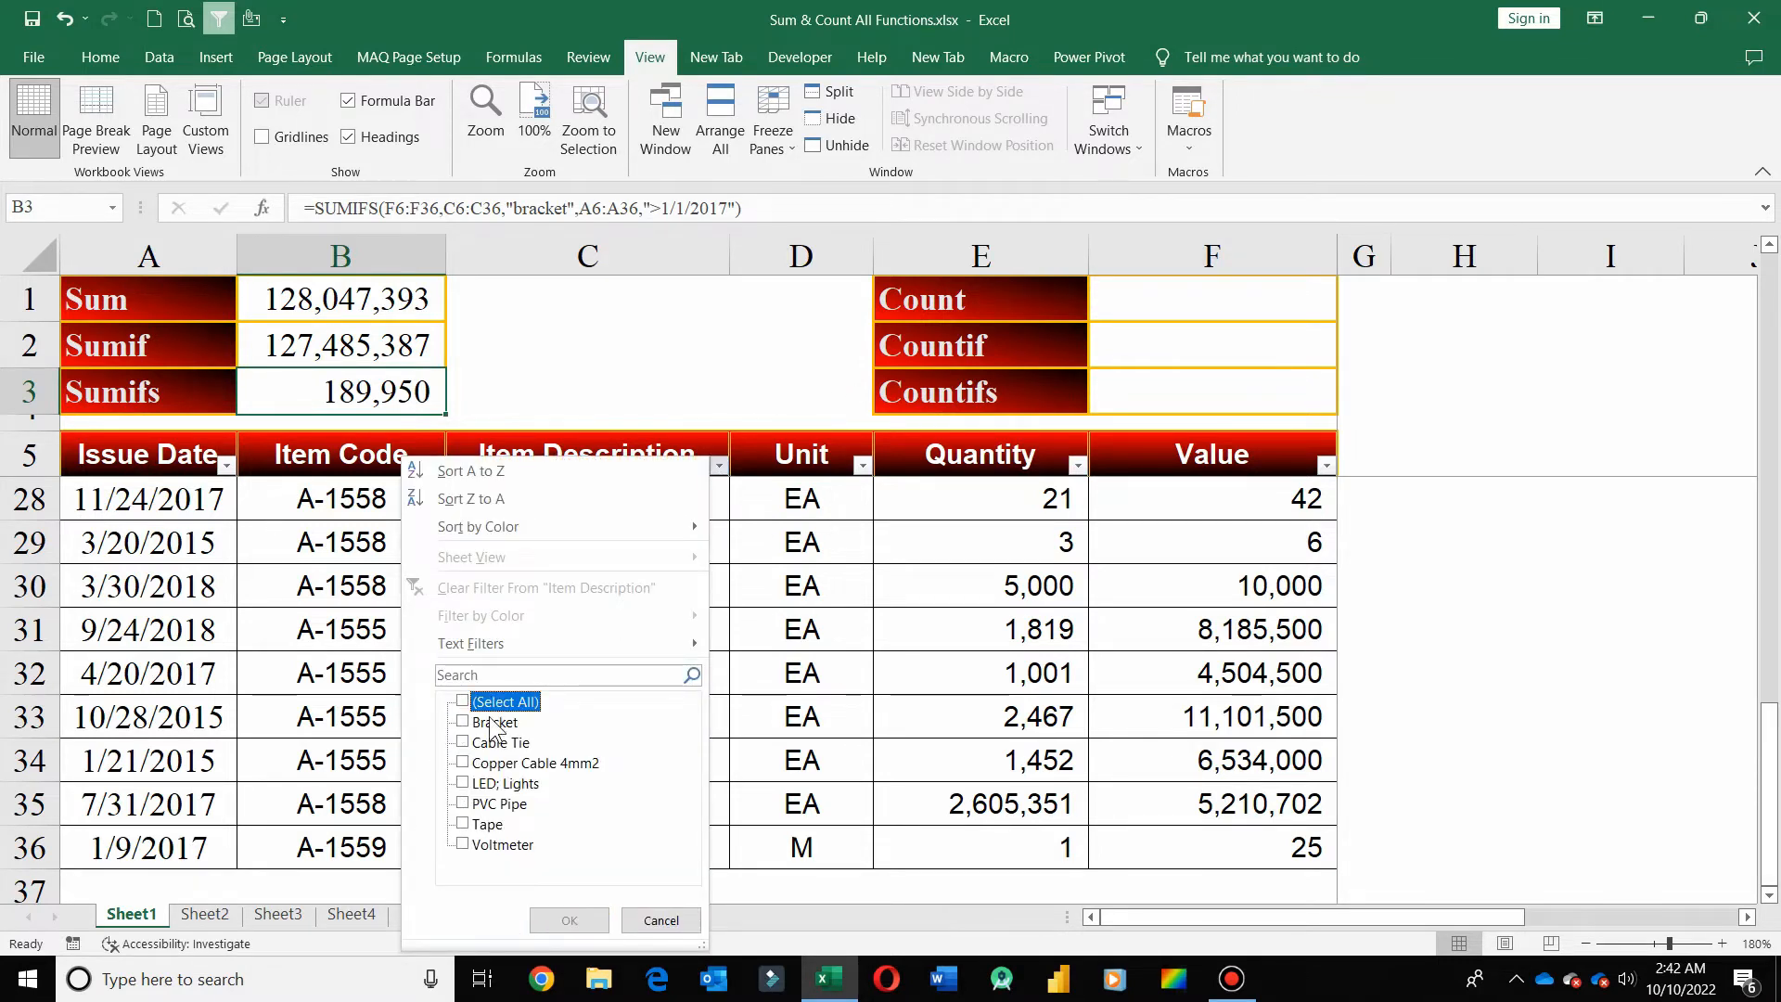
{"action": "left_click", "coordinate": [492, 723]}
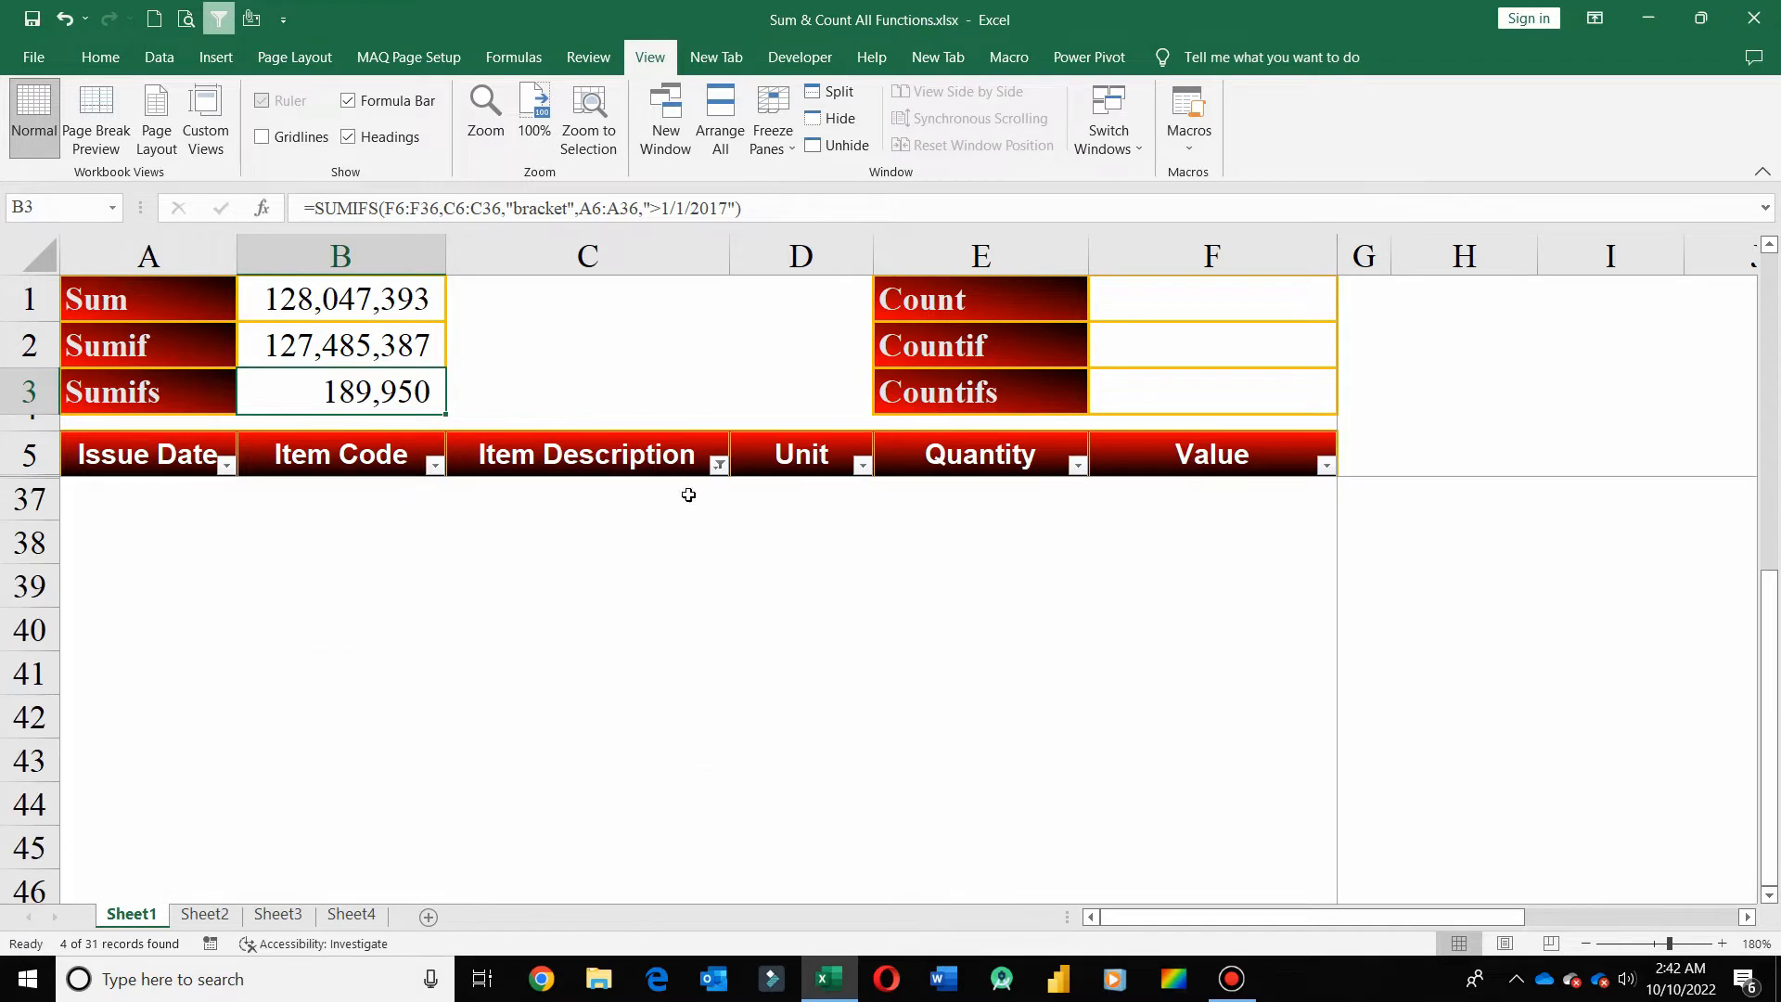
{"action": "left_click", "coordinate": [664, 461]}
{"action": "key", "text": "Down"}
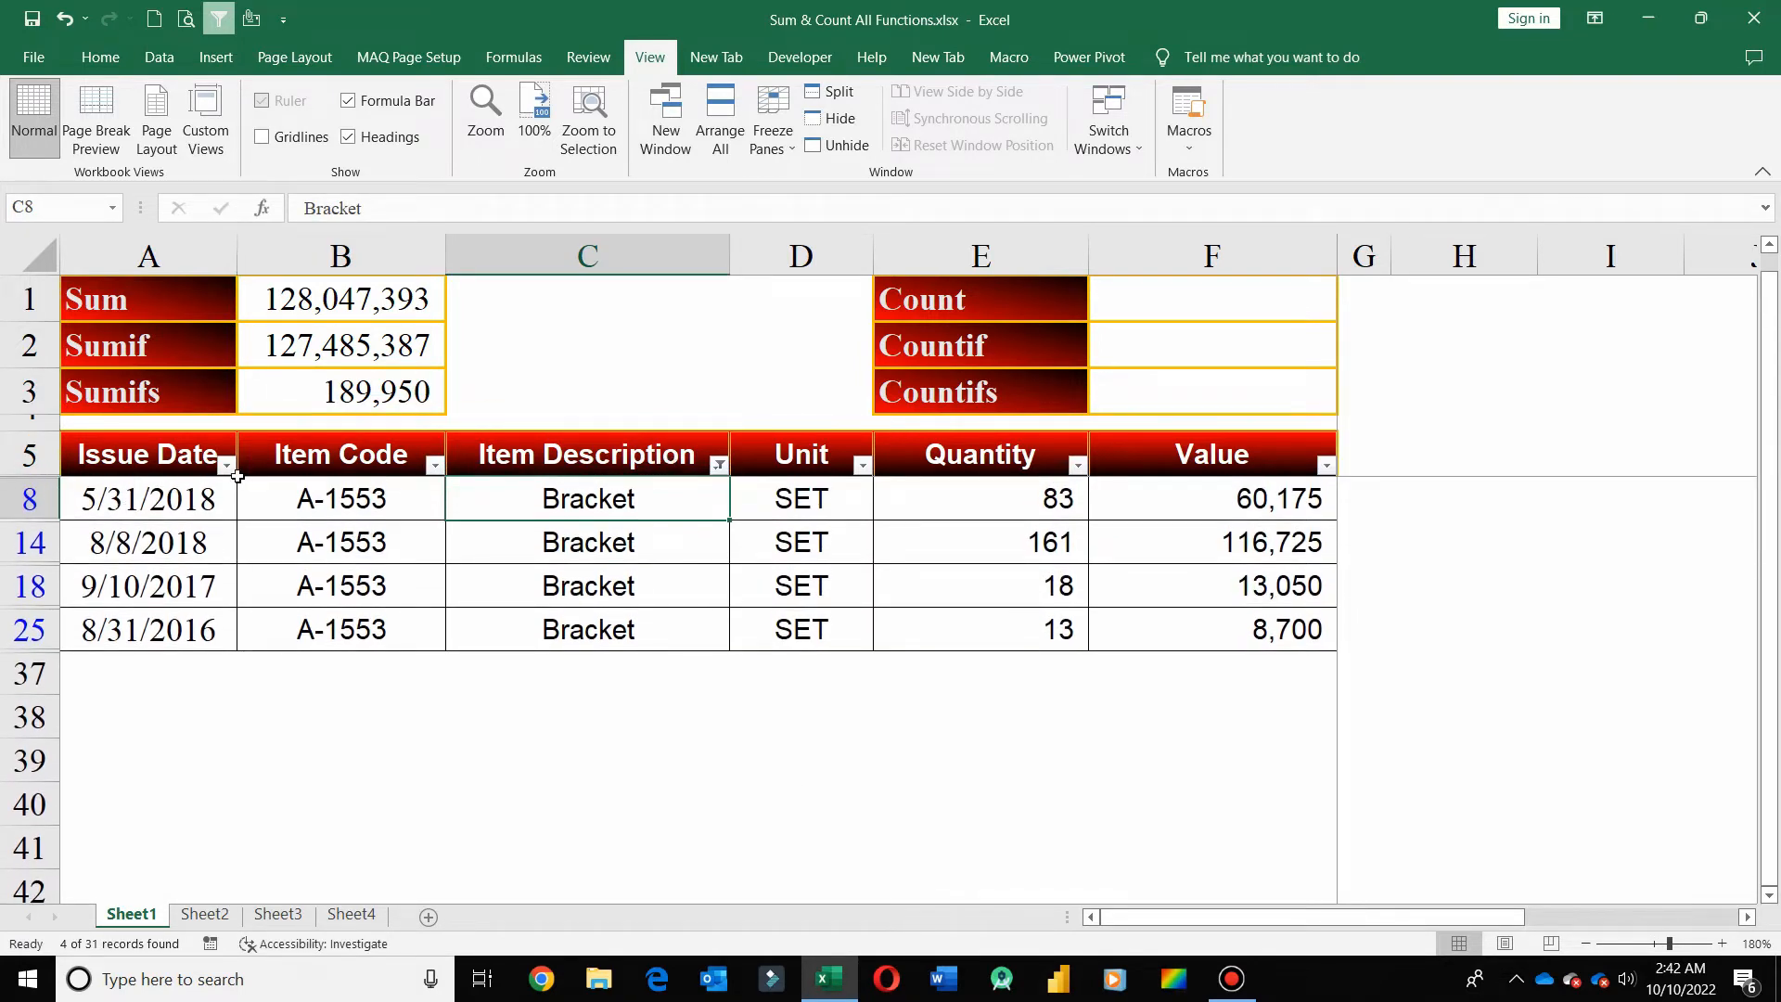
Select the Value cells of the Bracket rows dated after 1/1/2017 to check their sum against the SUMIFS in B3
{"action": "left_click_drag", "start_coordinate": [196, 508], "coordinate": [186, 588]}
{"action": "left_click", "coordinate": [1272, 501]}
{"action": "left_click", "coordinate": [1273, 580], "text": "shift"}
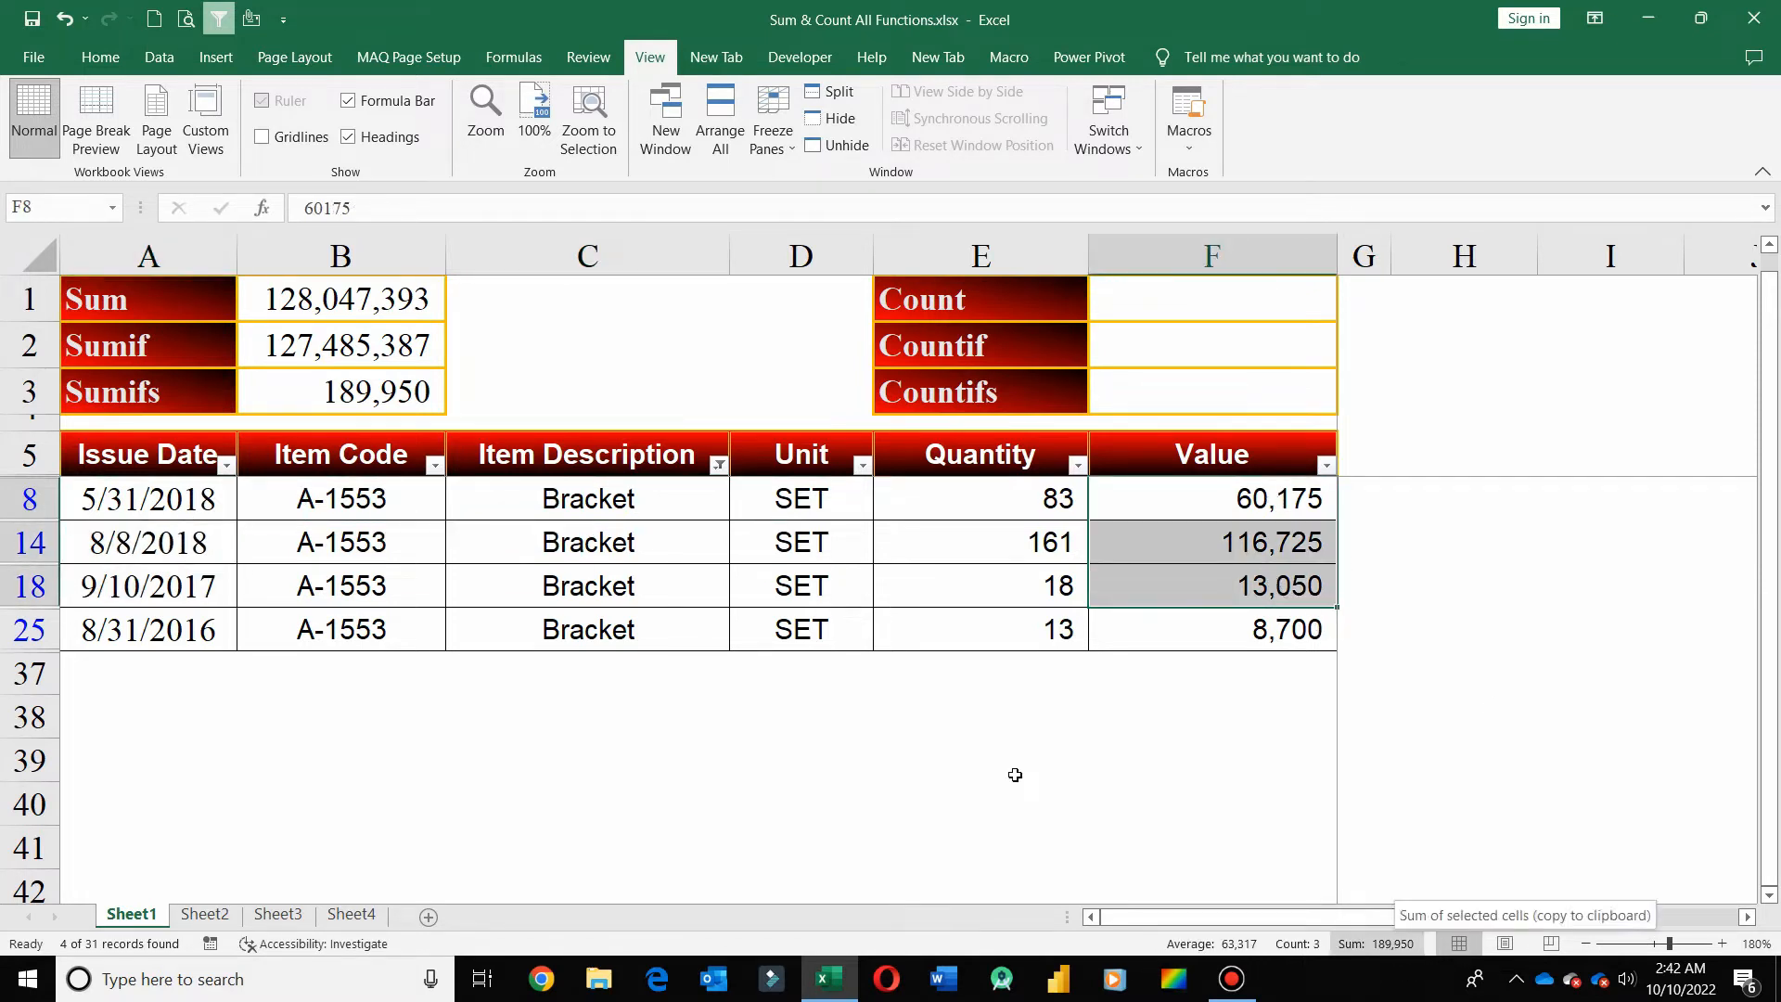
{"action": "left_click", "coordinate": [418, 406]}
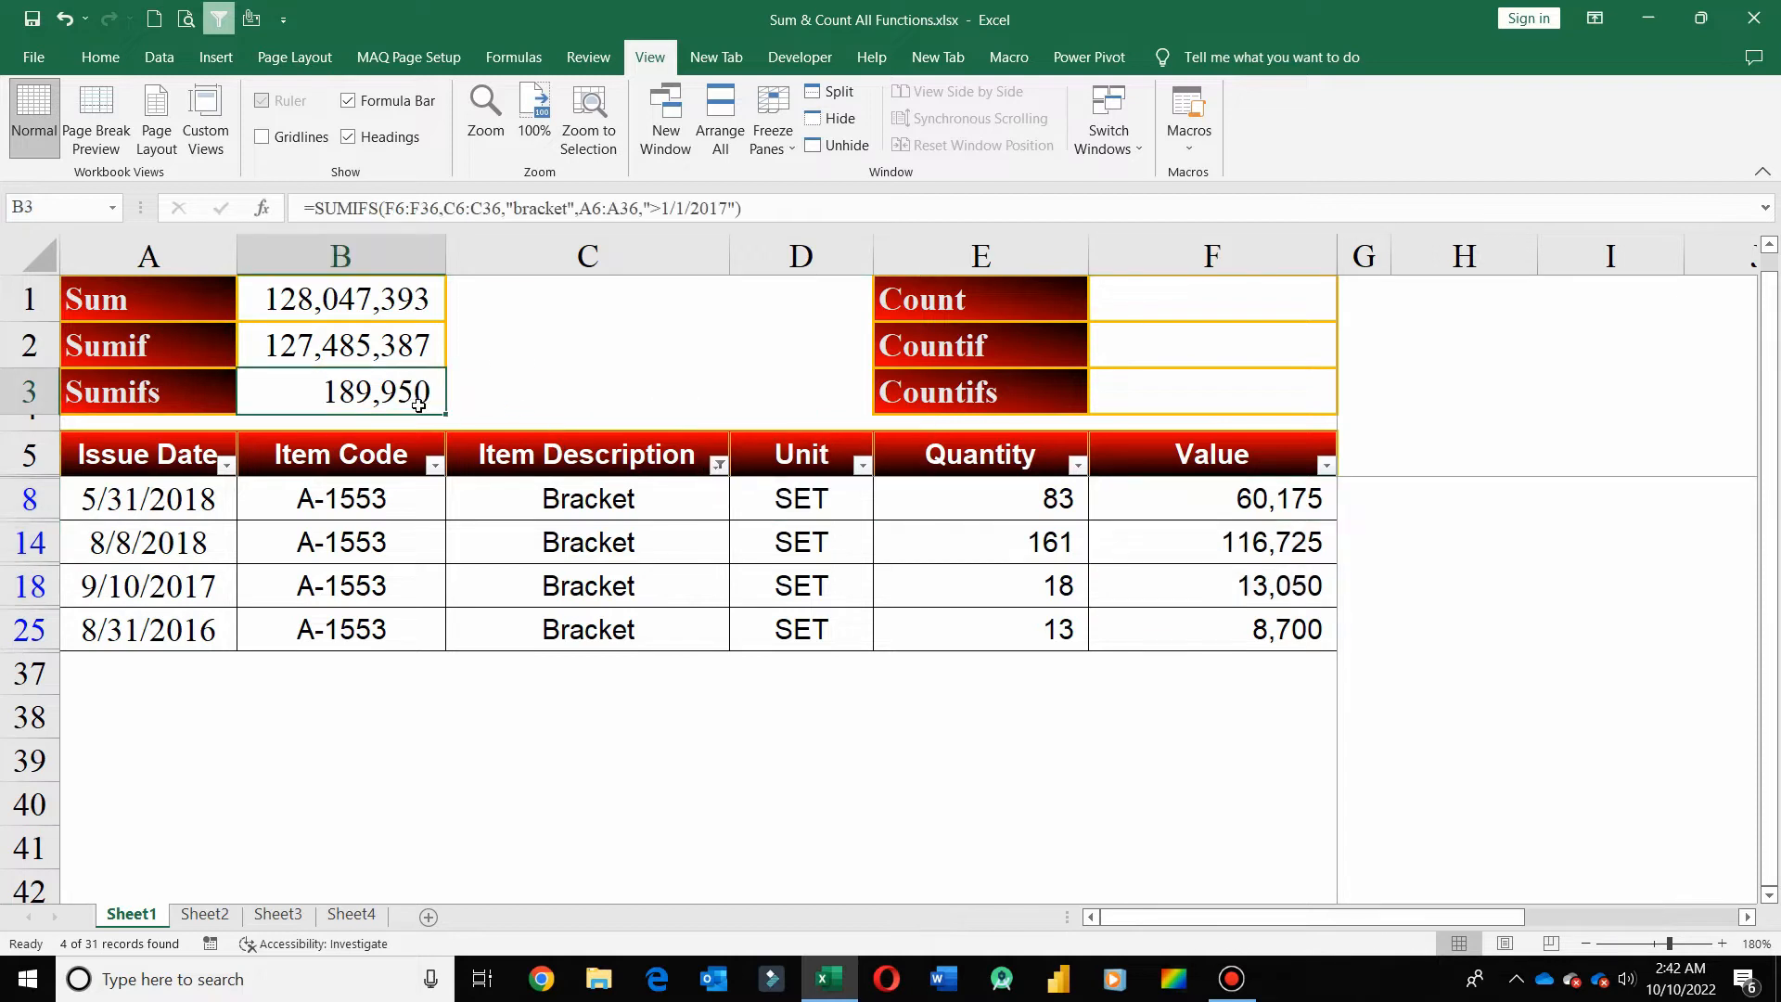
Change the date criterion in the B3 SUMIFS formula to "<1/1/2017"
{"action": "left_click", "coordinate": [660, 208]}
{"action": "key", "text": "BackSpace"}
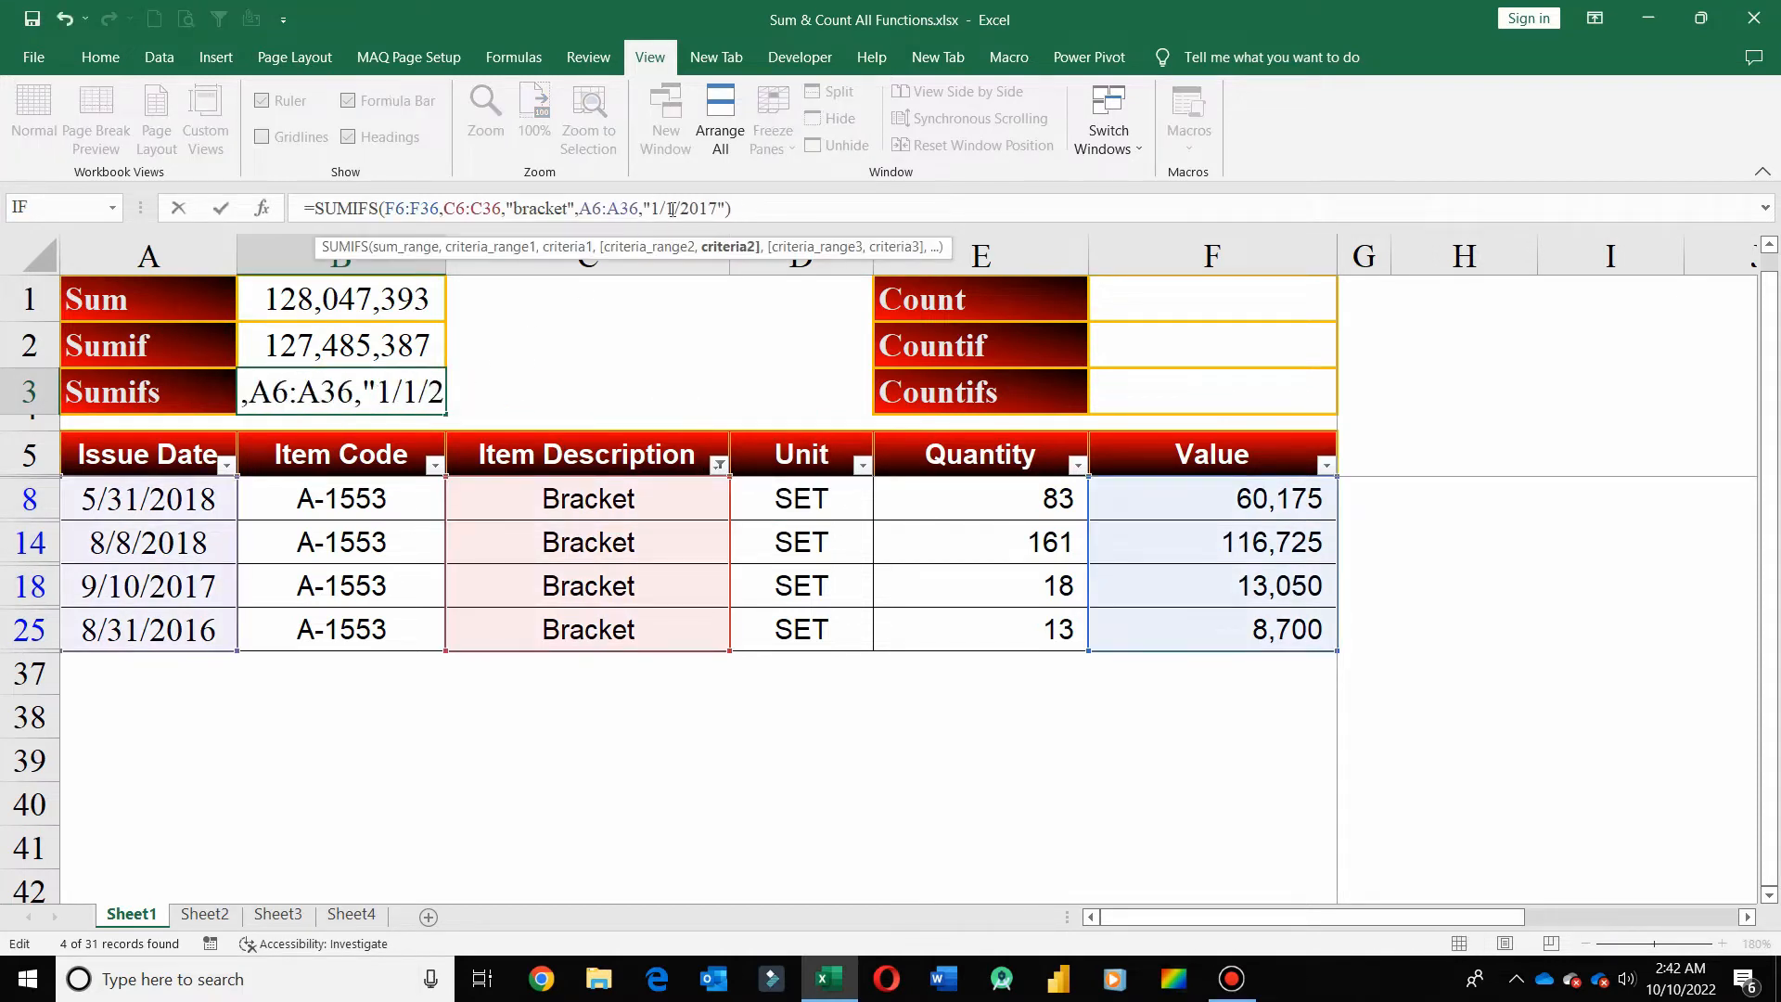
{"action": "type", "text": ">"}
{"action": "key", "text": "BackSpace"}
{"action": "type", "text": "<"}
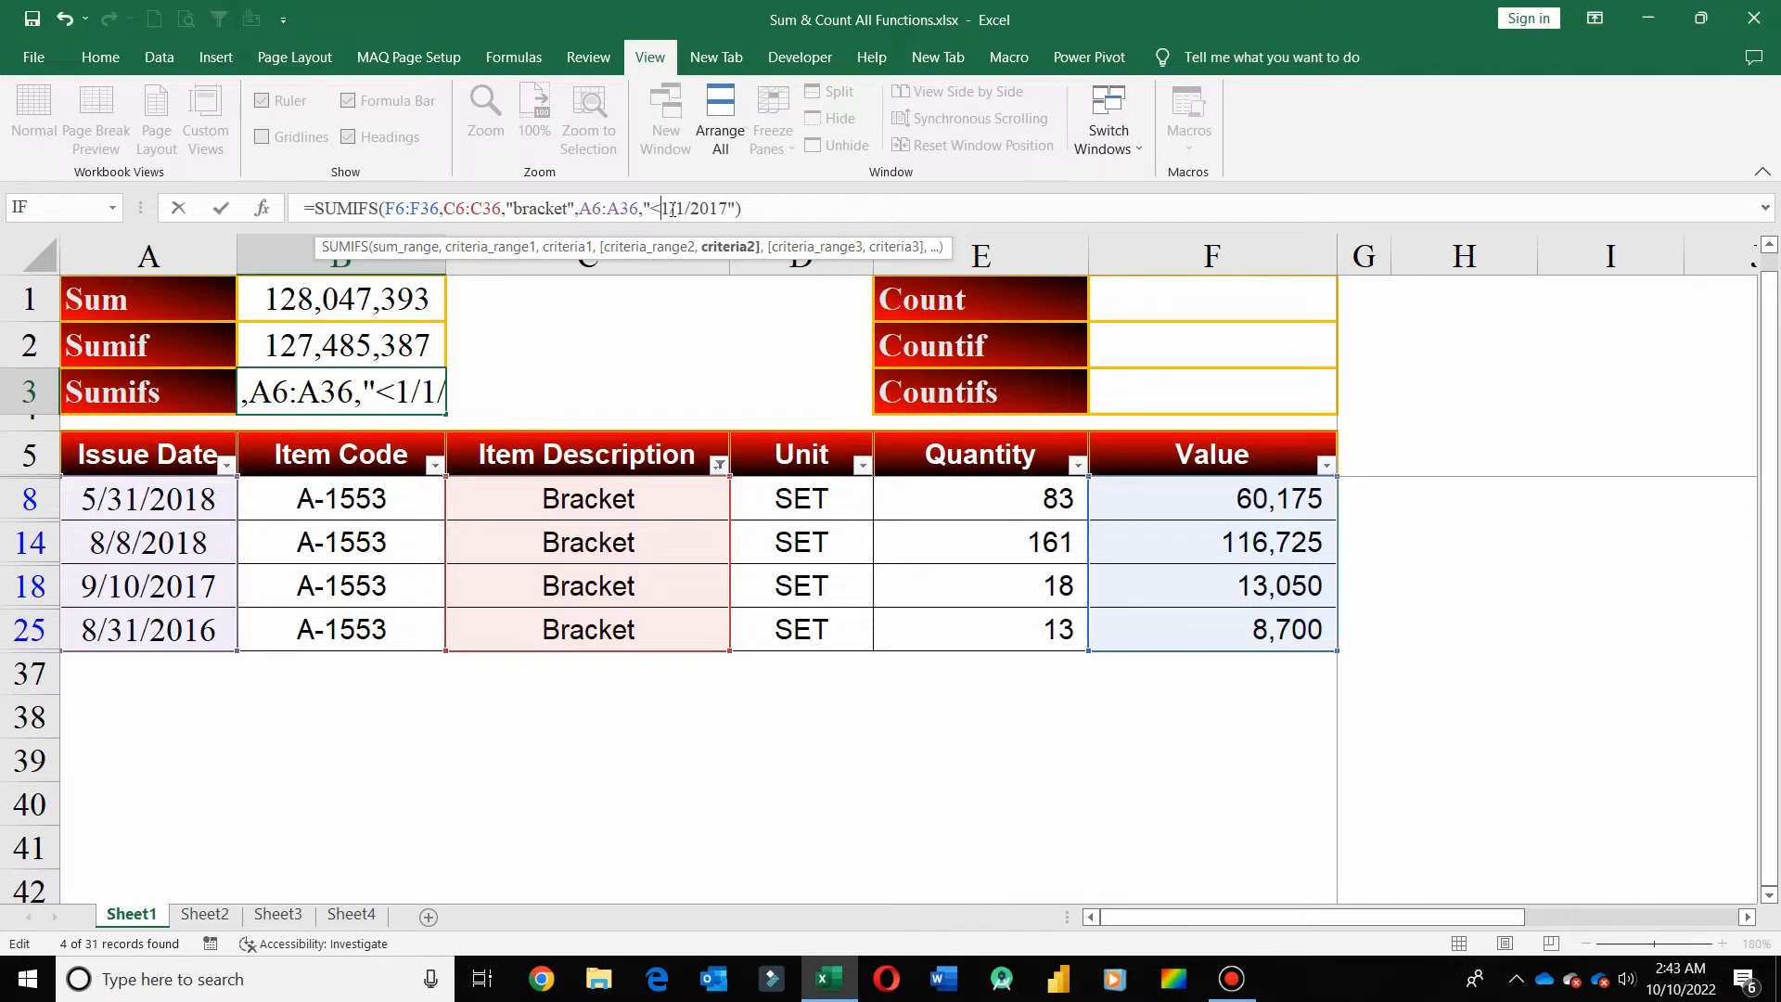
{"action": "key", "text": "Return"}
Check the value of the Bracket row dated 8/31/2016 against B3 and clear the Item Description filter
{"action": "left_click", "coordinate": [181, 631]}
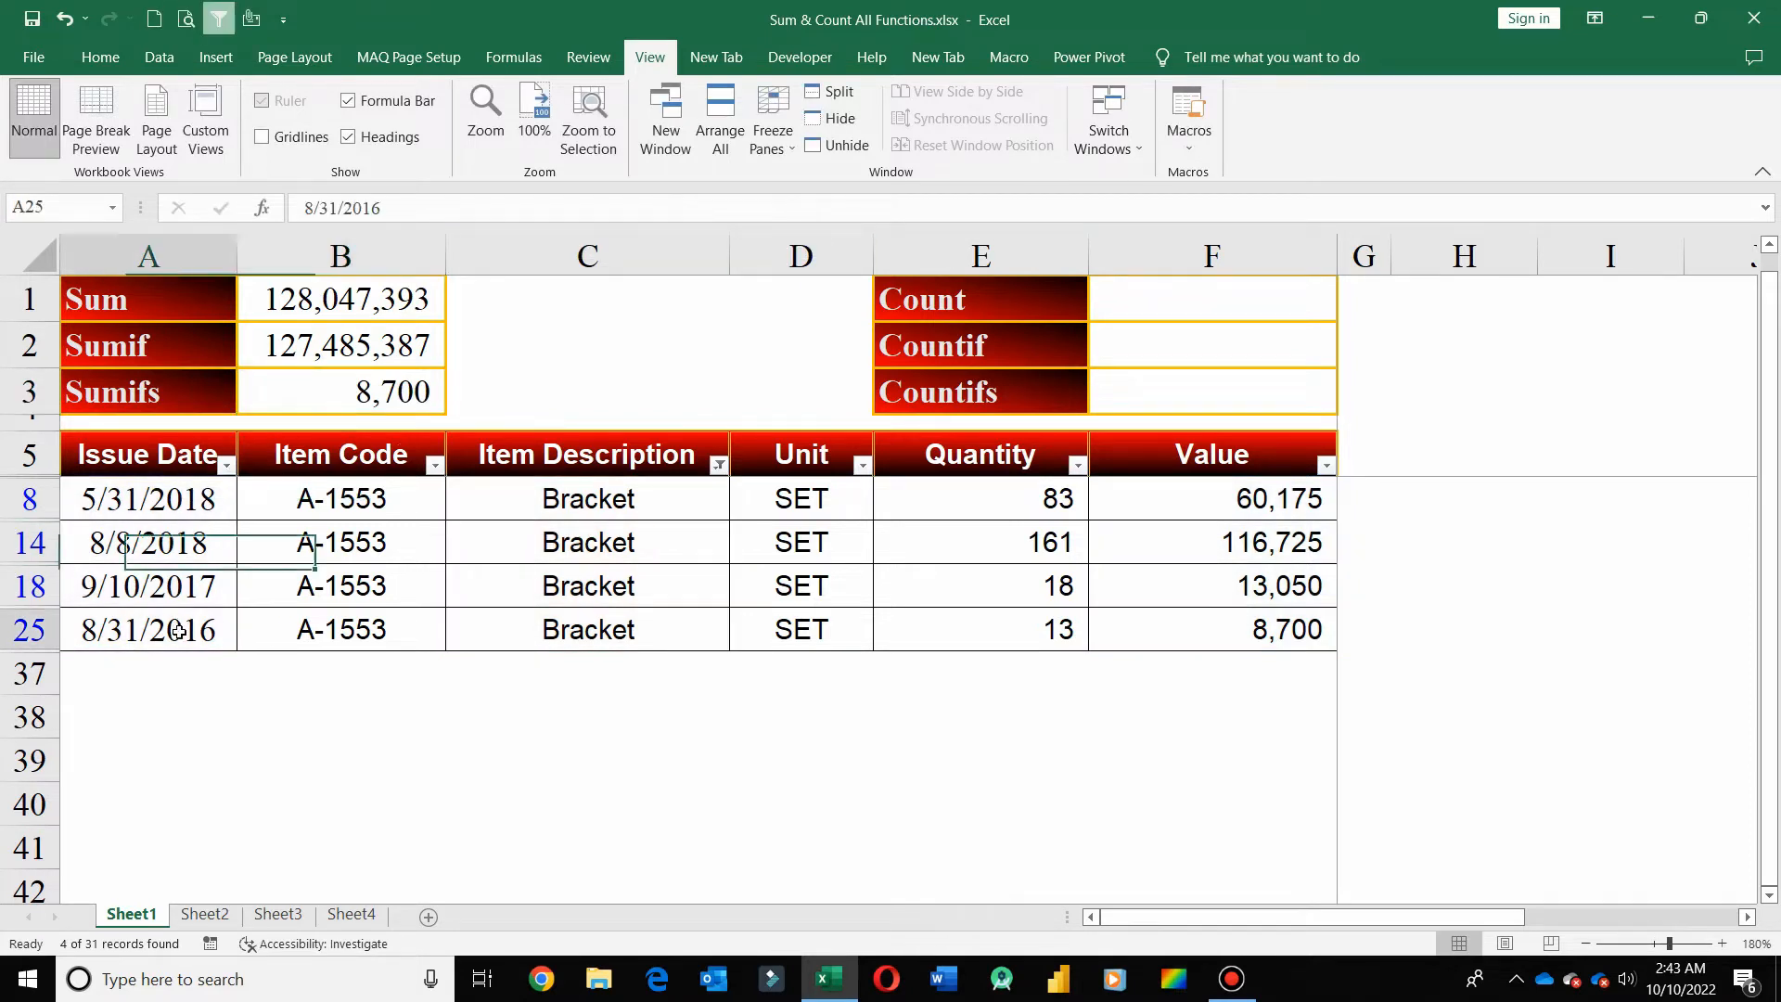
{"action": "left_click", "coordinate": [1304, 629]}
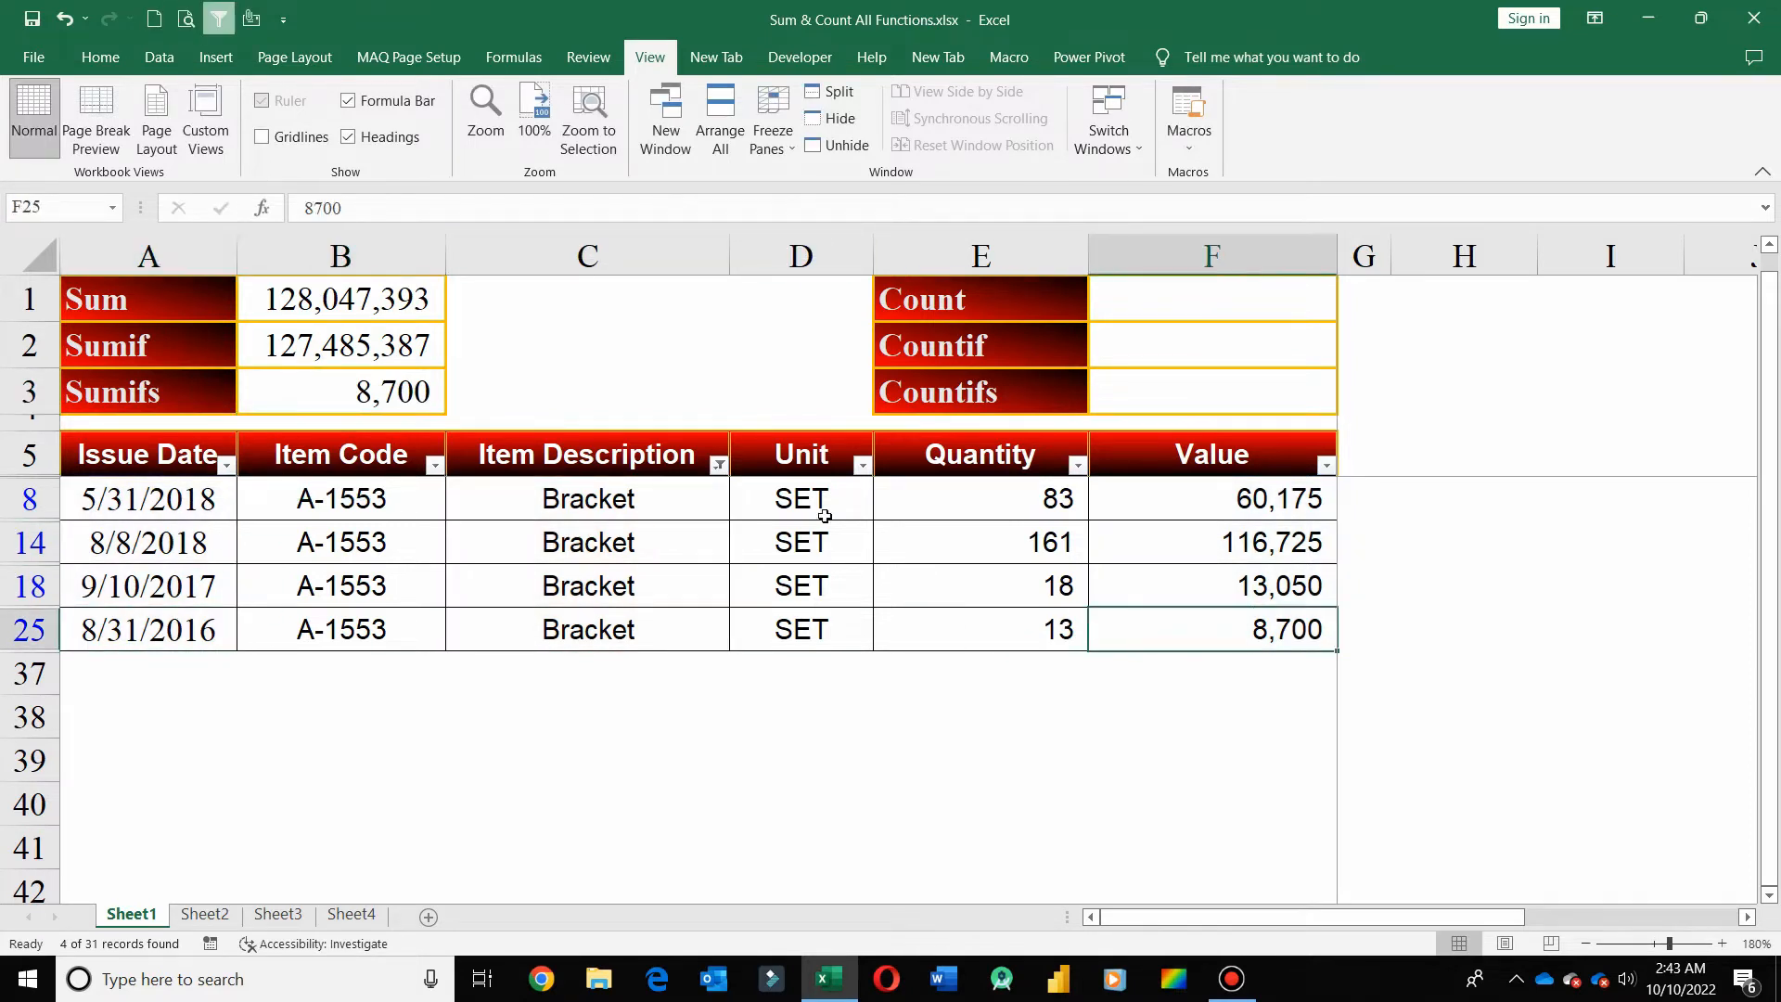
{"action": "left_click", "coordinate": [396, 406]}
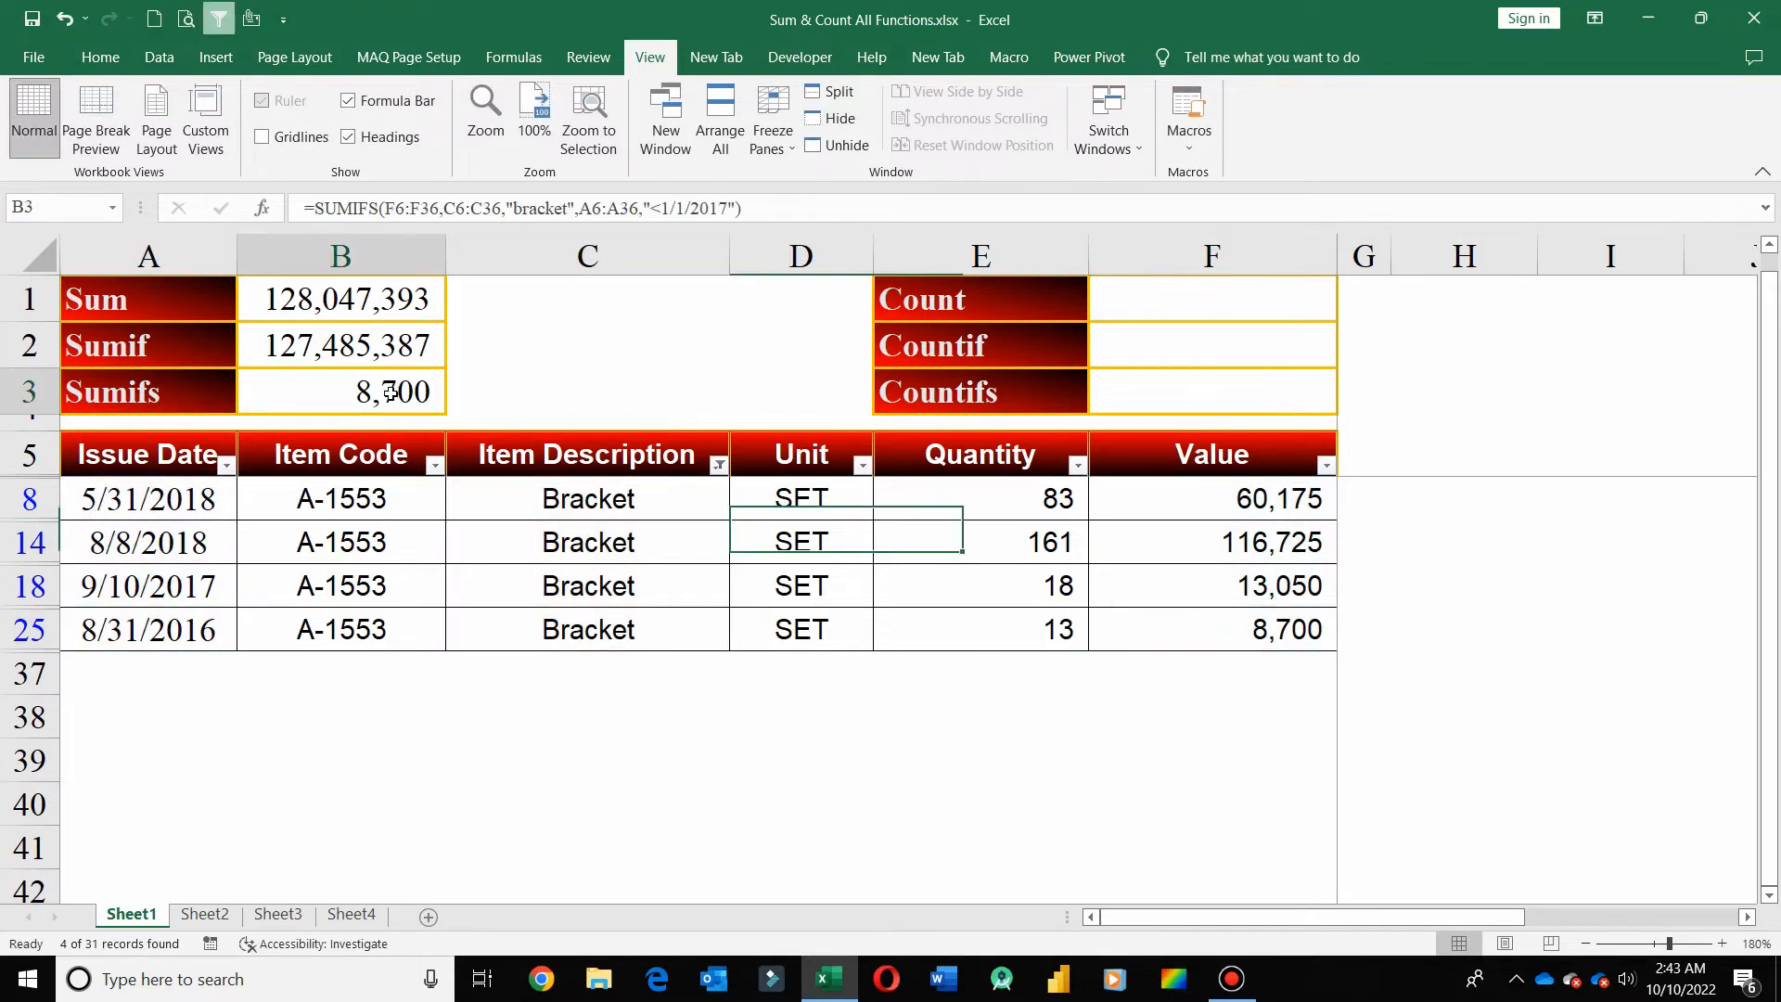
{"action": "left_click", "coordinate": [719, 467]}
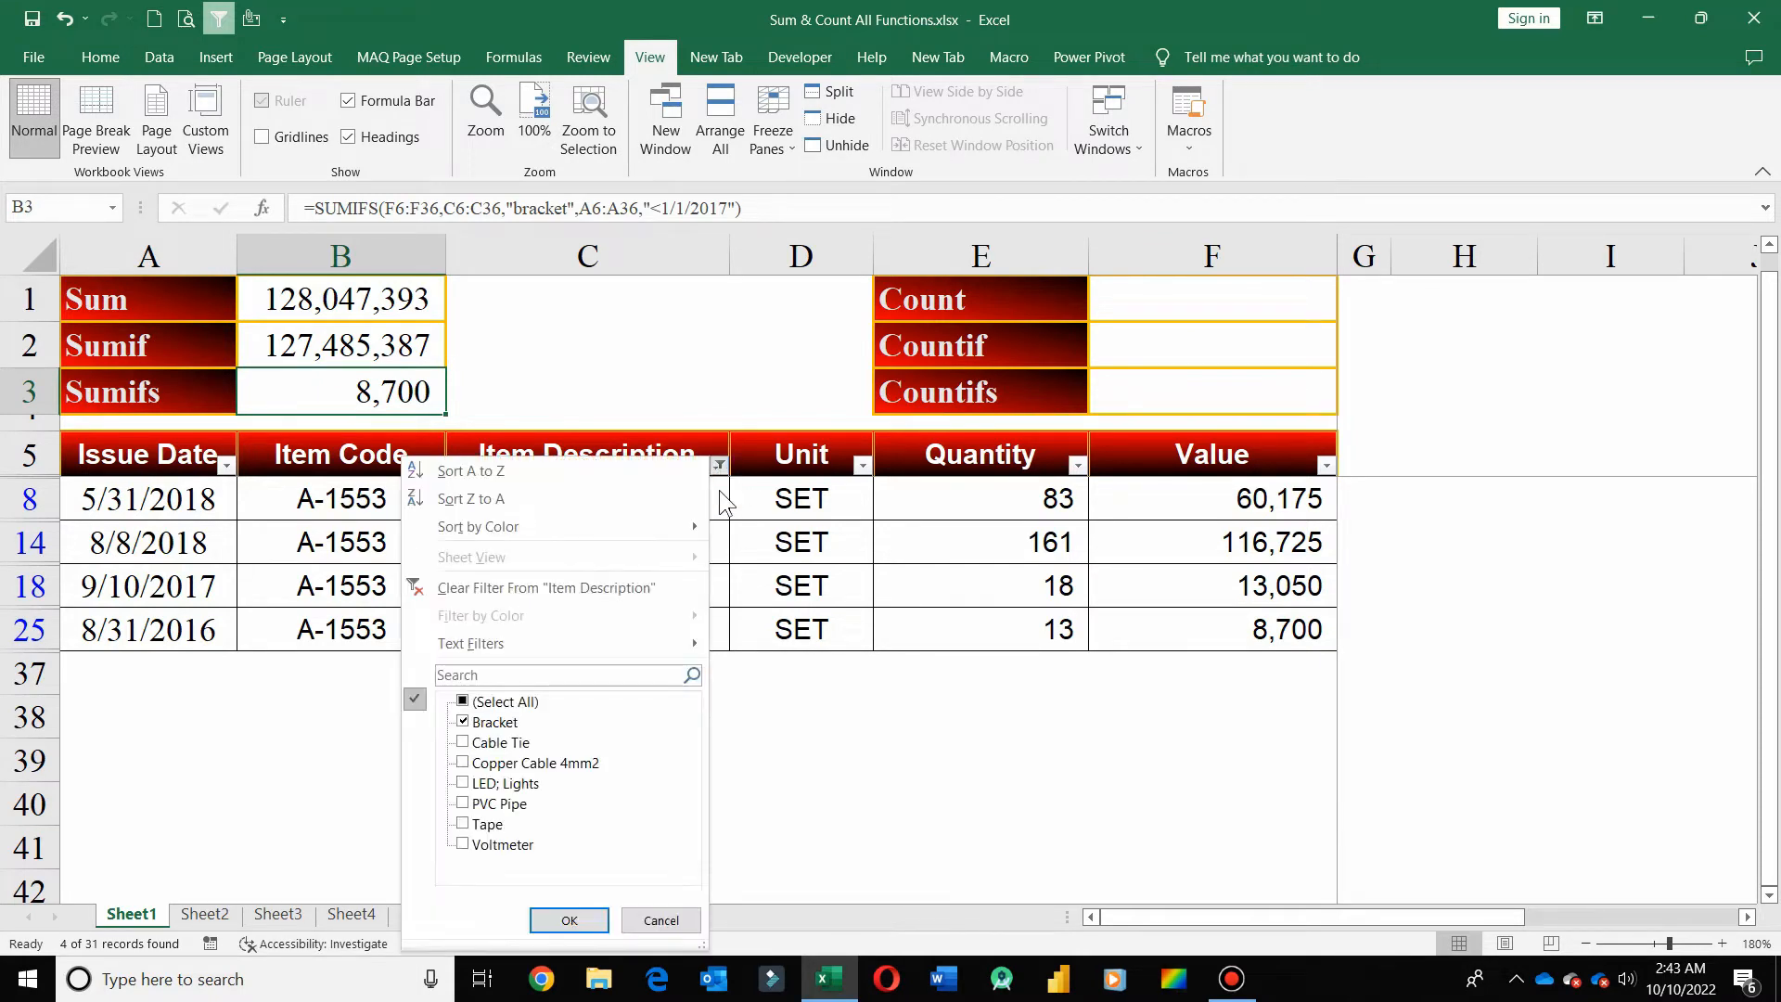
{"action": "left_click", "coordinate": [636, 582]}
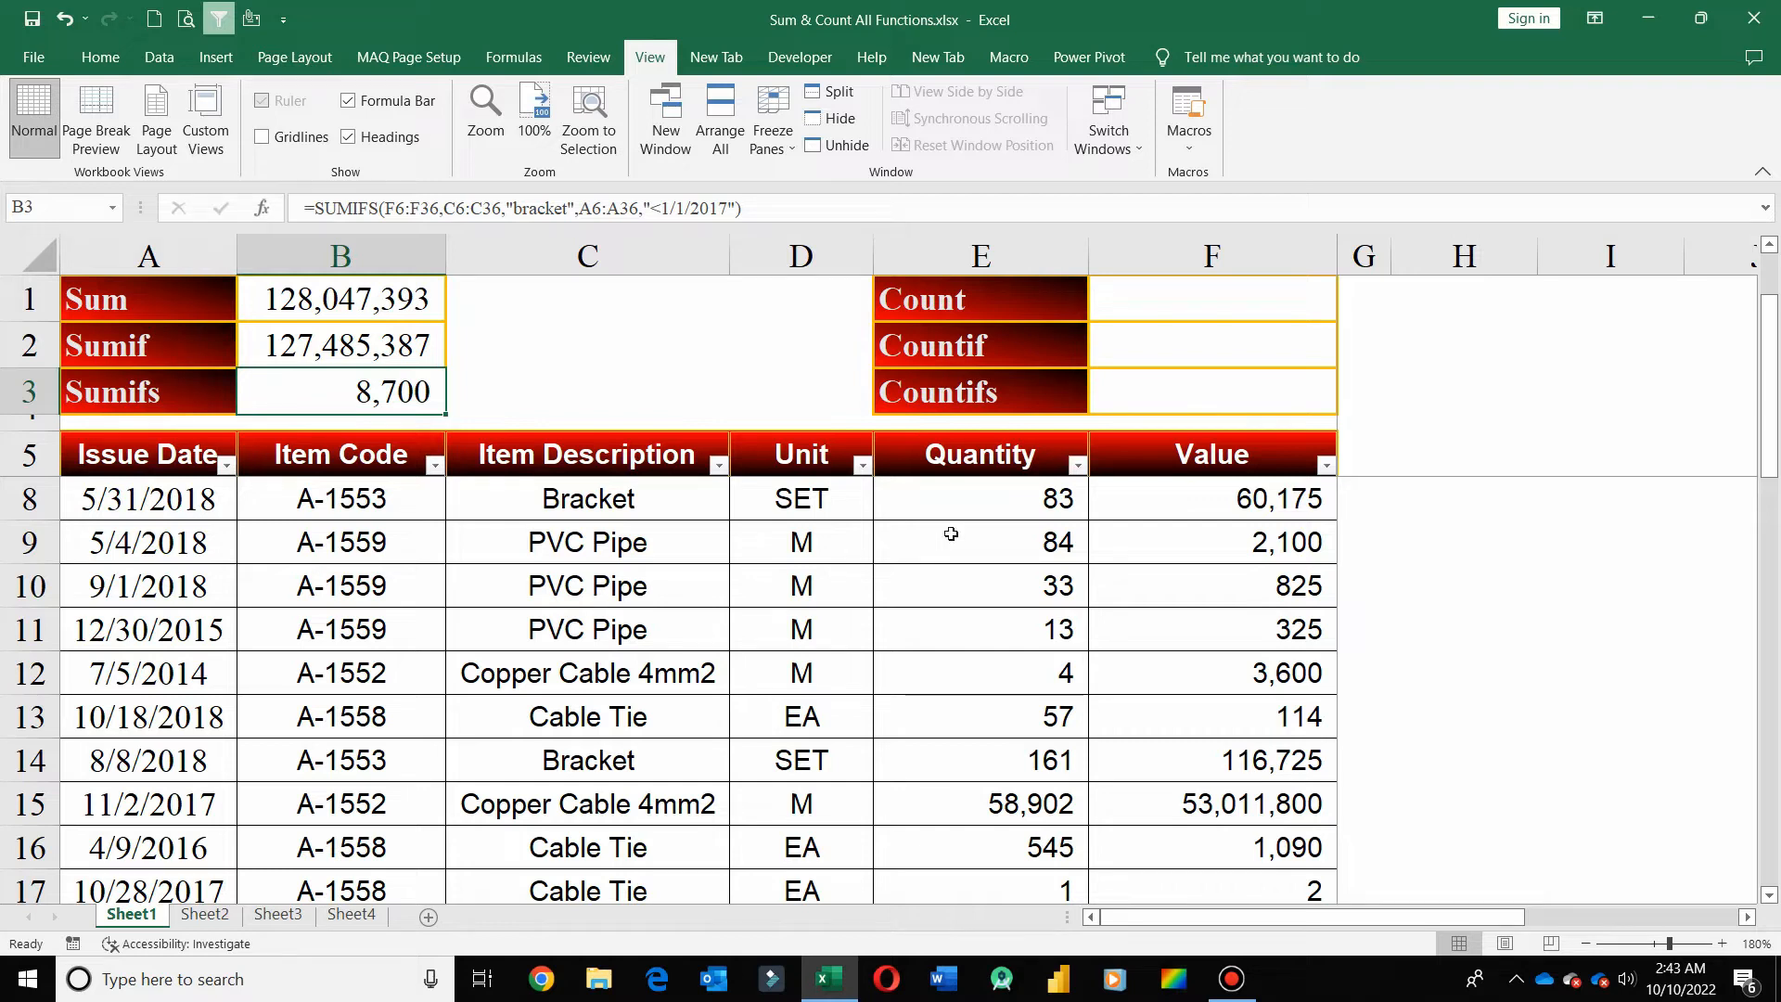
Enter a COUNT formula in F1 over the row 8 cells C8:F8
{"action": "left_click", "coordinate": [1210, 306]}
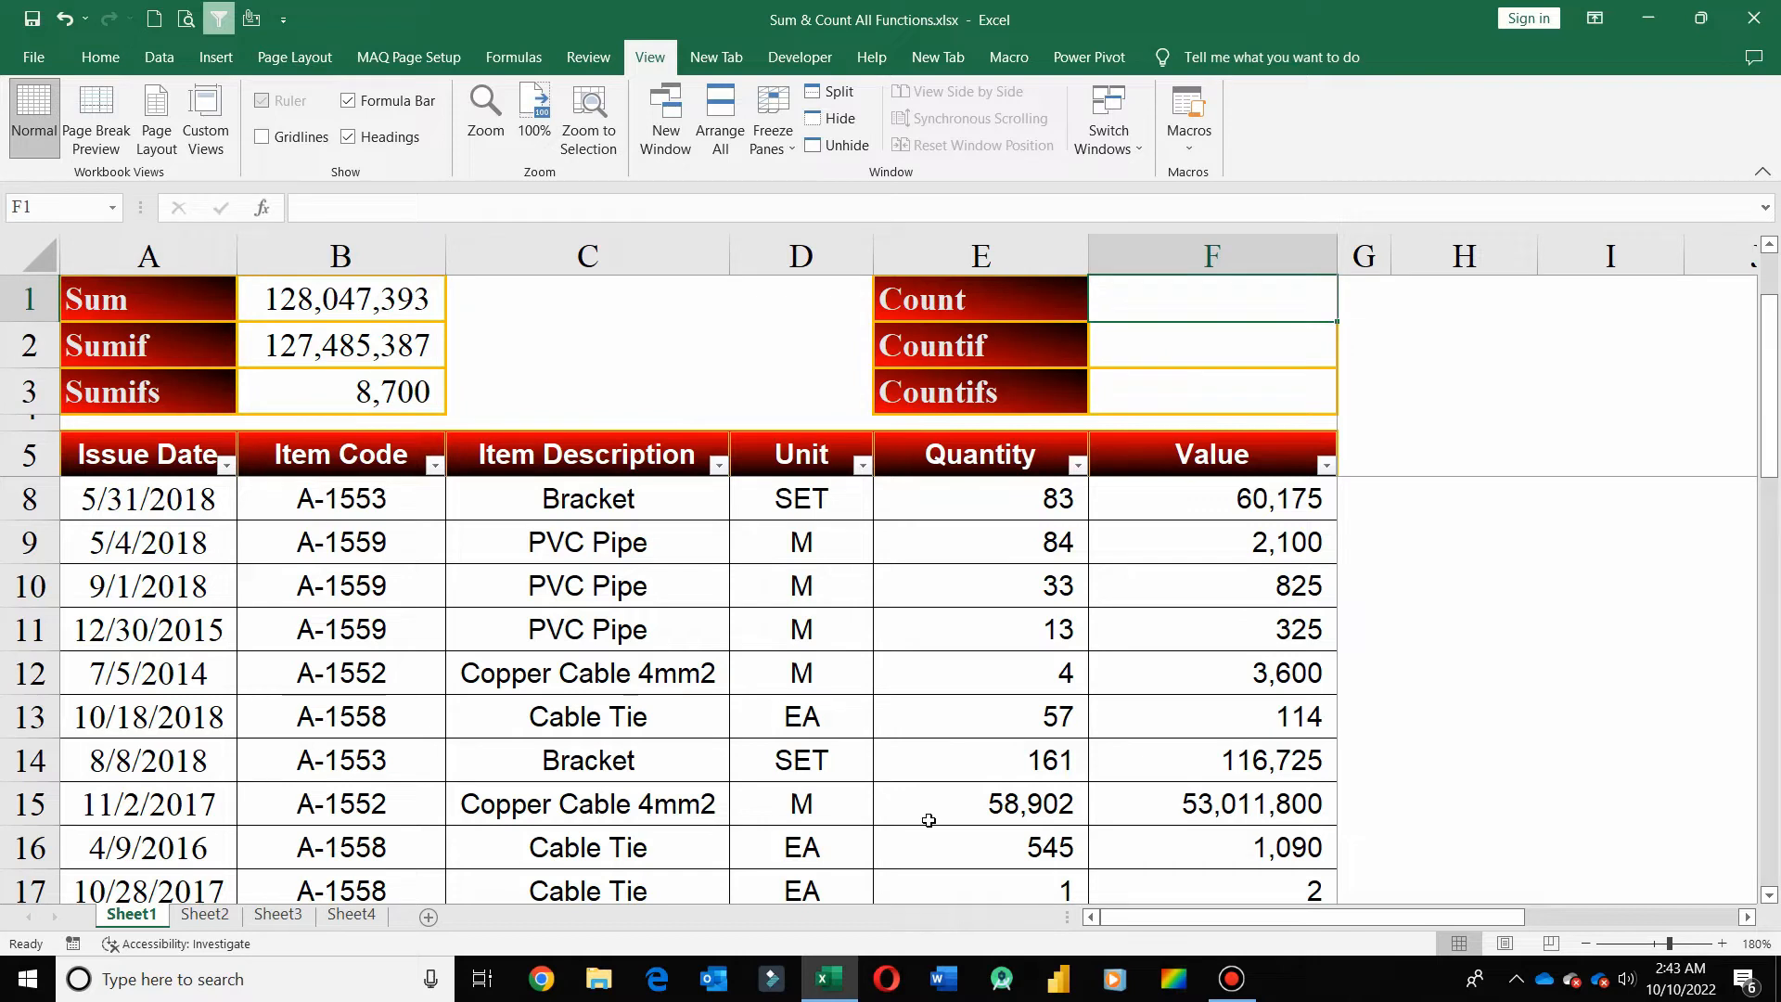
{"action": "type", "text": "=cou"}
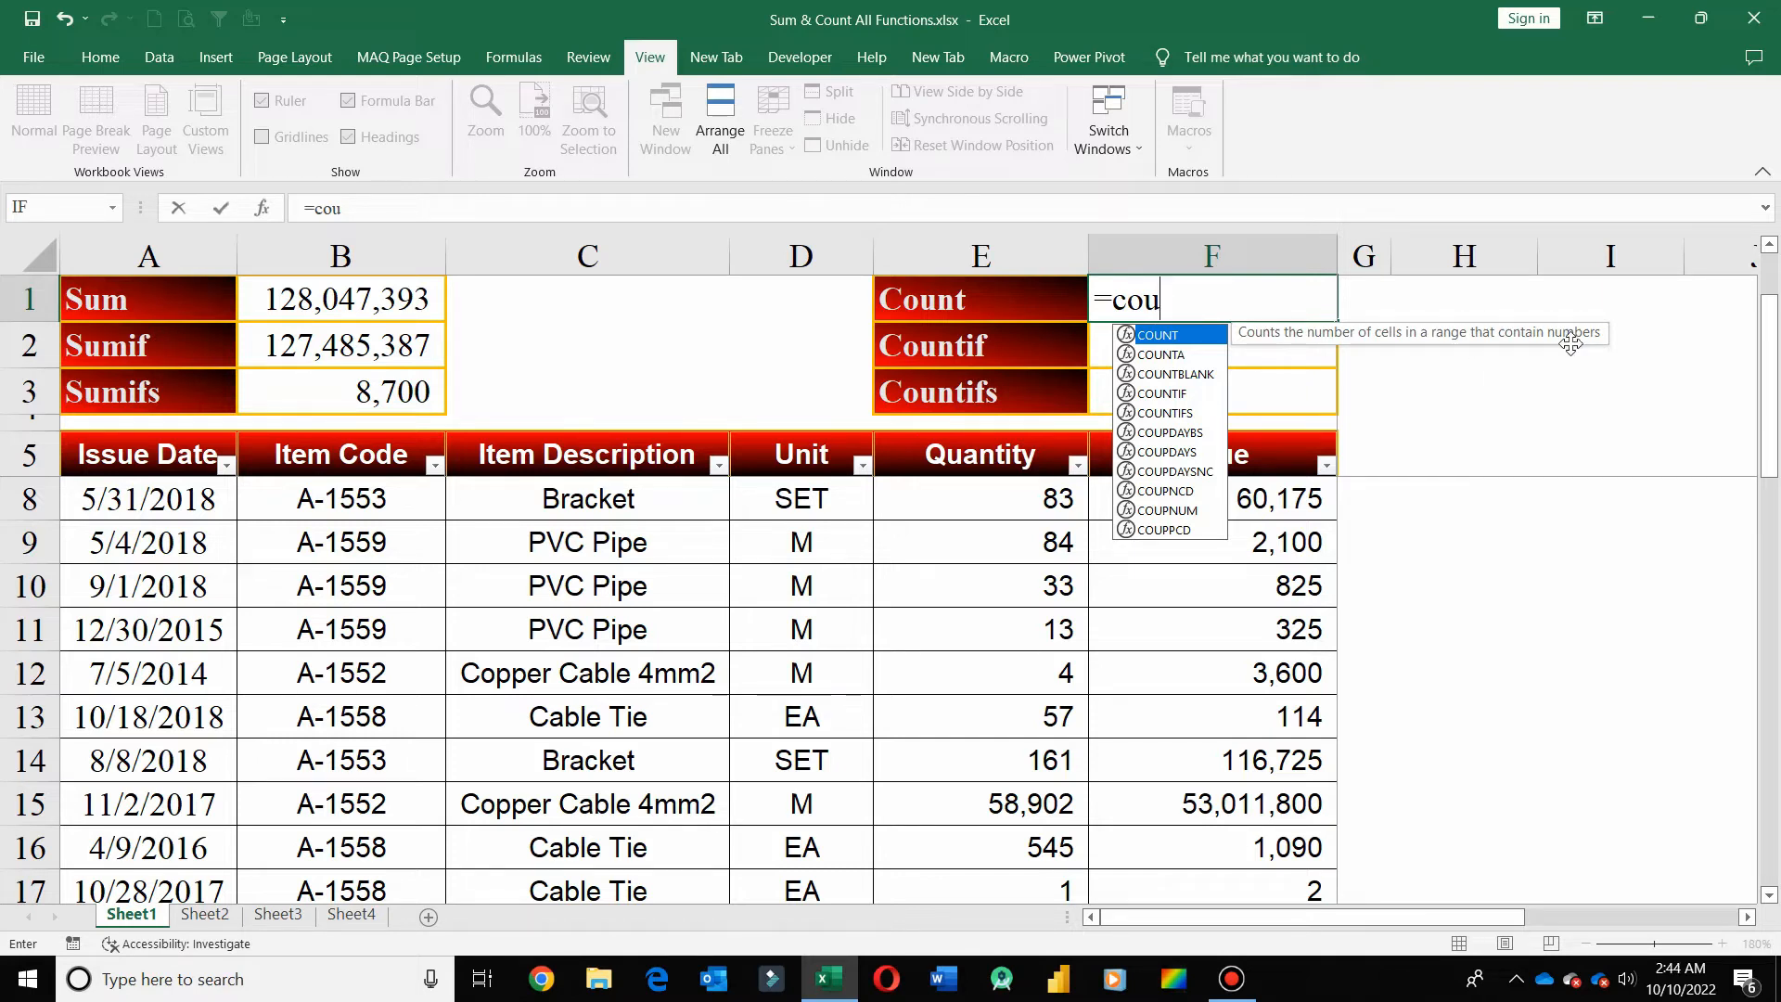
{"action": "key", "text": "Tab"}
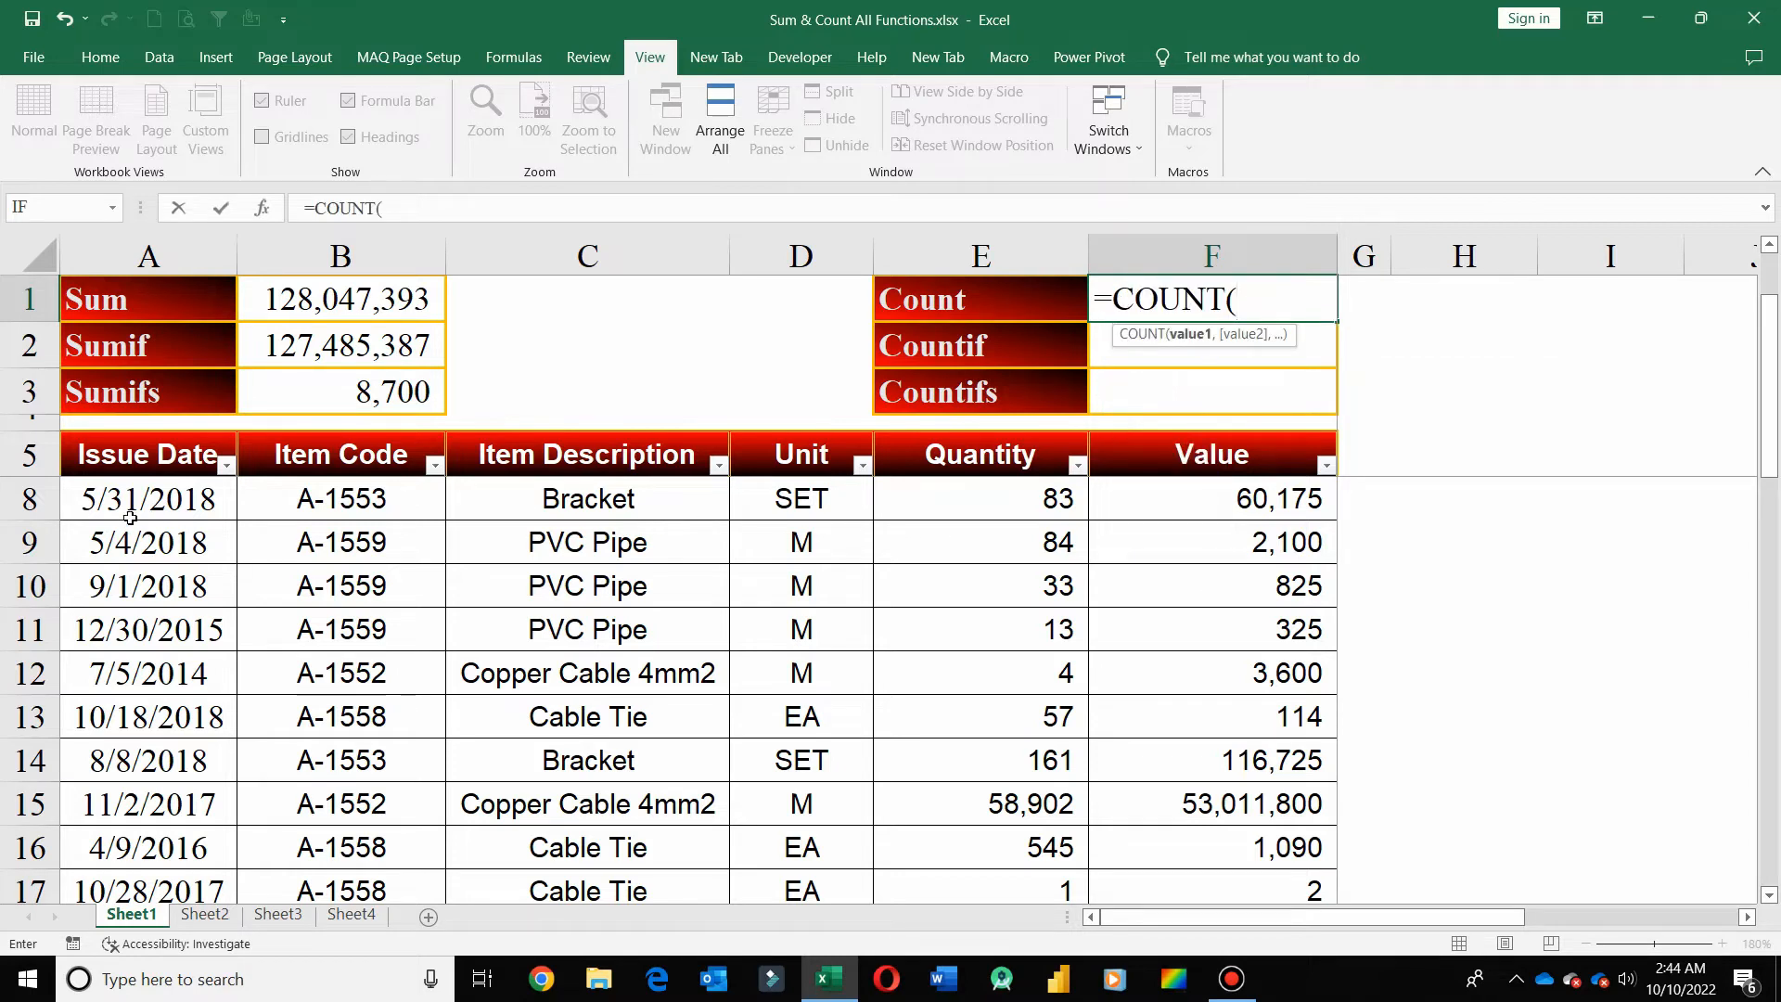
{"action": "left_click_drag", "start_coordinate": [131, 510], "coordinate": [1128, 486]}
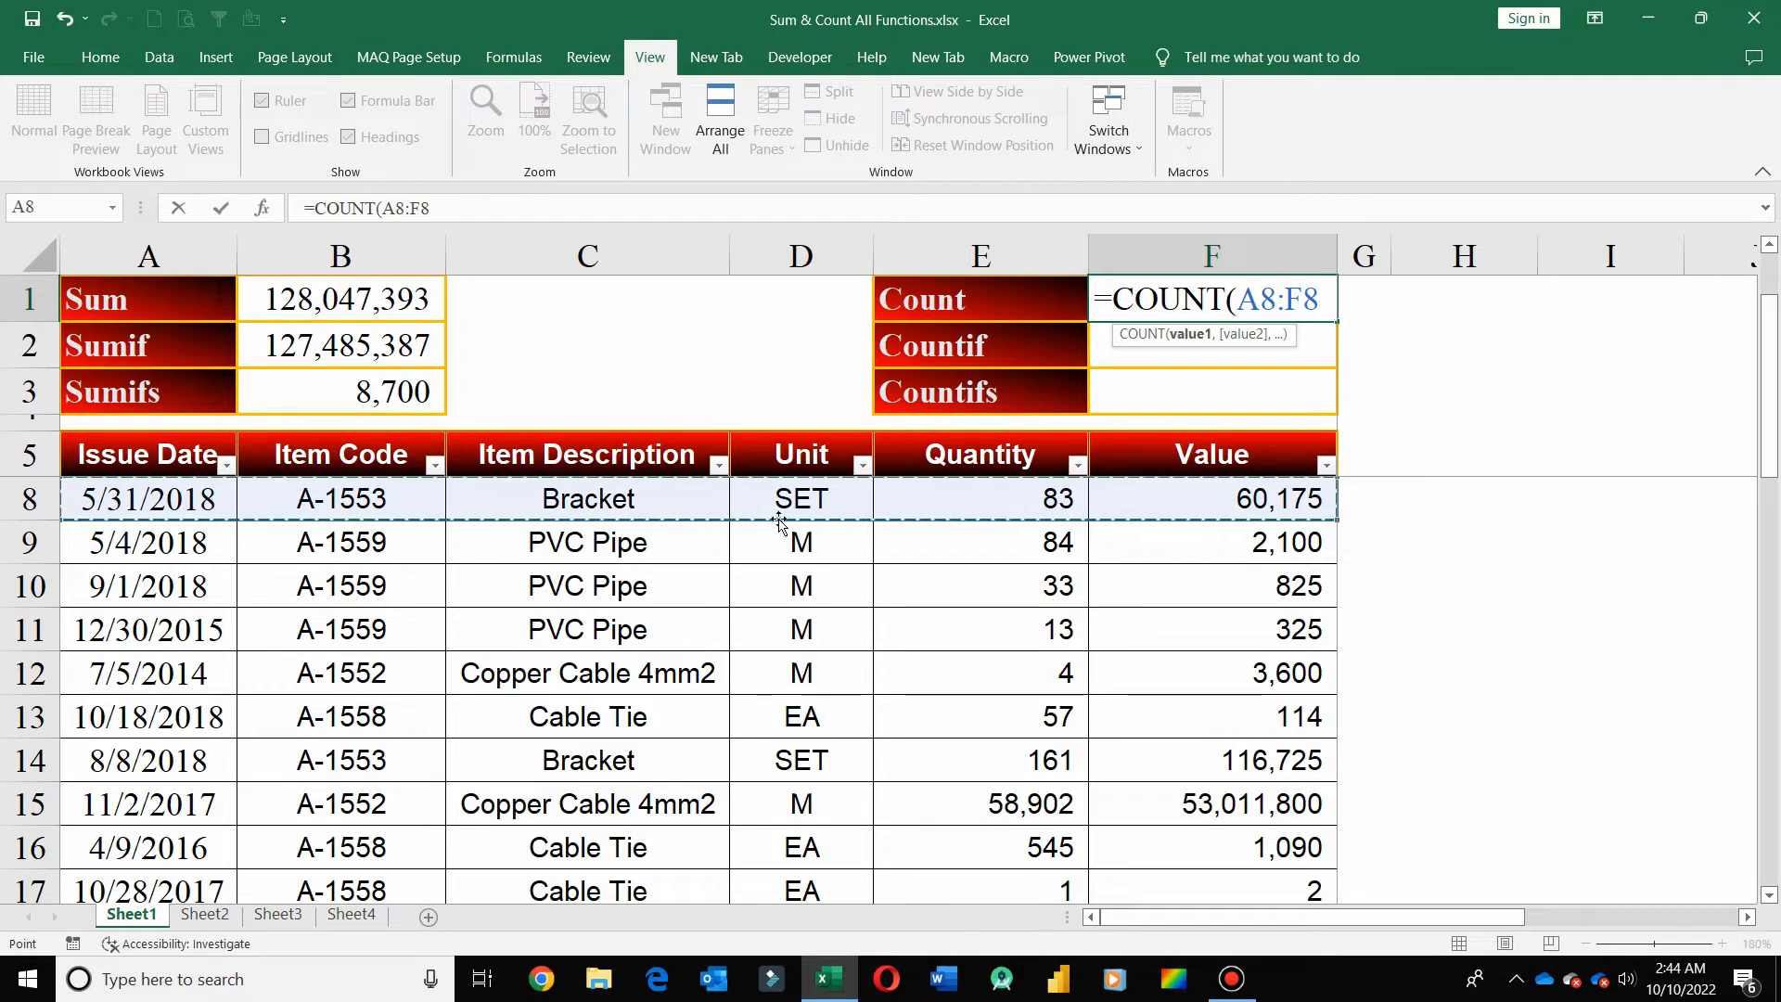
{"action": "left_click_drag", "start_coordinate": [659, 500], "coordinate": [1247, 520]}
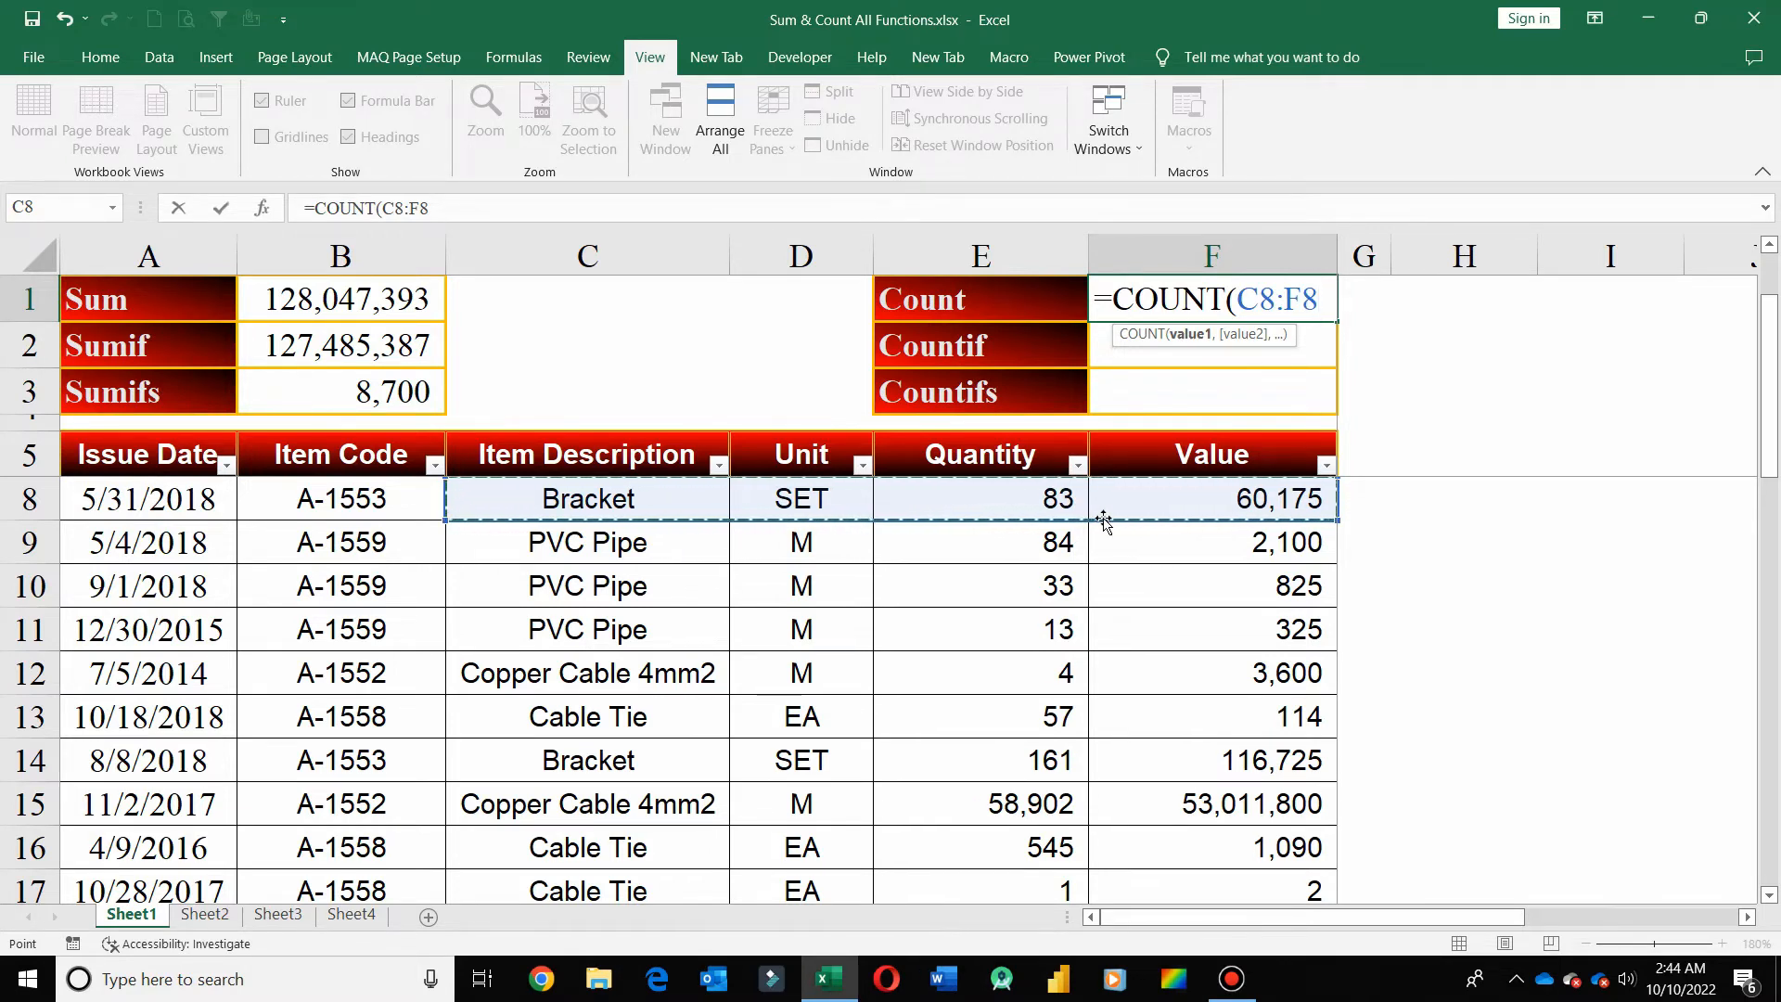
{"action": "key", "text": "Return"}
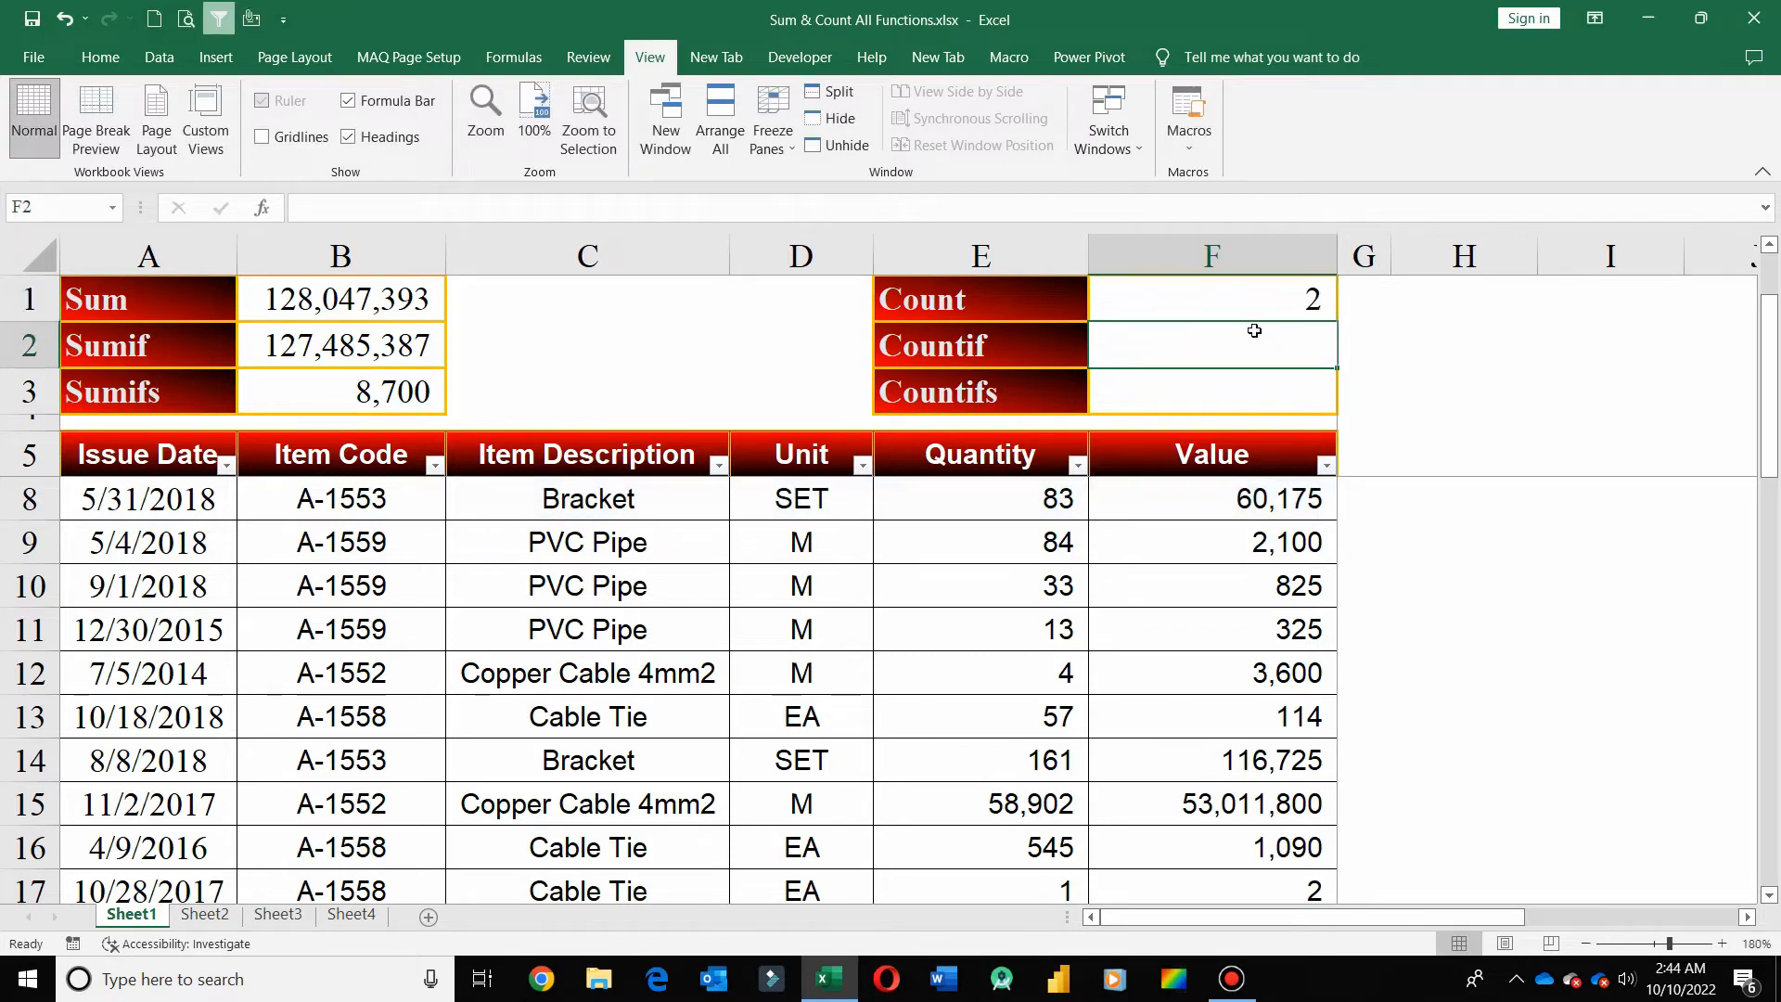
Select the numeric cells E8:F8 to compare them with the COUNT result in F1
{"action": "left_click", "coordinate": [1257, 289]}
{"action": "left_click", "coordinate": [1058, 505]}
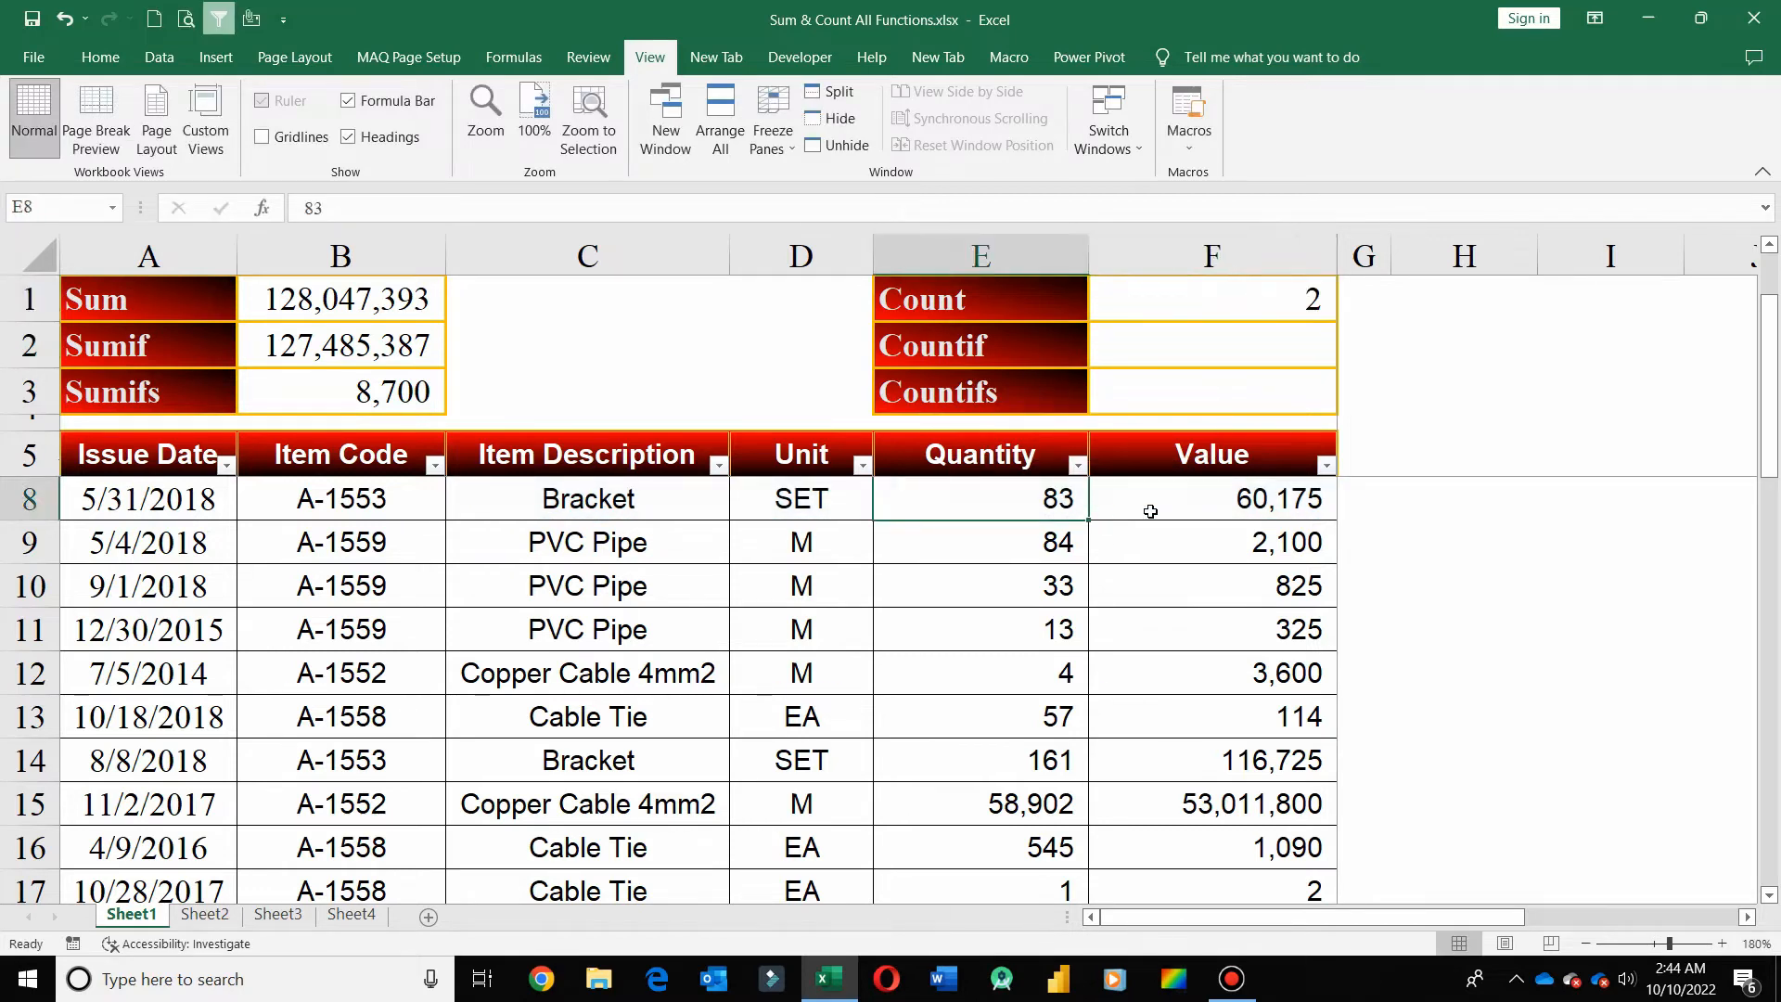
{"action": "left_click", "coordinate": [1150, 511], "text": "shift"}
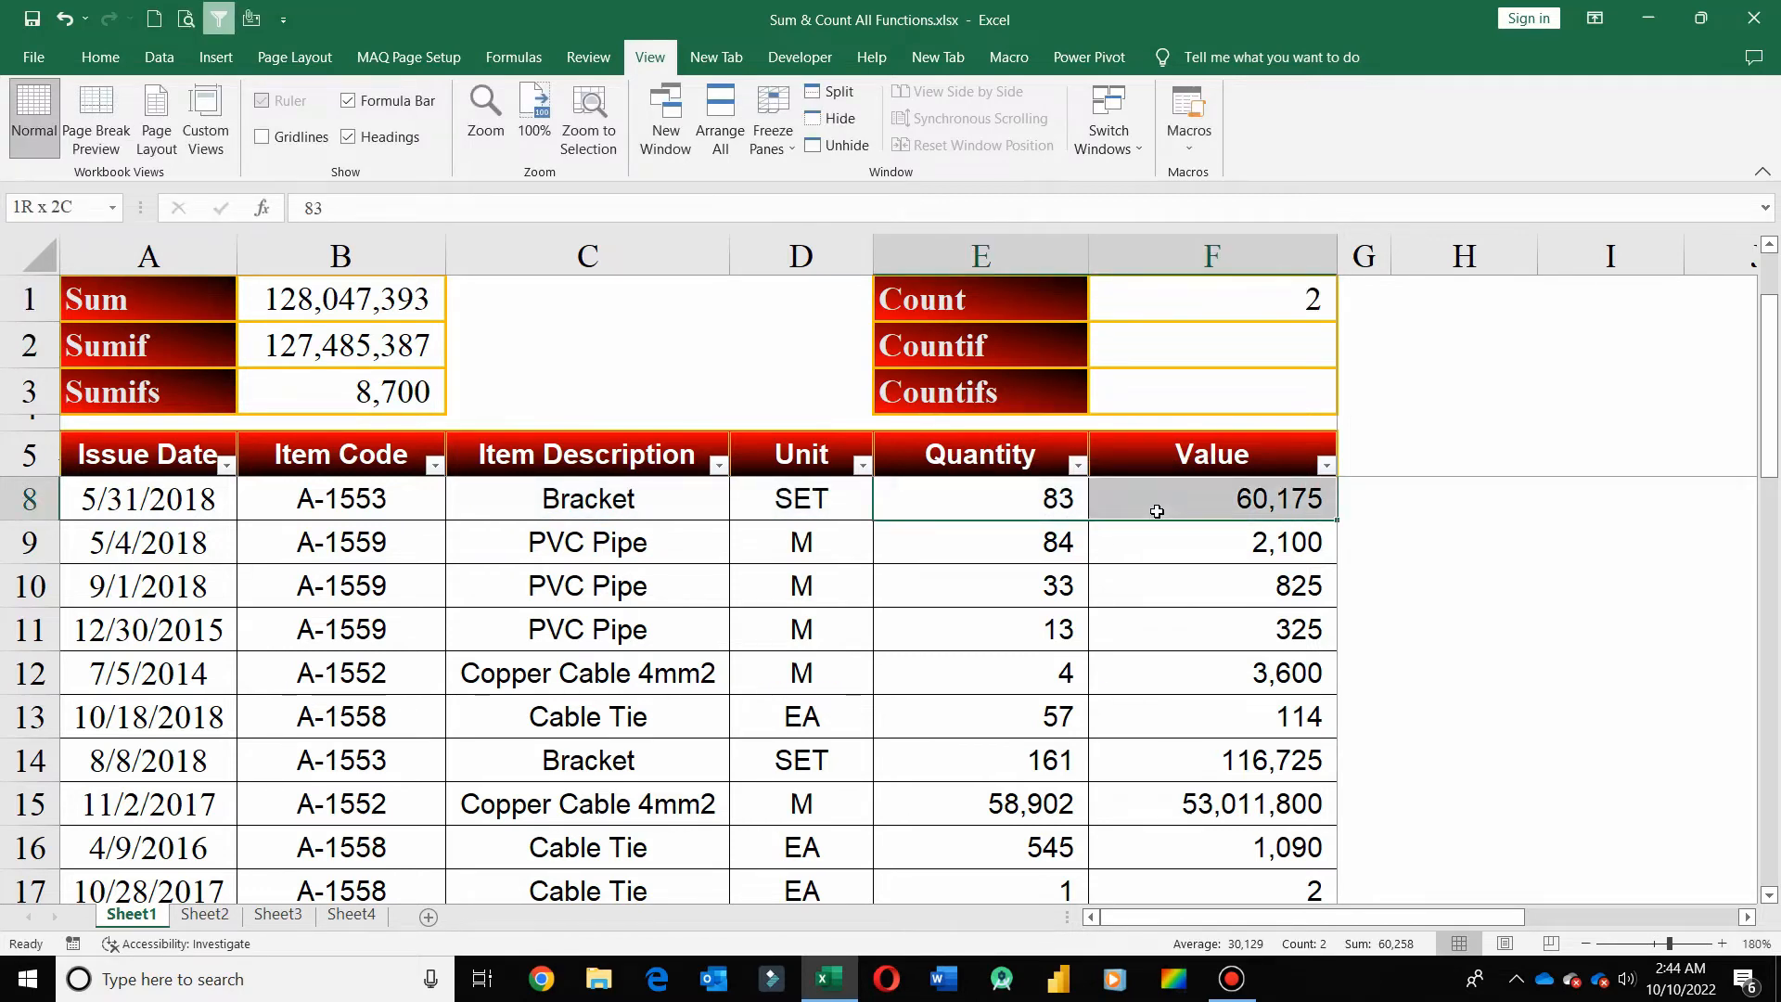
Enter 8 in Unit cell D8 to test the COUNT formula, and undo that change
{"action": "double_click", "coordinate": [808, 496]}
{"action": "type", "text": "8"}
{"action": "key", "text": "Return"}
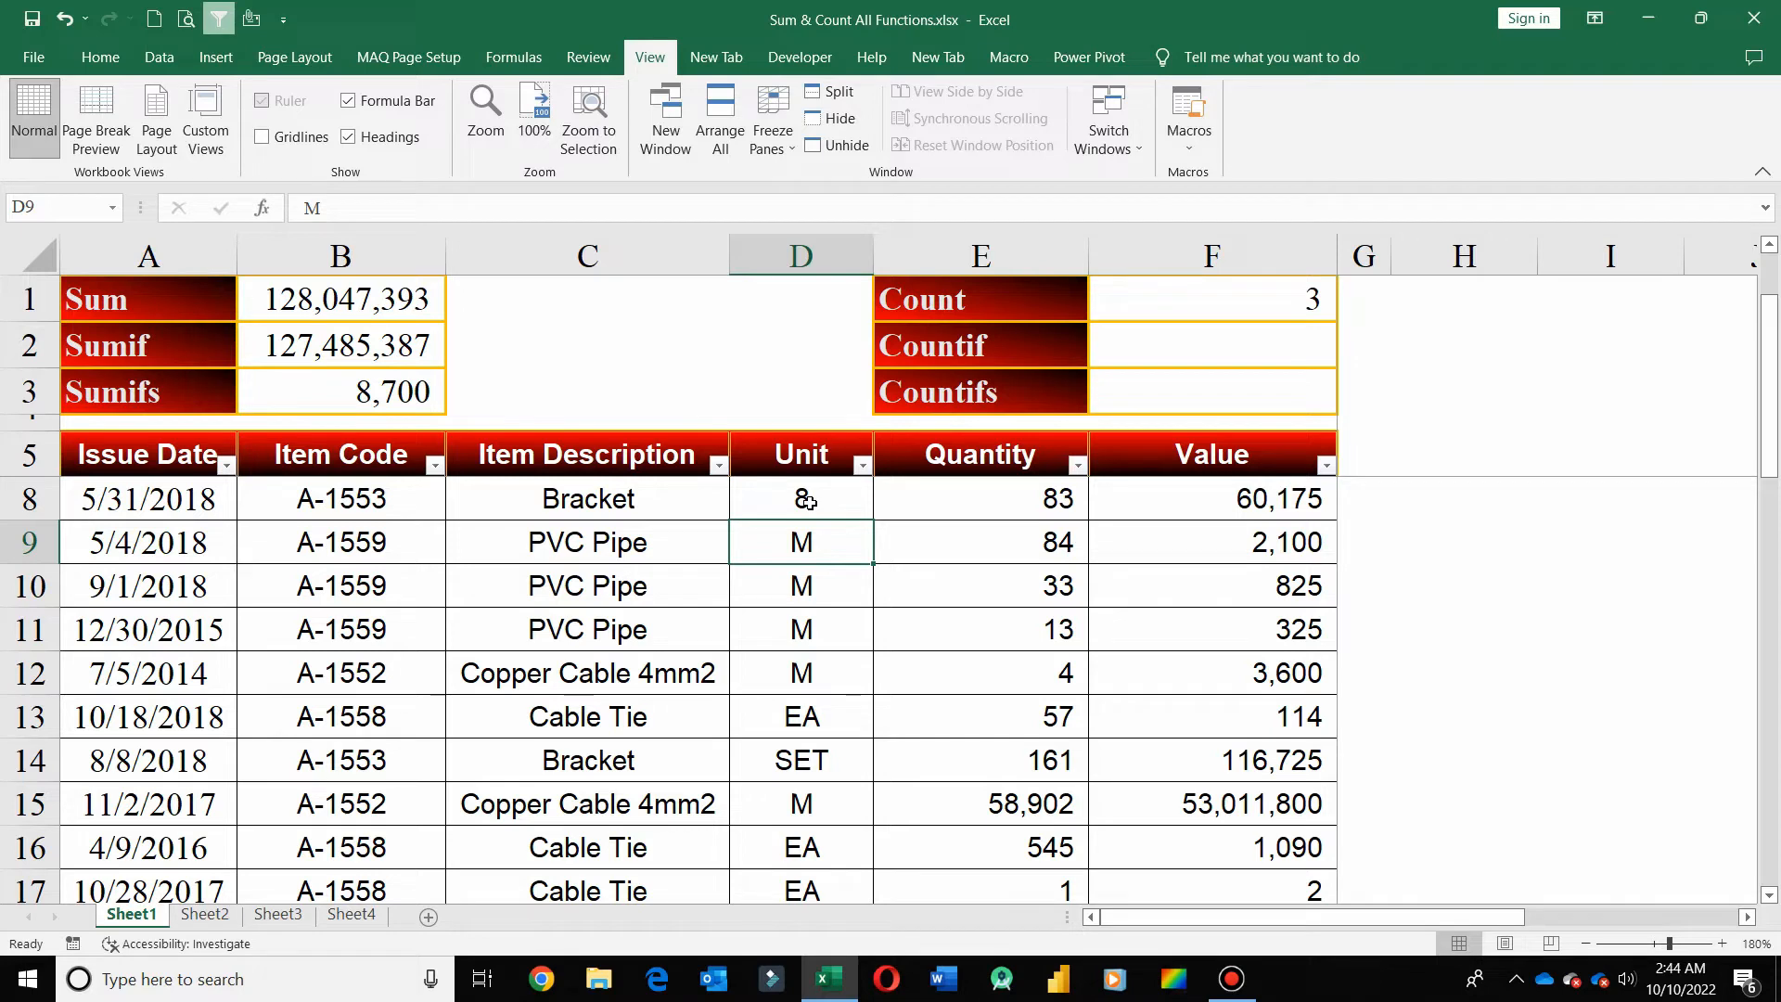
{"action": "type", "text": "z"}
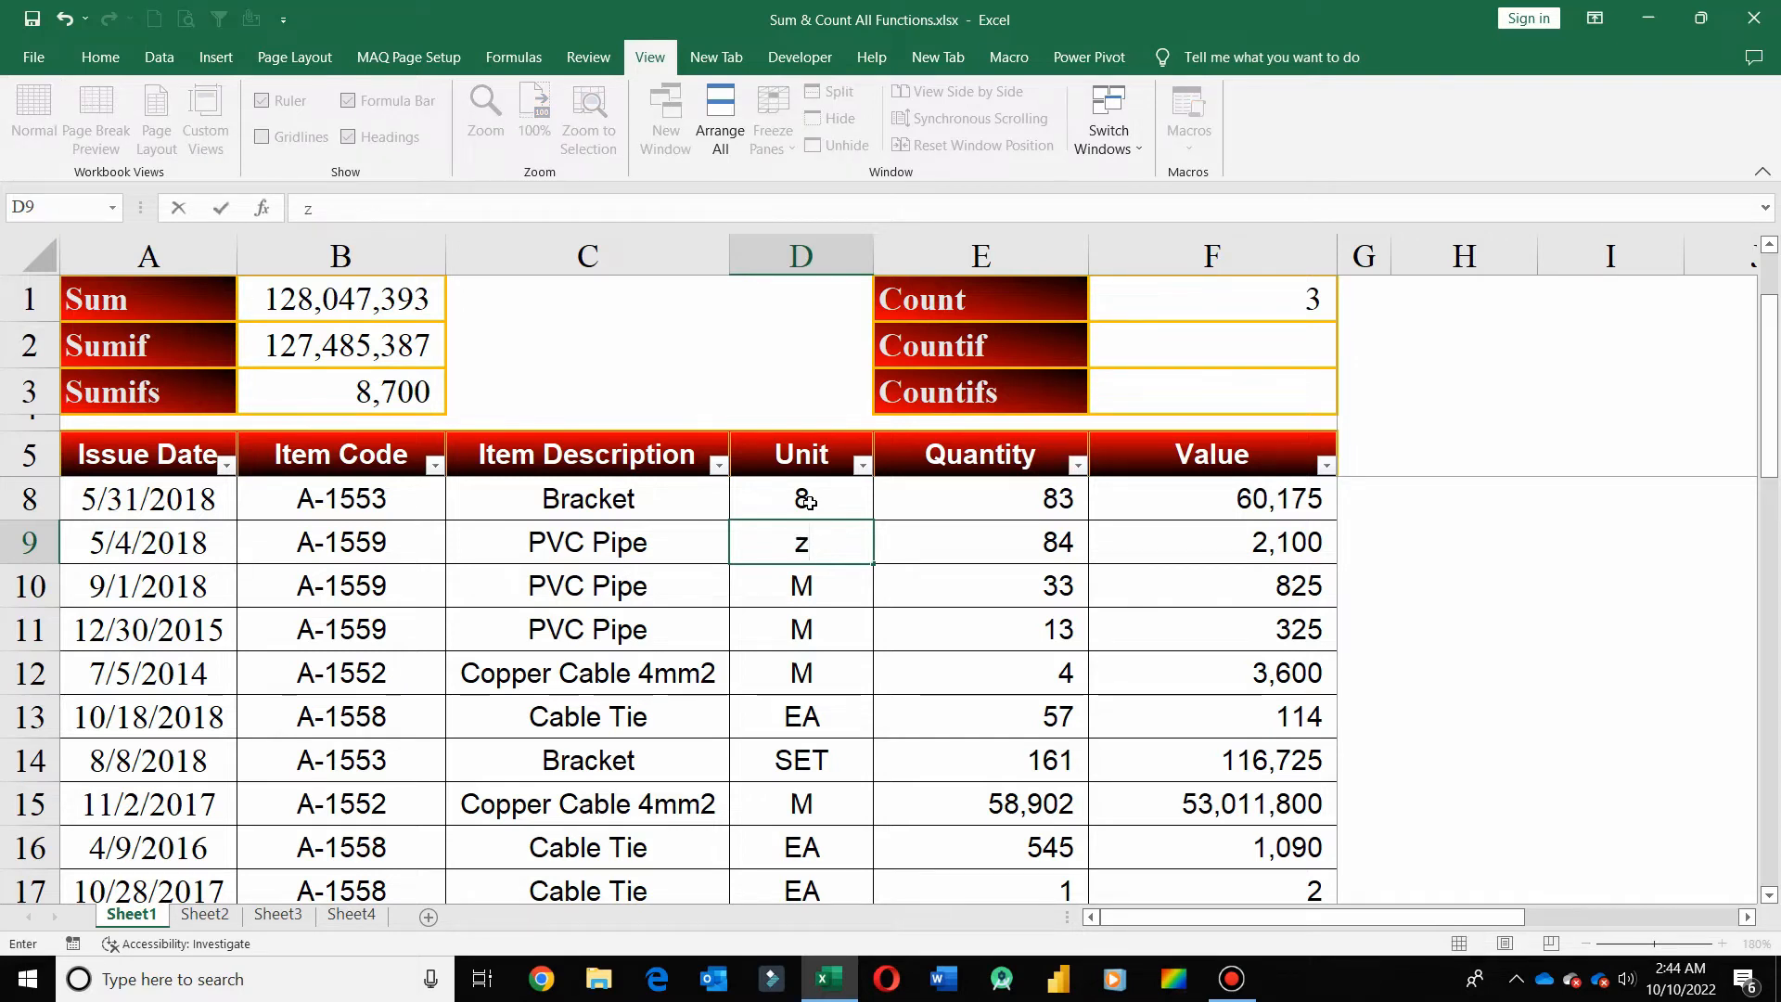
{"action": "key", "text": "Escape"}
{"action": "key", "text": "ctrl+z"}
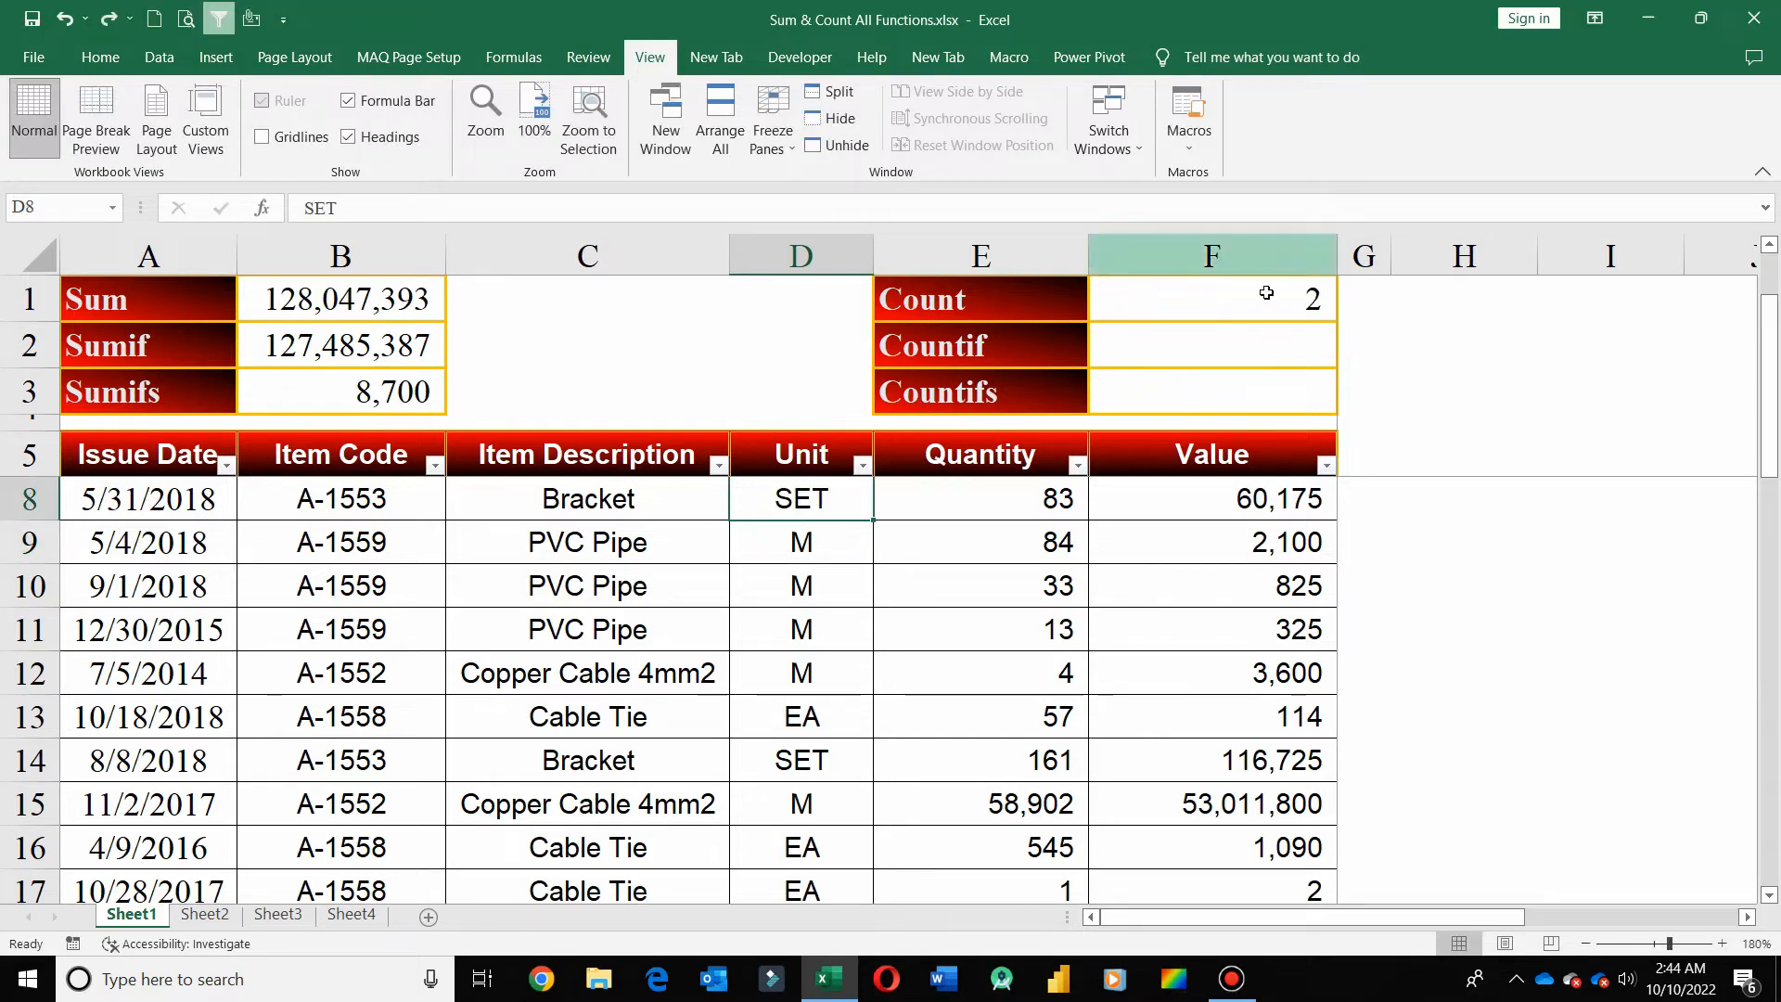
Replace the F1 formula with COUNTA over the range C8:F8
{"action": "left_click", "coordinate": [1266, 295]}
{"action": "type", "text": "=cou"}
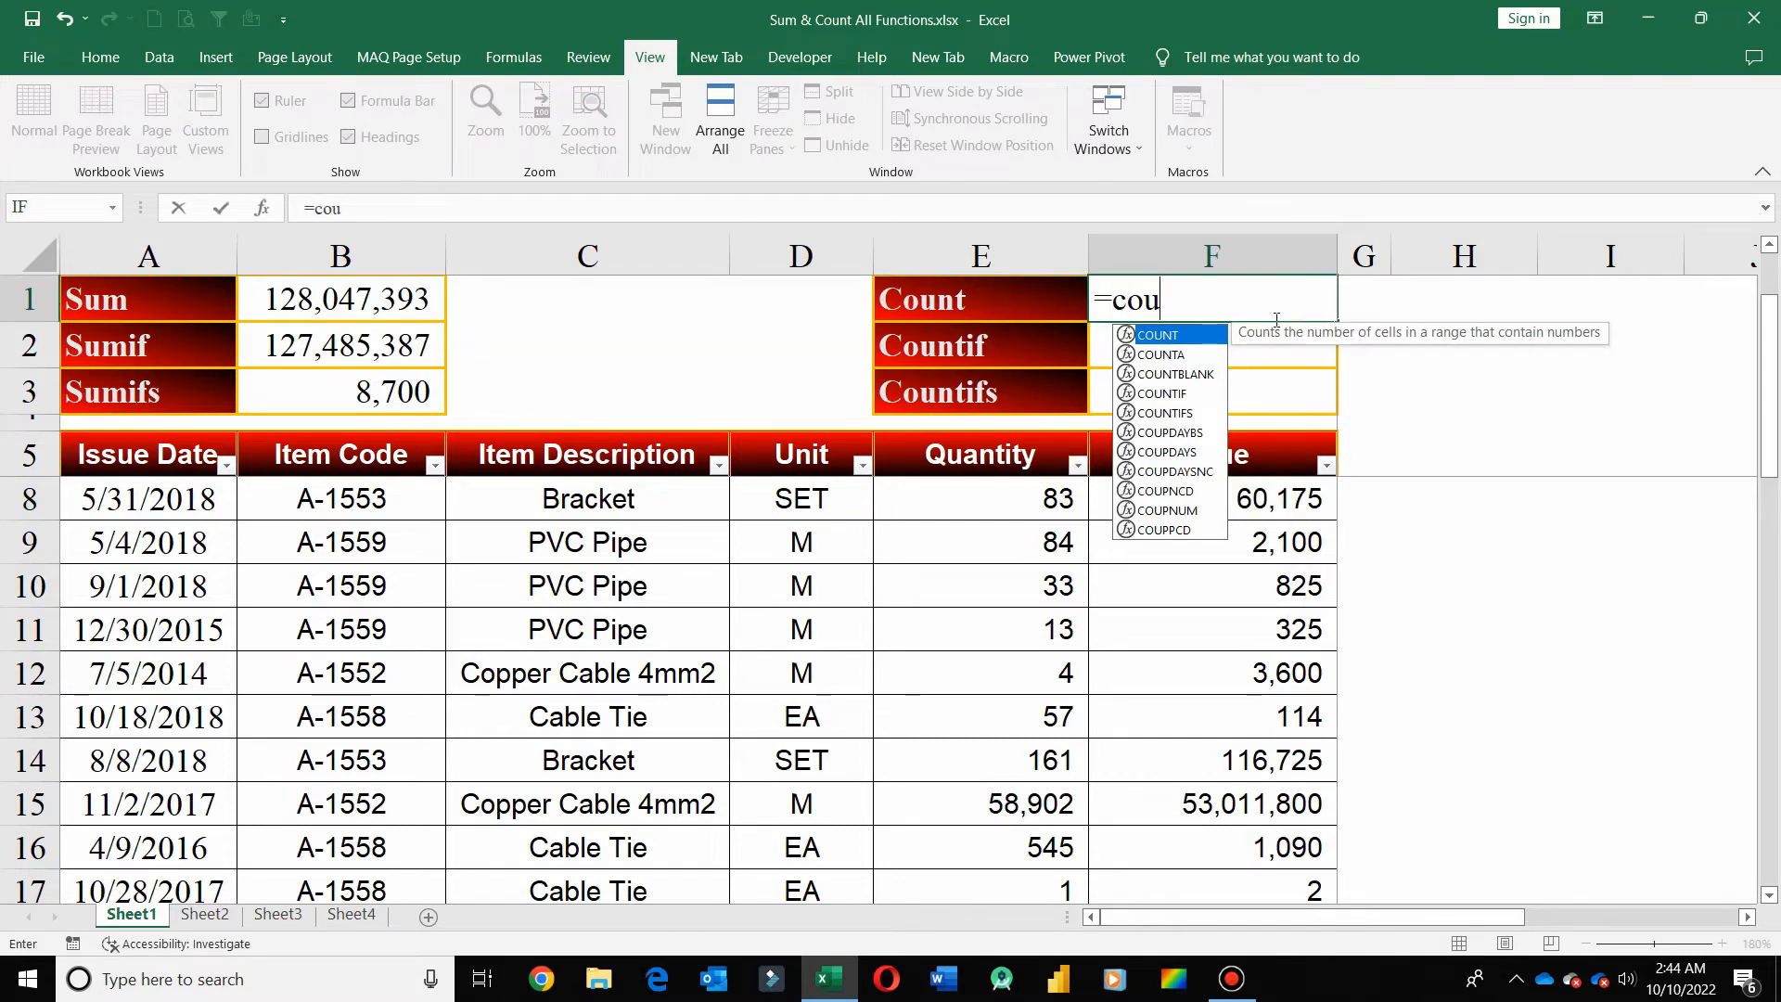
{"action": "key", "text": "Down"}
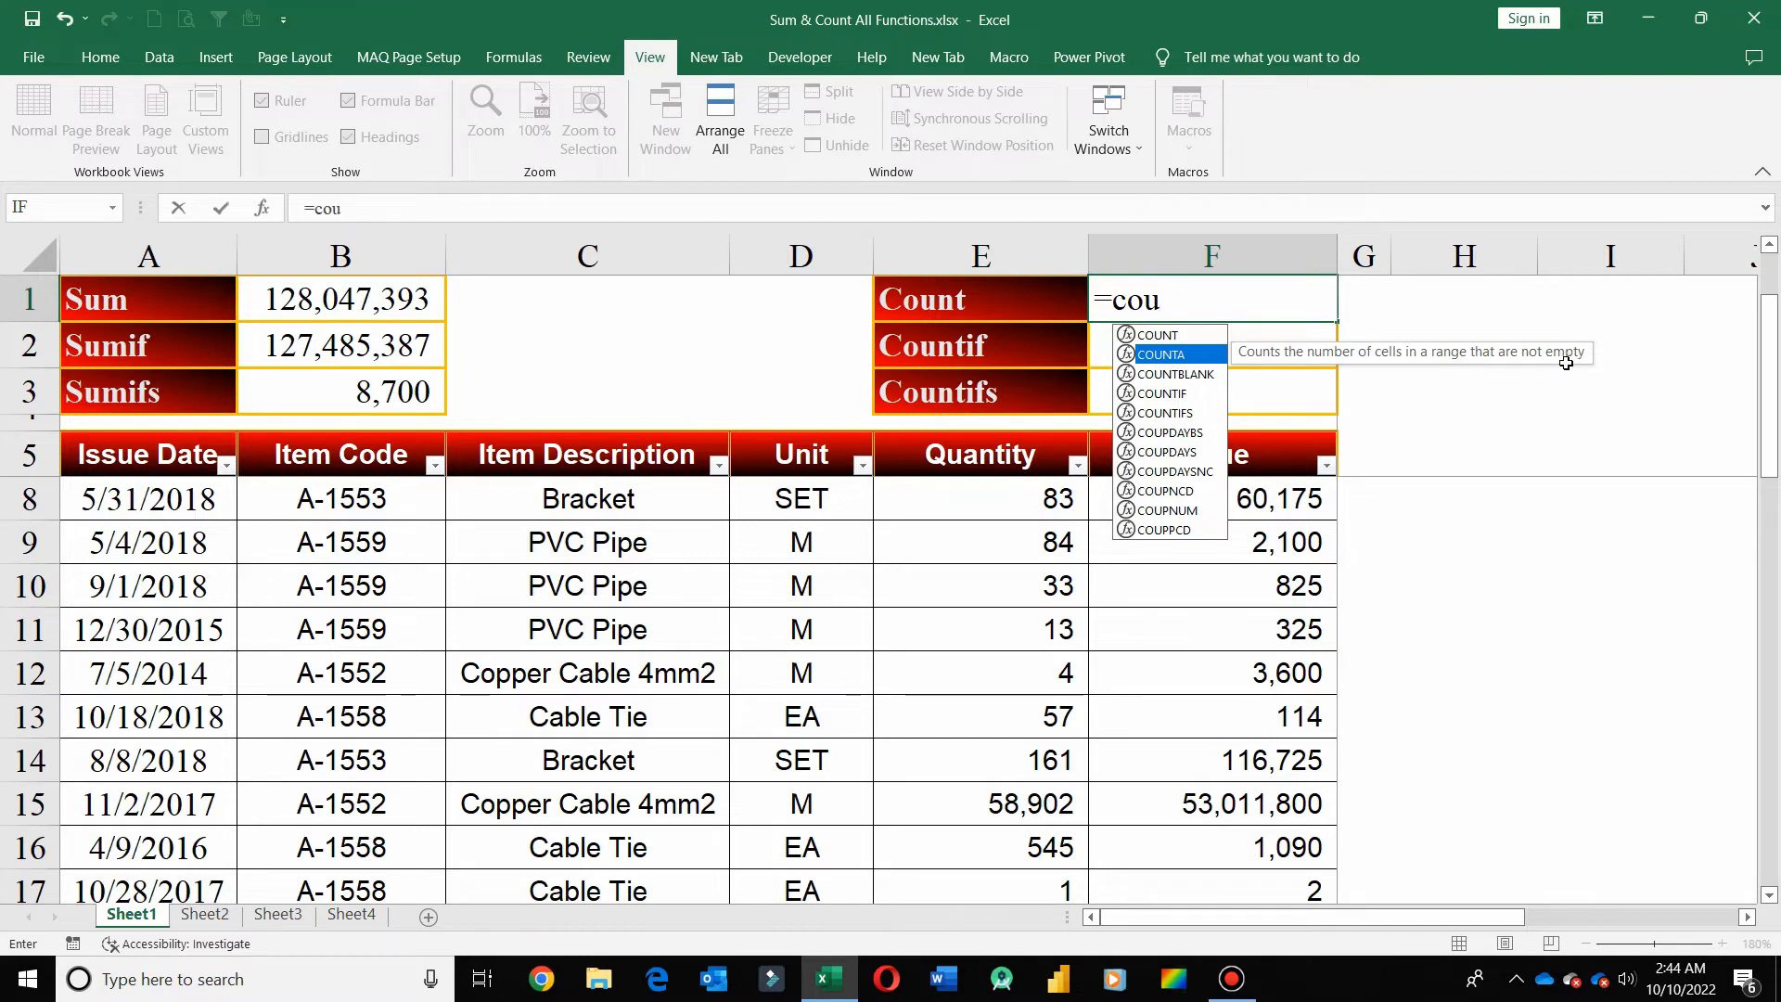
{"action": "key", "text": "Tab"}
{"action": "left_click_drag", "start_coordinate": [643, 512], "coordinate": [1181, 509]}
{"action": "key", "text": "Return"}
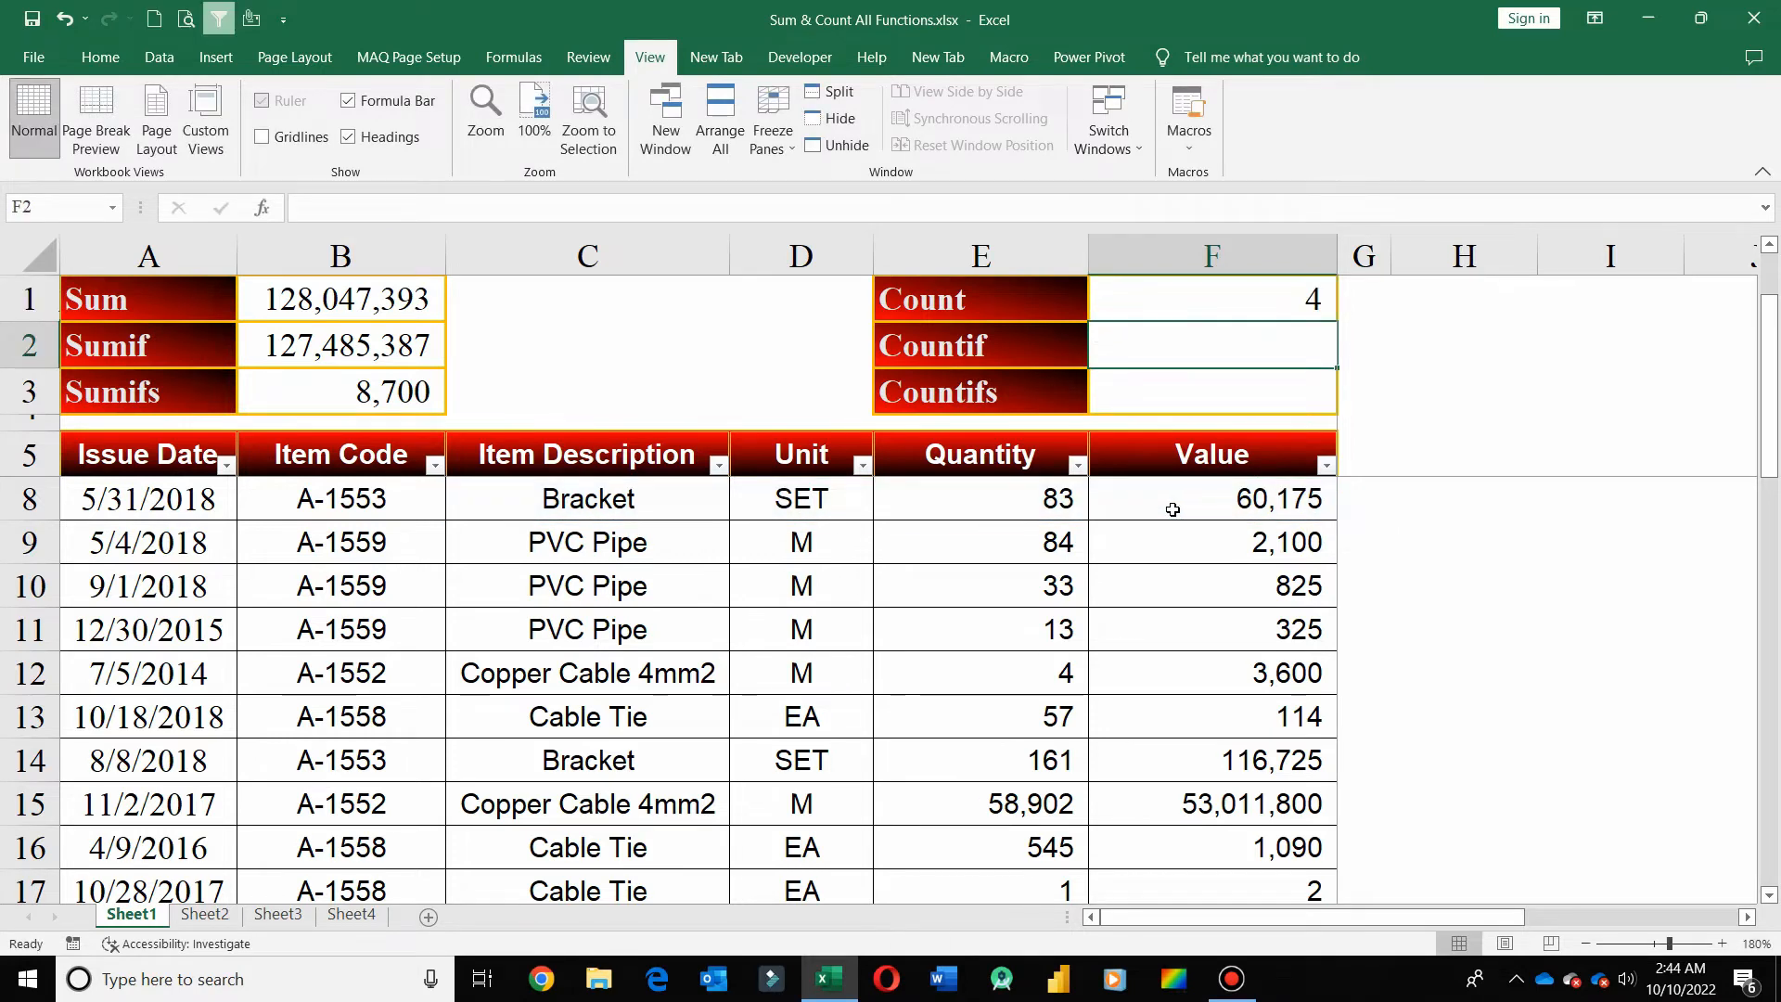
Clear Unit cell D8 to test the COUNTA formula, and undo the deletion
{"action": "left_click", "coordinate": [862, 515]}
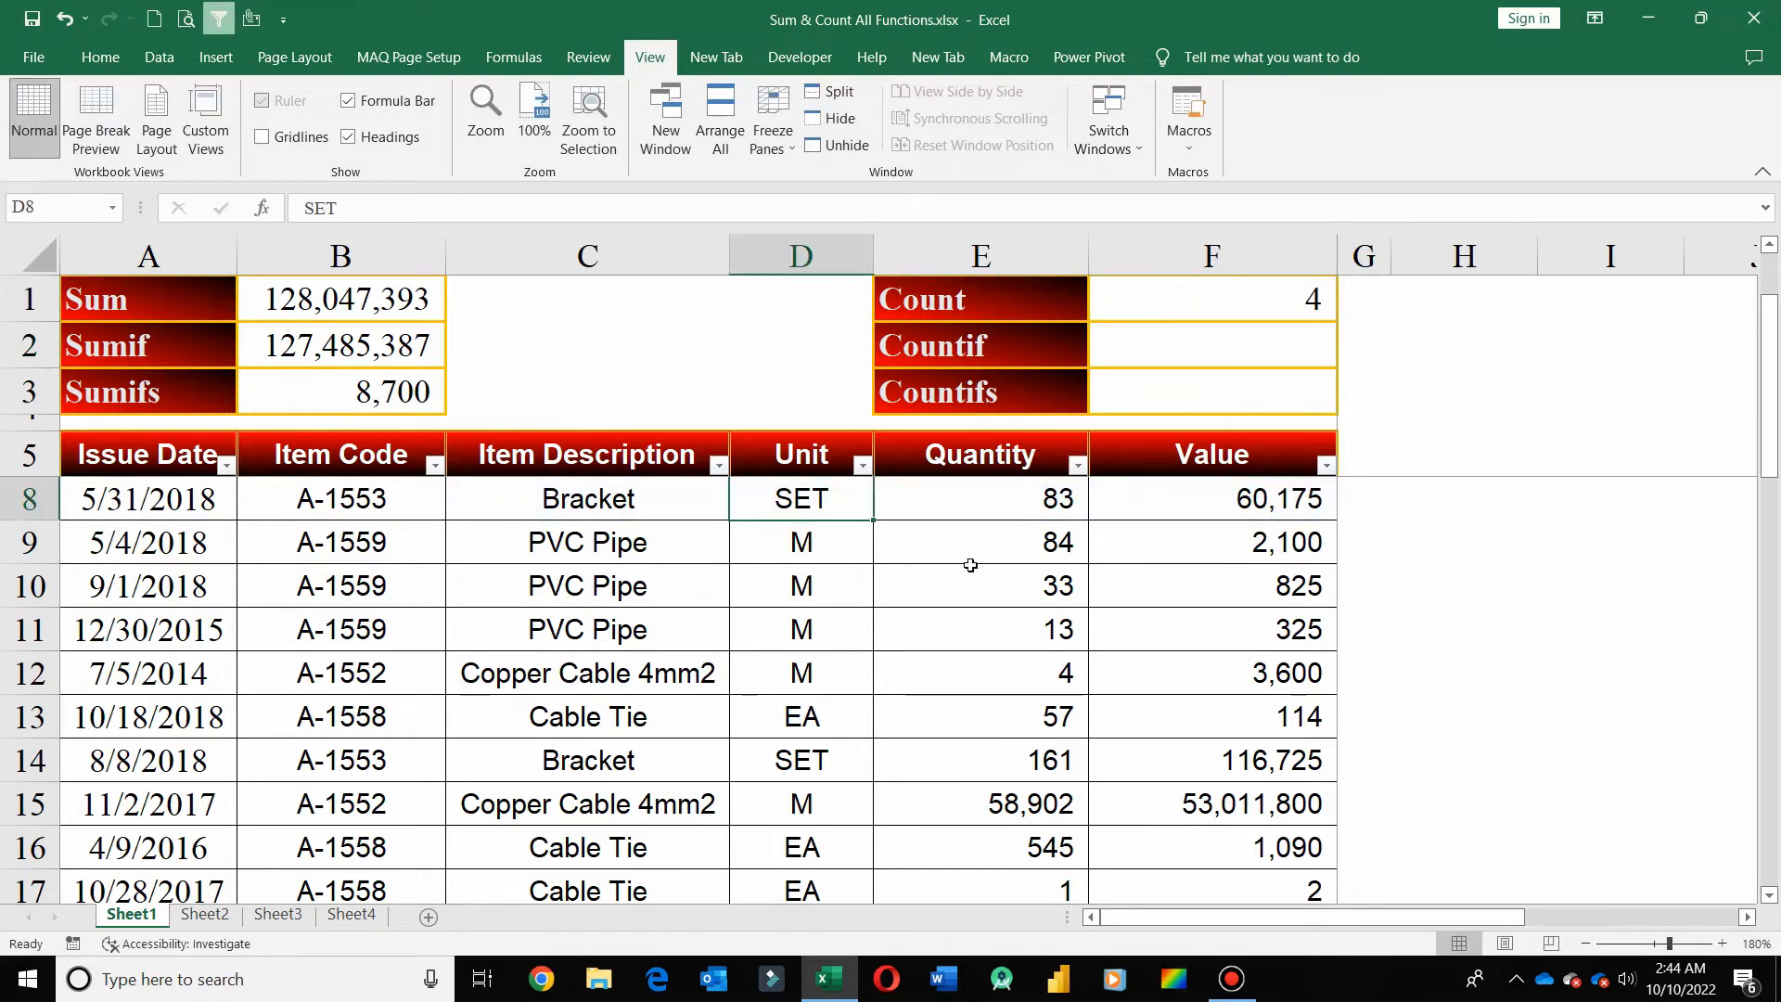
{"action": "key", "text": "Delete"}
{"action": "left_click", "coordinate": [1008, 622]}
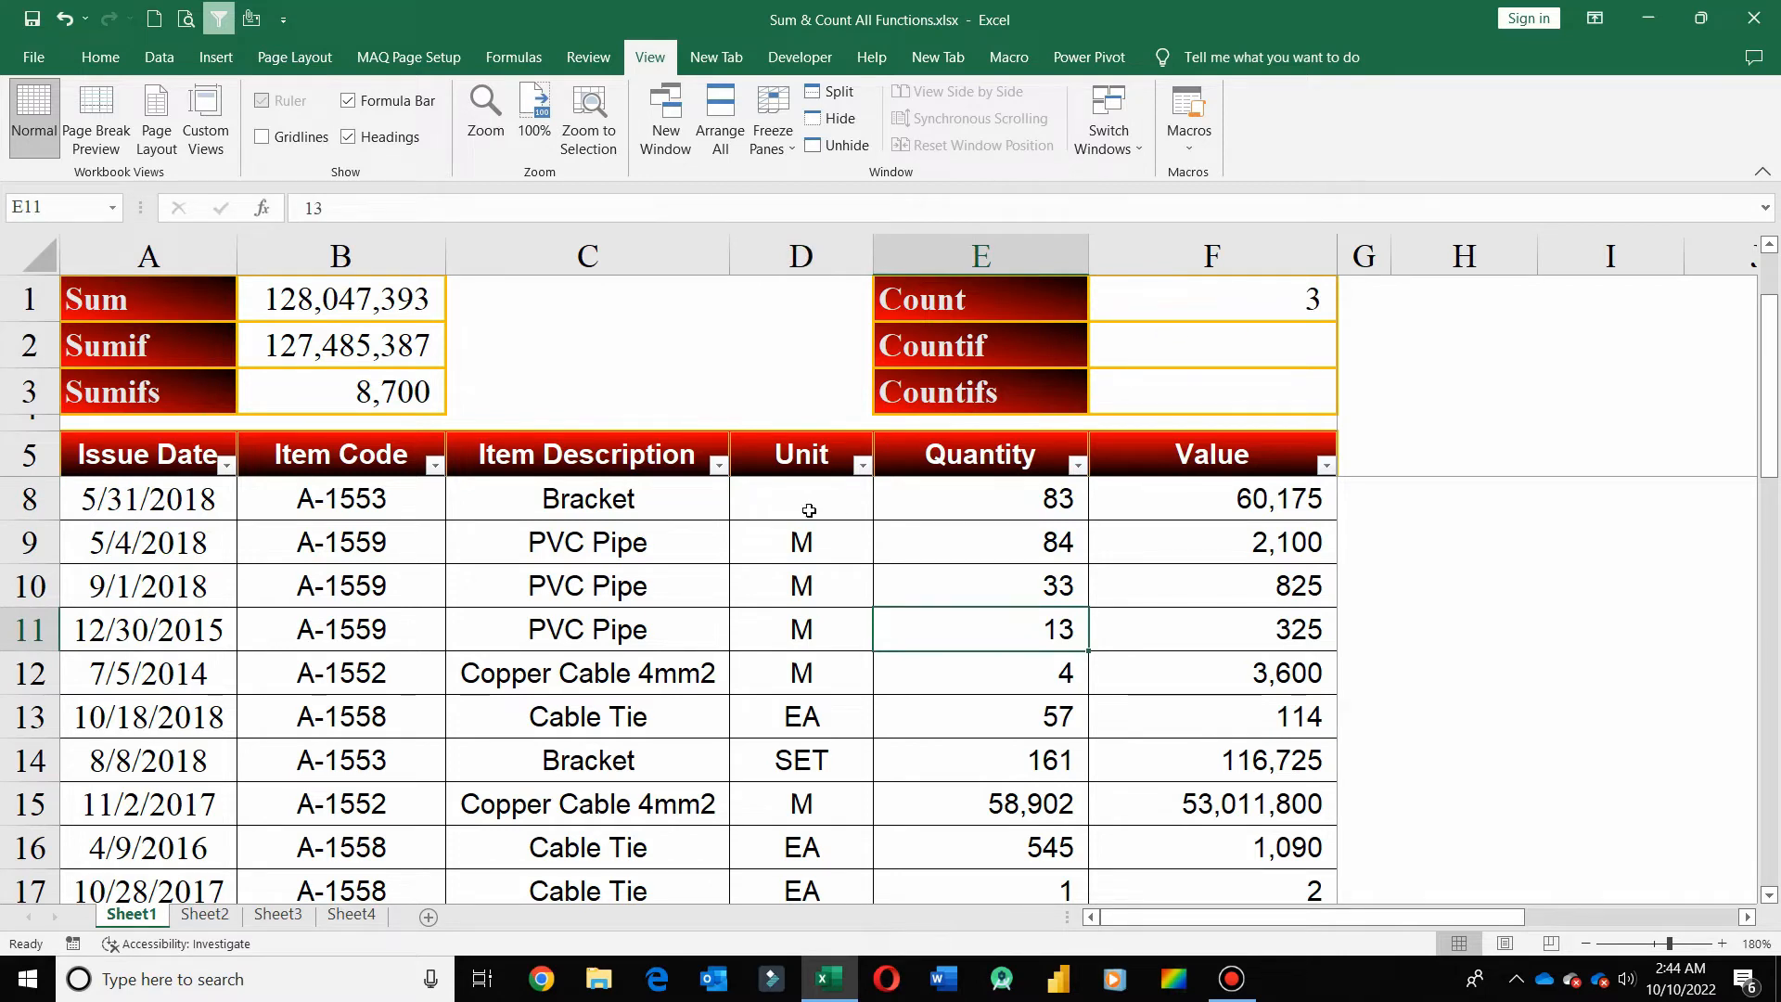
{"action": "key", "text": "ctrl+z"}
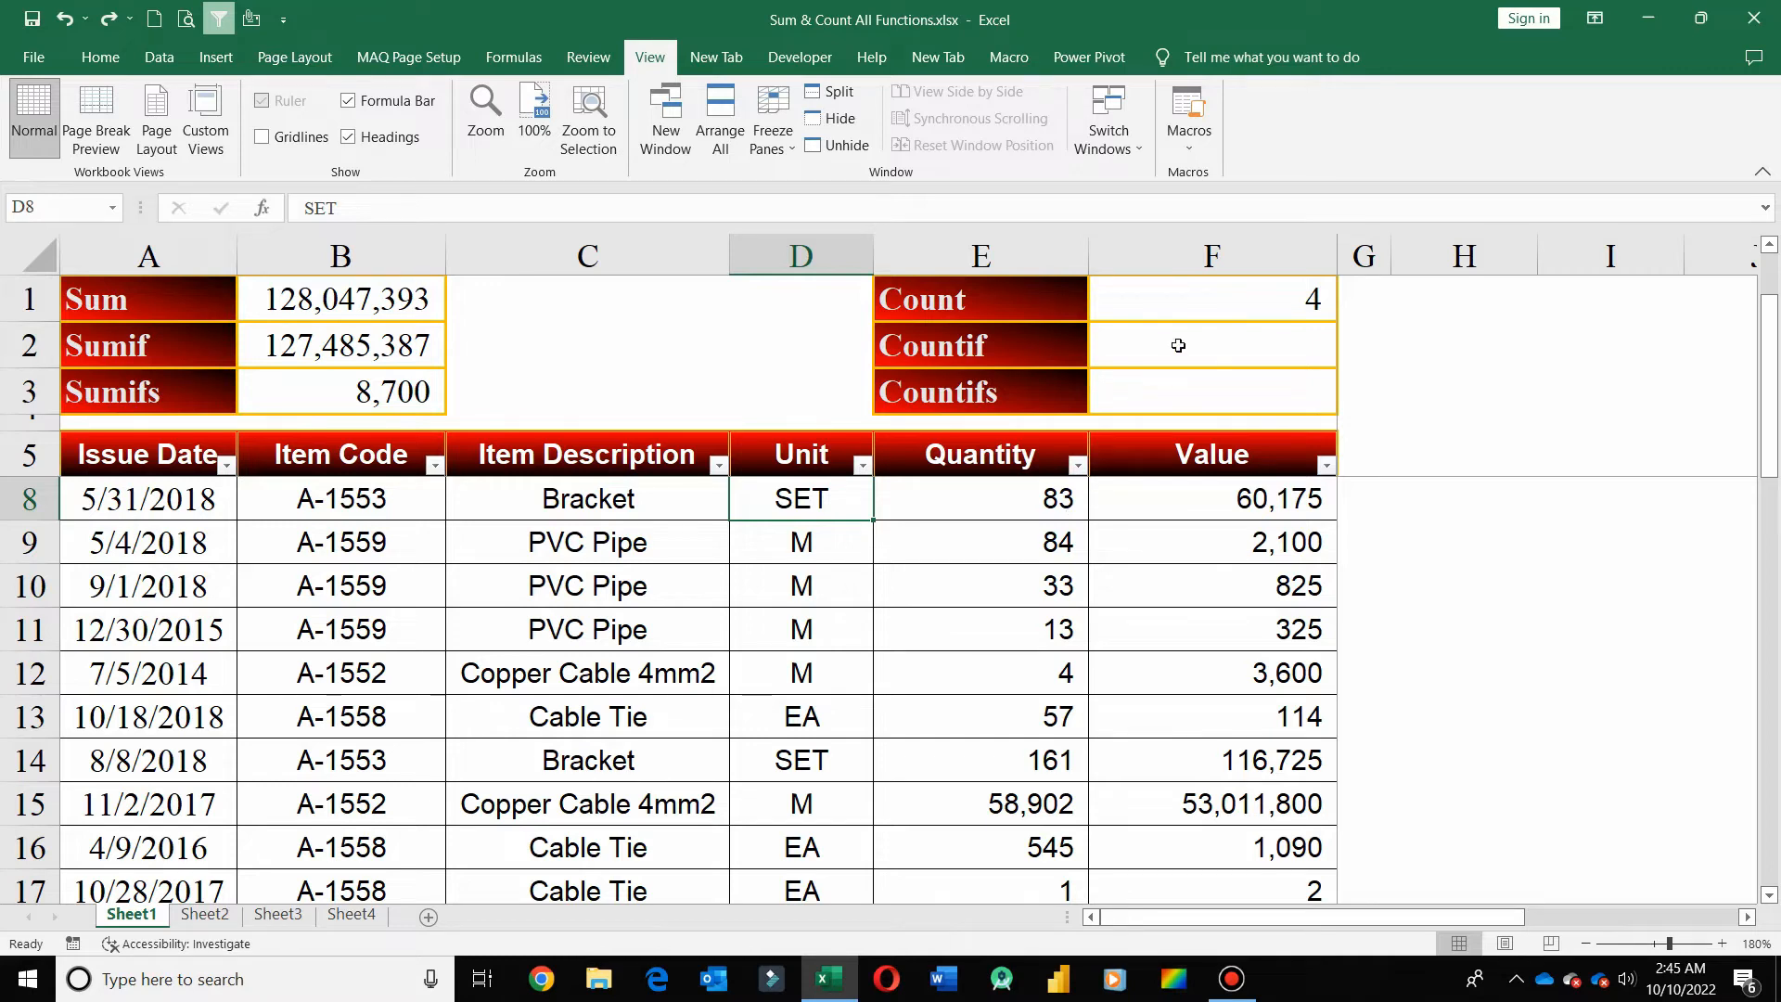
Replace the F1 formula with COUNTBLANK over the range C8:F8
{"action": "double_click", "coordinate": [1229, 297]}
{"action": "type", "text": "="}
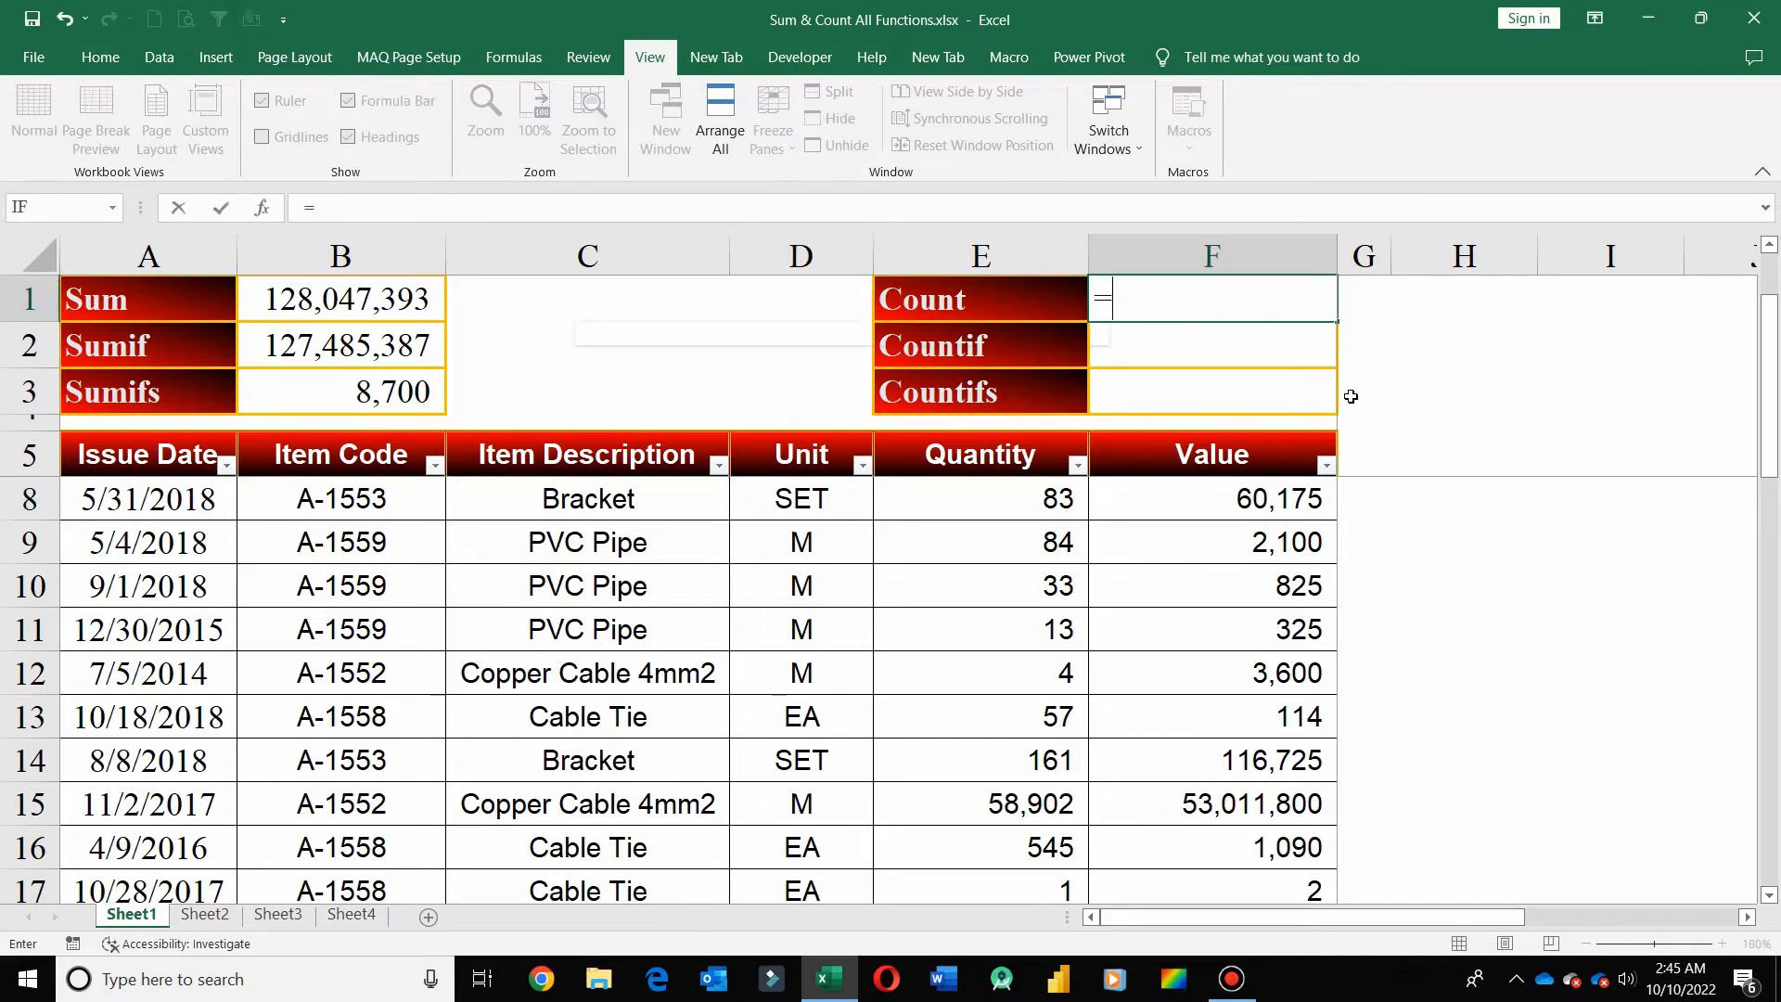
{"action": "type", "text": "coun"}
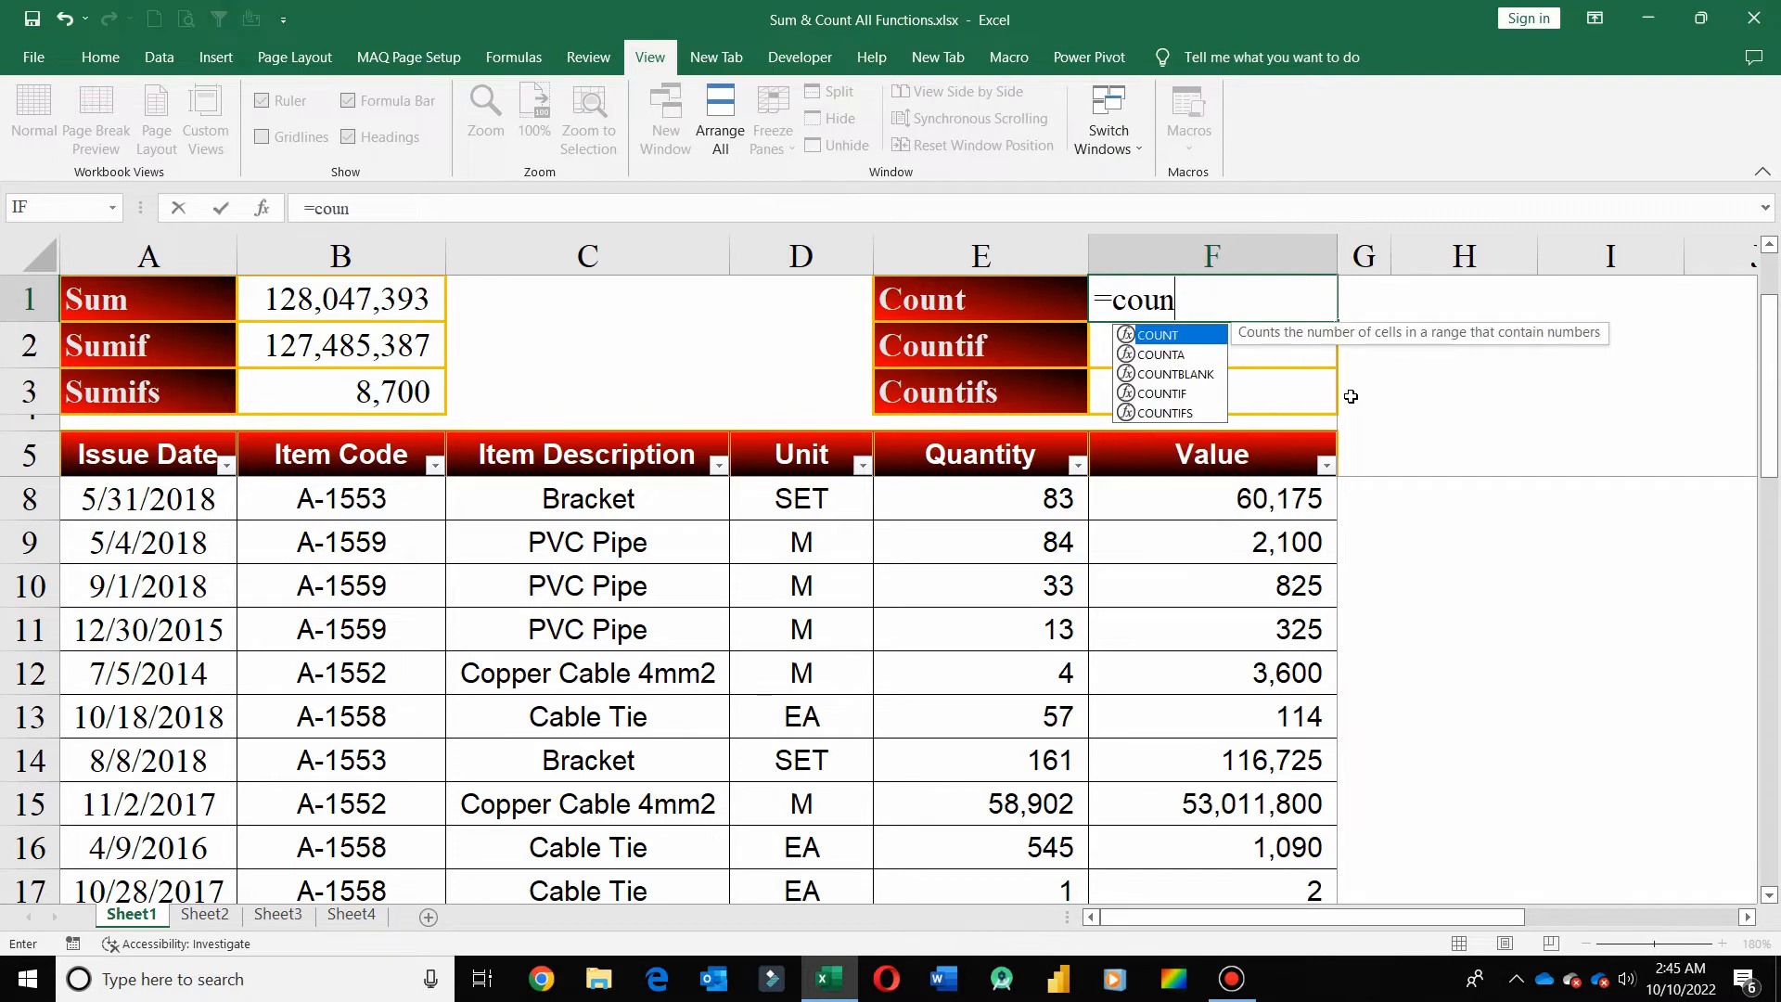
{"action": "key", "text": "Down"}
{"action": "key", "text": "Down"}
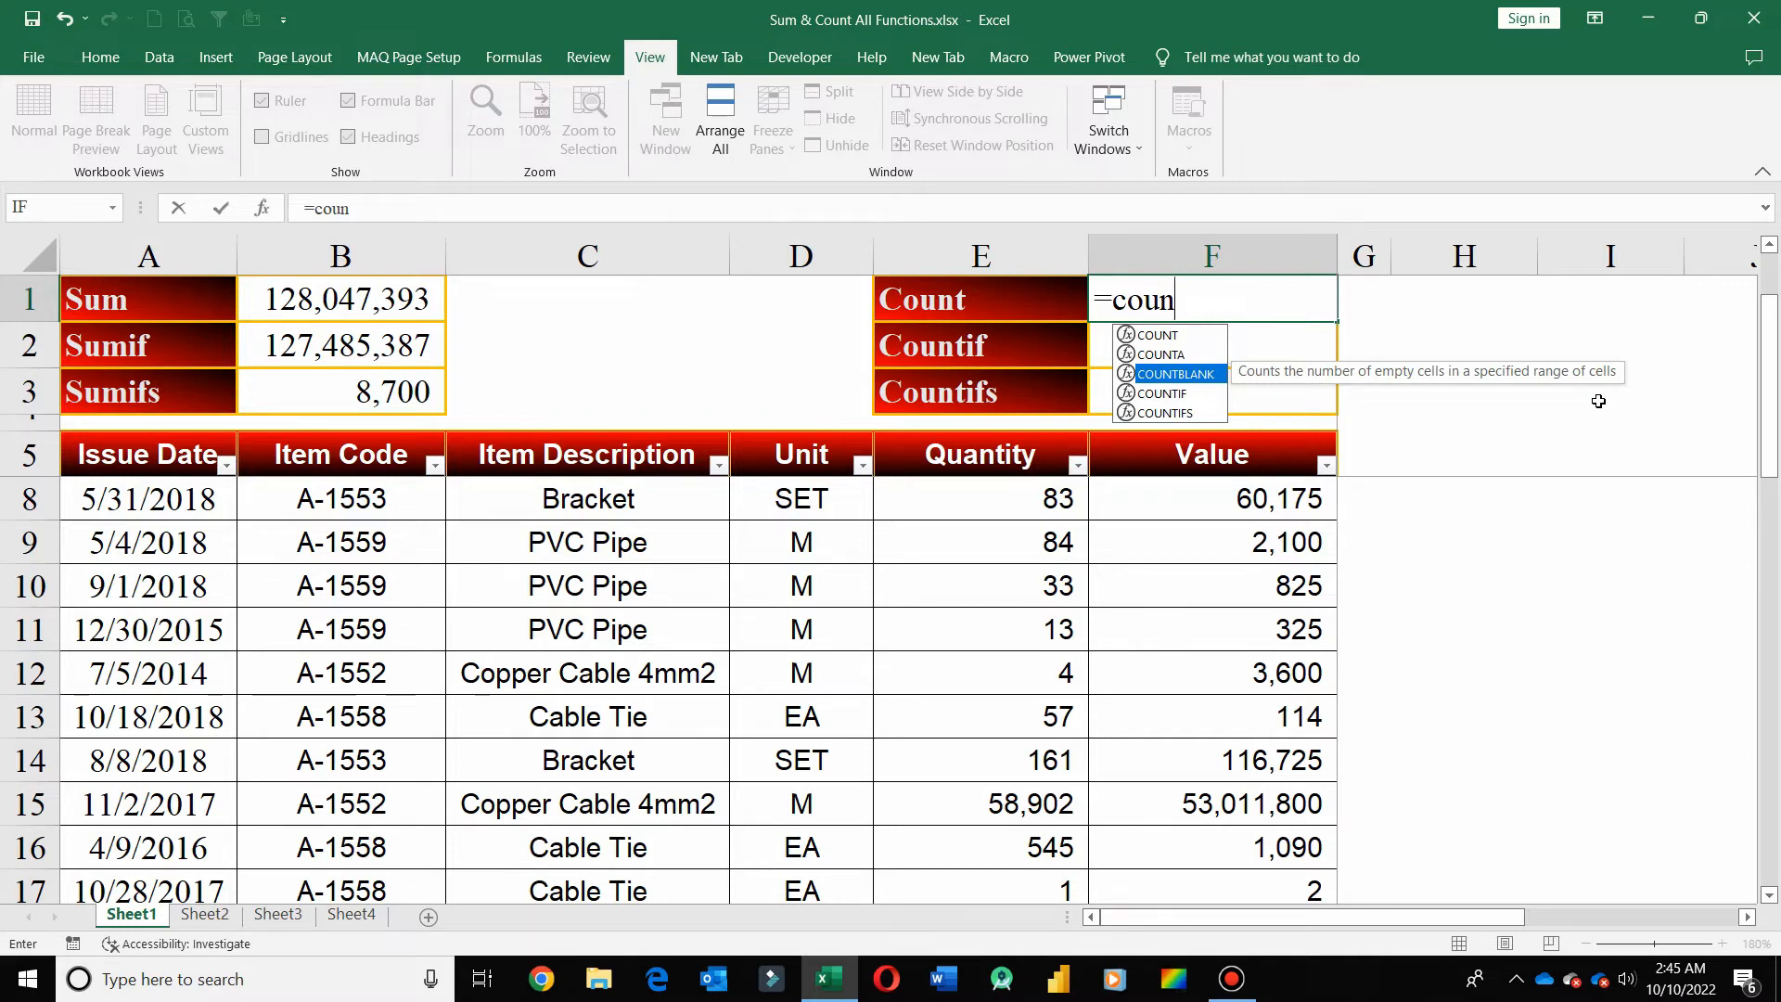
{"action": "key", "text": "Tab"}
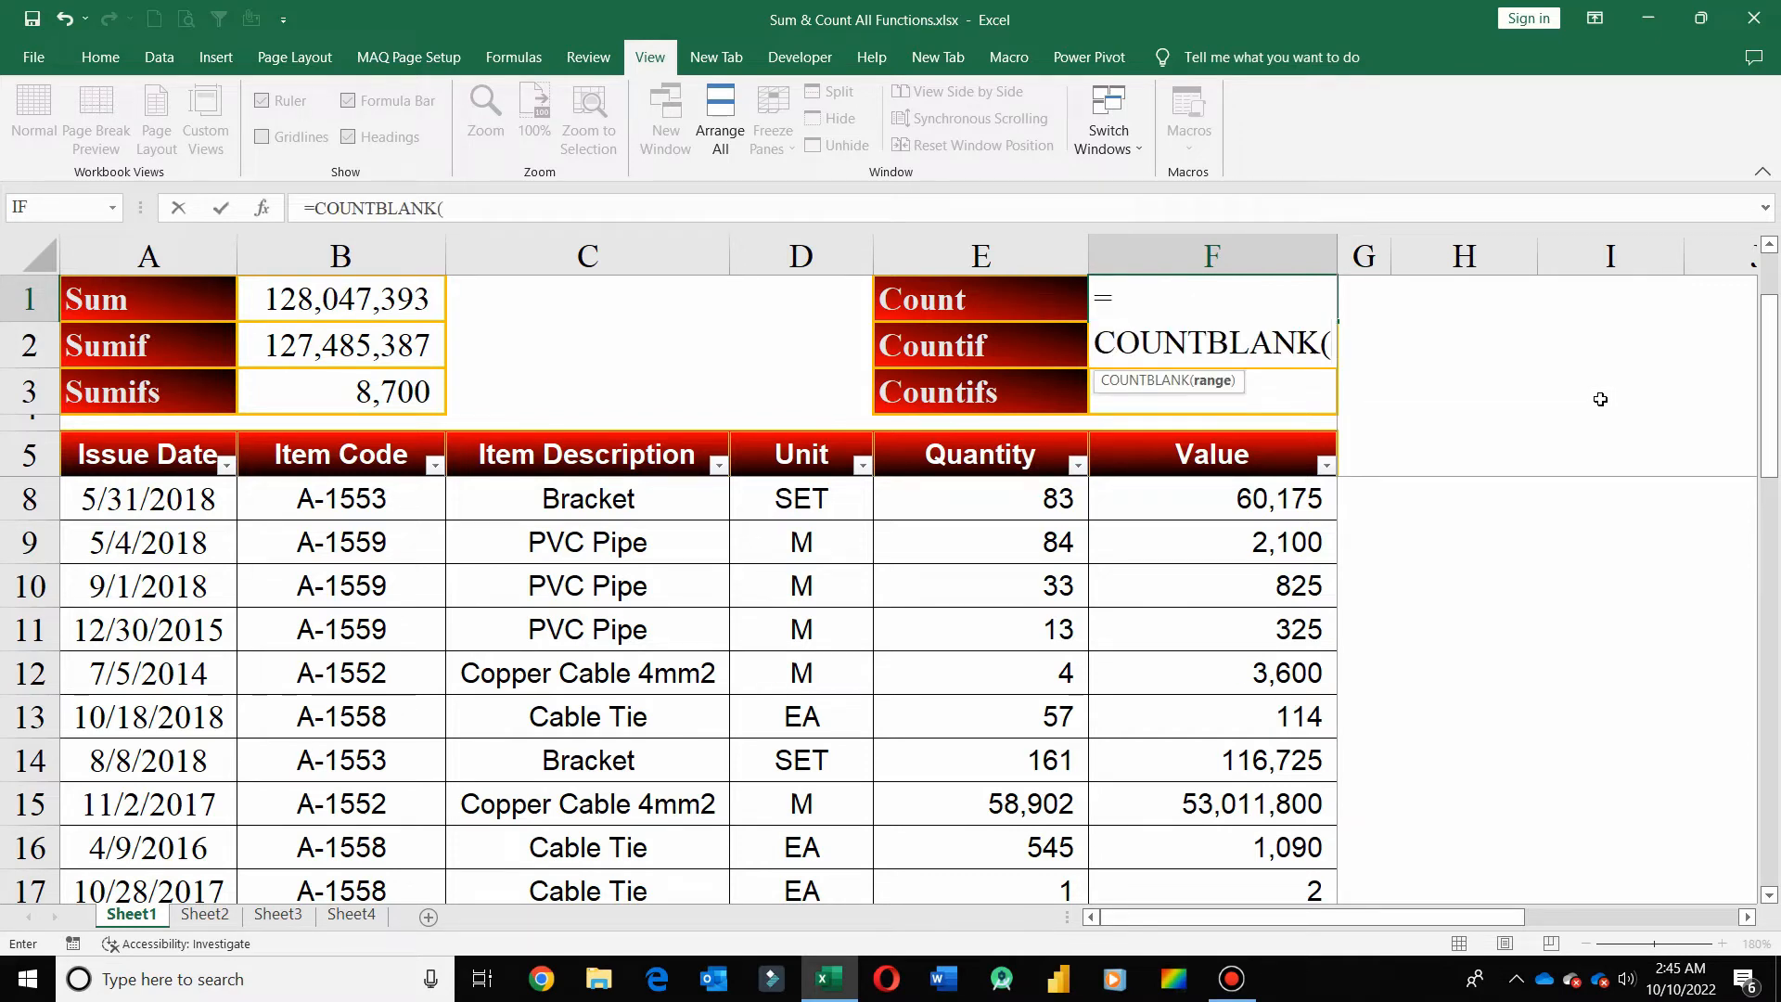
{"action": "left_click_drag", "start_coordinate": [593, 501], "coordinate": [1160, 507]}
{"action": "key", "text": "Return"}
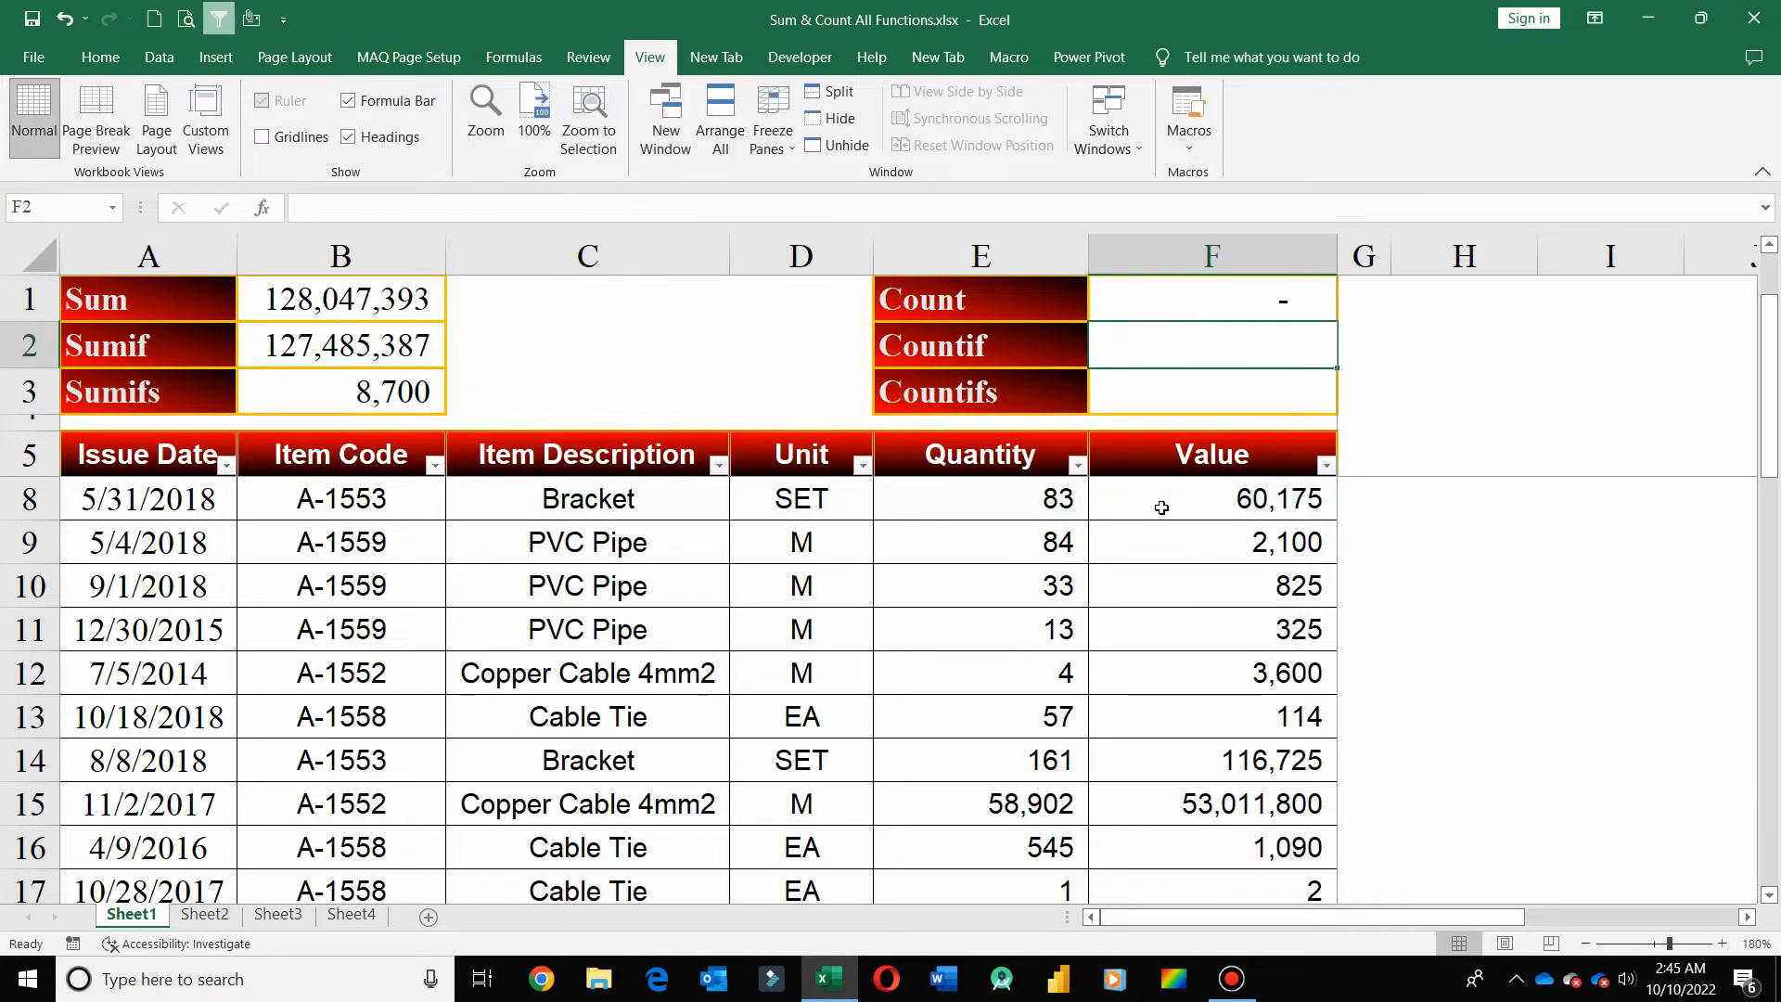
Clear cells D8, E8 and F8 one by one to test COUNTBLANK, and undo all three deletions
{"action": "left_click", "coordinate": [856, 500]}
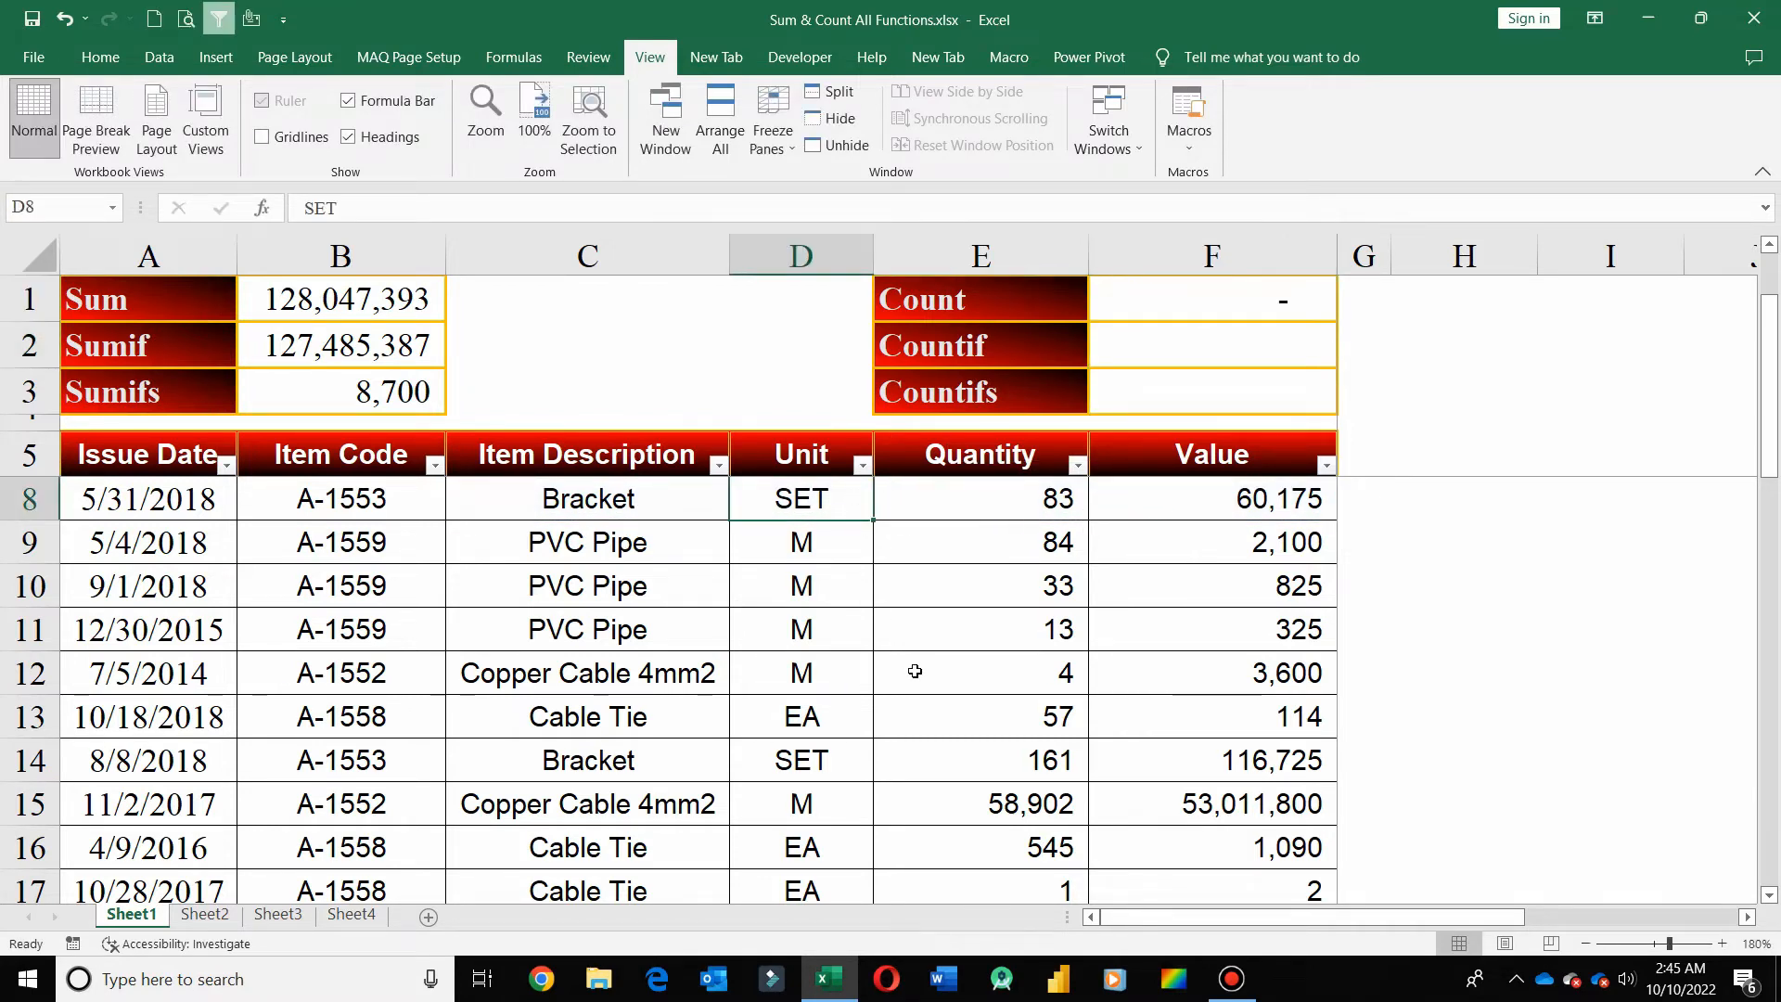
{"action": "key", "text": "Delete"}
{"action": "left_click", "coordinate": [1068, 501]}
{"action": "key", "text": "Delete"}
{"action": "left_click", "coordinate": [1197, 501]}
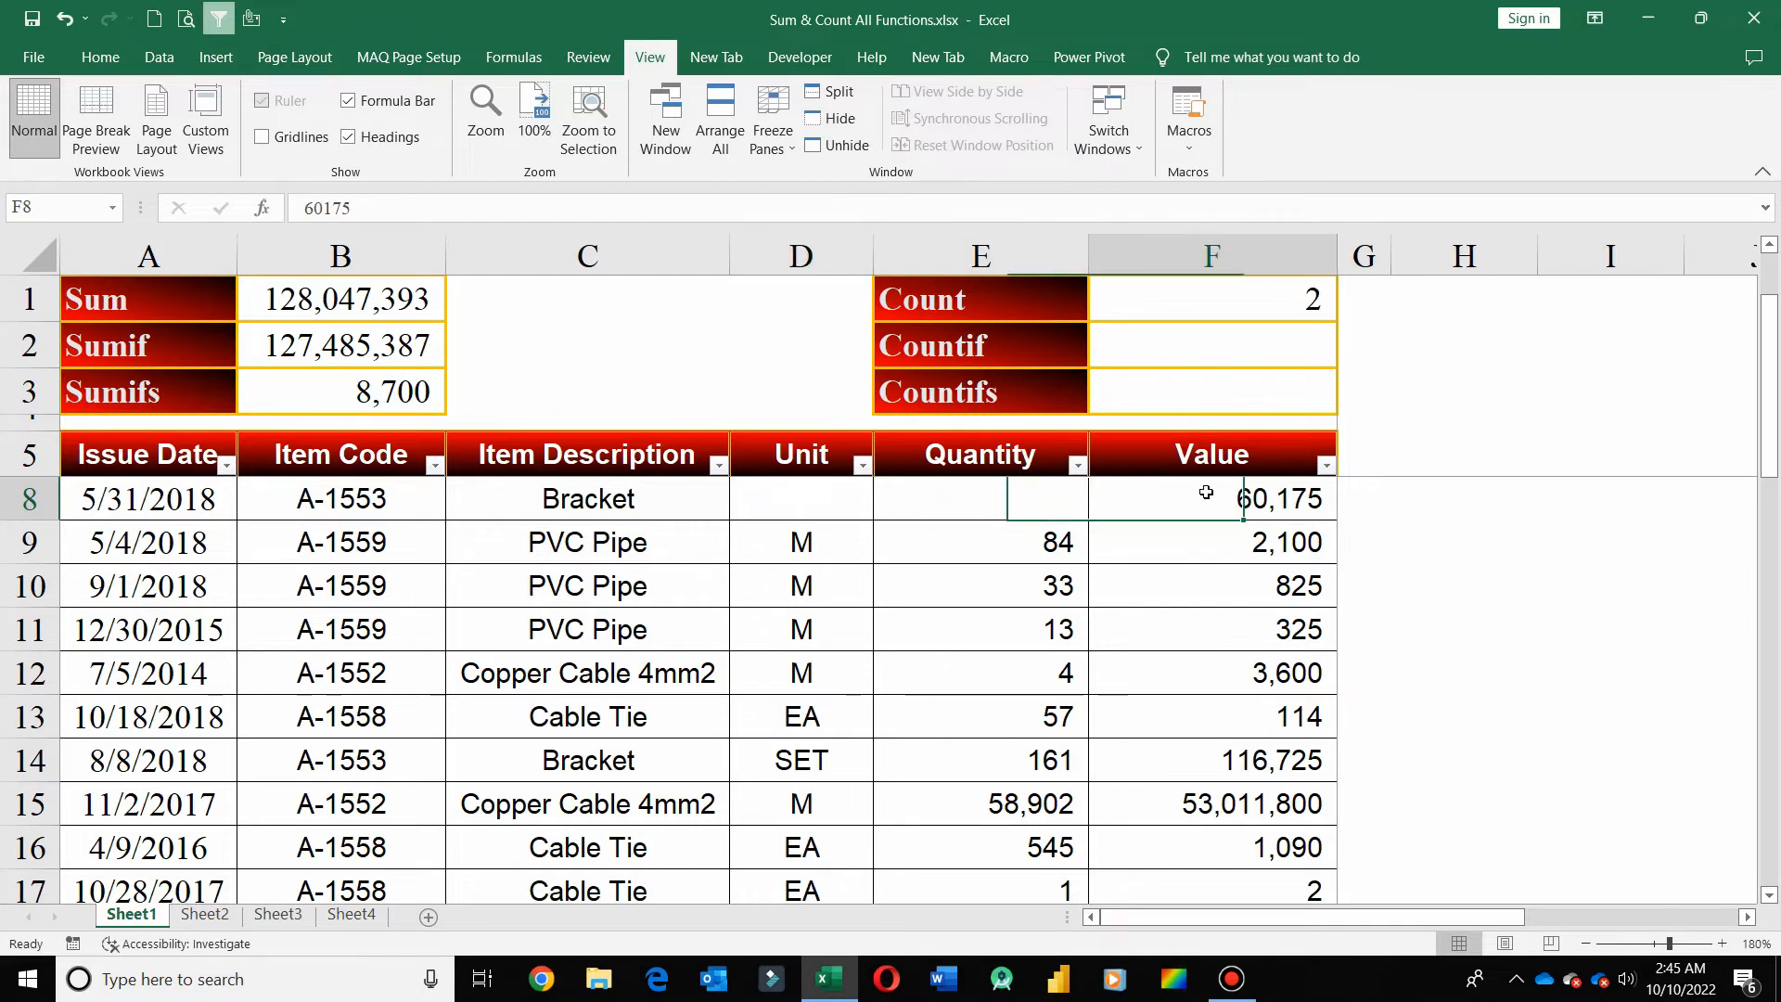
{"action": "key", "text": "Delete"}
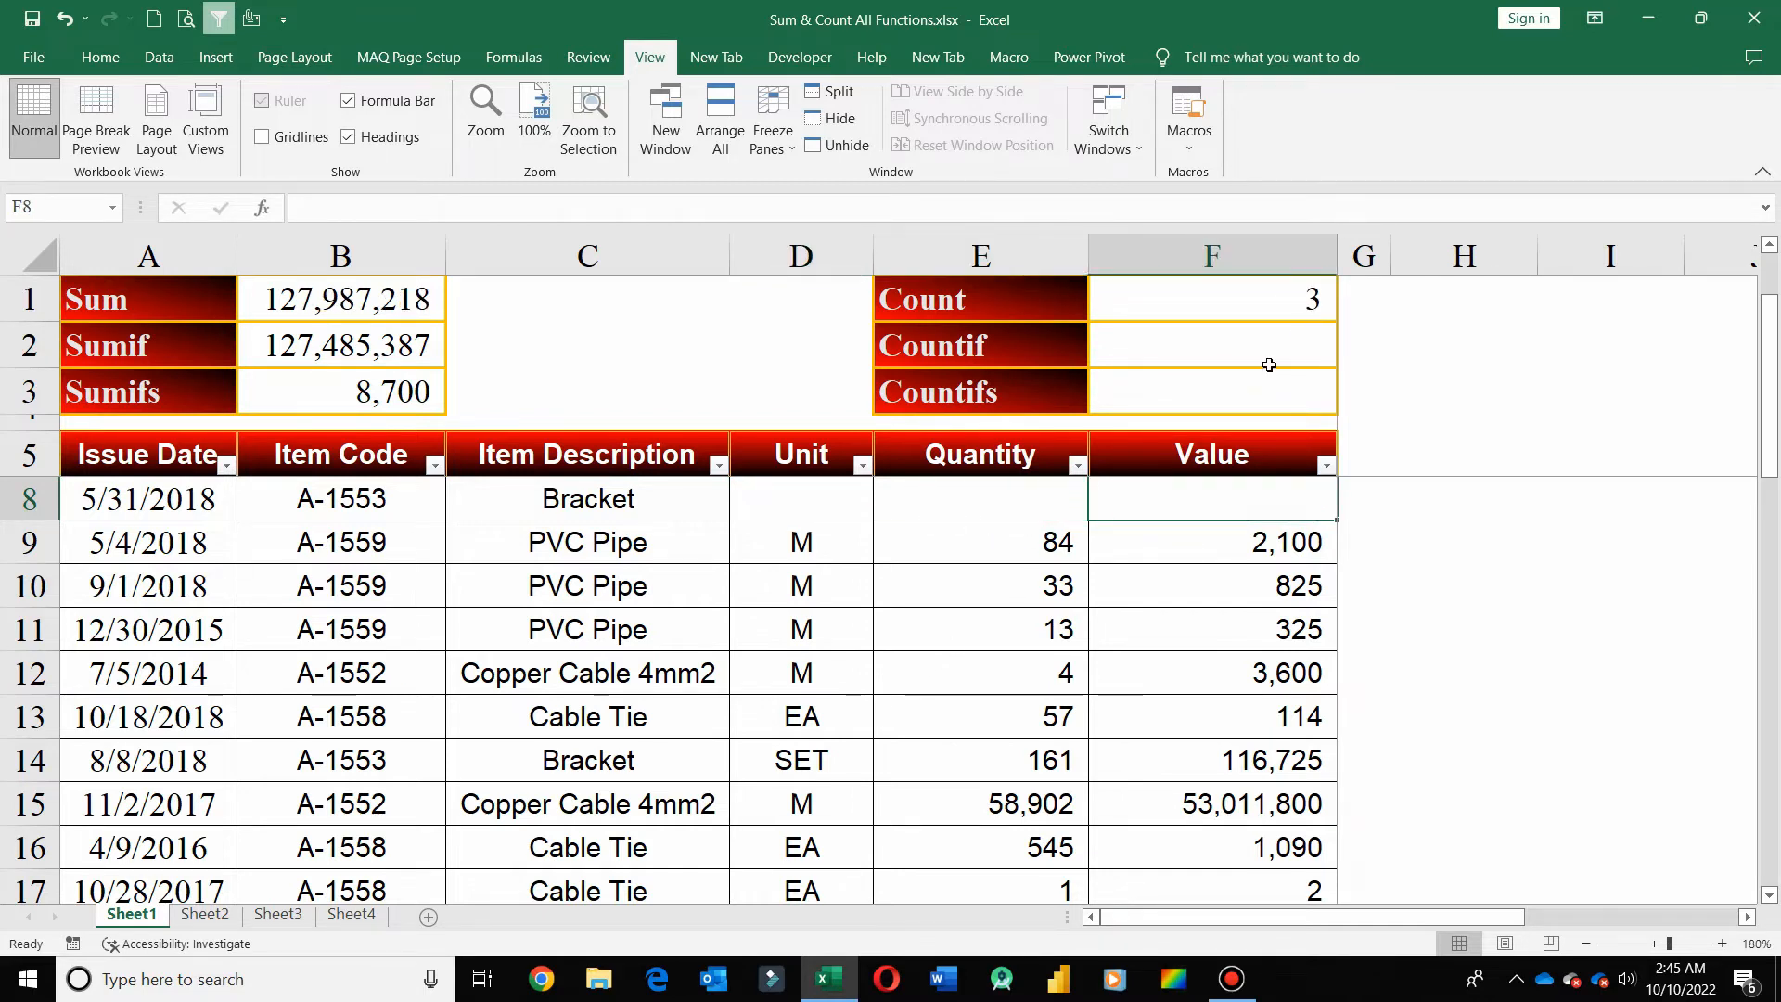
{"action": "key", "text": "ctrl+z"}
{"action": "key", "text": "ctrl+z"}
{"action": "key", "text": "ctrl+z"}
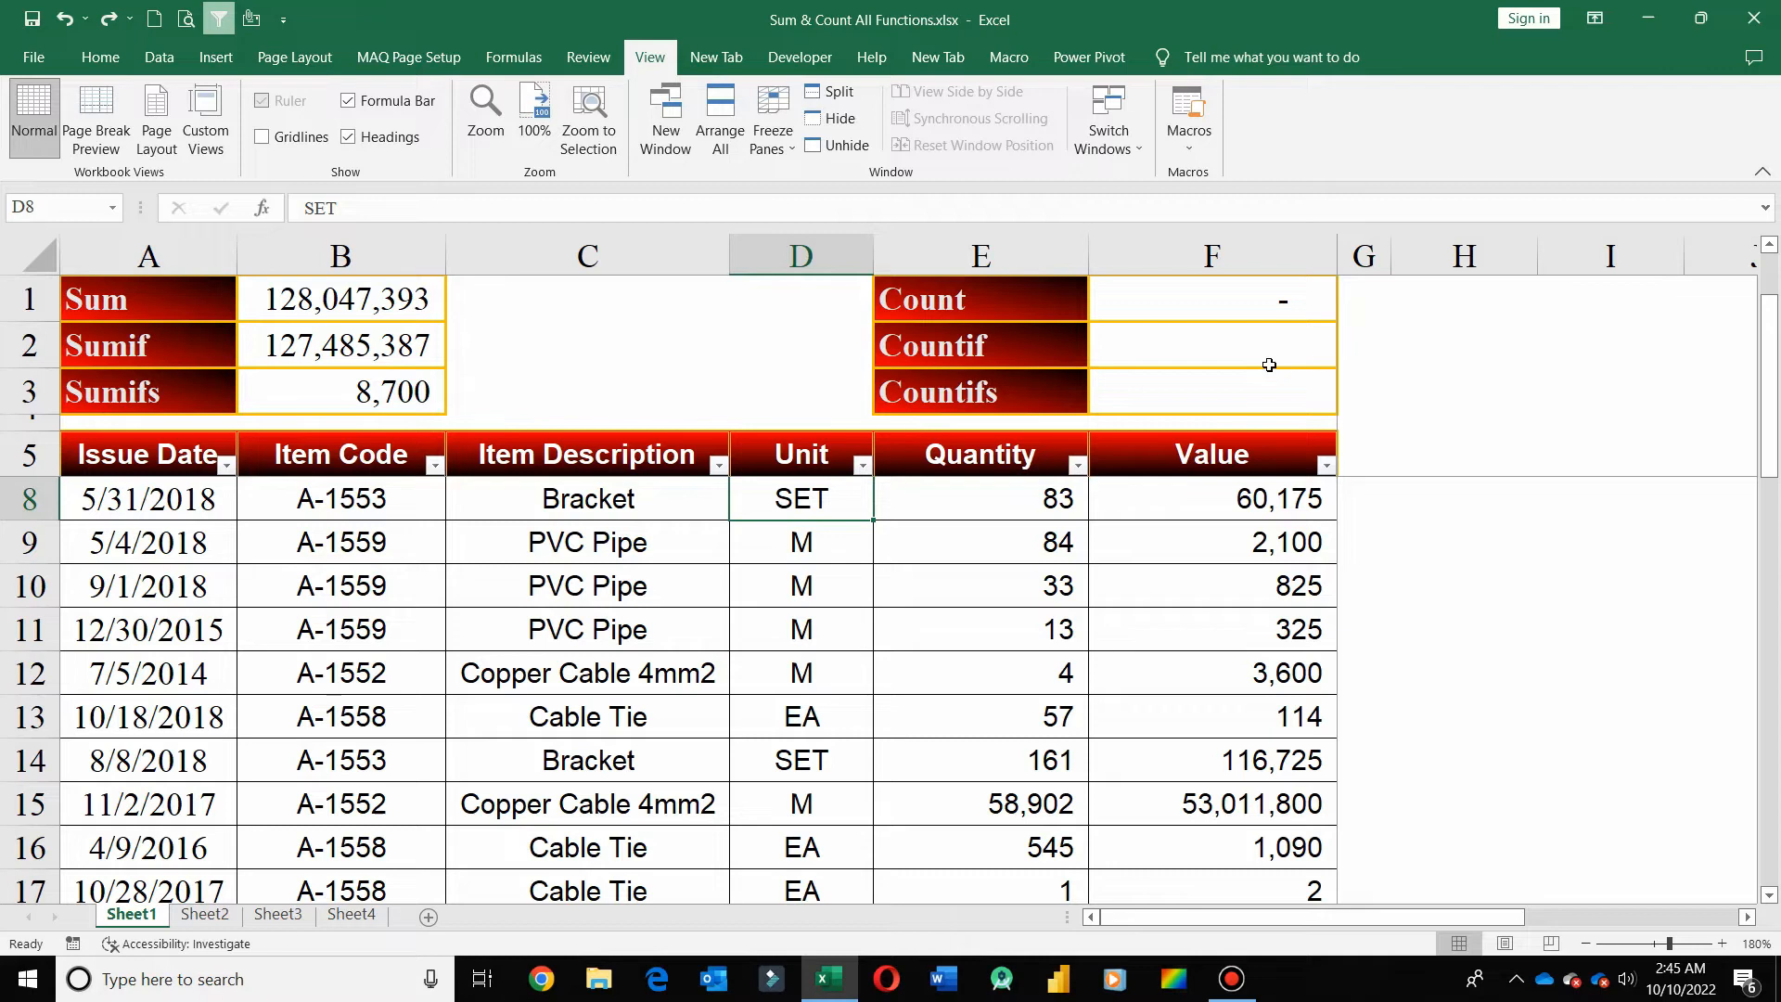
Replace the F1 formula with COUNTA over the Item Description range C6:C36
{"action": "left_click", "coordinate": [1267, 300]}
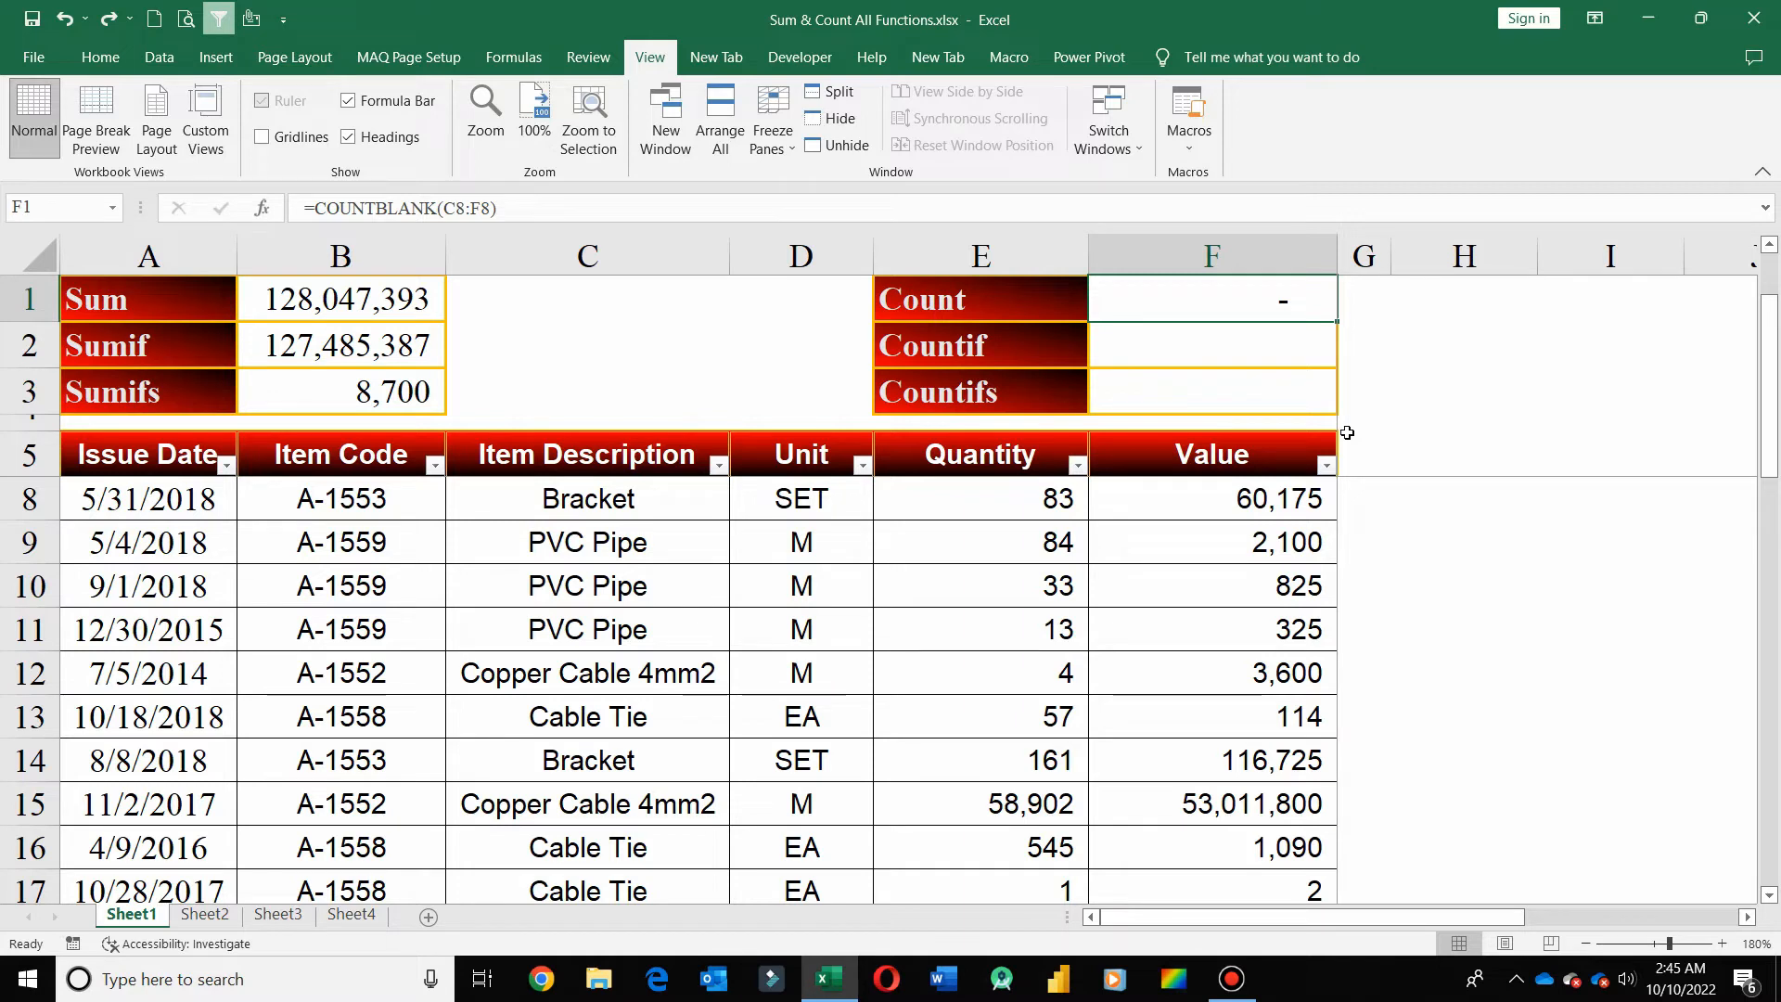
{"action": "type", "text": "=oun"}
{"action": "key", "text": "BackSpace"}
{"action": "key", "text": "BackSpace"}
{"action": "key", "text": "BackSpace"}
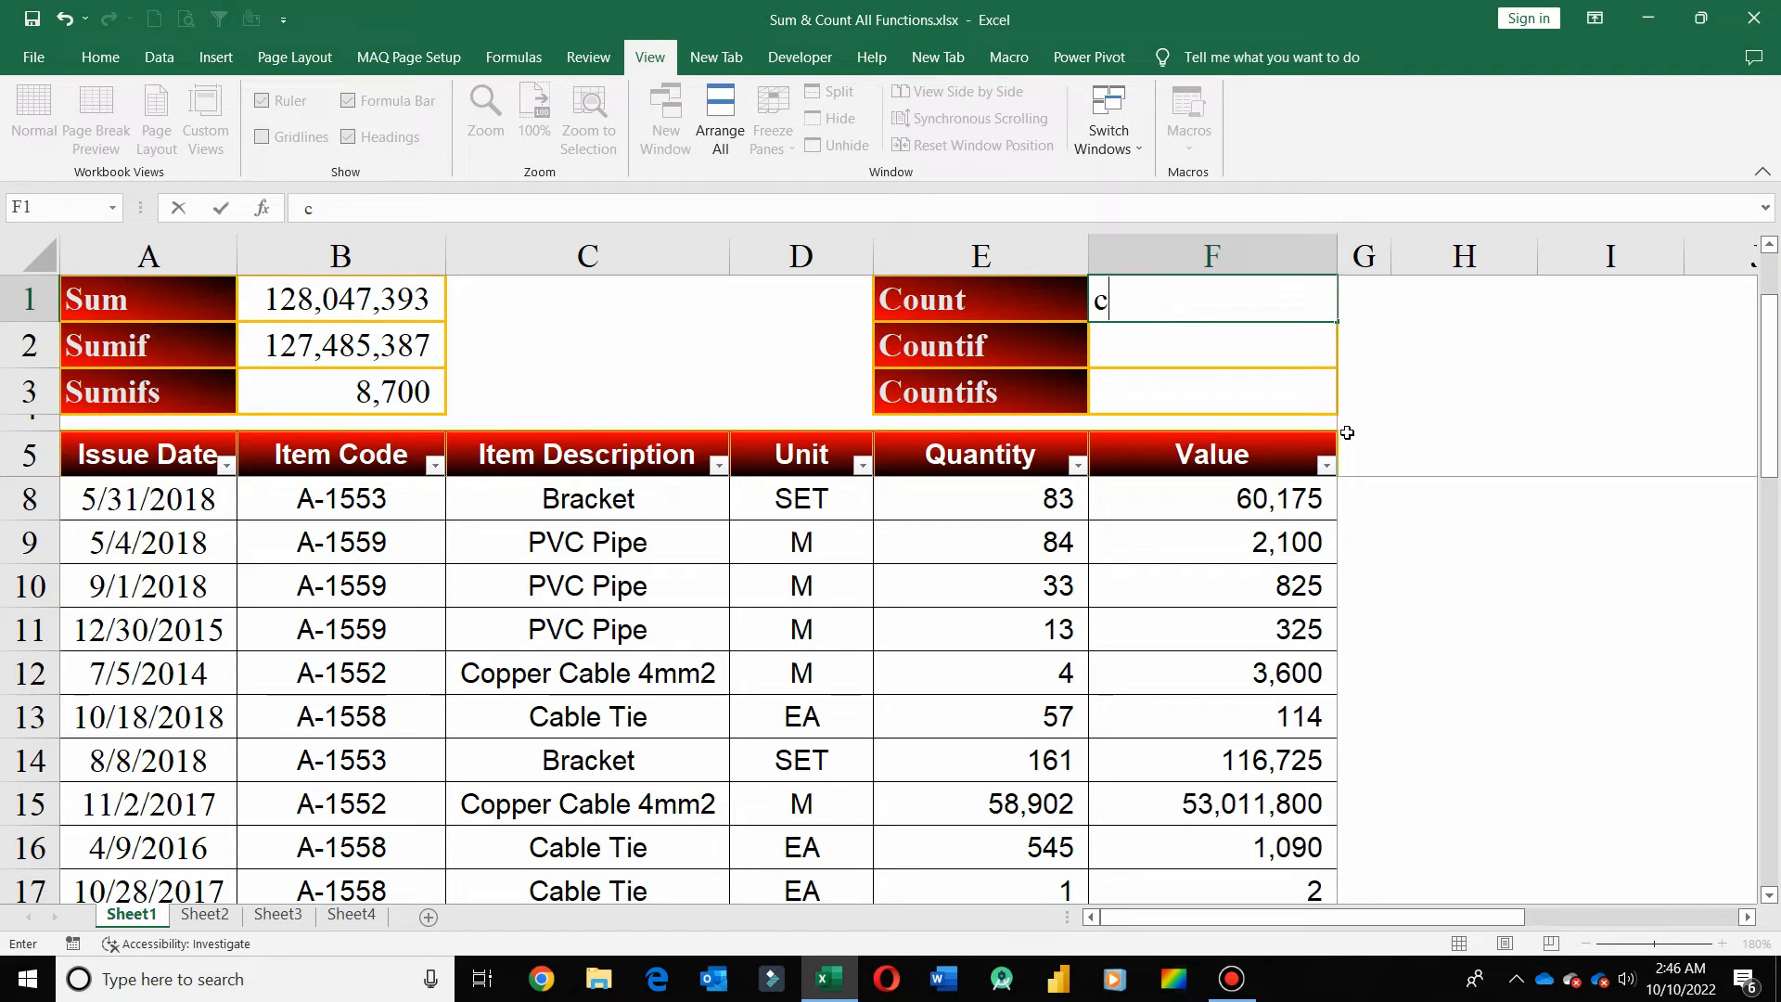
{"action": "key", "text": "BackSpace"}
{"action": "type", "text": "=cu"}
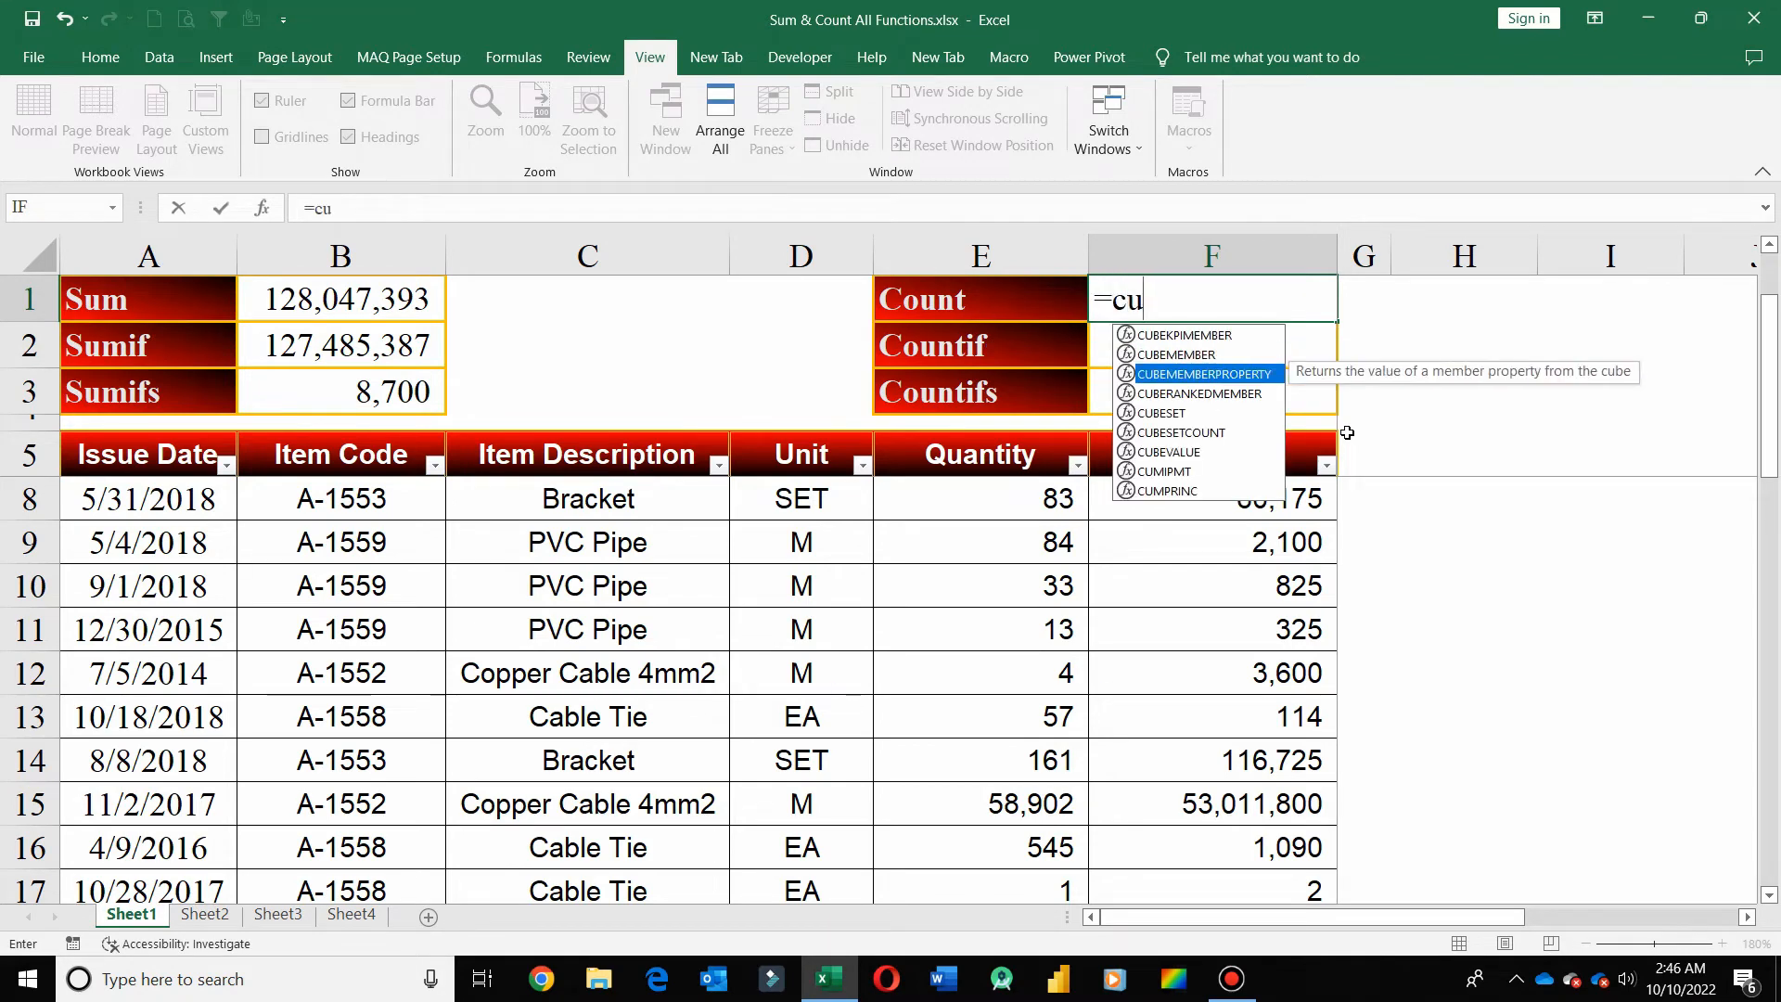
{"action": "key", "text": "BackSpace"}
{"action": "type", "text": "oun"}
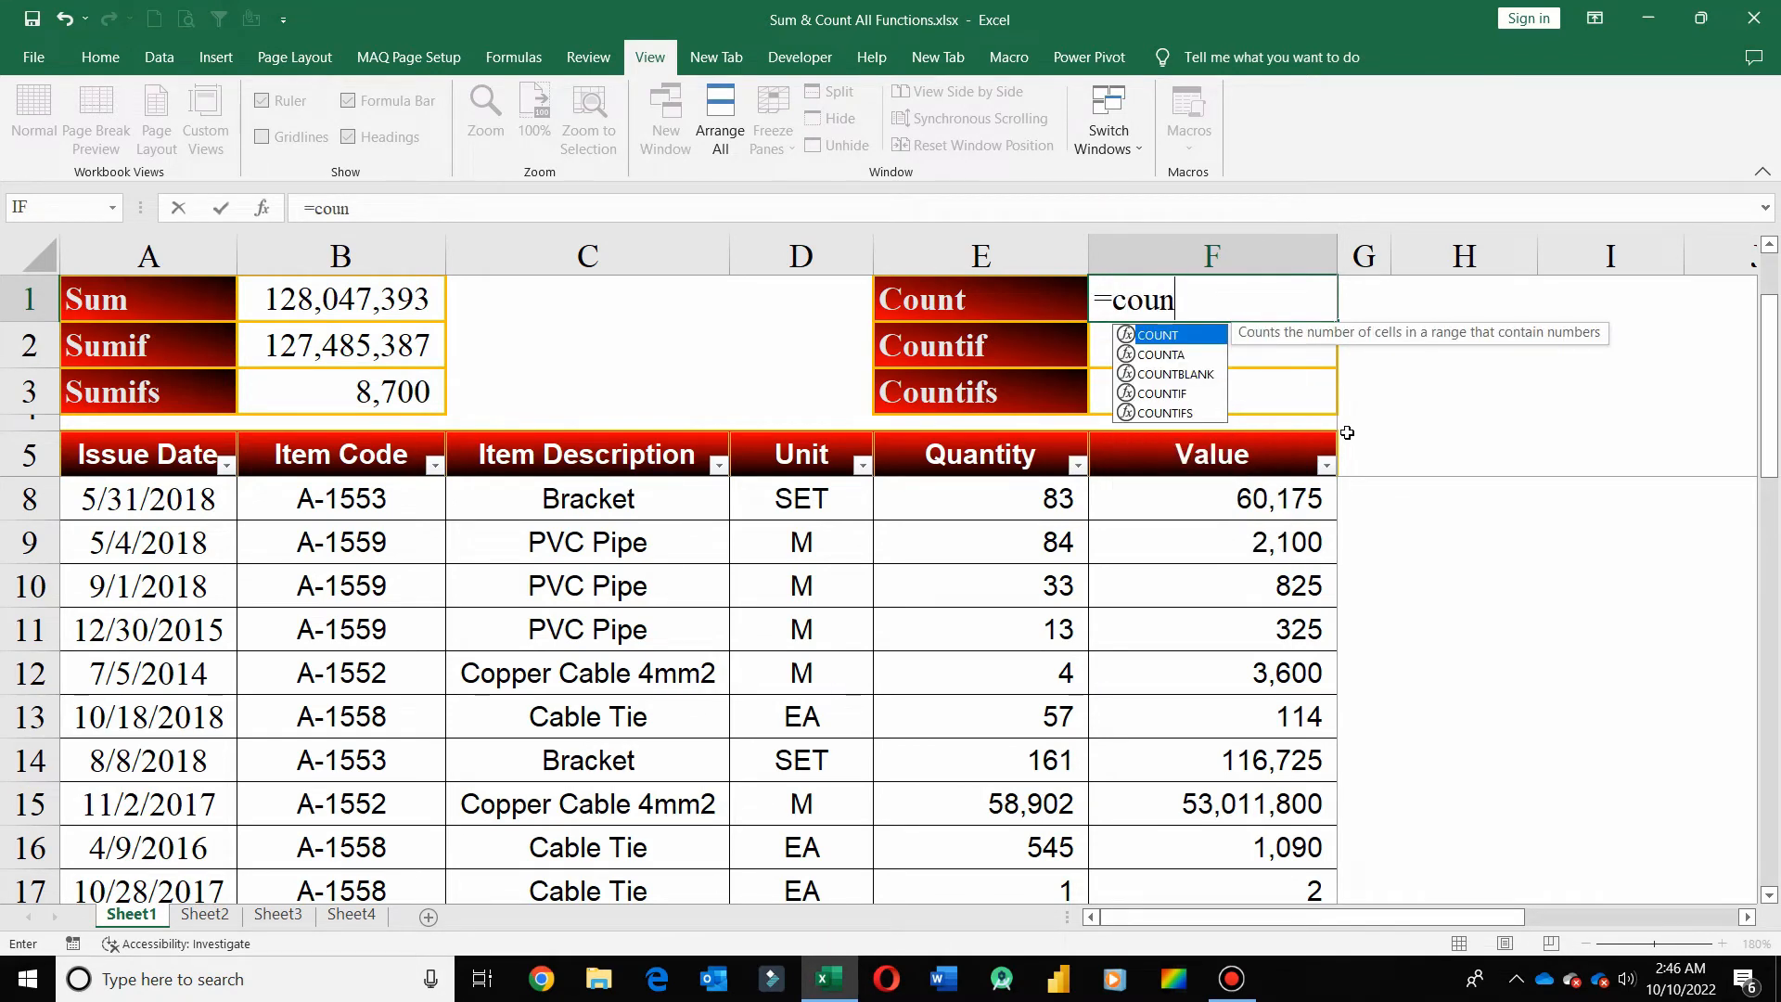
{"action": "type", "text": "ta("}
{"action": "key", "text": "Down"}
{"action": "key", "text": "Down"}
{"action": "key", "text": "Down"}
{"action": "key", "text": "Left"}
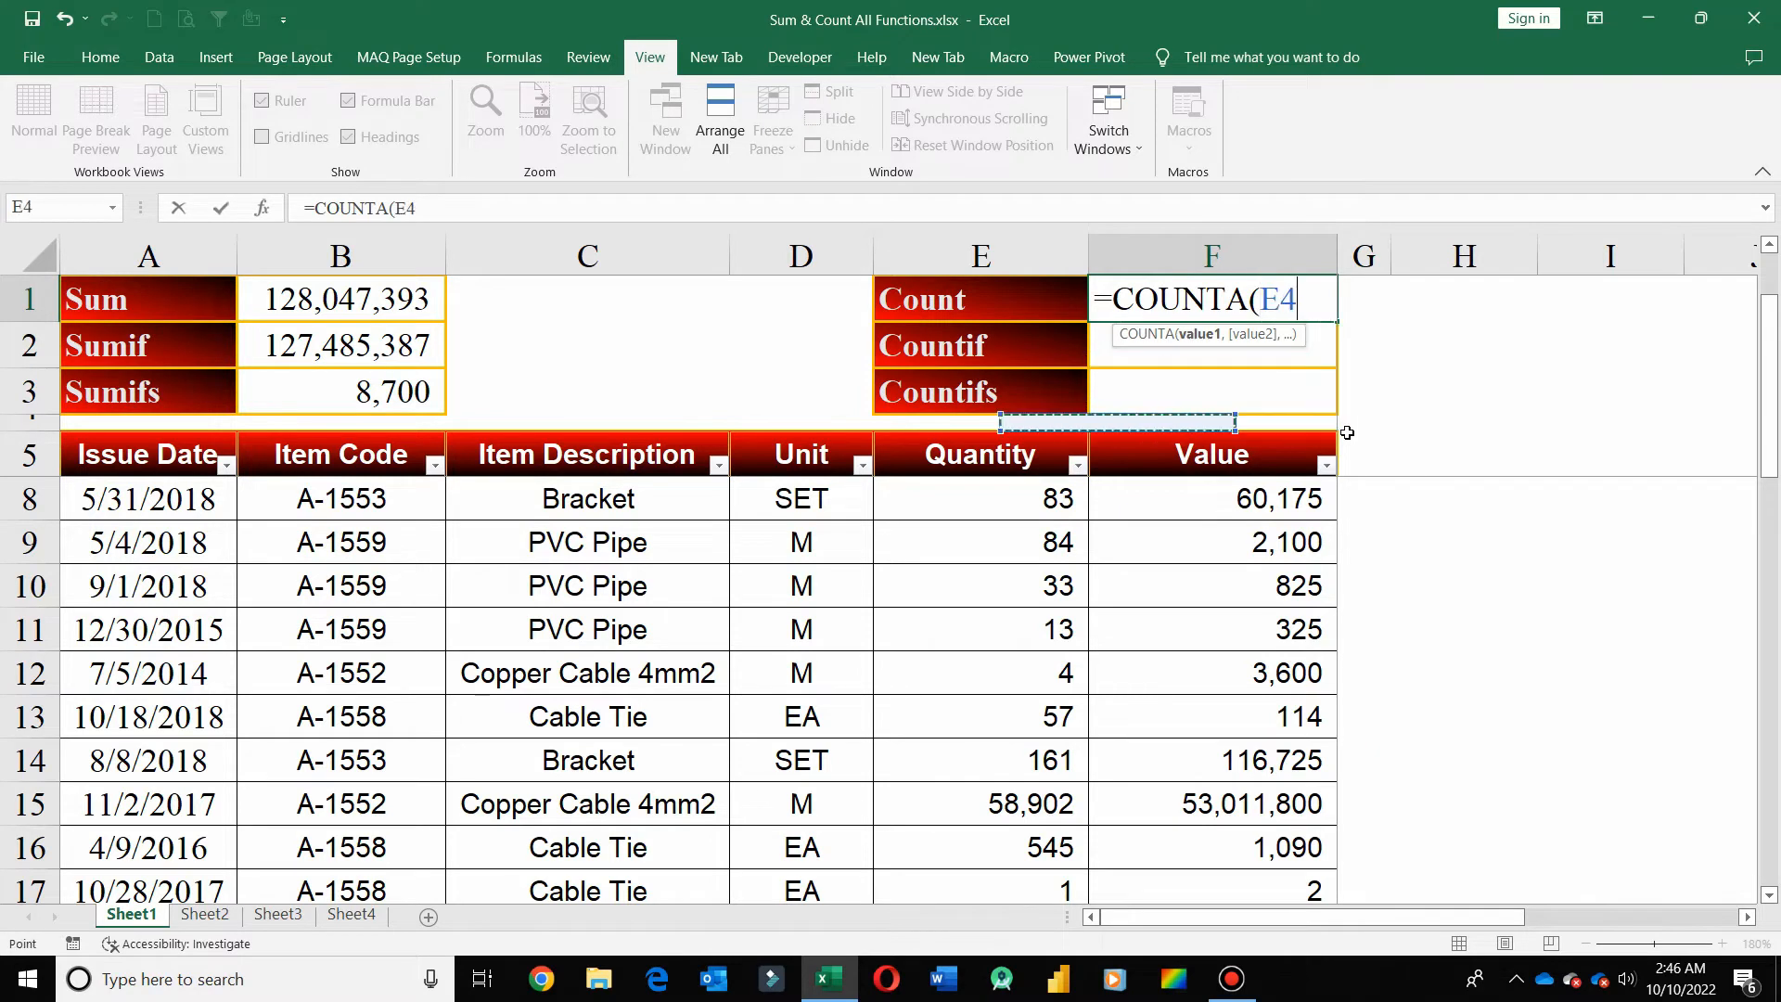
{"action": "key", "text": "Down"}
{"action": "key", "text": "Down"}
{"action": "key", "text": "Left"}
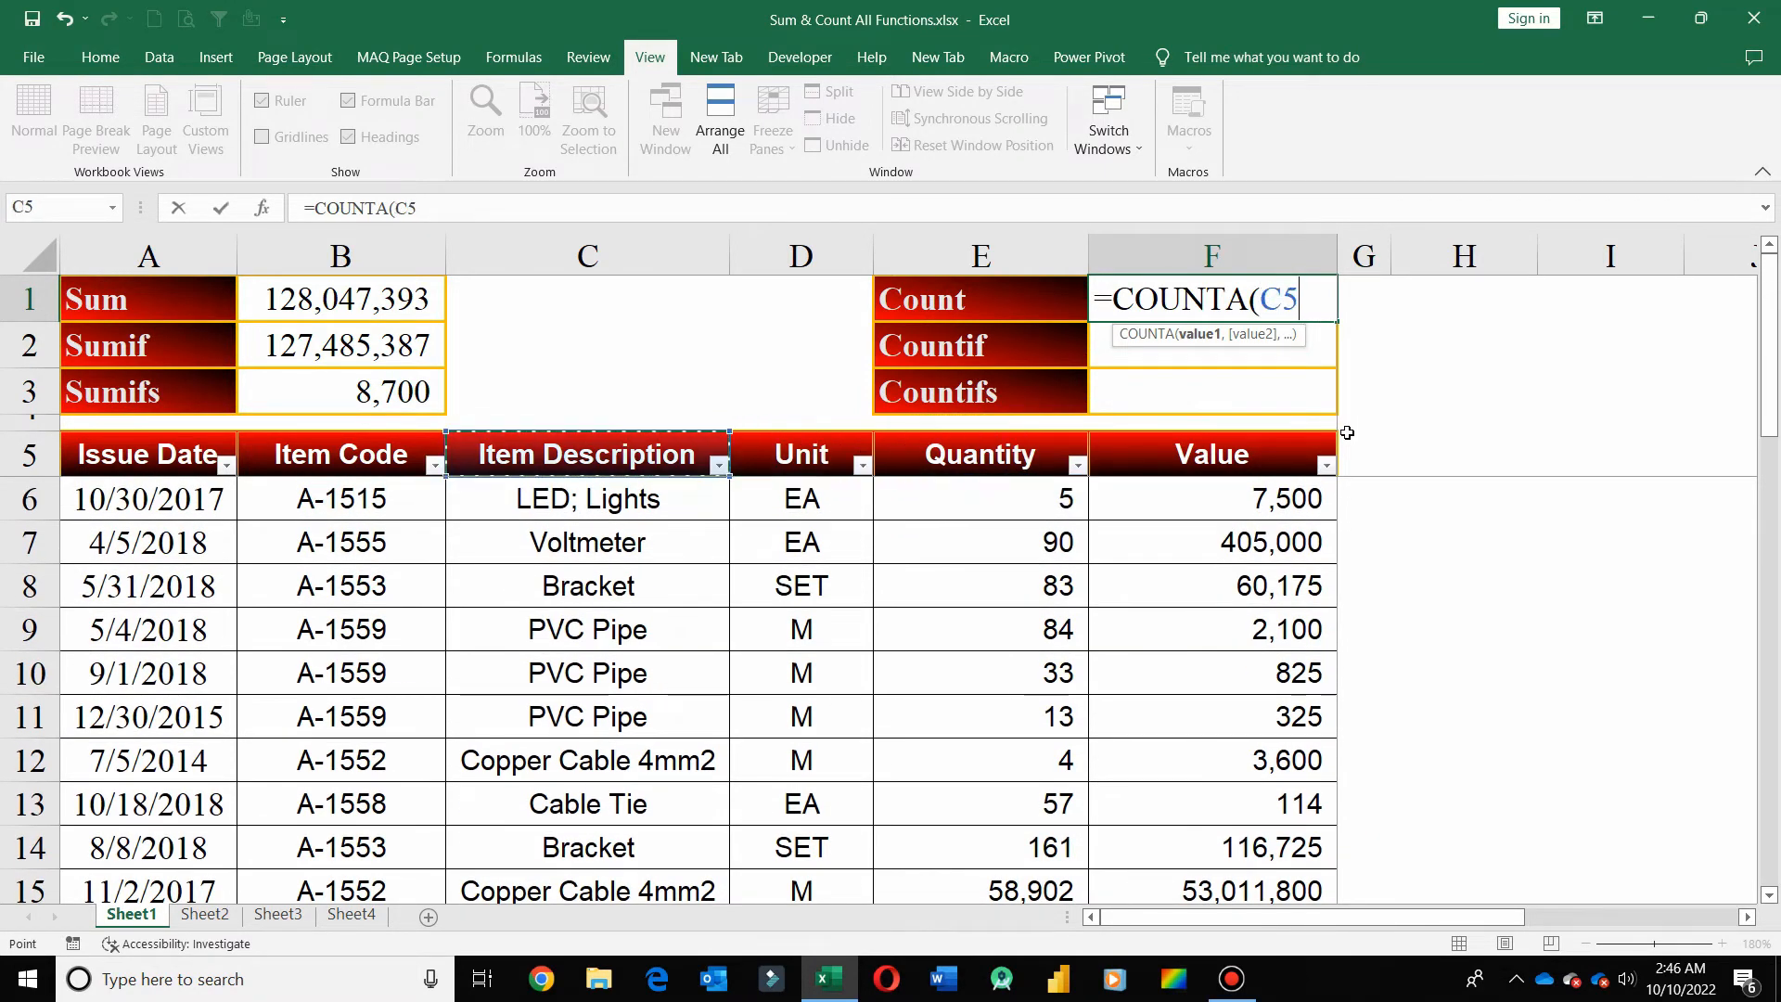
{"action": "key", "text": "Down"}
{"action": "key", "text": "ctrl+shift+Down"}
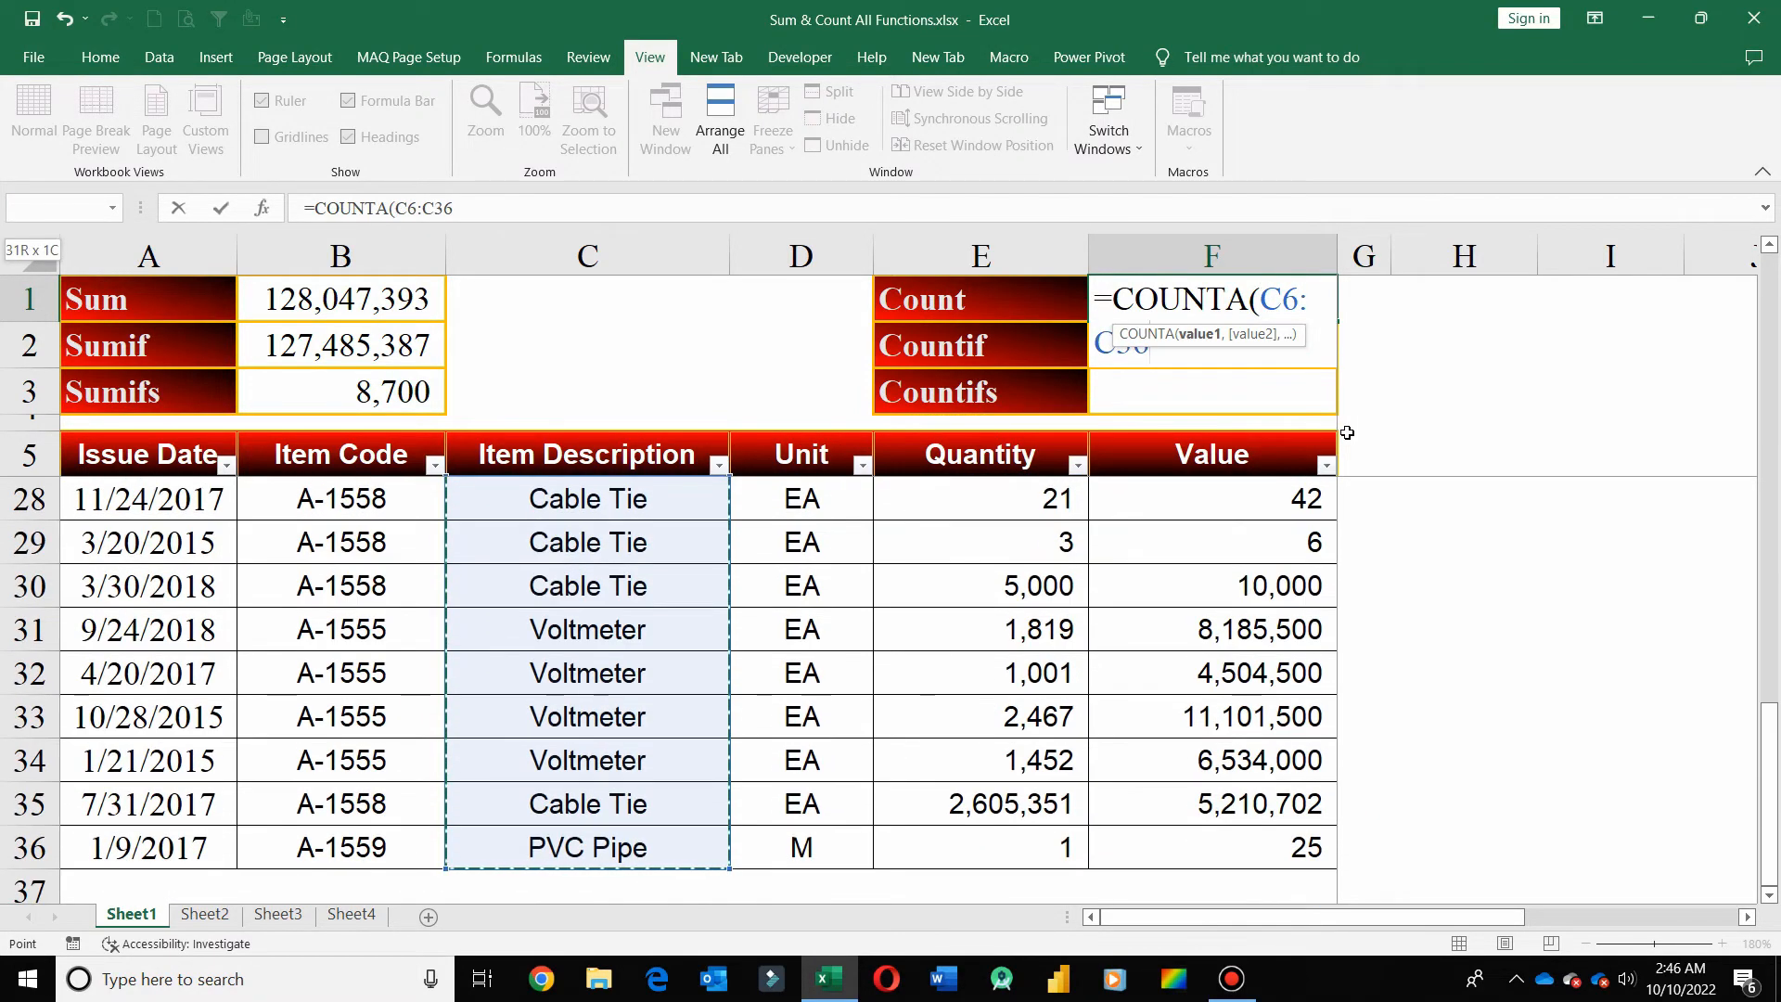
{"action": "key", "text": "ctrl+Return"}
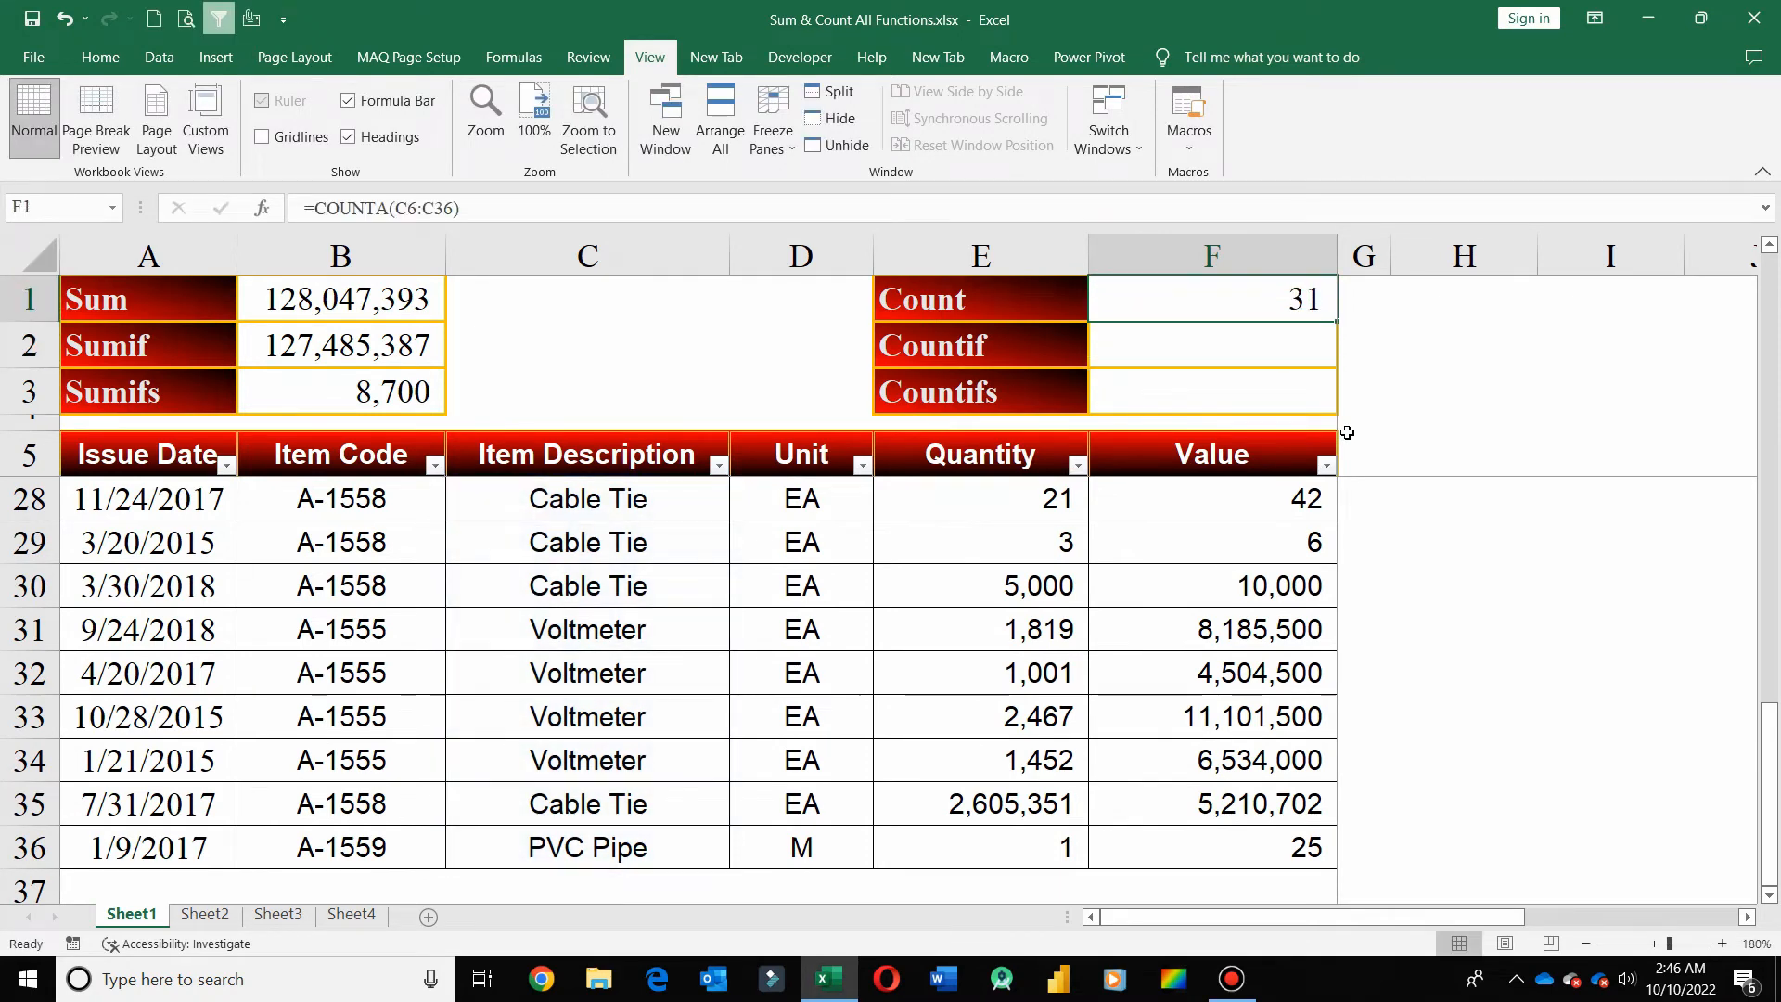
Select all Item Description entries below the header to check their count against the COUNTA result
{"action": "left_click", "coordinate": [664, 497]}
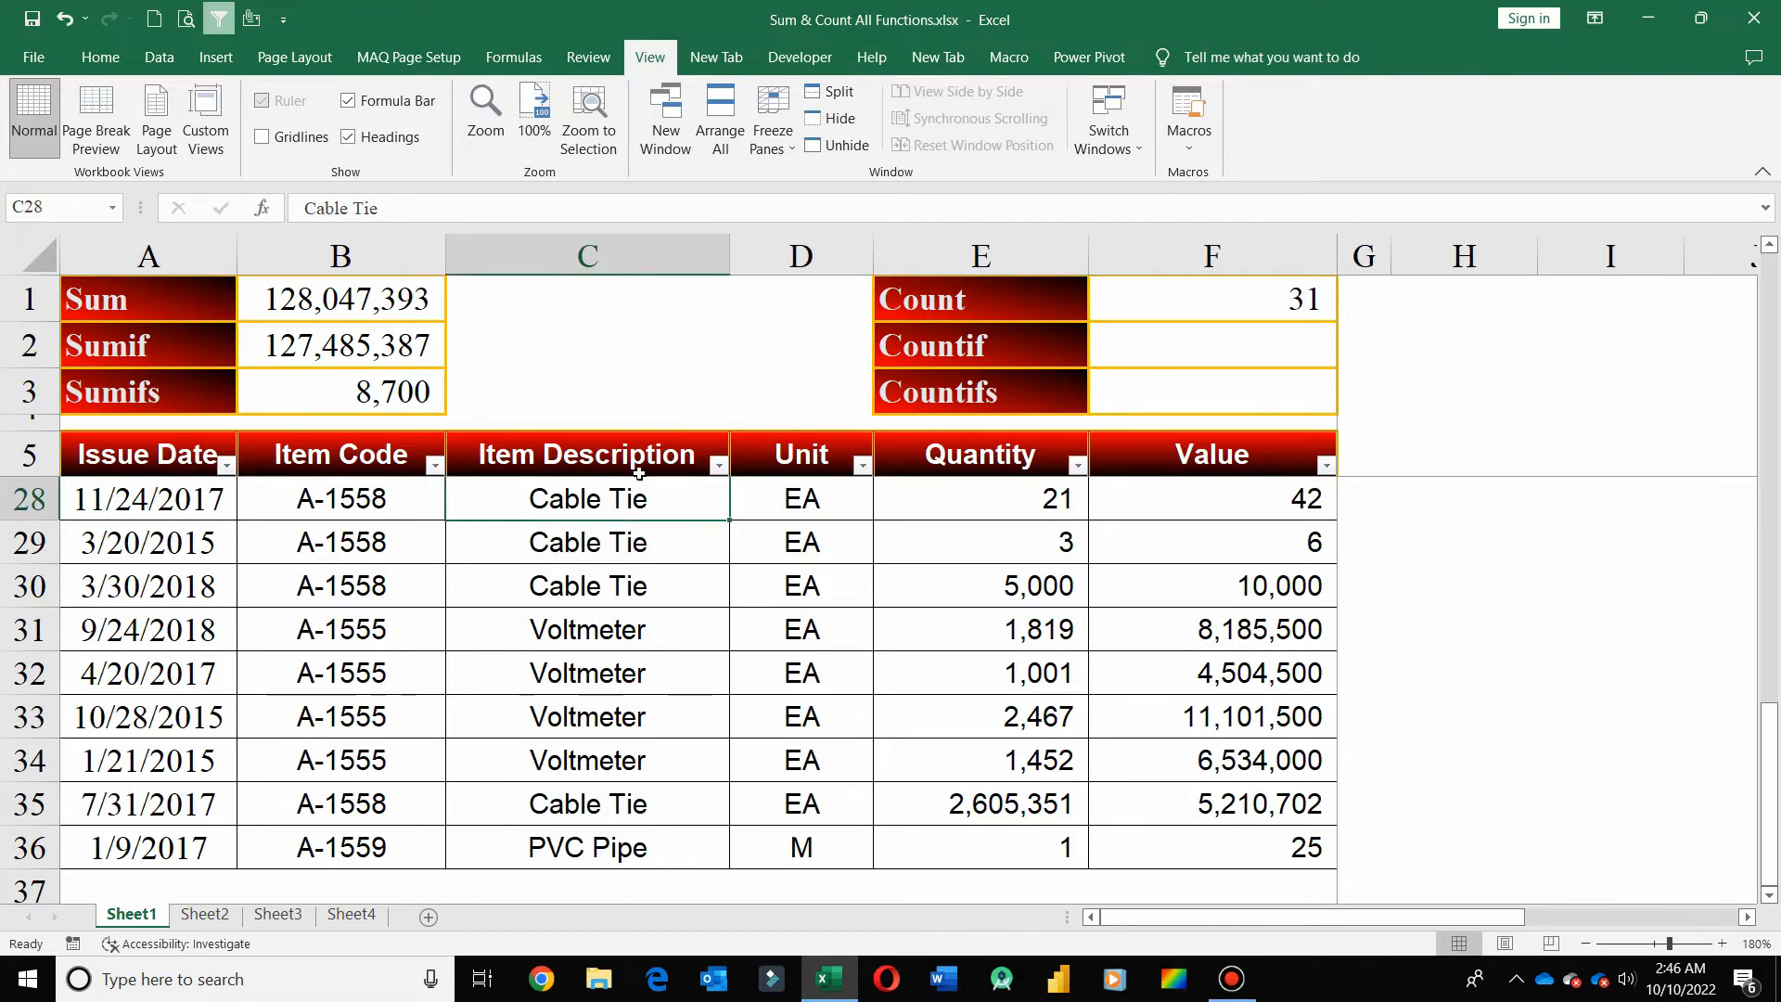
{"action": "left_click", "coordinate": [639, 472]}
{"action": "key", "text": "Down"}
{"action": "key", "text": "ctrl+shift+Down"}
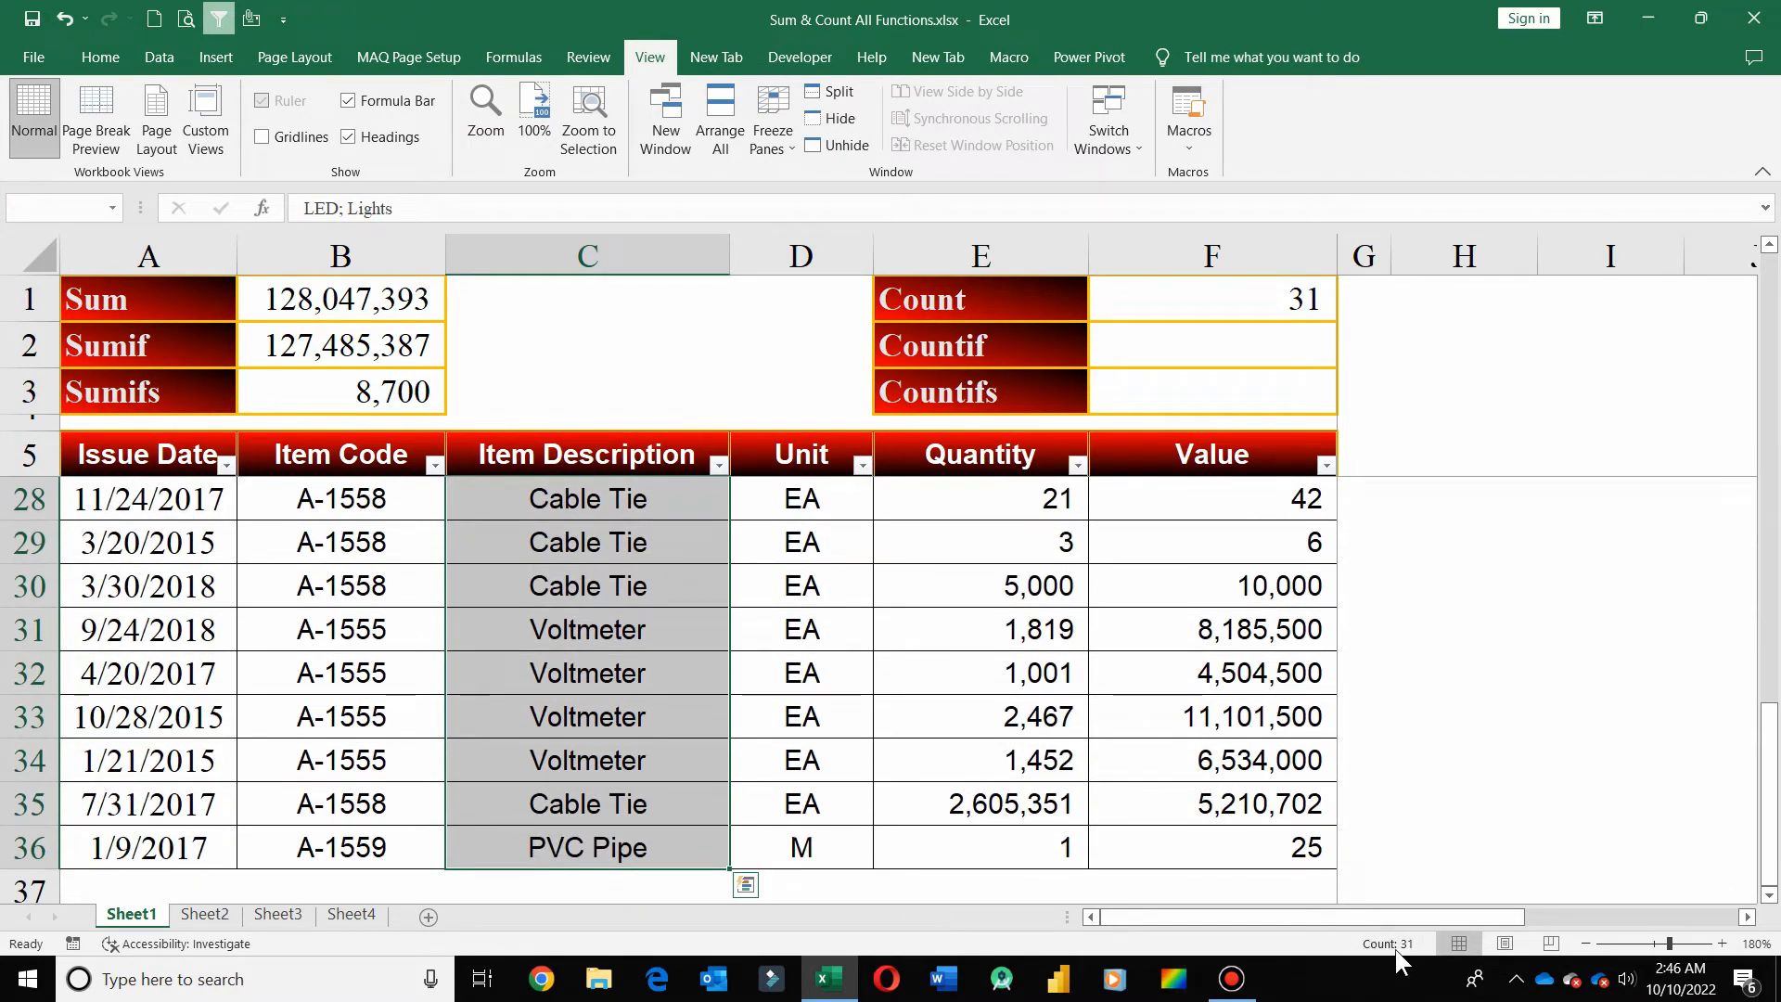
{"action": "left_click", "coordinate": [1017, 454]}
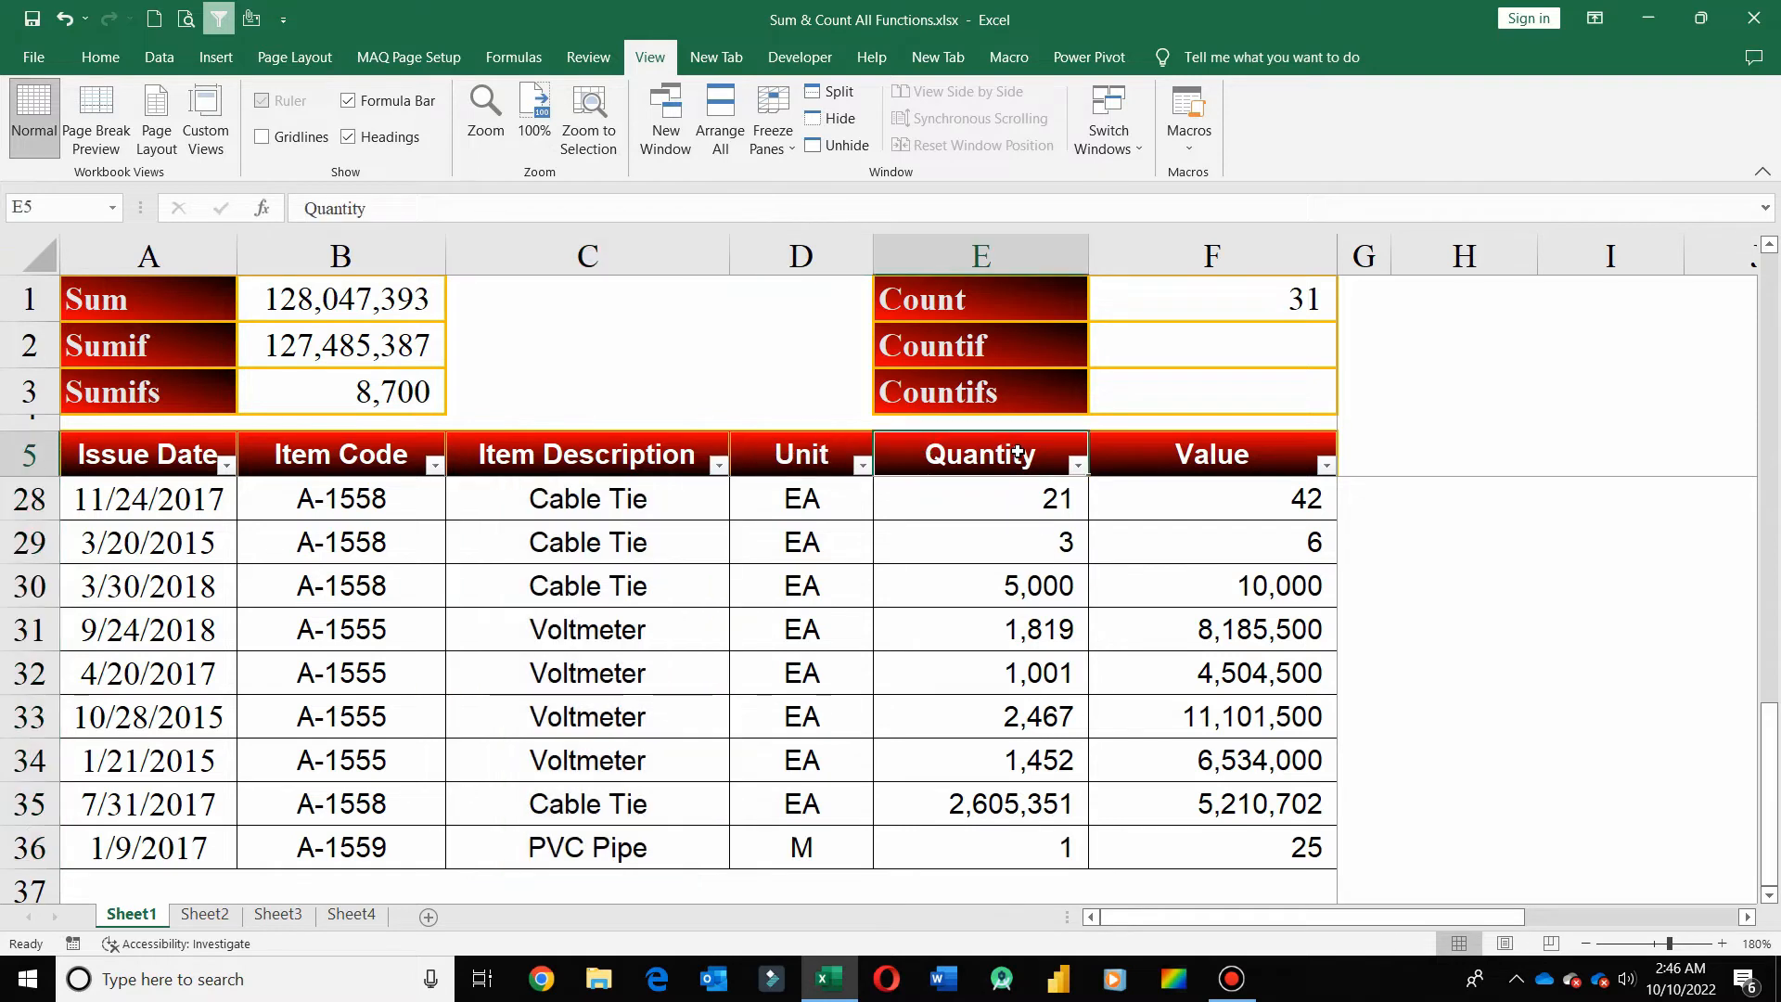
{"action": "key", "text": "Down"}
{"action": "left_click", "coordinate": [1018, 453]}
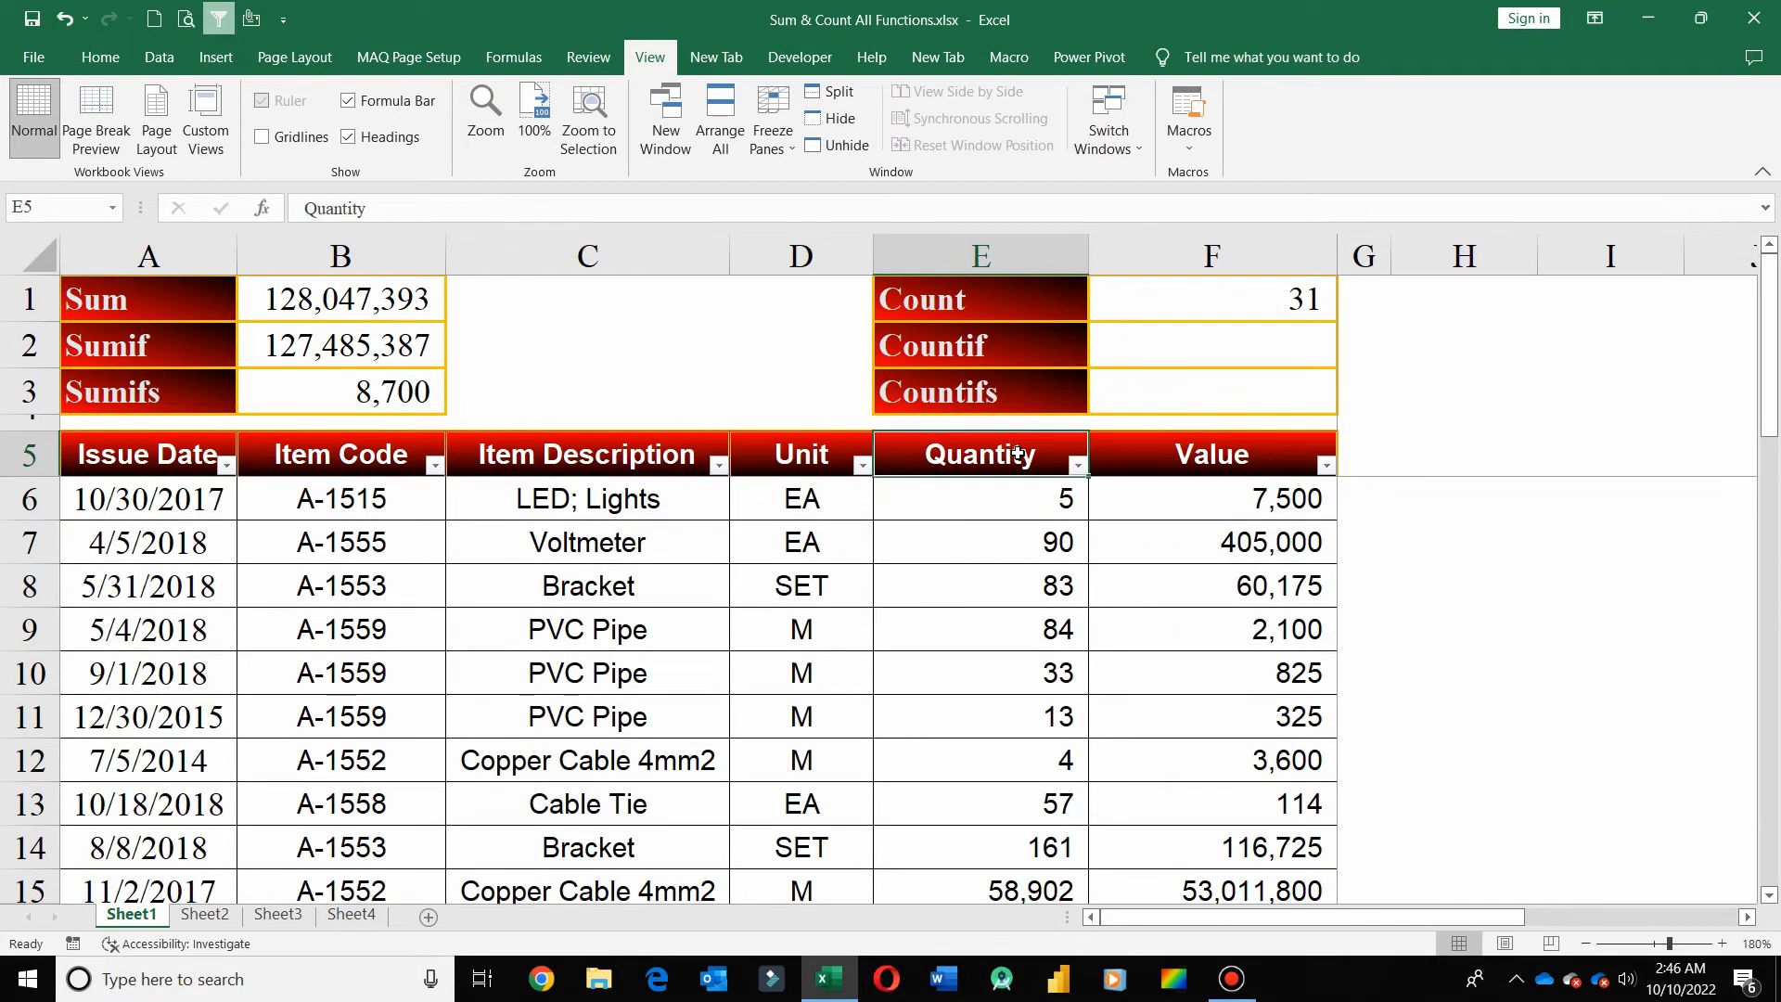
Enter a COUNTIF formula in F2 over the range C6:C36 with the criterion "bracket"
{"action": "left_click", "coordinate": [1144, 350]}
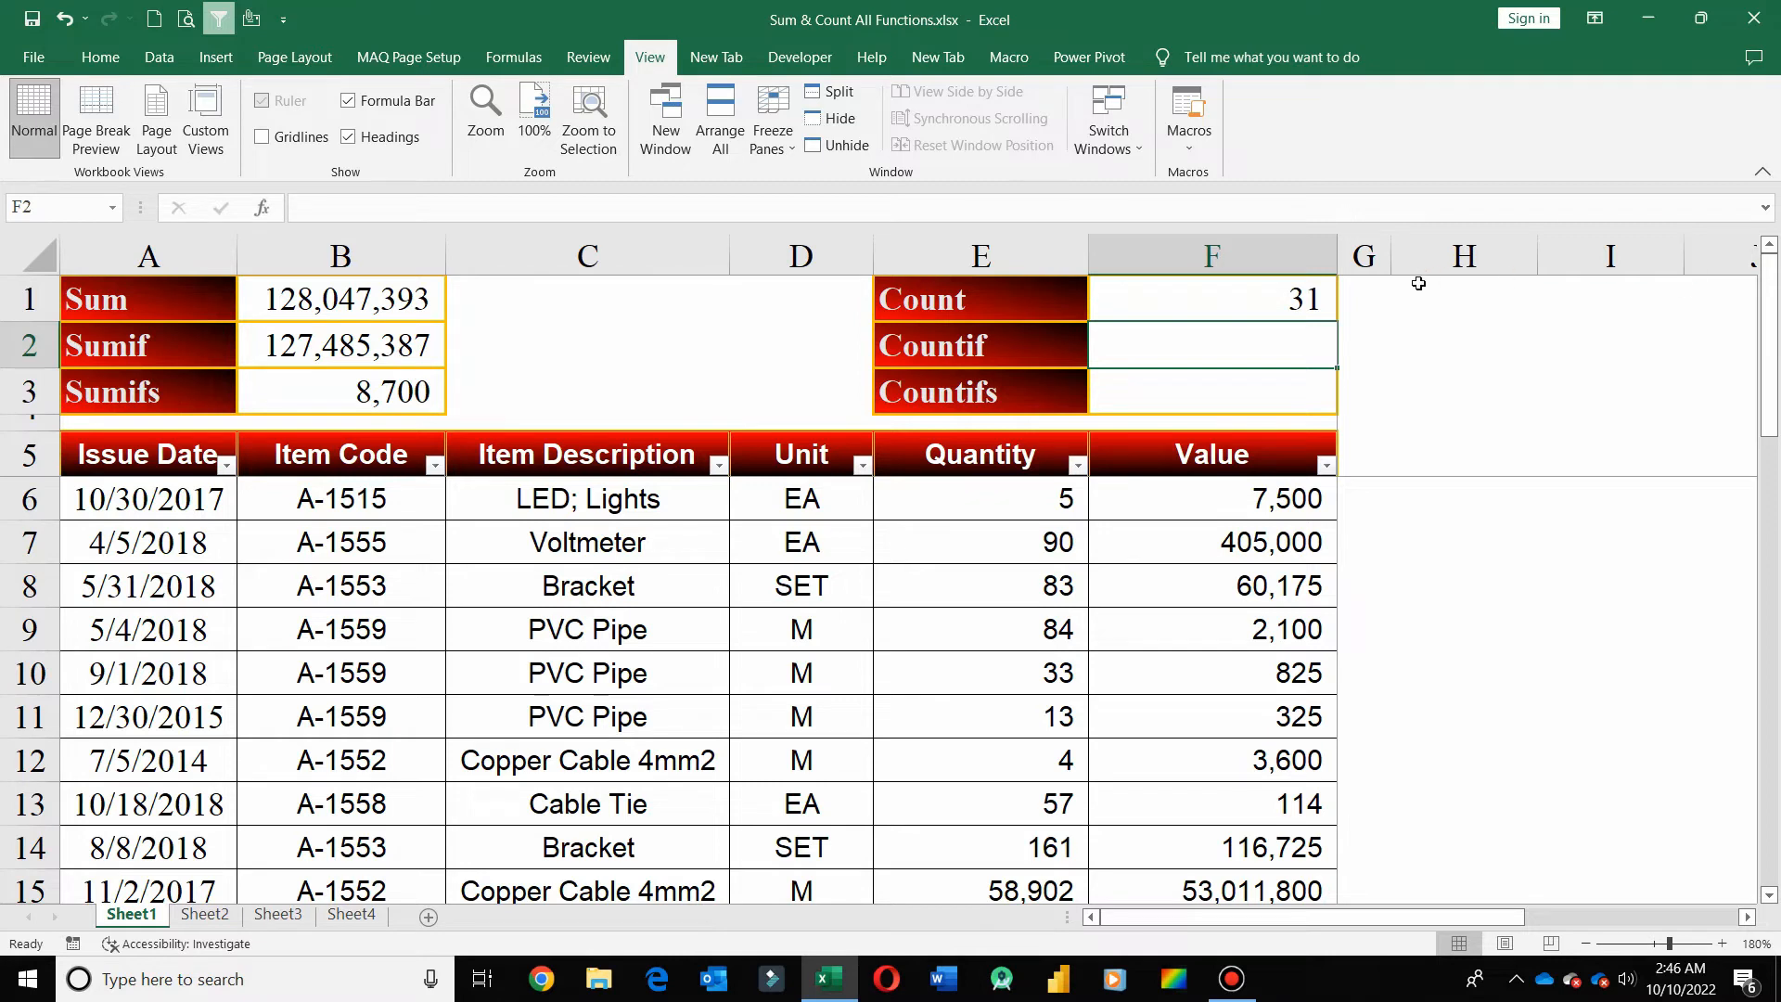
{"action": "double_click", "coordinate": [1209, 342]}
{"action": "type", "text": "=coun"}
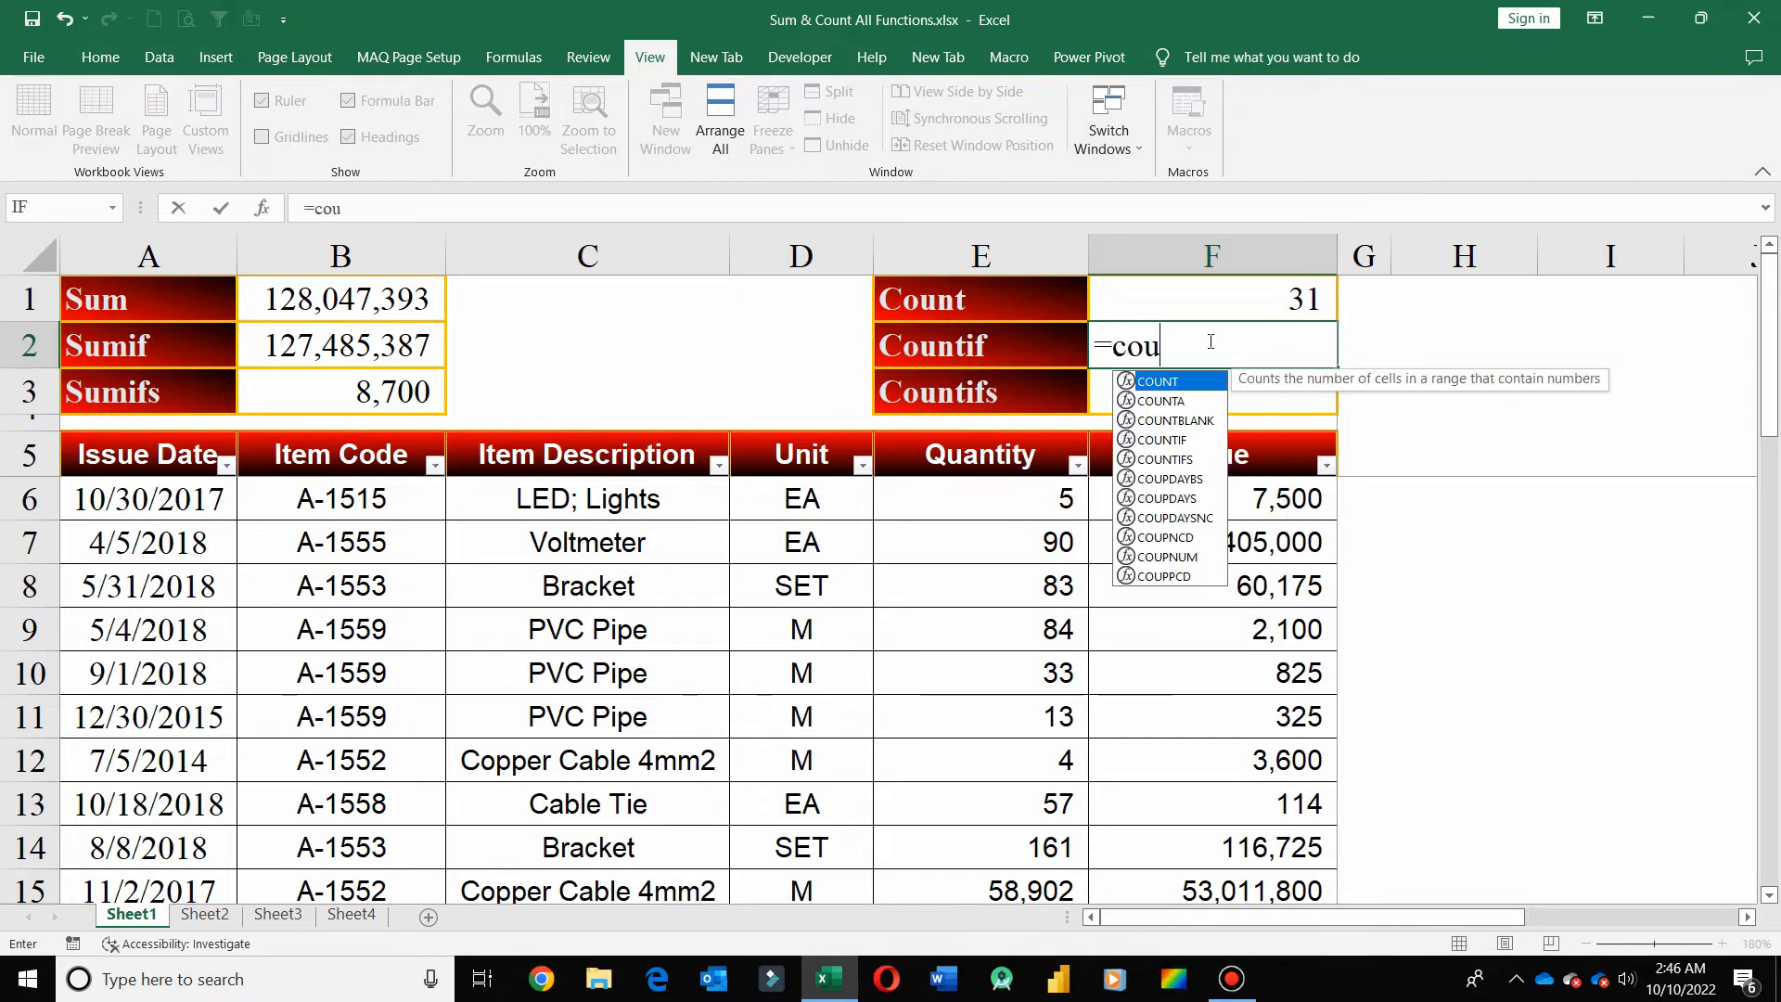
{"action": "key", "text": "Down"}
{"action": "key", "text": "Down"}
{"action": "key", "text": "Down"}
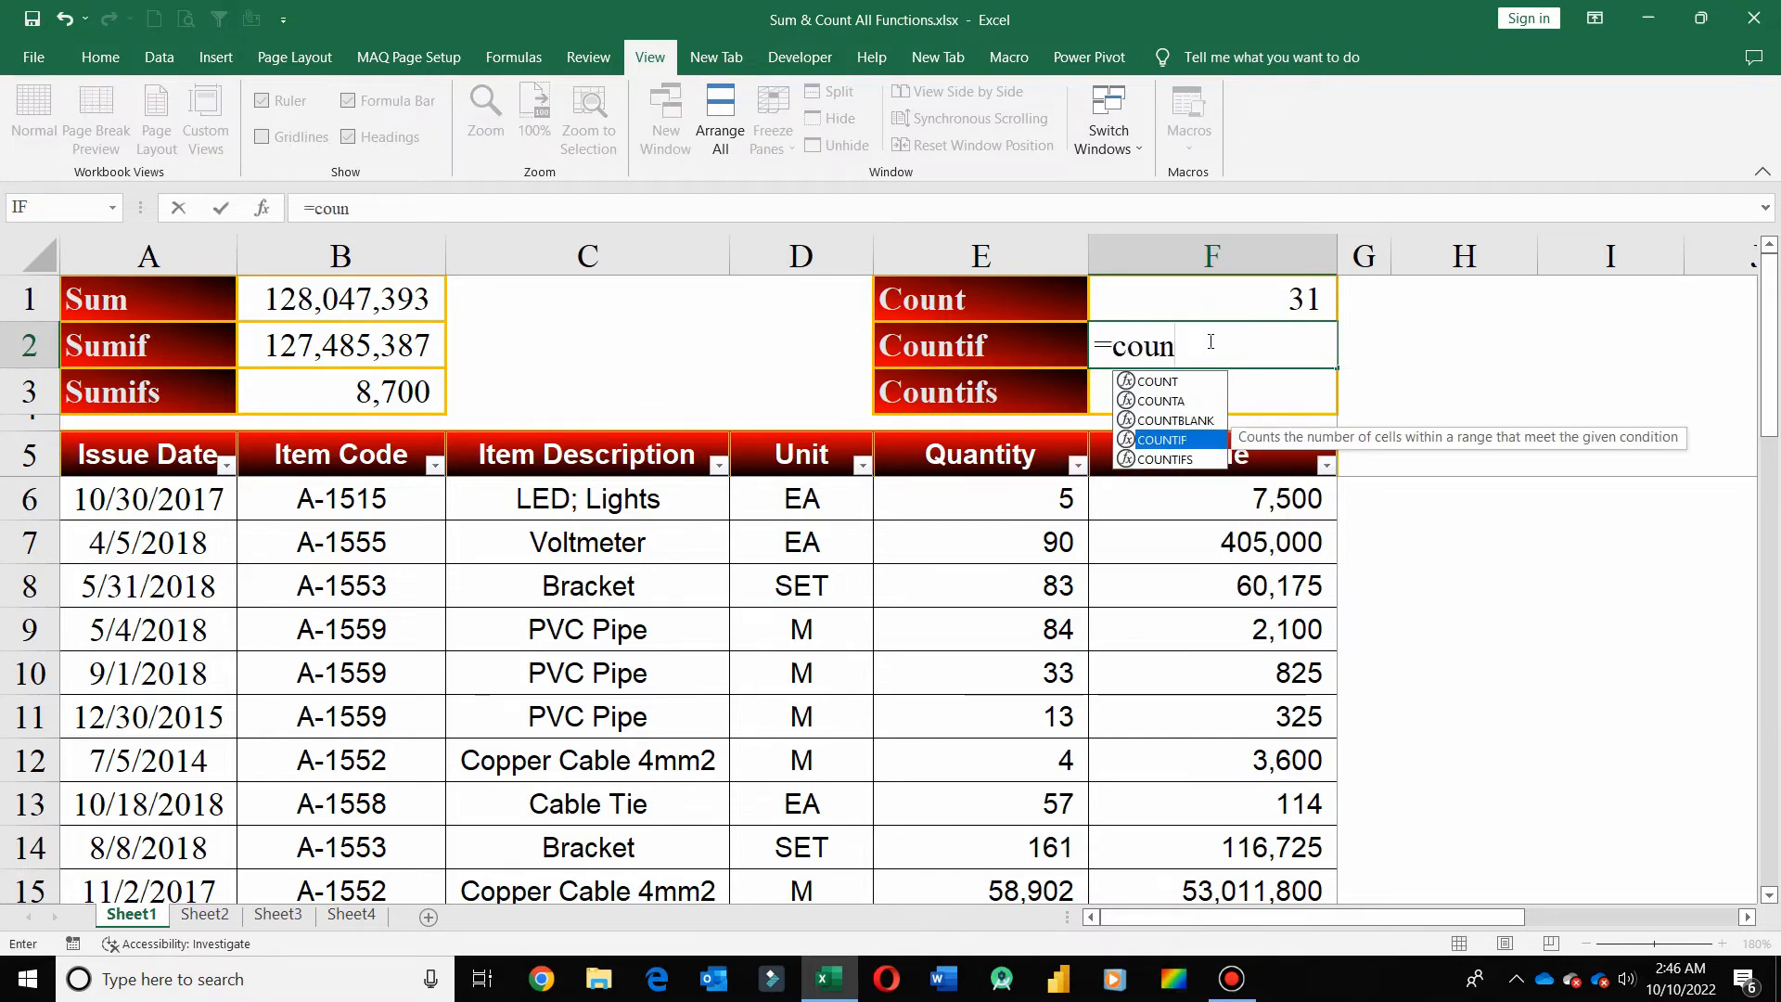
{"action": "key", "text": "Tab"}
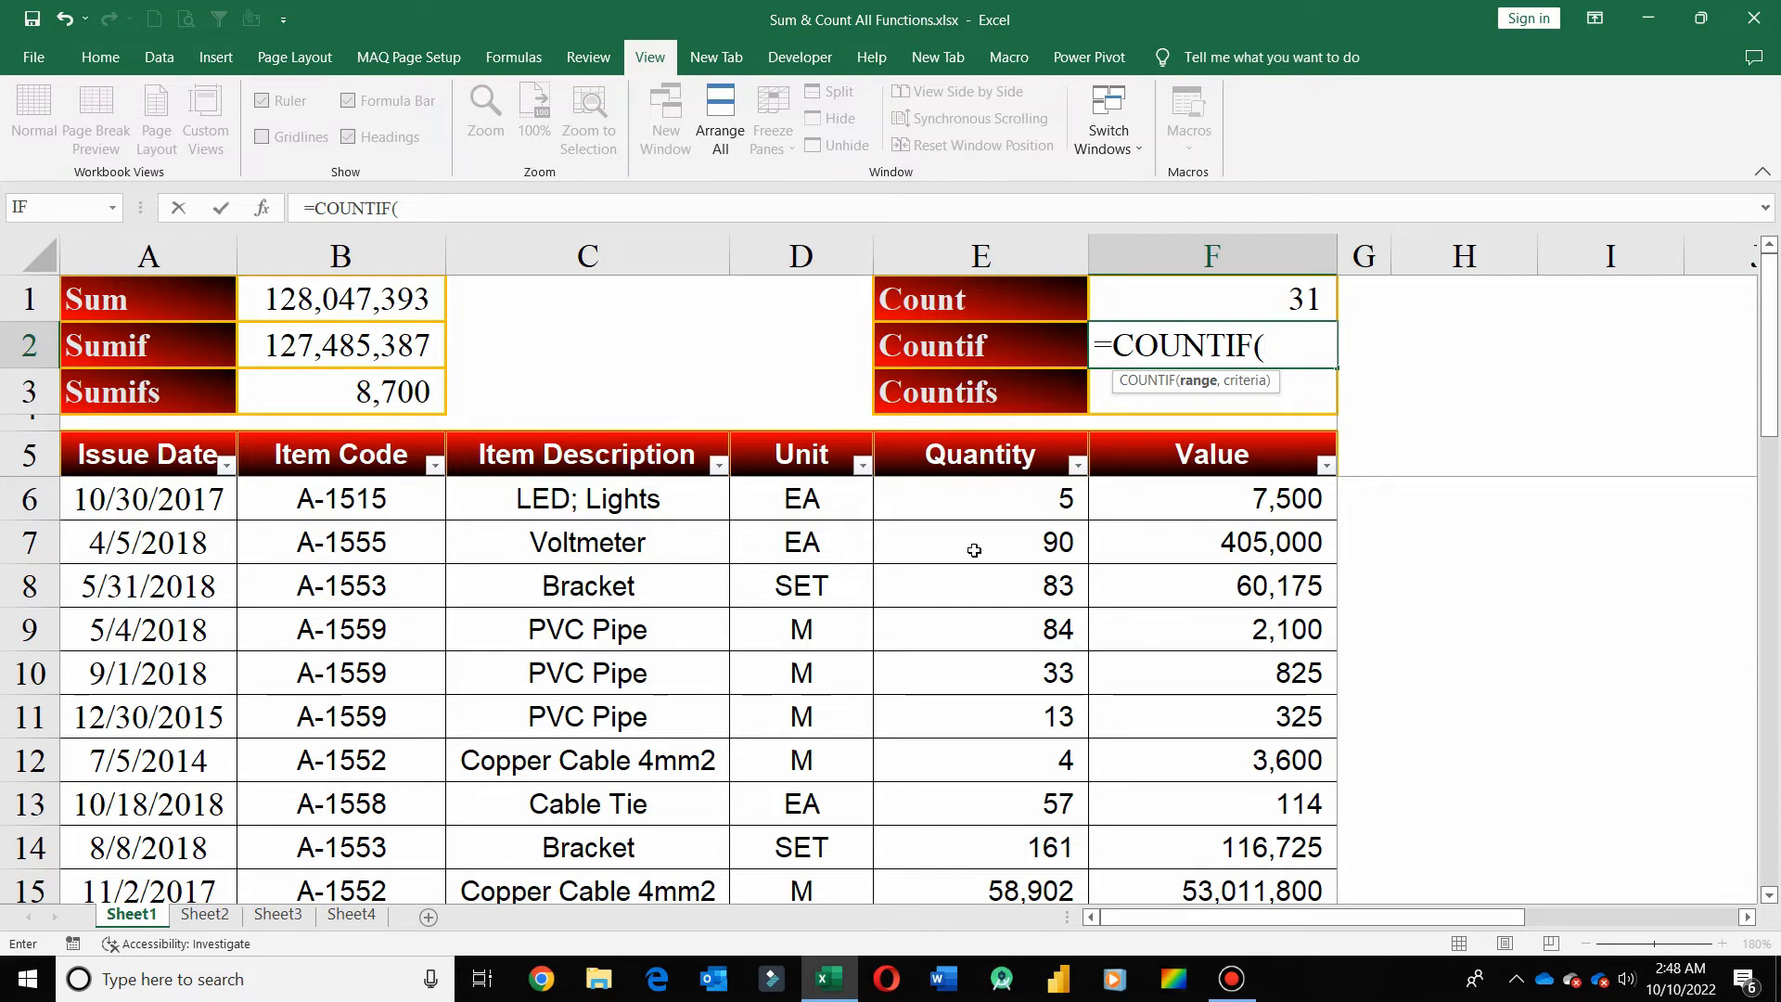
{"action": "left_click", "coordinate": [617, 468]}
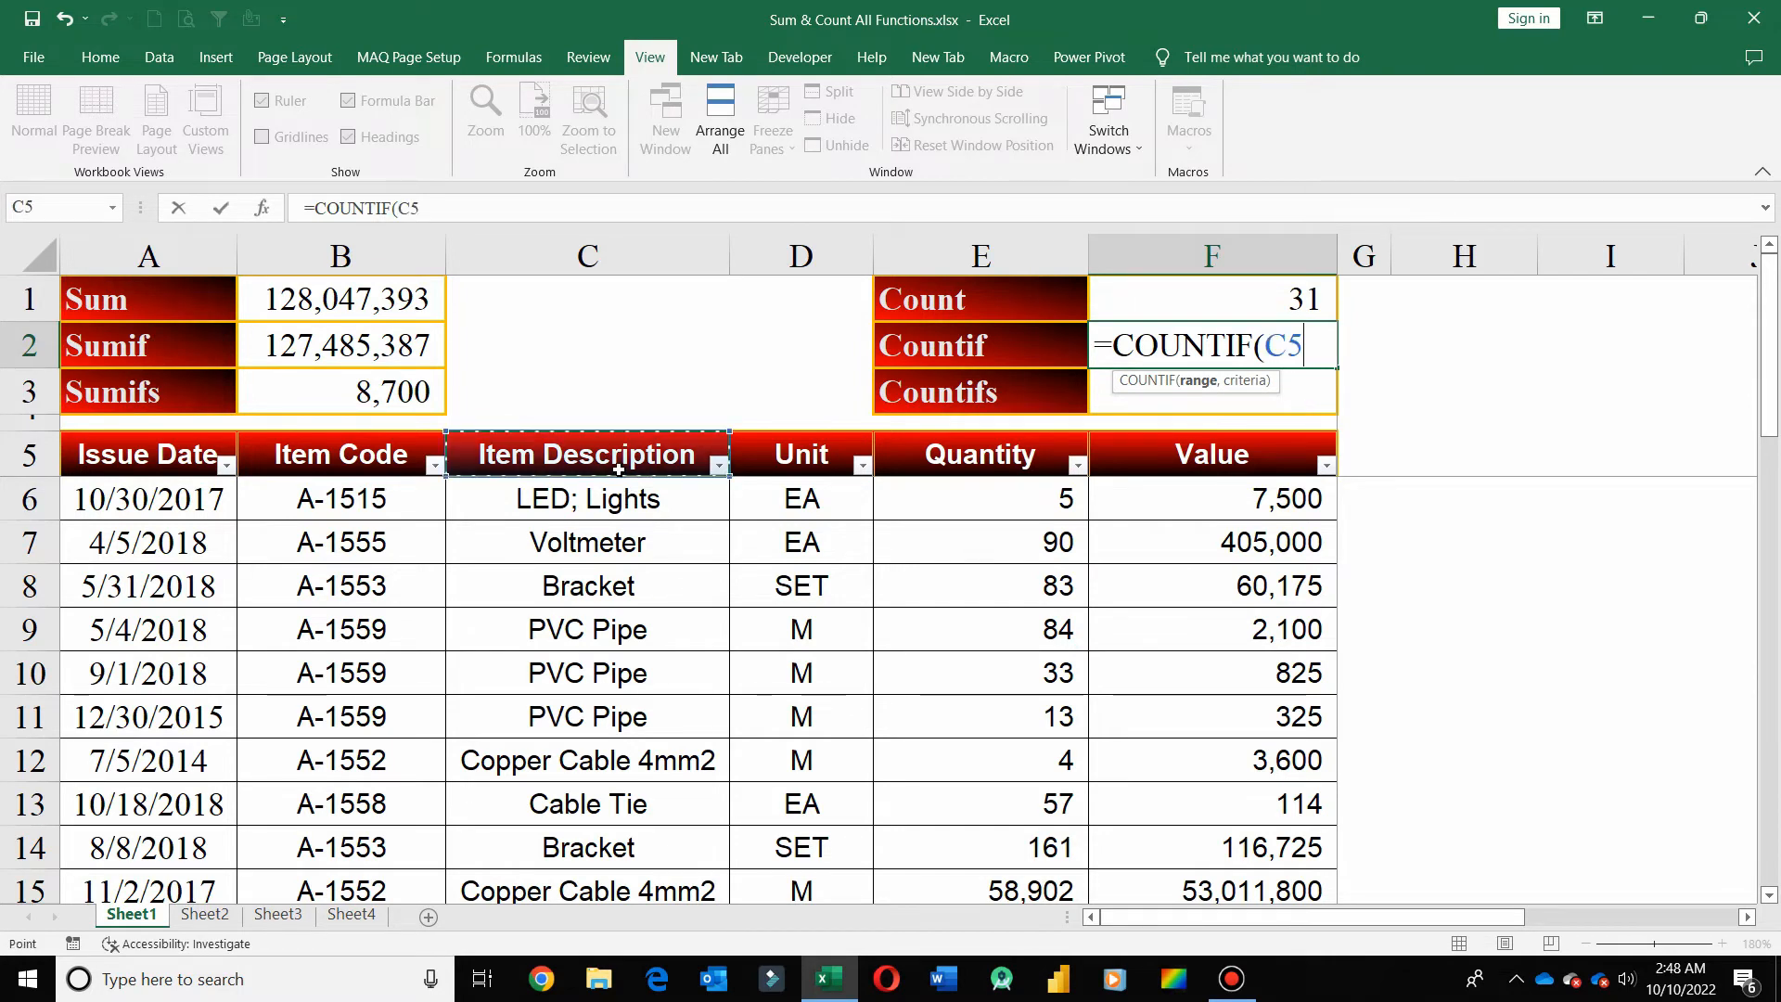
{"action": "left_click", "coordinate": [677, 484]}
{"action": "key", "text": "ctrl+shift+Down"}
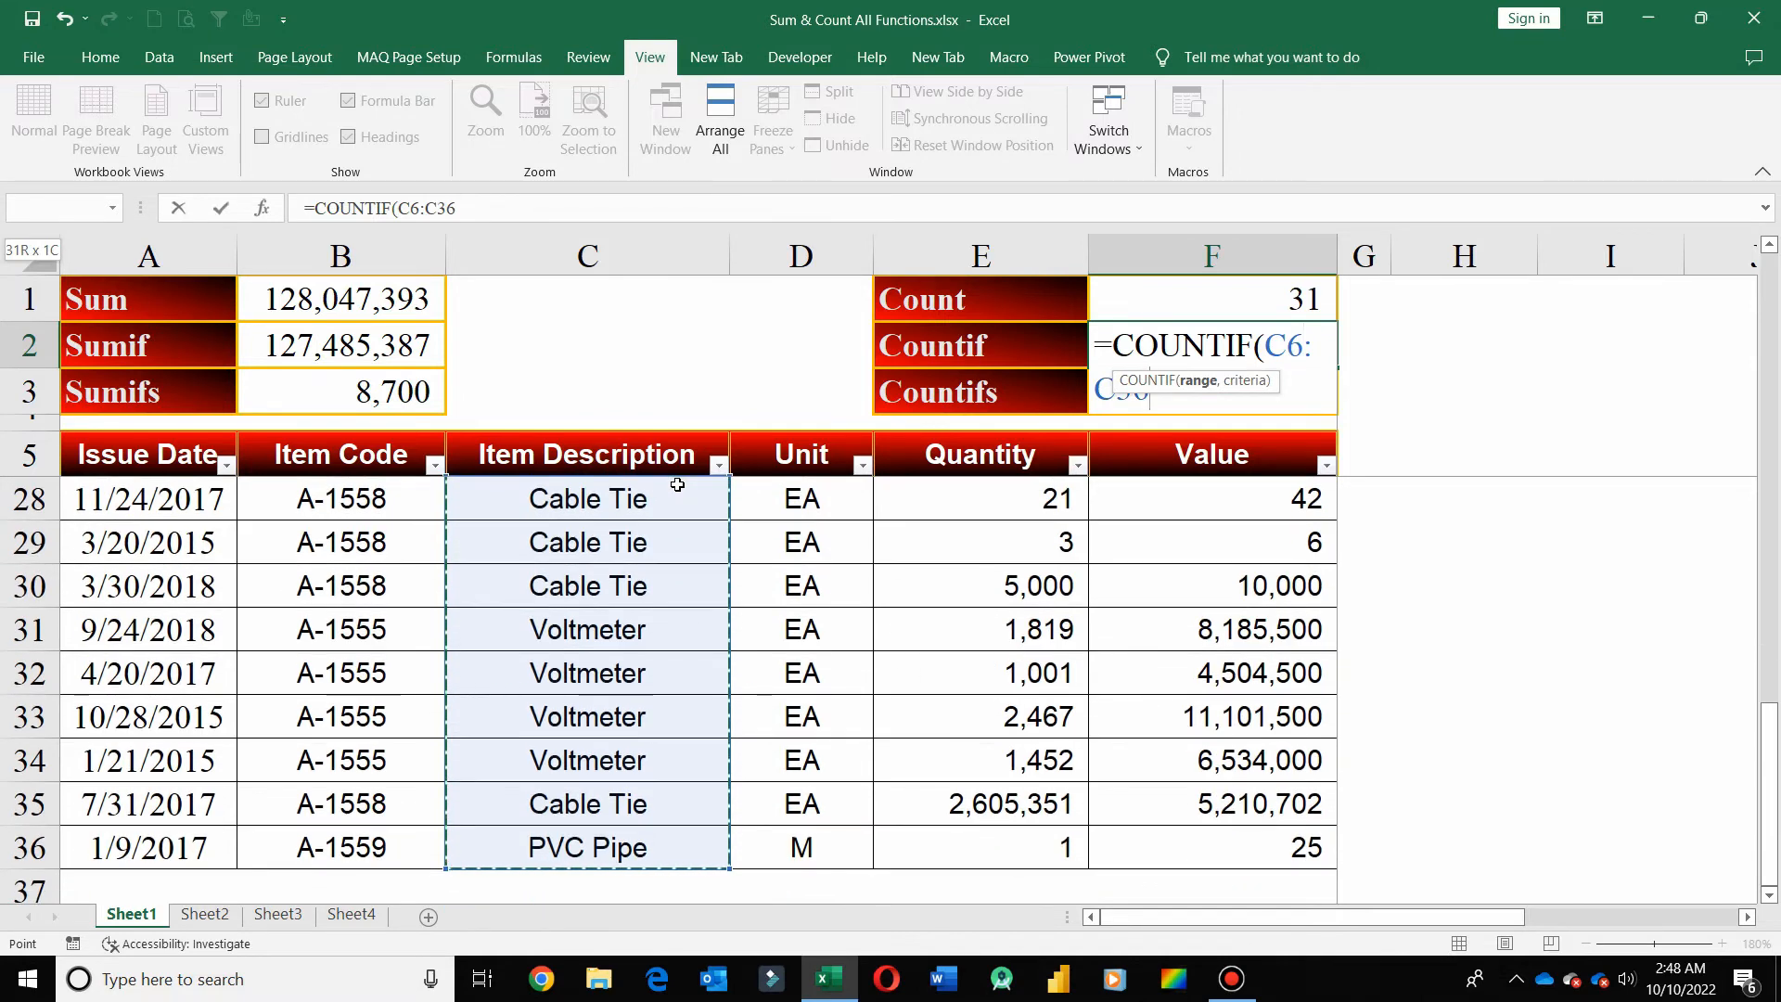
{"action": "type", "text": ","}
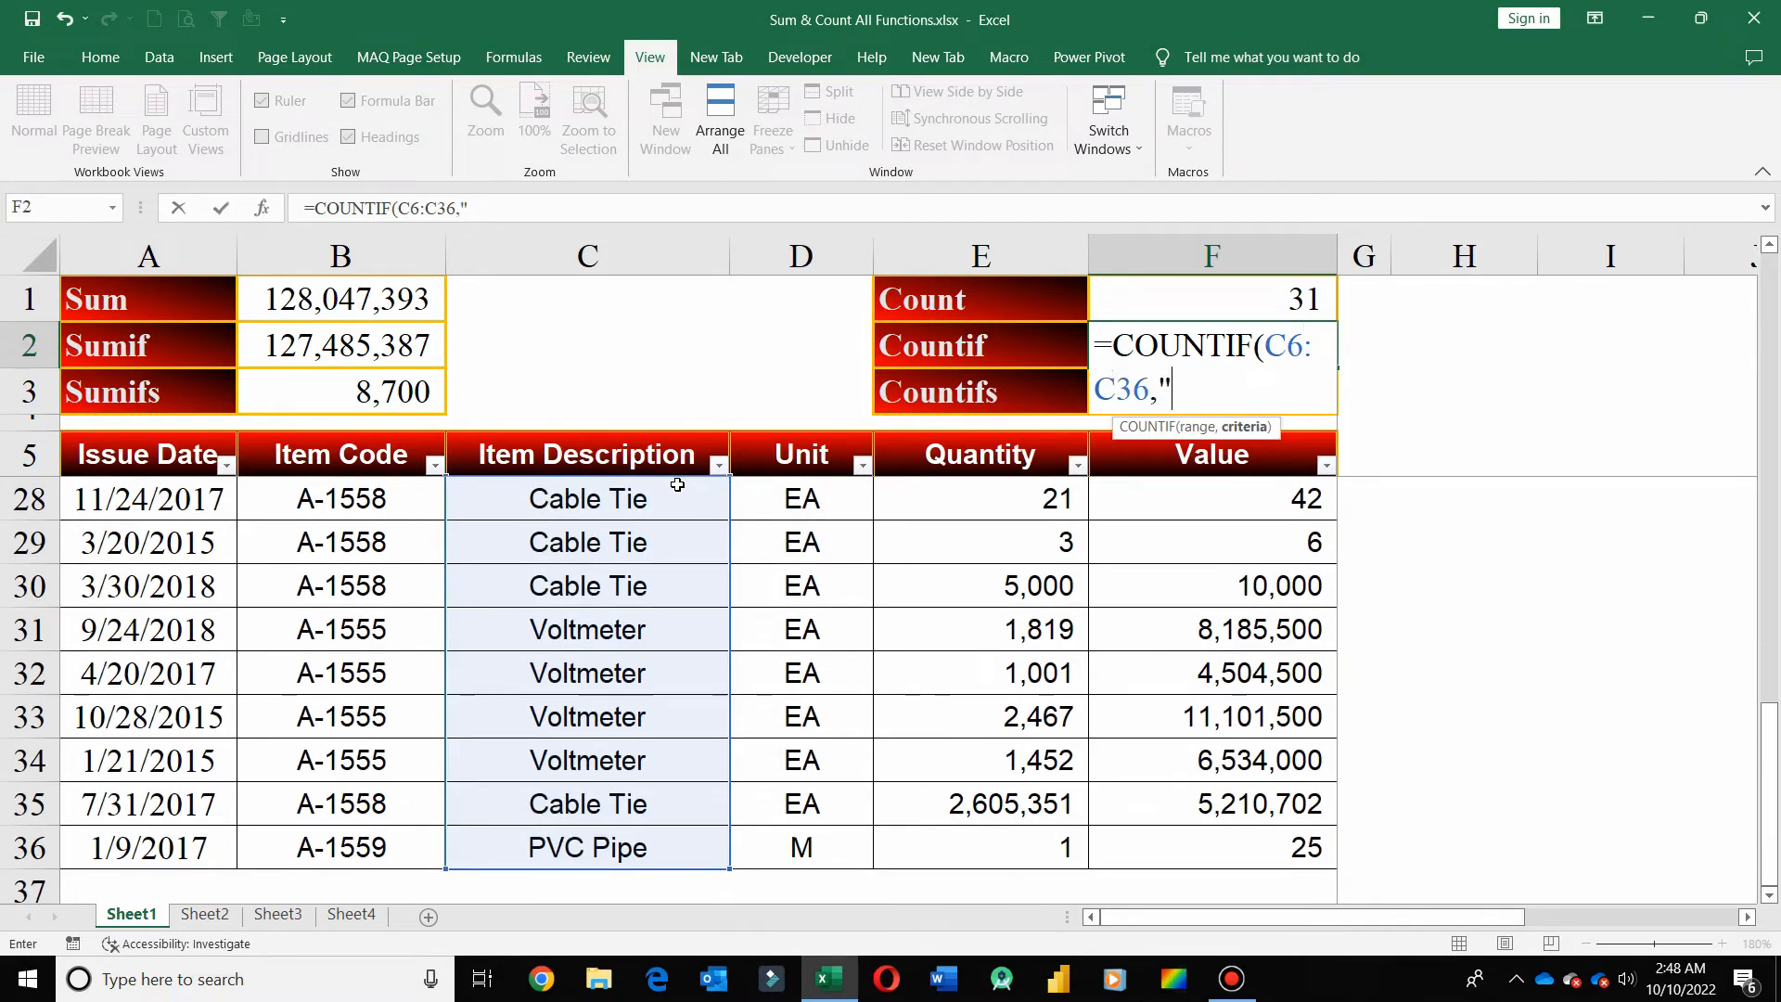
{"action": "type", "text": "\"bracket"}
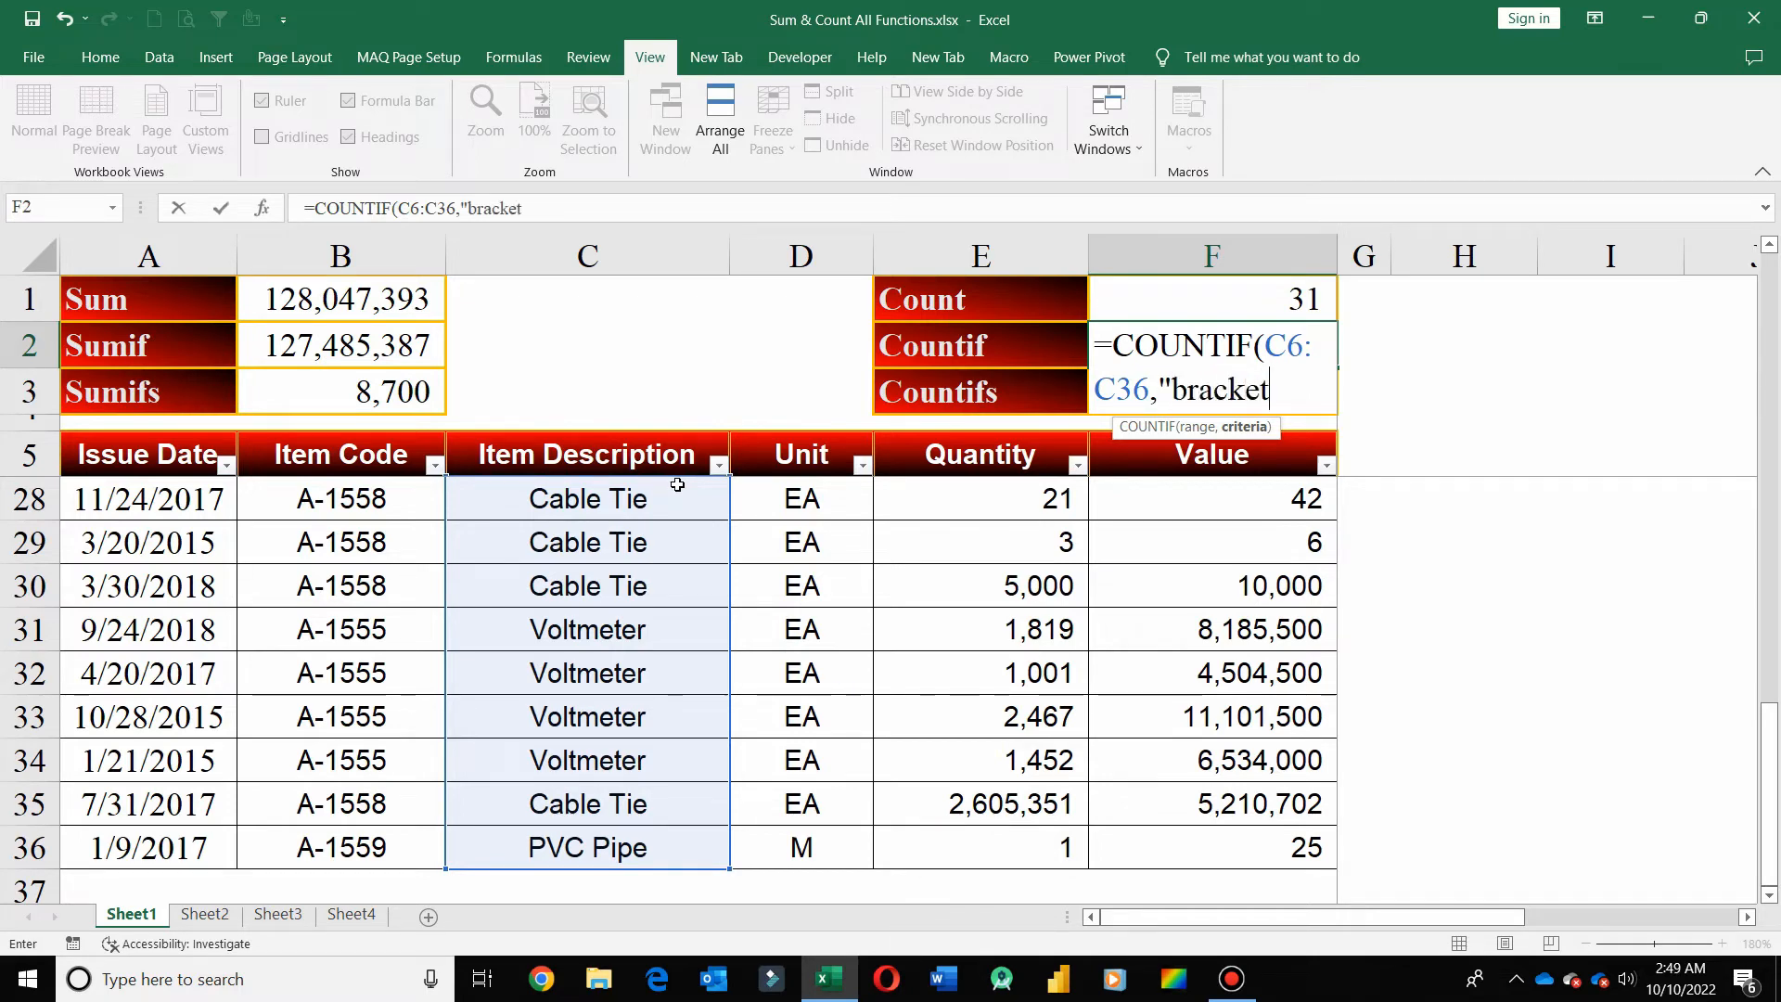
{"action": "type", "text": "\""}
{"action": "key", "text": "ctrl+Return"}
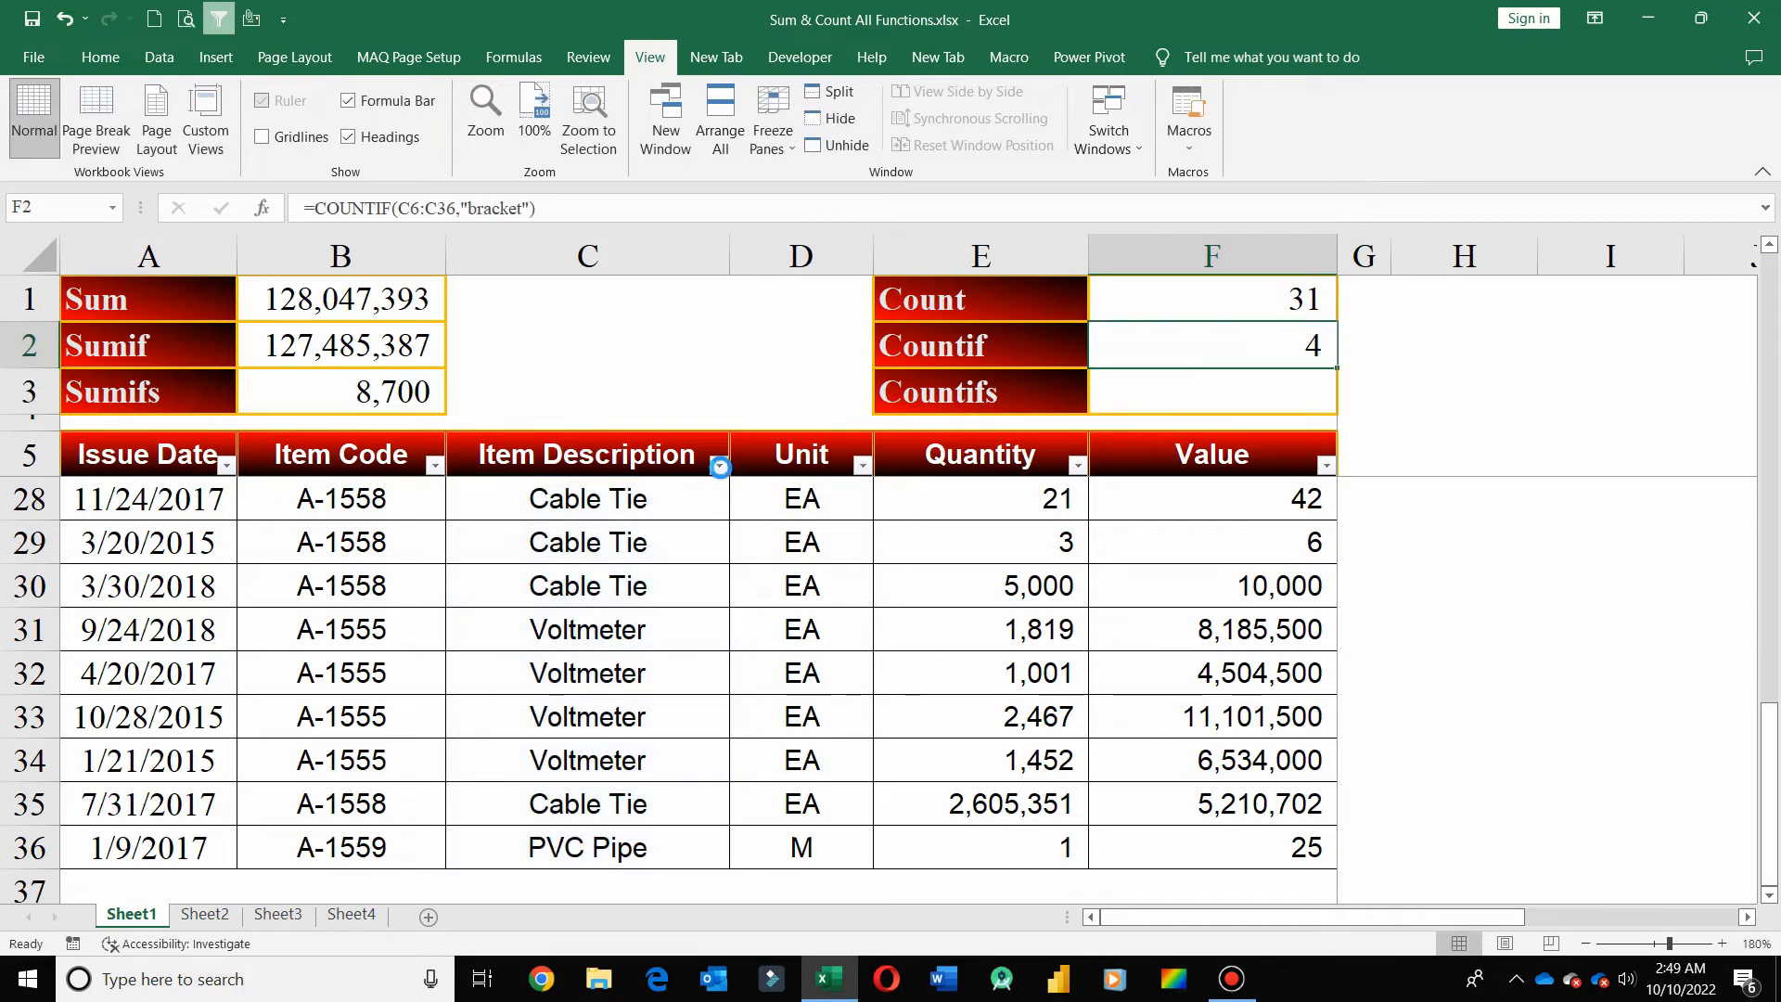
Filter the Item Description column to Bracket only to check the COUNTIF result, and clear the filter
{"action": "left_click", "coordinate": [718, 463]}
{"action": "left_click", "coordinate": [521, 702]}
{"action": "left_click", "coordinate": [522, 722]}
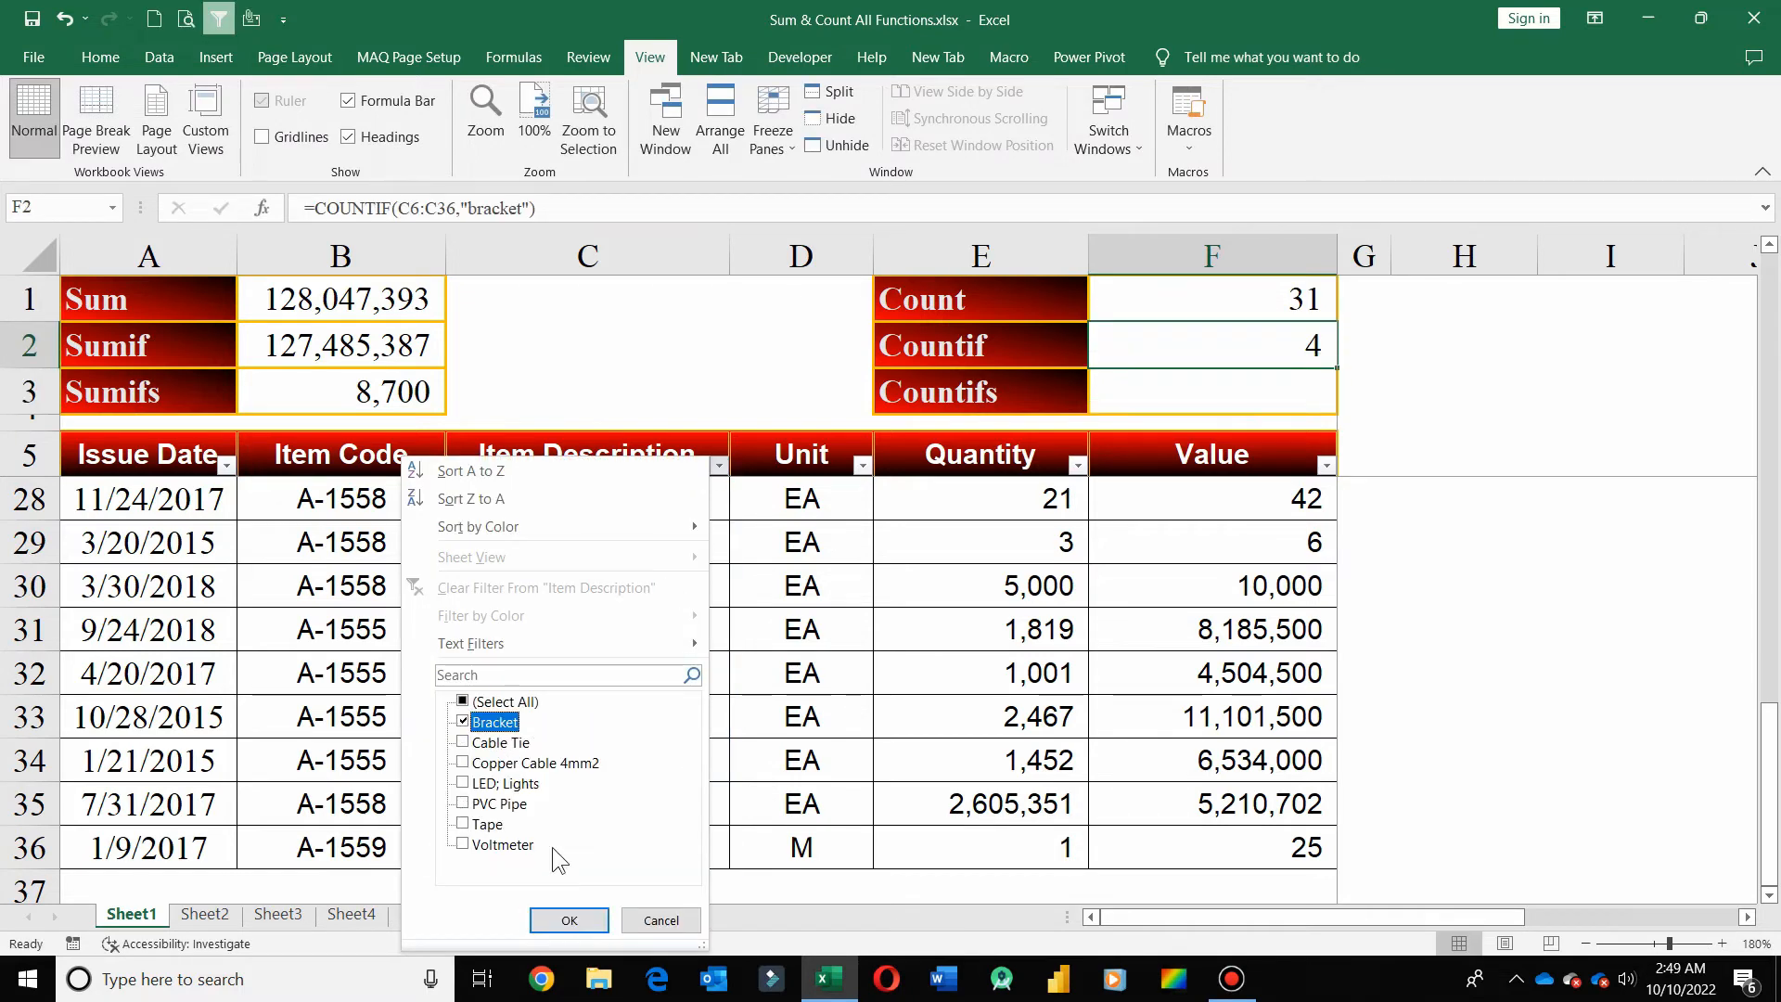
{"action": "left_click", "coordinate": [569, 919]}
{"action": "left_click", "coordinate": [638, 461]}
{"action": "key", "text": "Down"}
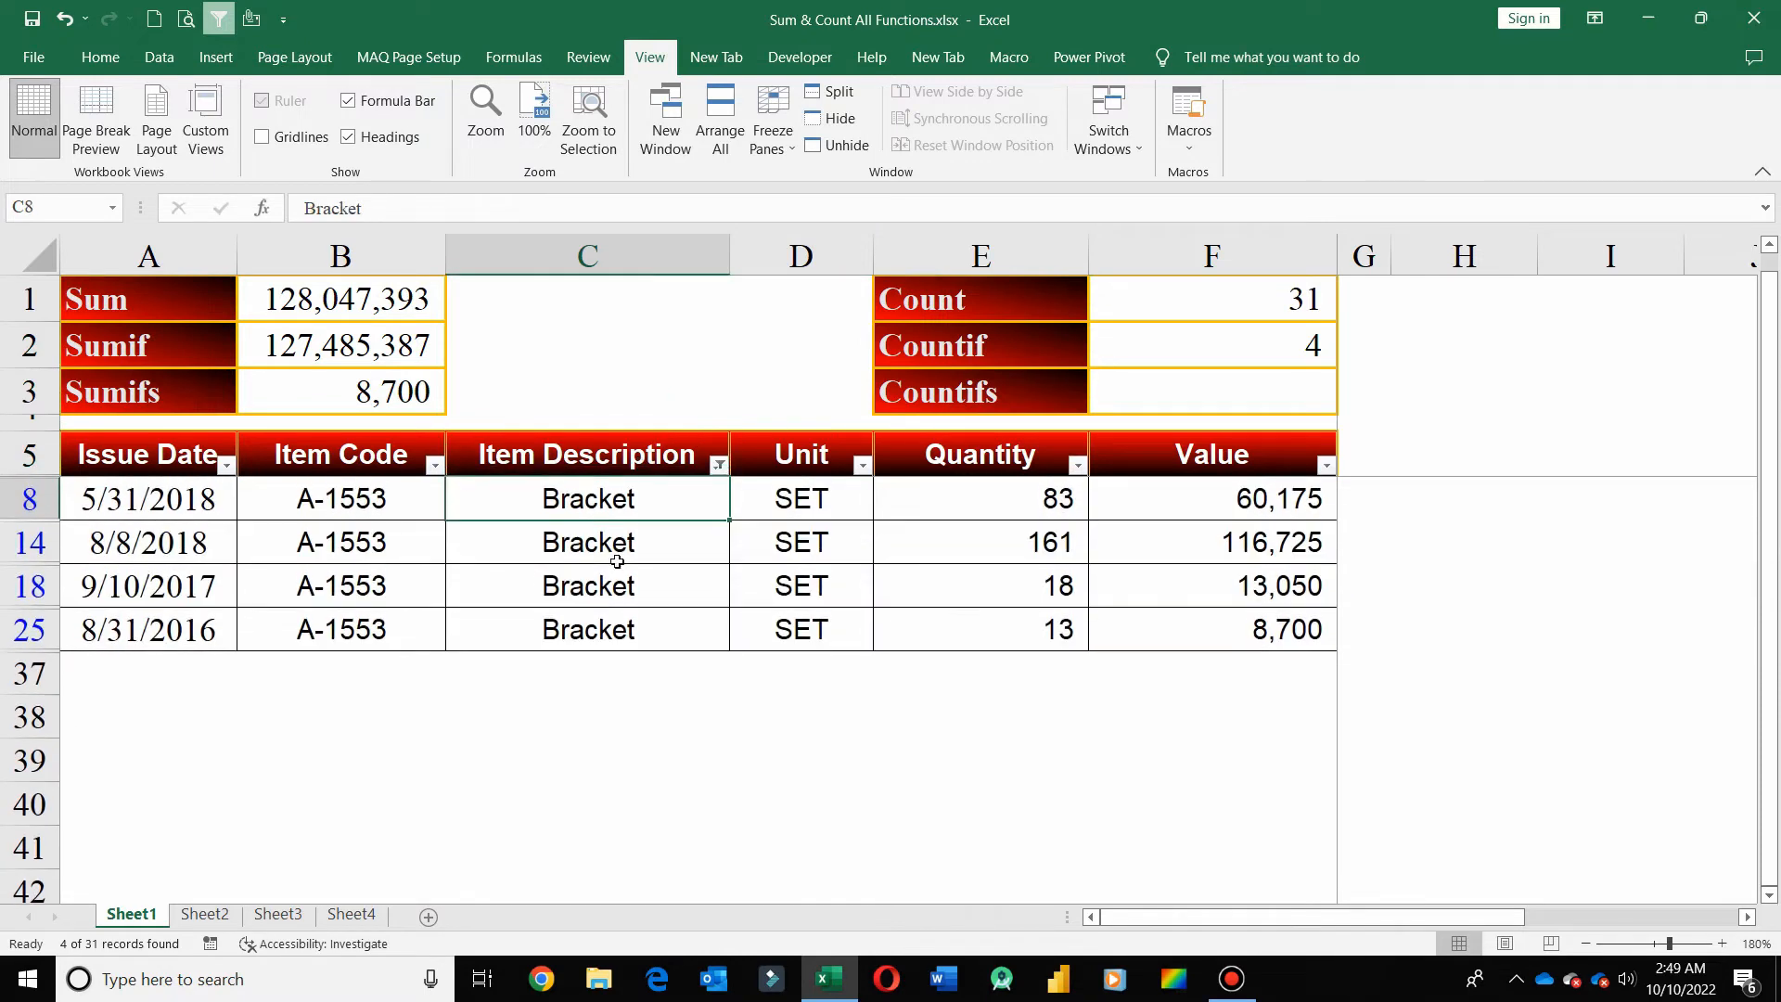
{"action": "left_click", "coordinate": [710, 464]}
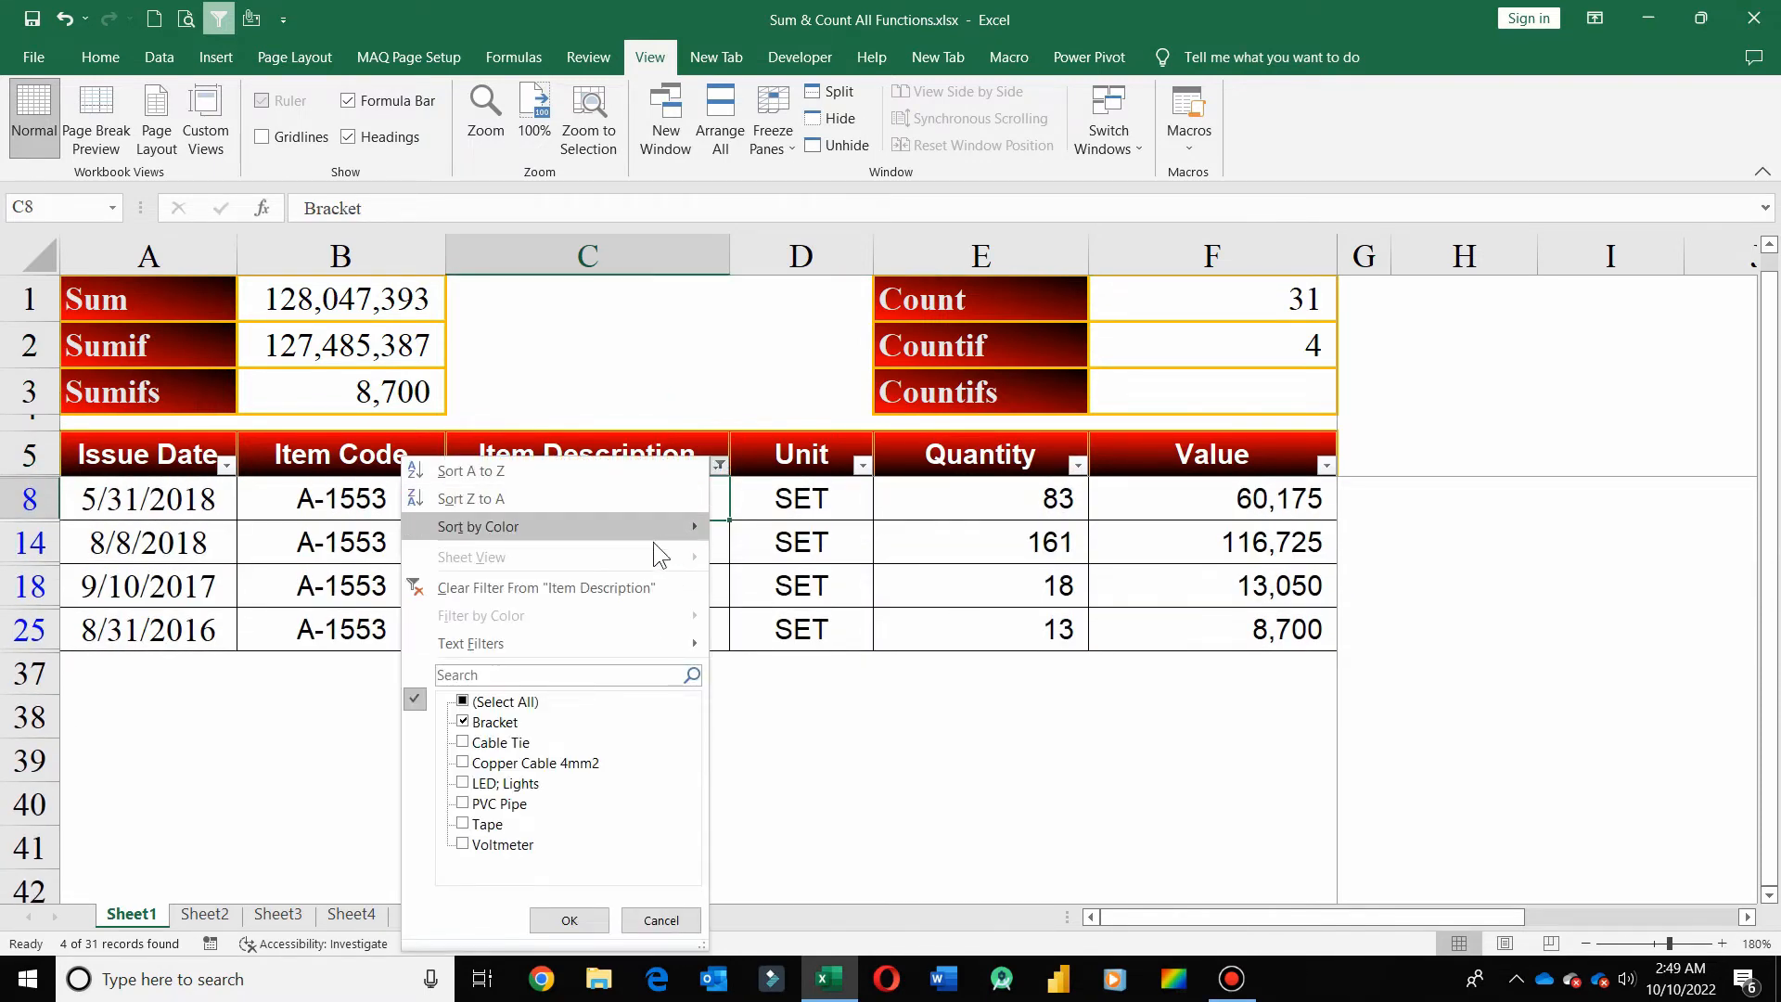
{"action": "left_click", "coordinate": [616, 581]}
Change the F2 COUNTIF formula to the criterion ">100" over the Quantity range E6:E36
{"action": "left_click", "coordinate": [1243, 345]}
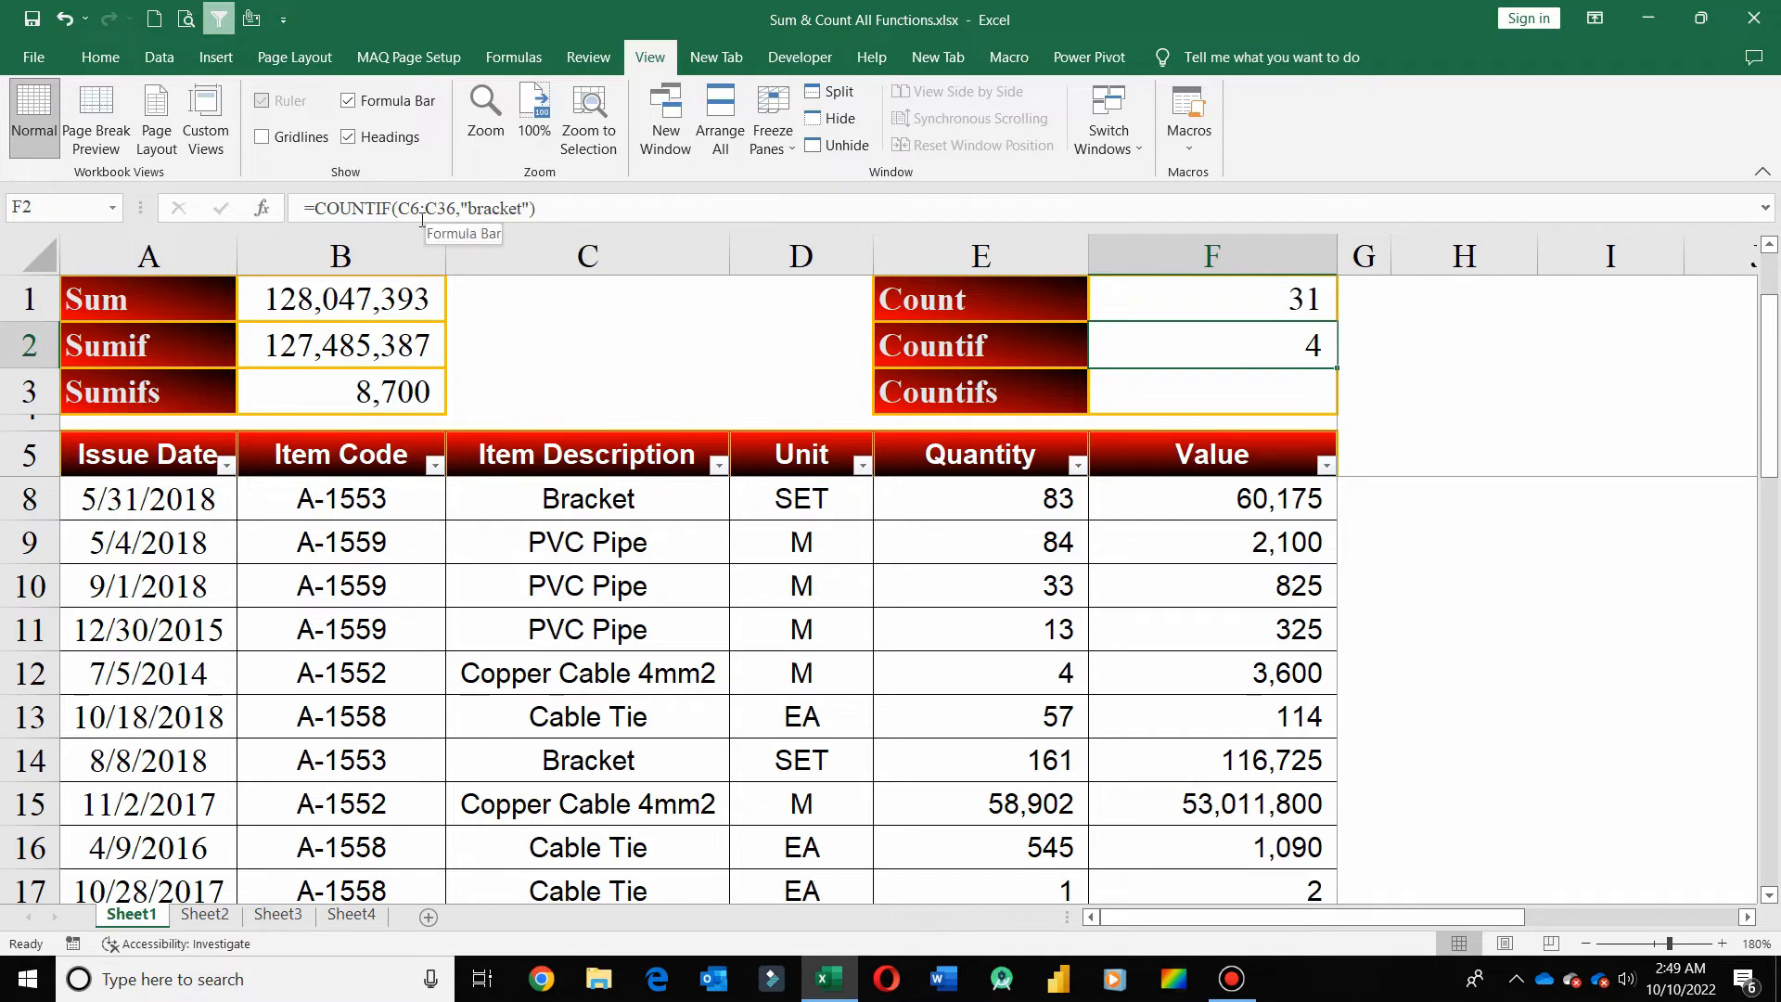
{"action": "left_click", "coordinate": [478, 202]}
{"action": "left_click_drag", "start_coordinate": [468, 208], "coordinate": [523, 208]}
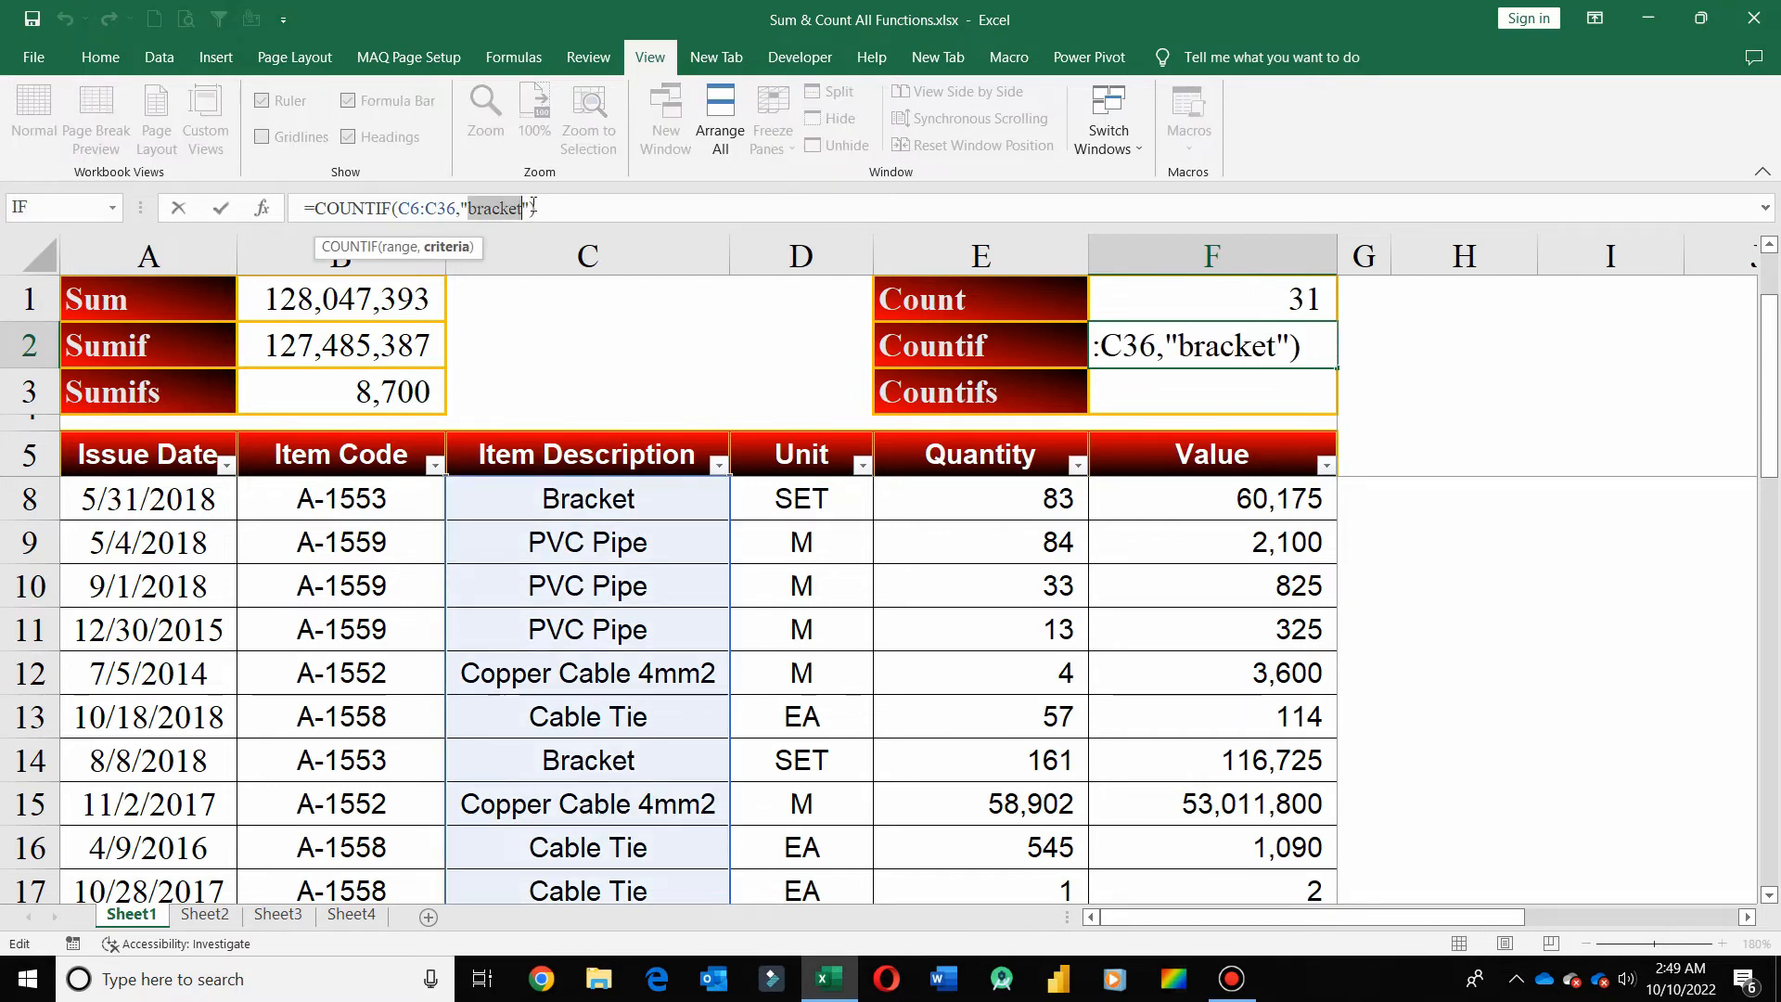
{"action": "type", "text": ">100"}
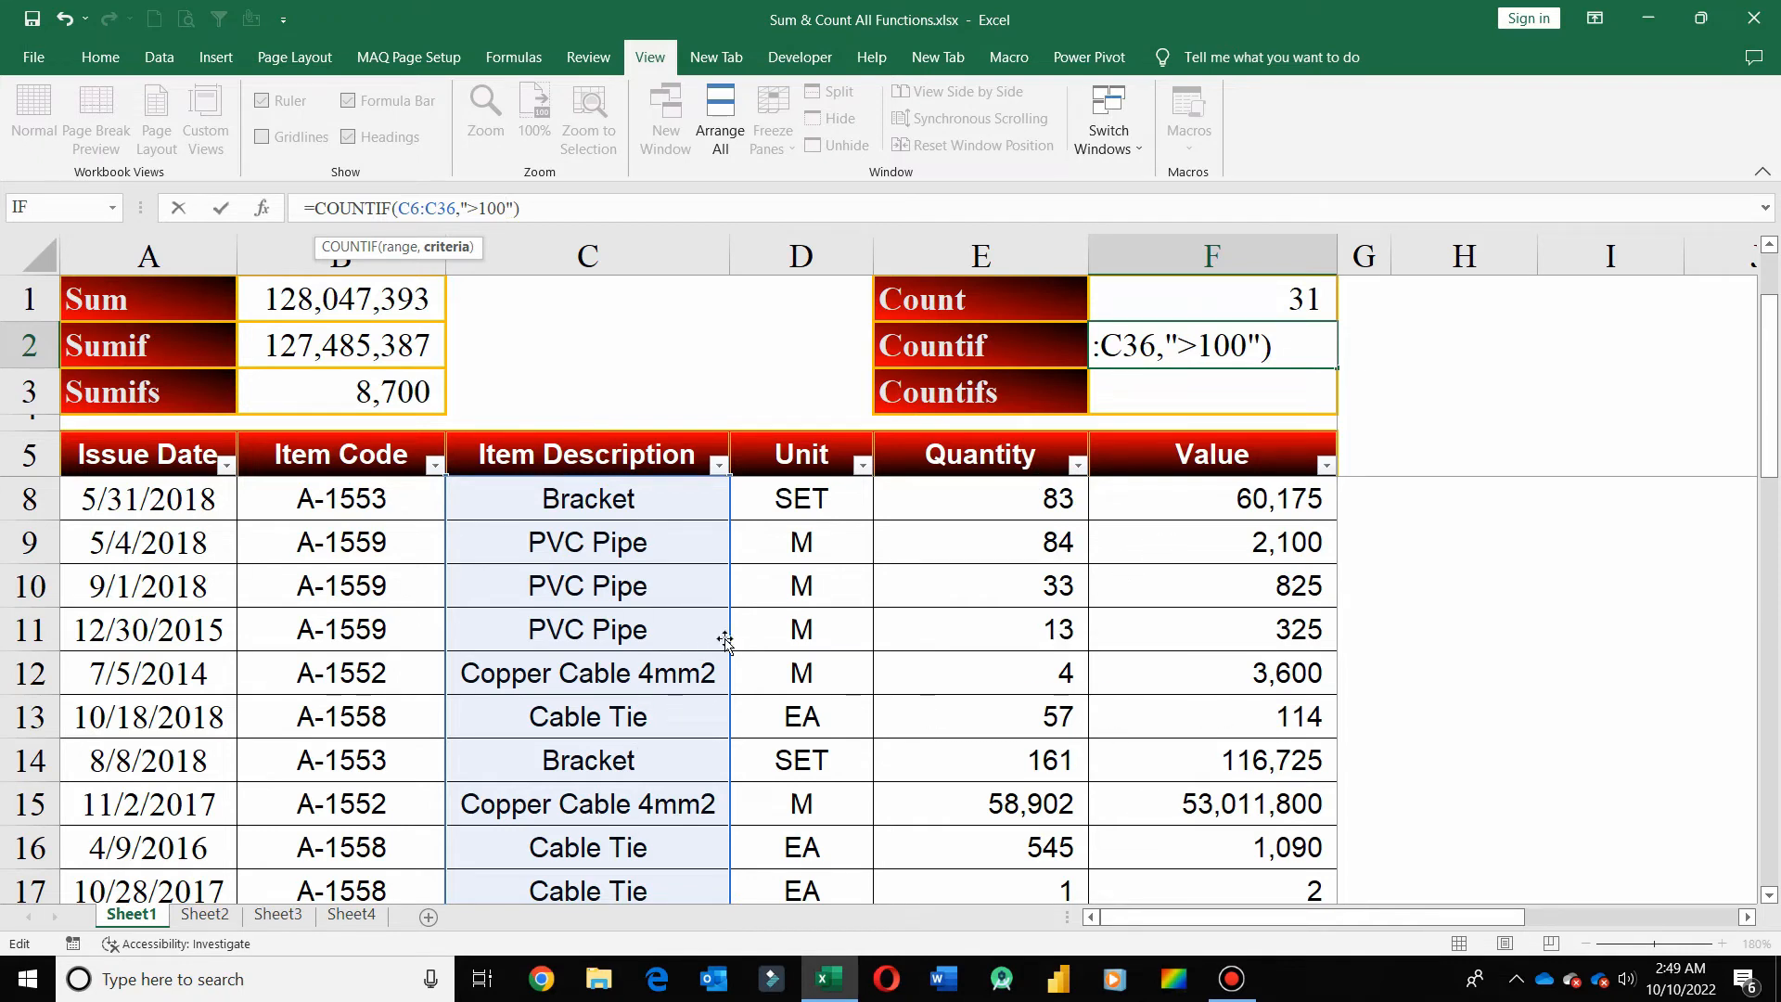
{"action": "left_click_drag", "start_coordinate": [727, 640], "coordinate": [960, 625]}
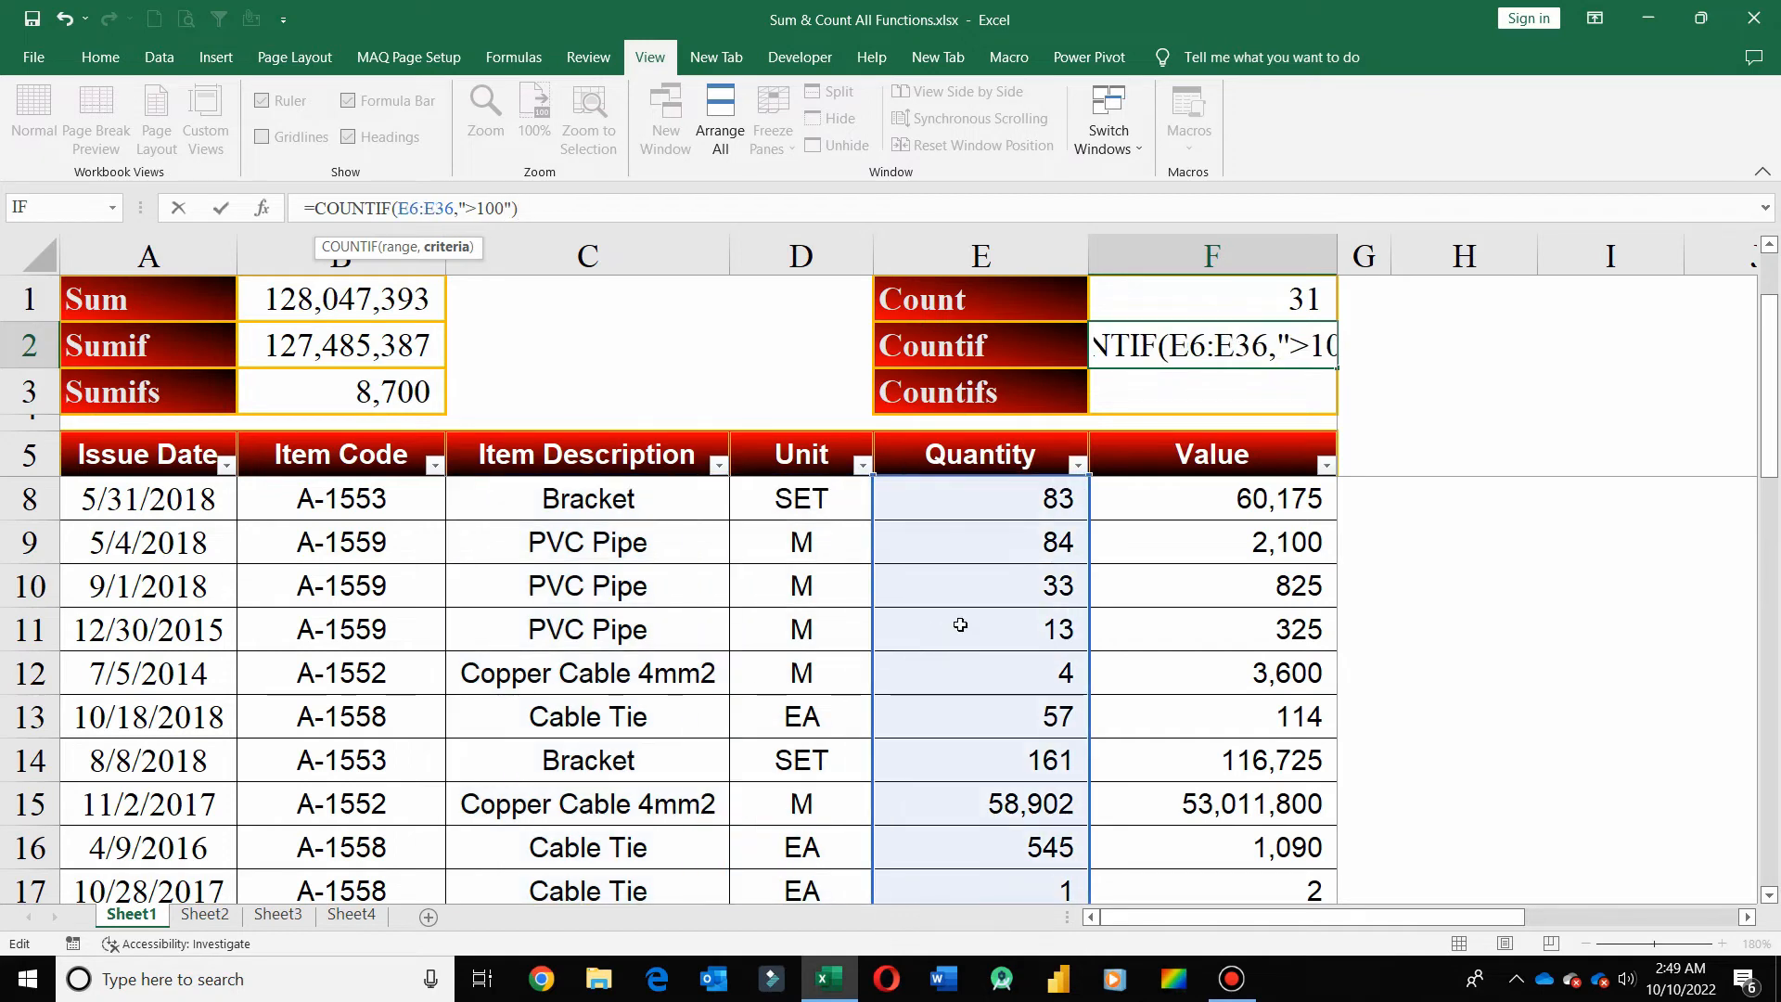
{"action": "key", "text": "Return"}
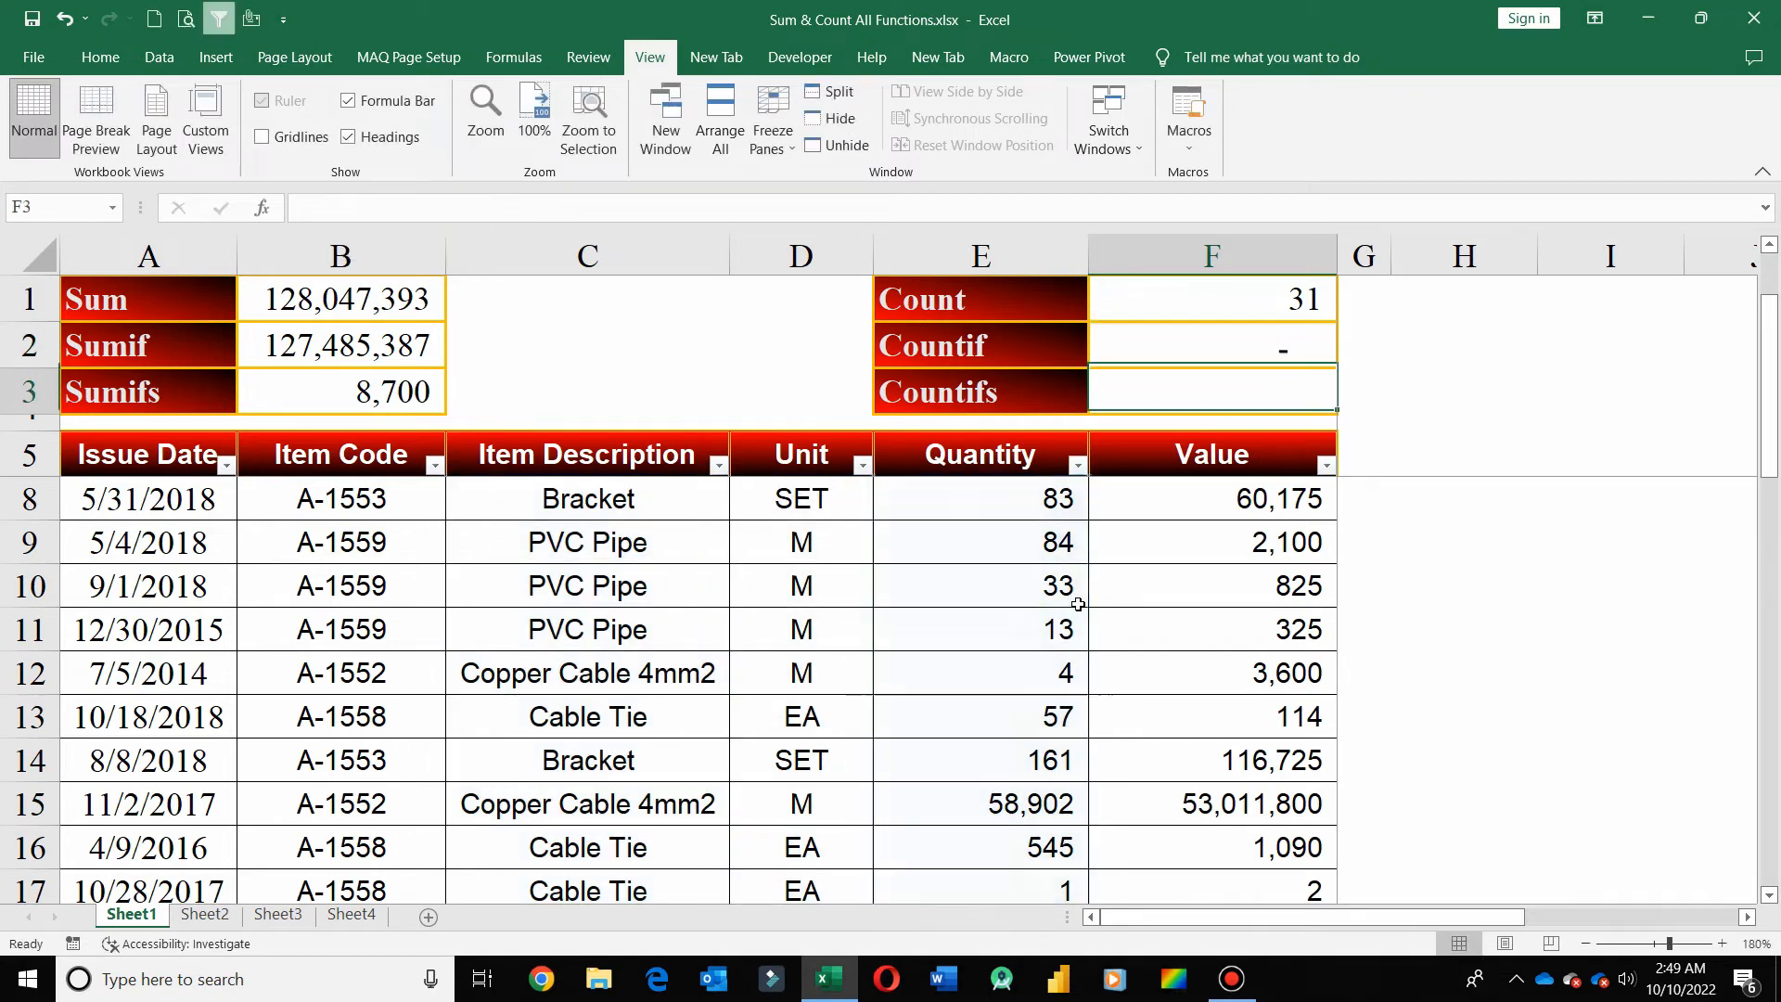
{"action": "left_click", "coordinate": [1218, 349]}
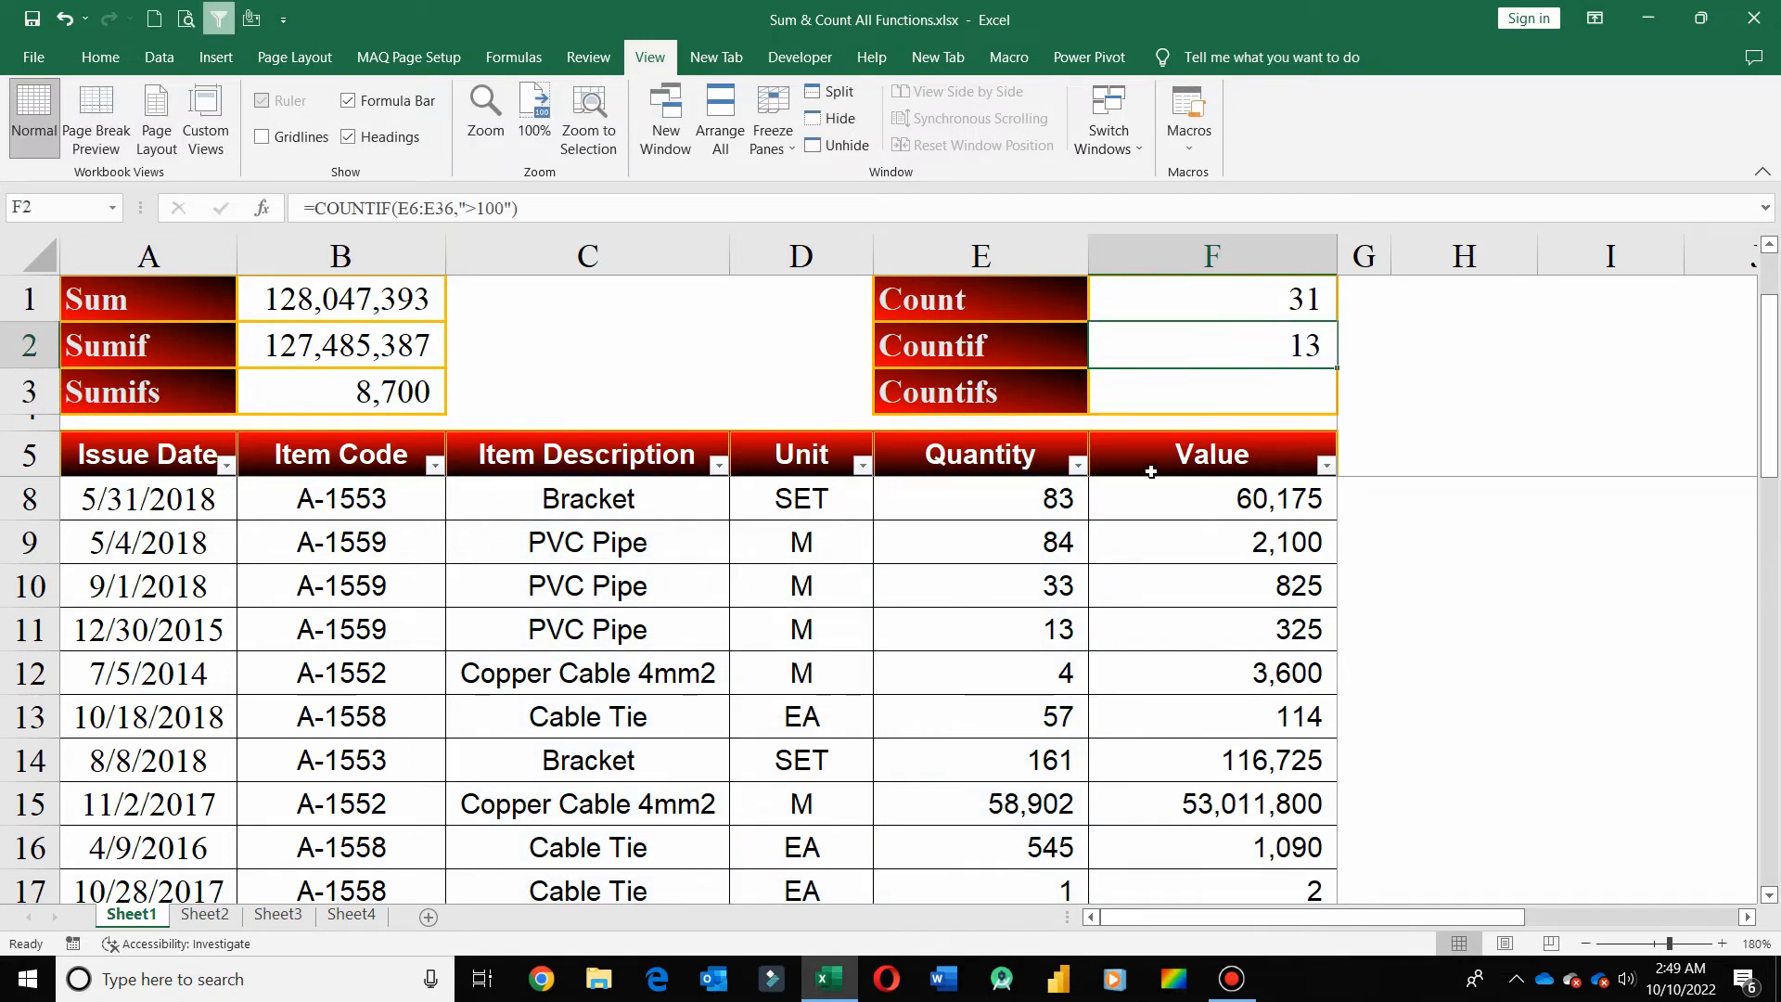
Filter the Quantity column to values greater than 100 and select the filtered quantities to check their count
{"action": "left_click", "coordinate": [1077, 464]}
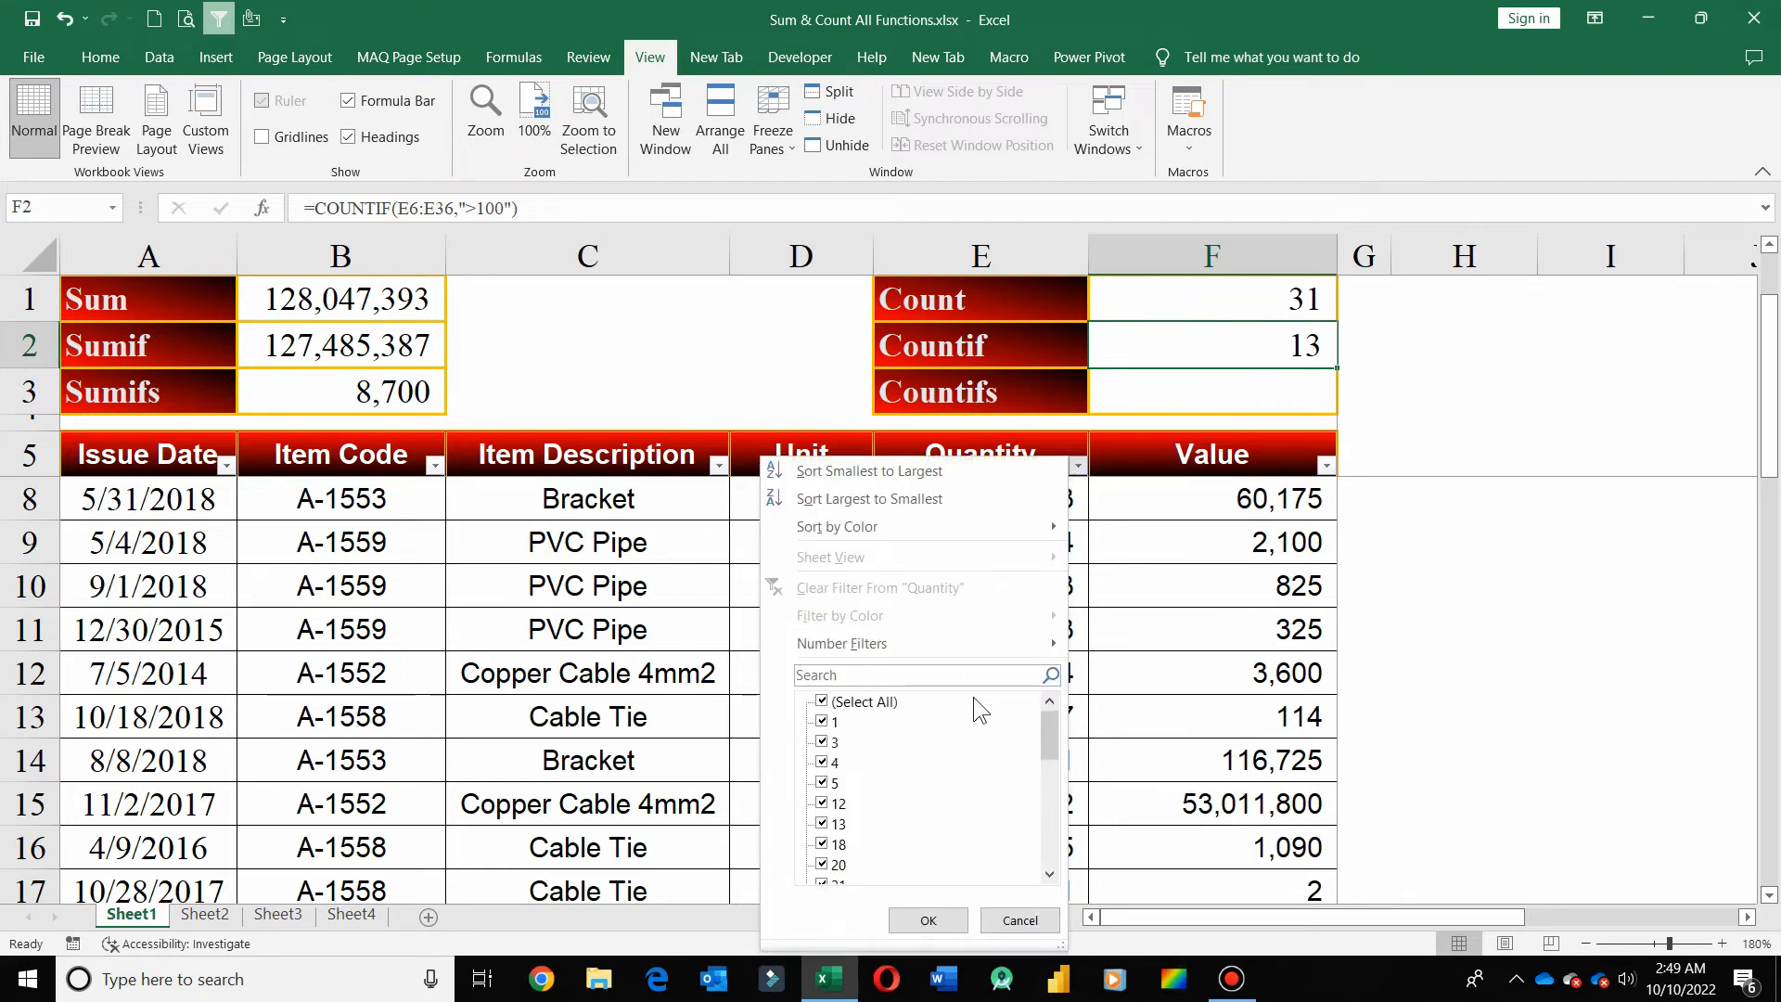
{"action": "mouse_move", "coordinate": [967, 638]}
{"action": "left_click", "coordinate": [1199, 703]}
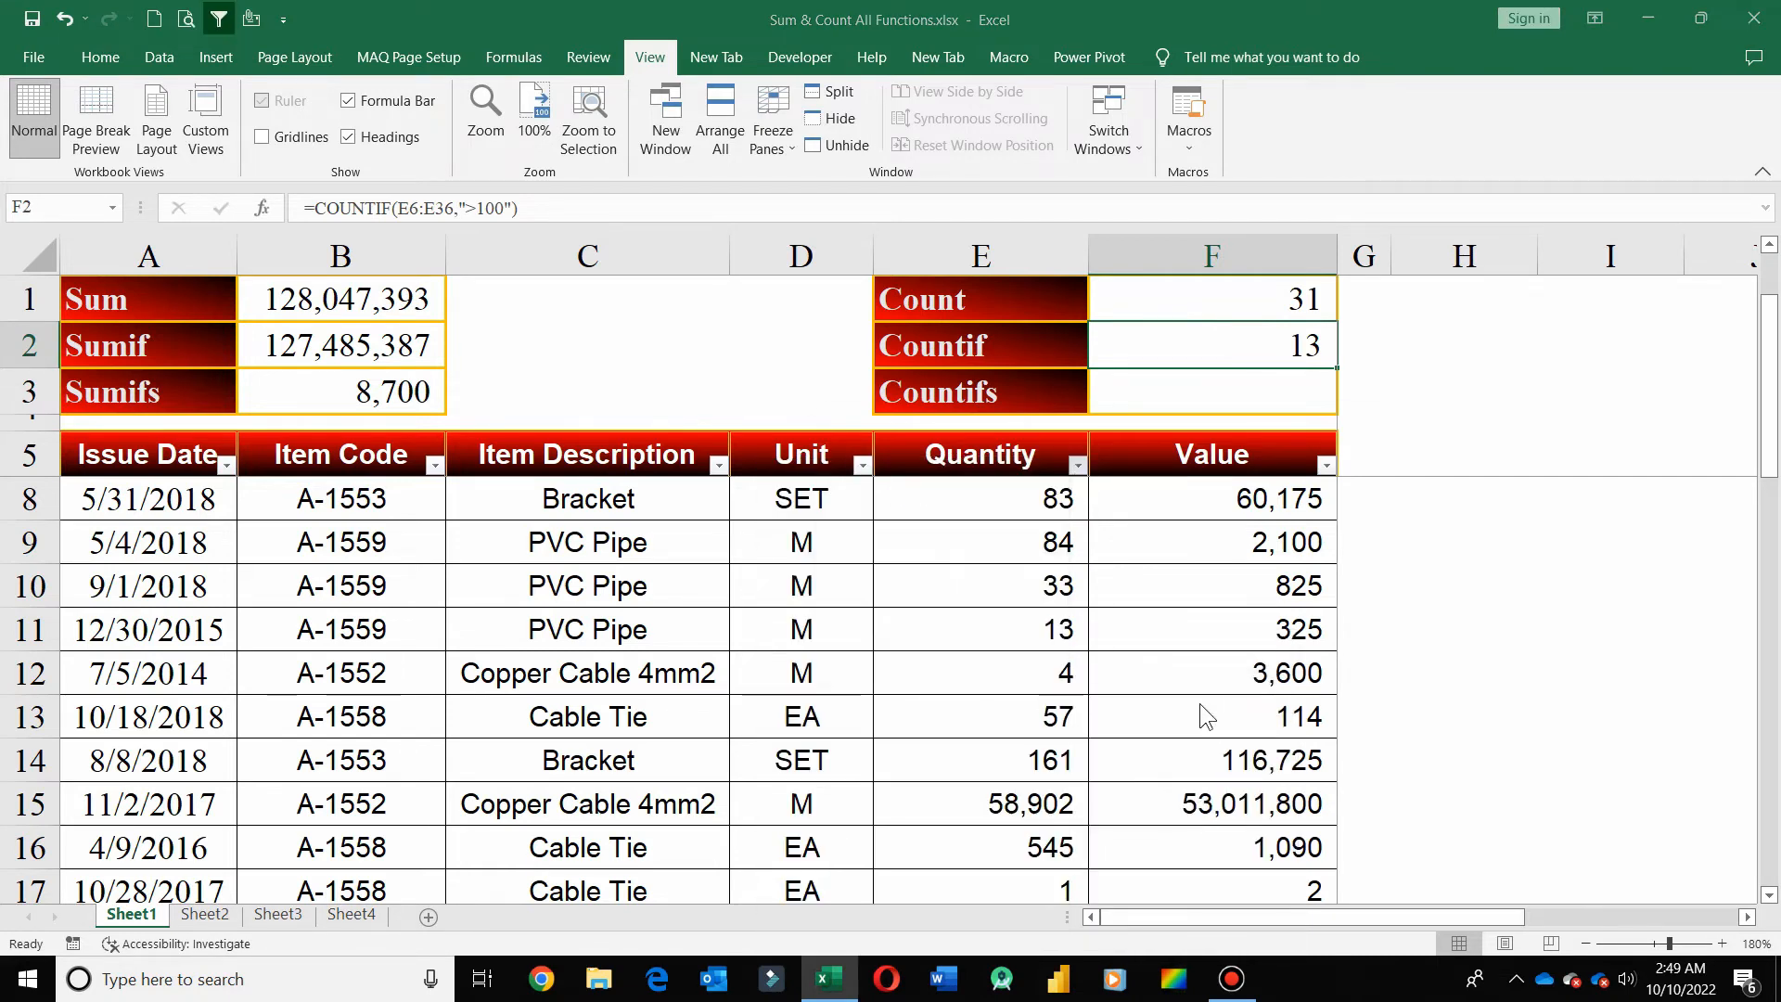
{"action": "type", "text": "100"}
{"action": "key", "text": "Return"}
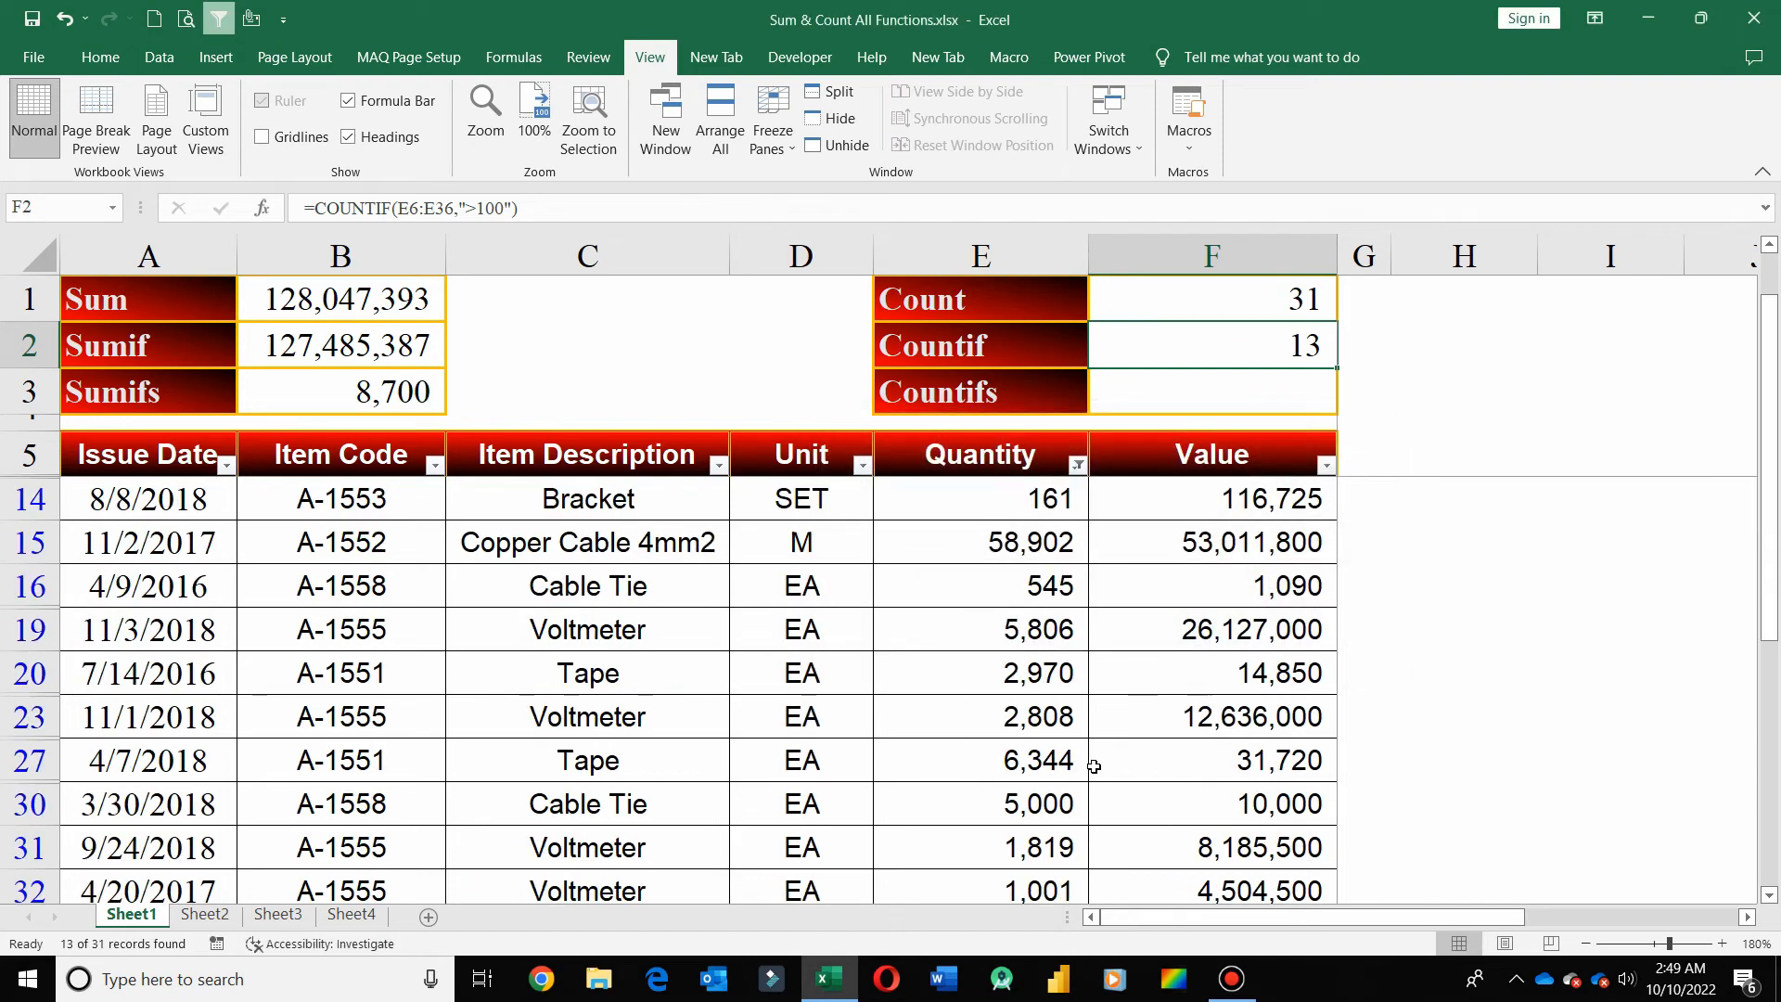
{"action": "left_click", "coordinate": [980, 471]}
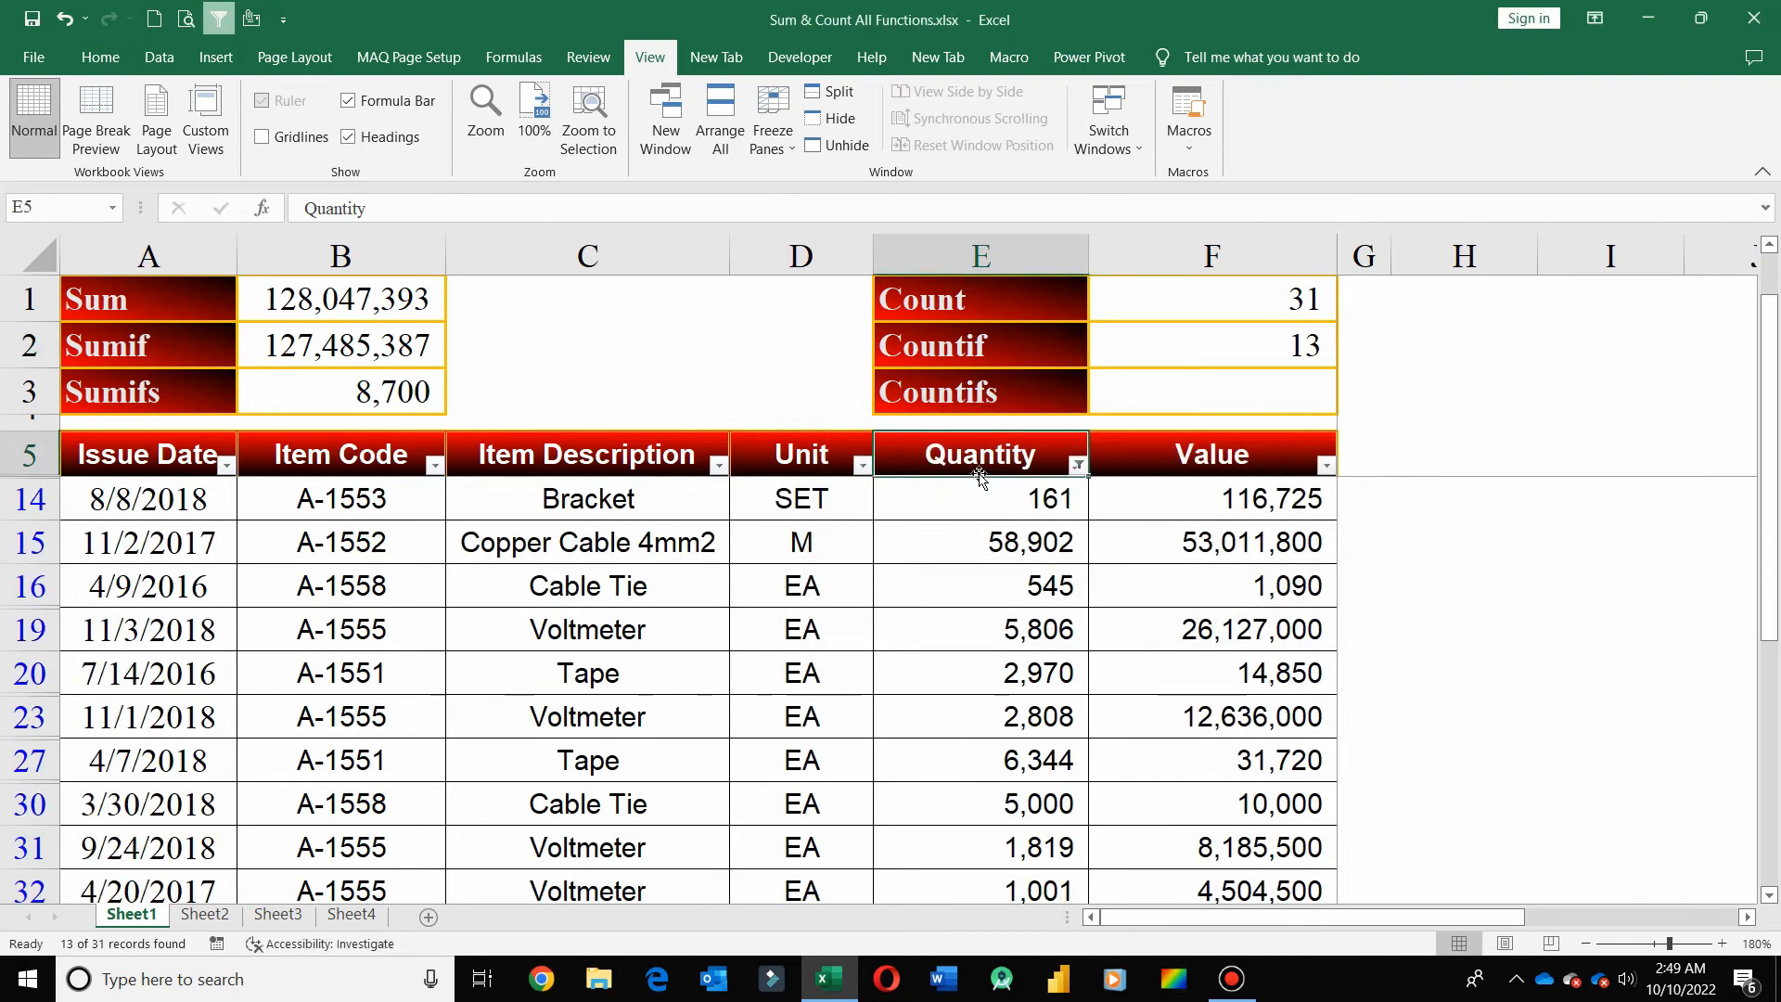
{"action": "left_click", "coordinate": [980, 491]}
{"action": "key", "text": "ctrl+shift+Down"}
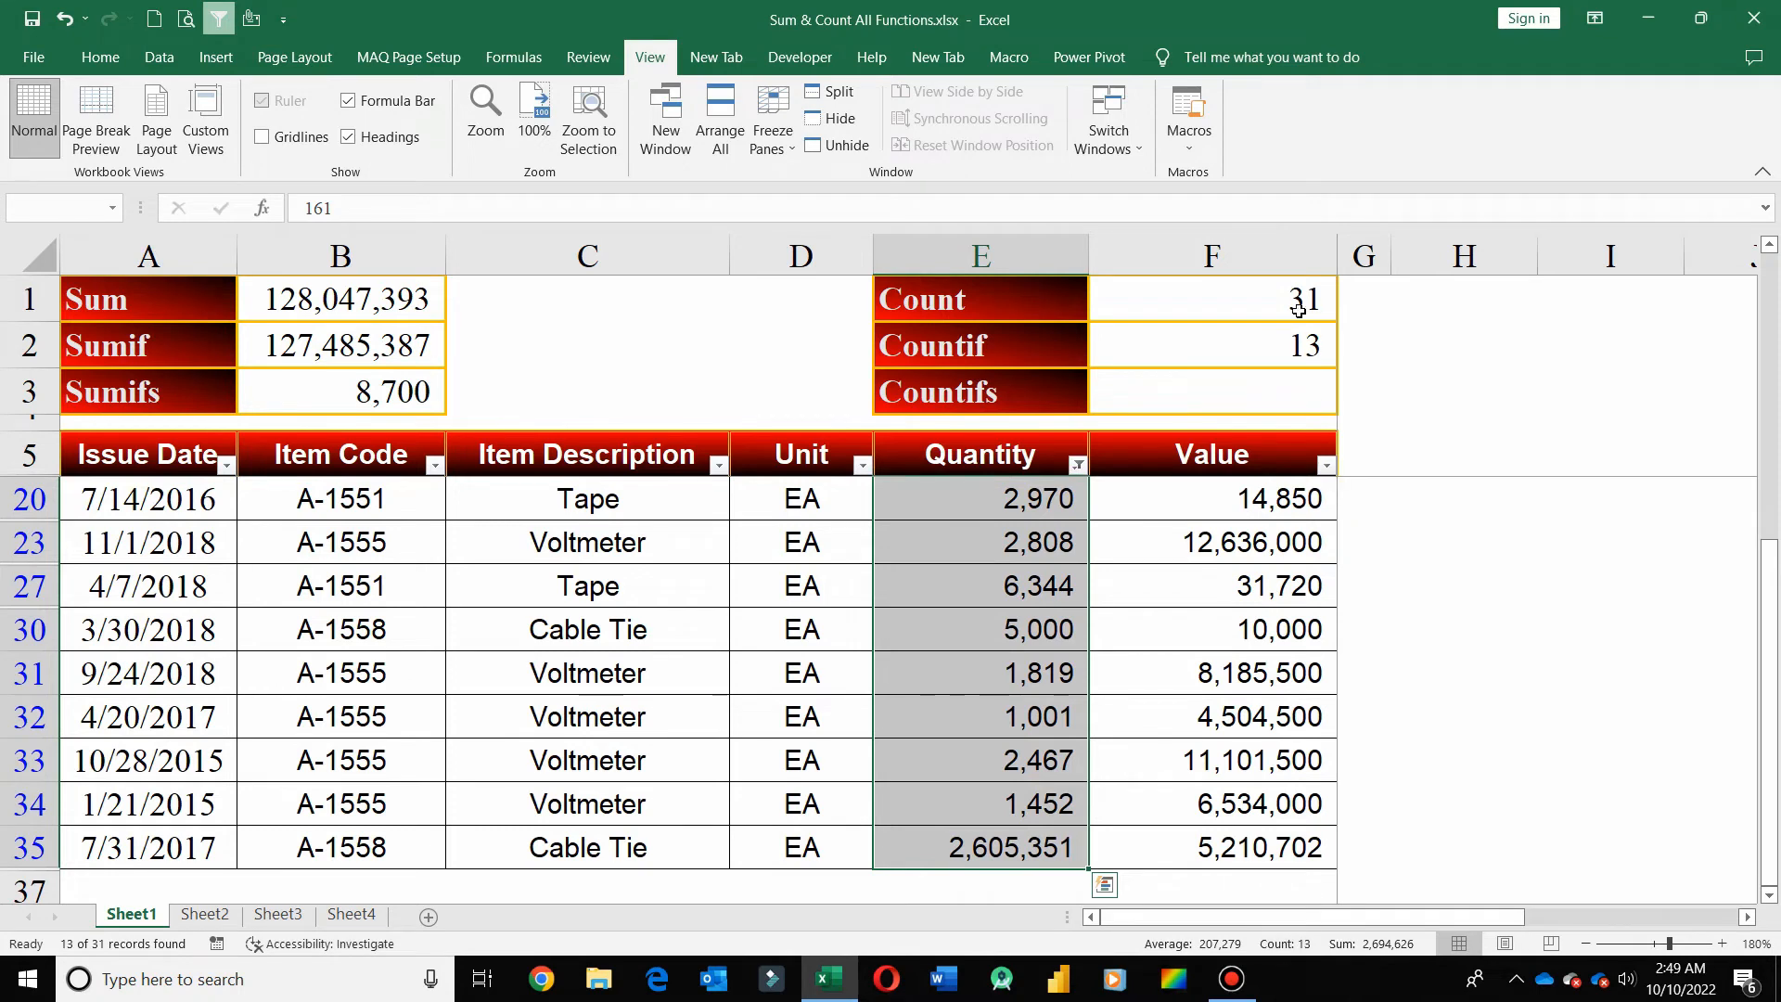
Clear the Quantity filter, and change the F2 COUNTIF formula to the criterion ">1/1/2018" over the Issue Date range A6:A36
{"action": "left_click", "coordinate": [1077, 464]}
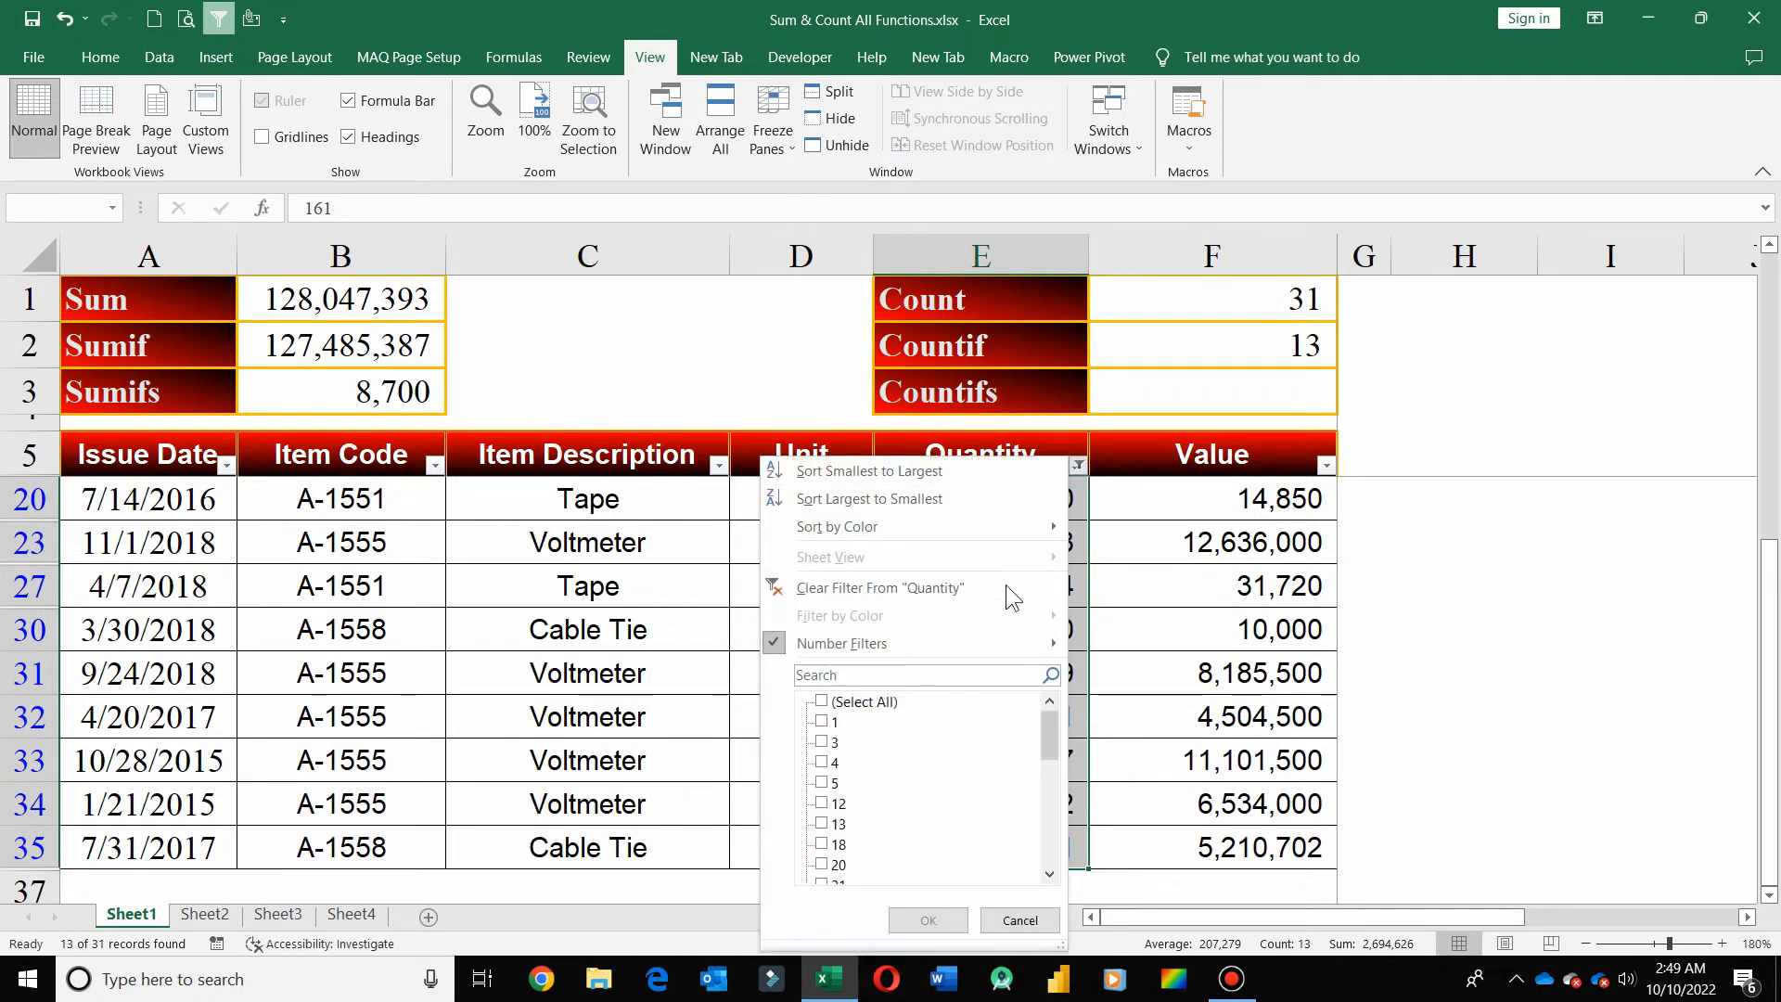
{"action": "left_click", "coordinate": [1011, 589]}
{"action": "left_click", "coordinate": [1245, 342]}
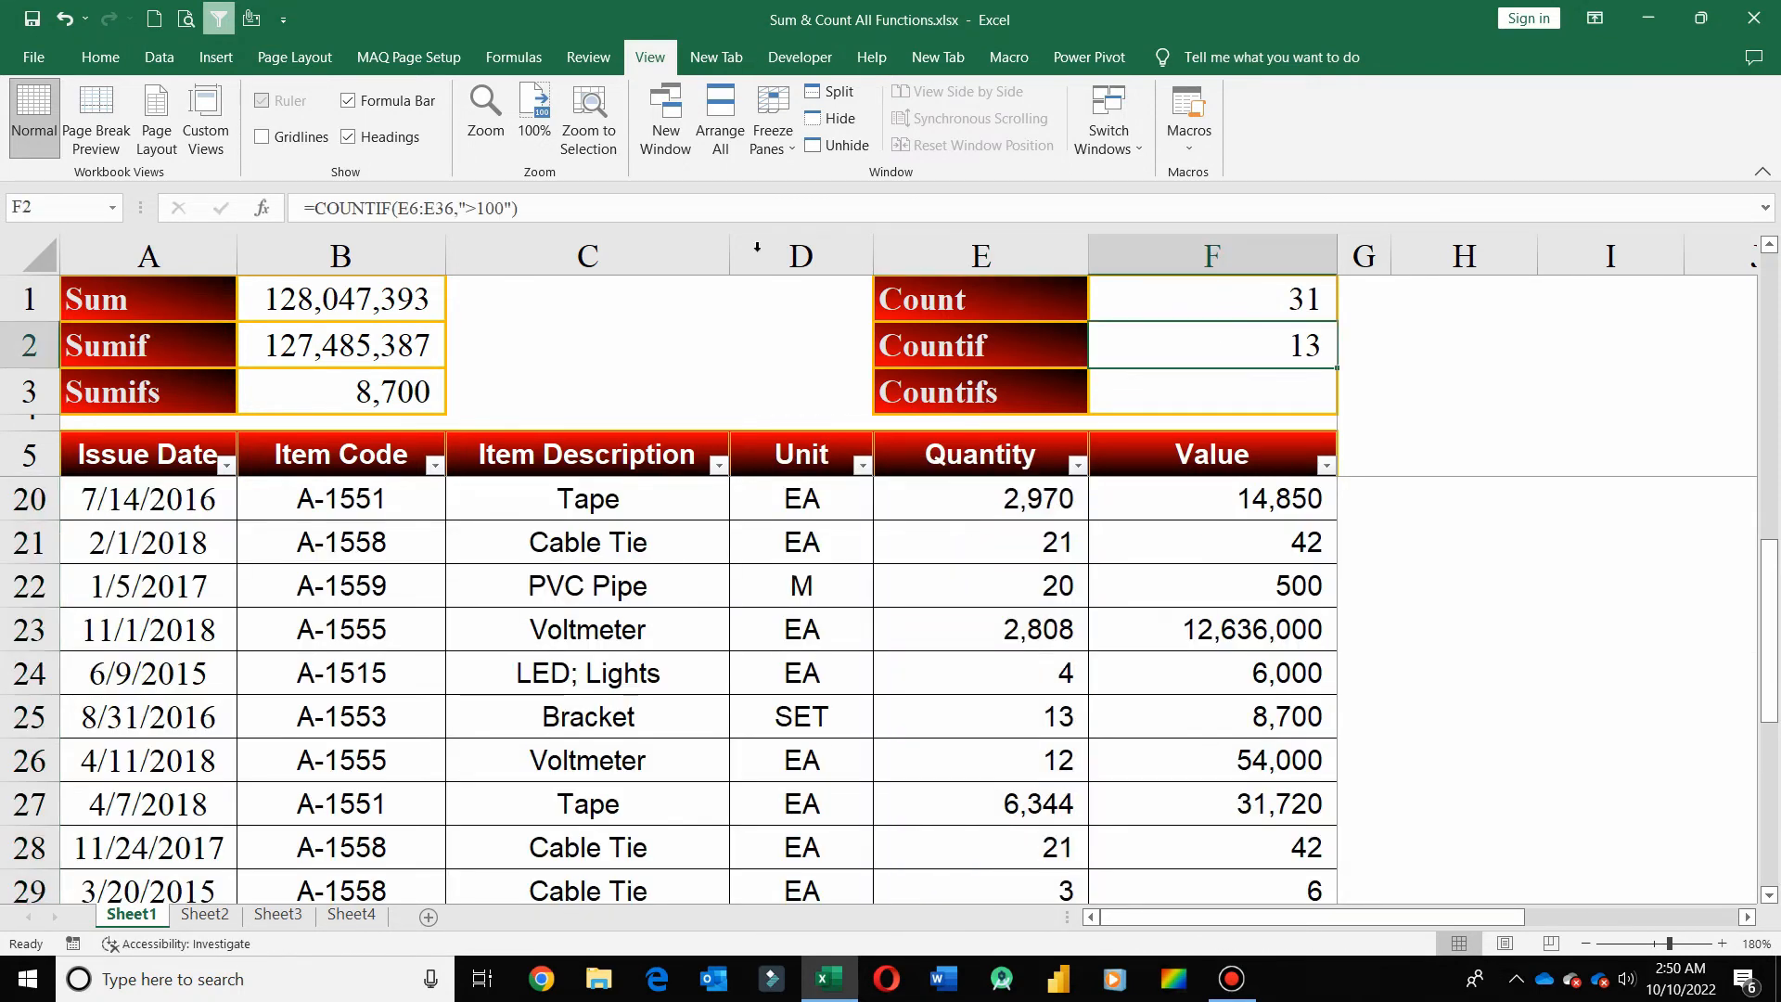
{"action": "left_click_drag", "start_coordinate": [478, 206], "coordinate": [497, 206]}
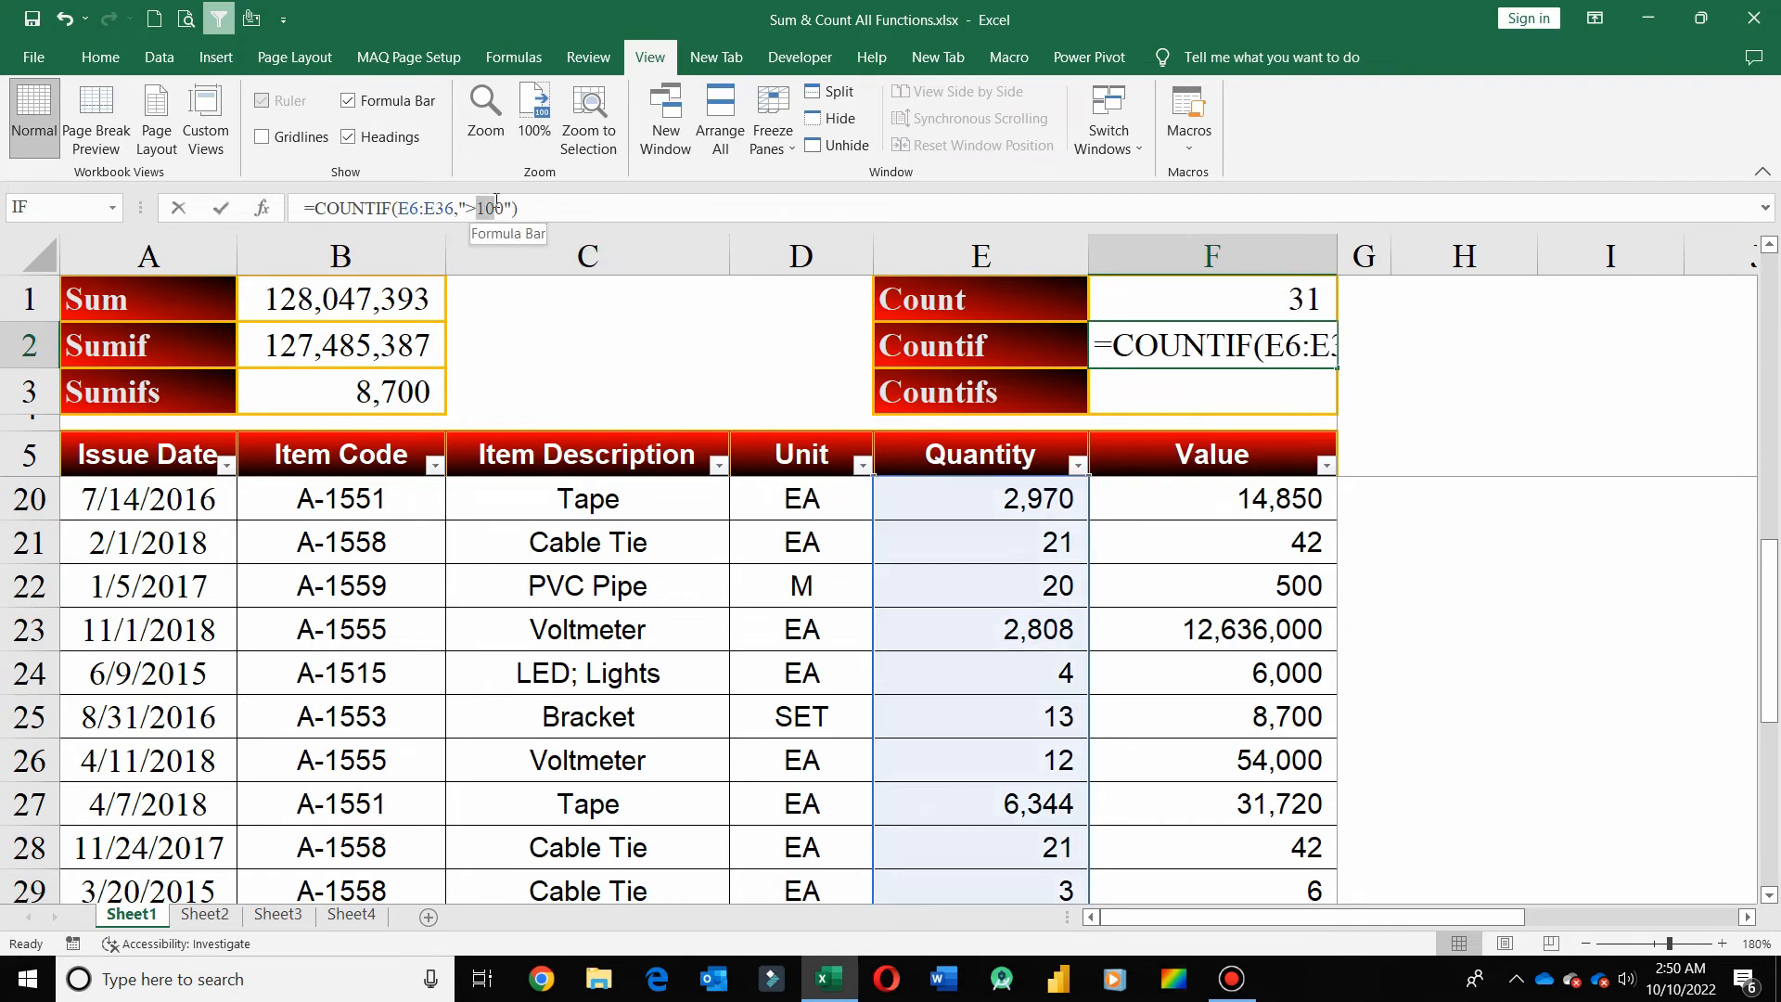
{"action": "type", "text": "1/"}
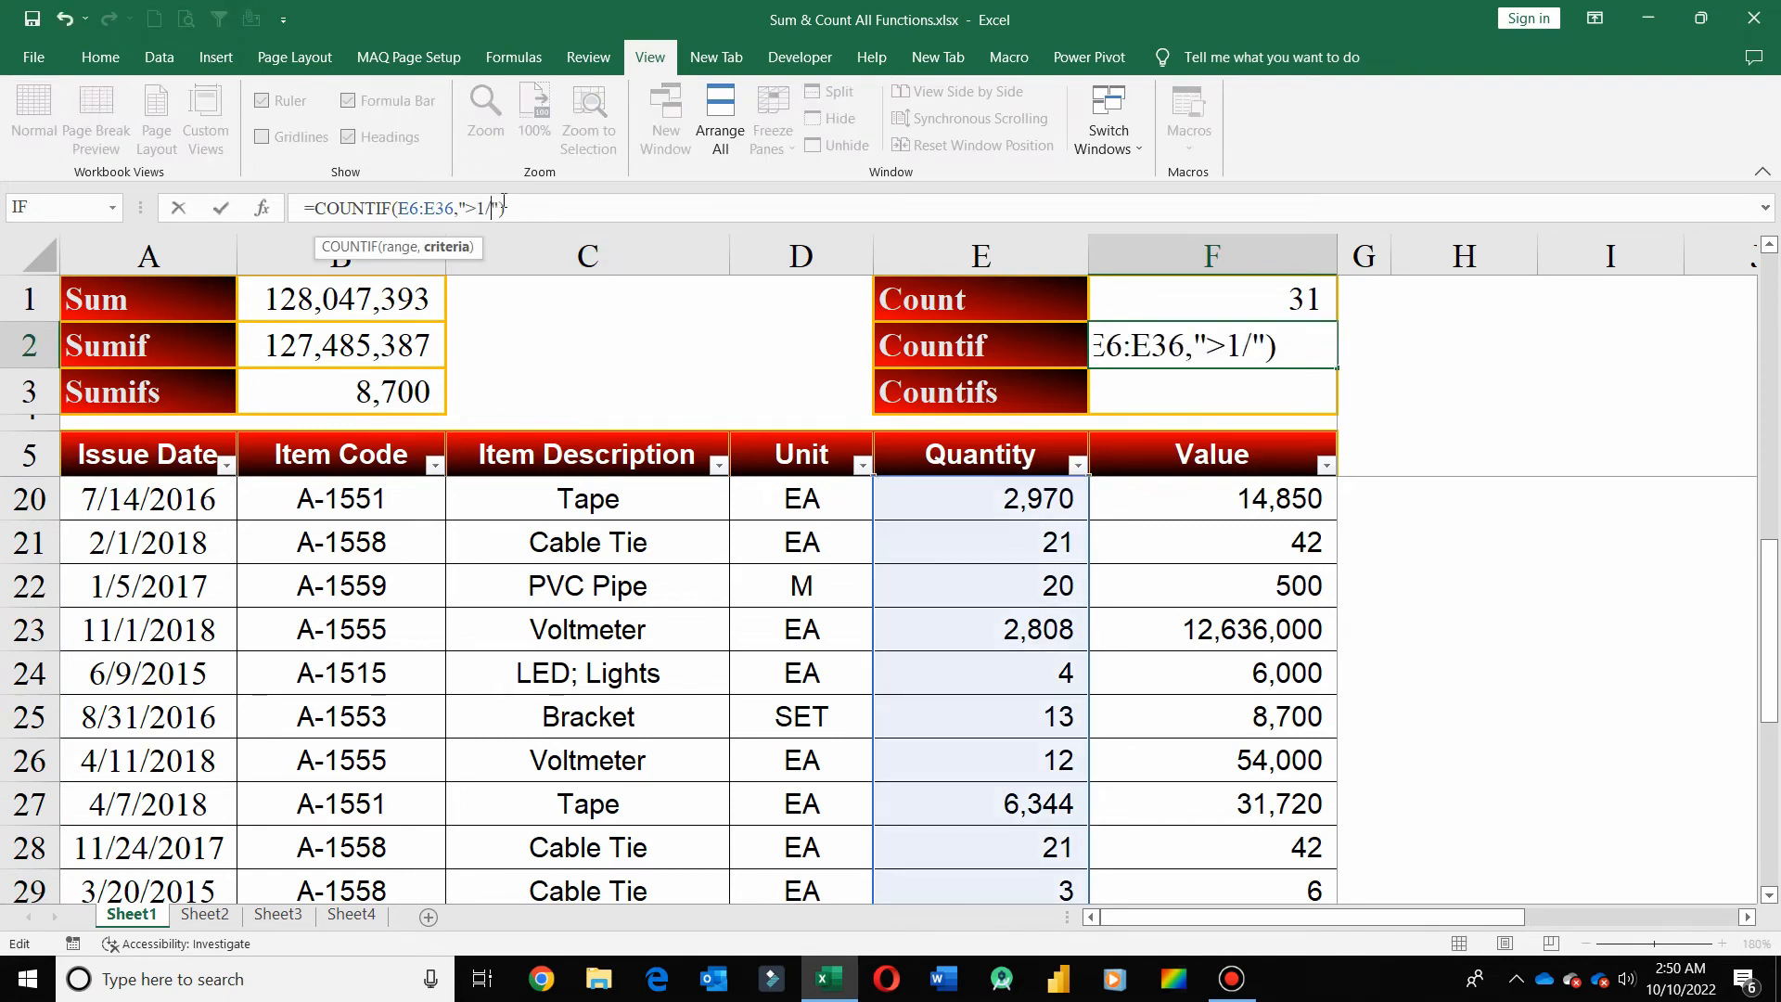
{"action": "type", "text": "1/2018"}
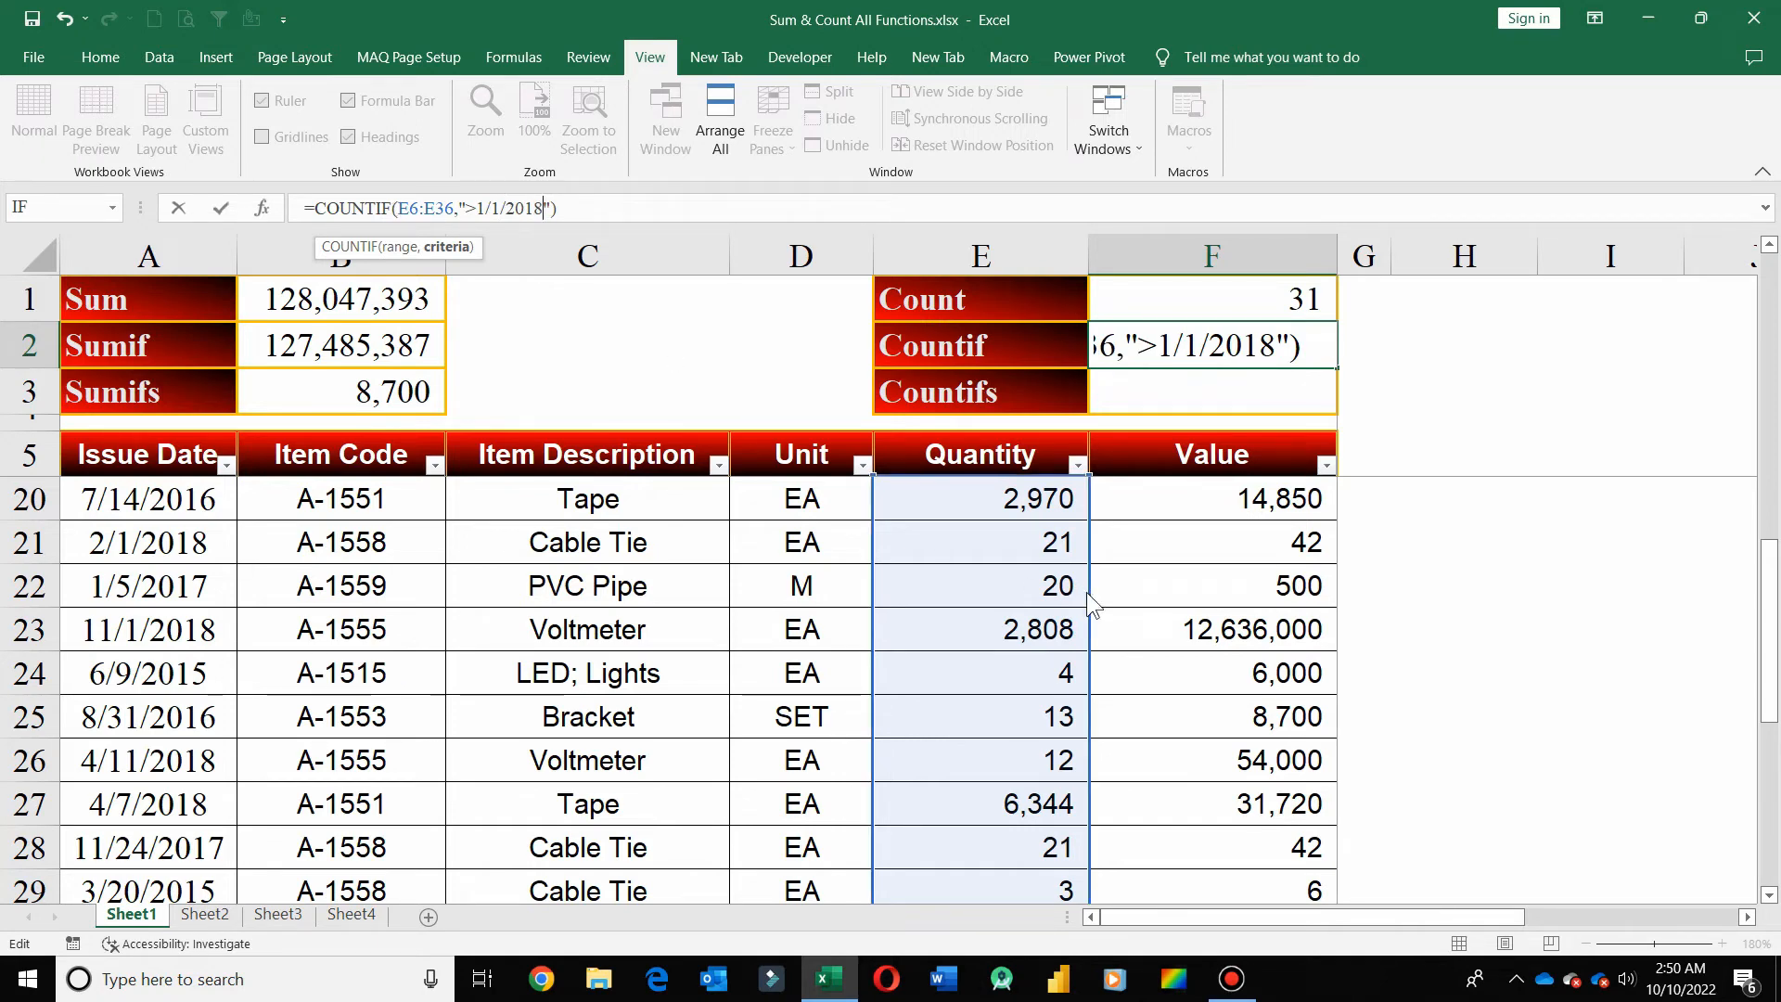
{"action": "left_click_drag", "start_coordinate": [1090, 602], "coordinate": [203, 598]}
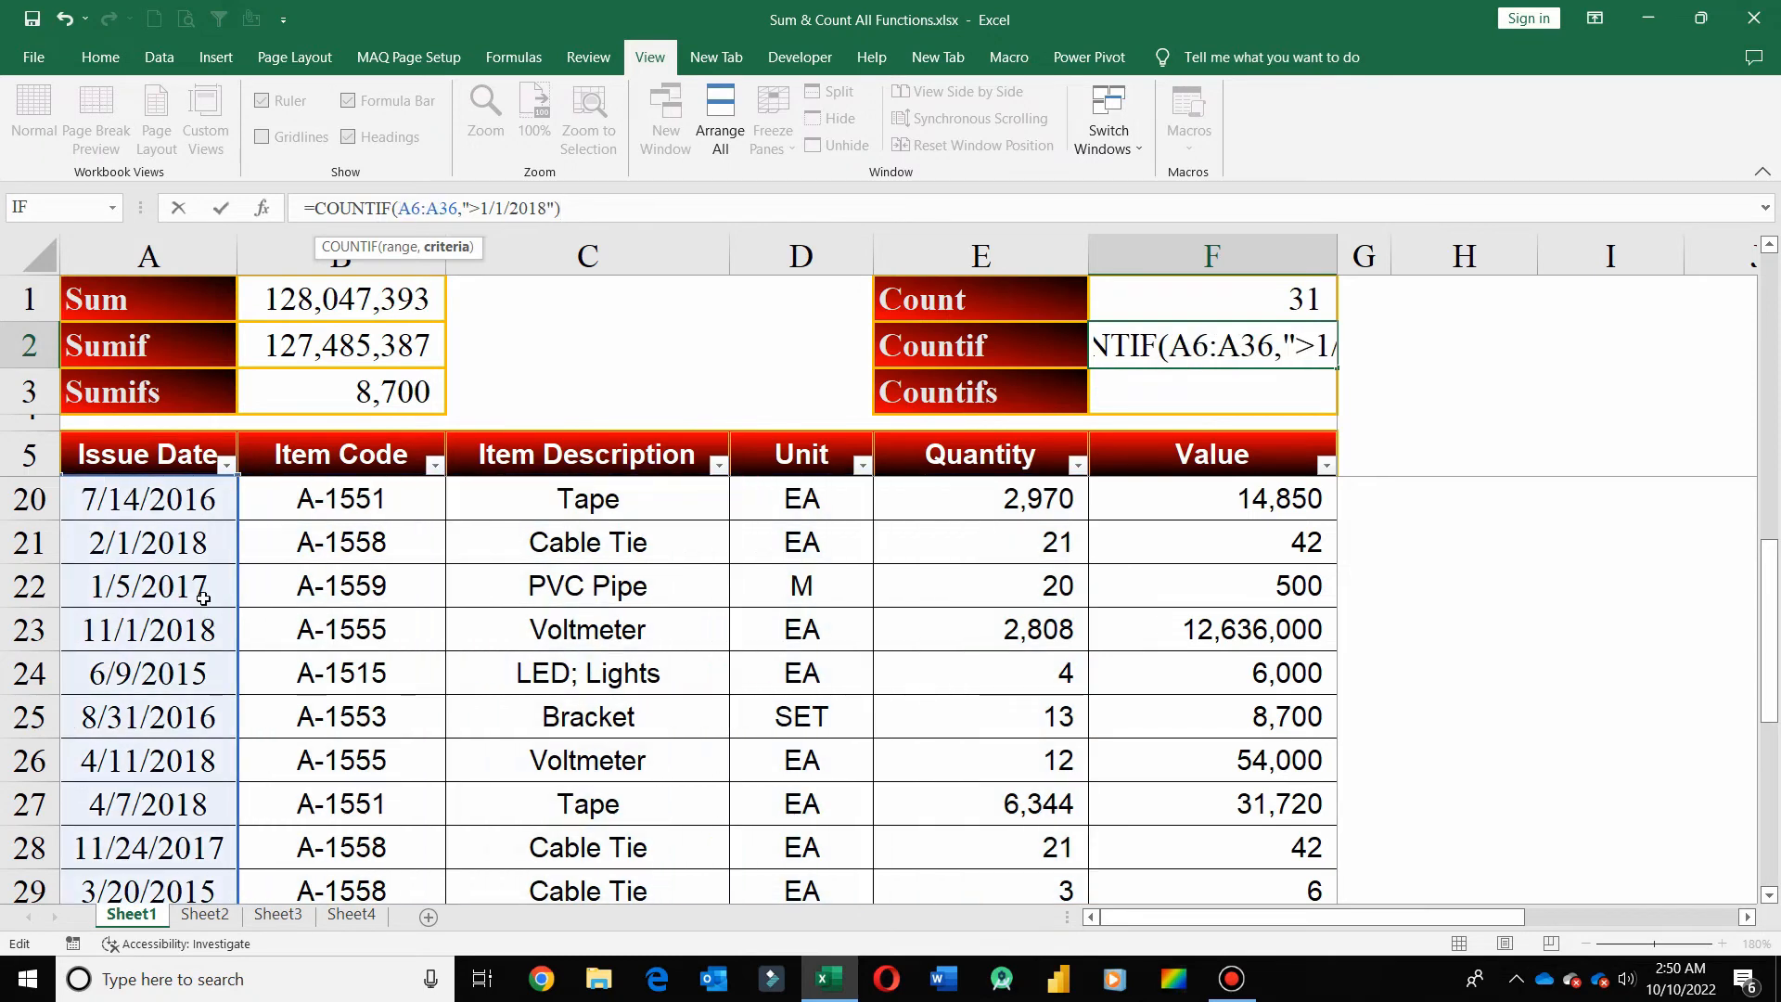
{"action": "key", "text": "Return"}
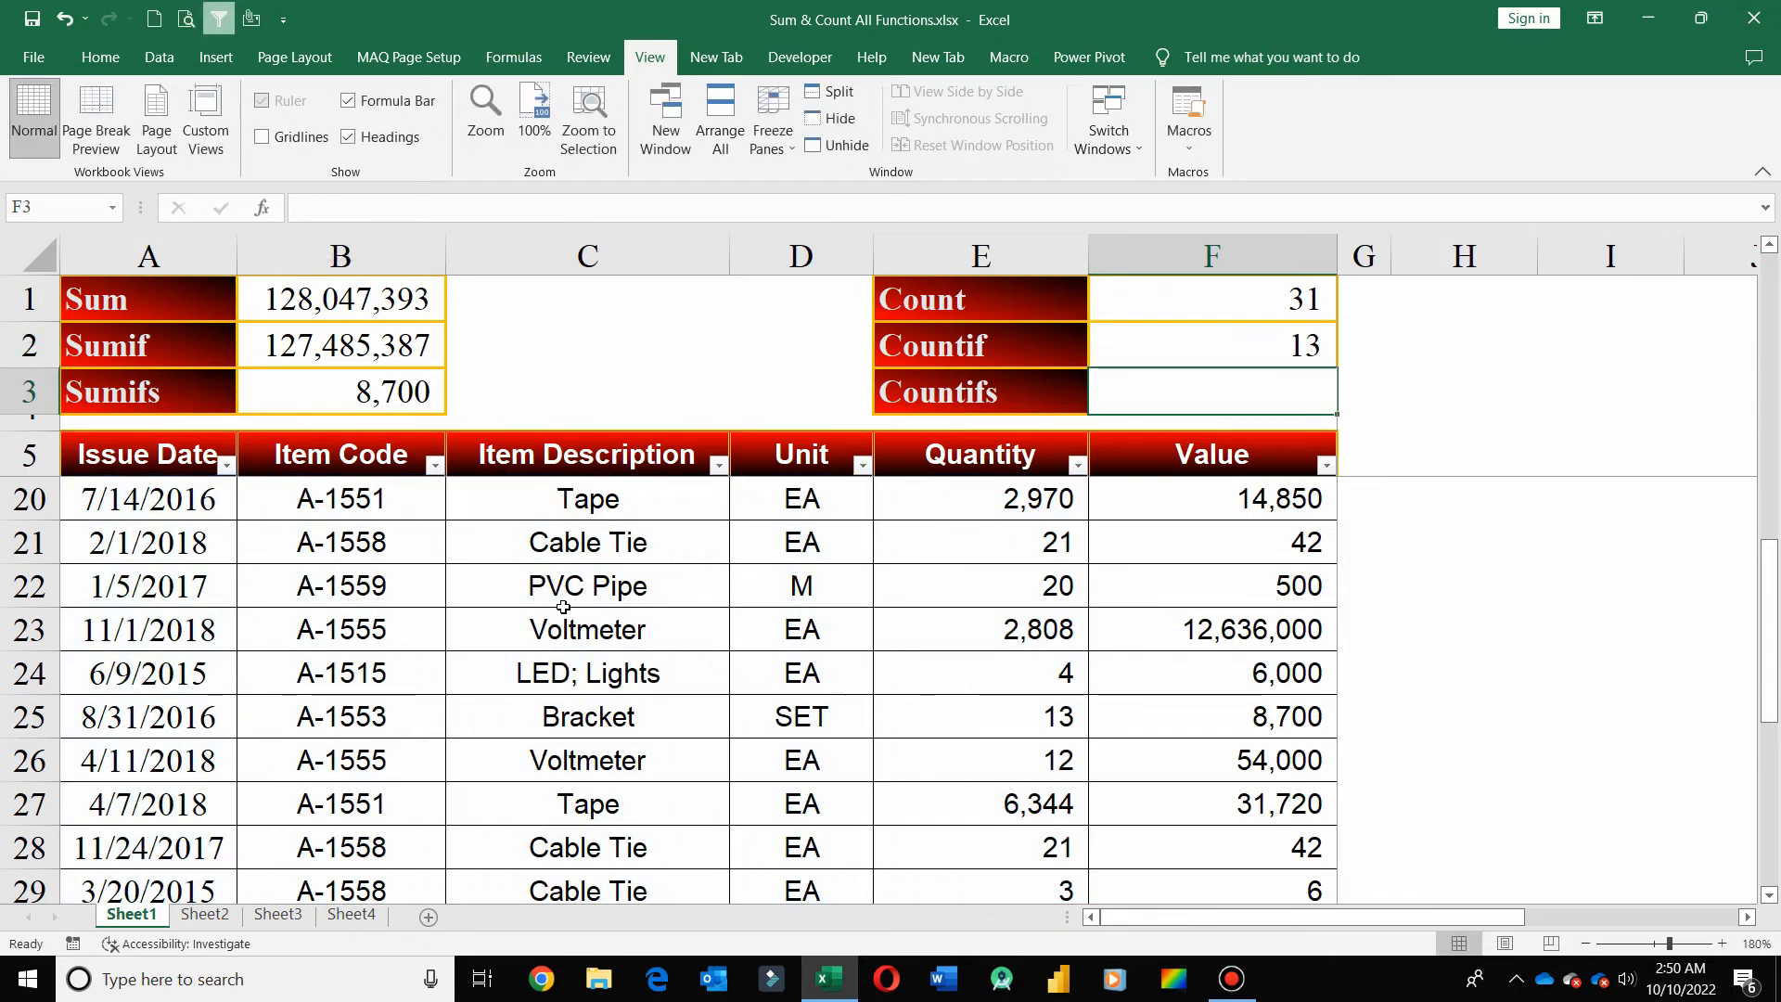
{"action": "left_click", "coordinate": [1213, 337]}
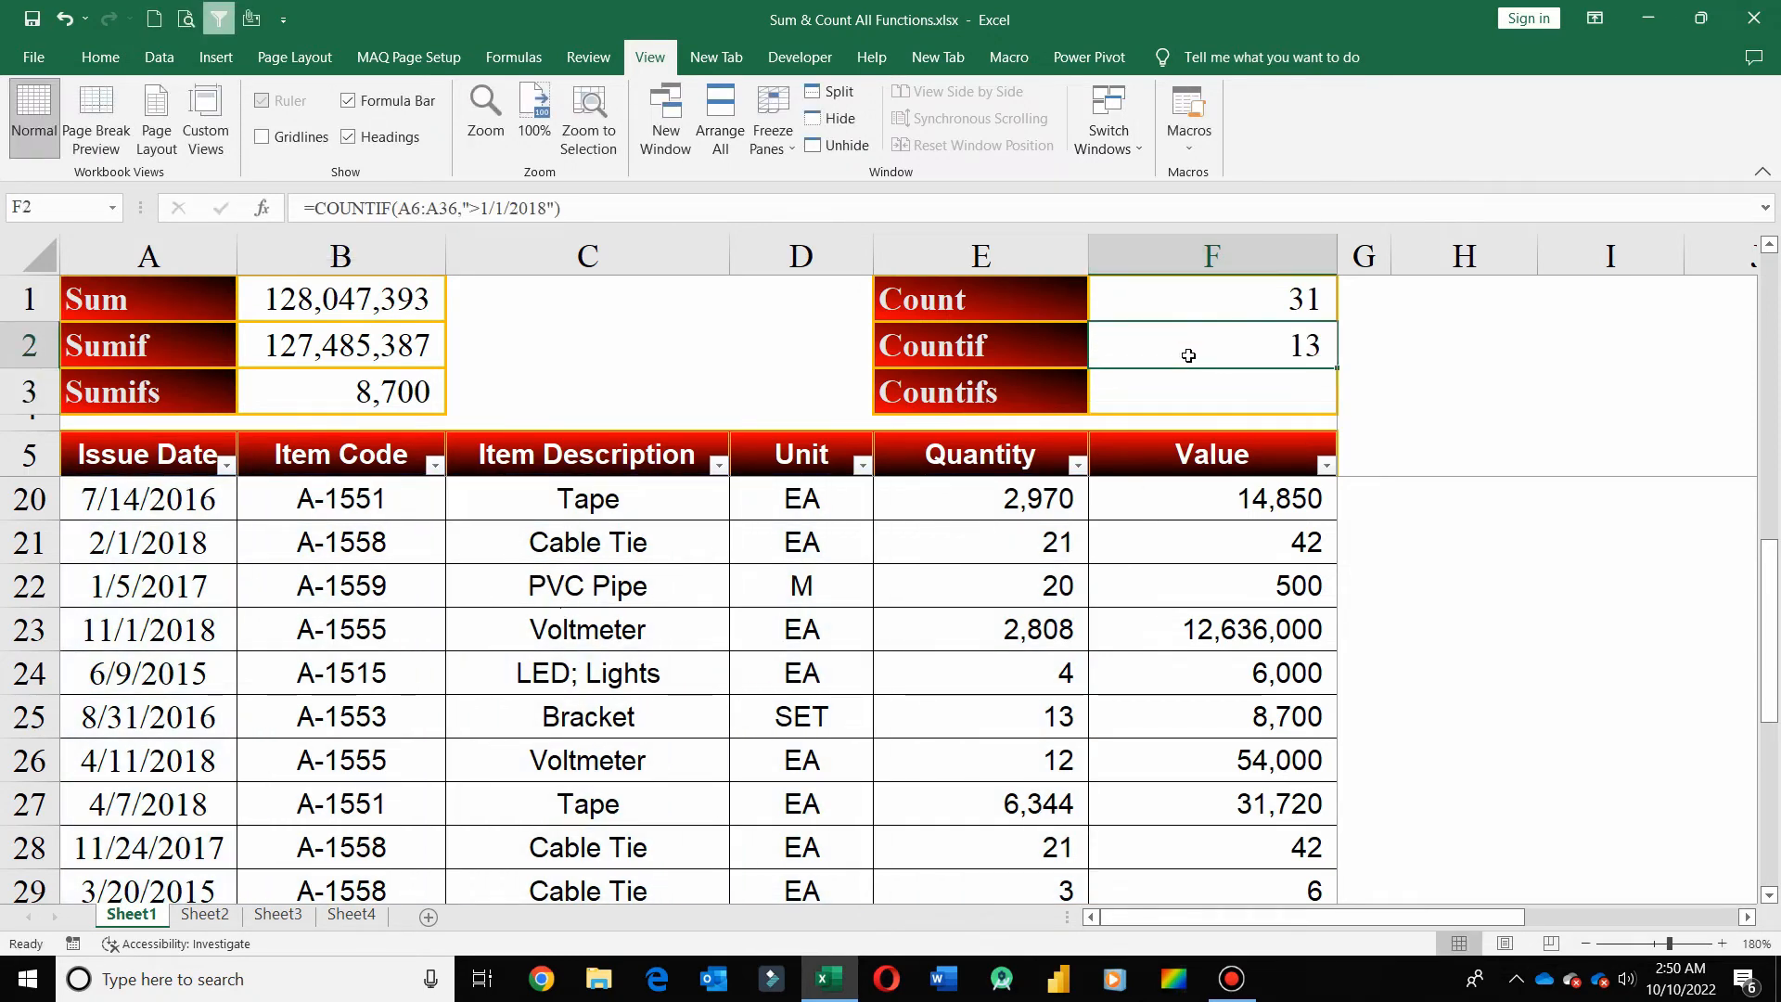
Filter the Issue Date column to the year 2018 only
{"action": "left_click", "coordinate": [225, 465]}
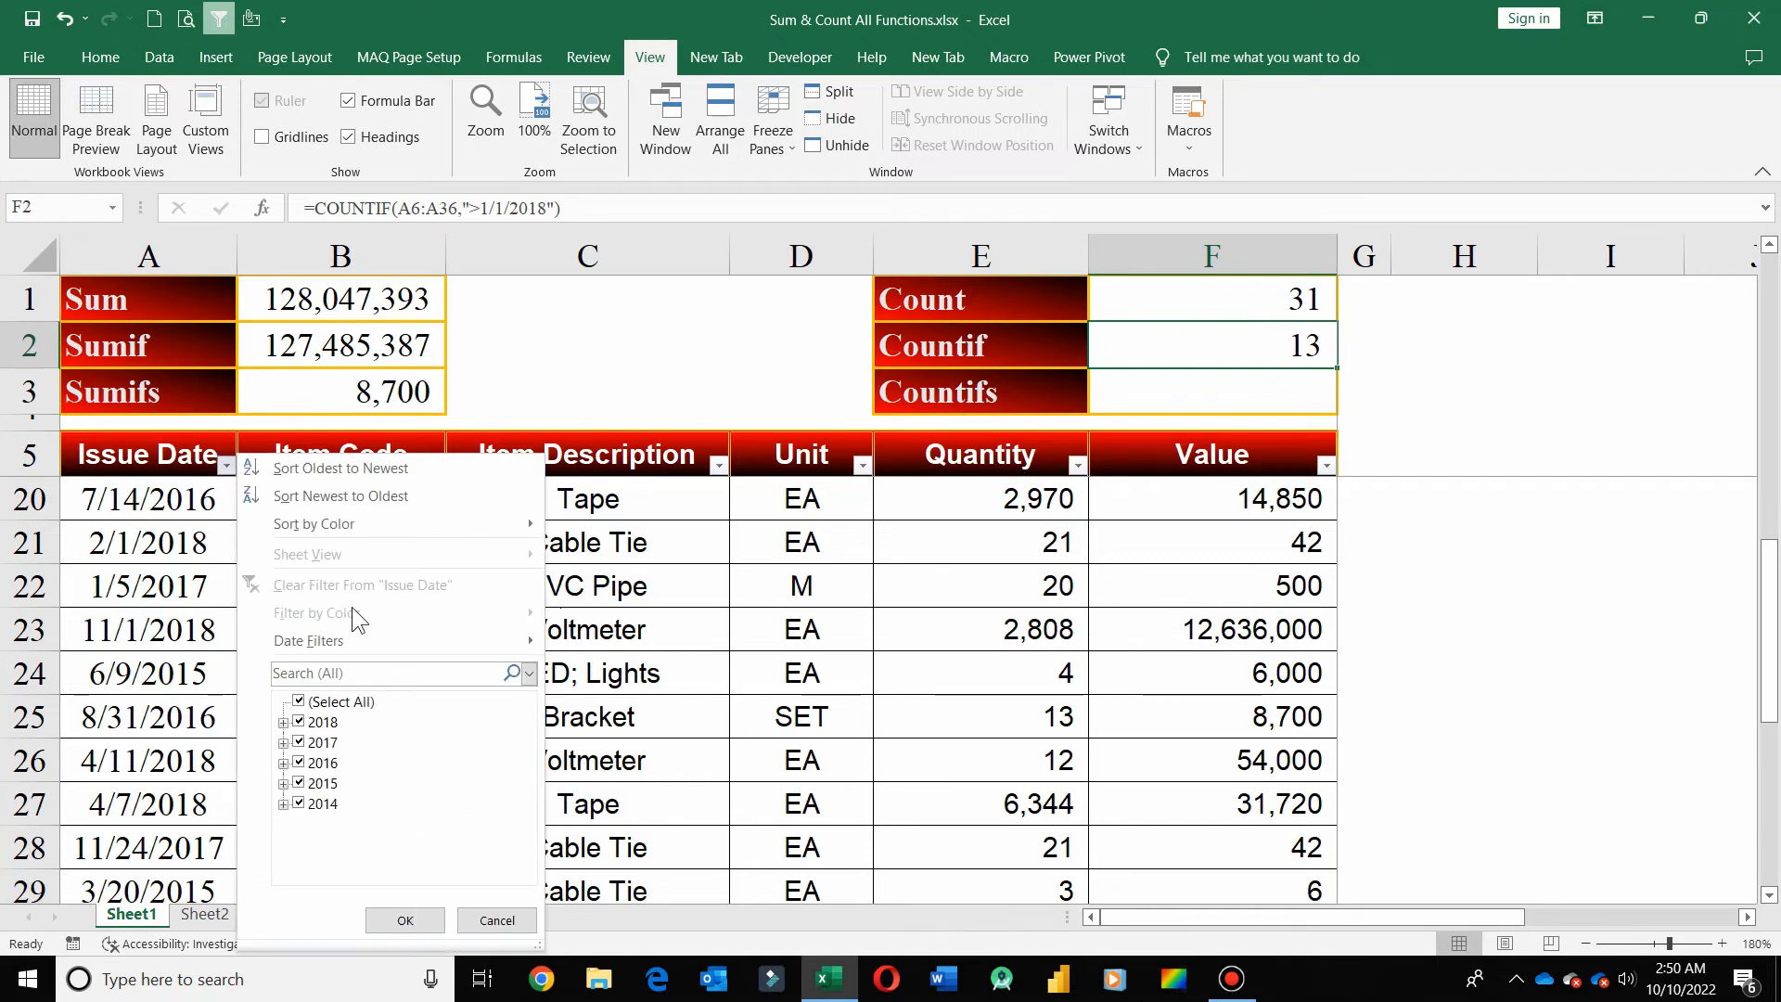
{"action": "mouse_move", "coordinate": [380, 642]}
{"action": "left_click", "coordinate": [371, 701]}
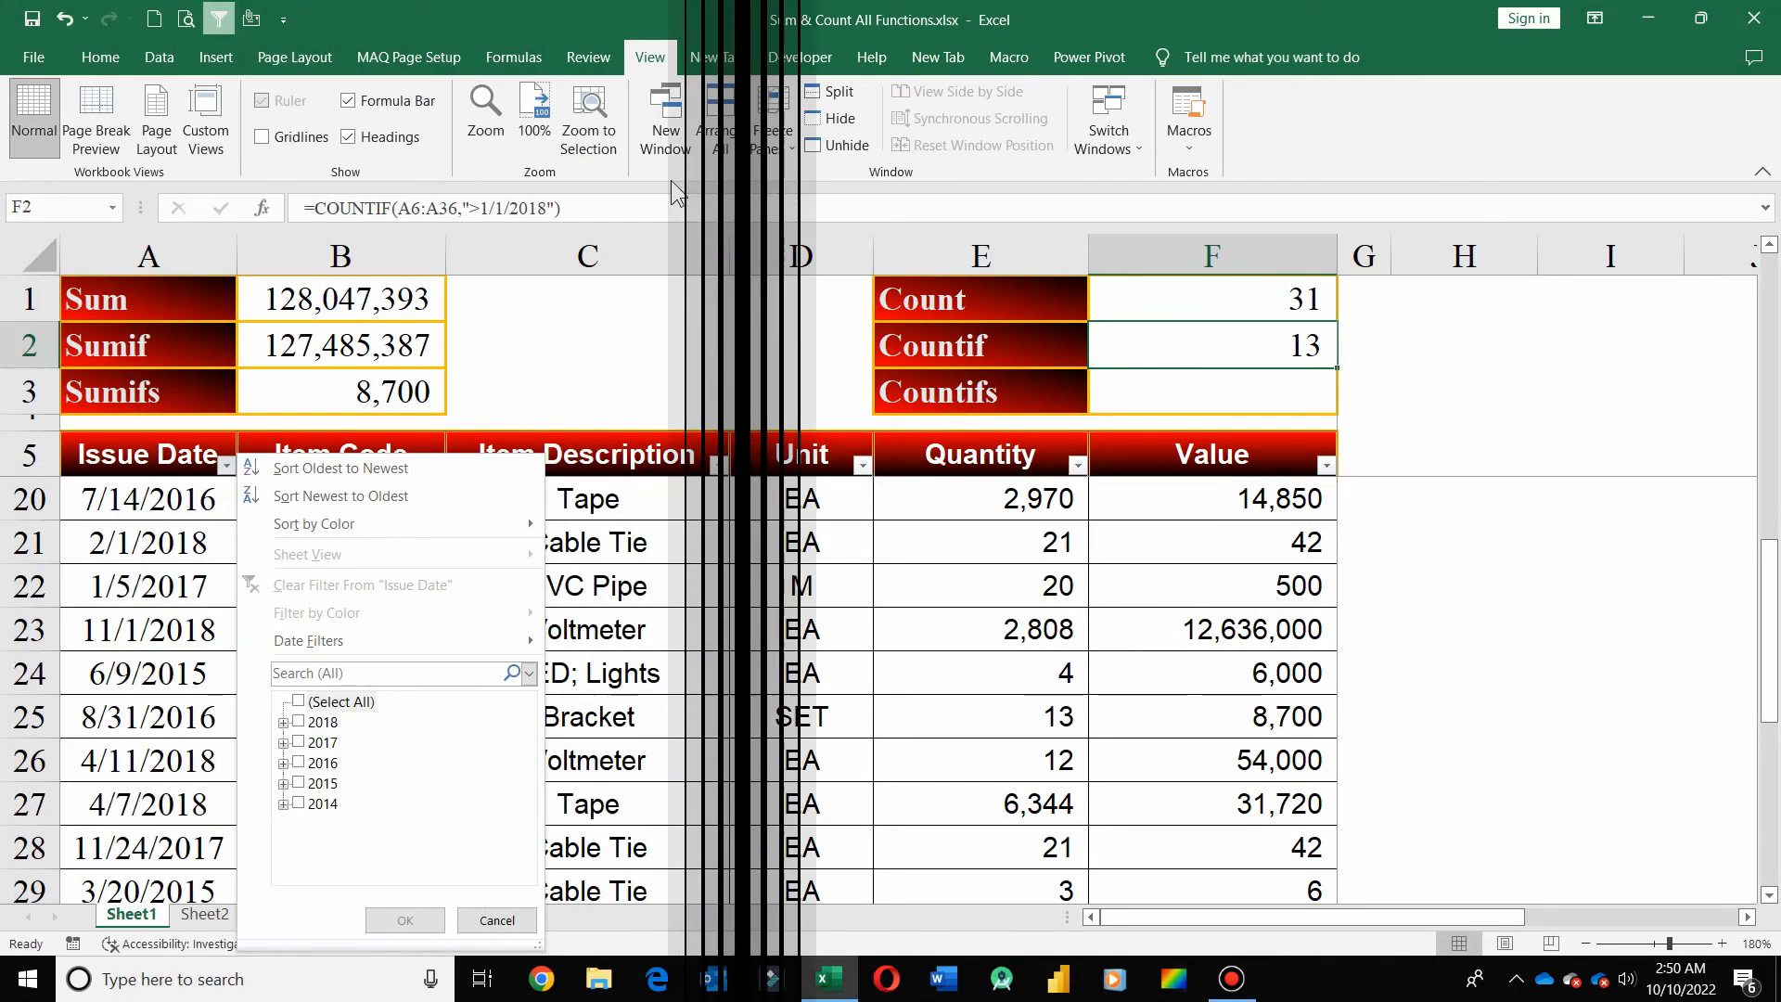
{"action": "left_click", "coordinate": [283, 721]}
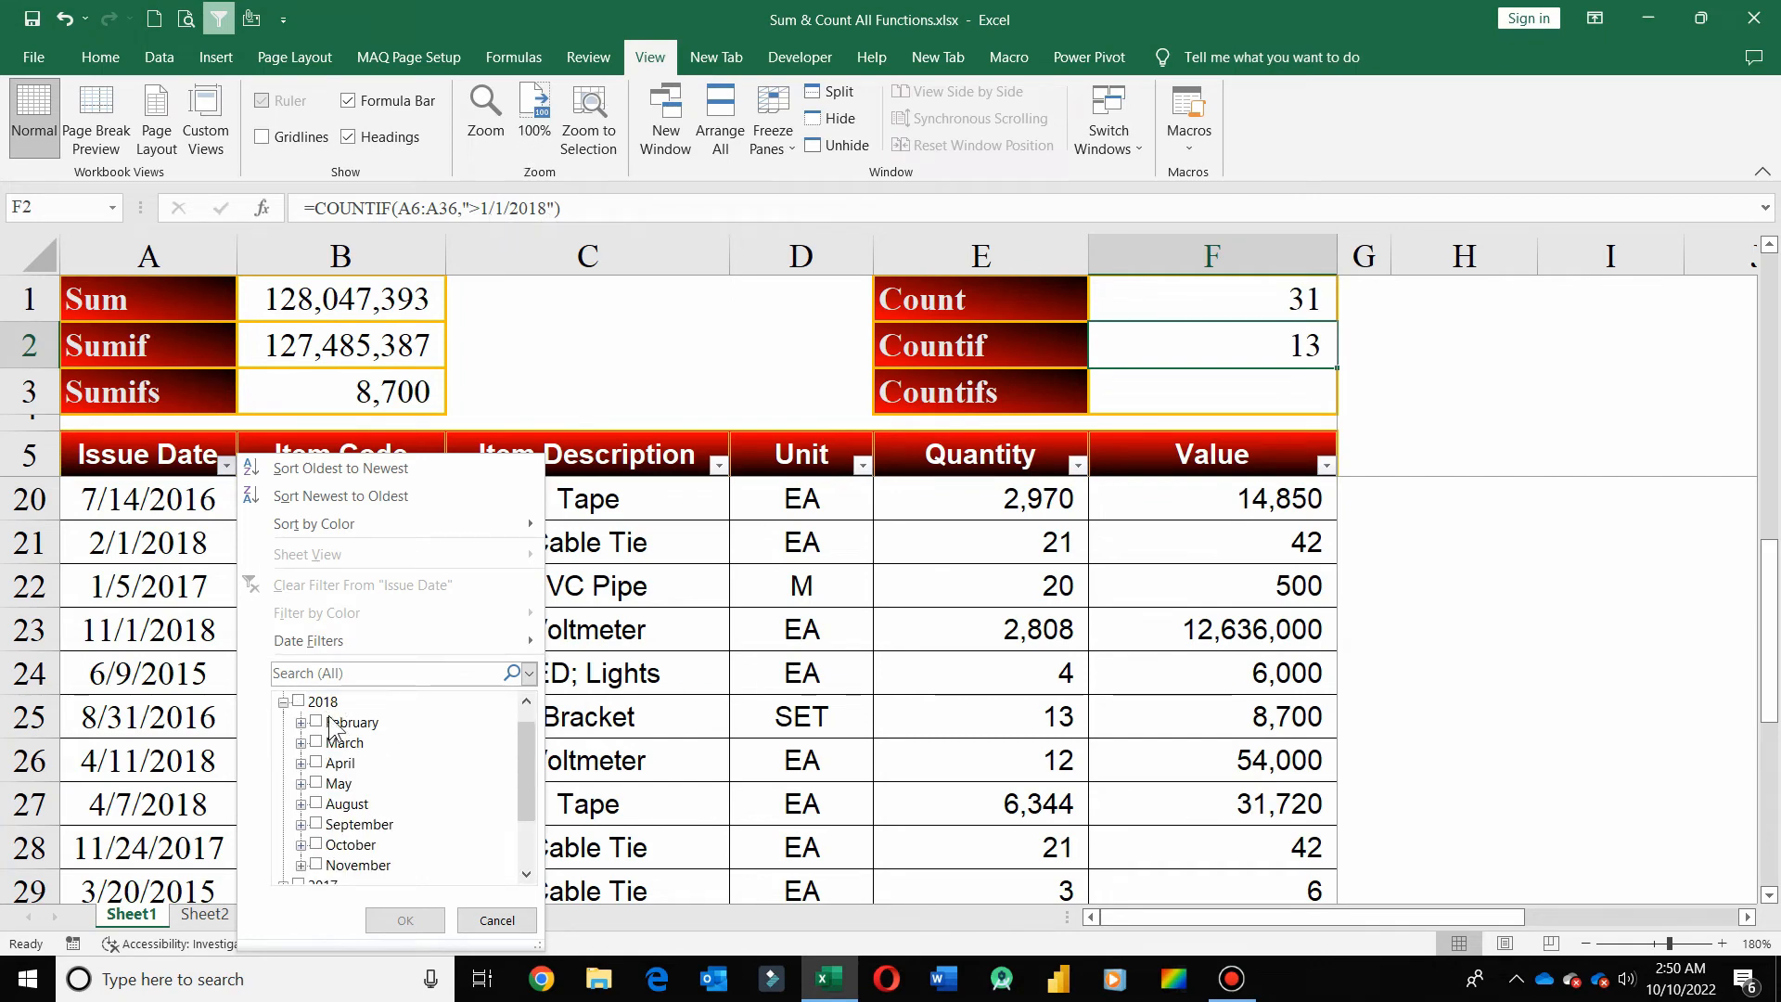
{"action": "left_click", "coordinate": [299, 701]}
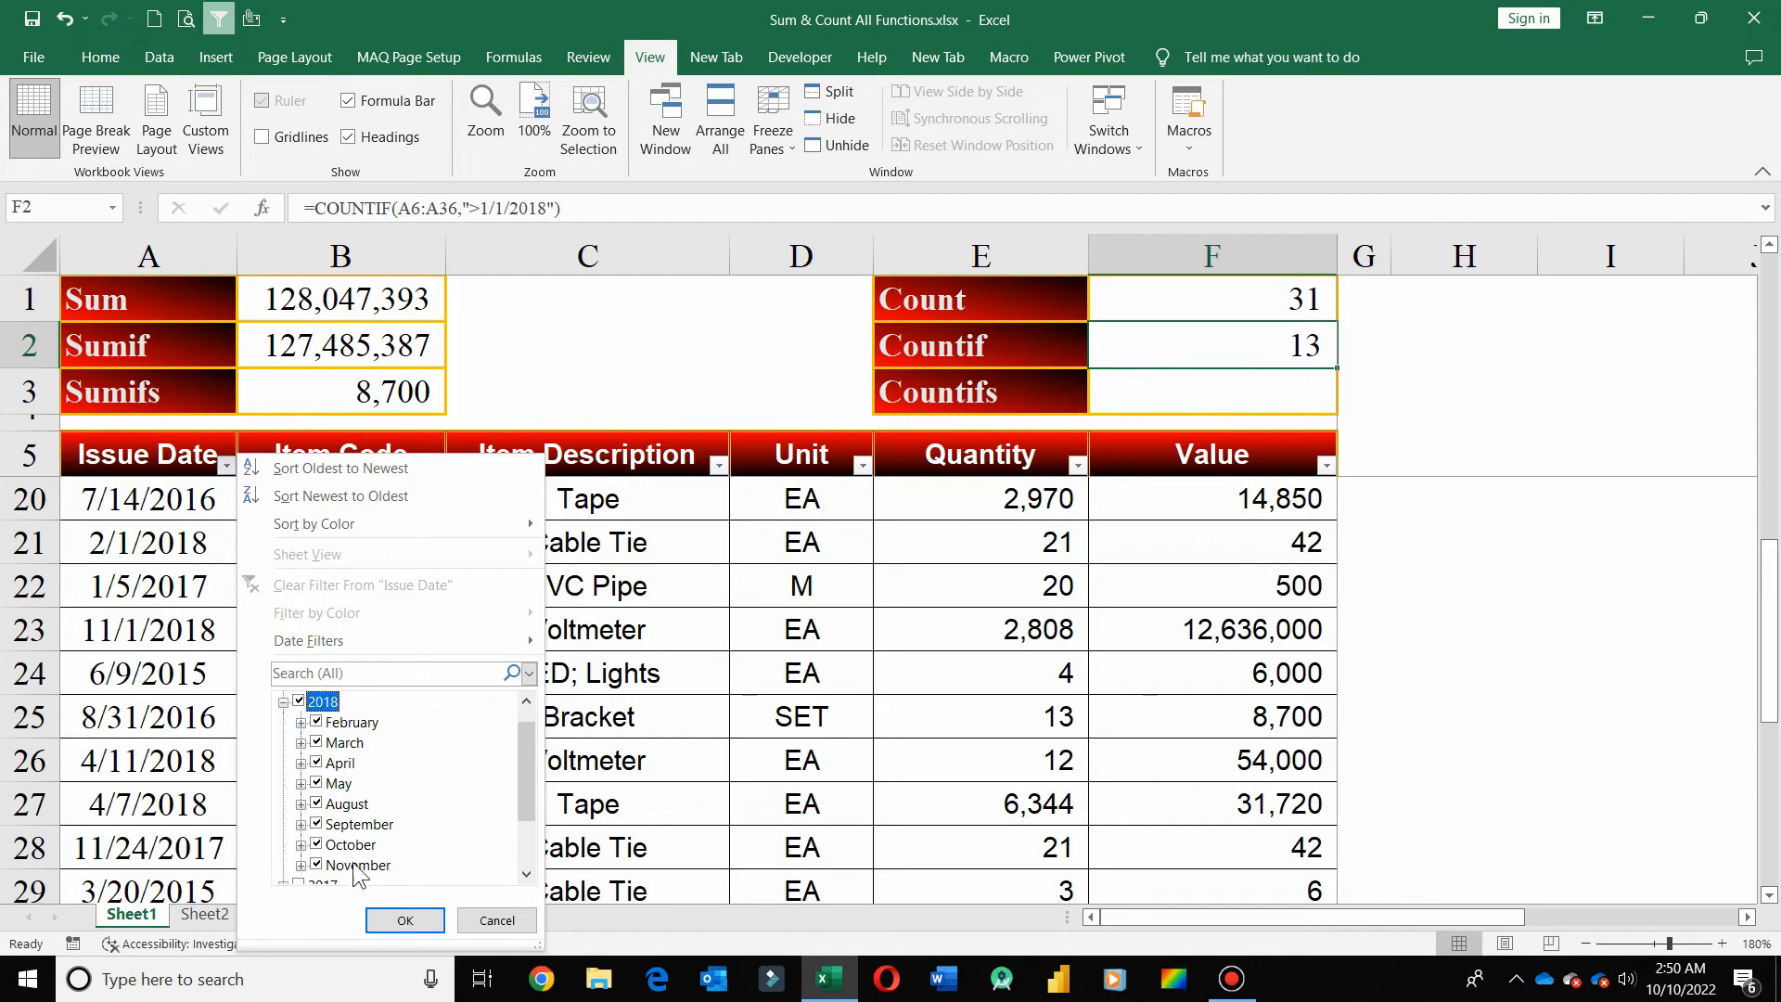
{"action": "left_click", "coordinate": [406, 921]}
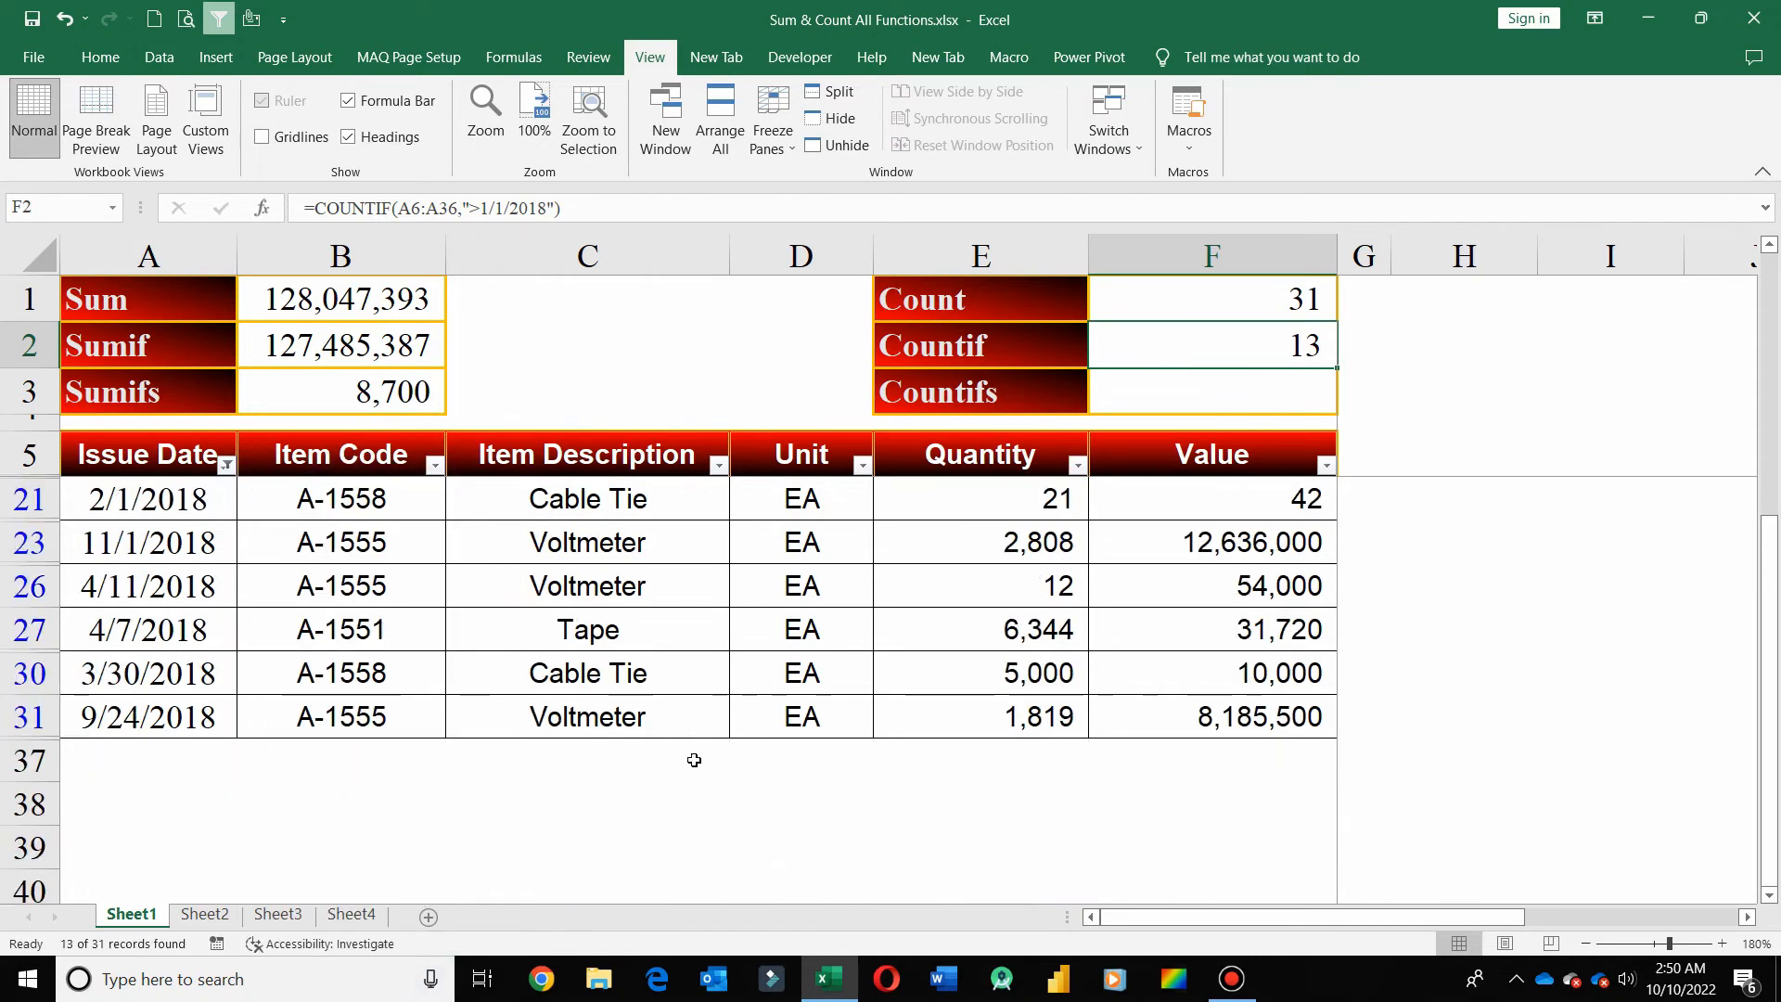
Select the filtered item descriptions to check their count against the COUNTIF result, and clear the Issue Date filter
{"action": "left_click", "coordinate": [639, 461]}
{"action": "left_click", "coordinate": [641, 459]}
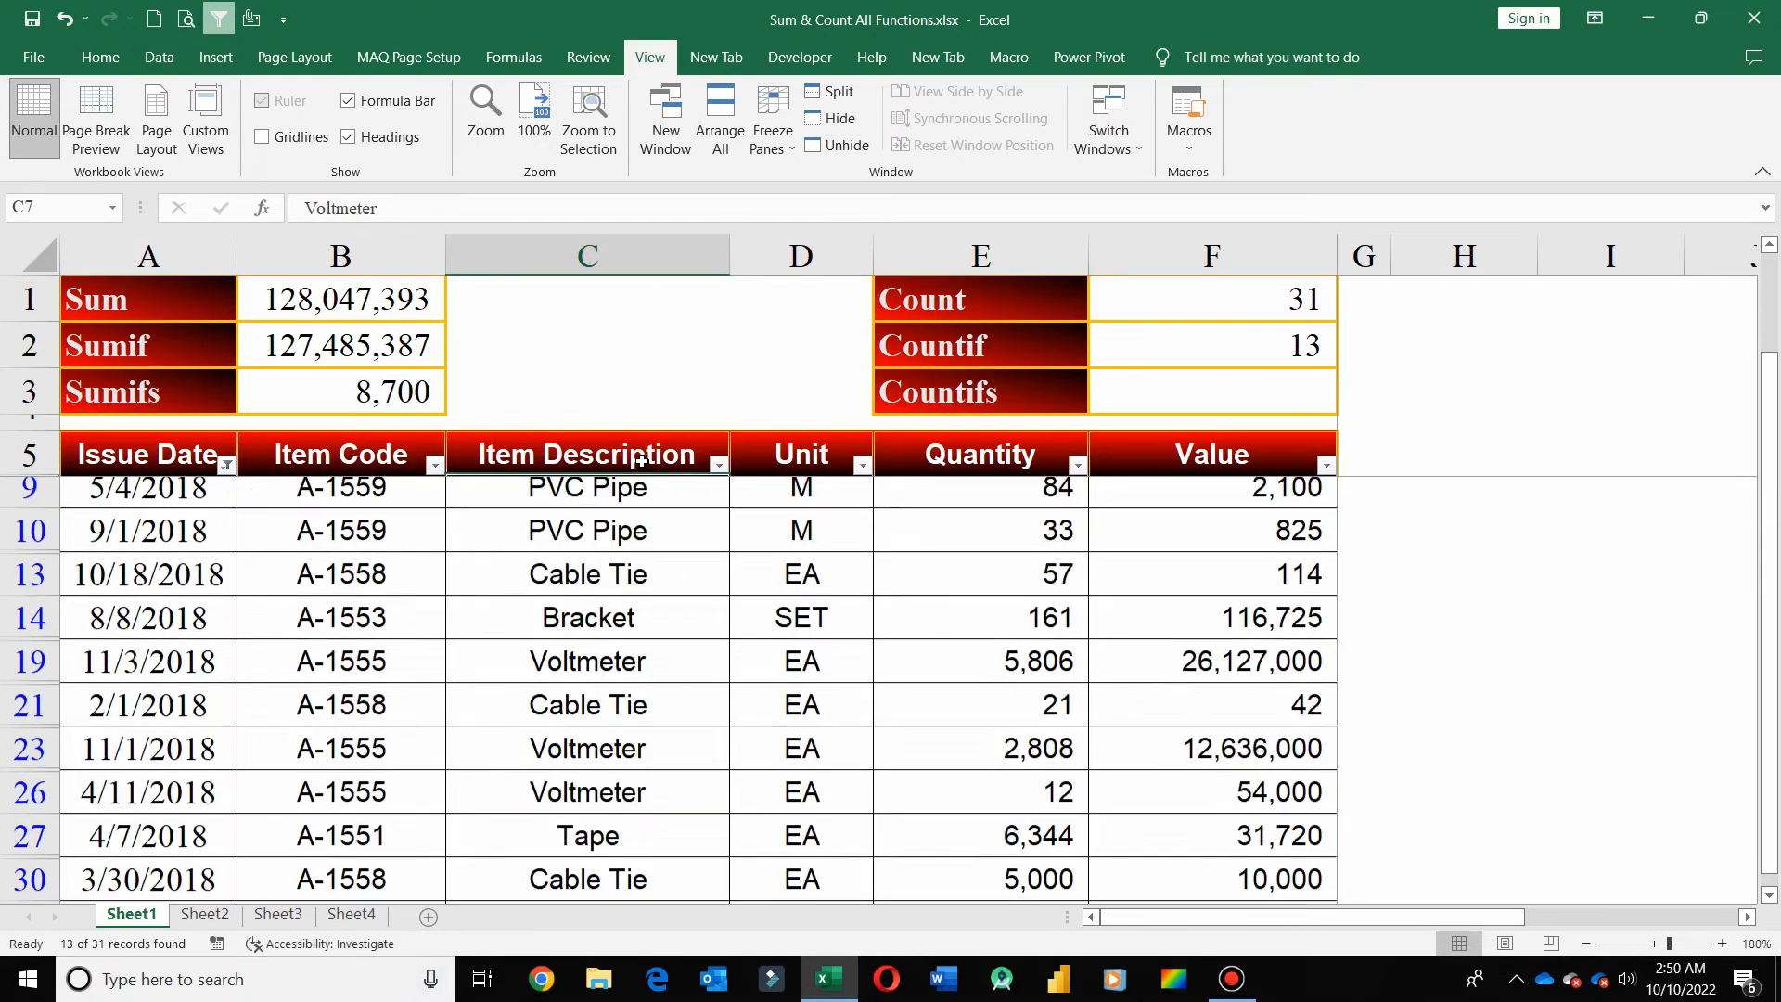
{"action": "scroll", "coordinate": [642, 455], "scroll_direction": "down", "scroll_amount": 2}
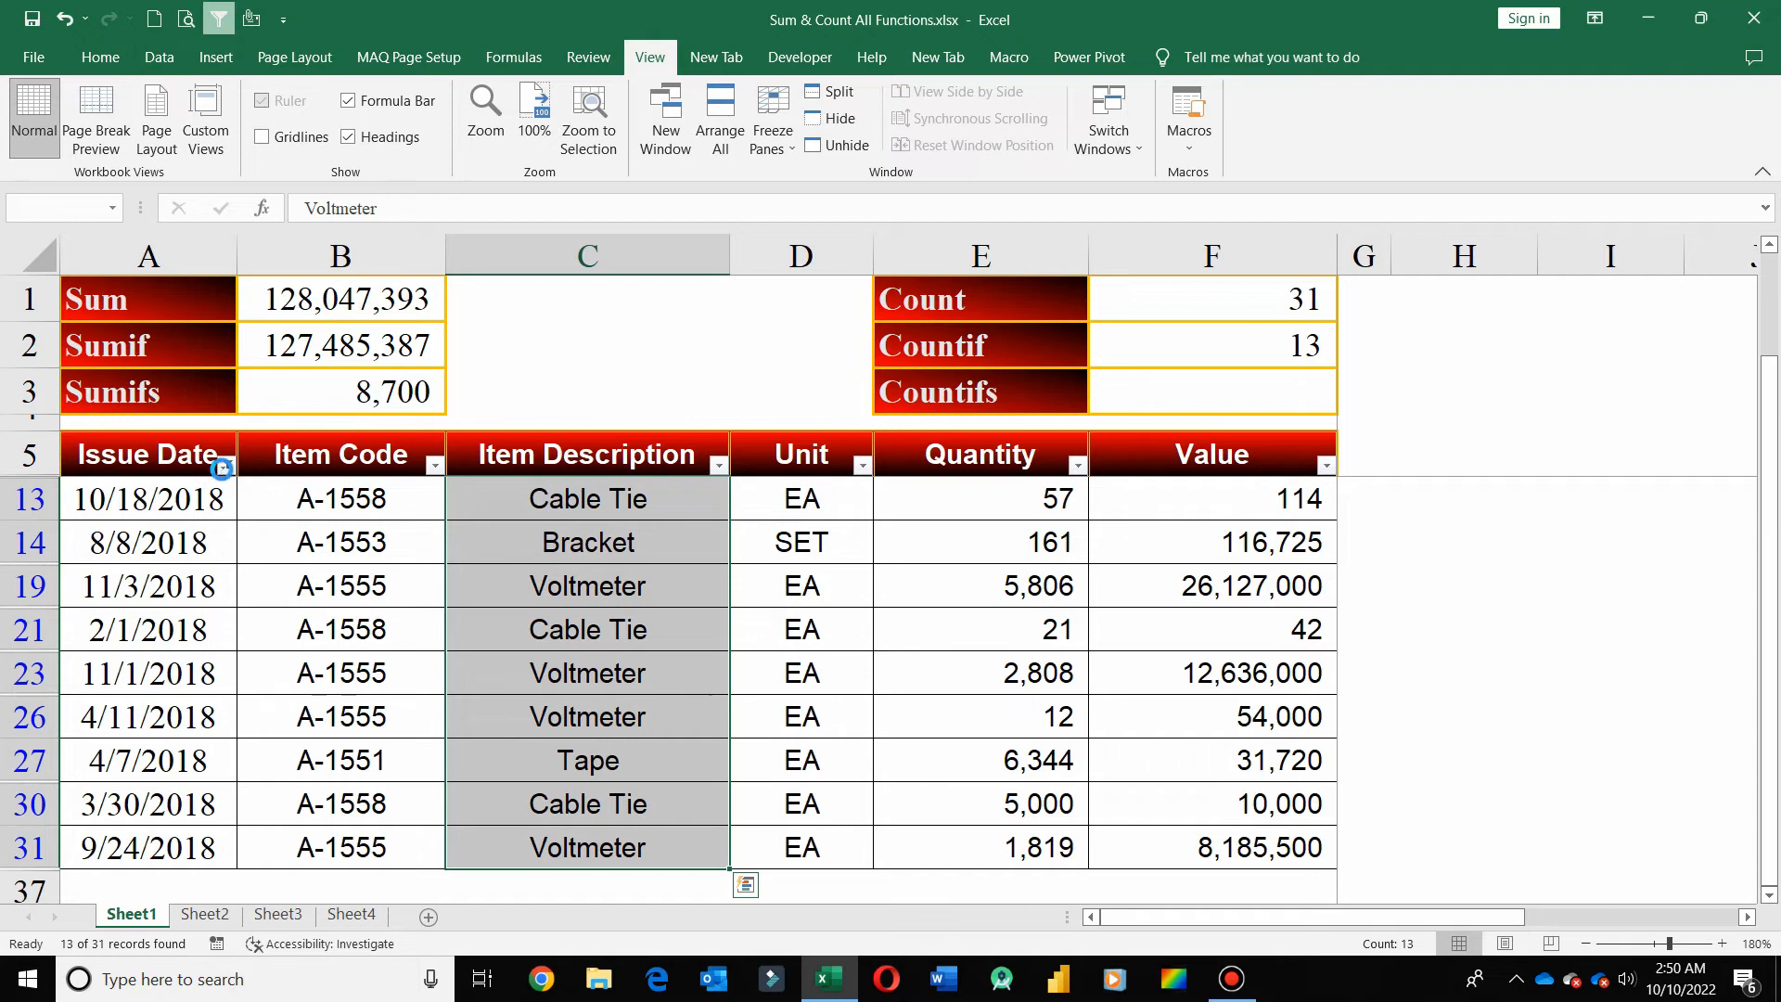
{"action": "left_click", "coordinate": [225, 467]}
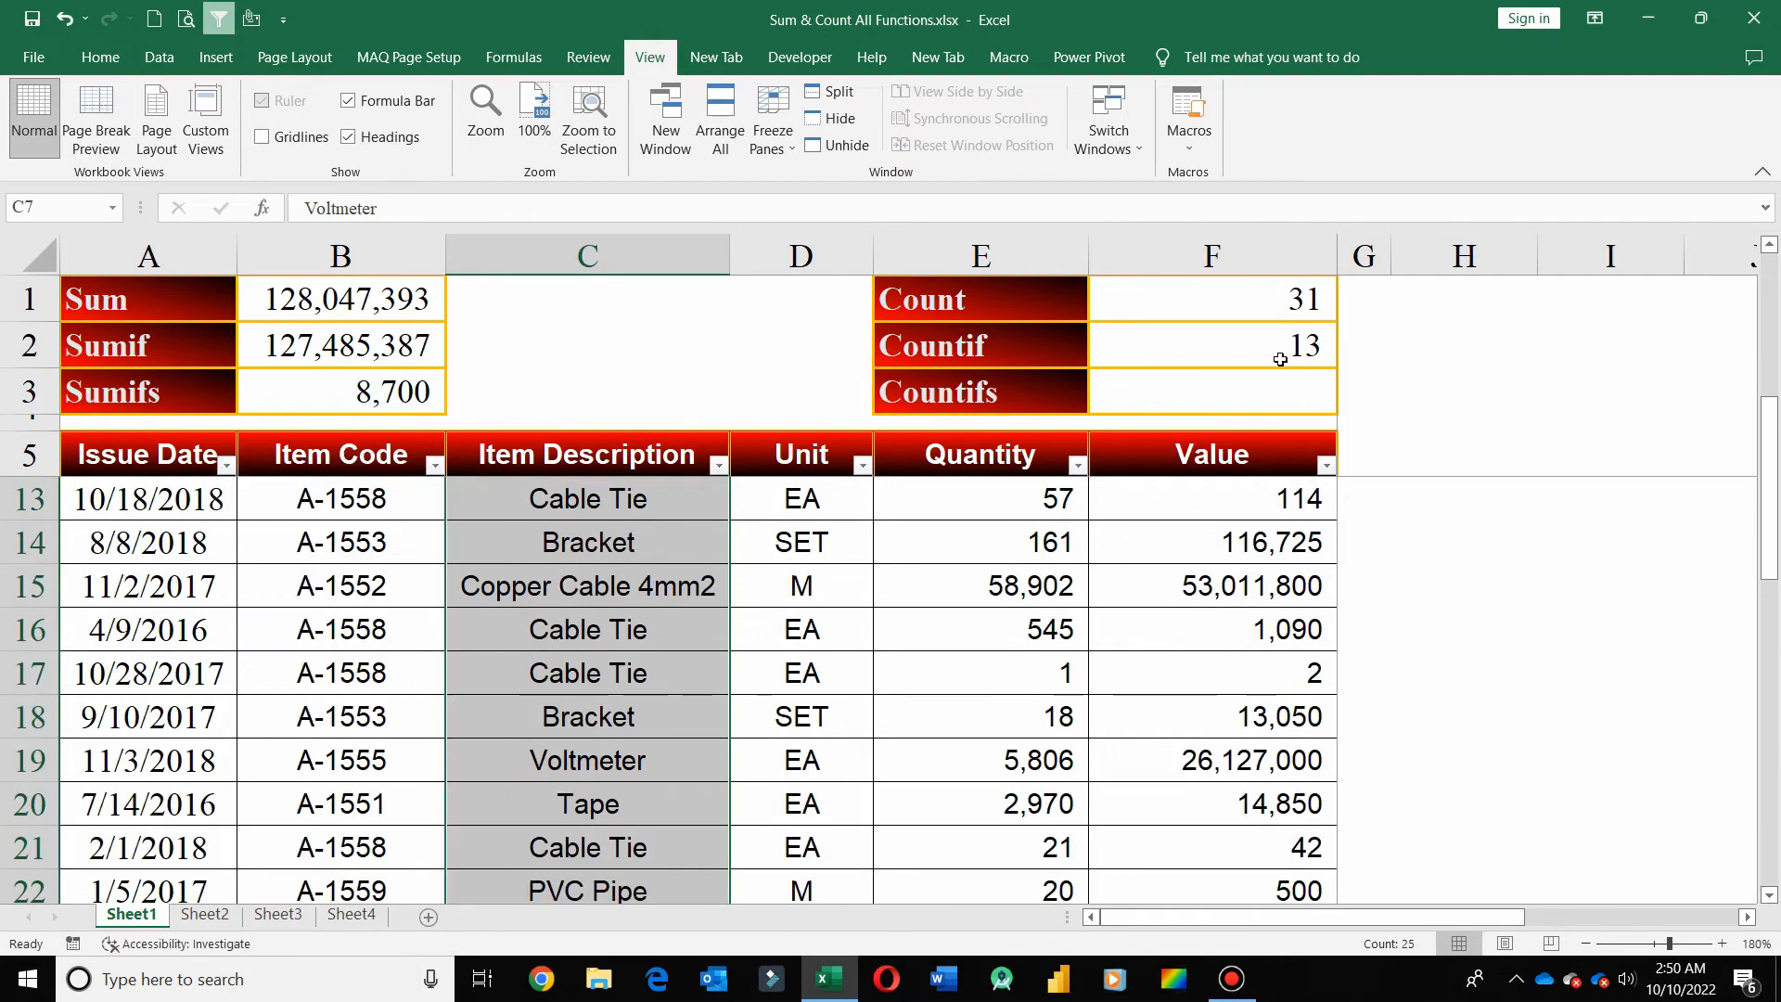
{"action": "left_click", "coordinate": [1298, 355]}
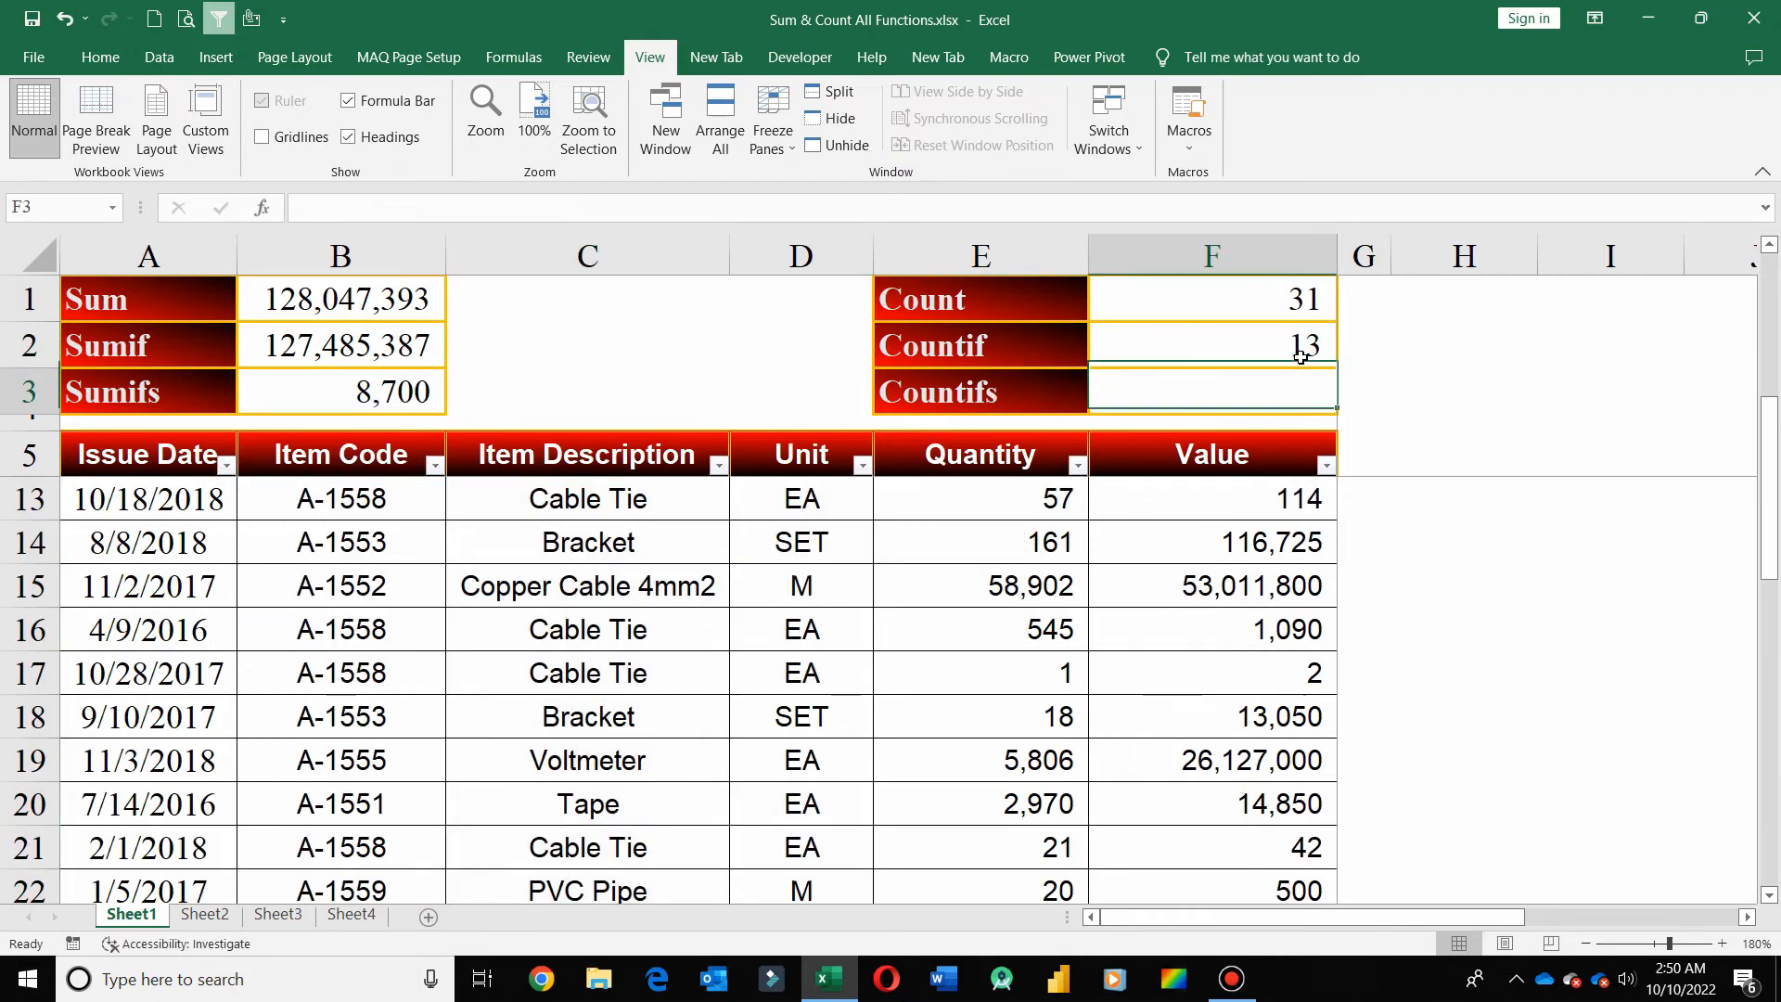
Start a COUNTIFS formula in F3 with the Item Description range C6:C36 and the criterion "bracket"
{"action": "left_click", "coordinate": [1244, 379]}
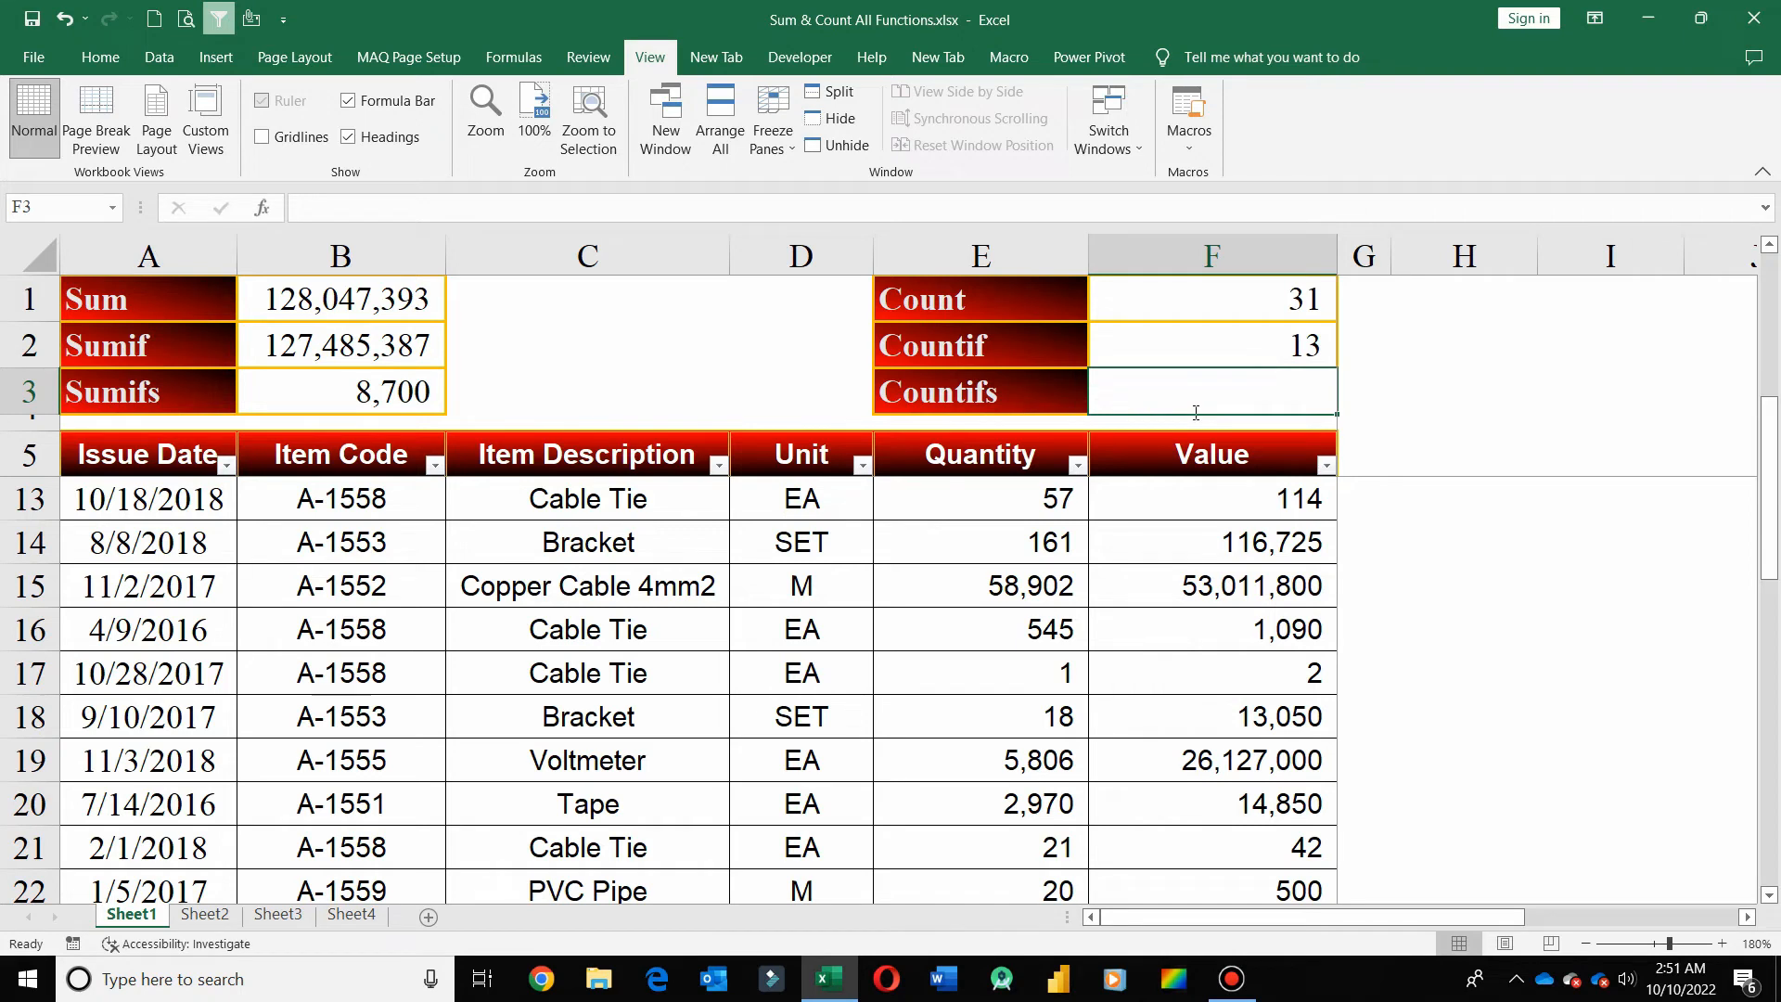
{"action": "type", "text": "=coun"}
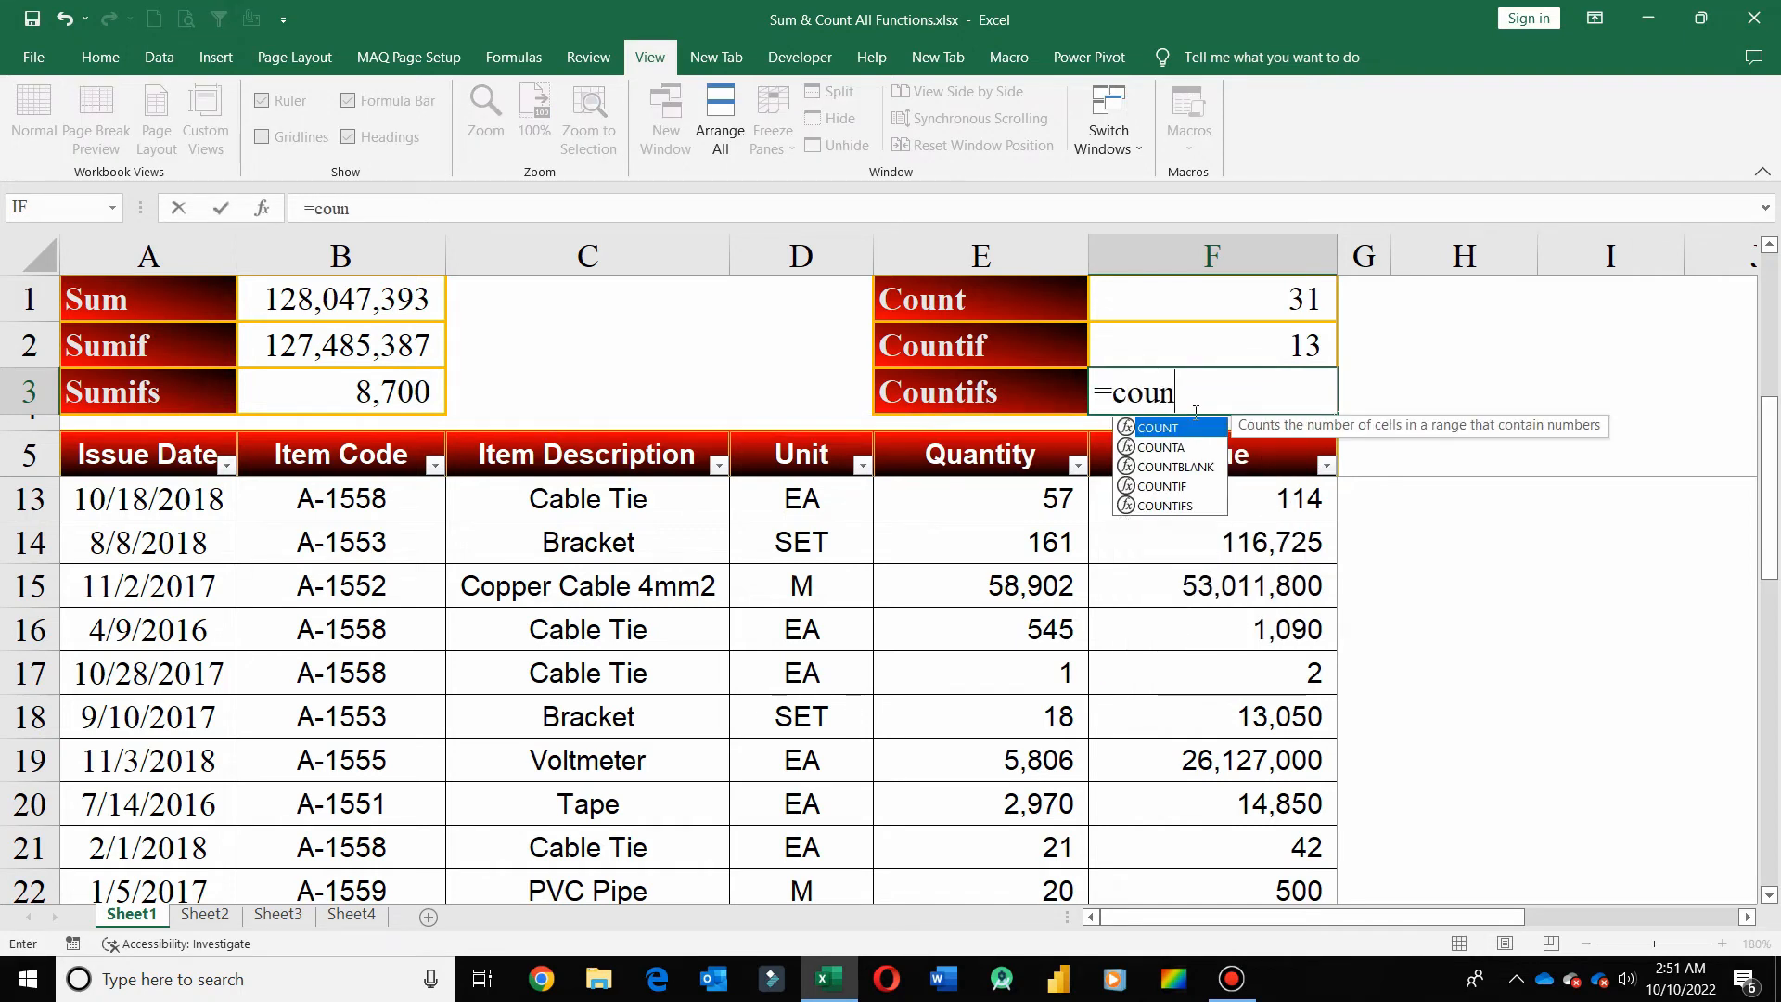
{"action": "key", "text": "Down"}
{"action": "key", "text": "Down"}
{"action": "key", "text": "Down"}
{"action": "key", "text": "Down"}
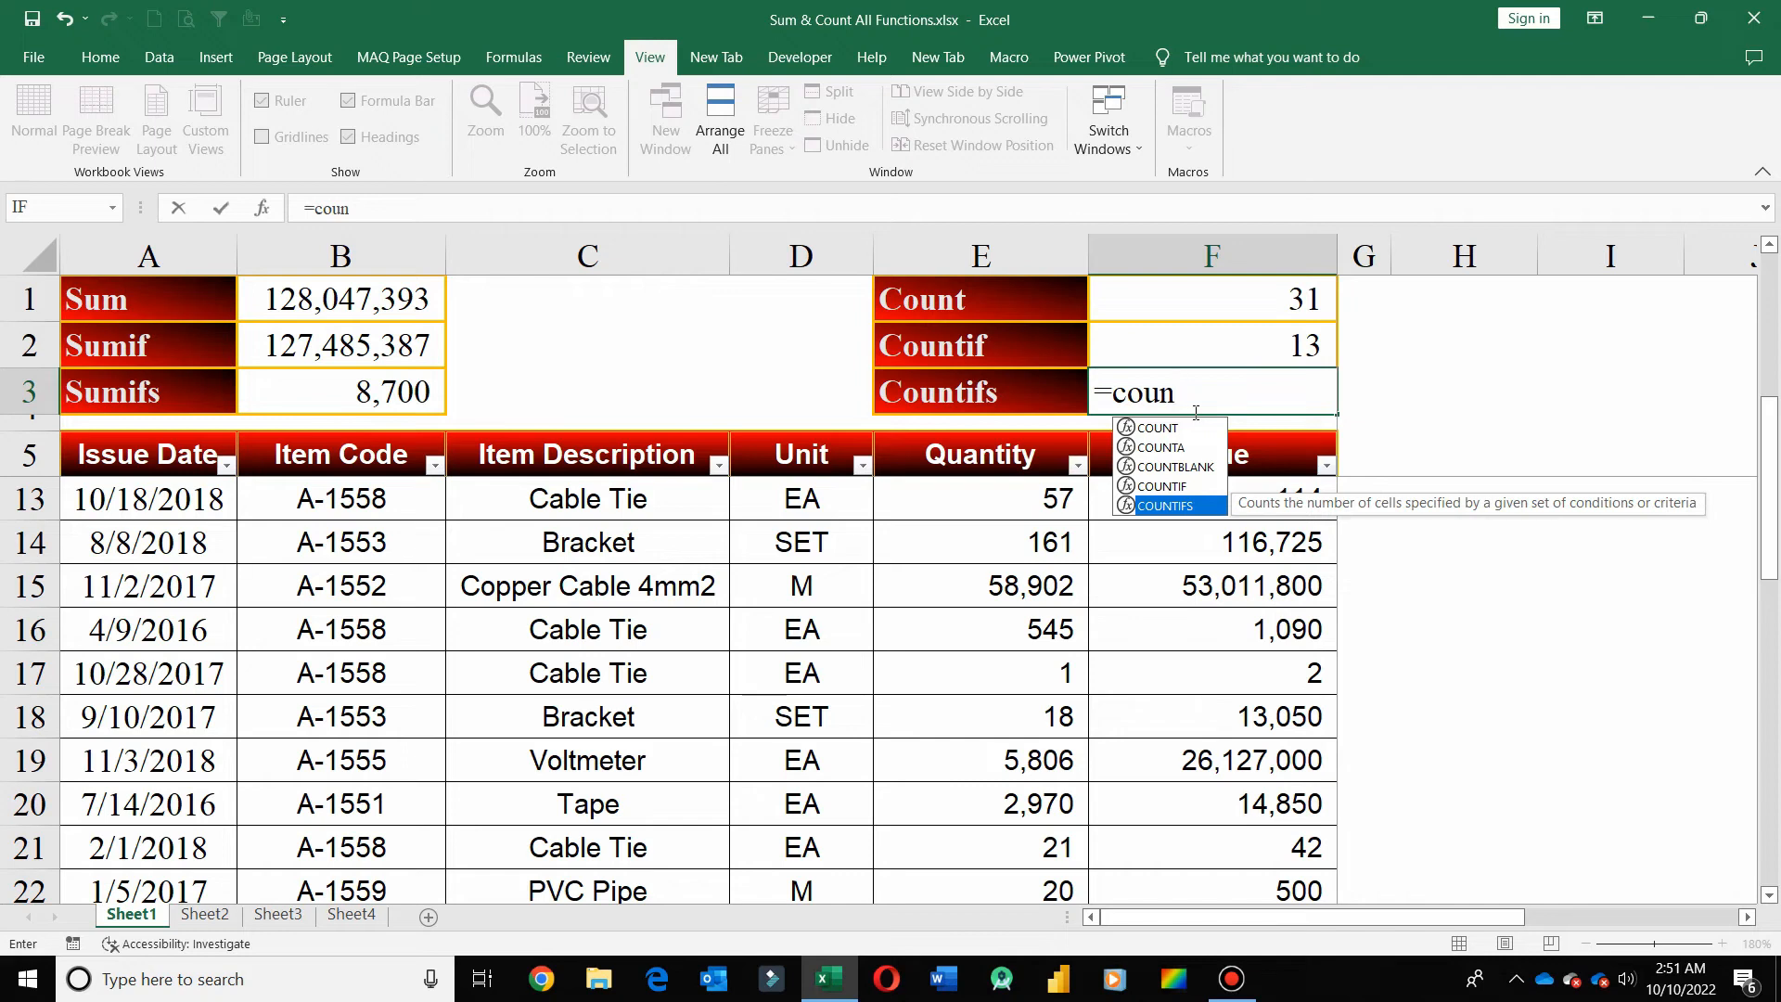
{"action": "key", "text": "Tab"}
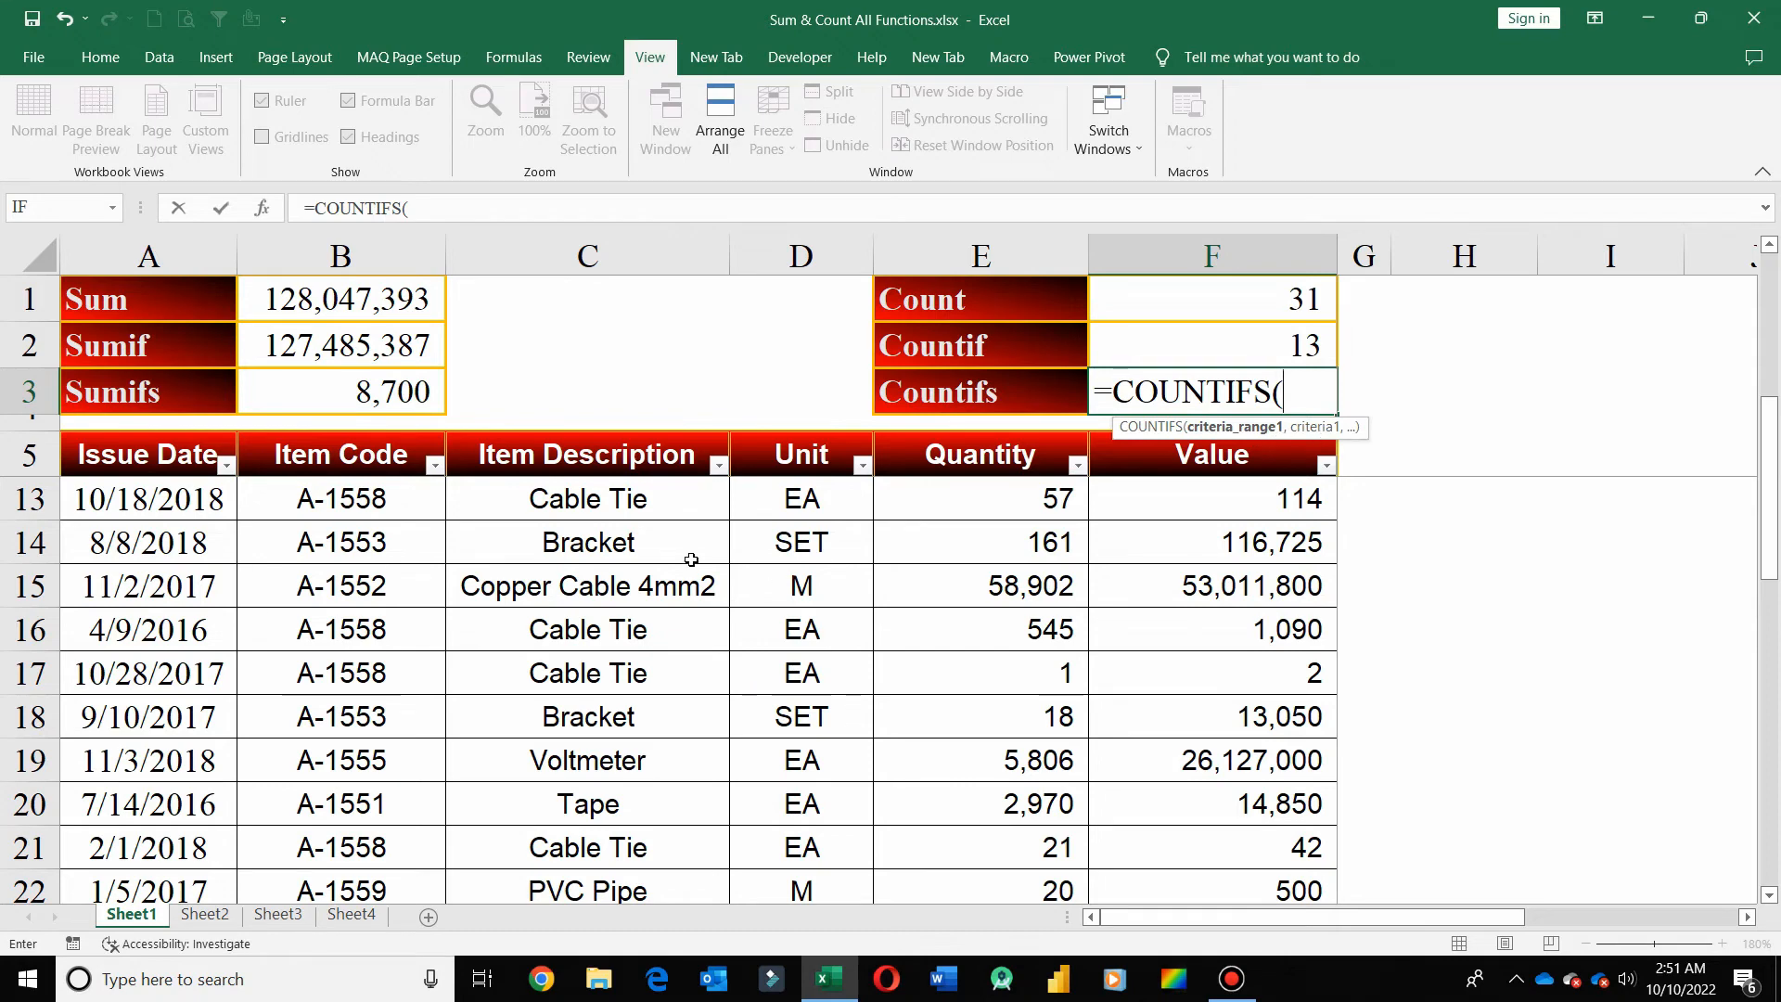
{"action": "left_click", "coordinate": [648, 473]}
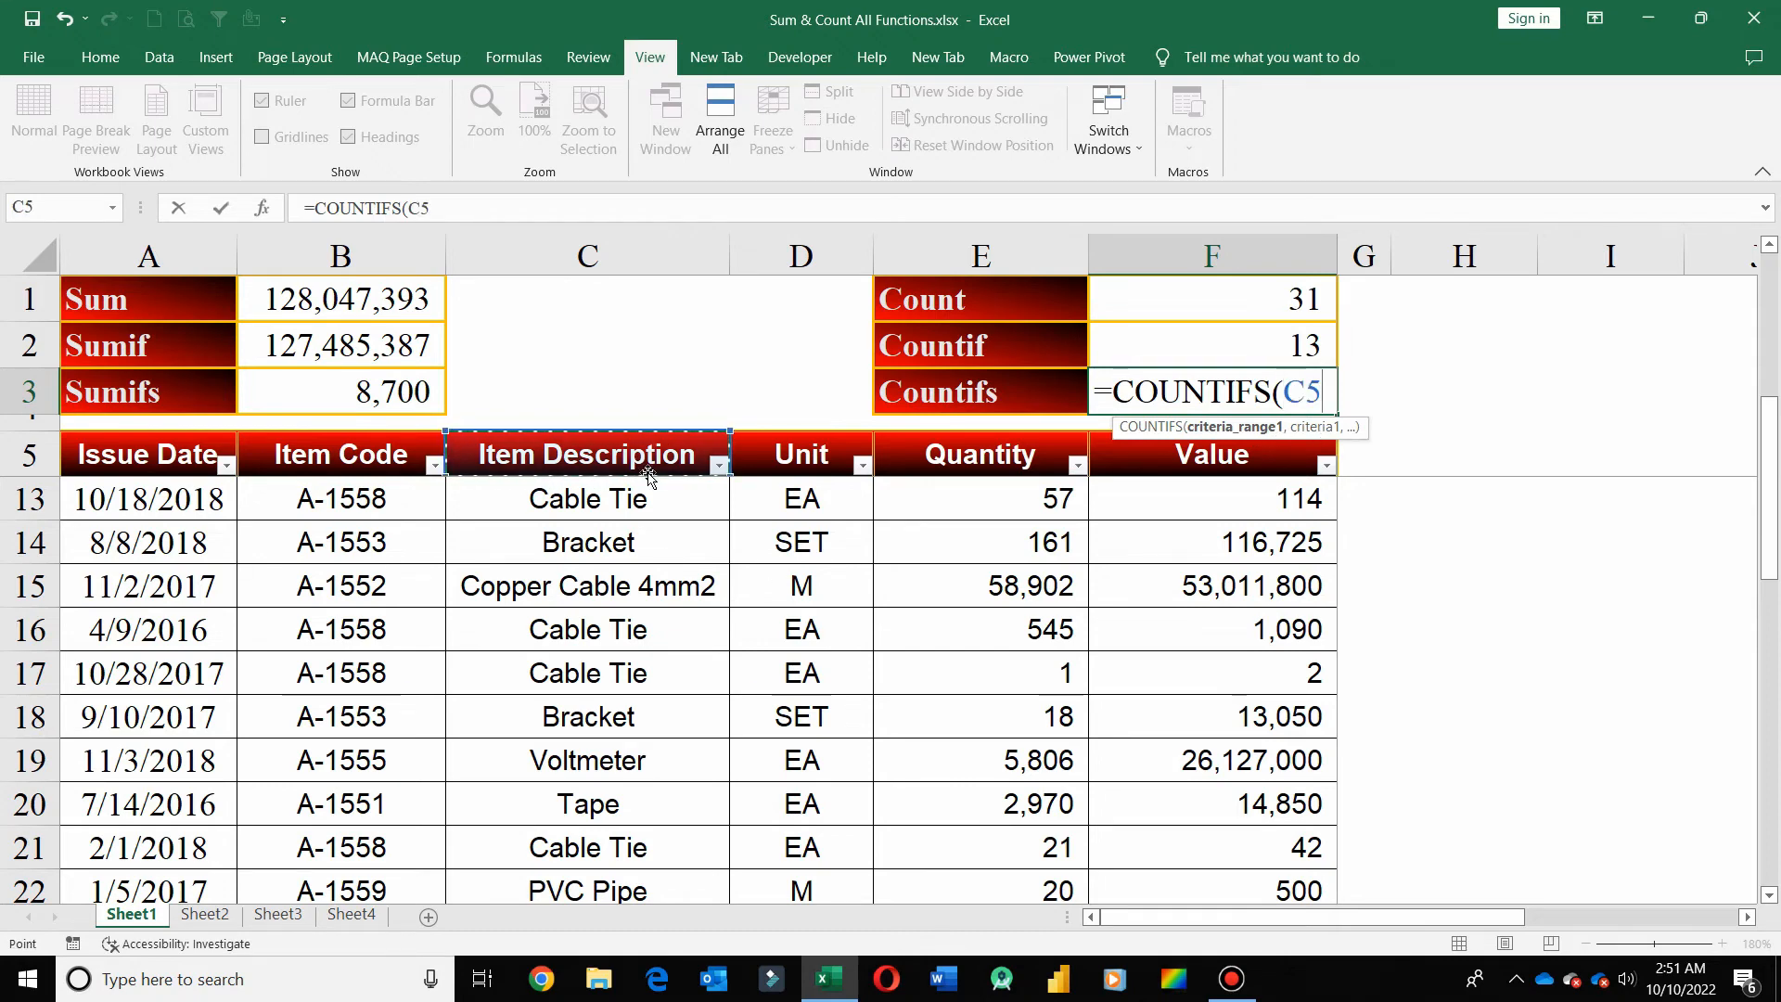
{"action": "key", "text": "Down"}
{"action": "key", "text": "ctrl+shift+Down"}
{"action": "type", "text": ","}
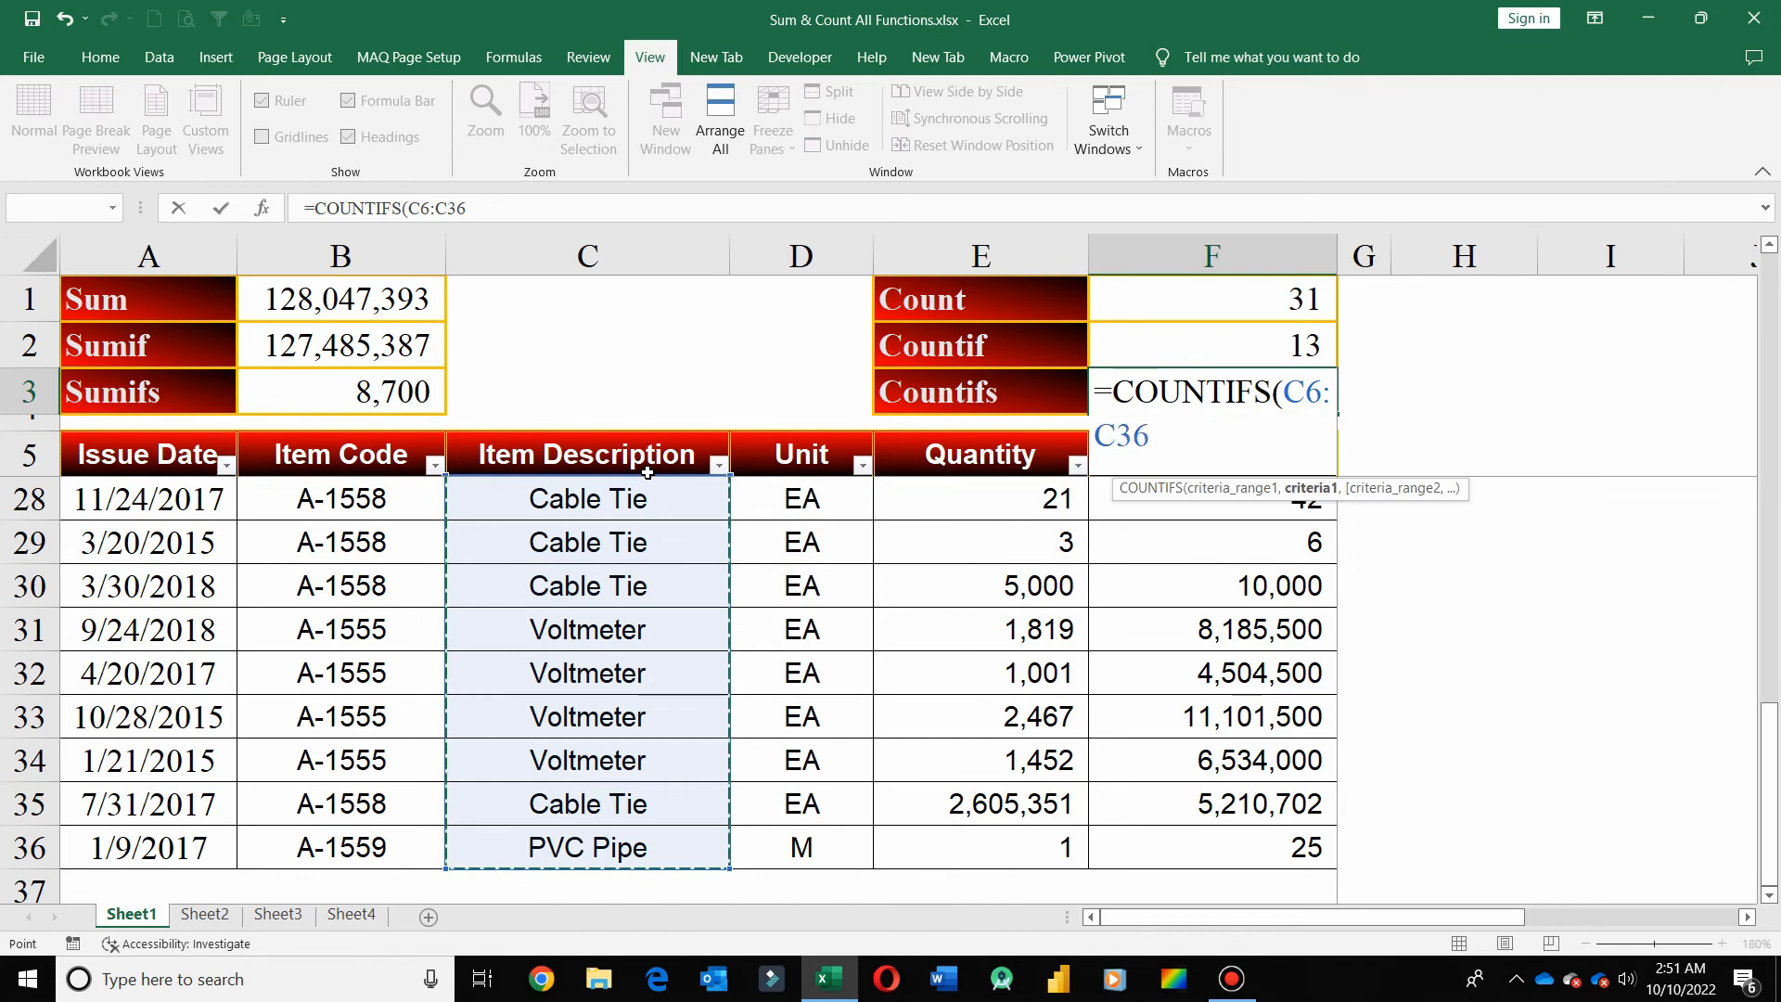
{"action": "type", "text": "\""}
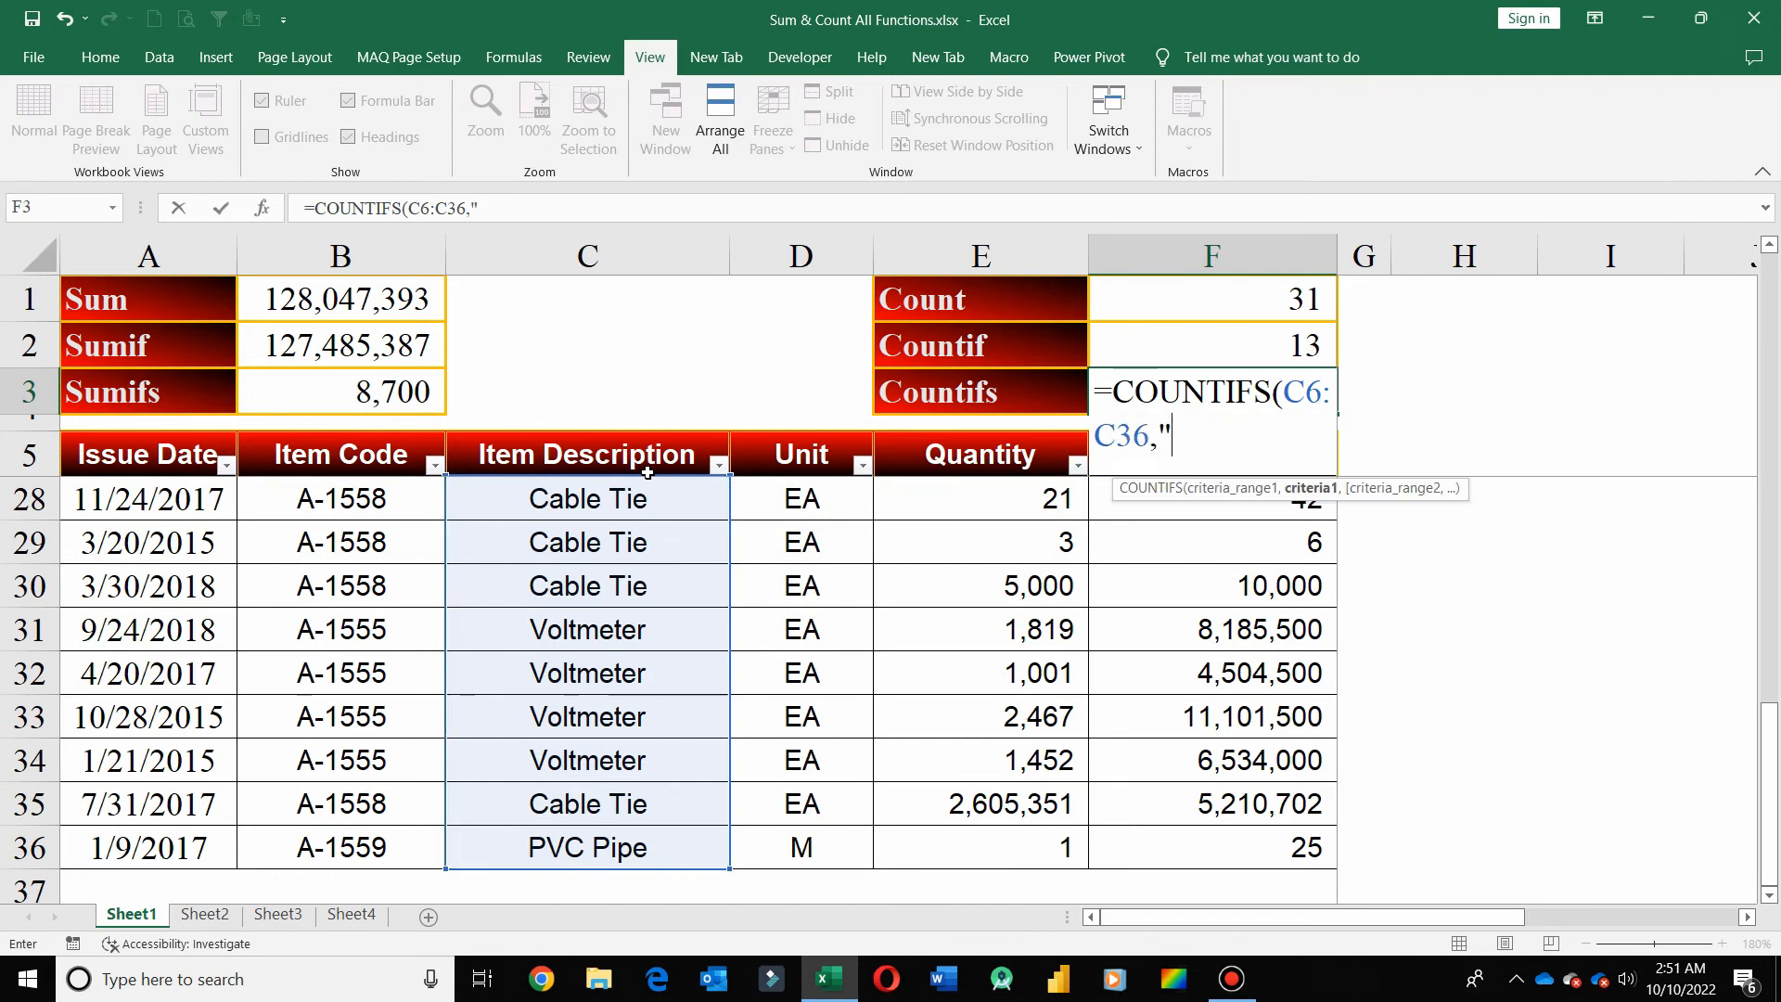
{"action": "type", "text": "bracket"}
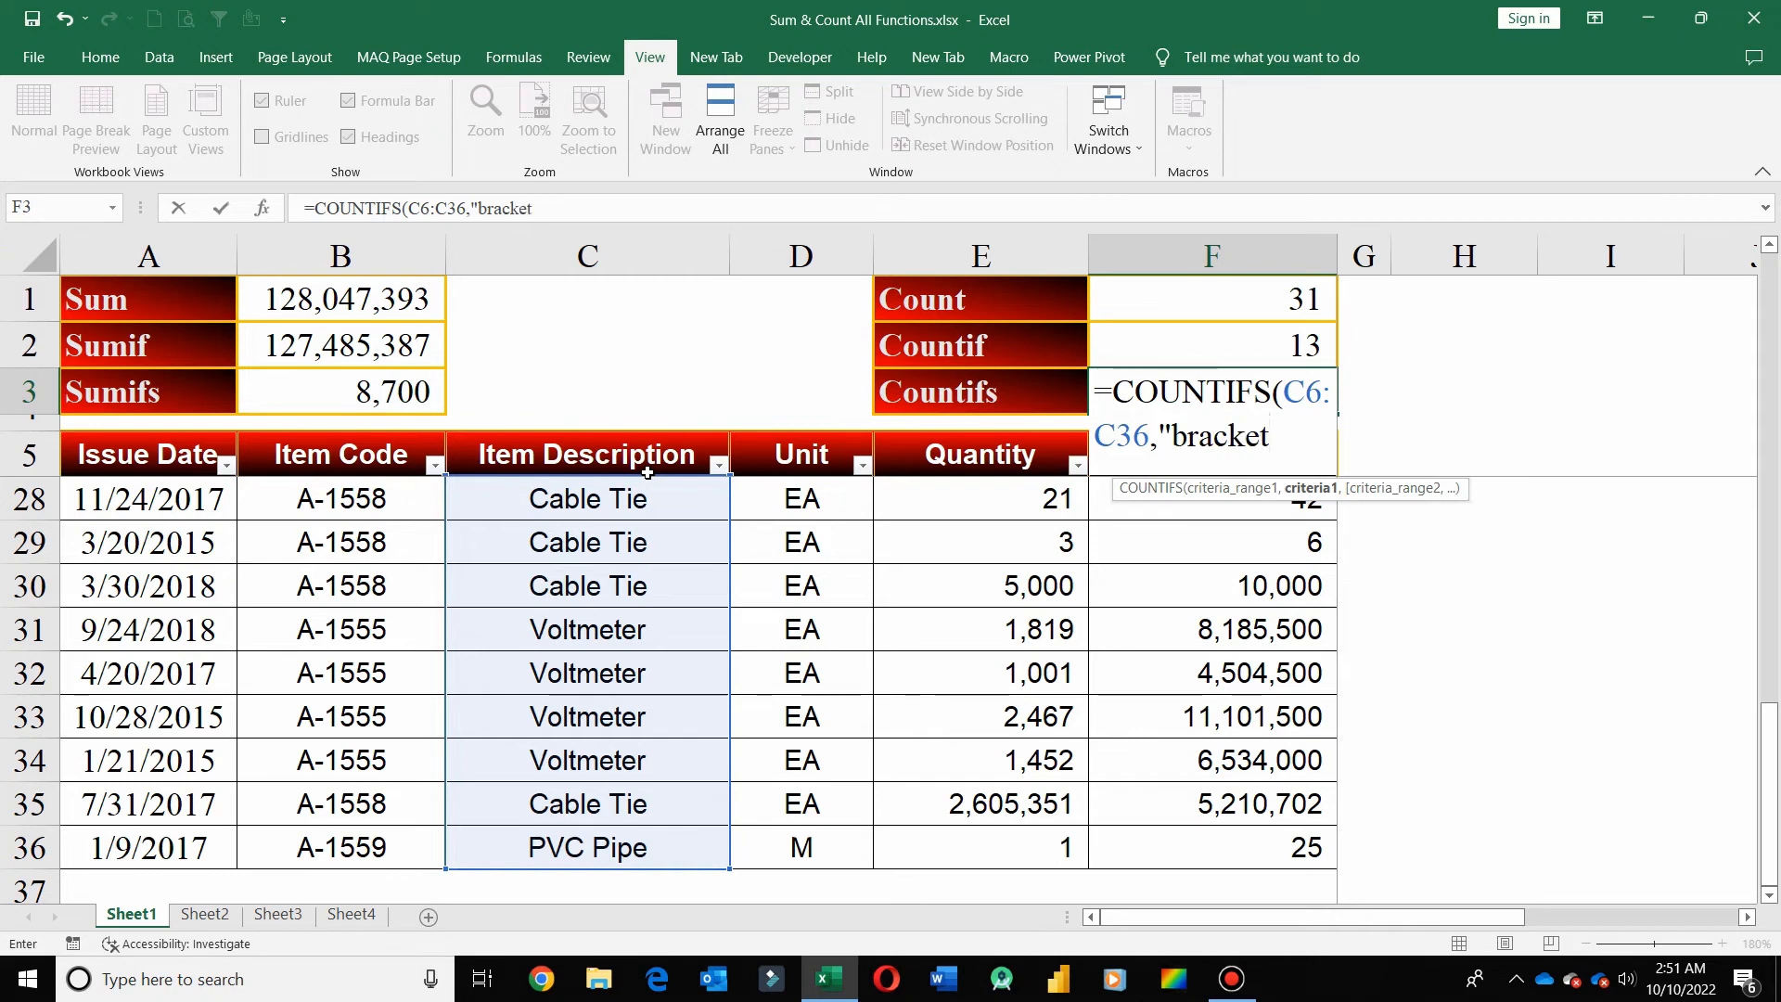
{"action": "type", "text": "\","}
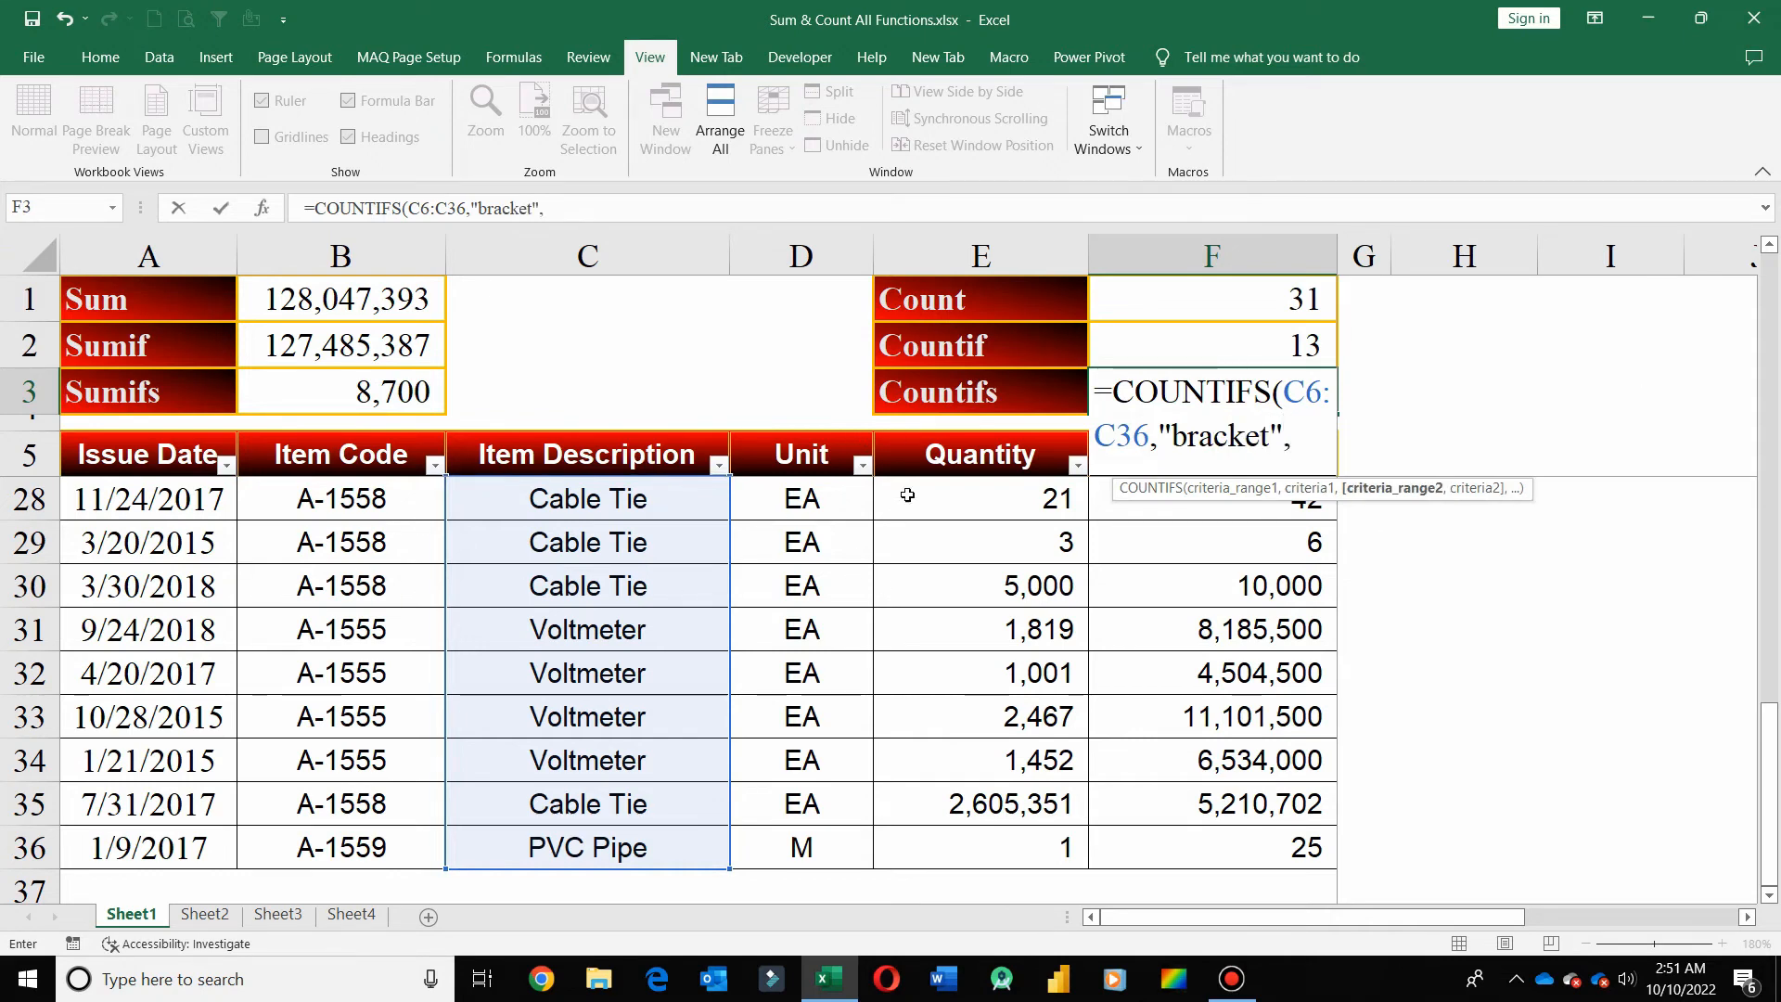
Complete the F3 COUNTIFS formula with the Issue Date range A6:A36 and the criterion ">1/1/2017"
{"action": "left_click", "coordinate": [144, 469]}
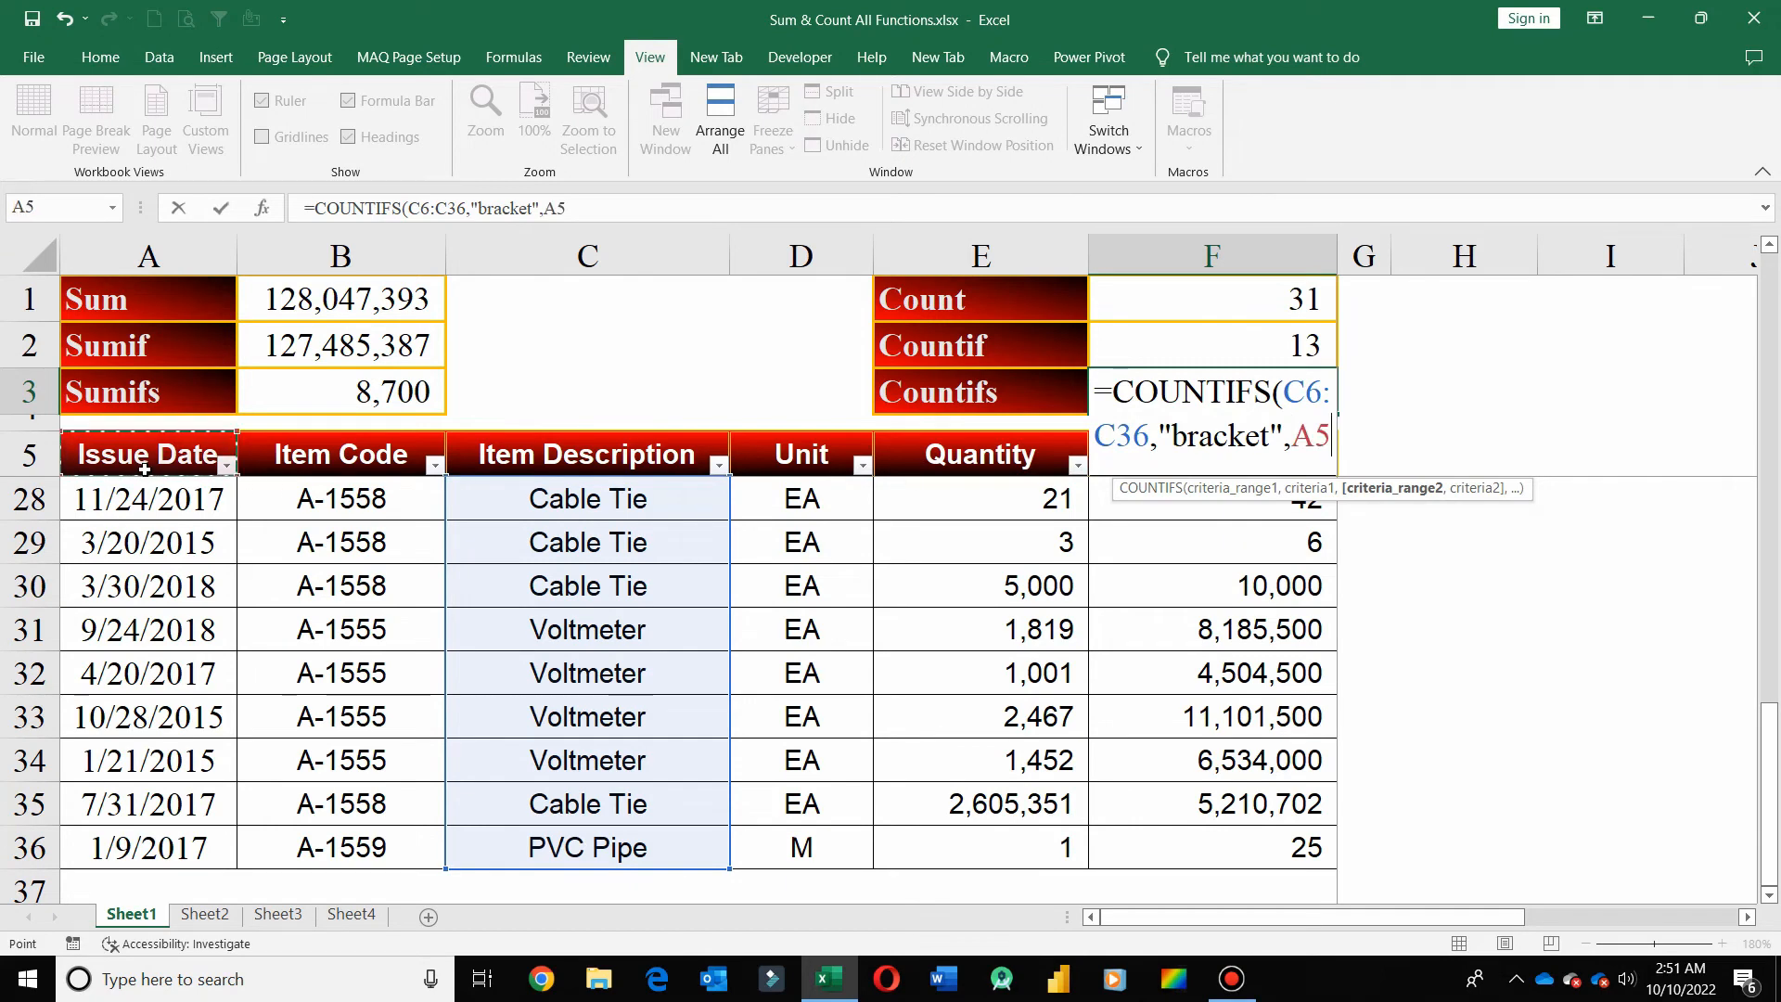
{"action": "key", "text": "Down"}
{"action": "key", "text": "ctrl+shift+Down"}
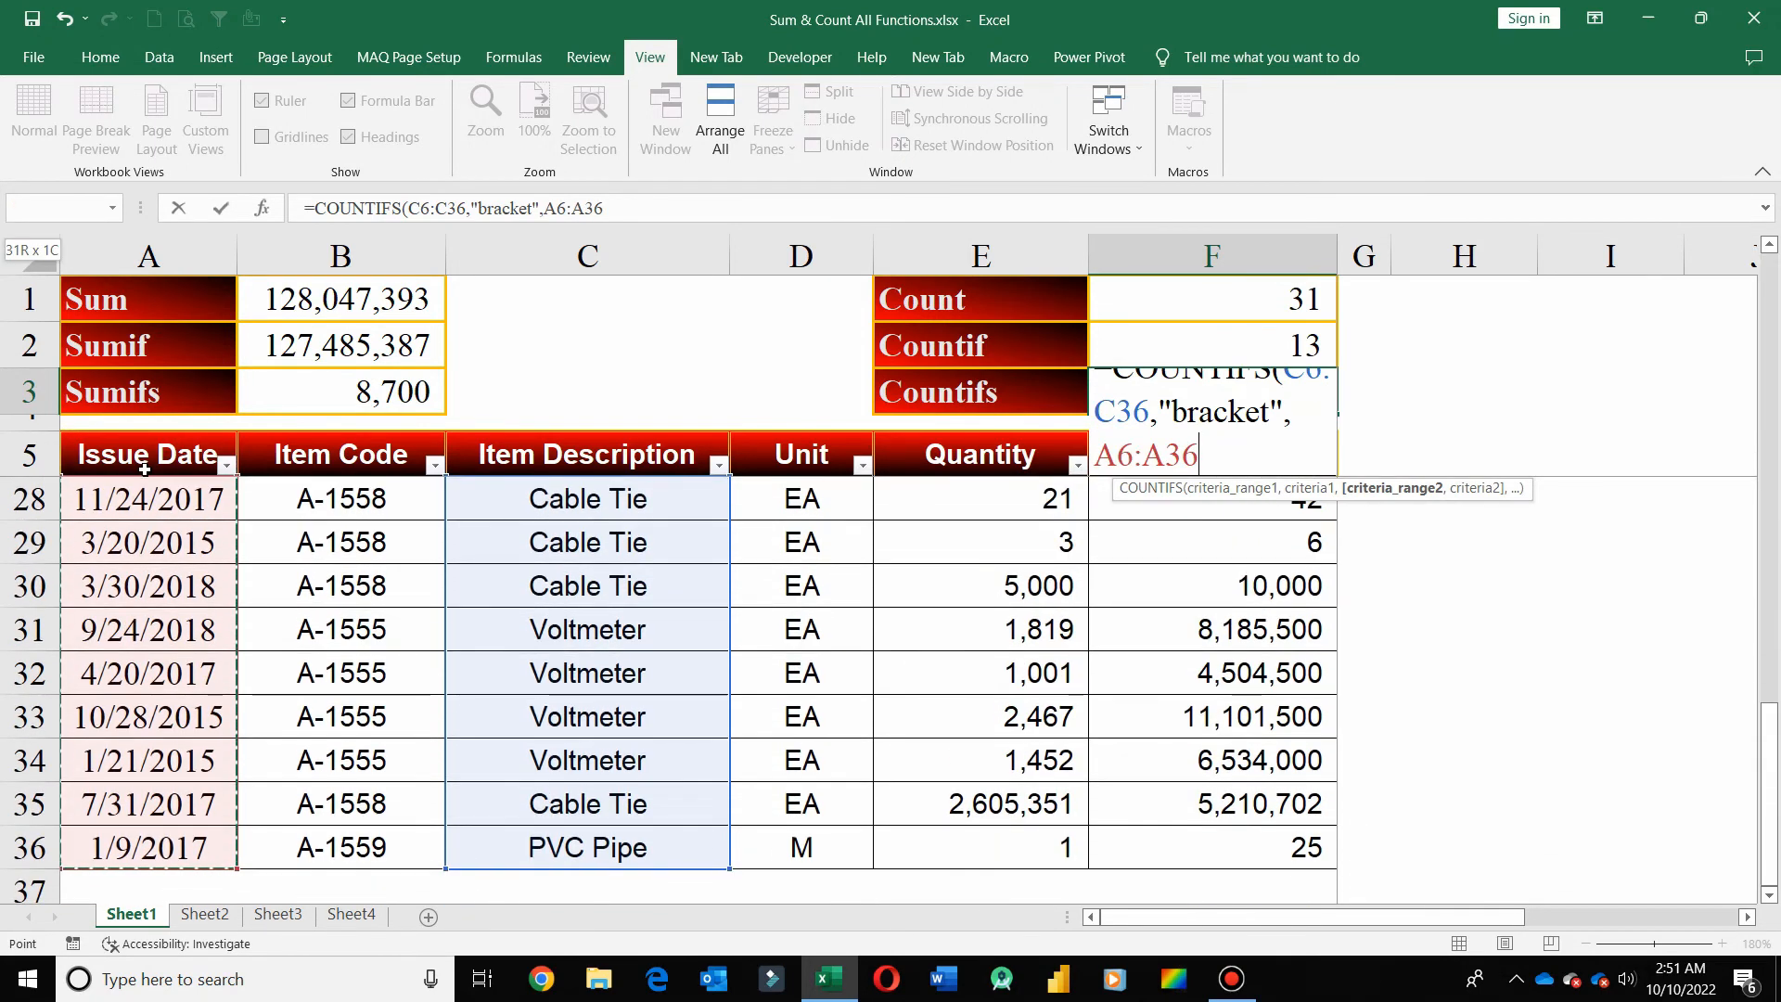
{"action": "type", "text": ","}
{"action": "type", "text": "\">"}
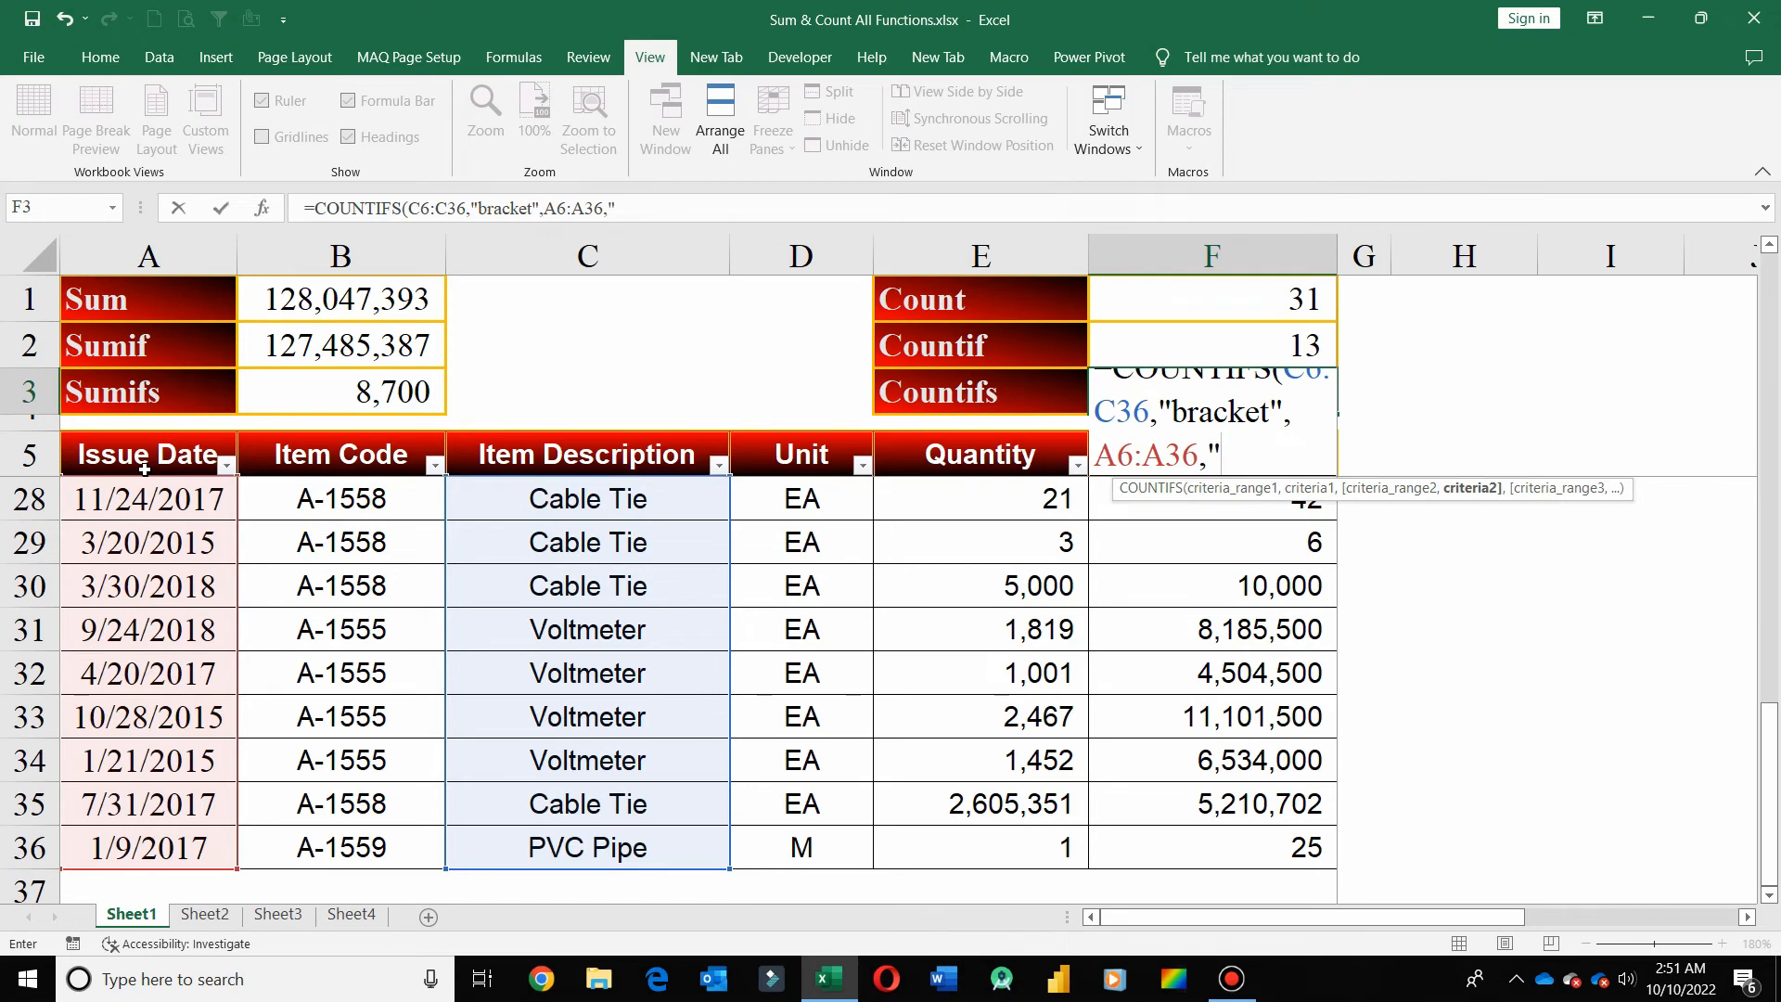
{"action": "type", "text": "1/1/2017\""}
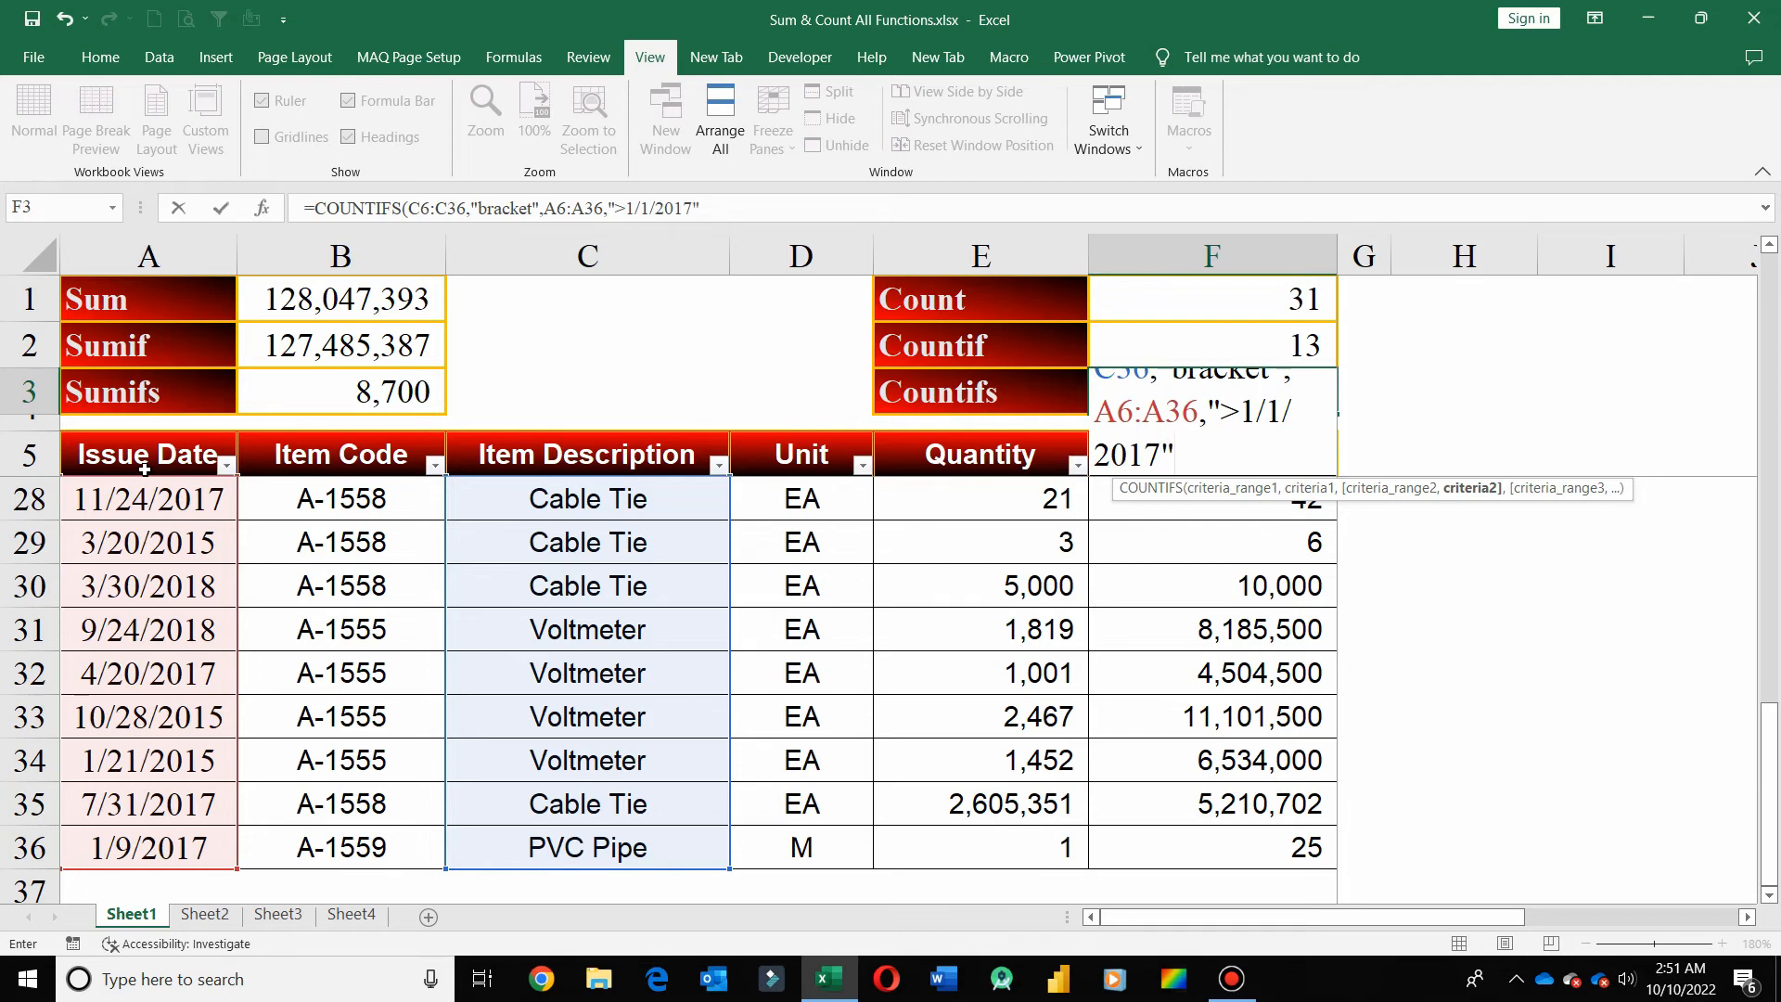
{"action": "key", "text": "Return"}
{"action": "key", "text": "Up"}
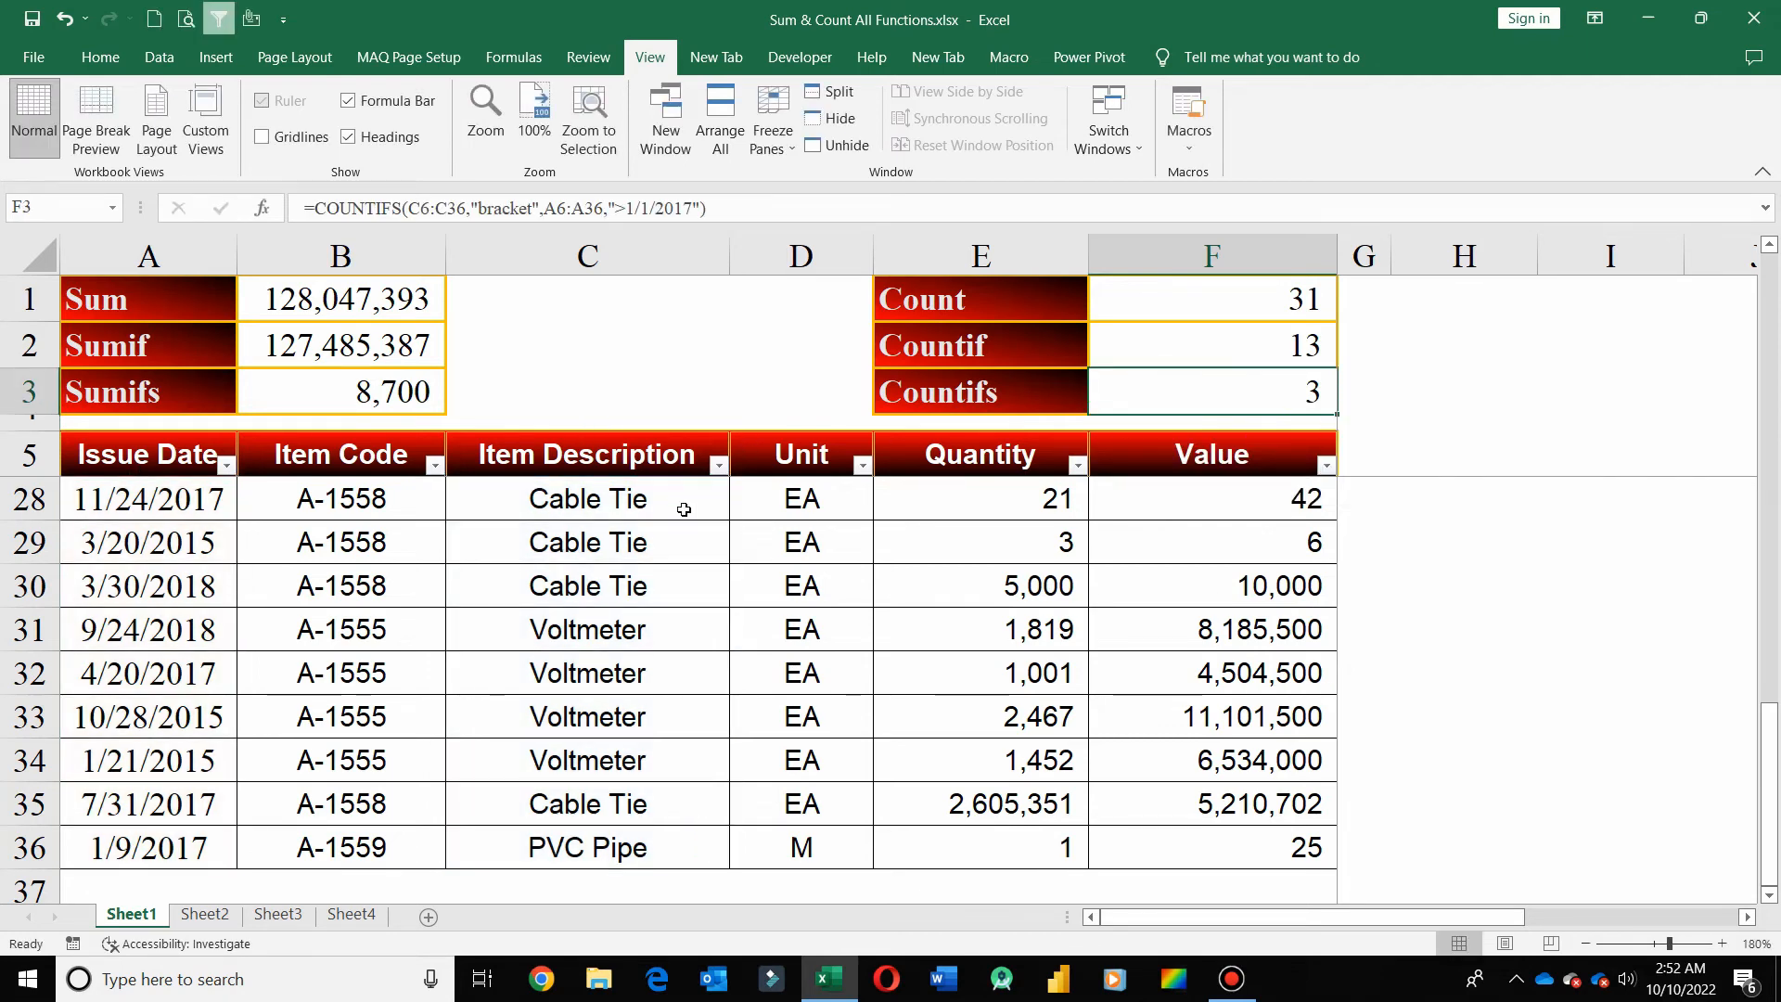
Filter the Item Description column to Bracket only and check the issue dates against the COUNTIFS result
{"action": "left_click", "coordinate": [737, 459]}
{"action": "left_click", "coordinate": [717, 464]}
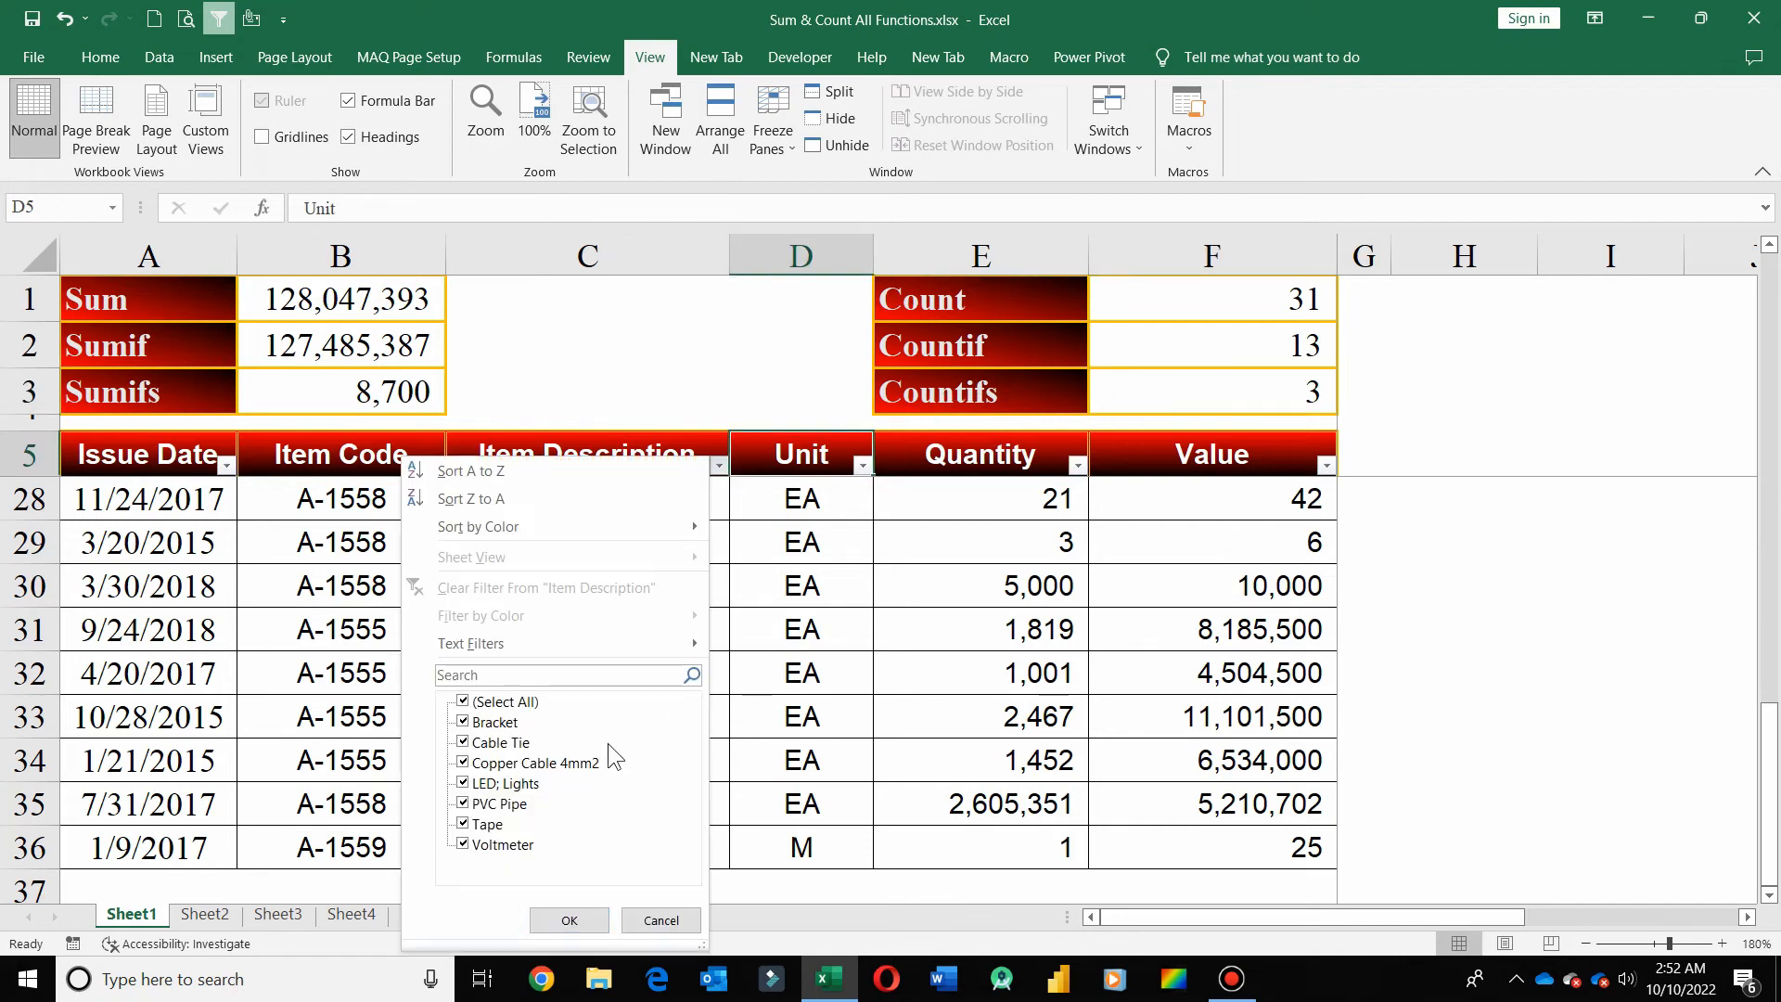
{"action": "left_click", "coordinate": [511, 703]}
{"action": "left_click", "coordinate": [491, 722]}
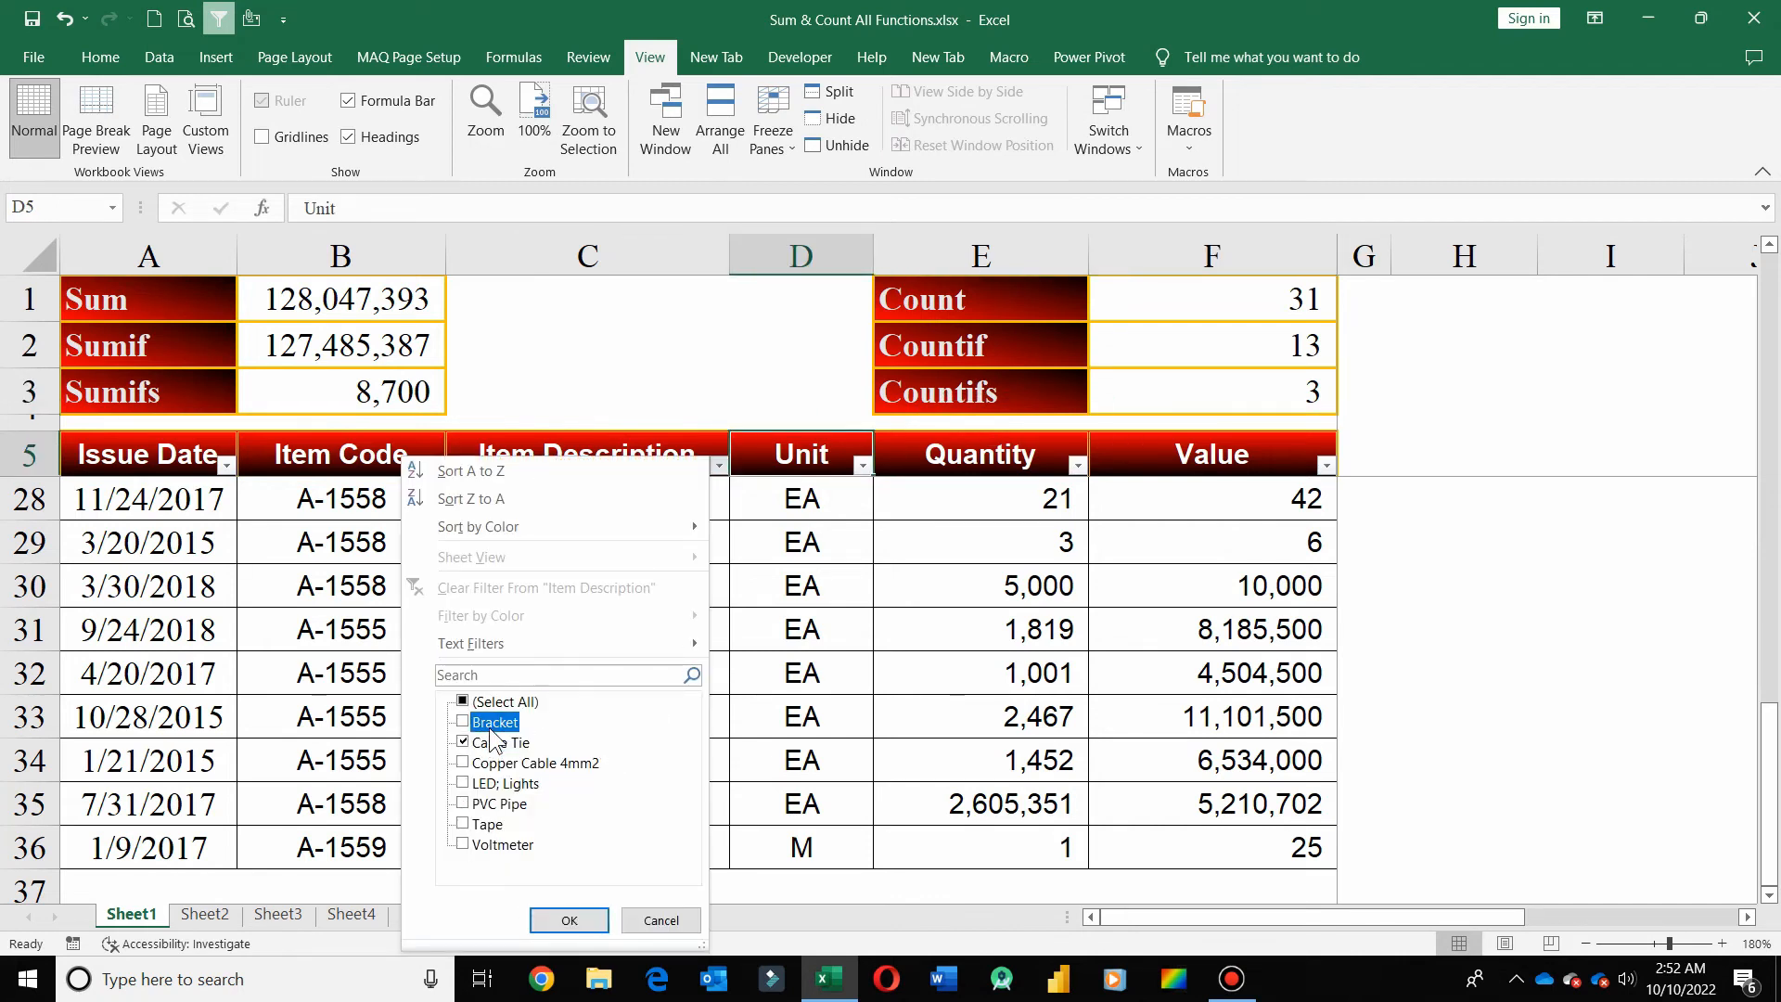
{"action": "left_click", "coordinate": [538, 923]}
{"action": "left_click", "coordinate": [343, 455]}
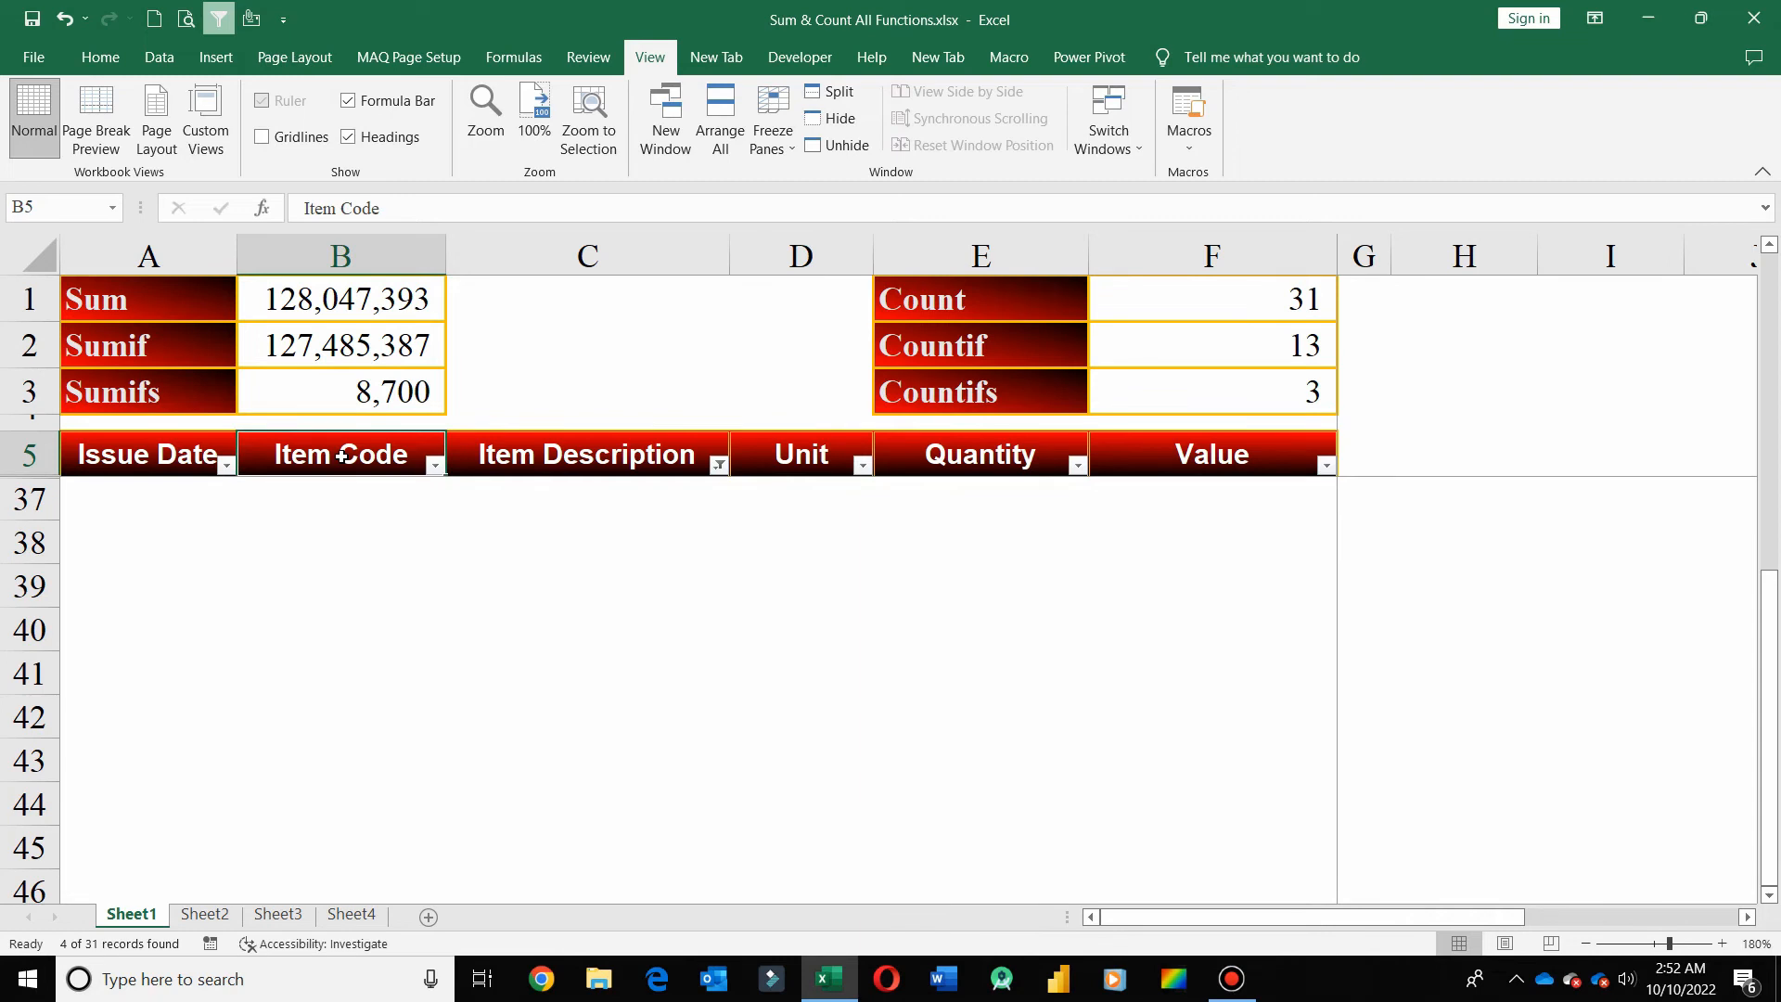
{"action": "scroll", "coordinate": [343, 454], "scroll_direction": "up", "scroll_amount": 2}
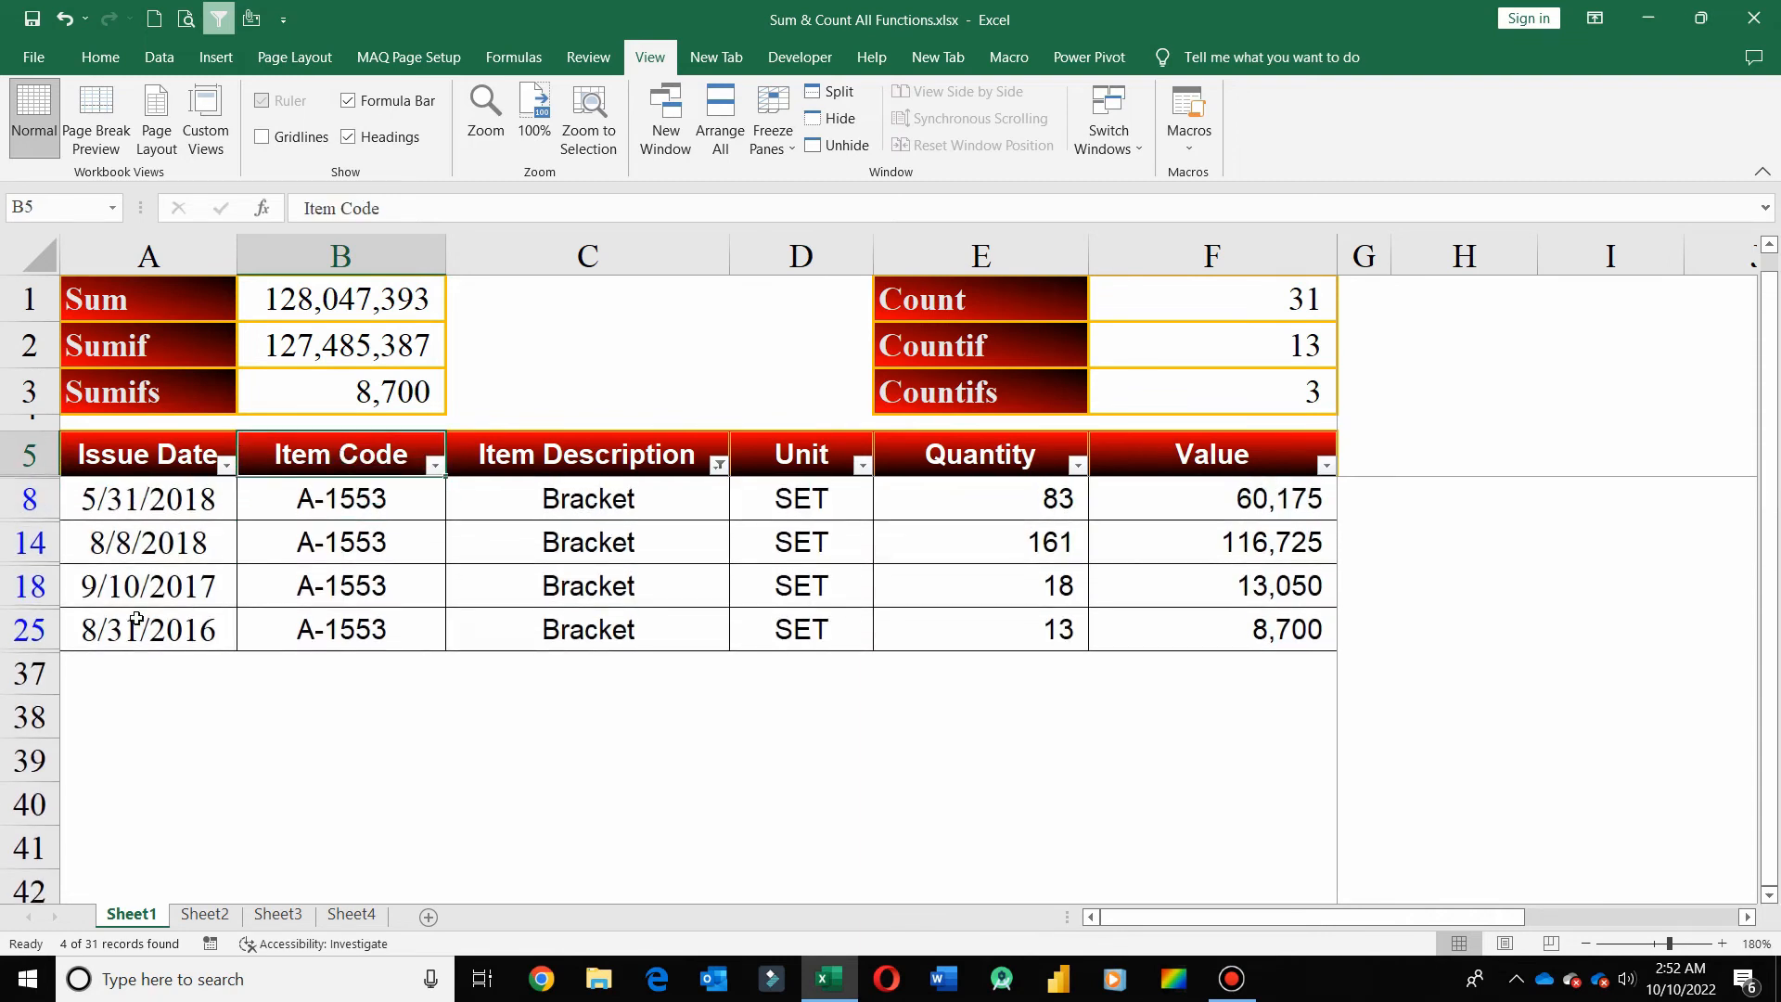
Compare the COUNTIFS formula in F3 with the filtered Bracket rows' dates and values, and clear the Item Description filter
{"action": "left_click", "coordinate": [1187, 383]}
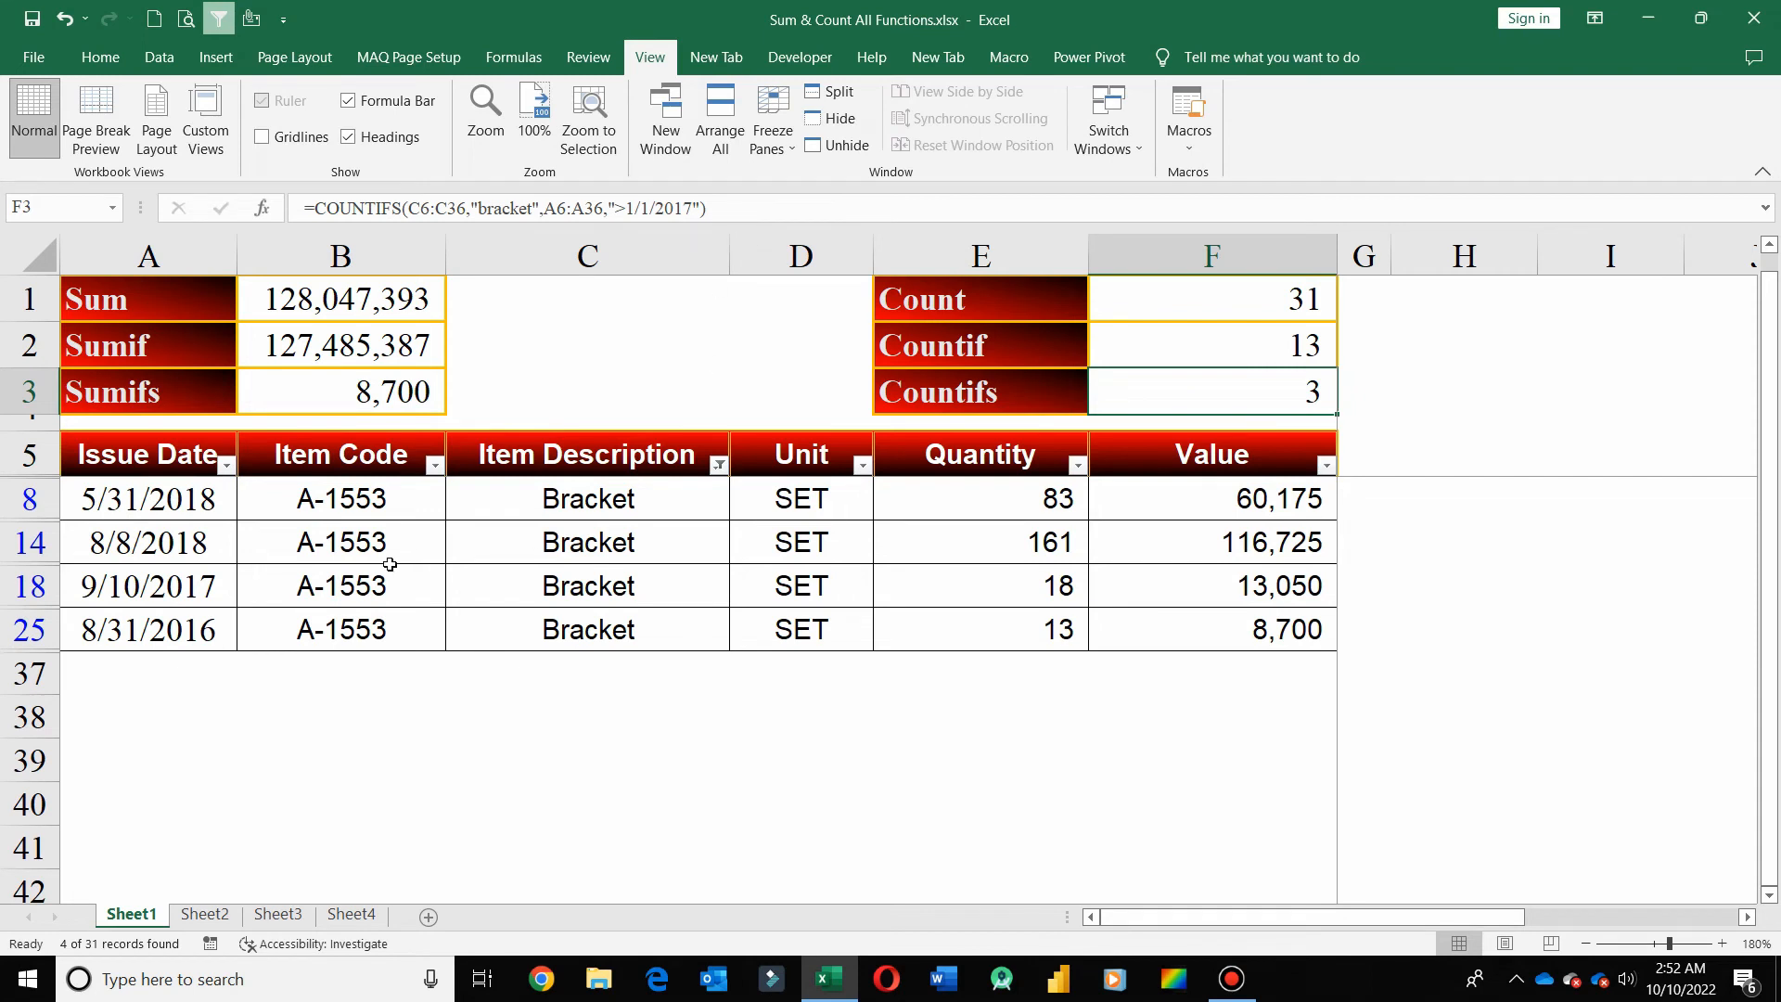
{"action": "left_click", "coordinate": [199, 597]}
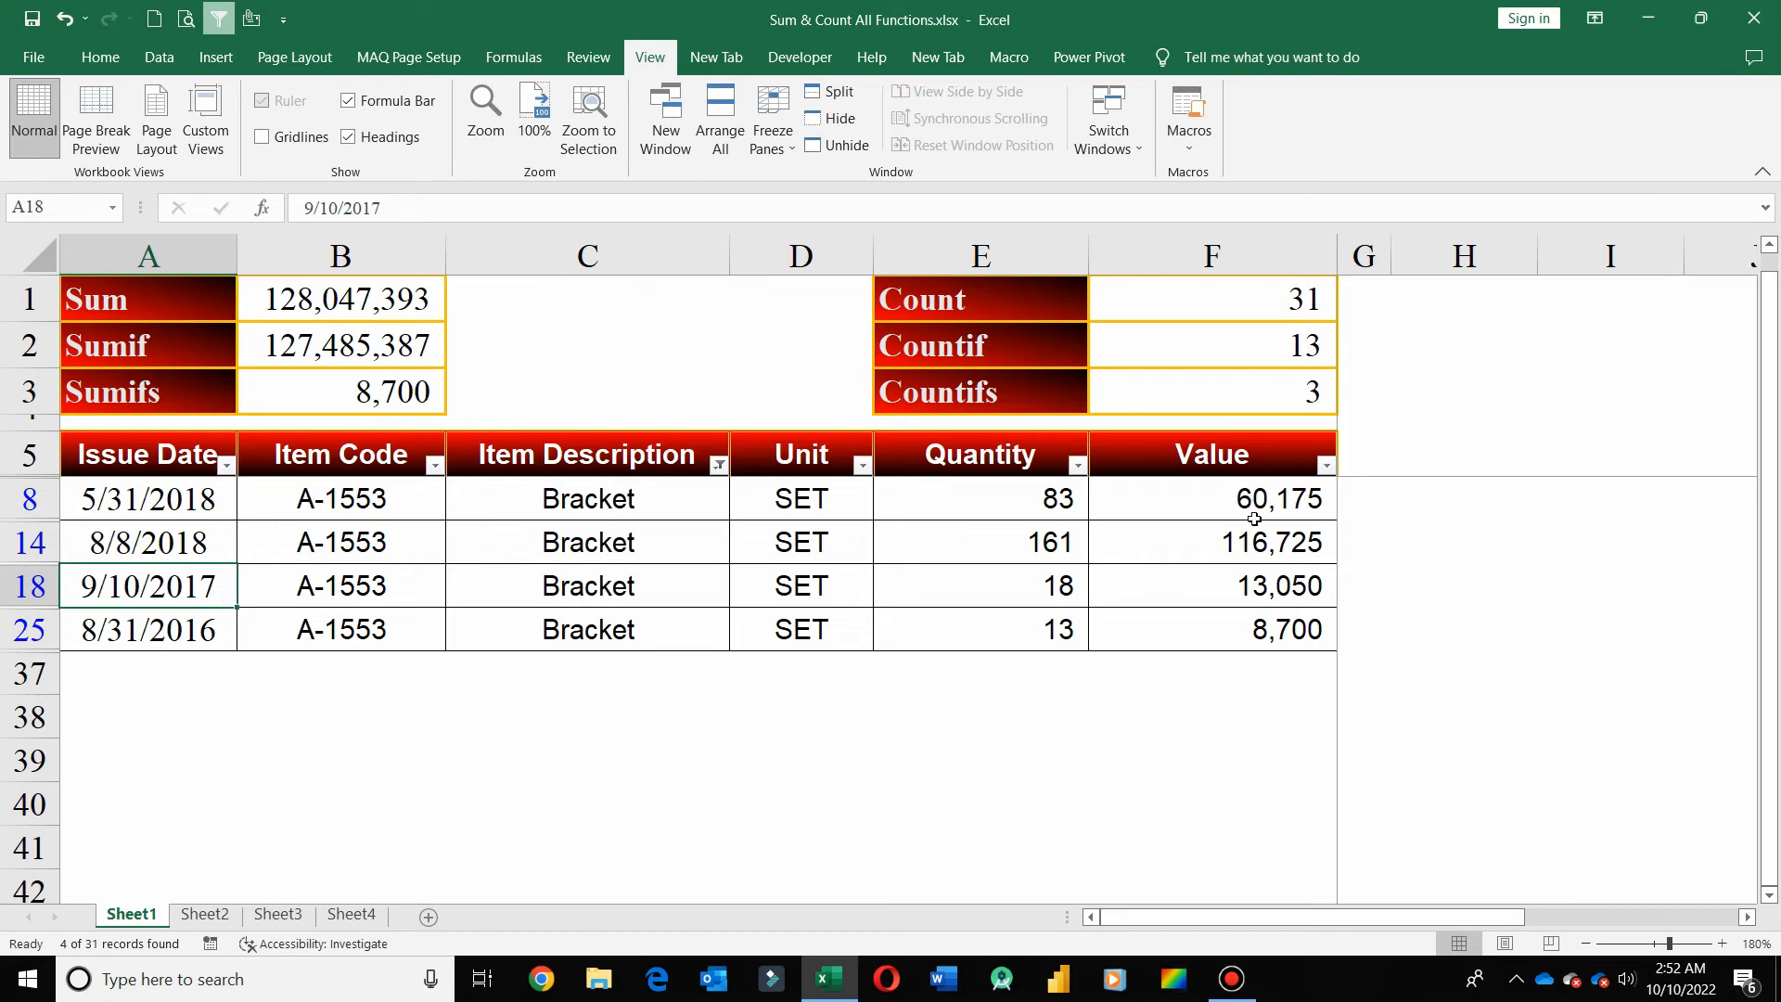
{"action": "left_click_drag", "start_coordinate": [1260, 517], "coordinate": [1261, 585]}
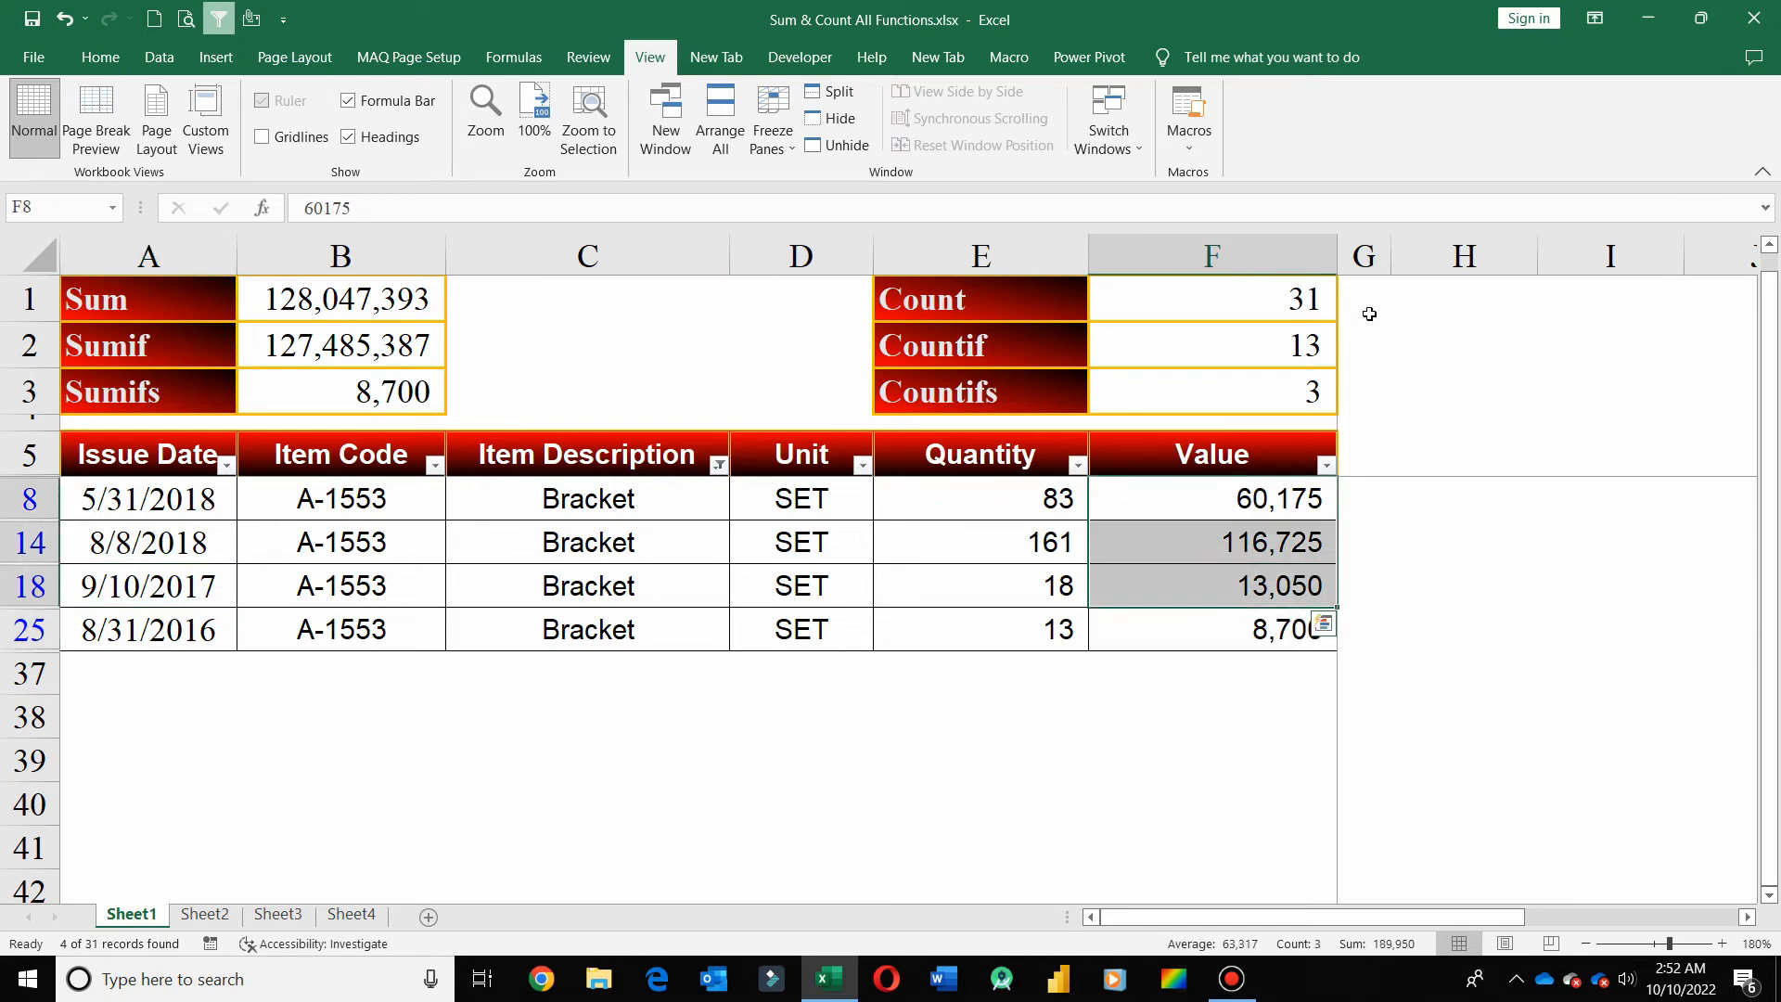
{"action": "left_click", "coordinate": [1307, 356]}
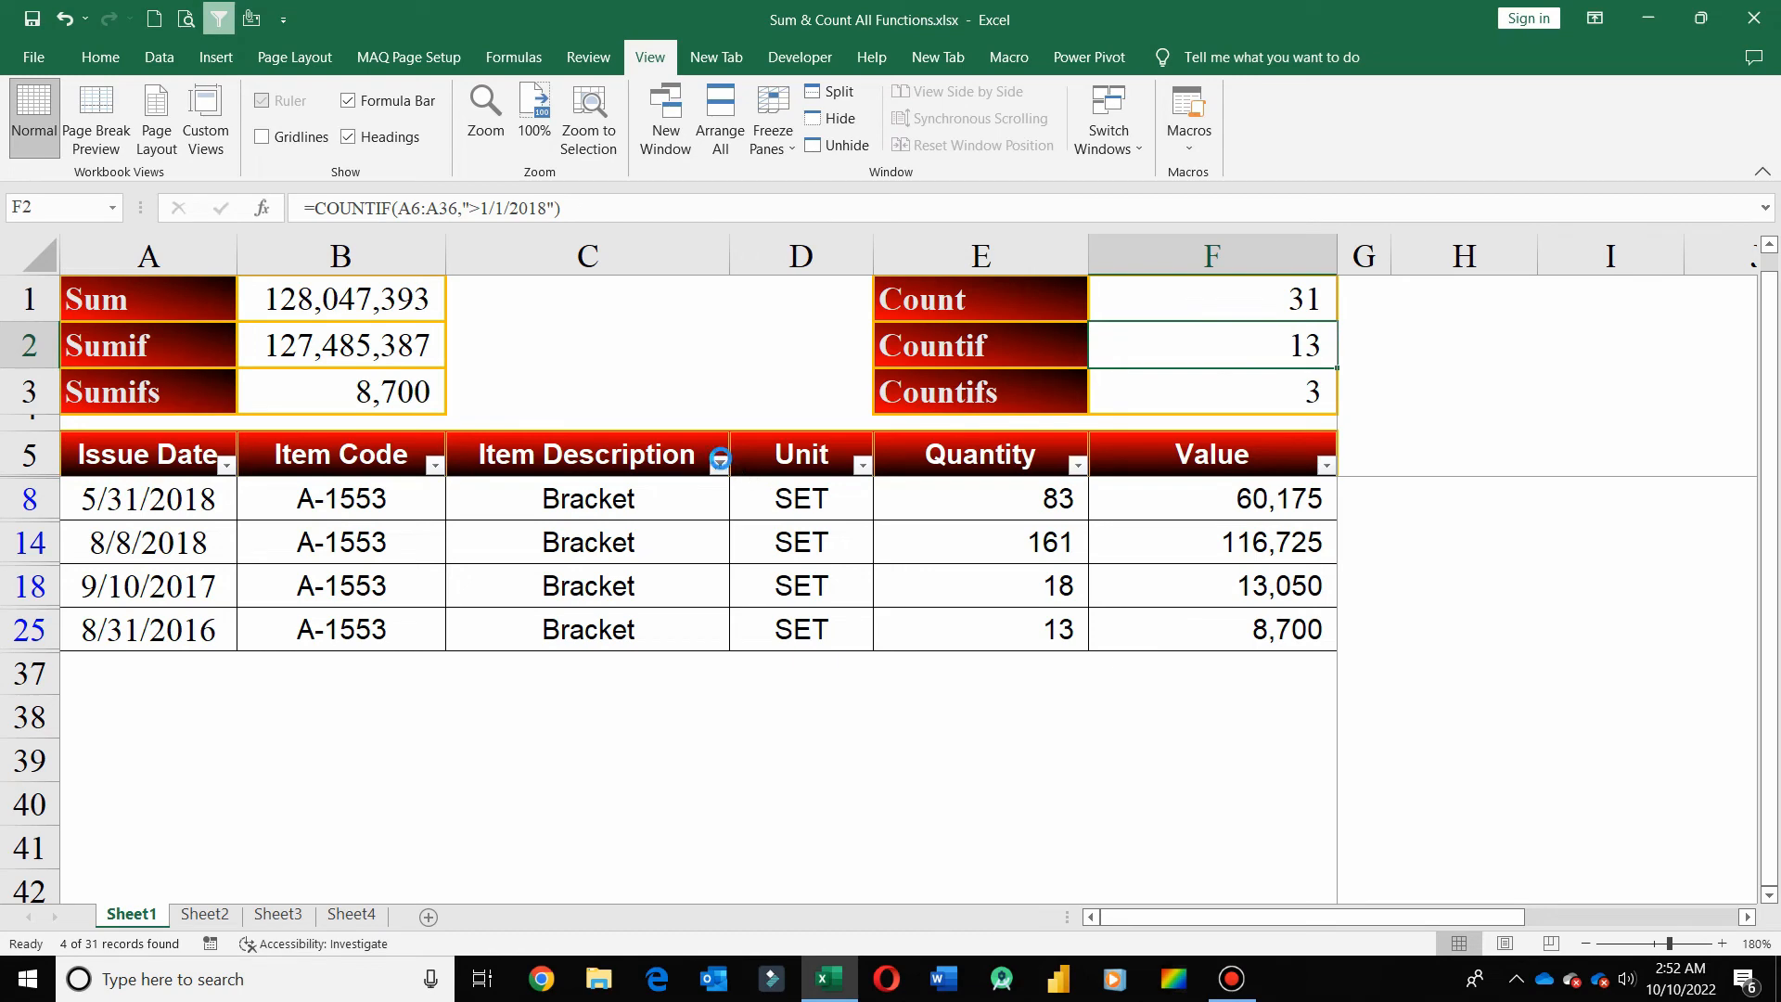
{"action": "left_click", "coordinate": [718, 465]}
{"action": "left_click", "coordinate": [650, 586]}
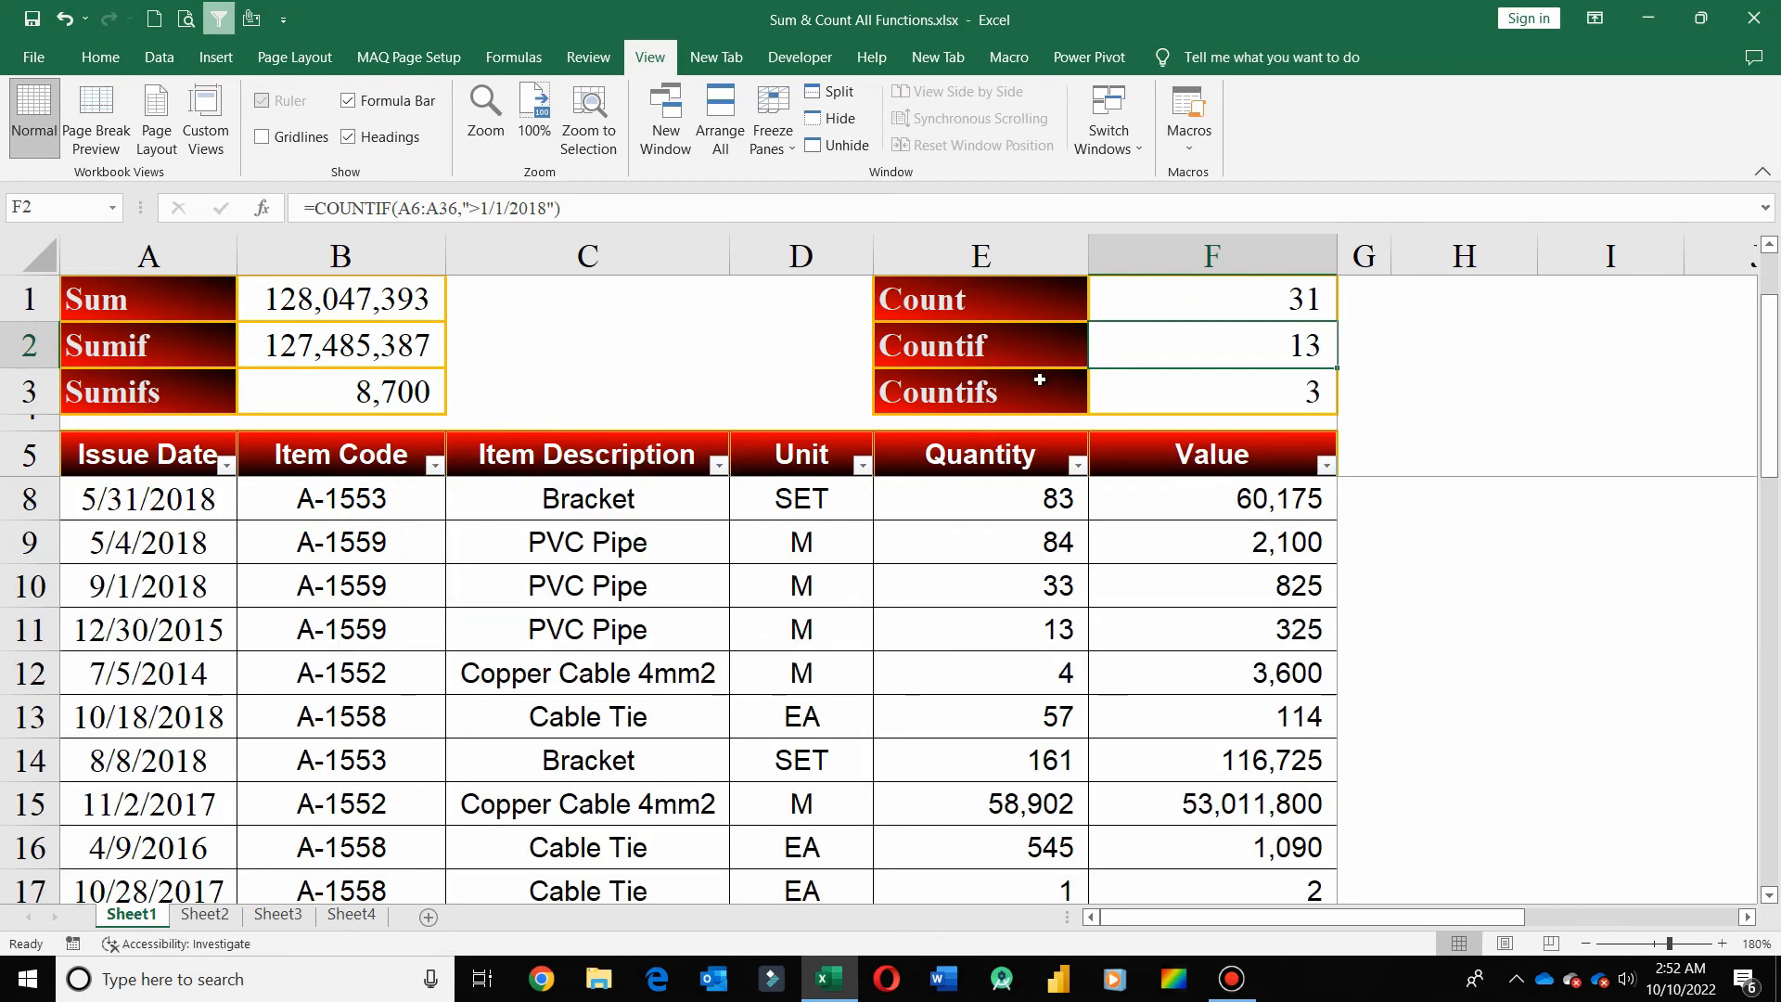
Review the SUM, SUMIF and SUMIFS formulas in B1:B3 and the count formulas in F1 and F2
{"action": "left_click", "coordinate": [354, 293]}
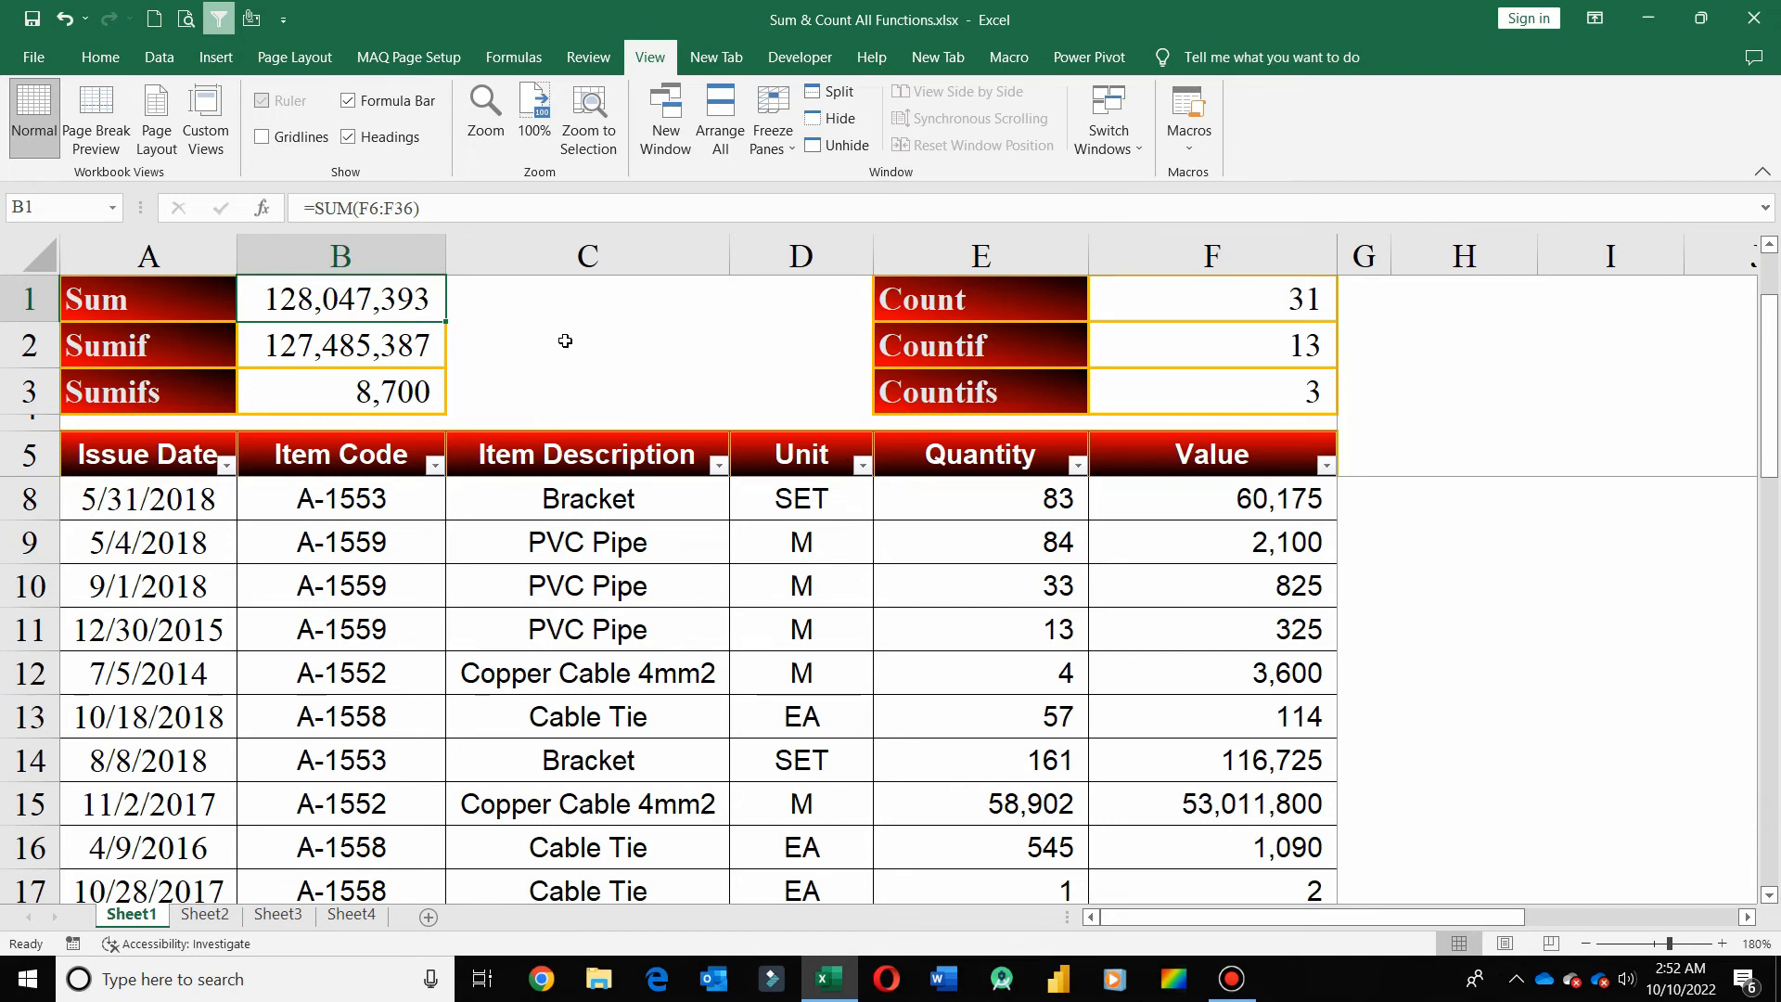
{"action": "left_click", "coordinate": [408, 343]}
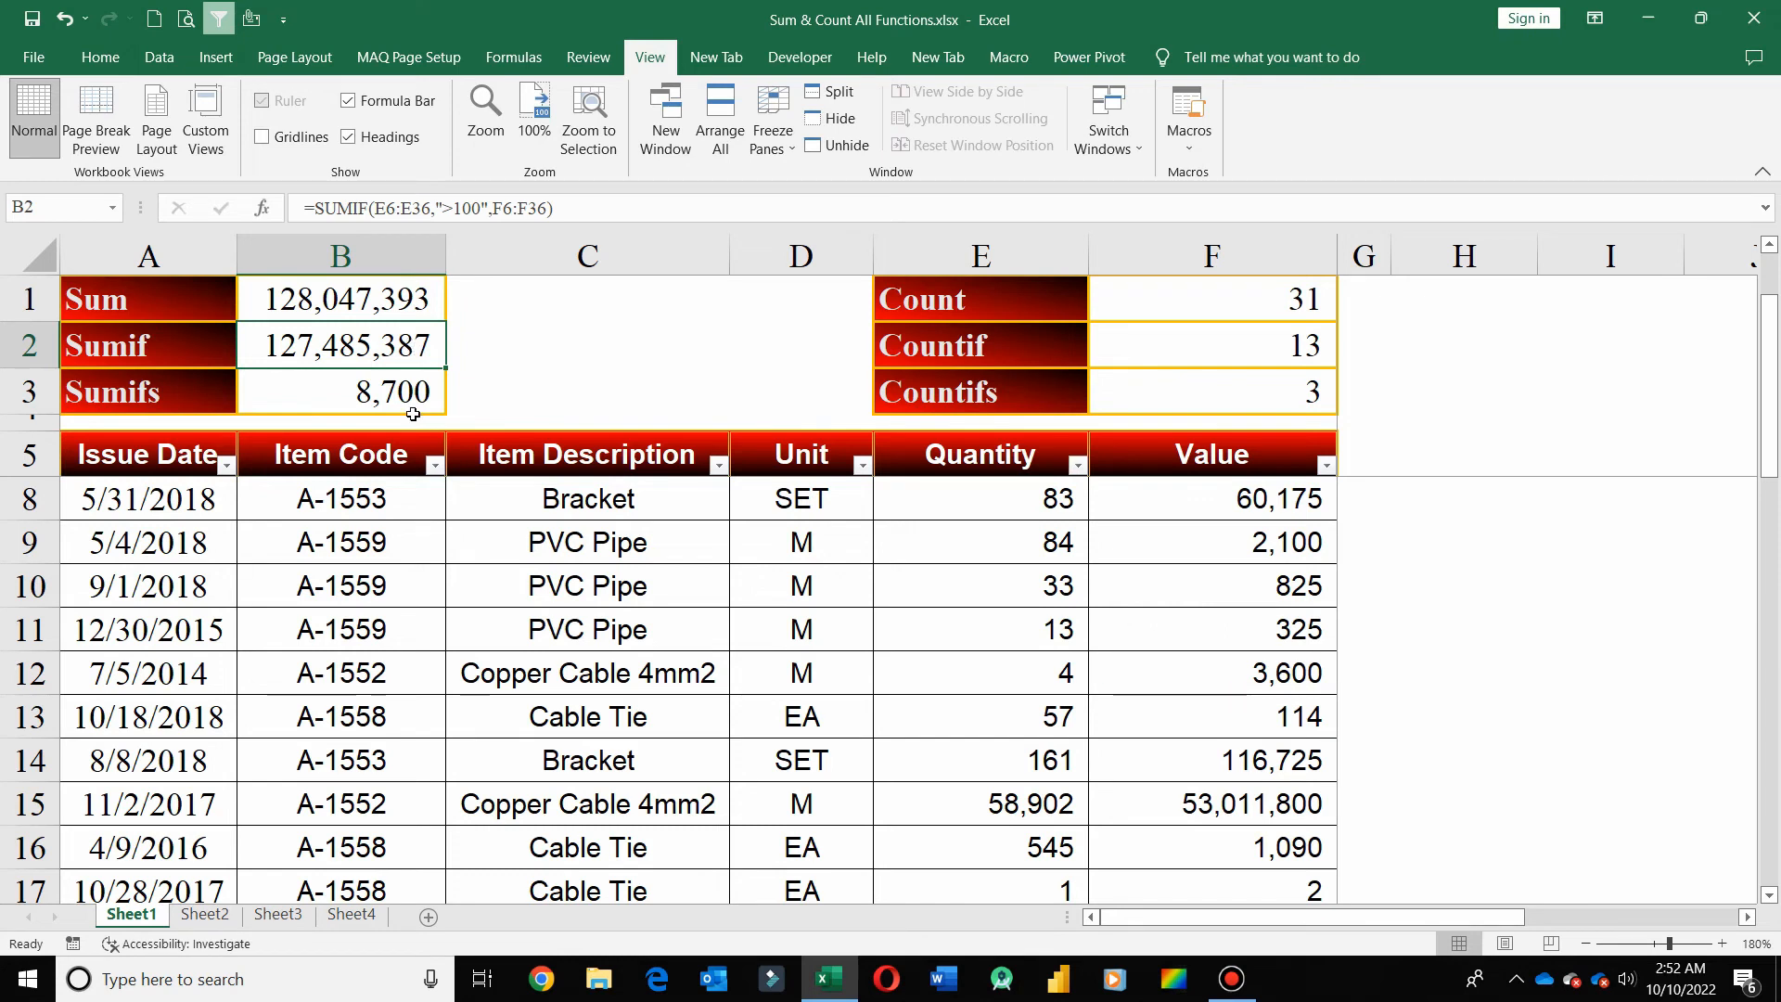
{"action": "left_click", "coordinate": [409, 387]}
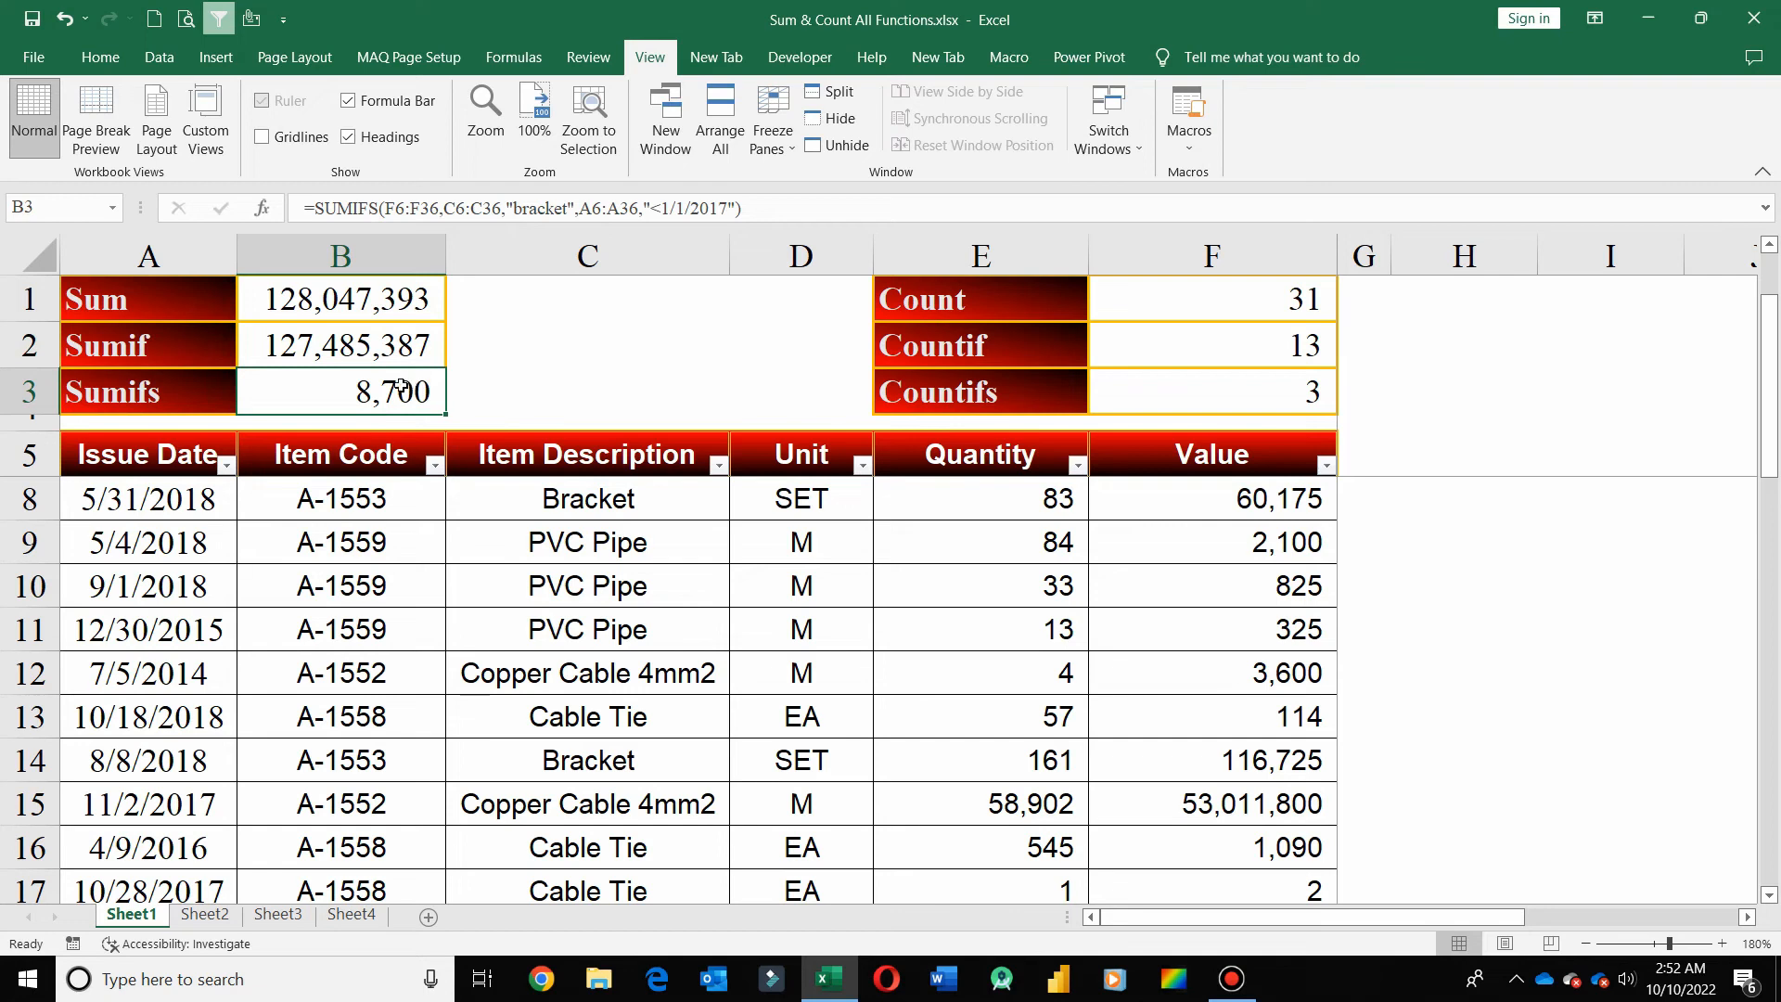
{"action": "left_click", "coordinate": [1315, 293]}
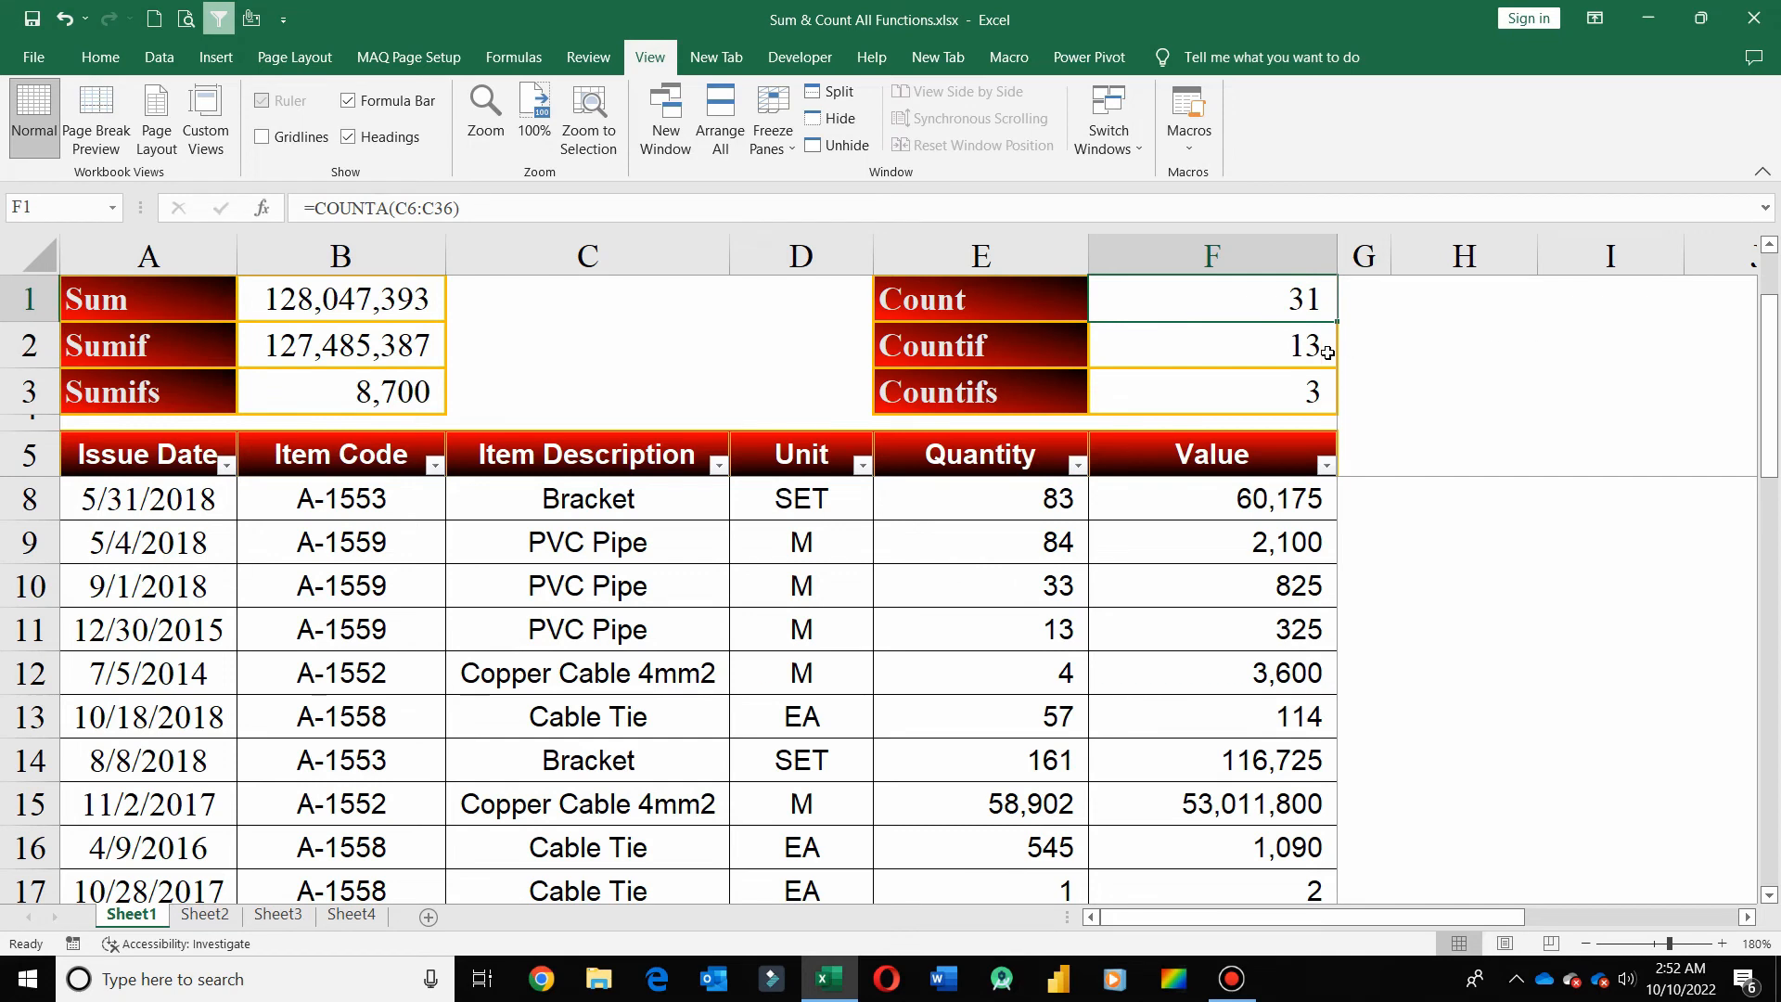
{"action": "left_click", "coordinate": [1327, 353]}
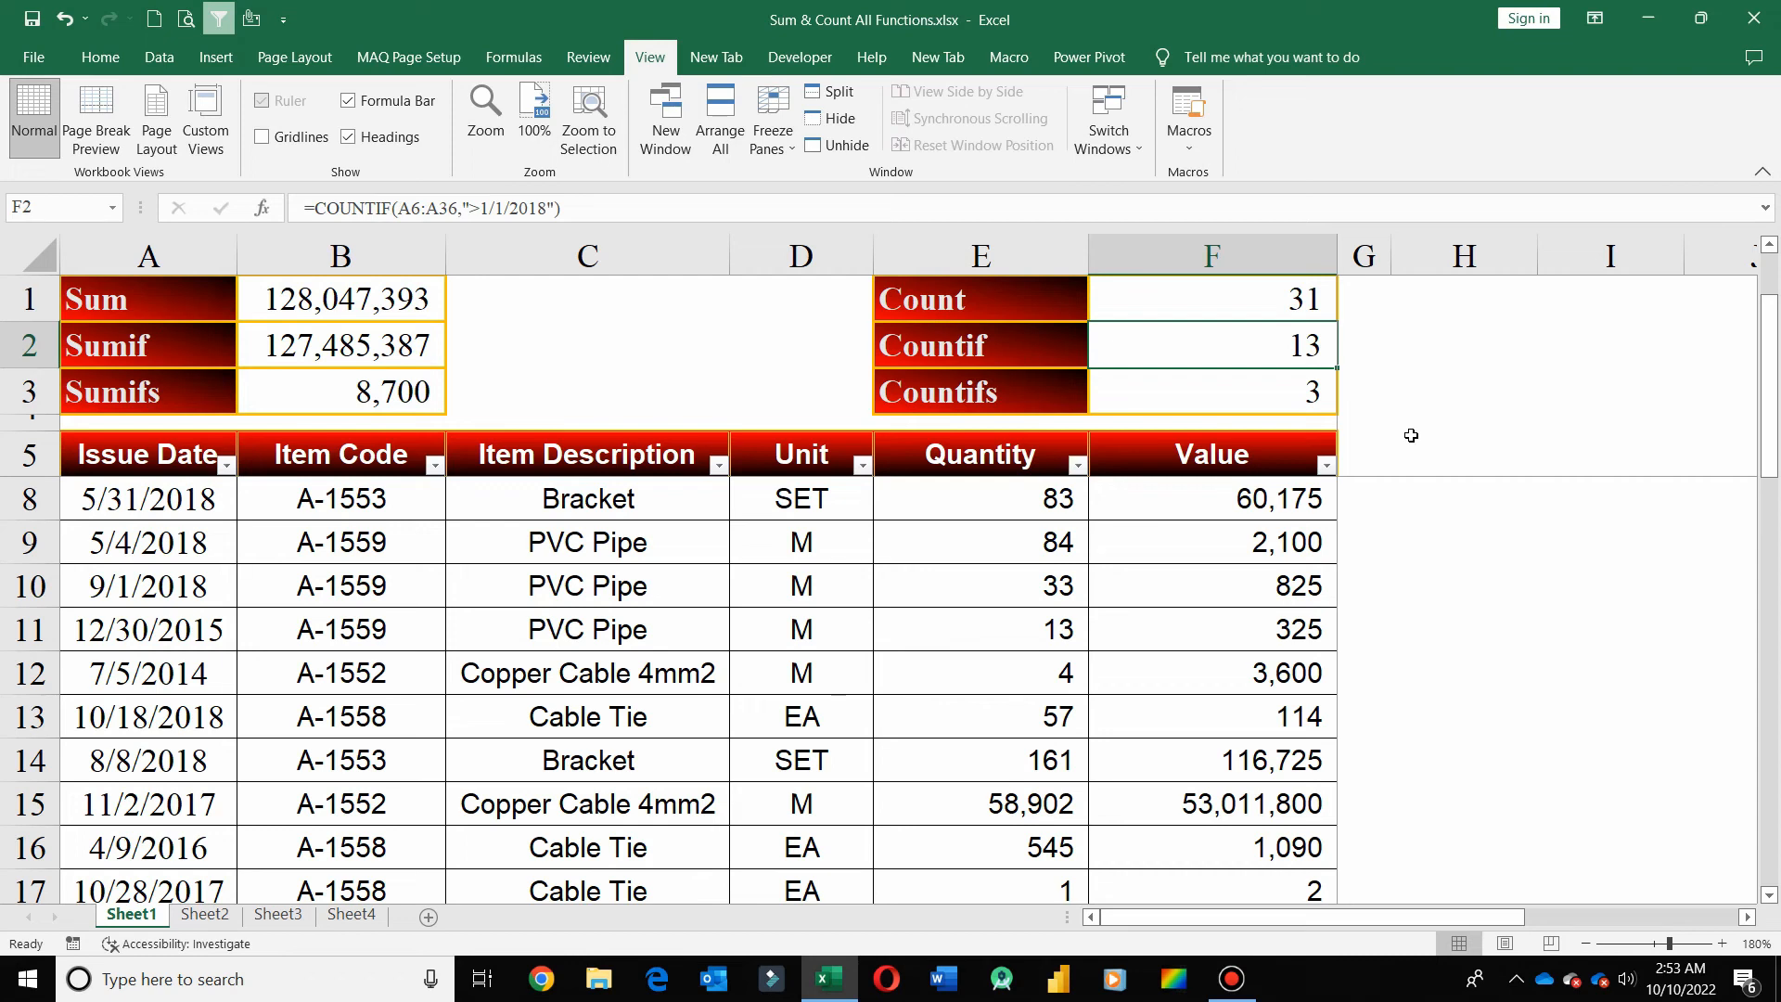
{"action": "left_click", "coordinate": [1416, 449]}
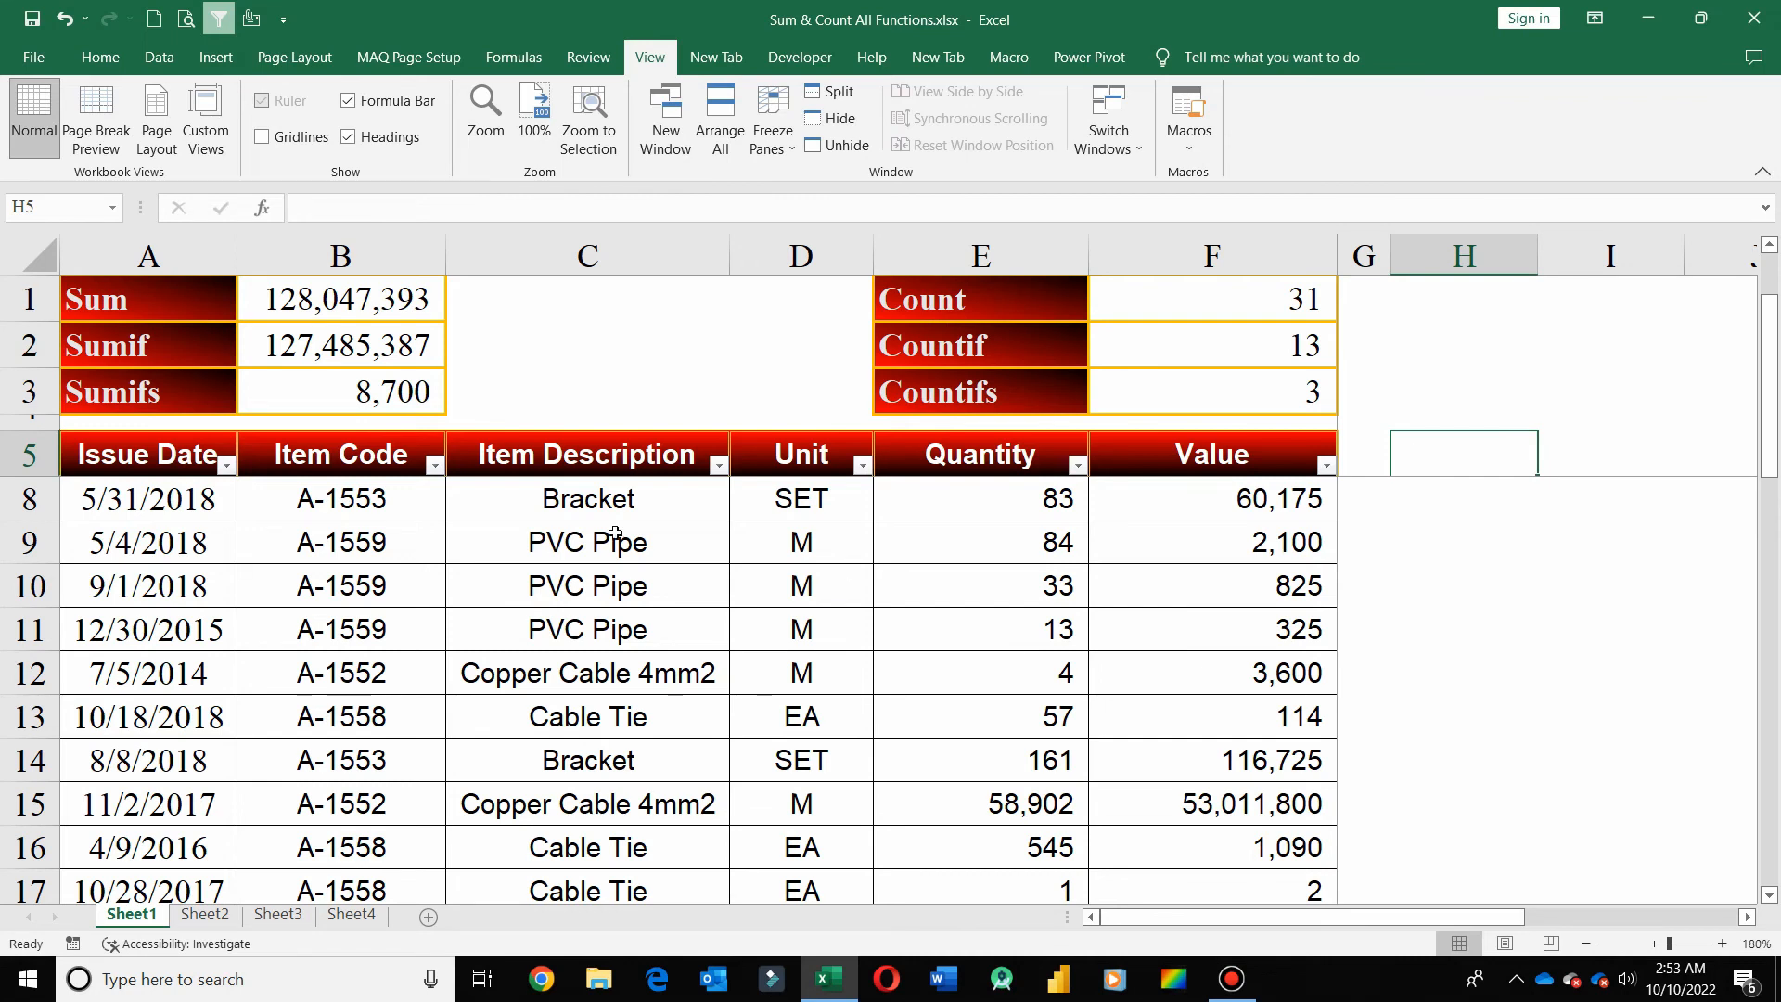
Examine the first item descriptions in the table alongside the SUMIF formula in B2 and the SUMIFS formula in B3
{"action": "left_click", "coordinate": [628, 456]}
{"action": "left_click_drag", "start_coordinate": [628, 456], "coordinate": [621, 613]}
{"action": "left_click", "coordinate": [609, 525]}
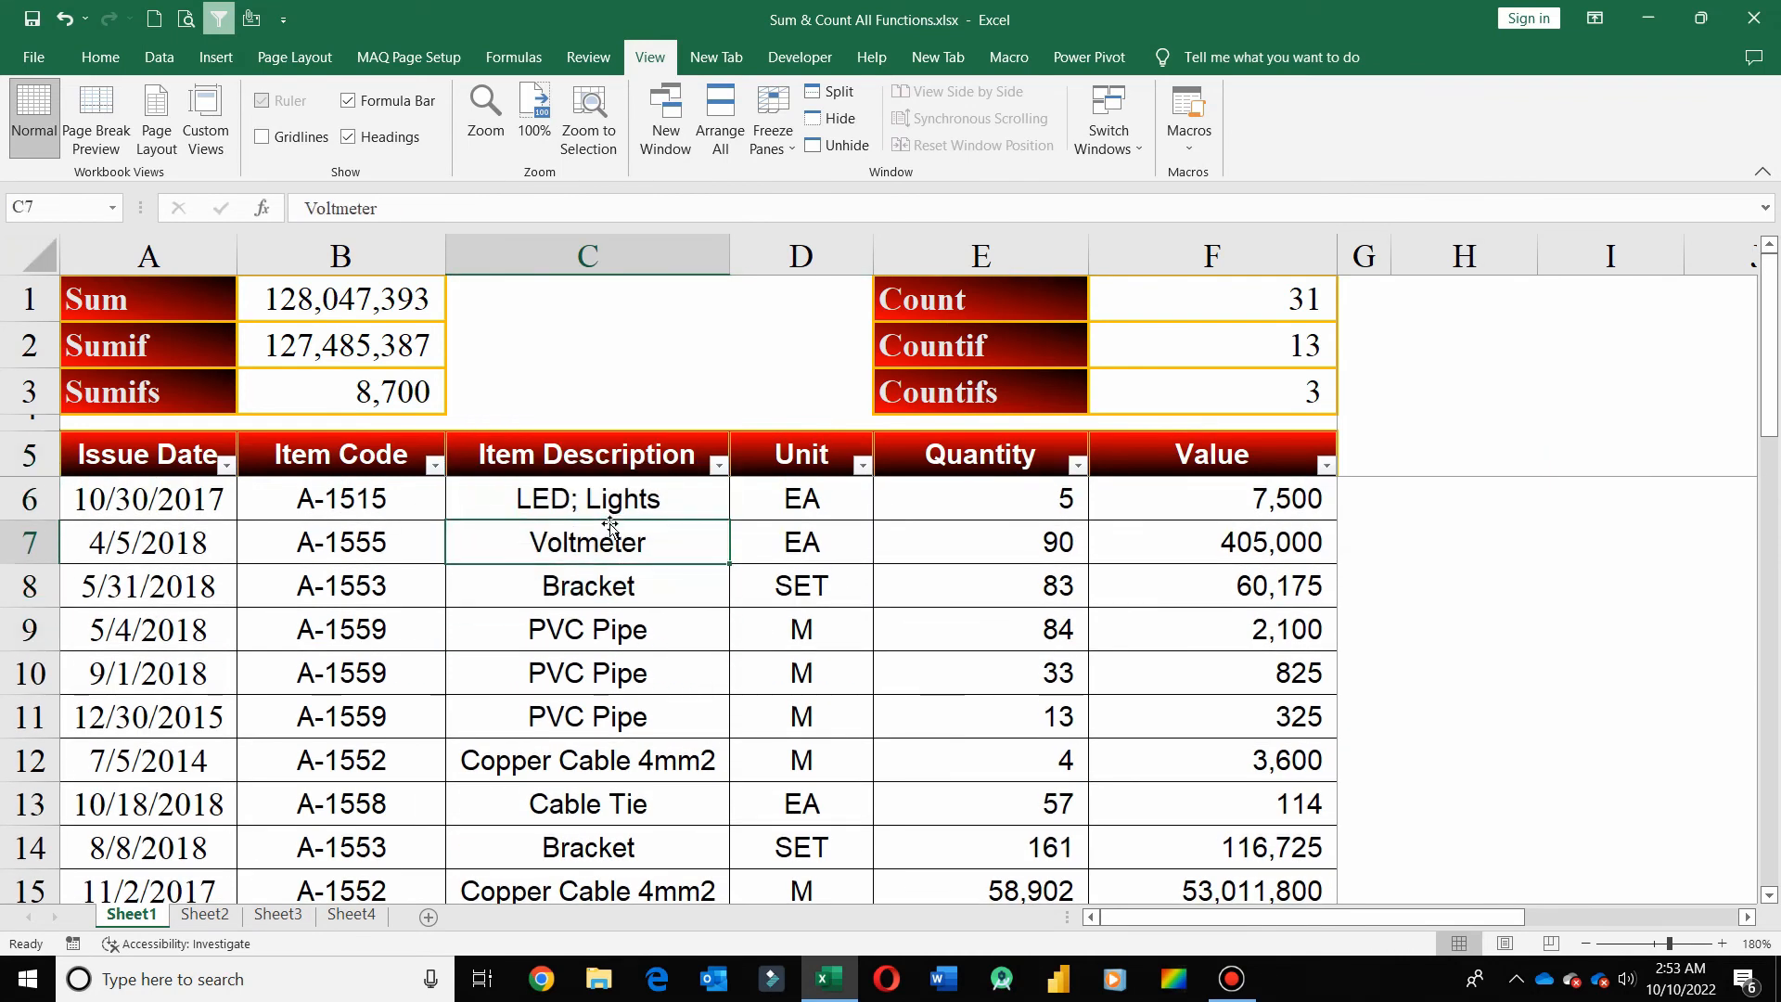
{"action": "left_click", "coordinate": [658, 601]}
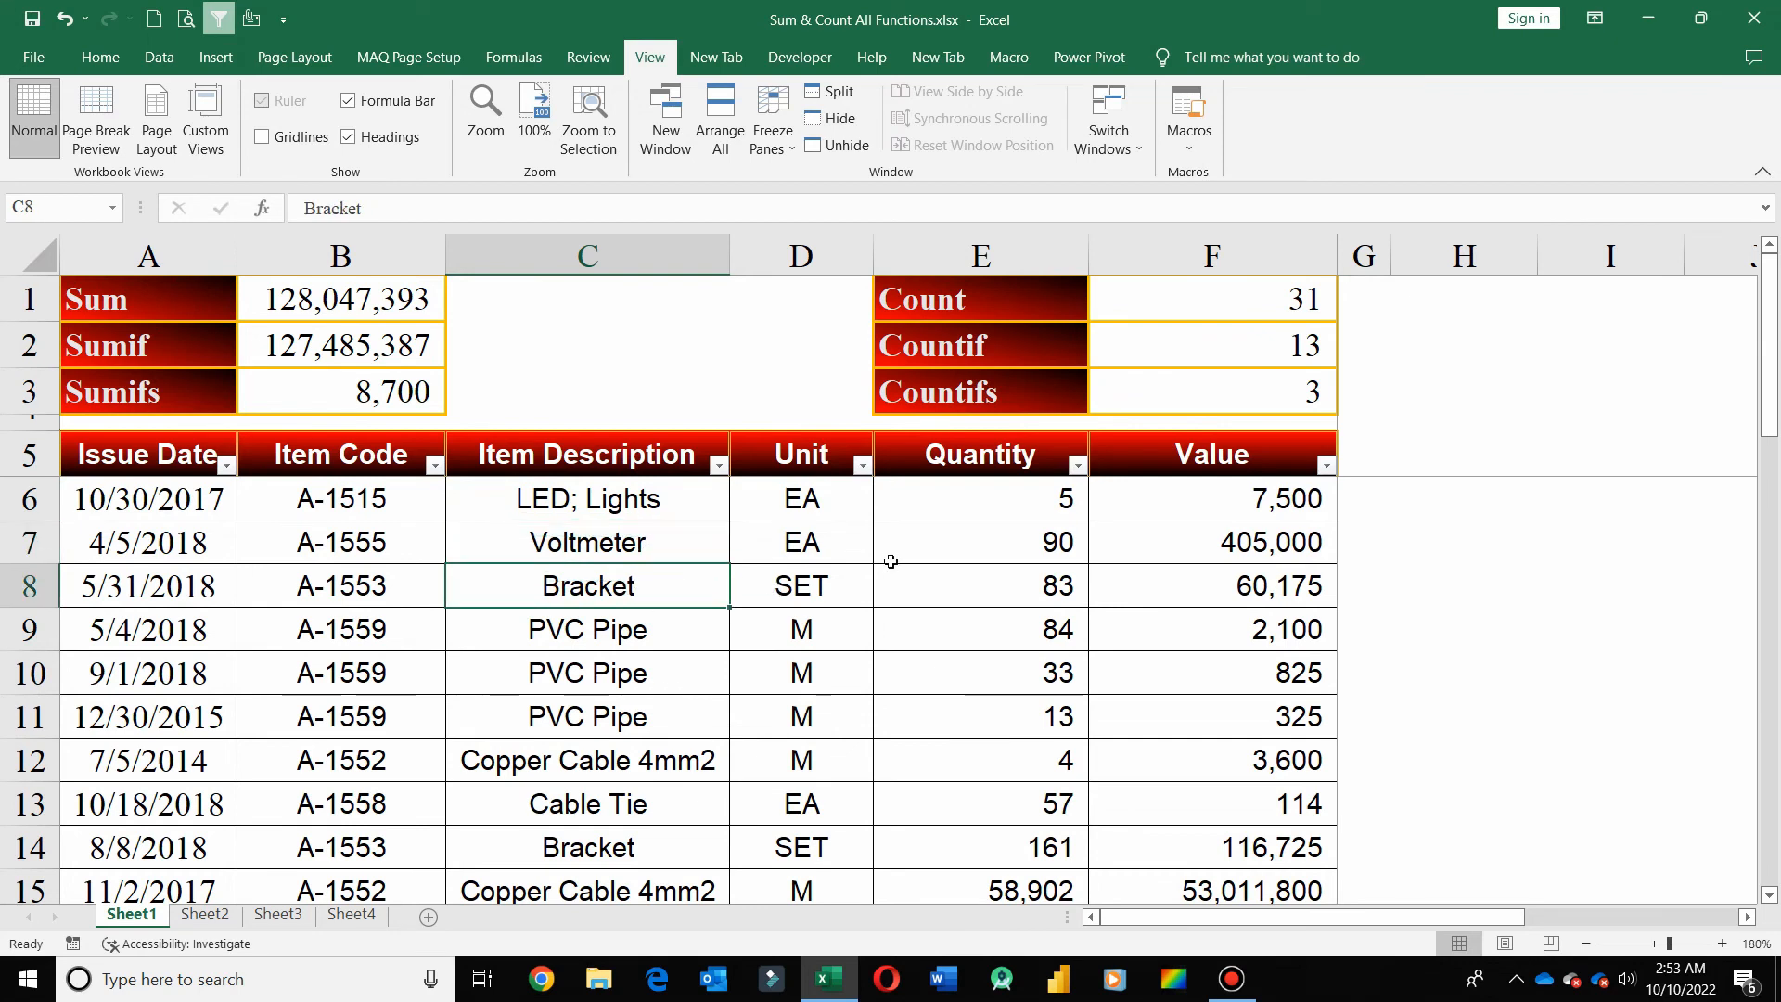
{"action": "left_click", "coordinate": [314, 343]}
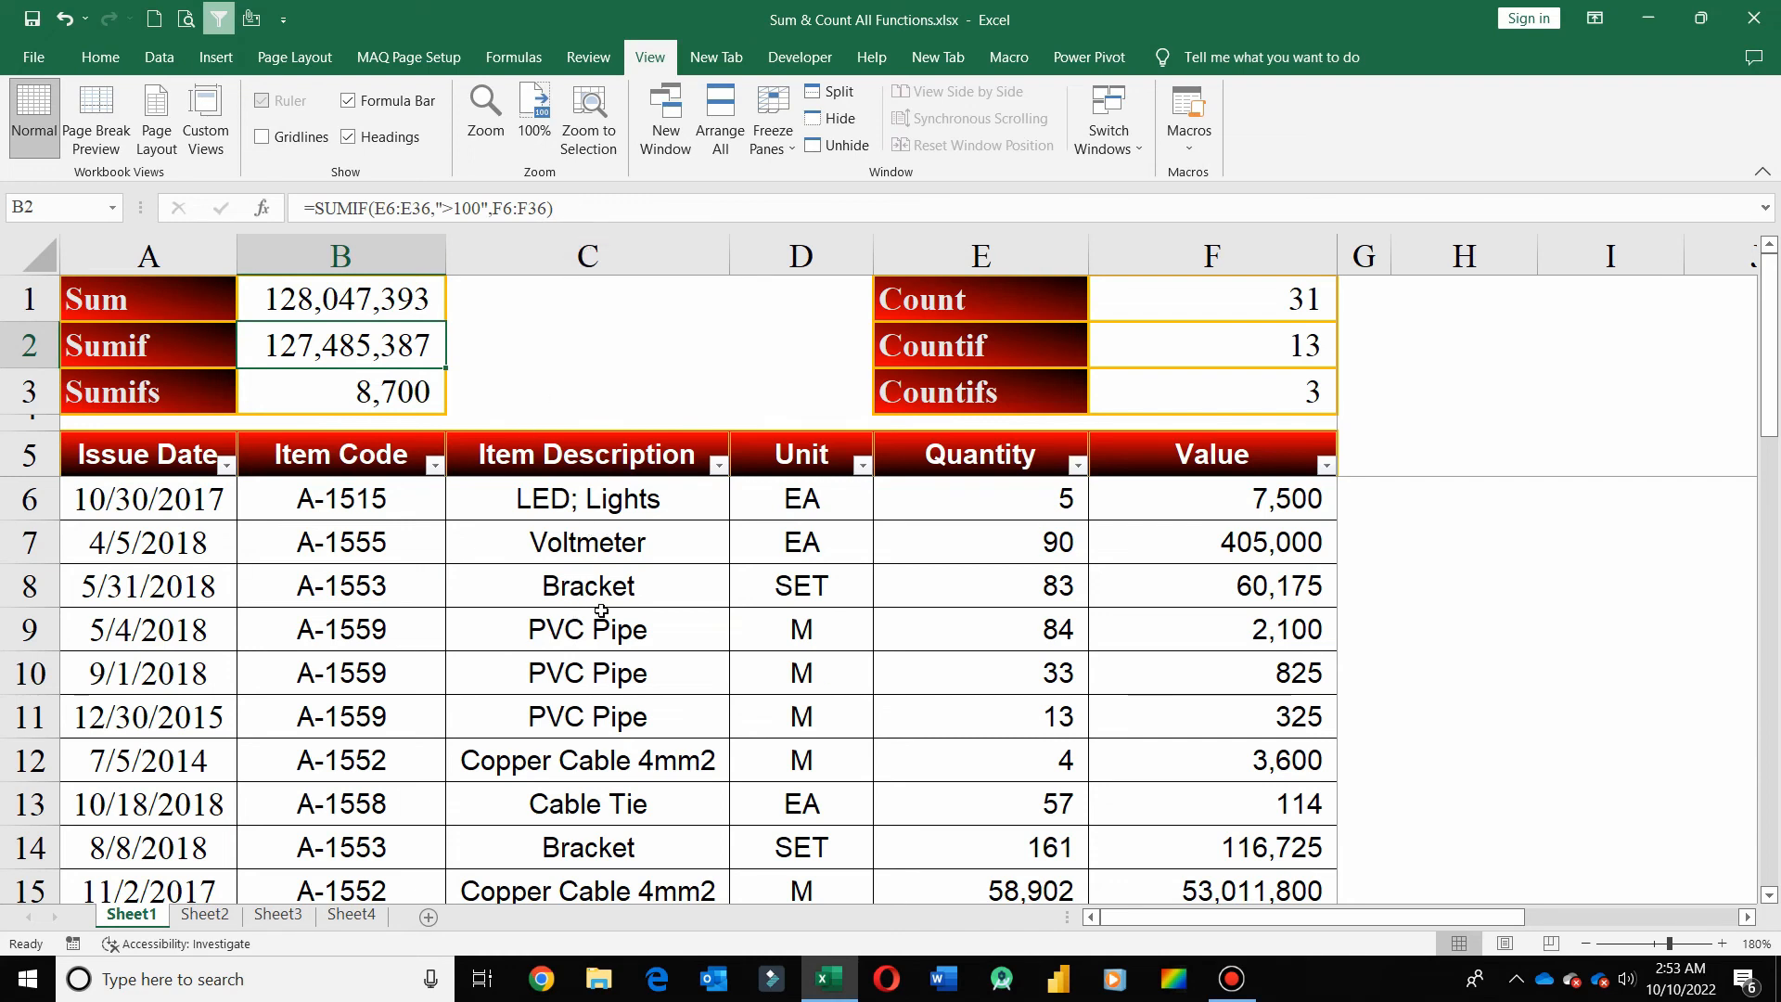
{"action": "left_click", "coordinate": [413, 399]}
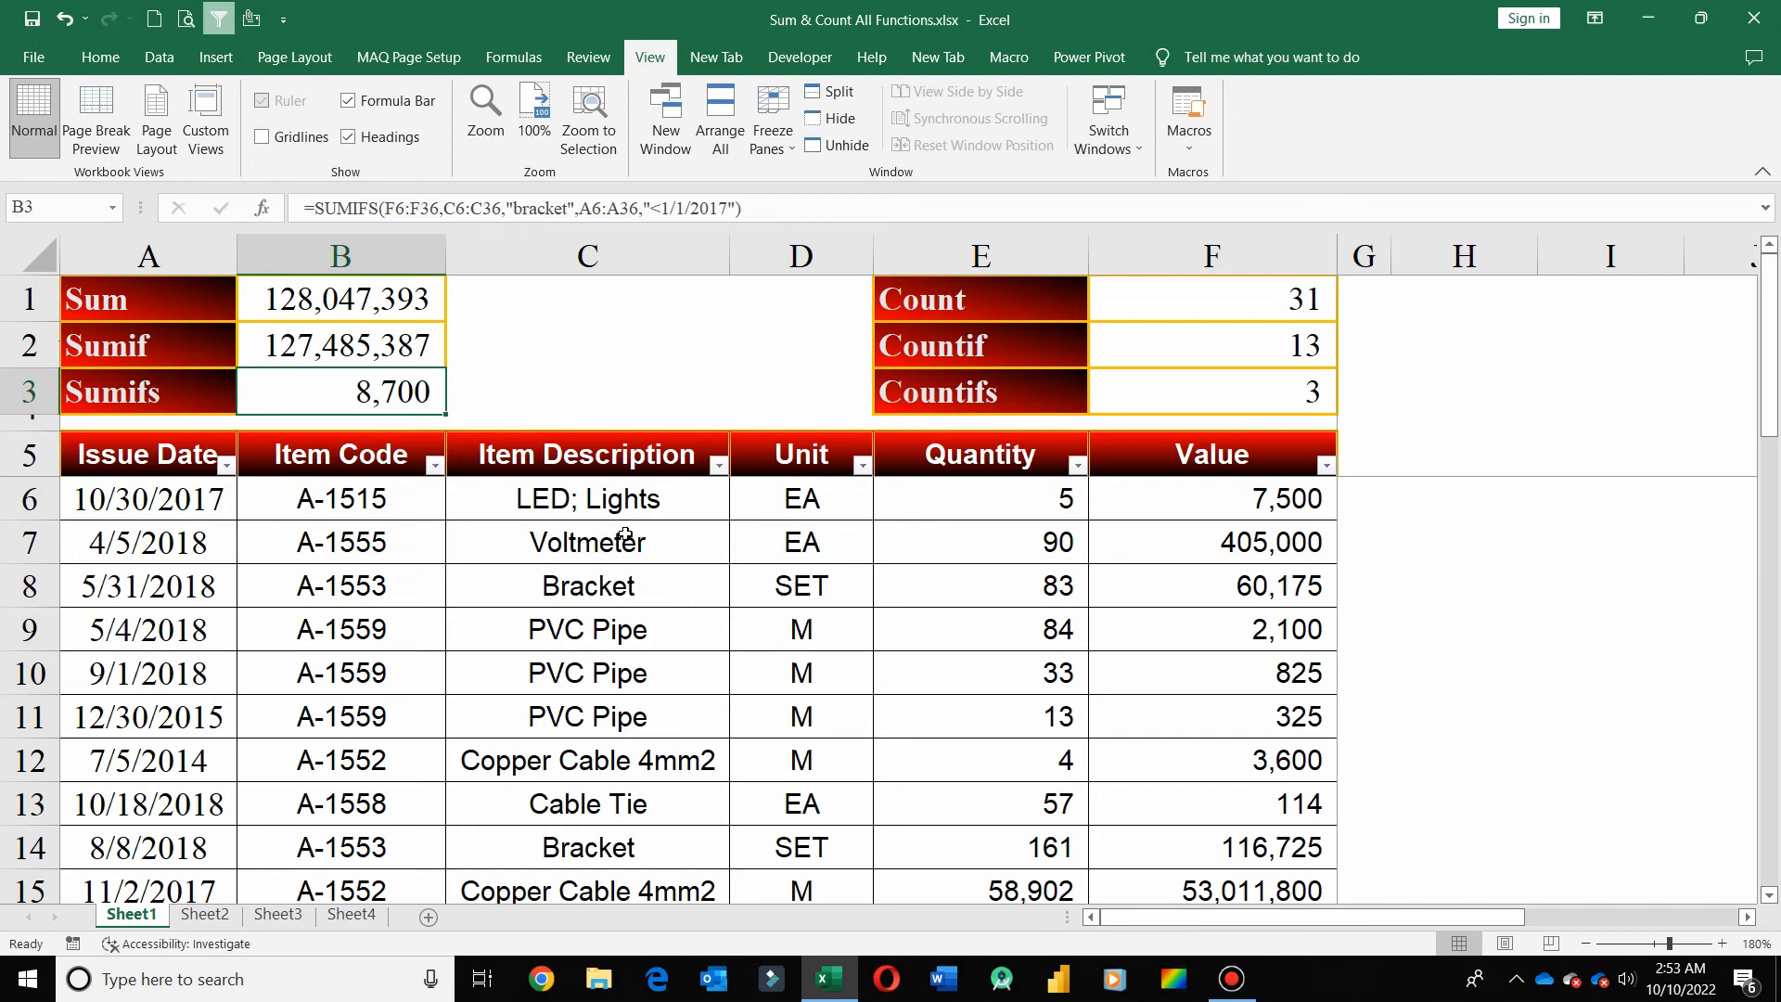
Finish looking over the Voltmeter and Bracket entries and minimize the workbook window to show the desktop
{"action": "left_click", "coordinate": [655, 537]}
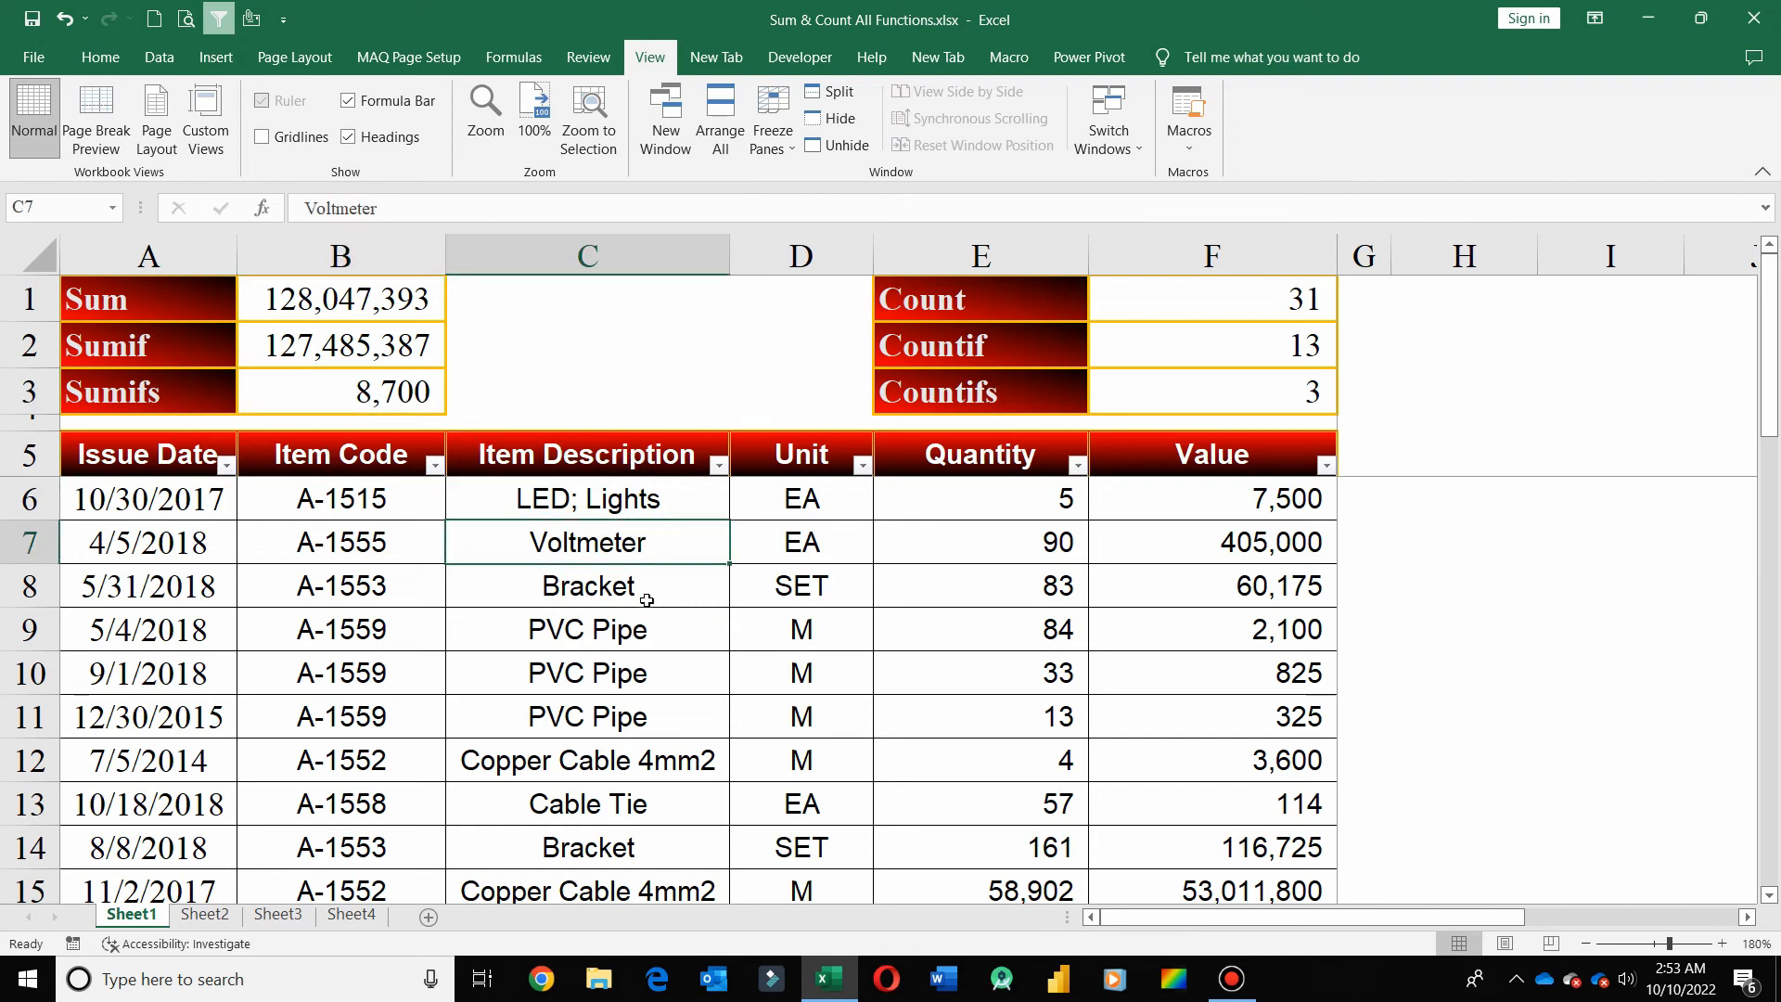
{"action": "left_click", "coordinate": [642, 570]}
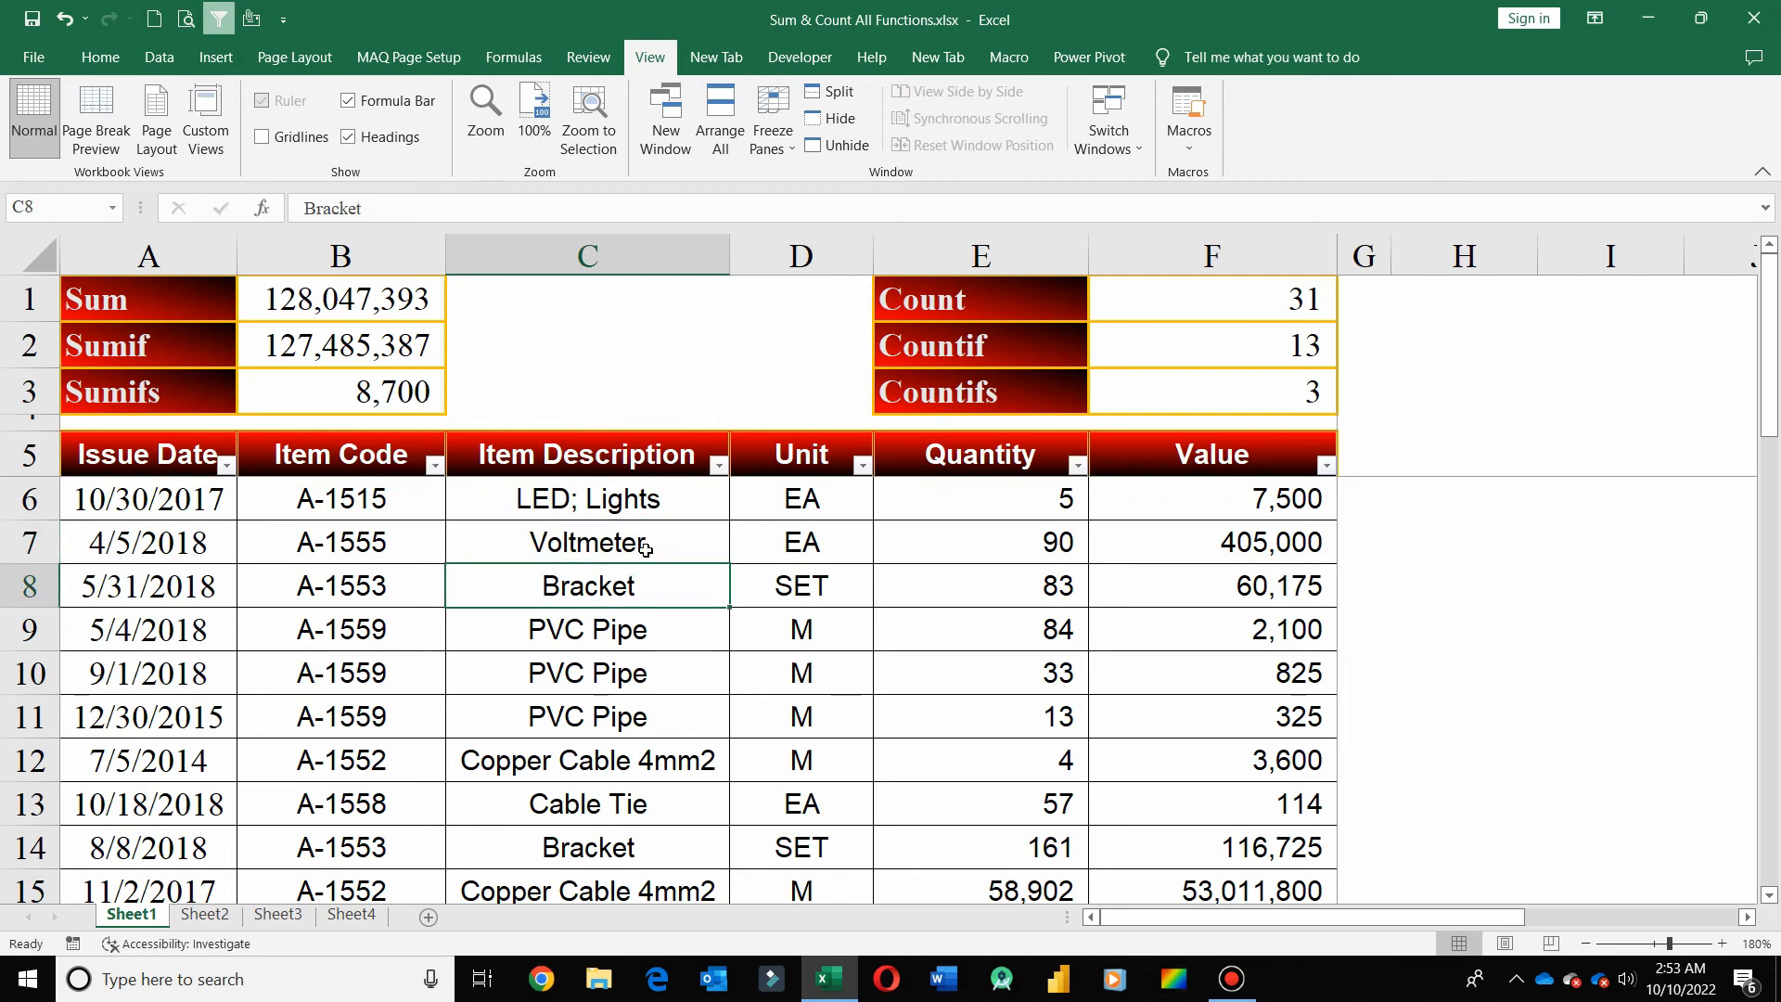
{"action": "left_click", "coordinate": [645, 549]}
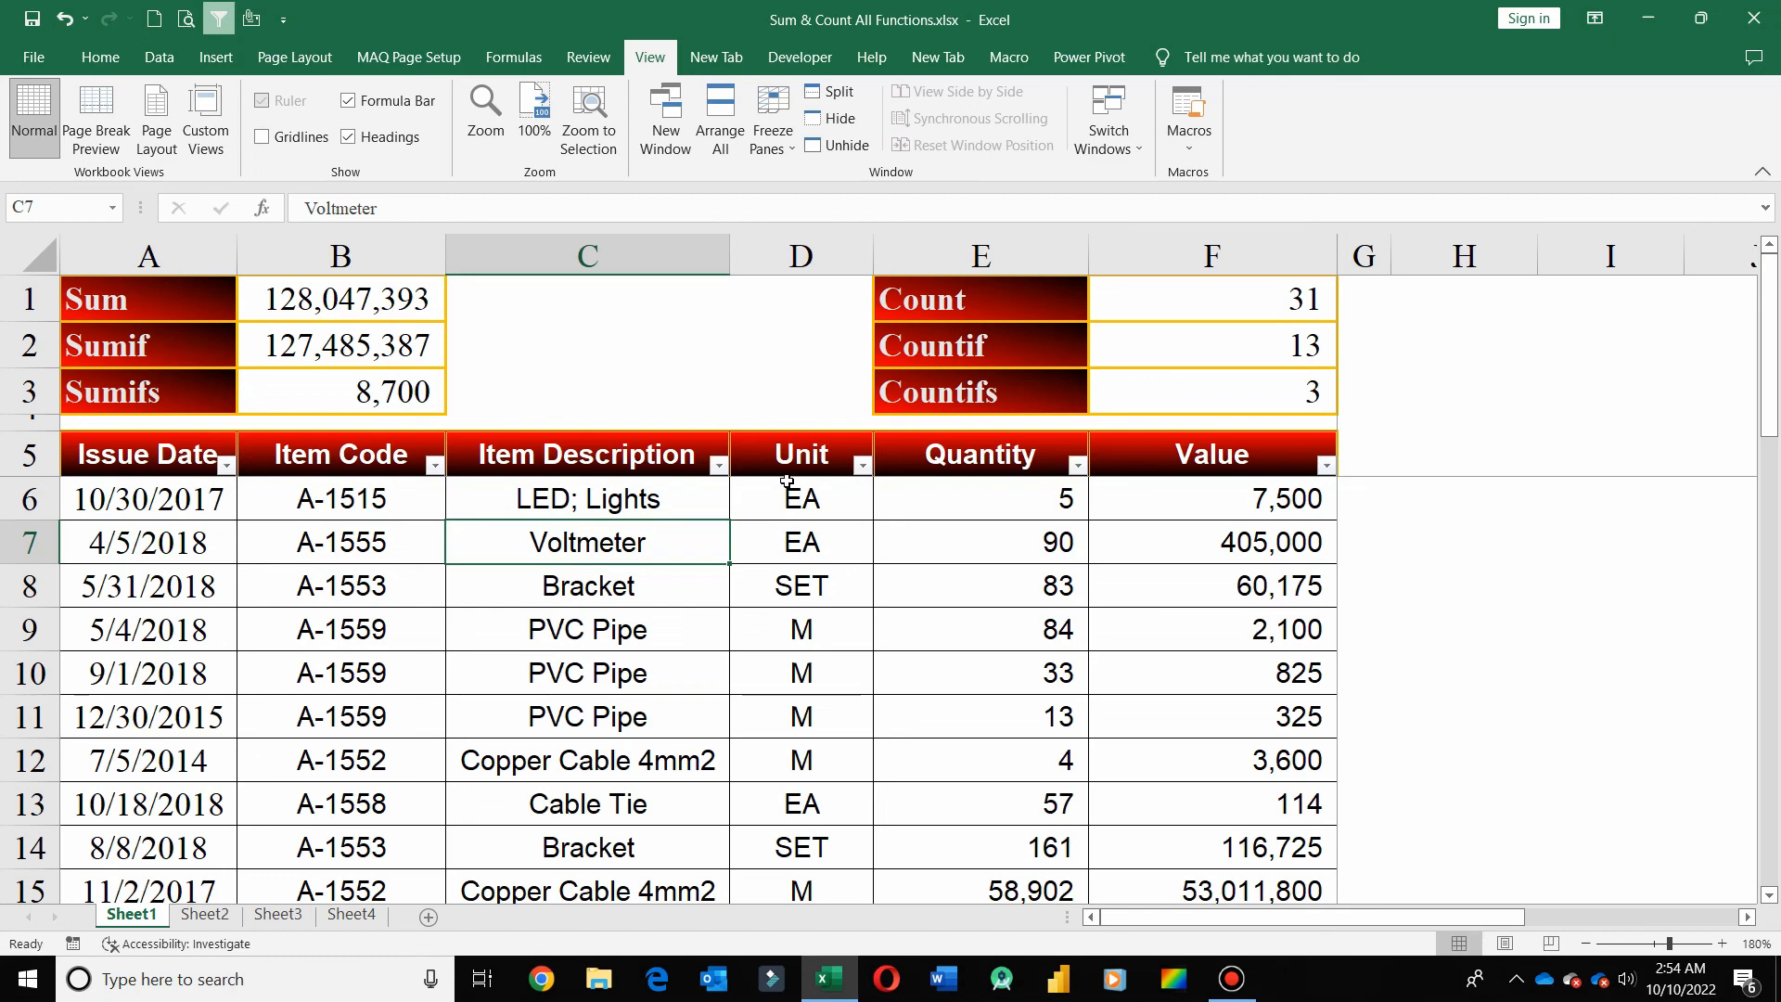
{"action": "left_click", "coordinate": [1647, 19]}
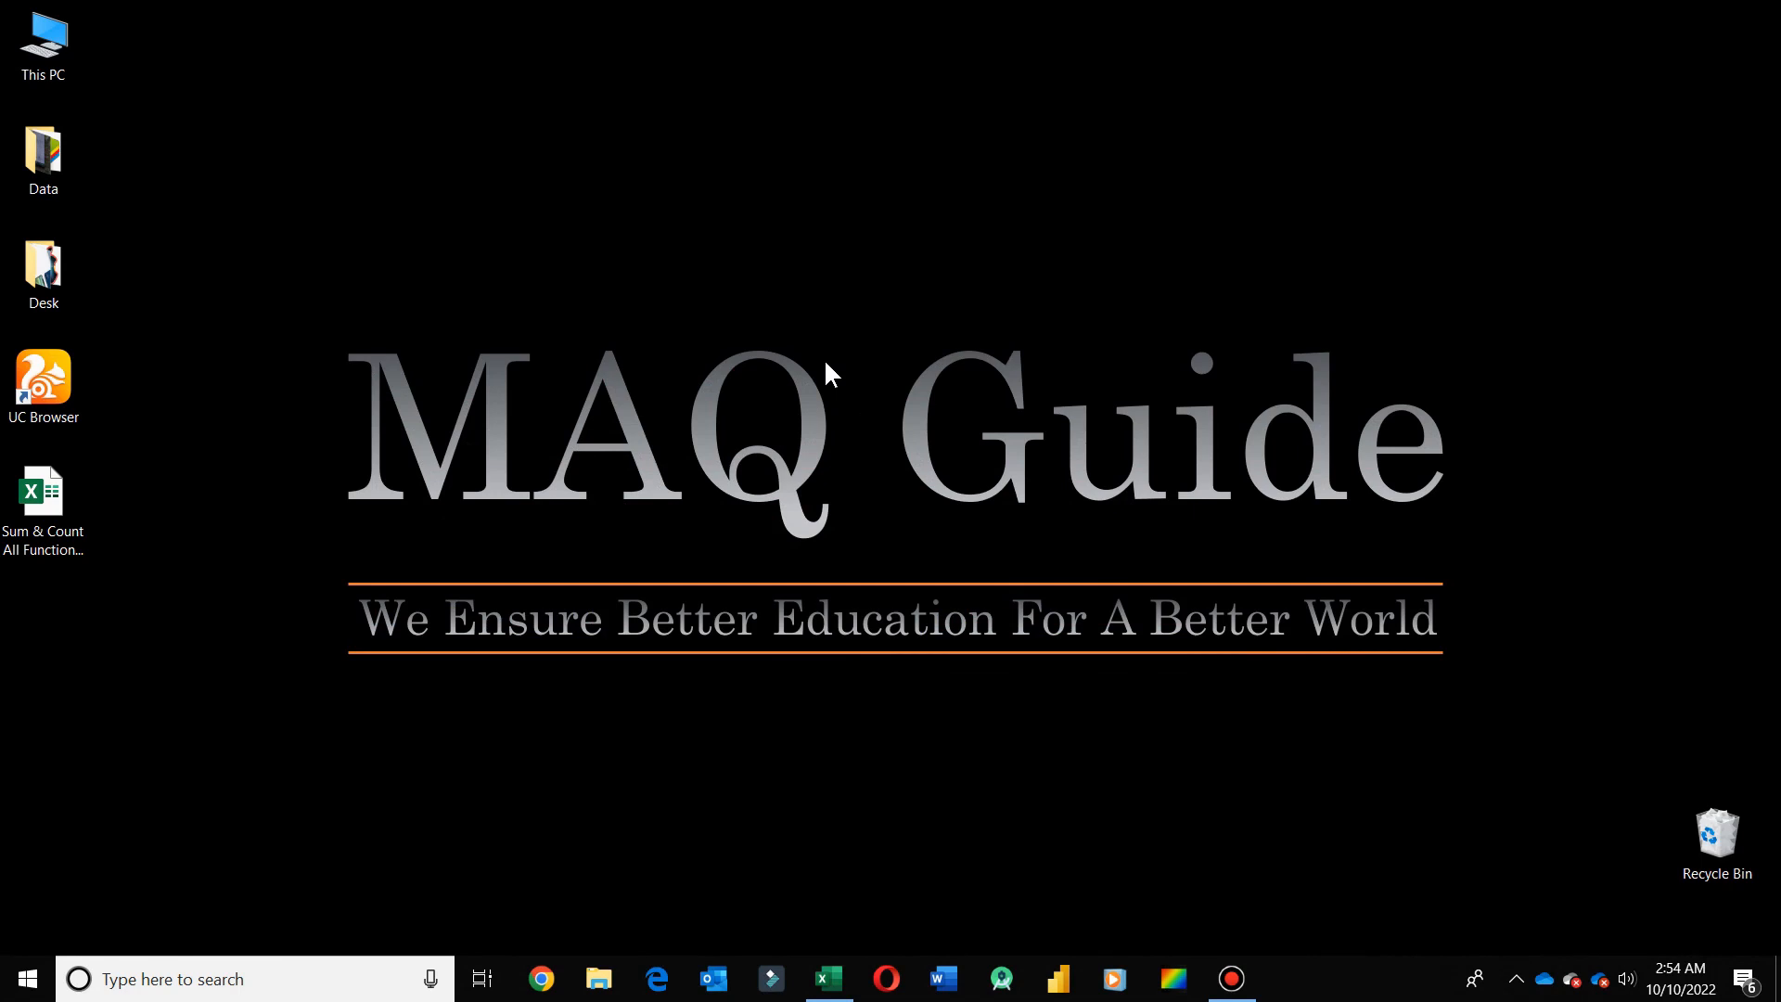